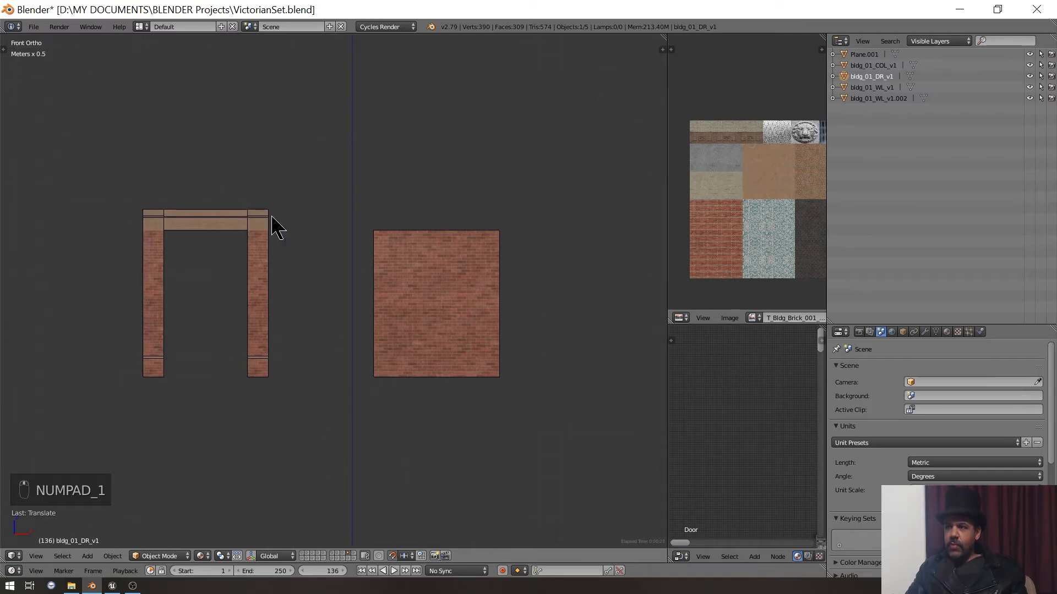
- Enter Edit Mode on the brick door frame and select only the wide lower front face of its concrete lintel
right_click(255, 229)
middle_drag(255, 229, 399, 272)
scroll(361, 234, up, 4)
scroll(366, 274, up, 4)
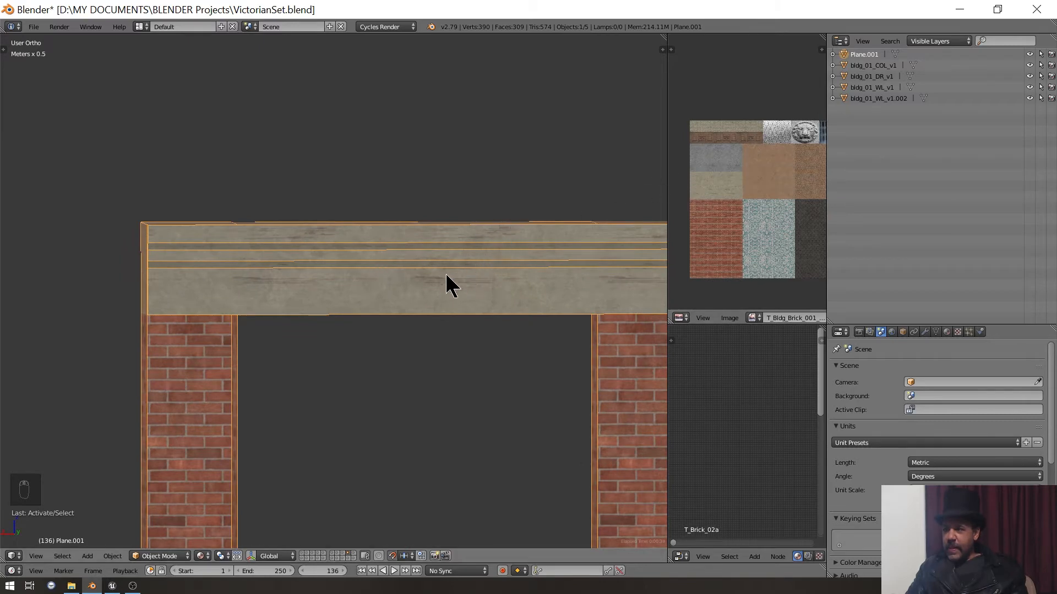
key(Tab)
scroll(330, 231, up, 3)
key(a)
key(a)
scroll(349, 241, down, 2)
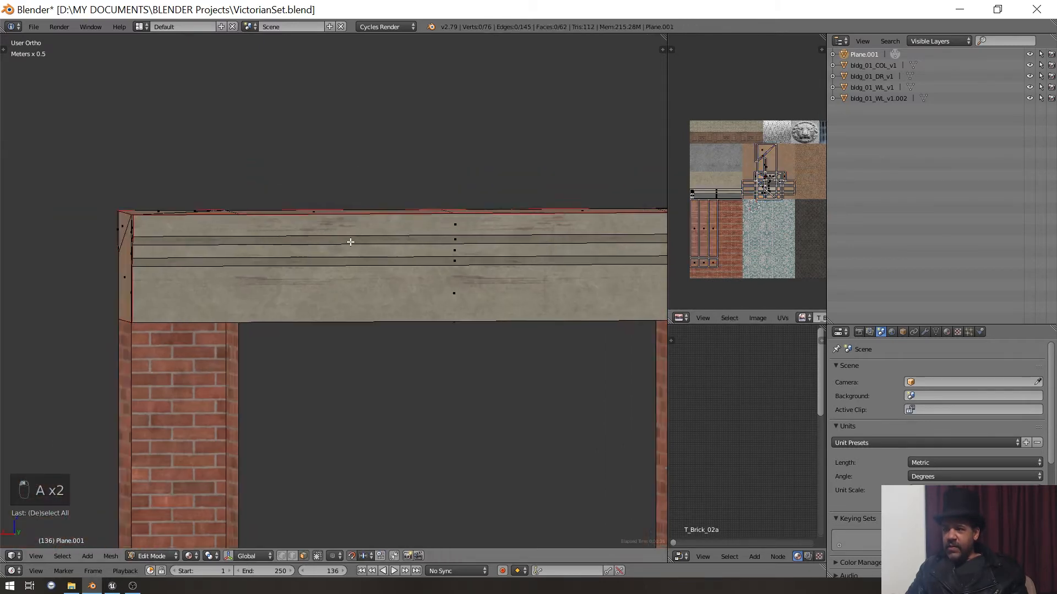
middle_drag(349, 240, 306, 215)
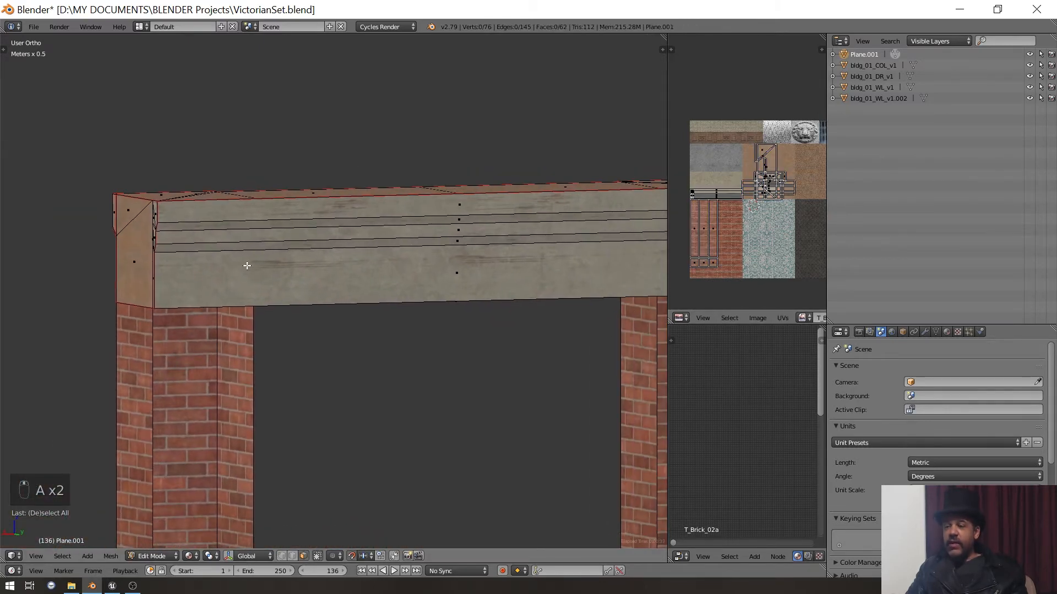
right_click(268, 273)
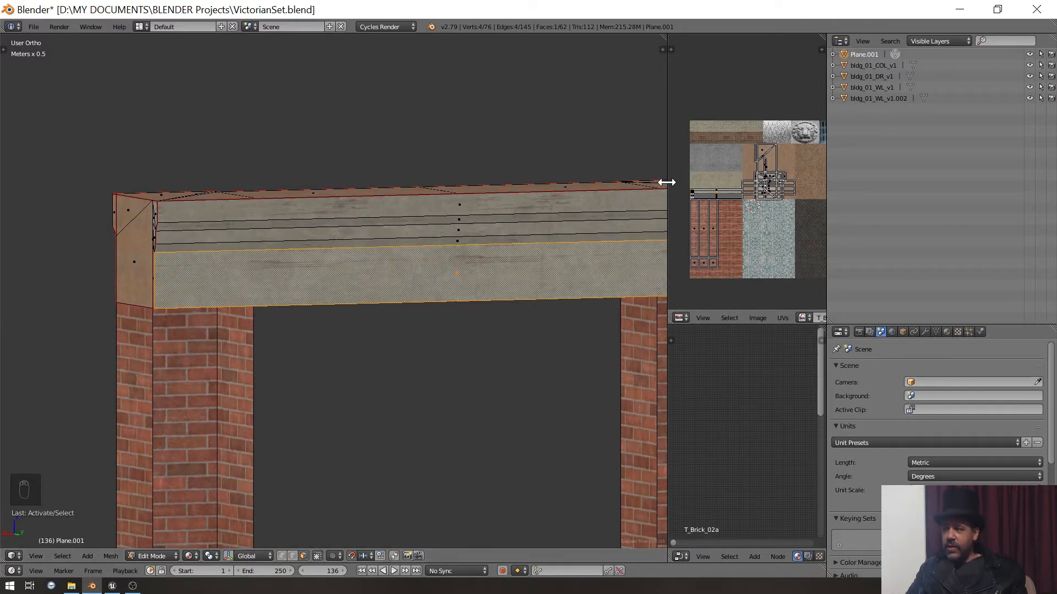
- Widen the UV editor and move the selected face's UVs up onto the winged-figure frieze at the top of the texture
drag(667, 182, 381, 192)
scroll(566, 198, up, 6)
scroll(586, 217, down, 3)
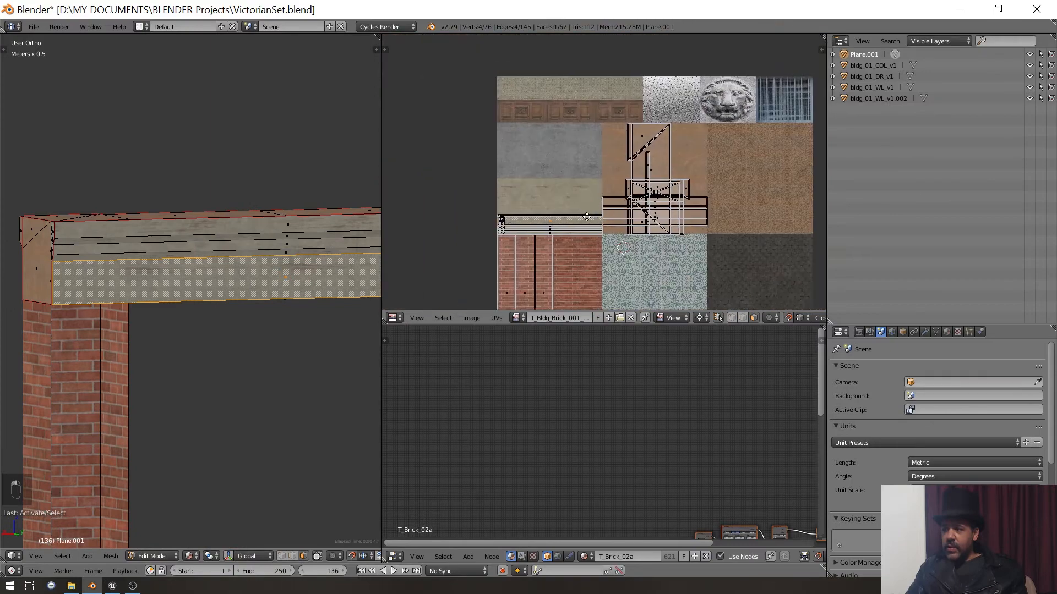
scroll(587, 217, up, 4)
scroll(576, 209, up, 1)
middle_drag(556, 189, 618, 253)
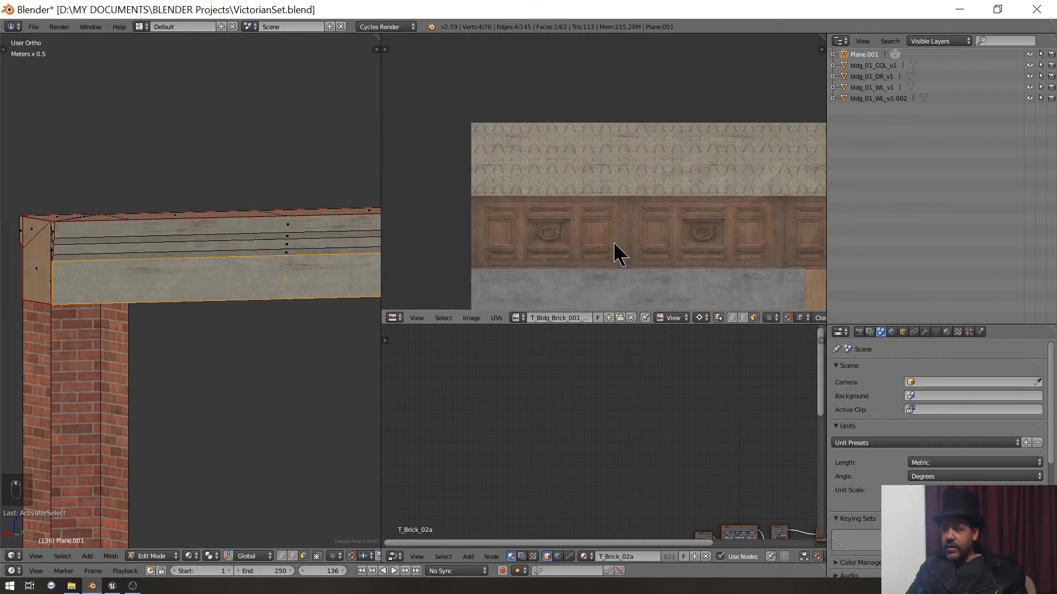
scroll(618, 252, up, 3)
scroll(615, 242, down, 1)
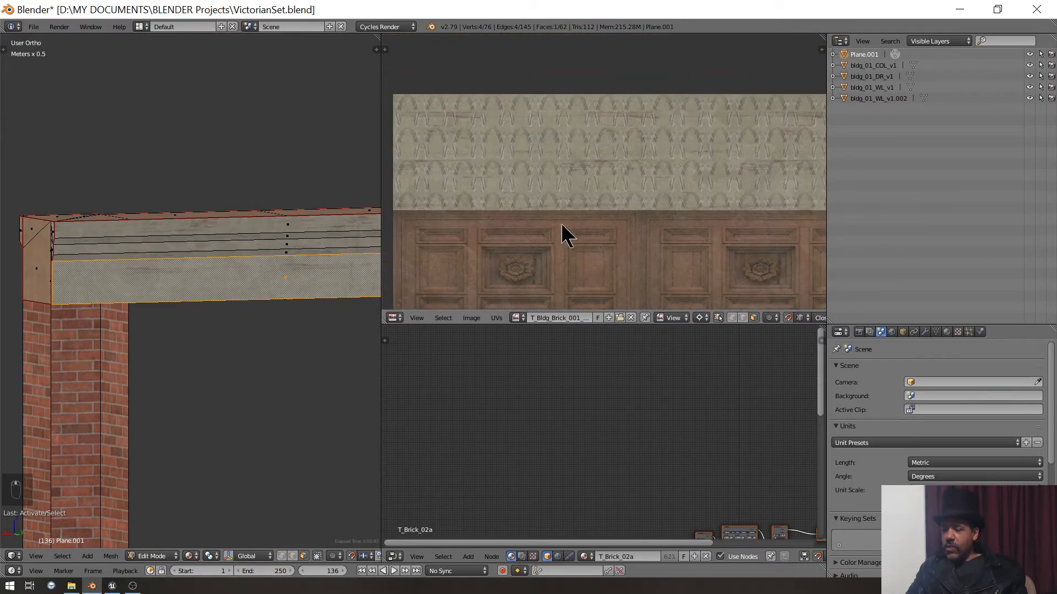
key(g)
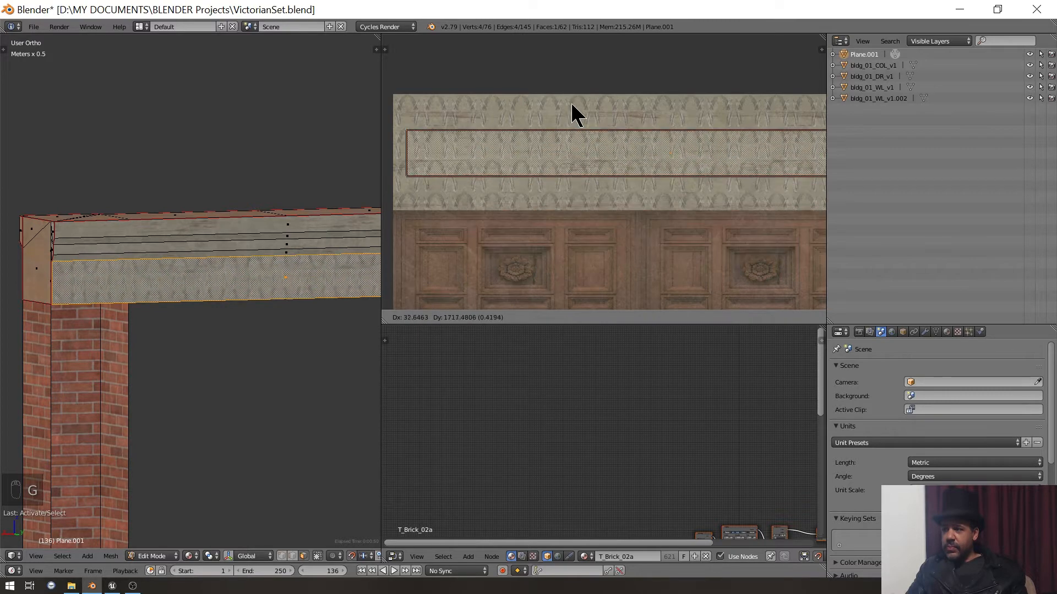
click(566, 99)
scroll(241, 220, up, 6)
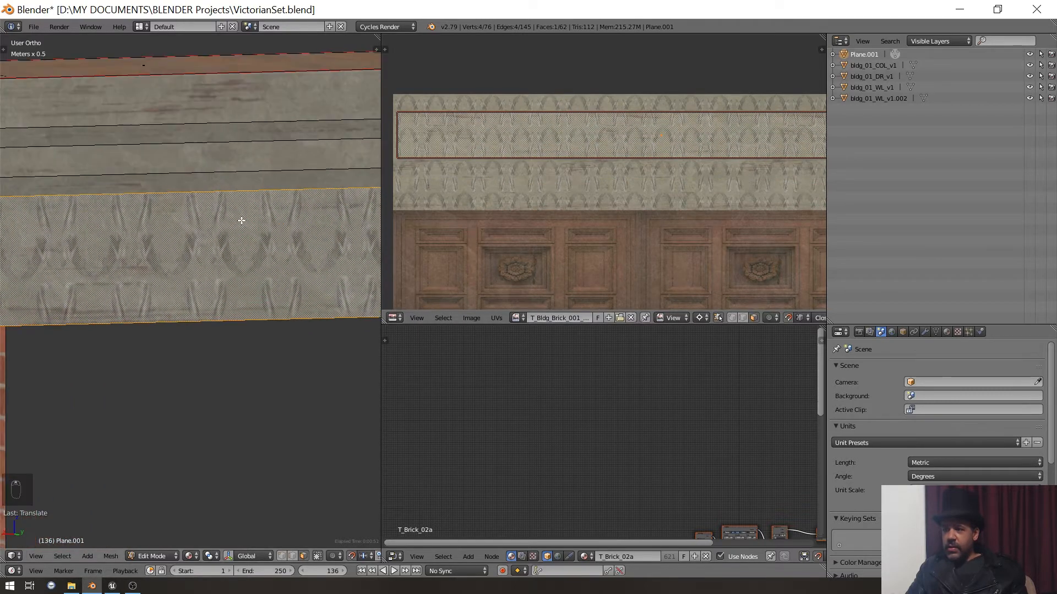
scroll(221, 235, up, 3)
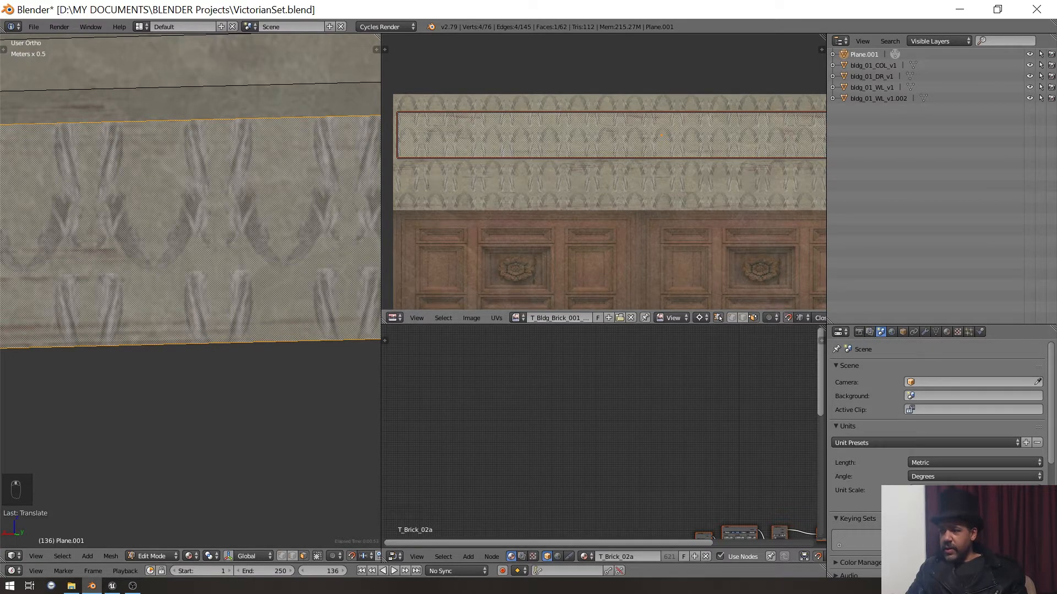
- Set the UV pivot to Bounding Box Center and rotate the lintel face's UVs by 180 degrees
scroll(451, 318, down, 5)
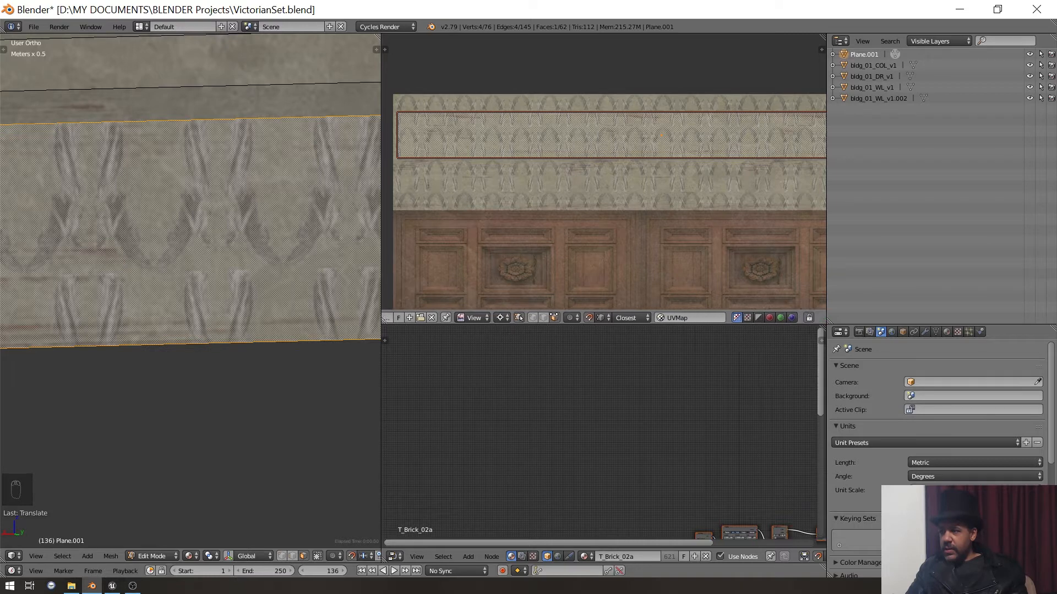
scroll(606, 318, up, 4)
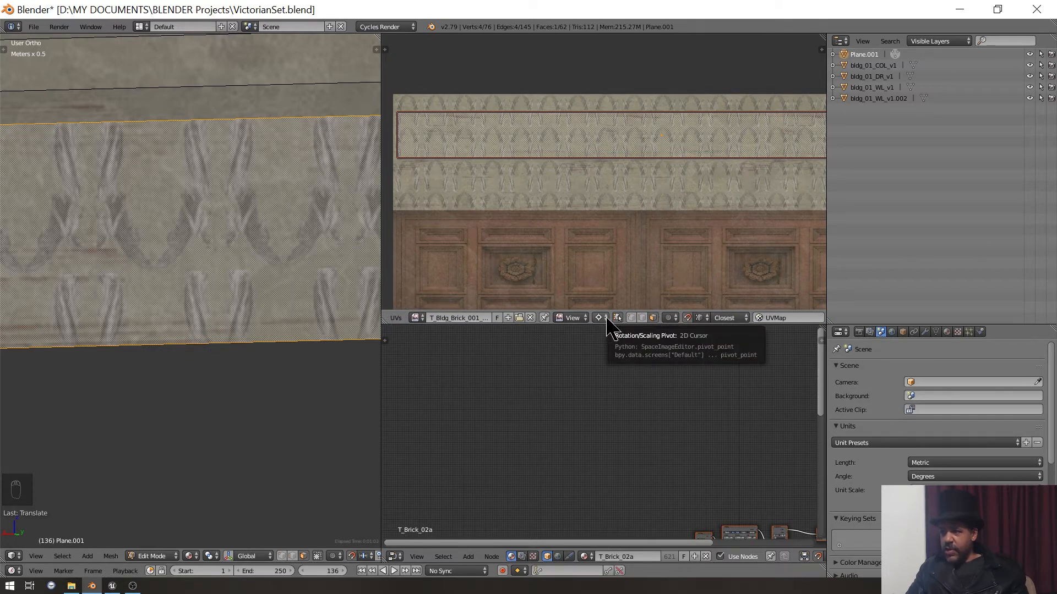
click(601, 318)
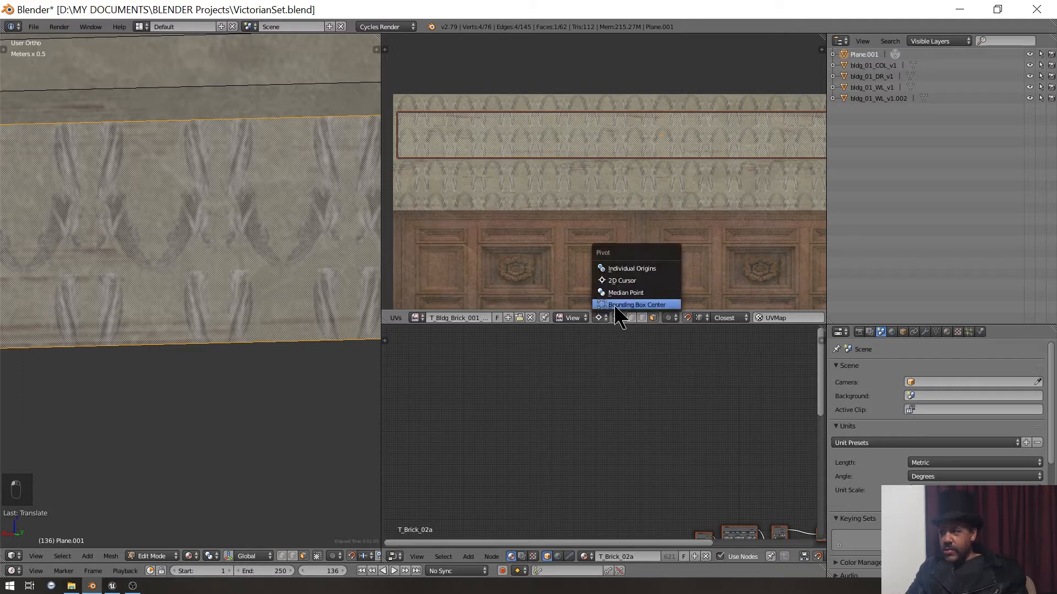
click(620, 306)
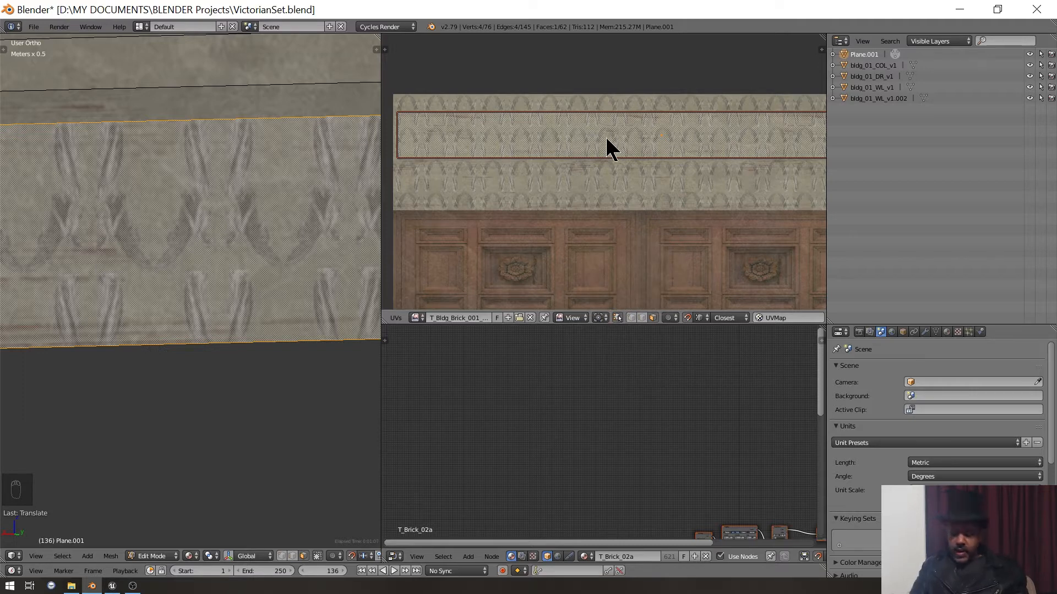
text(r180)
key(Return)
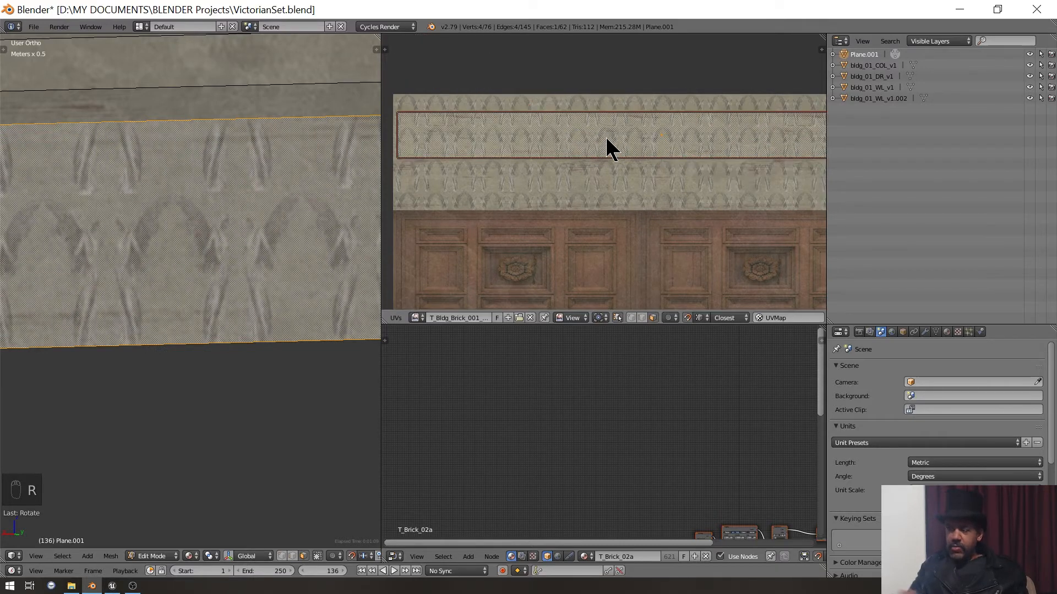
- Set the UV pivot to 2D Cursor and move the UVs so their lower edge runs just beneath a row of figures' feet
click(601, 318)
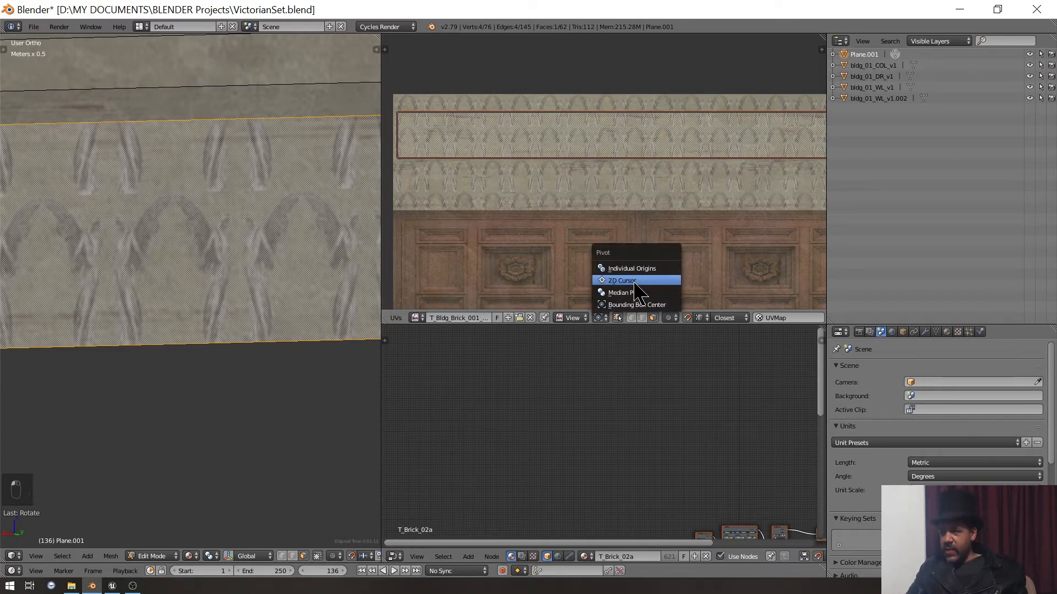
click(622, 281)
scroll(630, 205, up, 4)
middle_drag(655, 208, 745, 220)
scroll(726, 219, up, 4)
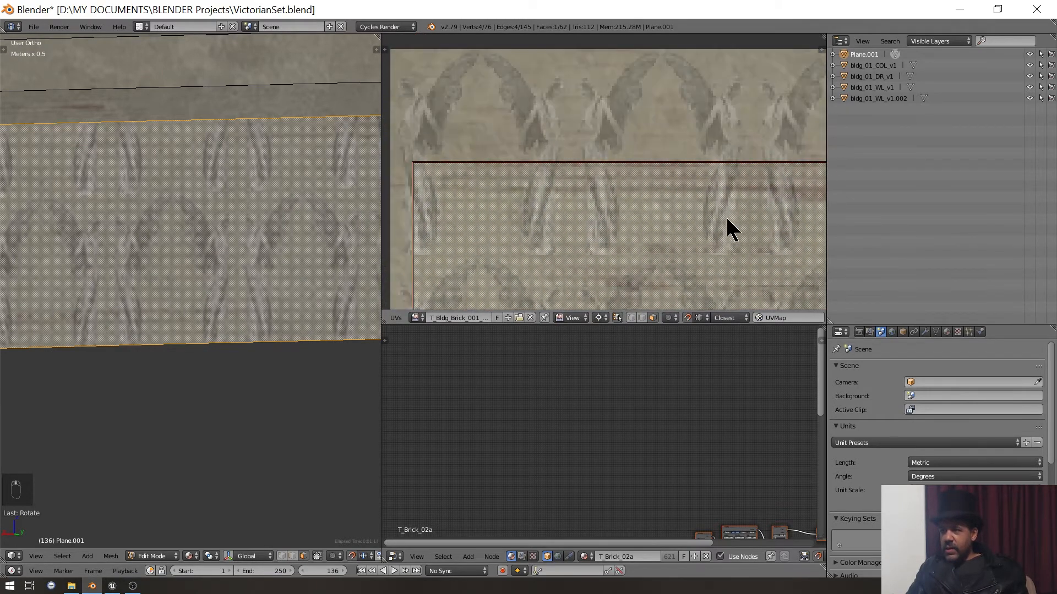
scroll(669, 236, down, 2)
middle_drag(656, 239, 589, 134)
key(g)
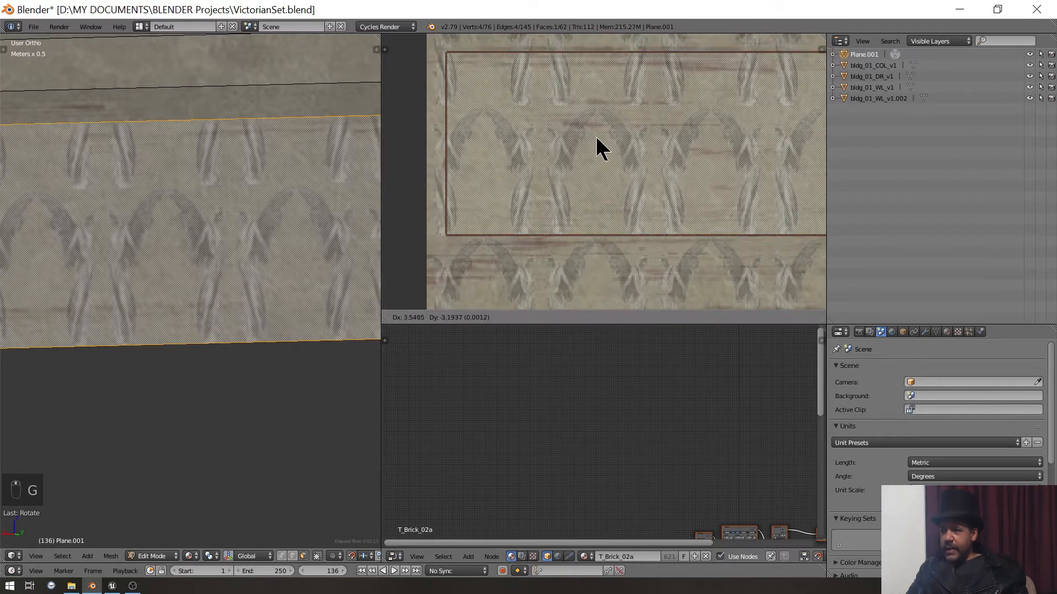
click(633, 167)
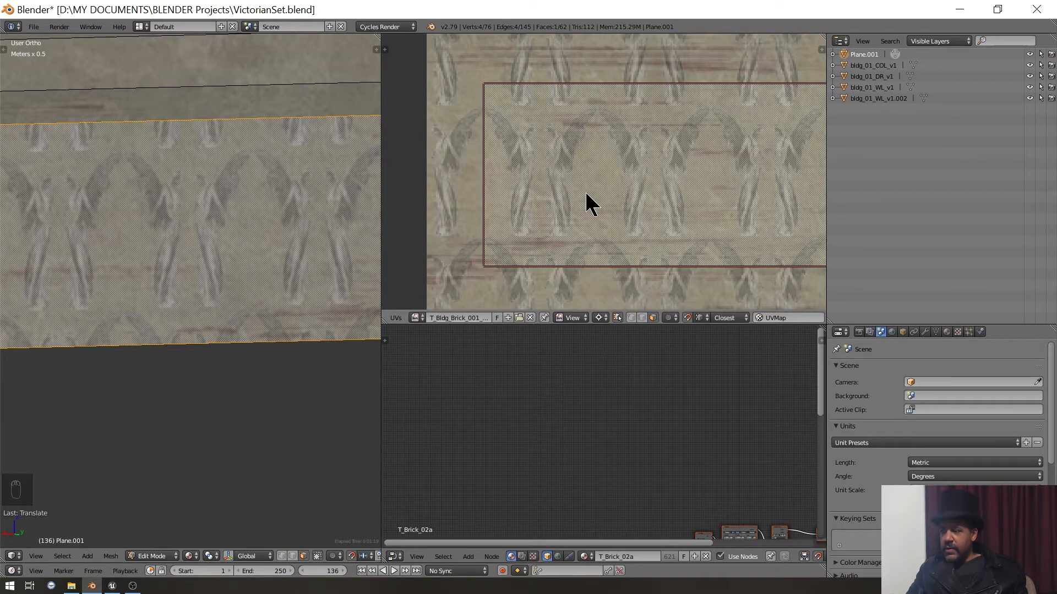
key(g)
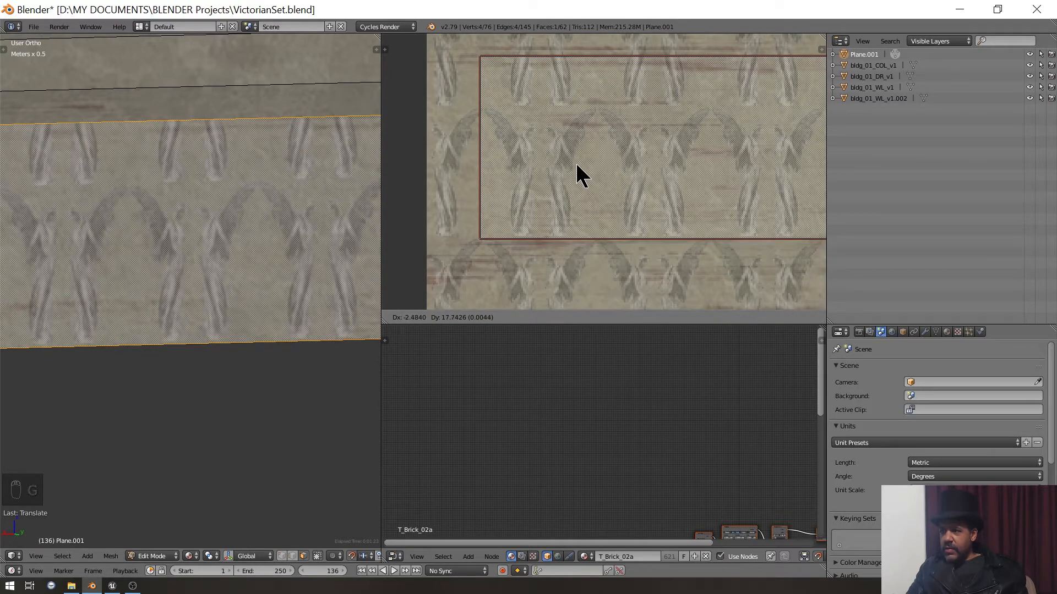
click(576, 165)
- Place the 2D cursor on the lower-left corner of the lintel face's UV outline
middle_drag(473, 196, 477, 176)
scroll(552, 184, up, 4)
middle_drag(534, 216, 715, 167)
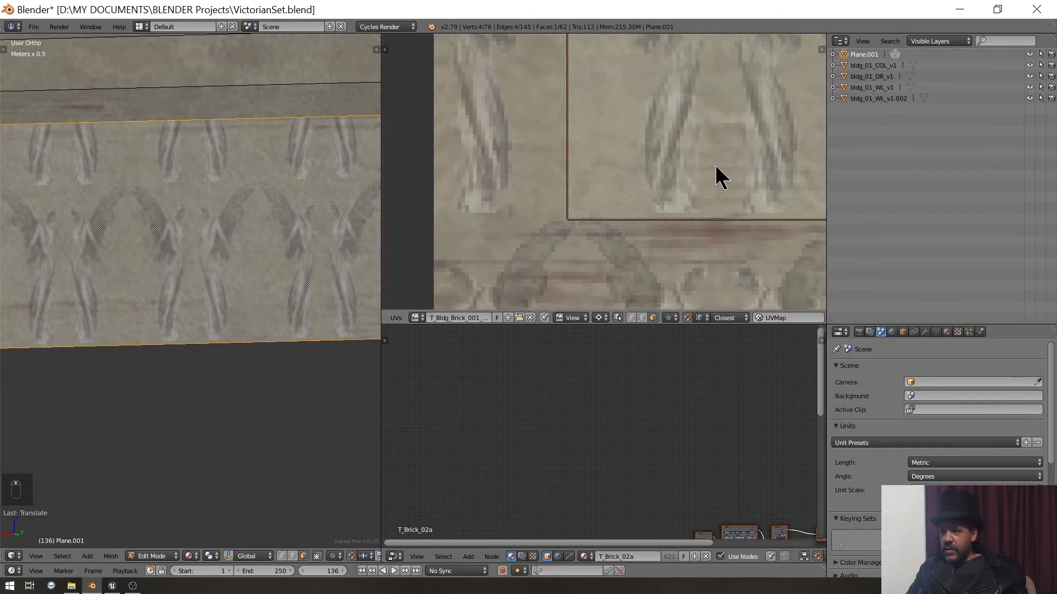
scroll(714, 163, up, 3)
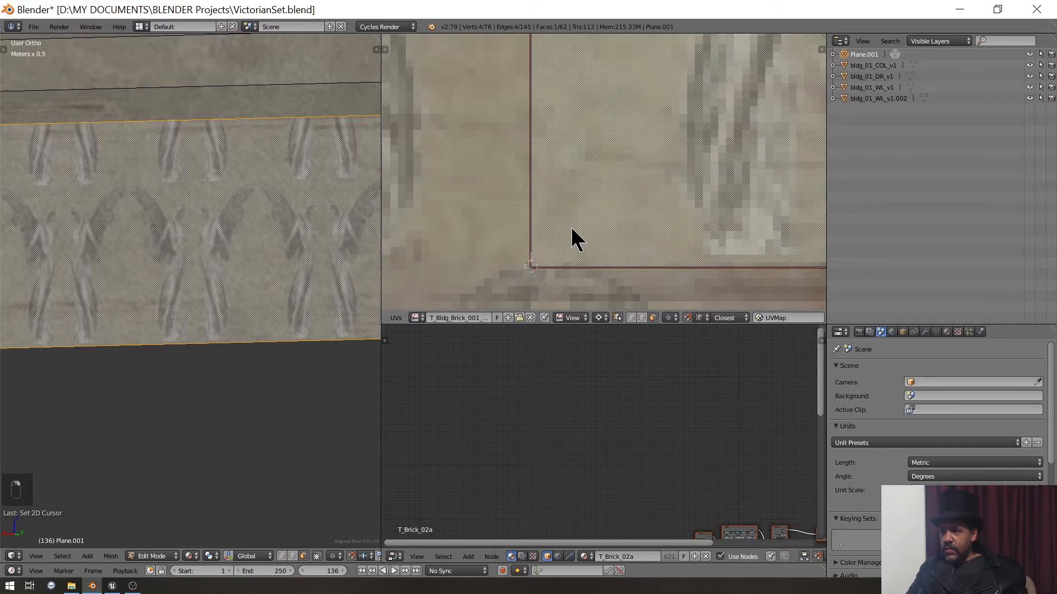
- Scale the UVs along Y to about 0.72 so the face covers a single row of winged figures
scroll(573, 228, down, 9)
middle_drag(606, 164, 588, 220)
scroll(608, 217, up, 4)
scroll(611, 194, down, 1)
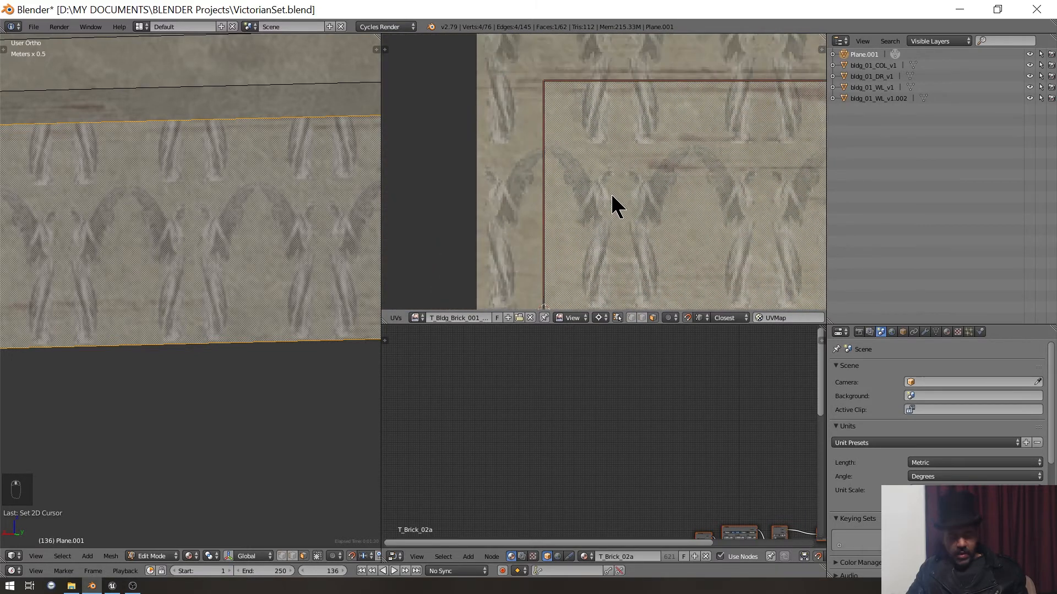
key(s)
key(y)
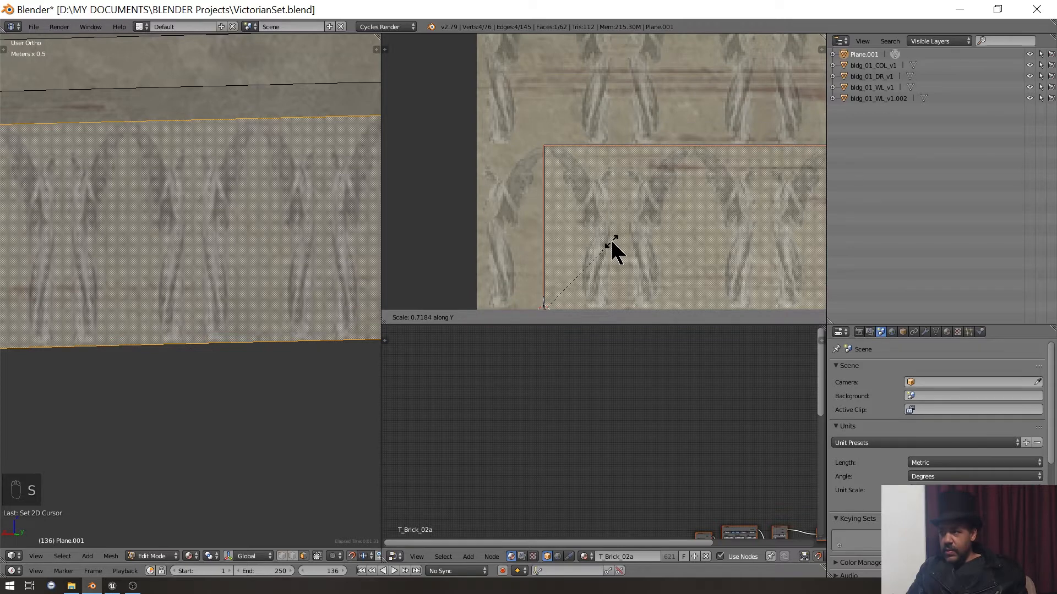
click(611, 250)
- Scale the UVs along X so the outline's right edge ends between two figures of the frieze
scroll(269, 193, down, 6)
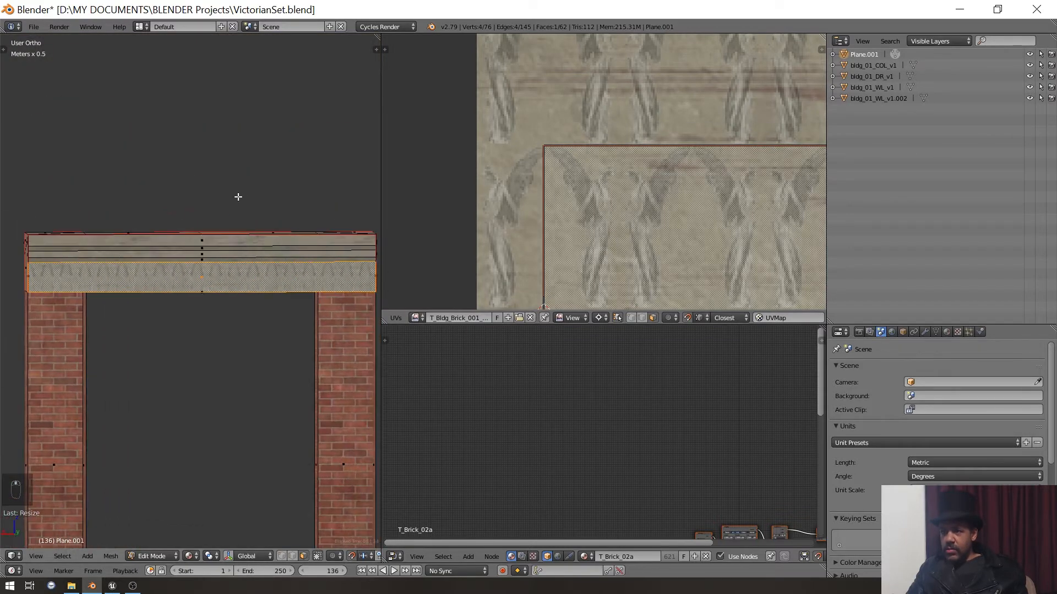
scroll(238, 196, up, 1)
scroll(621, 128, down, 3)
middle_drag(622, 141, 824, 150)
scroll(821, 150, up, 2)
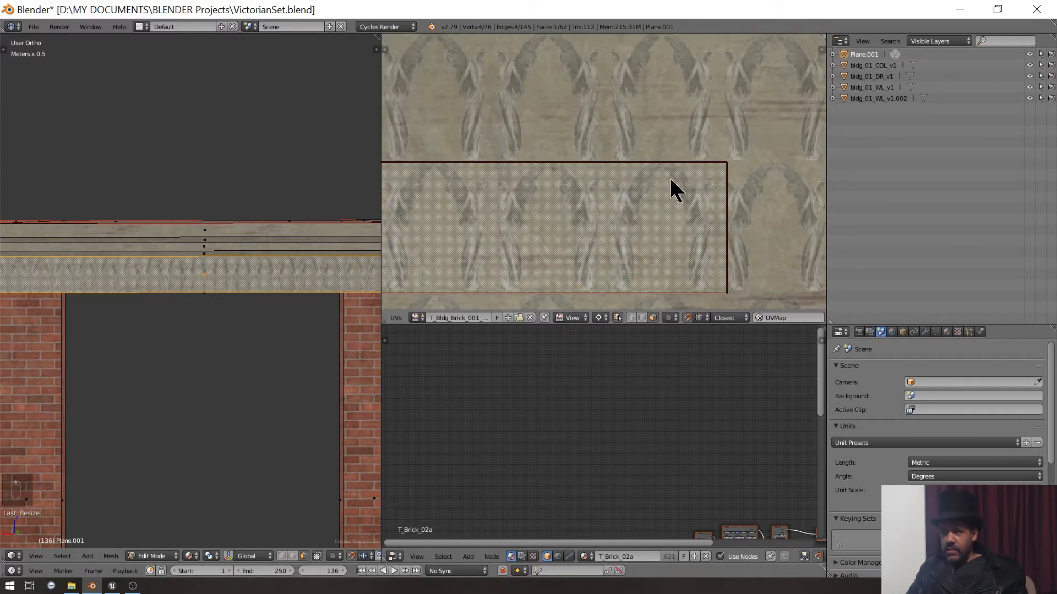
key(s)
key(x)
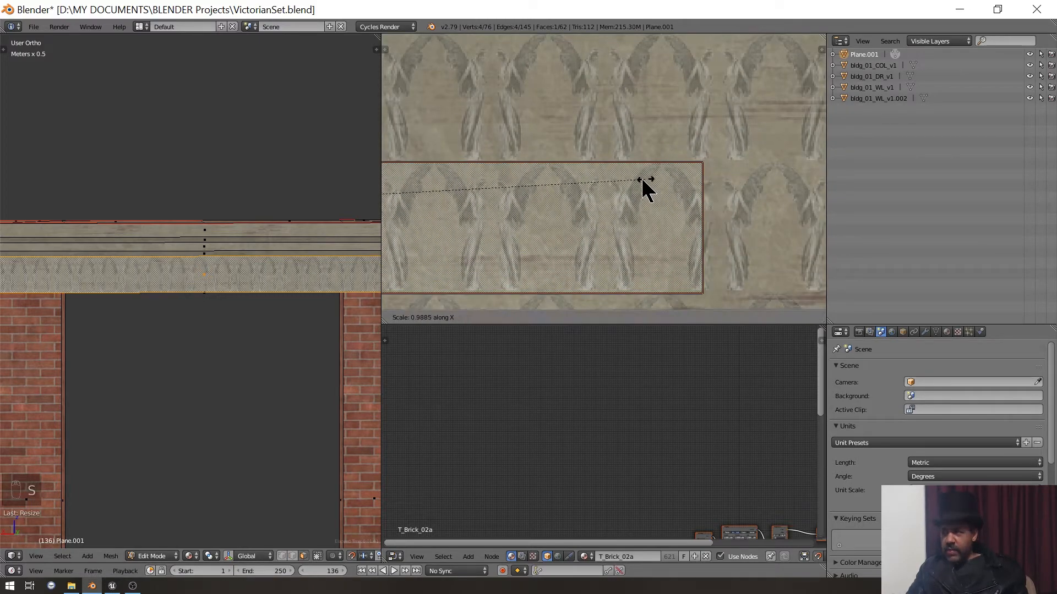
click(385, 176)
- Examine how the winged-figure frieze fits along the lintel and at both of its ends
middle_drag(453, 176, 798, 166)
scroll(345, 219, down, 3)
scroll(345, 219, up, 5)
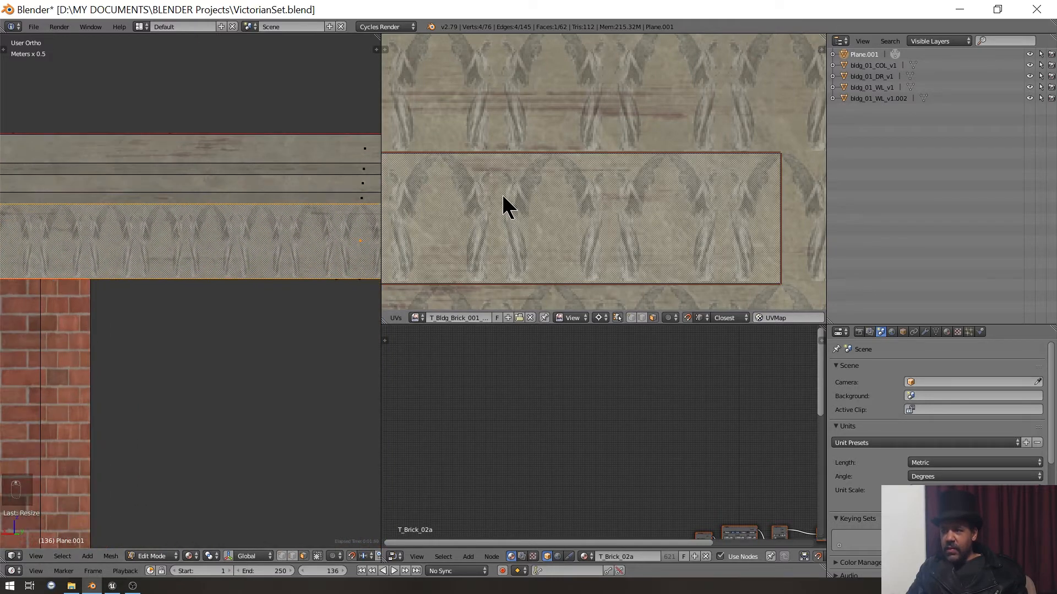
scroll(503, 205, down, 4)
middle_drag(502, 196, 574, 214)
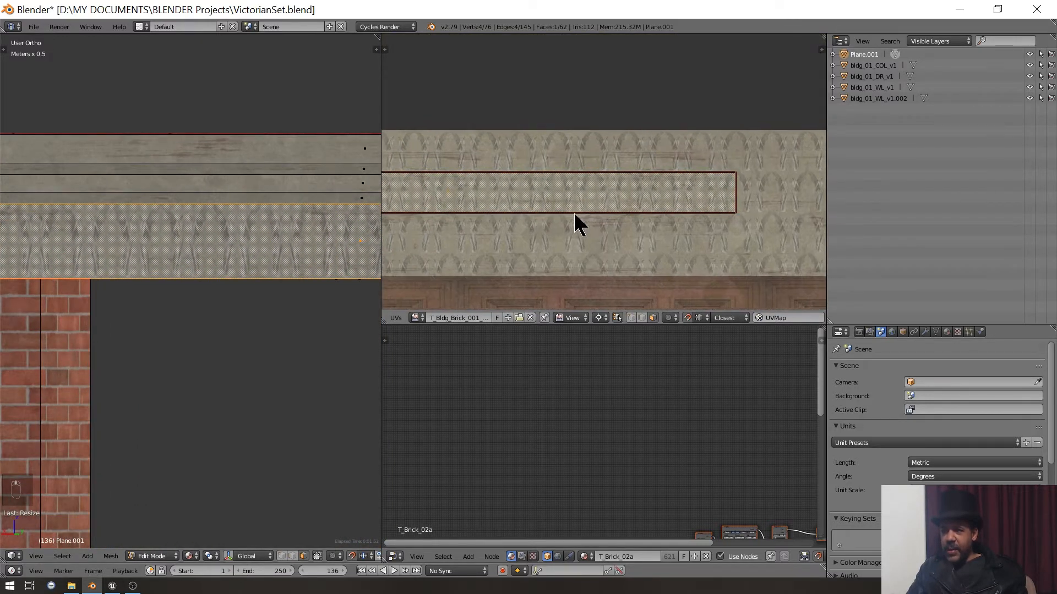
middle_drag(272, 219, 17, 235)
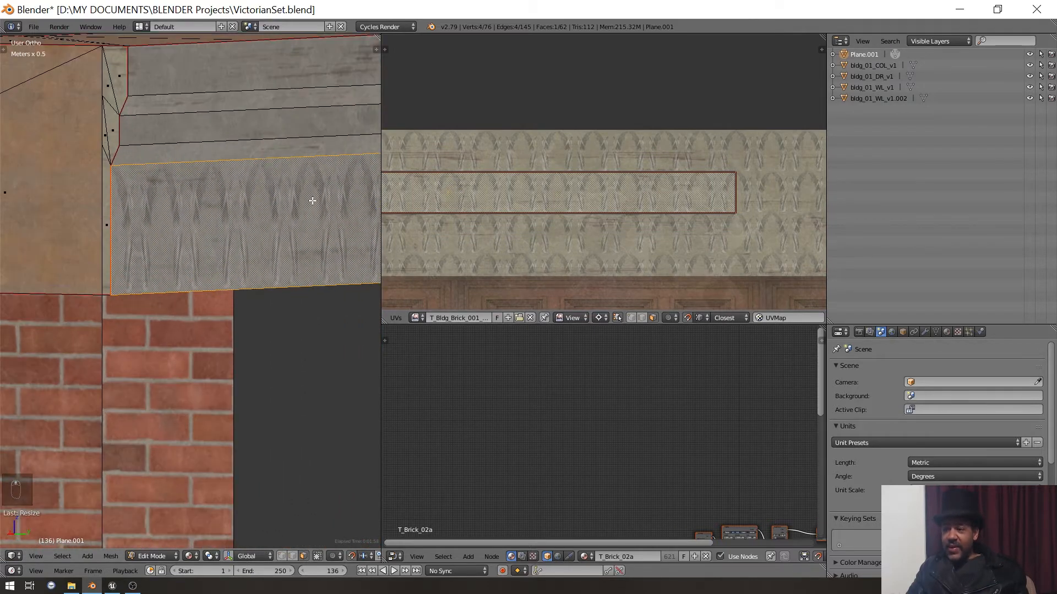
middle_drag(291, 221, 165, 240)
scroll(479, 208, down, 3)
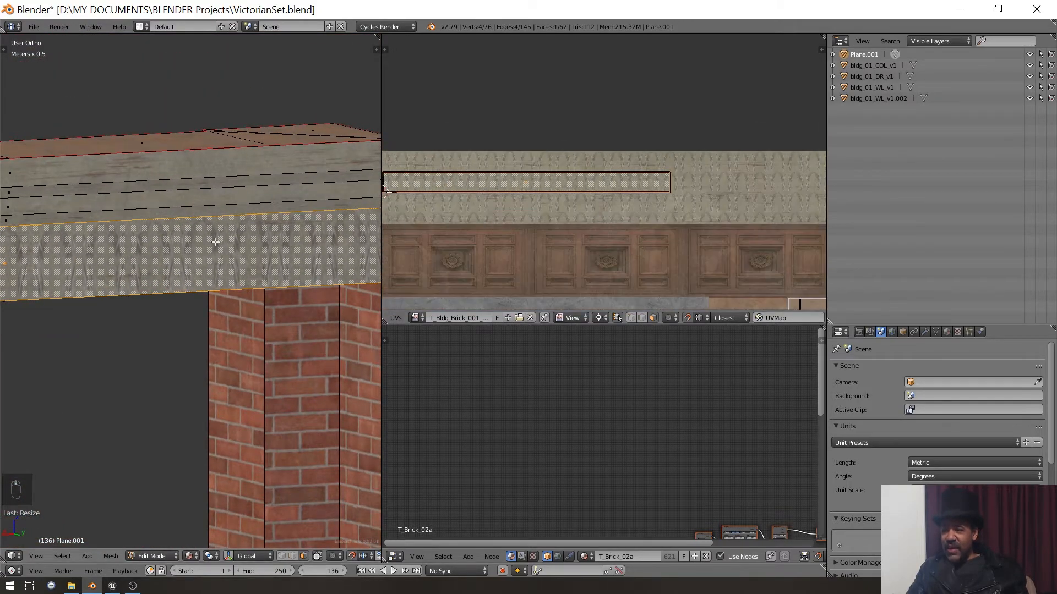
scroll(216, 242, down, 8)
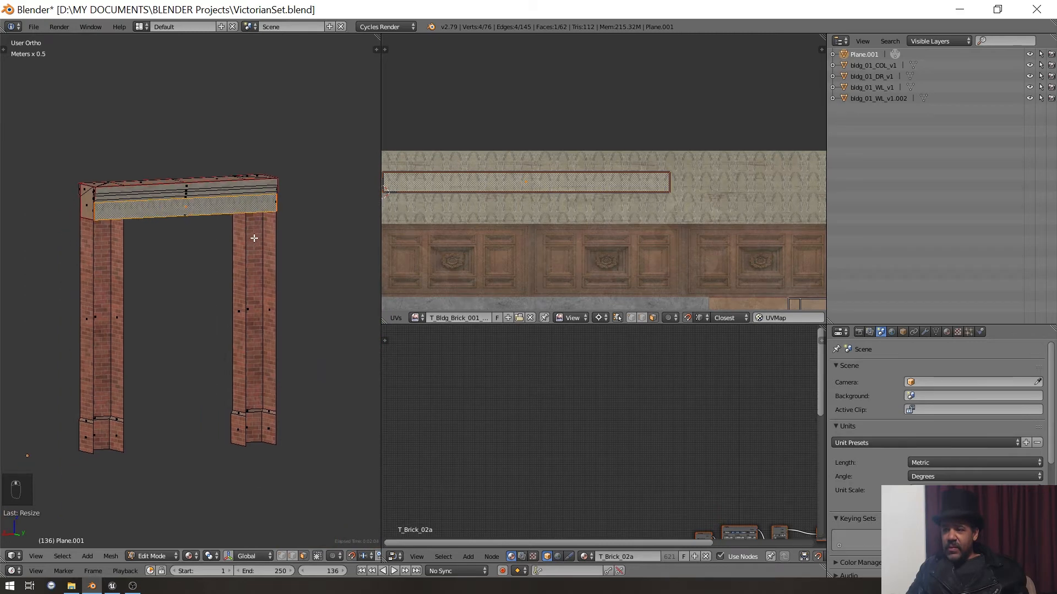
middle_drag(253, 237, 217, 226)
scroll(217, 227, up, 2)
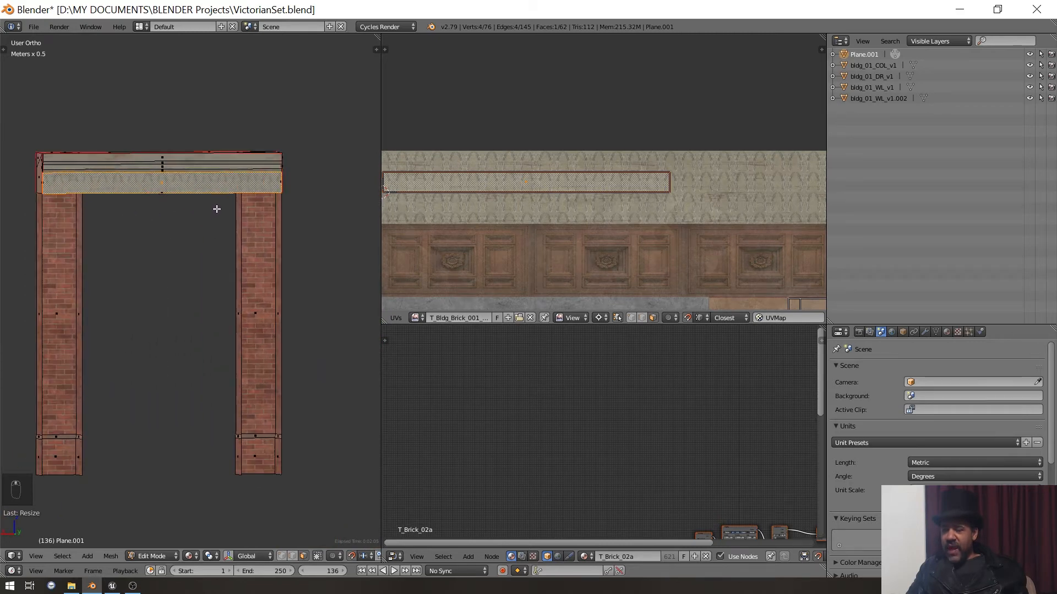
scroll(216, 209, up, 8)
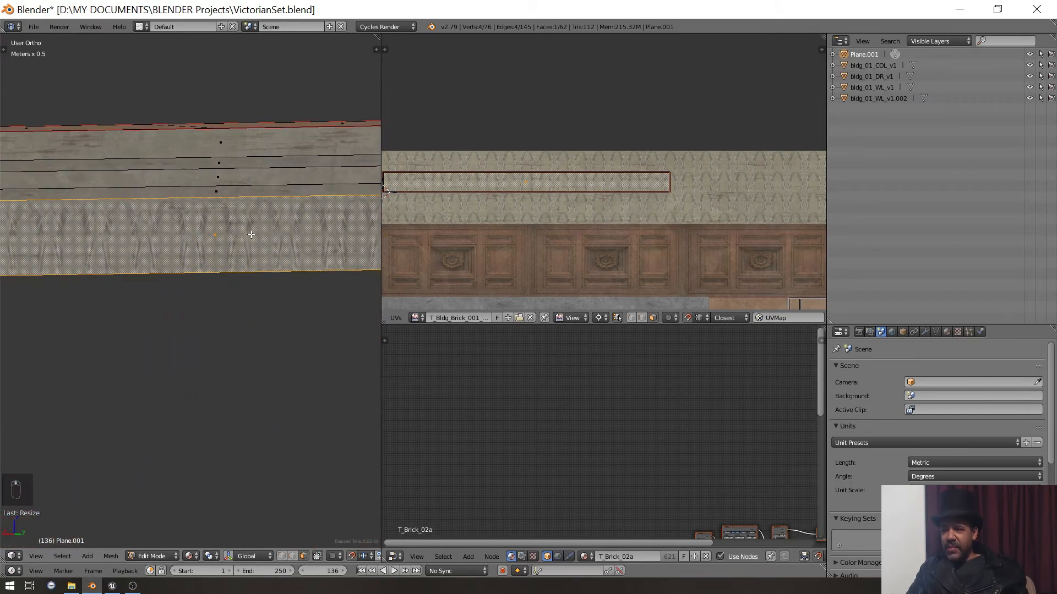
scroll(251, 234, up, 4)
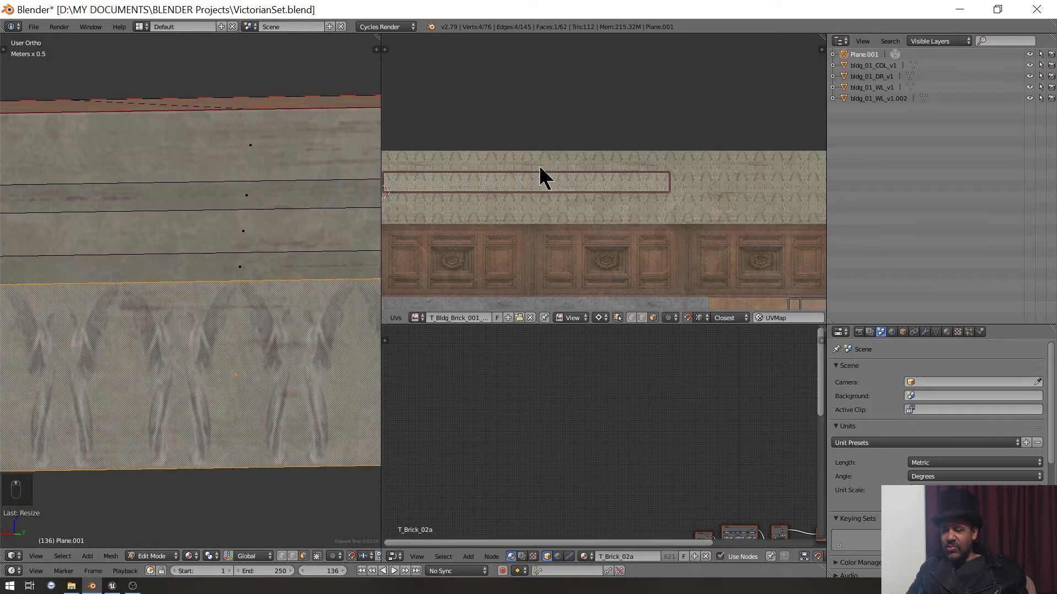
- Examine the UV outline along the winged-figure frieze texture and, in a widened 3D view, the whole textured lintel and door frame
scroll(543, 171, down, 2)
scroll(588, 190, up, 3)
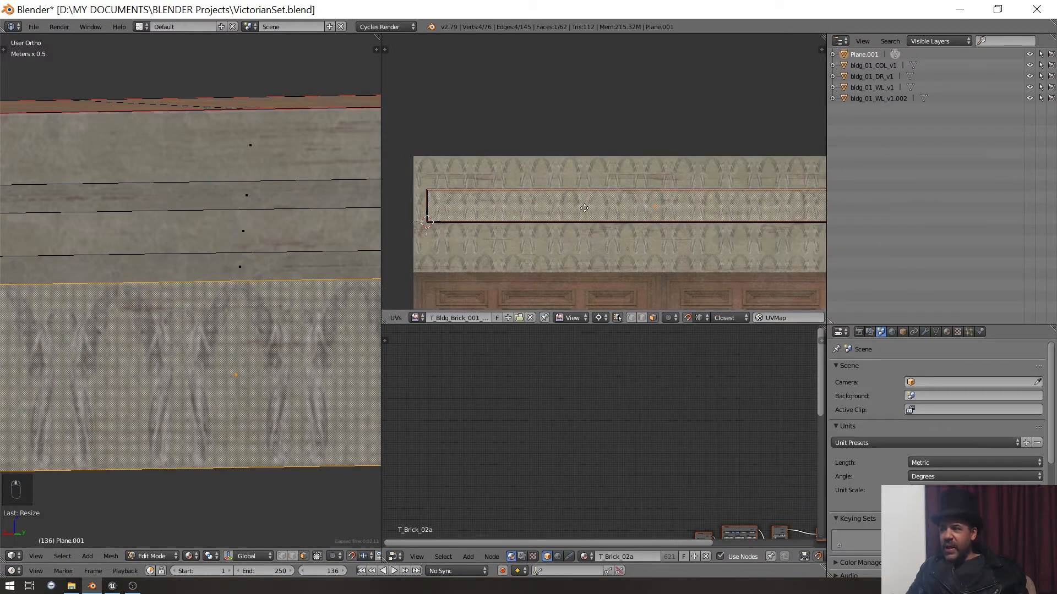
middle_drag(585, 208, 440, 187)
scroll(396, 198, up, 2)
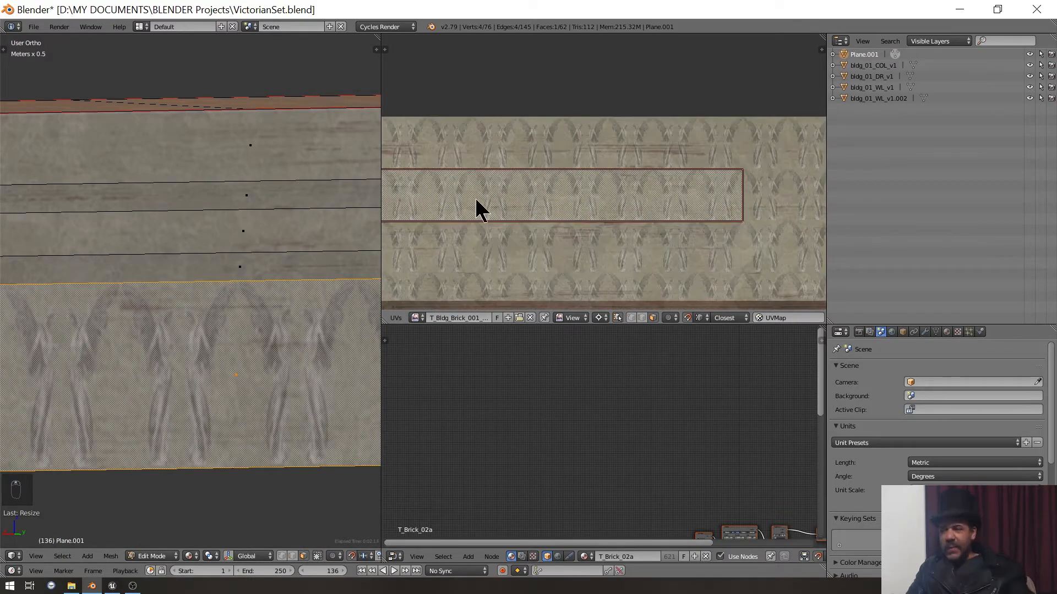
scroll(593, 199, down, 4)
middle_drag(517, 239, 632, 212)
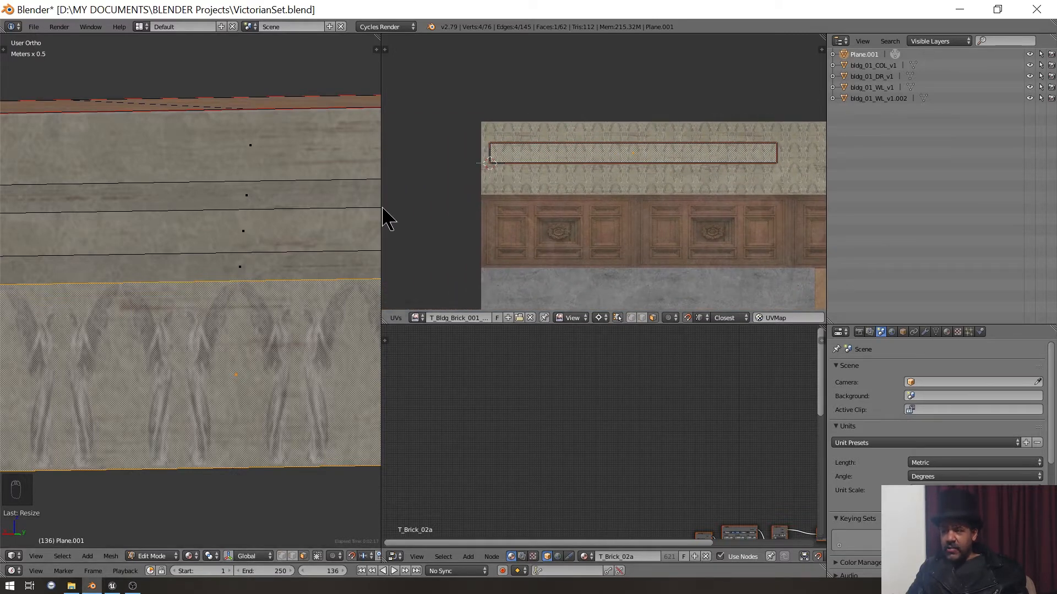
drag(380, 207, 620, 208)
scroll(391, 243, down, 4)
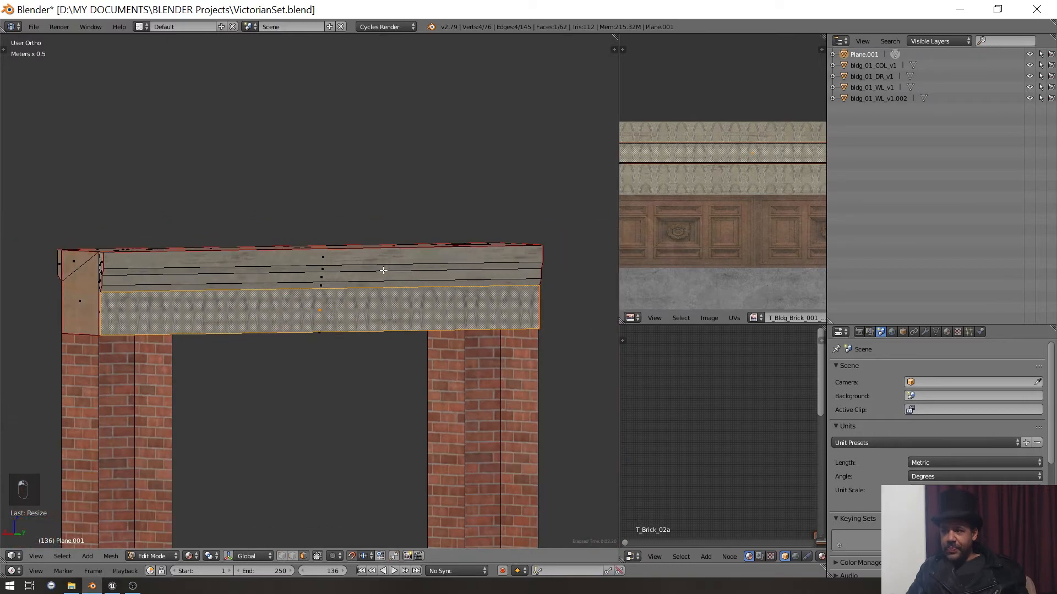
shift+middle_drag(385, 266, 348, 272)
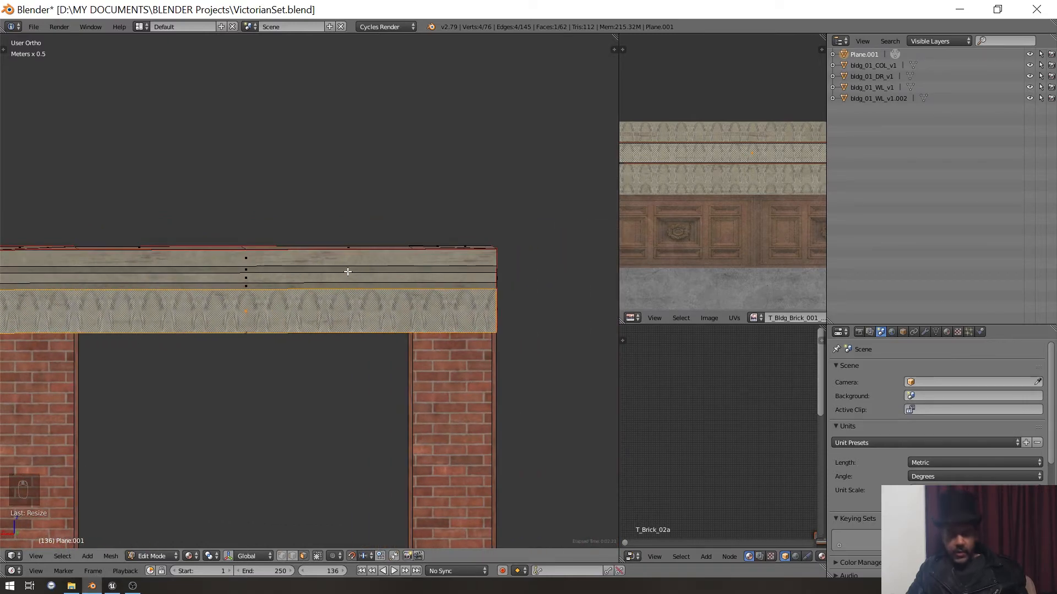
key(Tab)
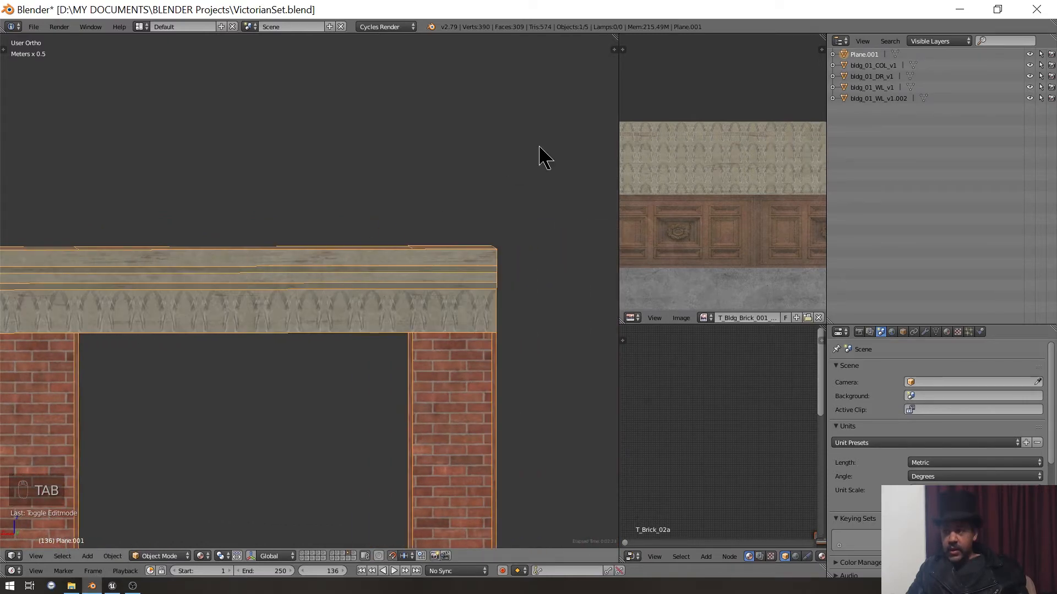
scroll(408, 223, down, 7)
shift+middle_drag(309, 333, 341, 172)
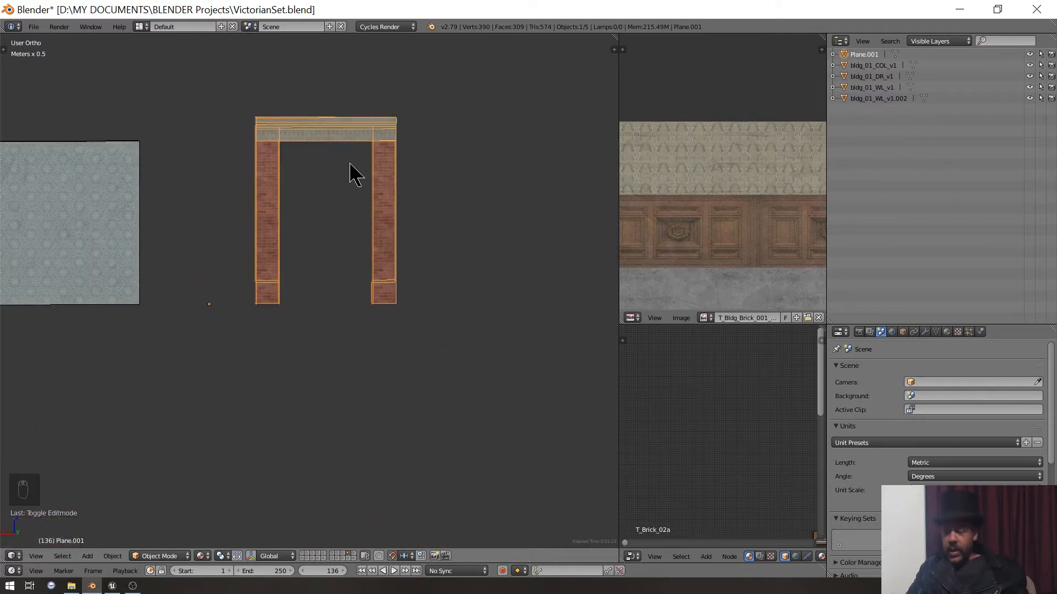
- Duplicate the lintel's frieze face to just below the brick door frame and separate the copy into its own object
key(Tab)
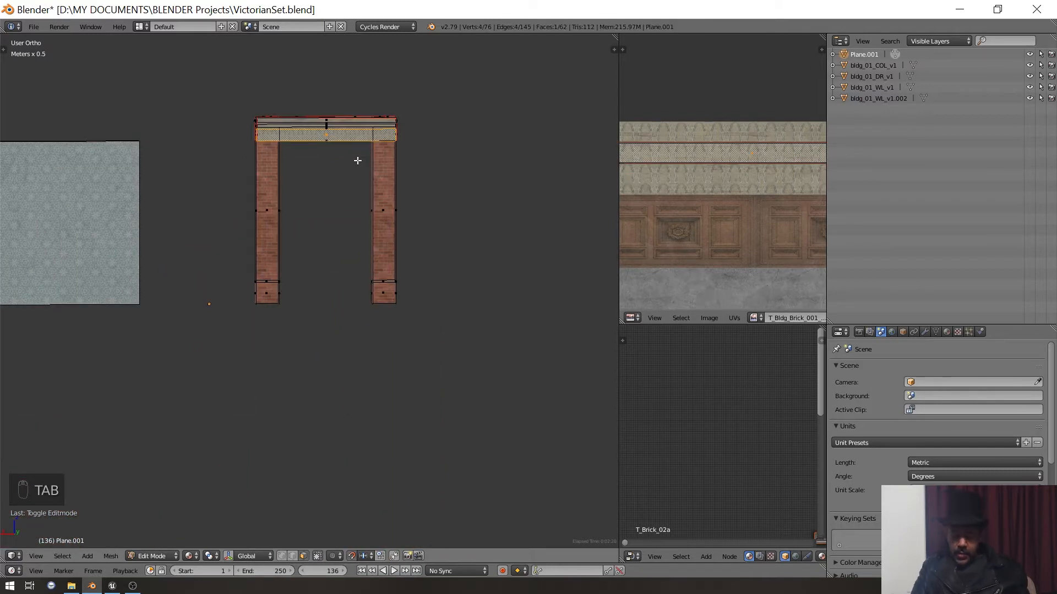
key(ctrl+KP_1)
key(shift+d)
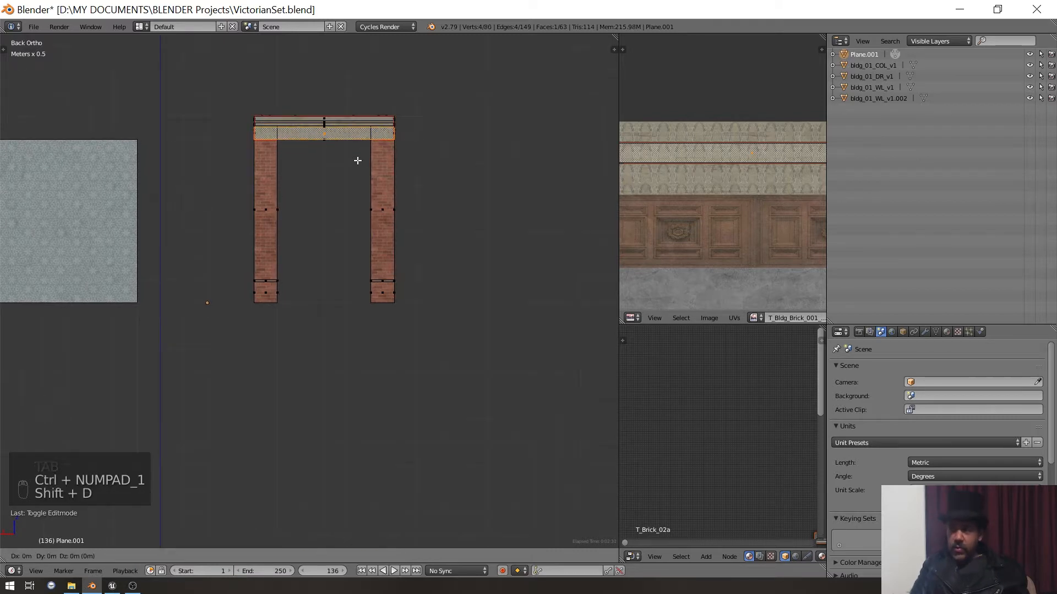
click(356, 349)
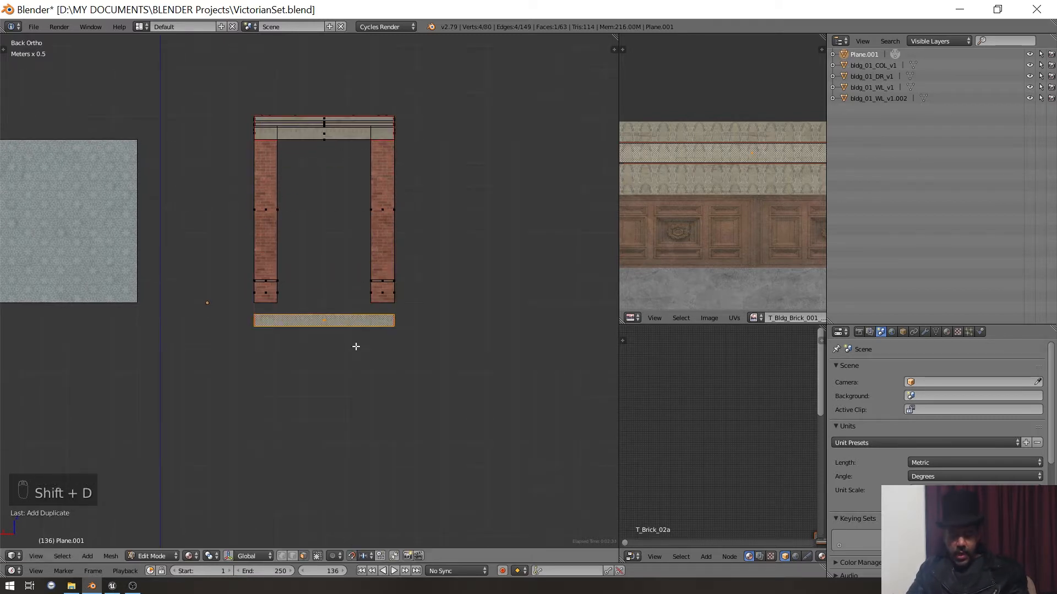
key(p)
click(355, 347)
key(Tab)
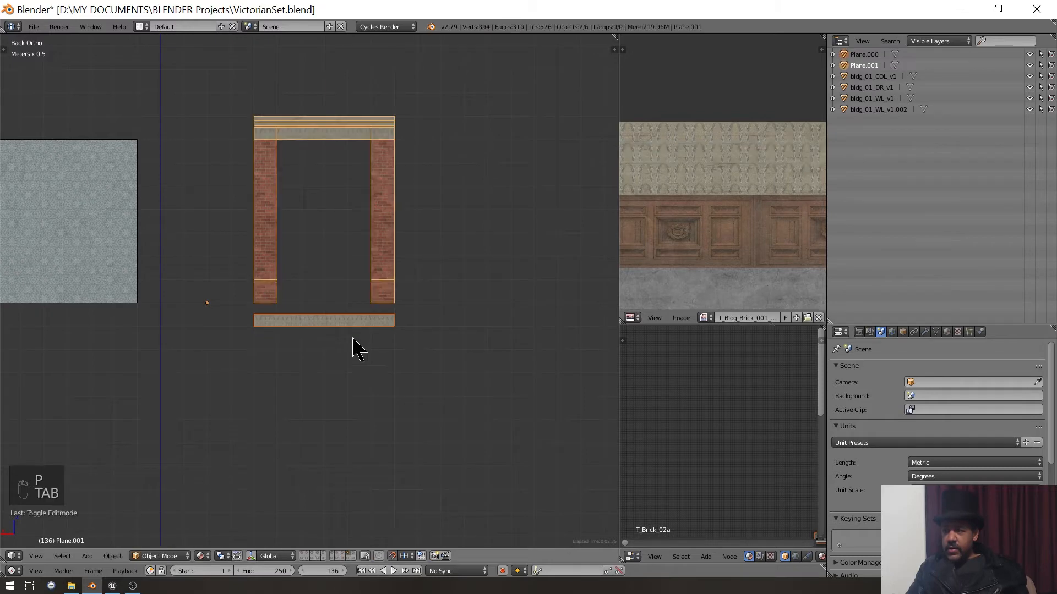
- Move the separated frieze strip 5.5 m along X and -5.5 m along Z, next to the wallpapered door wall
right_click(337, 323)
scroll(325, 358, down, 3)
shift+middle_drag(316, 384, 412, 245)
scroll(399, 256, up, 2)
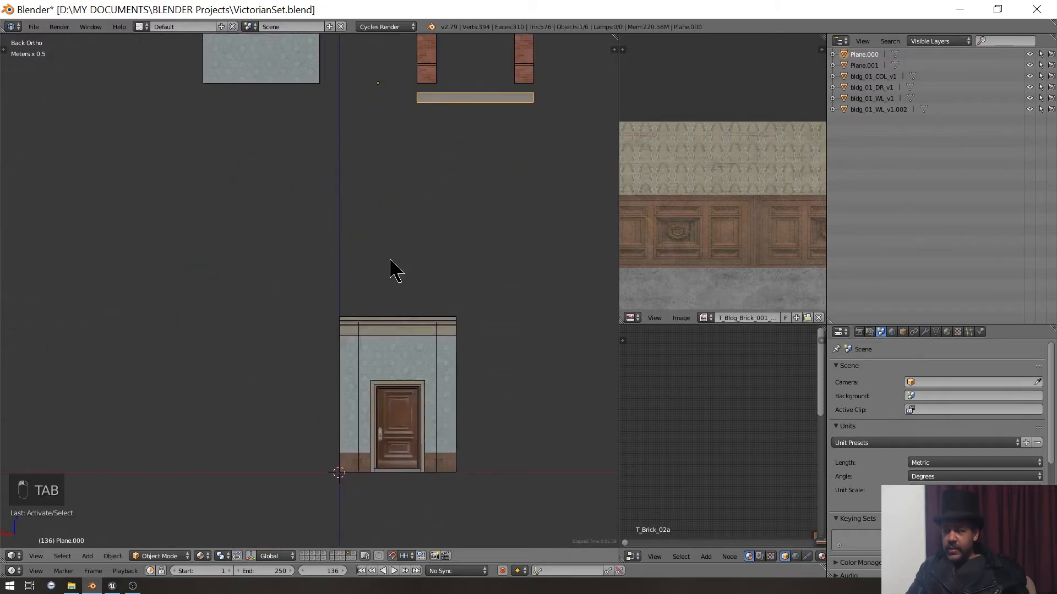
scroll(385, 275, down, 7)
scroll(379, 280, up, 5)
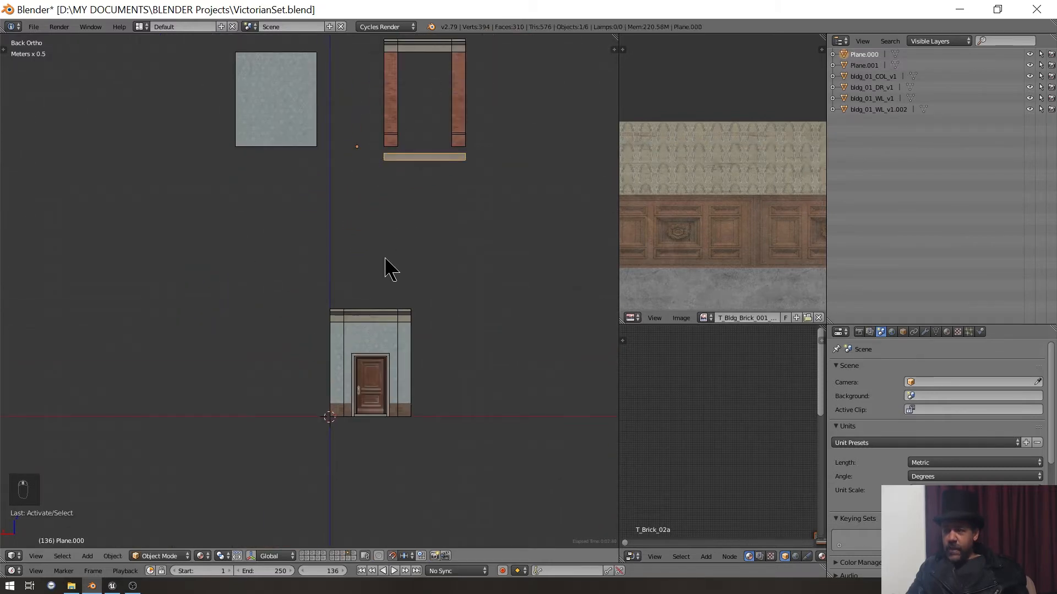
key(g)
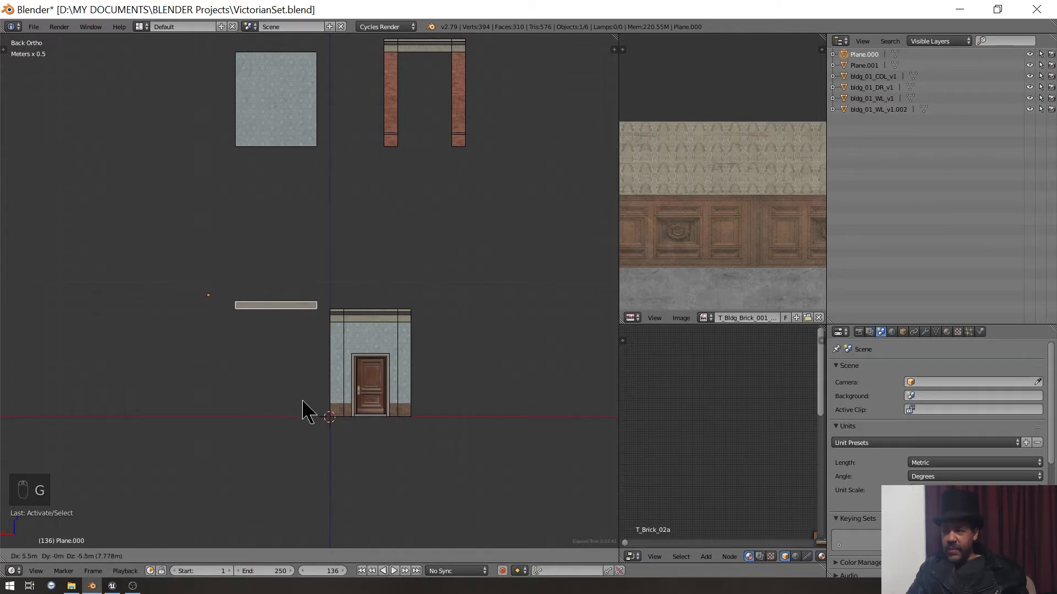
click(303, 402)
- Delete the plain stone band face below the cornice of the door wall bldg_01_DR_v1
right_click(351, 352)
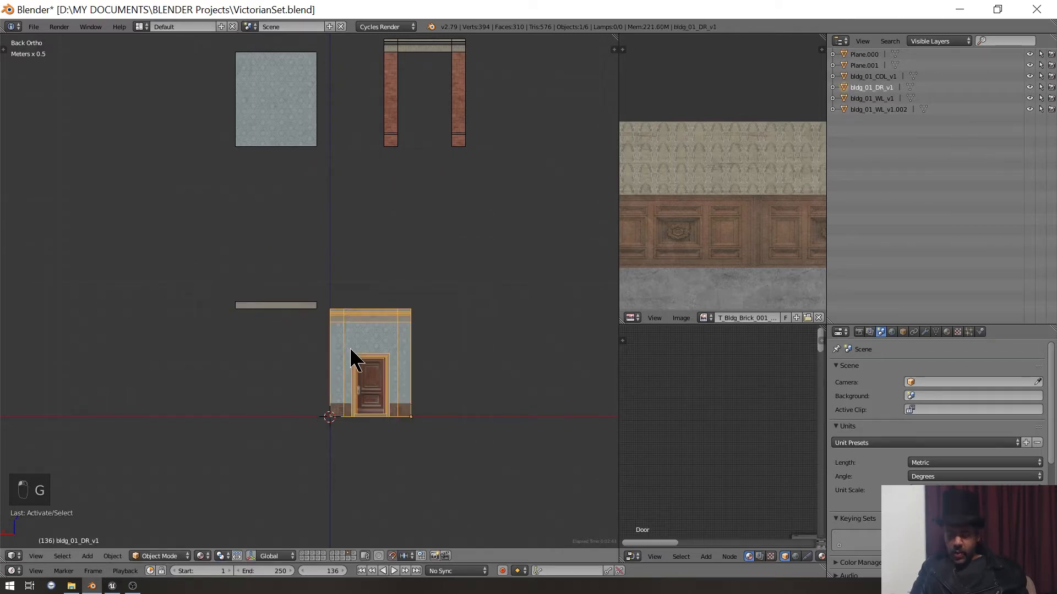
key(ctrl+KP_1)
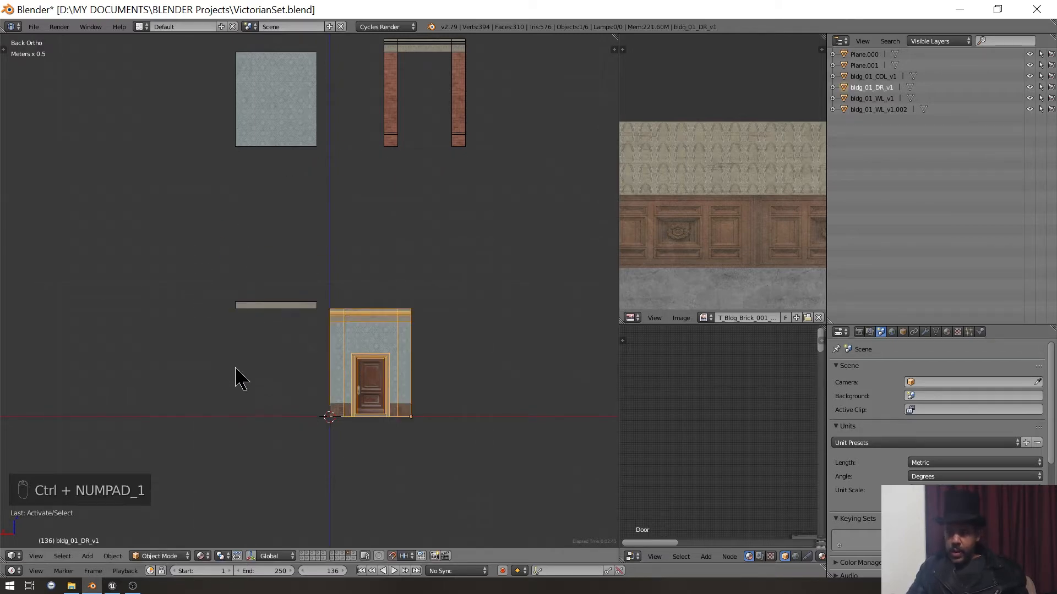
scroll(235, 379, up, 8)
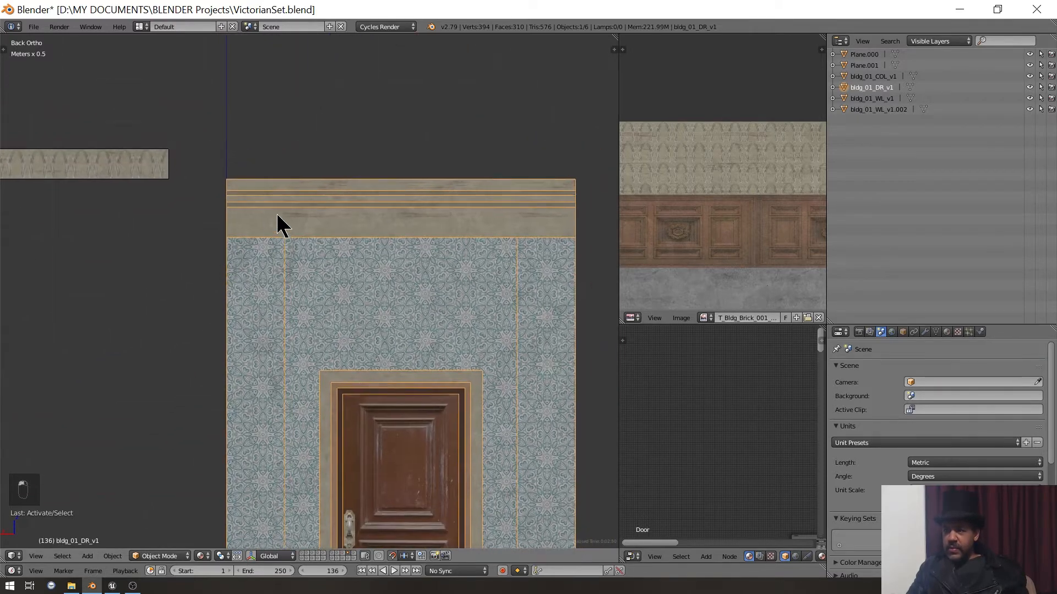
key(Tab)
key(x)
click(294, 219)
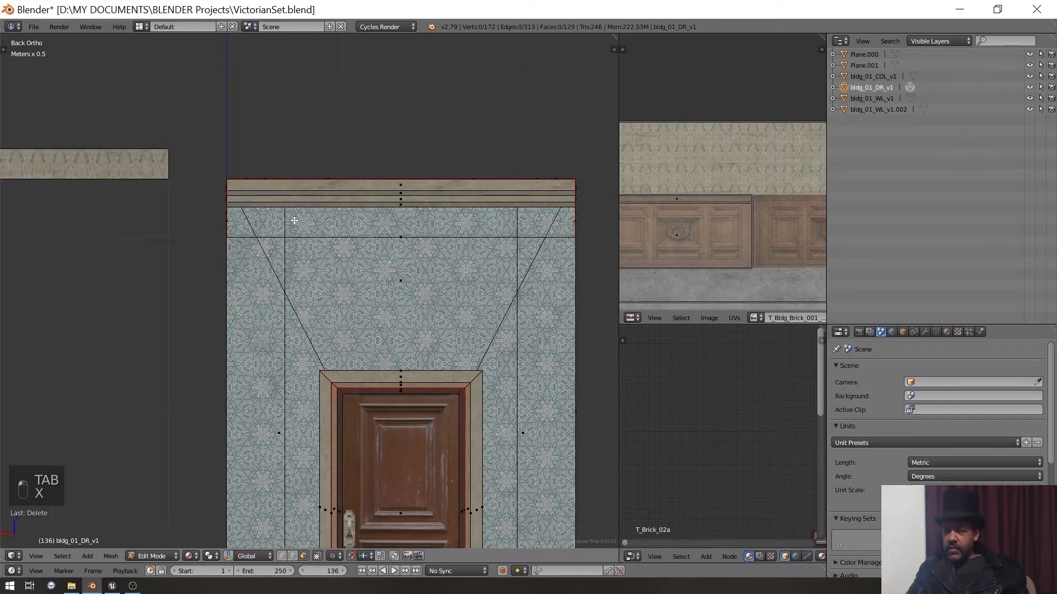
key(Tab)
- Duplicate the frieze strip into the open band below the door wall's cornice and join the copy to bldg_01_DR_v1
right_click(67, 164)
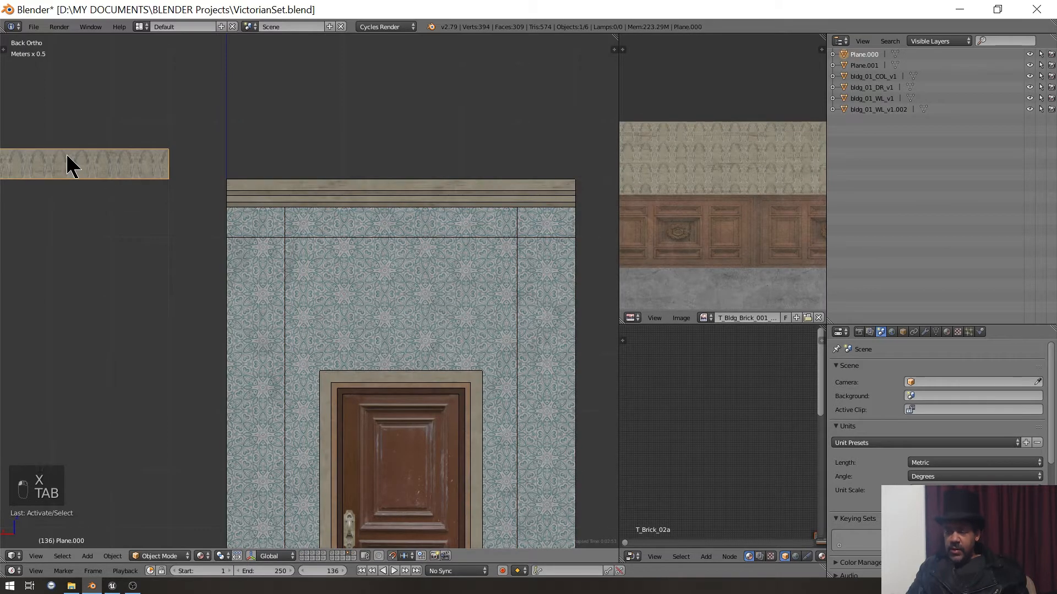
key(shift+d)
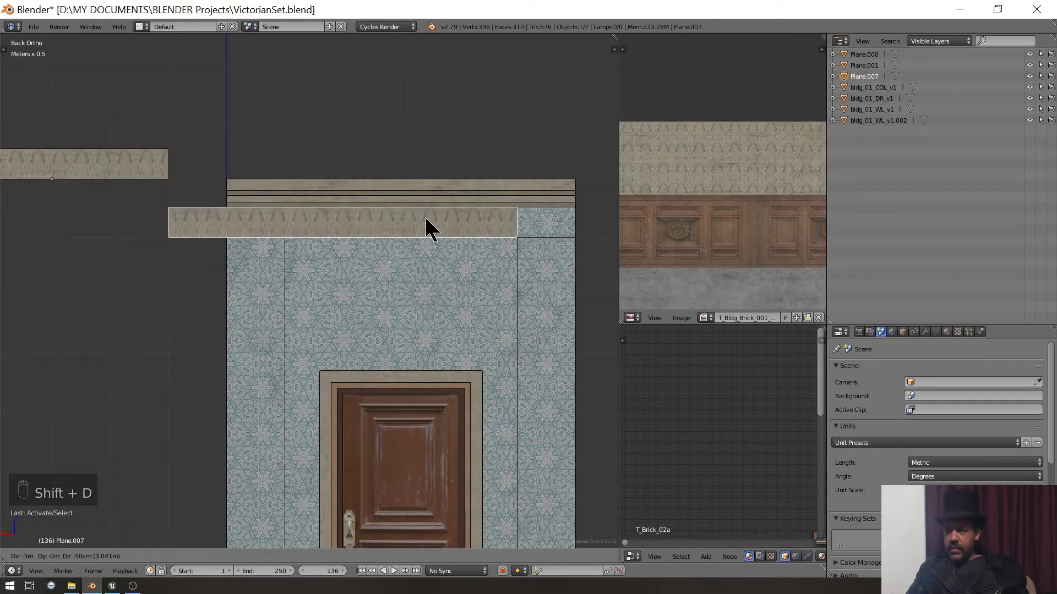
click(462, 217)
shift+right_click(309, 275)
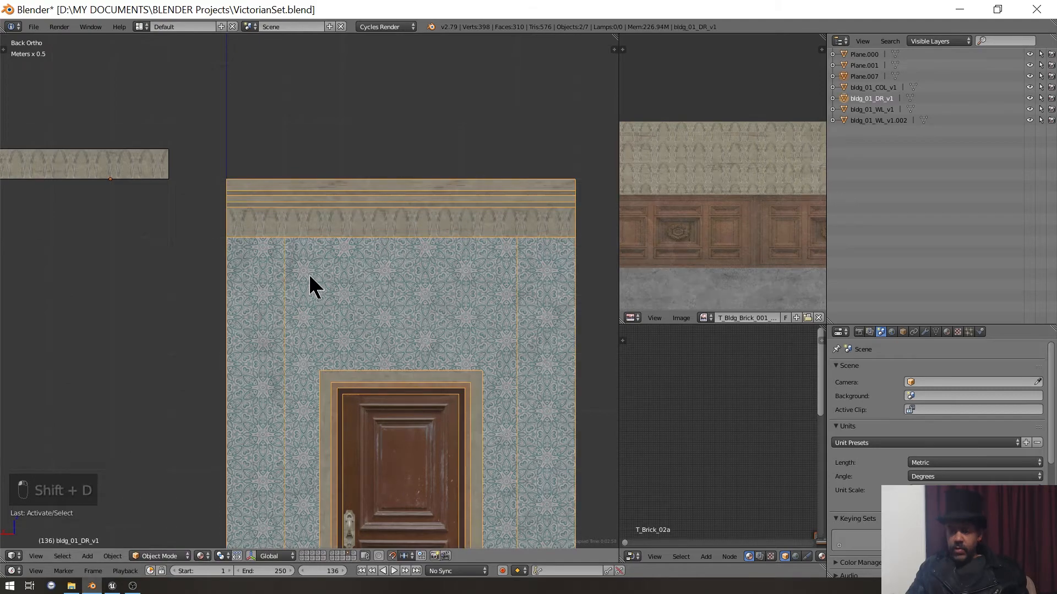
key(ctrl+j)
- Remove the doubled vertices from the entire door wall mesh
key(Tab)
key(a)
key(a)
key(w)
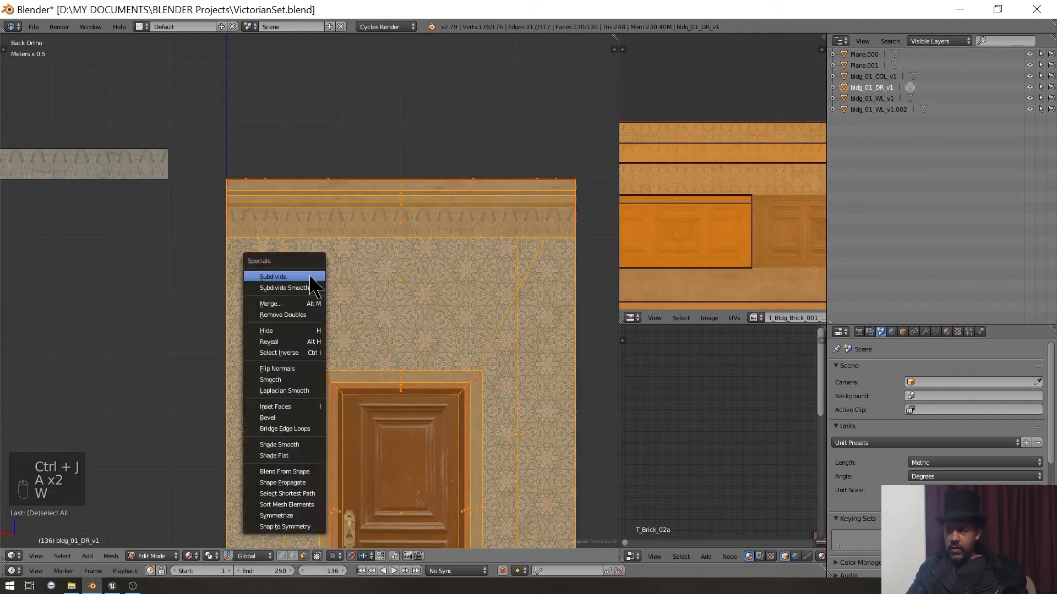
click(310, 275)
key(Tab)
- Move the remaining frieze strip next to the plain wallpapered wall without a door
scroll(308, 273, down, 5)
right_click(232, 247)
shift+middle_drag(379, 279, 33, 280)
shift+middle_drag(278, 296, 27, 353)
key(g)
click(141, 328)
scroll(141, 328, up, 1)
scroll(264, 334, up, 3)
right_click(264, 335)
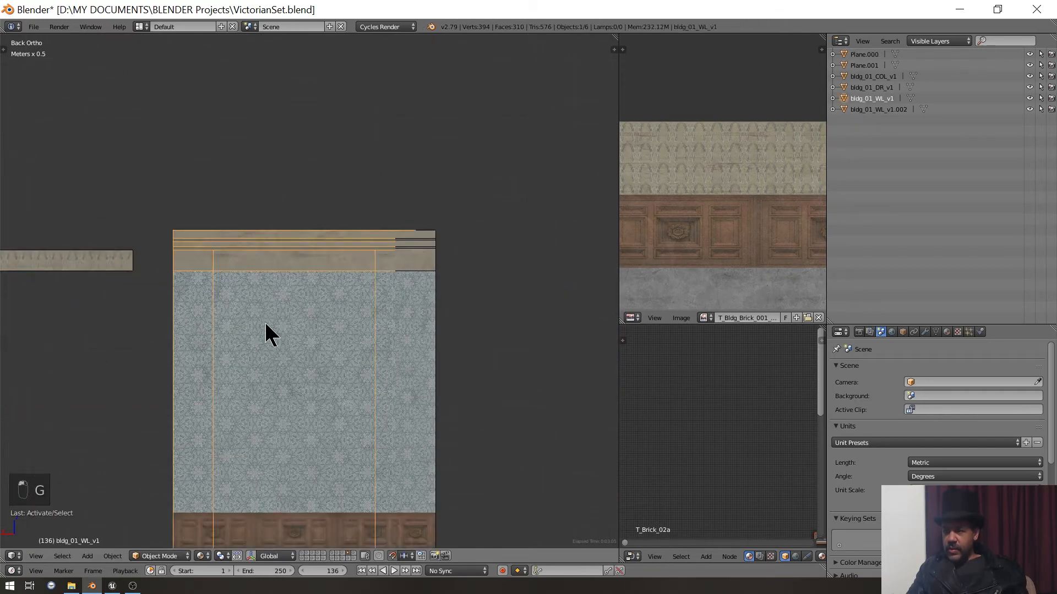
key(Tab)
right_click(253, 260)
key(x)
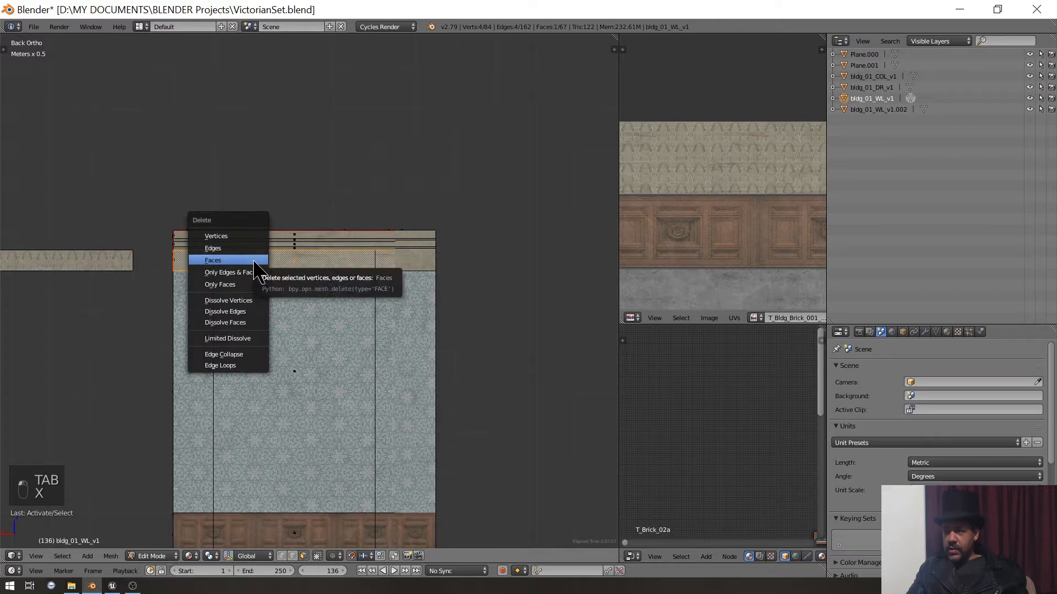
middle_drag(324, 306, 306, 266)
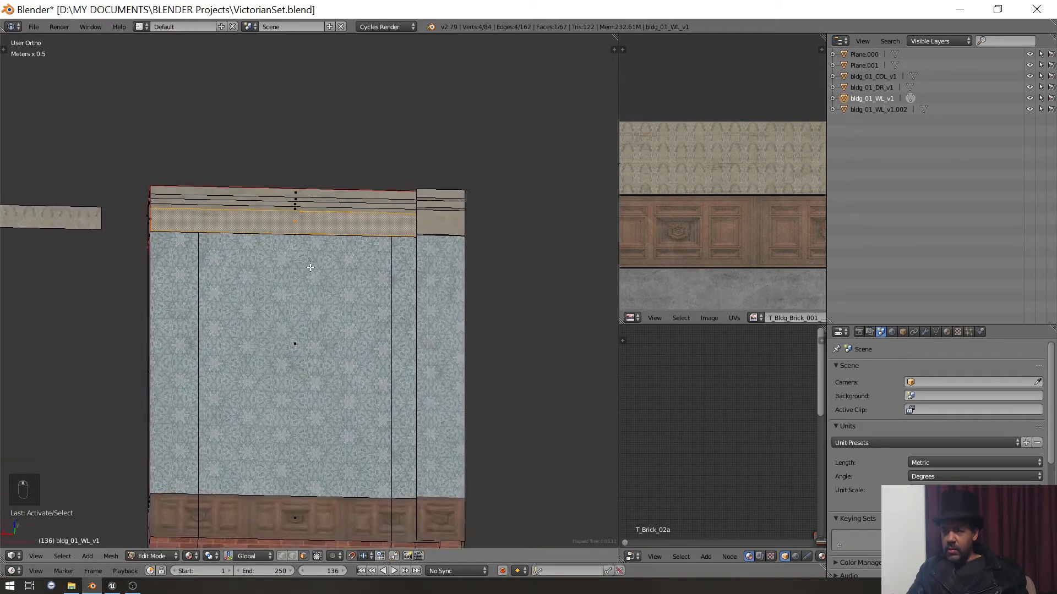
scroll(306, 267, up, 4)
key(a)
middle_drag(293, 307, 294, 345)
key(Tab)
- Move the overlapping column bldg_01_COL_v1 -1 m along X, clear of the plain wall
right_click(486, 303)
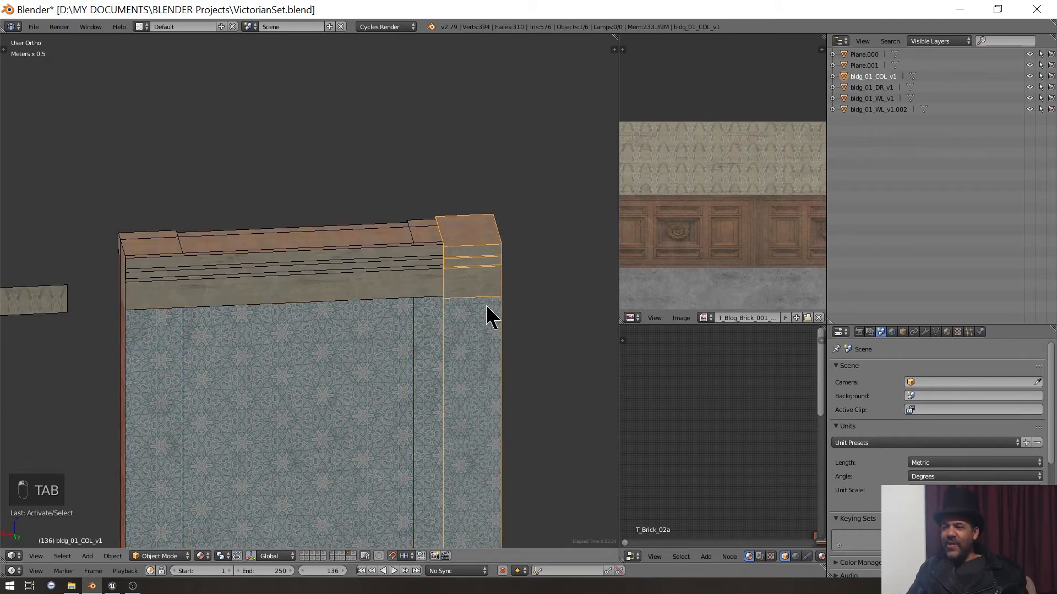
key(KP_1)
key(ctrl+KP_1)
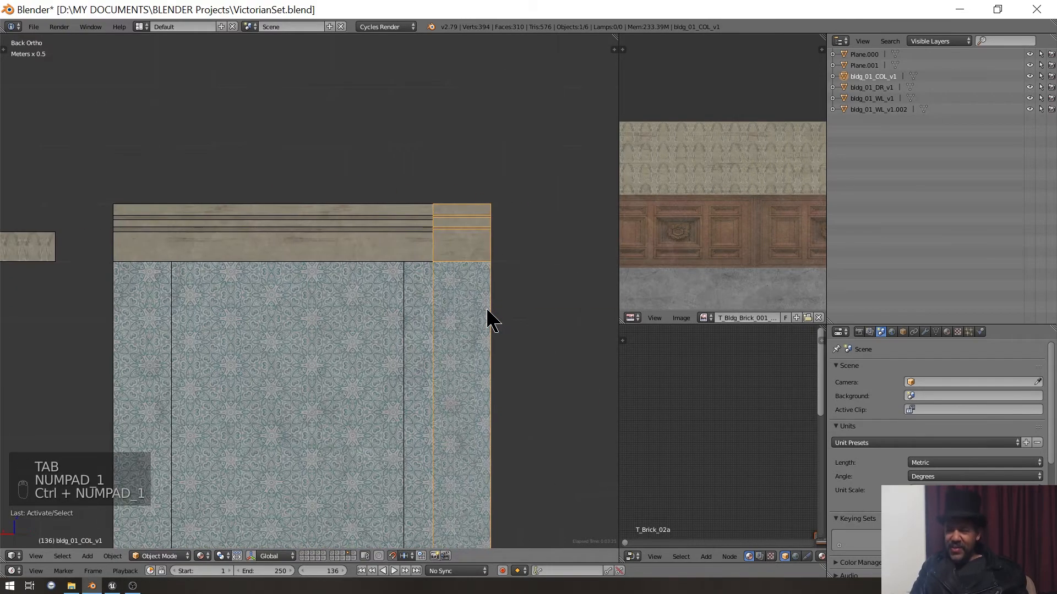
key(g)
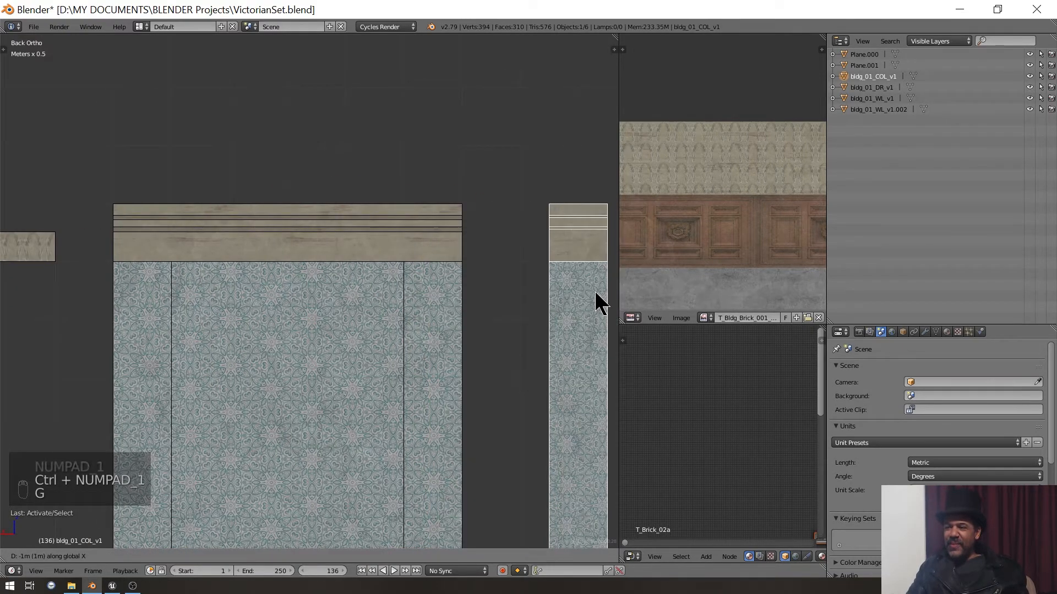
click(595, 290)
- Delete the plain stone band face below the cornice of the wall bldg_01_WL_v1
right_click(372, 311)
key(Tab)
shift+middle_drag(289, 275, 337, 296)
right_click(322, 274)
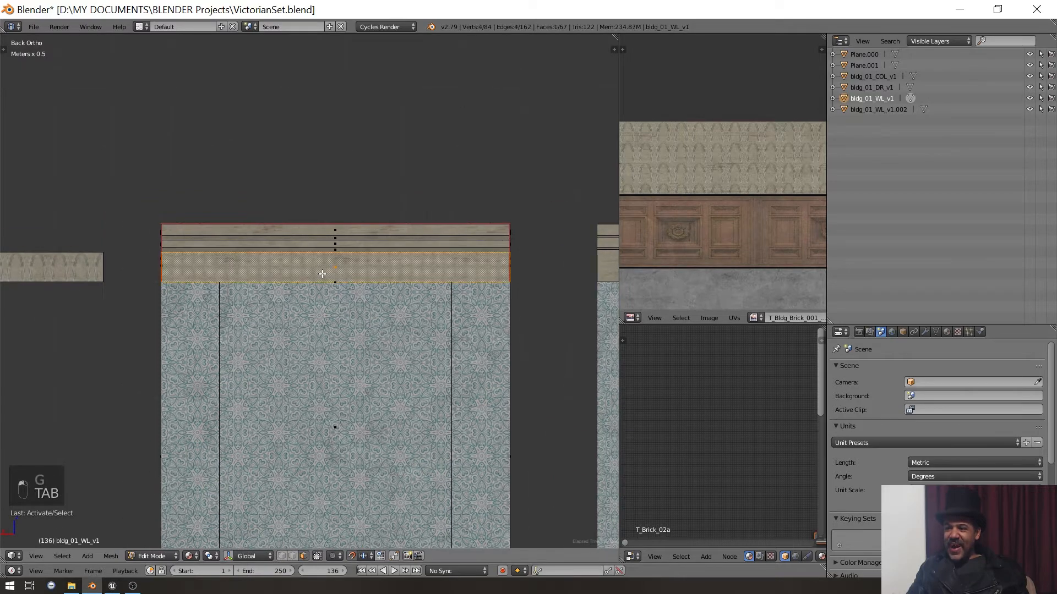
key(x)
click(325, 275)
key(Tab)
- Move the frieze strip along X into the wall's open band and join it to bldg_01_WL_v1
right_click(59, 275)
key(g)
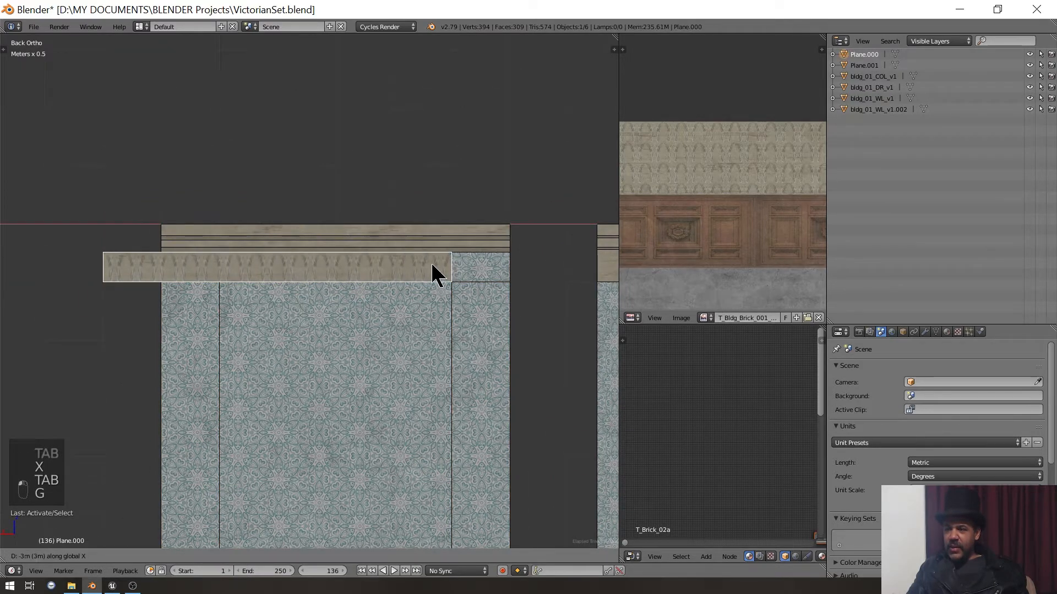
click(466, 264)
shift+right_click(323, 355)
key(ctrl+j)
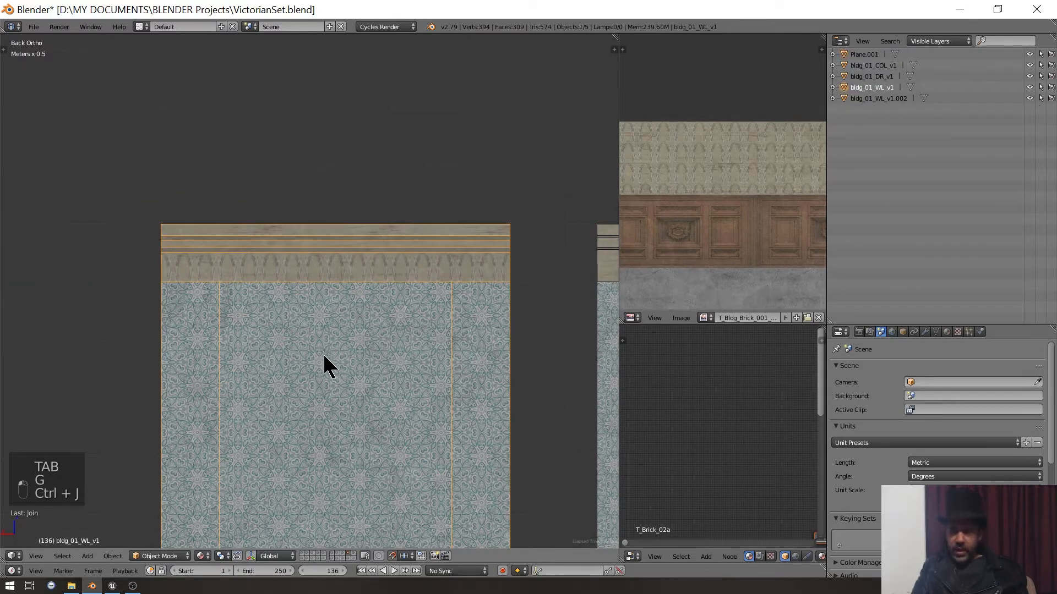
- Merge the joined frieze into the plain wall mesh by removing doubled vertices across all its geometry
key(Tab)
key(a)
key(a)
key(r)
right_click(324, 355)
key(w)
click(324, 355)
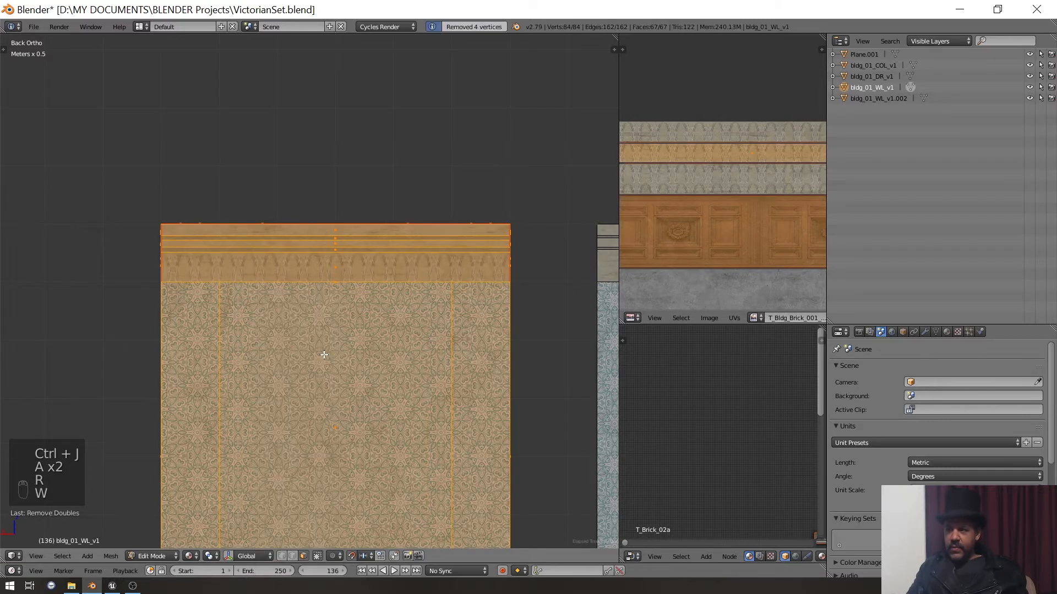
key(Tab)
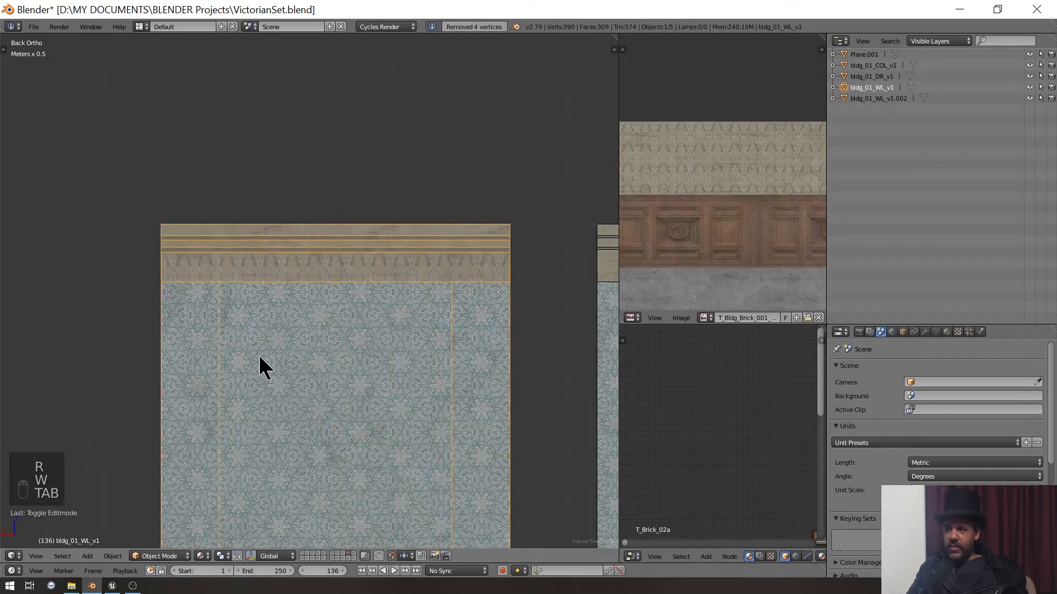
scroll(259, 374, down, 4)
shift+middle_drag(259, 378, 307, 344)
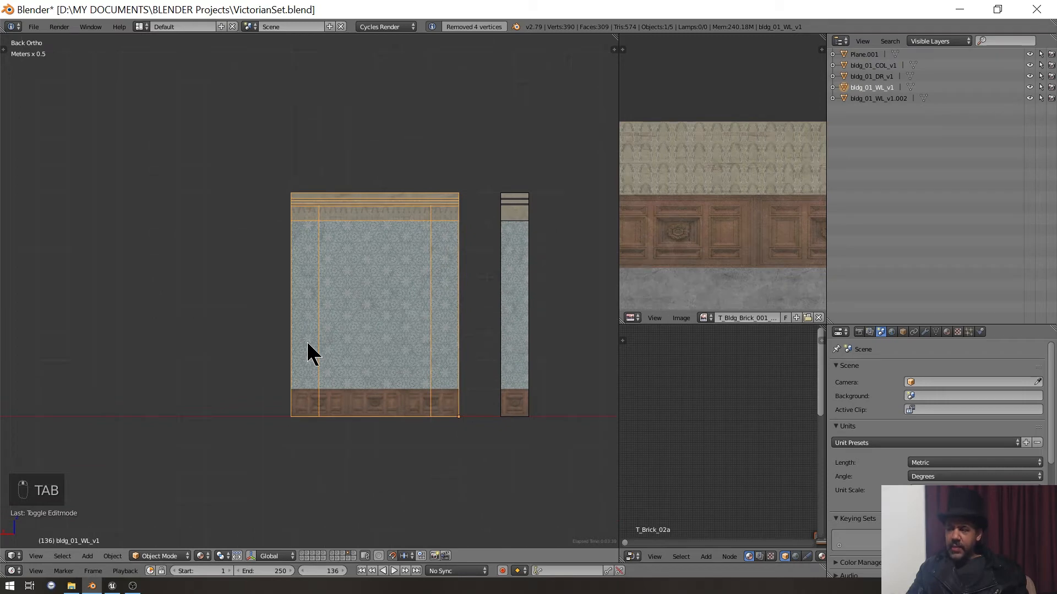
key(KP_1)
scroll(272, 283, down, 4)
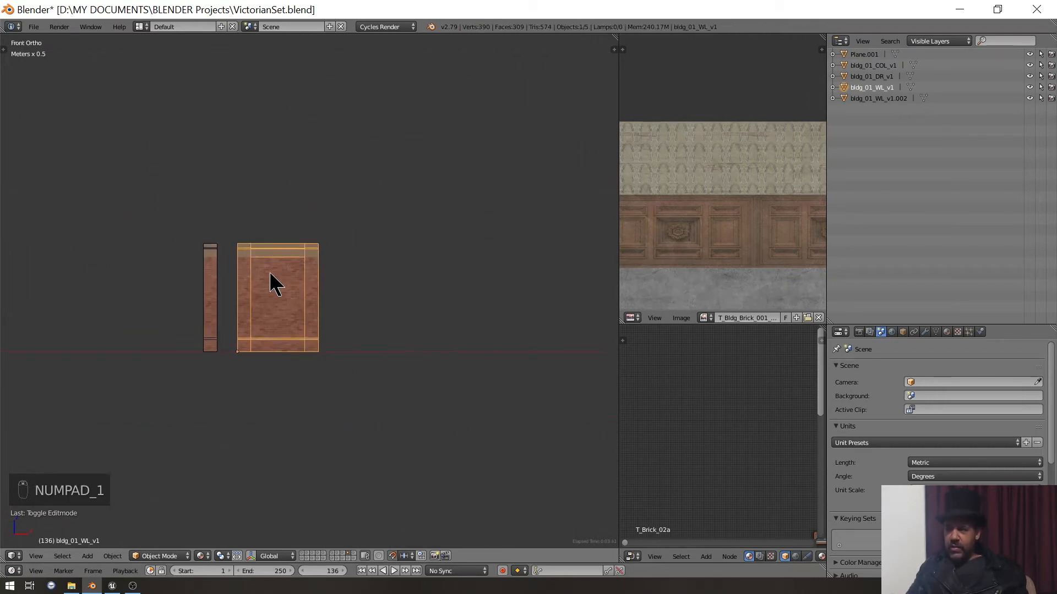
- Reset the 3D cursor to the world origin and snap the door wall bldg_01_DR_v1 to it
scroll(259, 300, up, 4)
scroll(269, 307, down, 5)
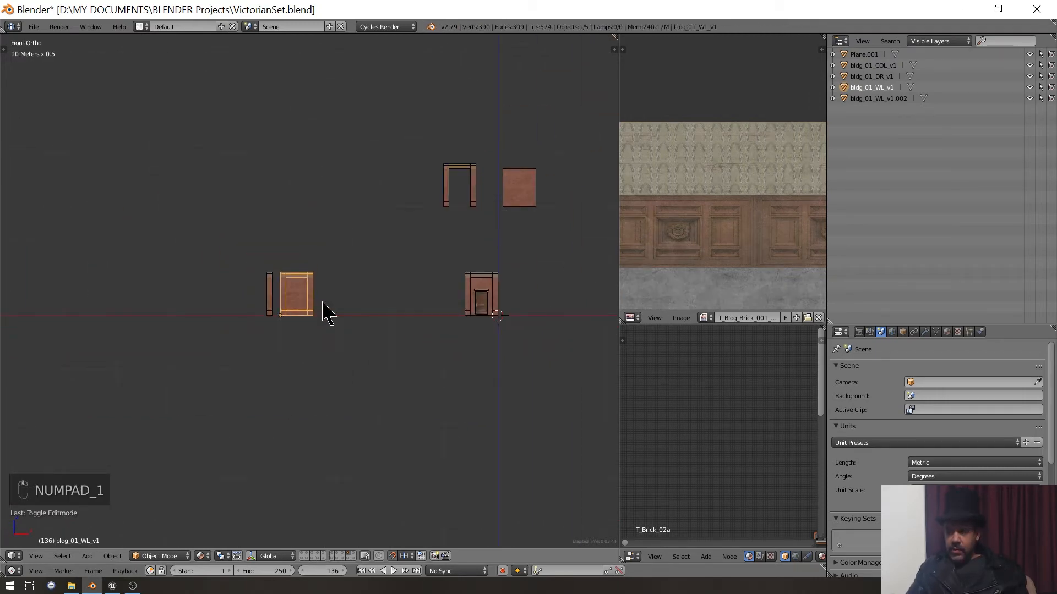
right_click(487, 293)
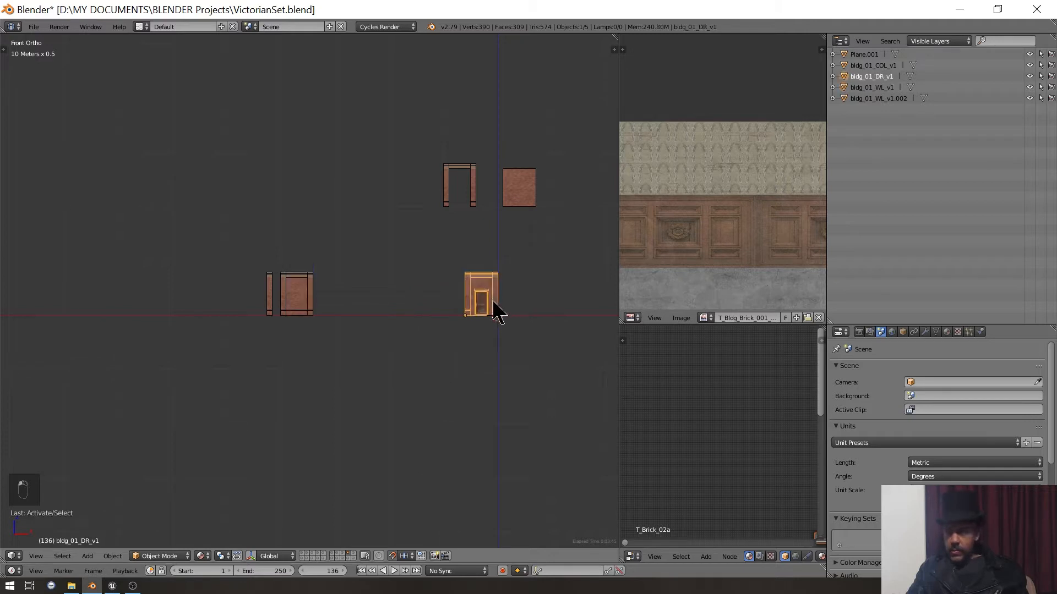
key(shift+c)
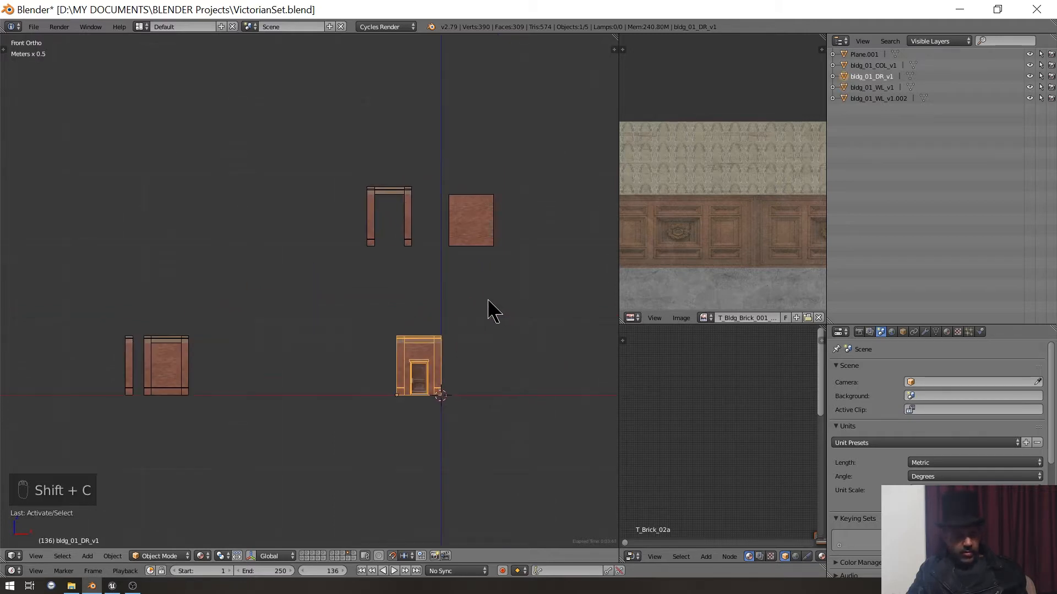
key(shift+s)
key(shift+s)
click(477, 307)
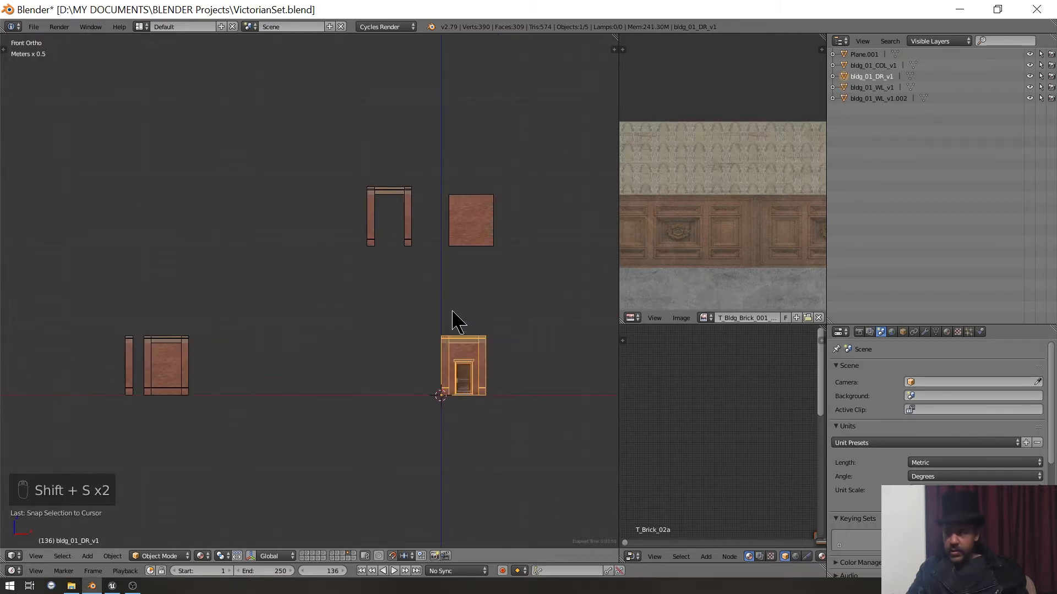
- Export the door wall as bldg_01_DR_v1 in FBX format to the Tutorial Assets folder, using the Ue4 preset and replacing the existing file
double_click(874, 77)
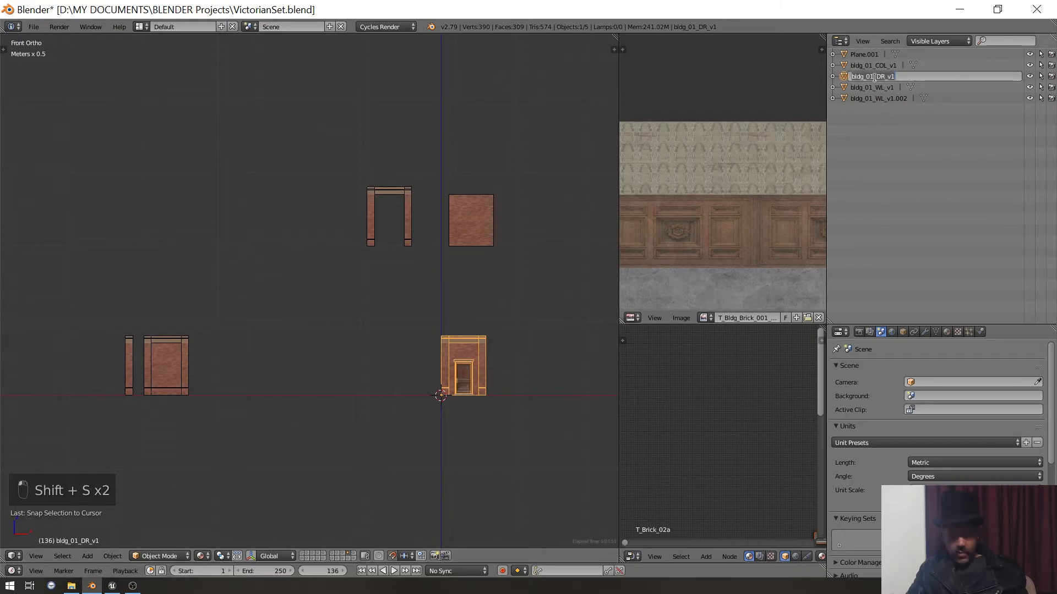
click(143, 166)
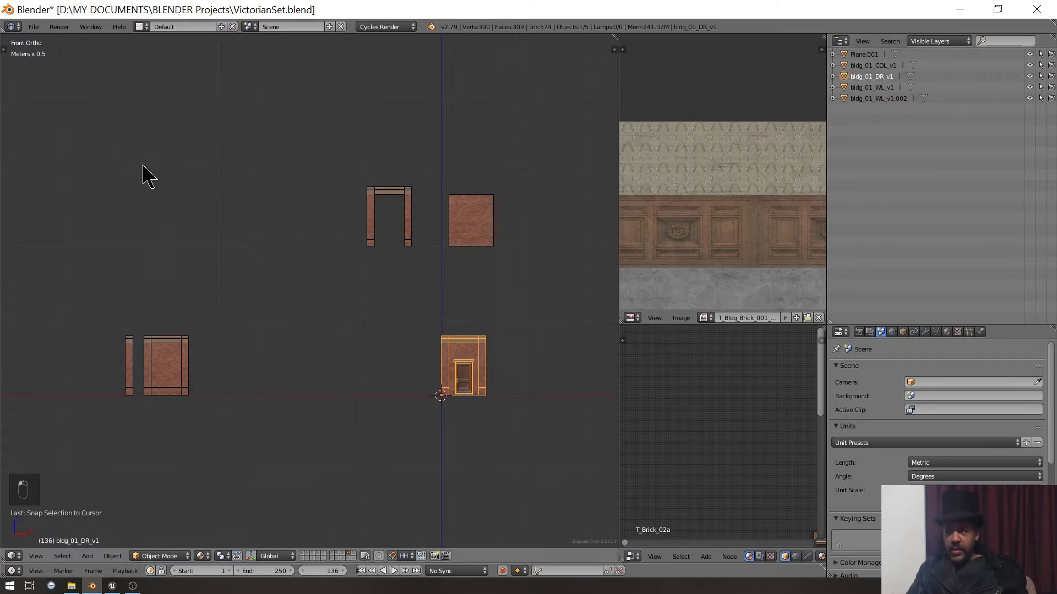
click(34, 26)
mouse_move(83, 247)
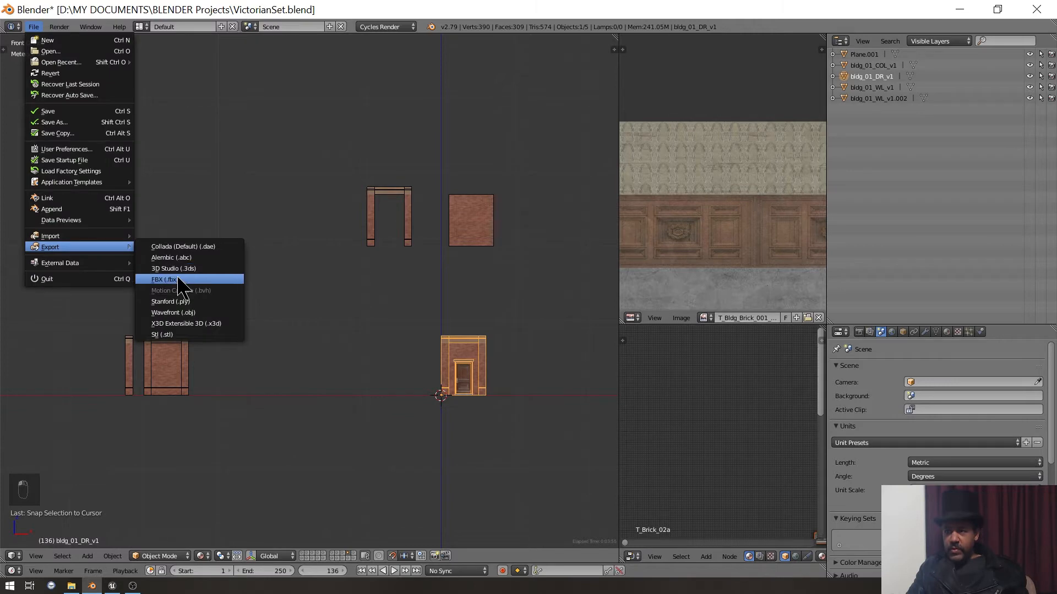
click(175, 280)
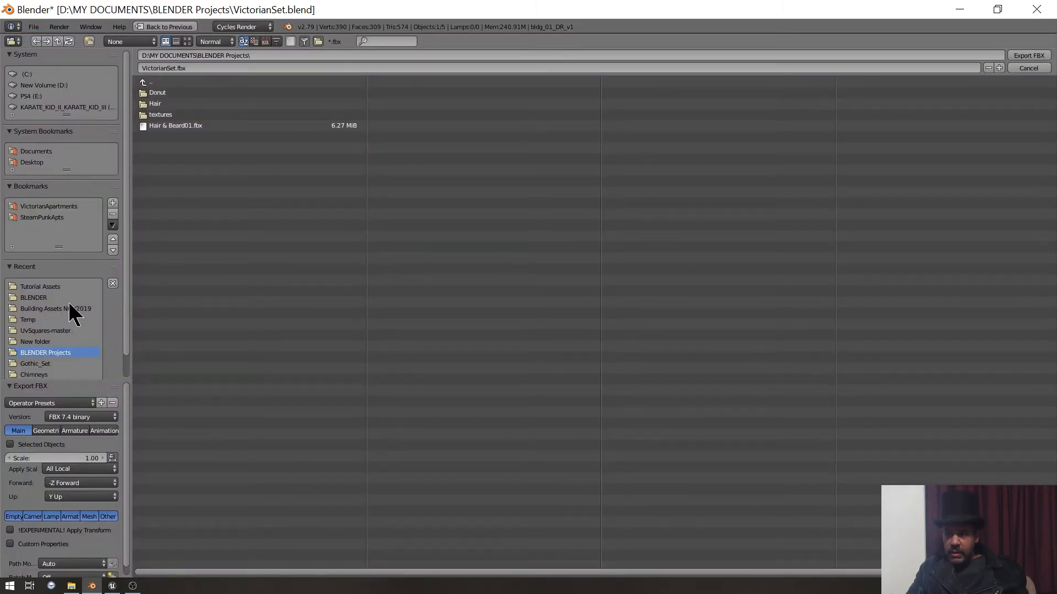
click(44, 287)
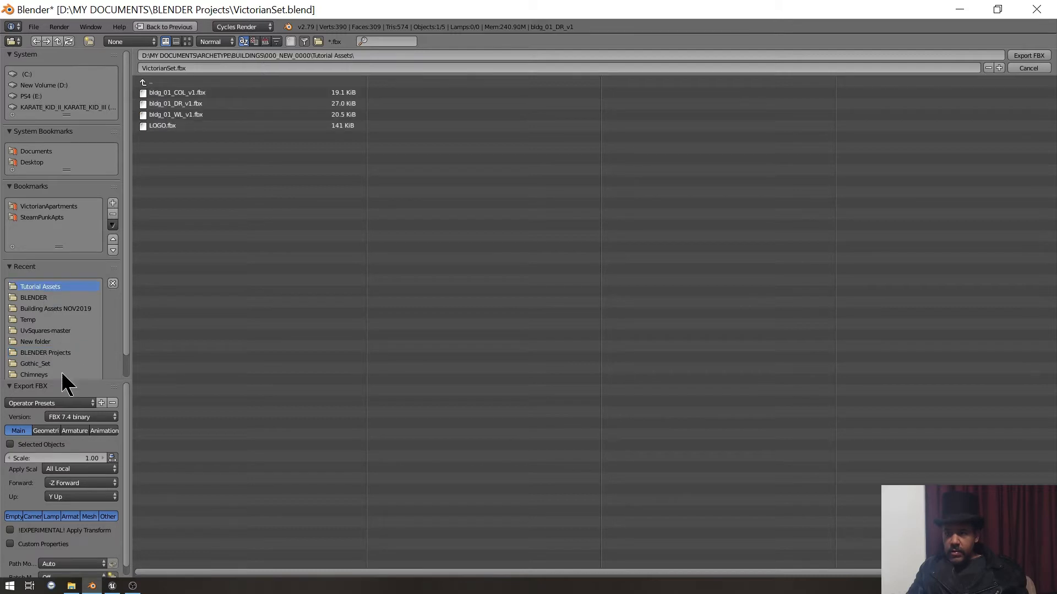
click(66, 403)
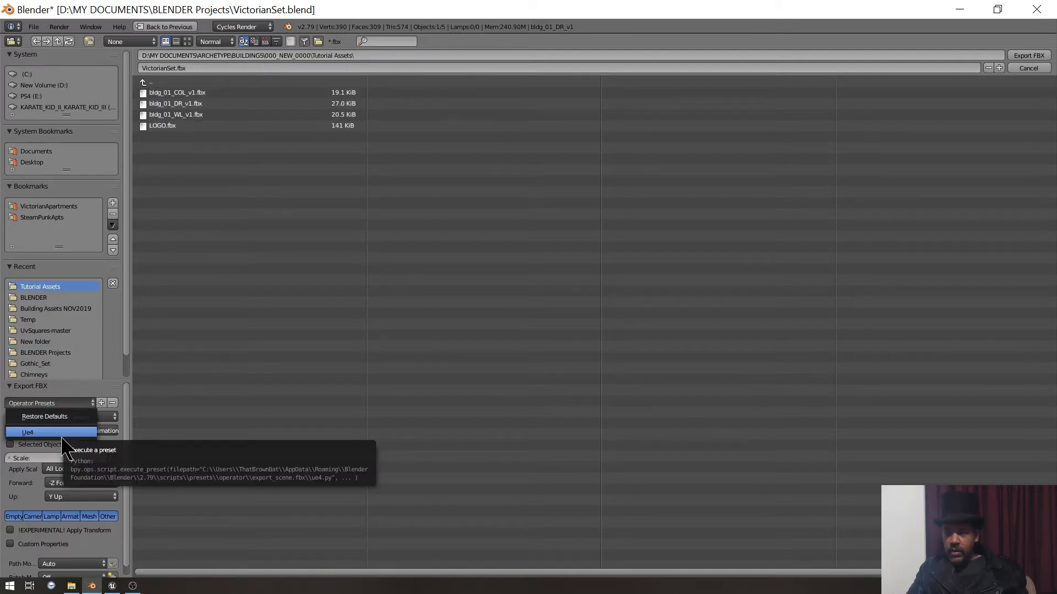
click(62, 435)
click(224, 67)
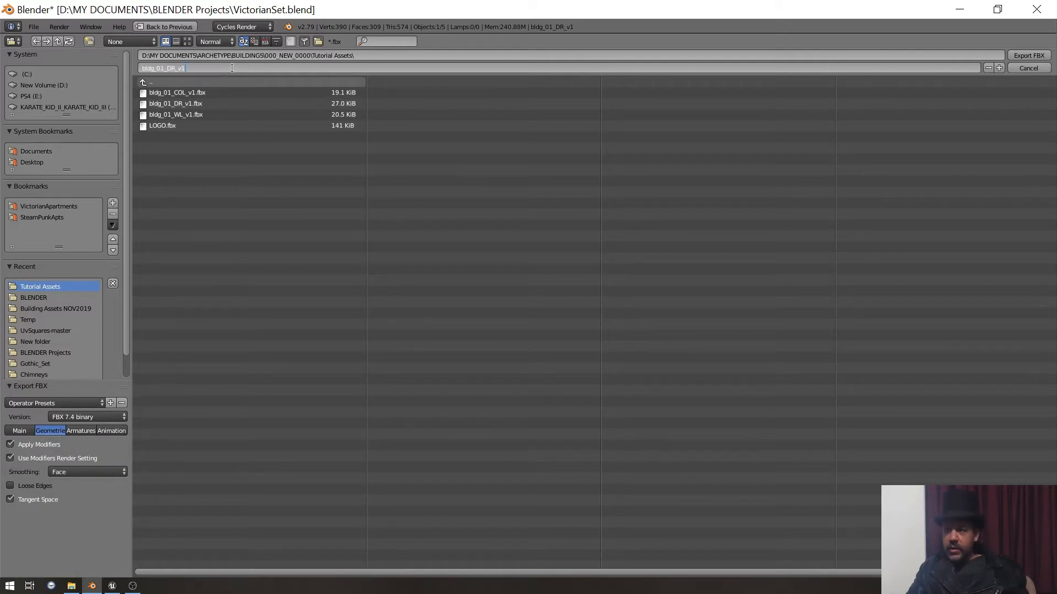
click(1027, 54)
click(1026, 55)
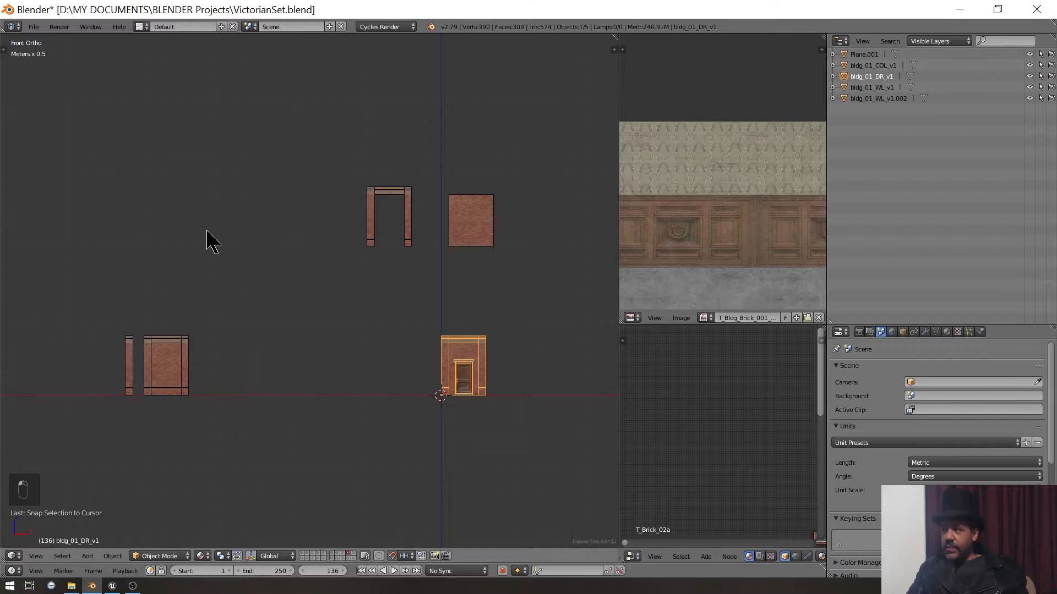
- Copy the plain wall's name bldg_01_WL_v1 and snap the wall to the 3D cursor at the origin
right_click(174, 372)
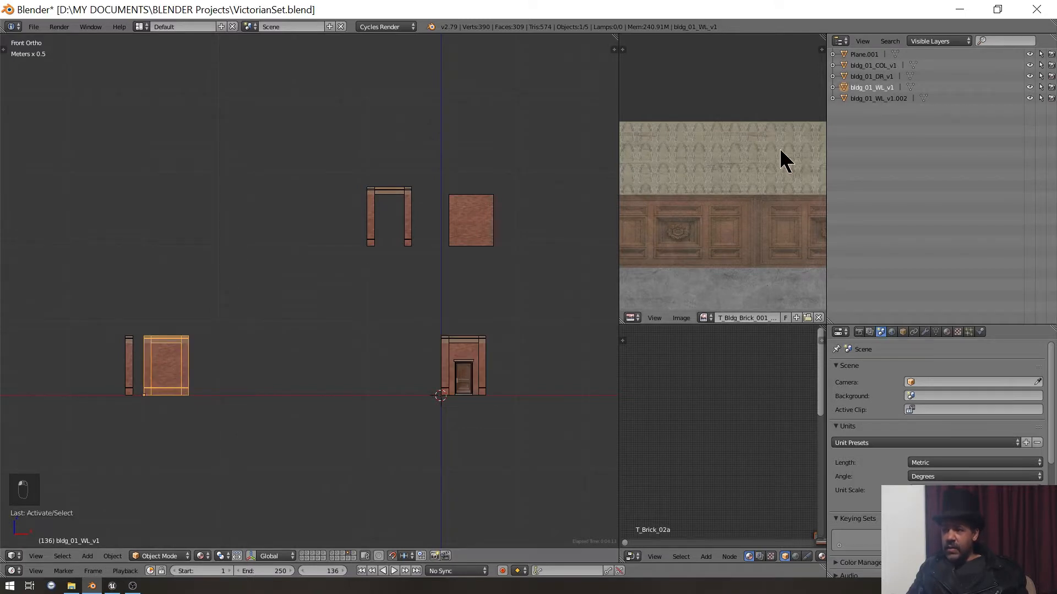
double_click(877, 89)
key(ctrl+c)
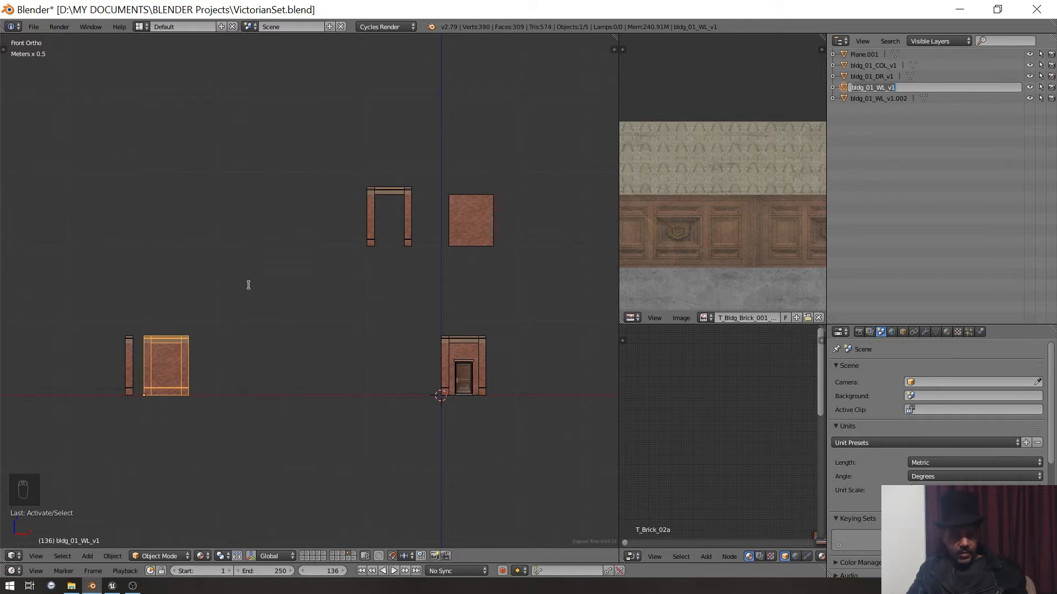
key(Return)
key(shift+s)
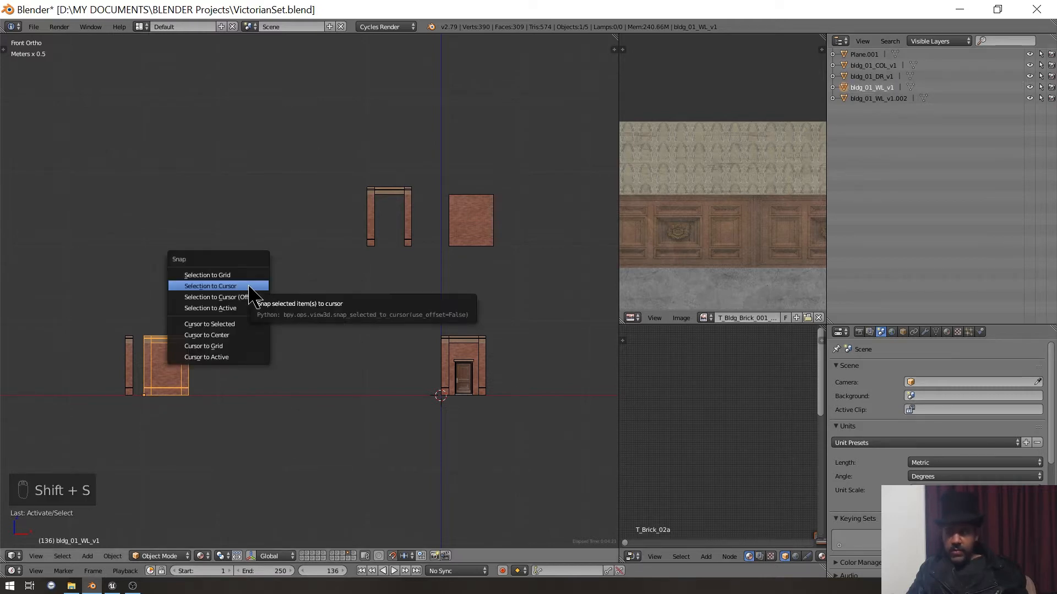
click(248, 287)
- Export the plain wall as FBX over the existing bldg_01_WL_v1 file in the Tutorial Assets folder
click(34, 26)
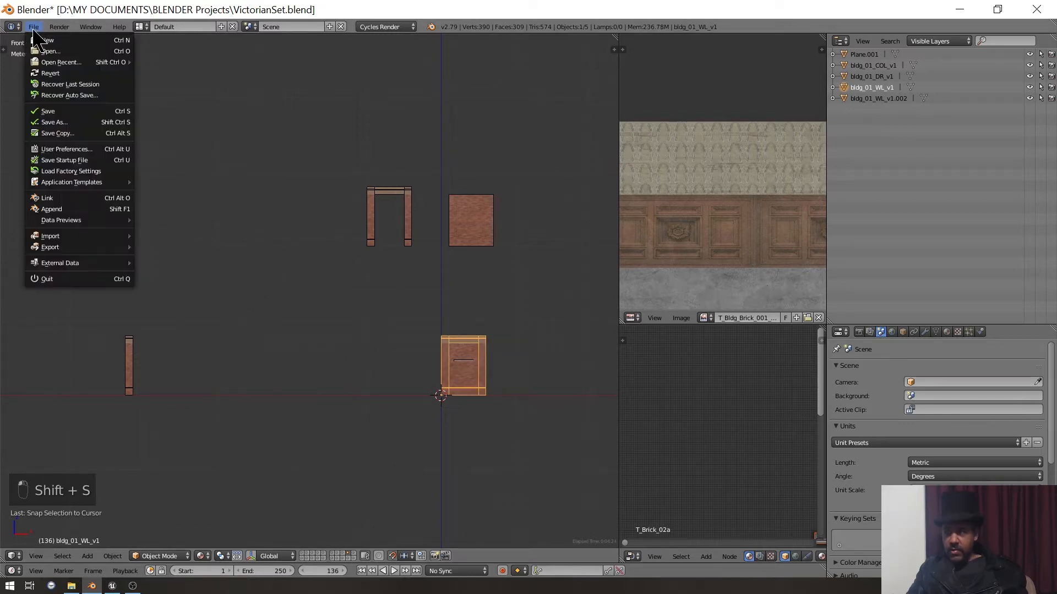
mouse_move(61, 247)
click(170, 280)
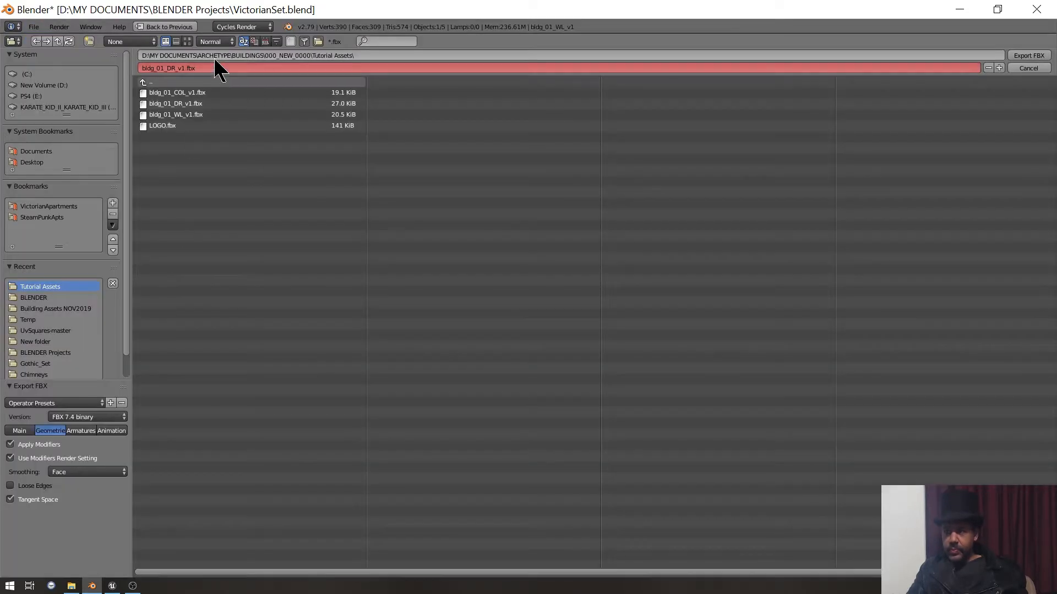
click(212, 68)
key(ctrl+v)
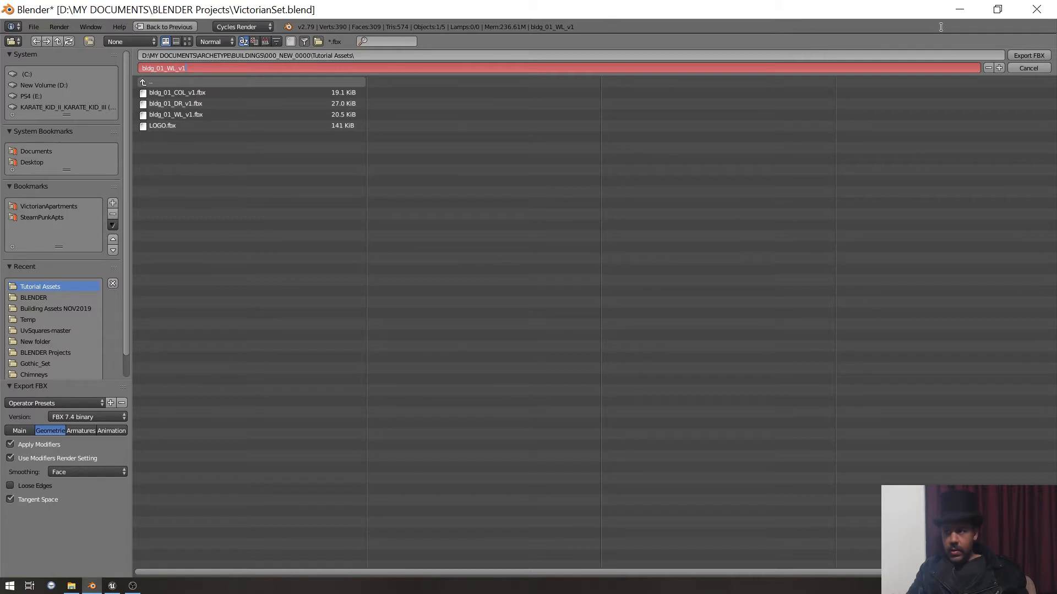
click(1034, 55)
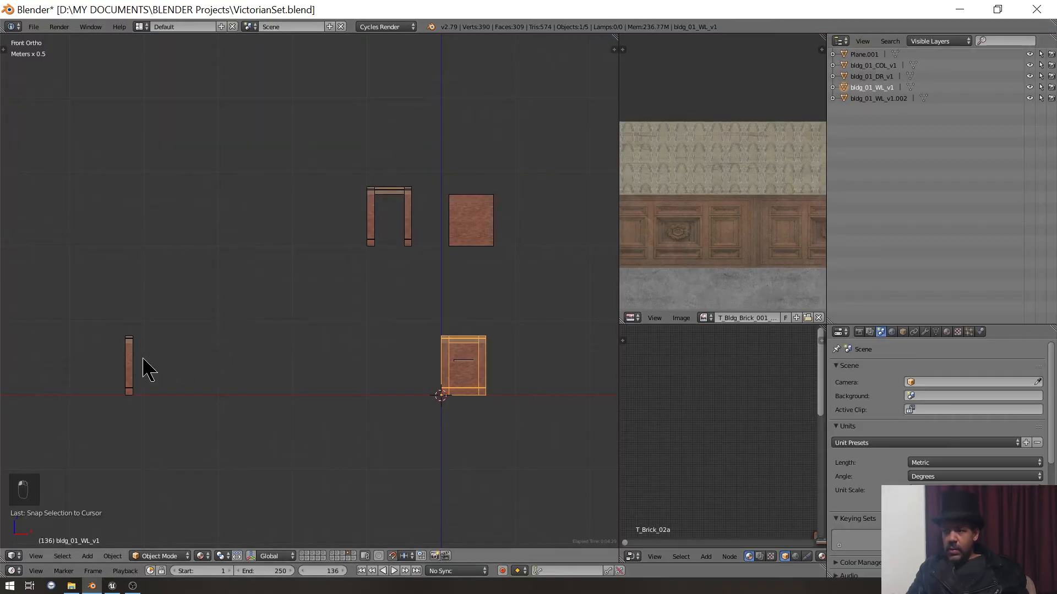
- Select the plain stone band face below the cap of column bldg_01_COL_v1 and move its UVs onto the winged-figure frieze texture
right_click(131, 364)
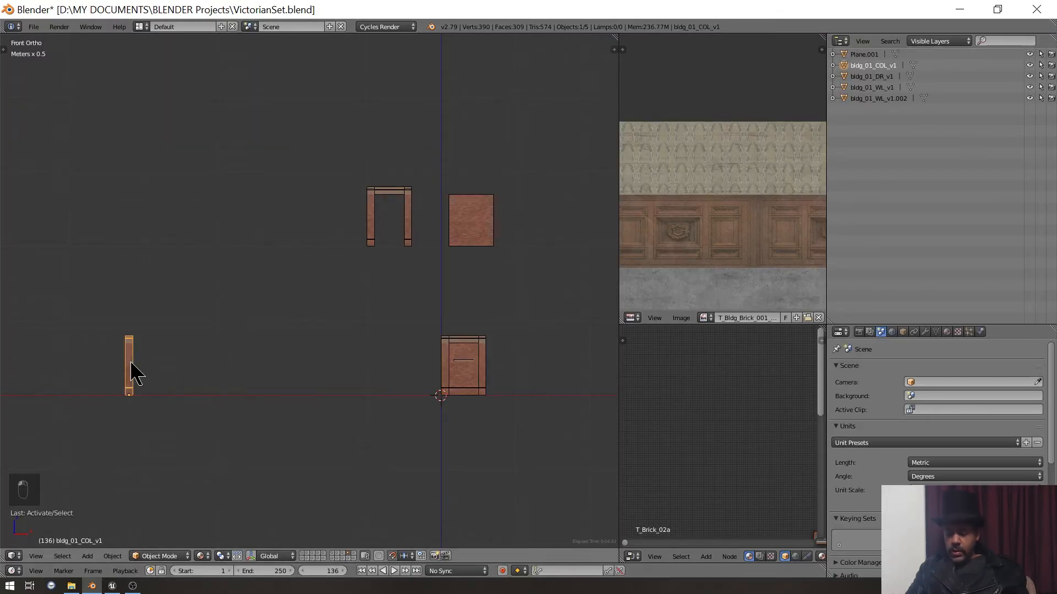
key(KP_Decimal)
middle_drag(132, 375, 415, 371)
scroll(356, 469, up, 5)
key(Tab)
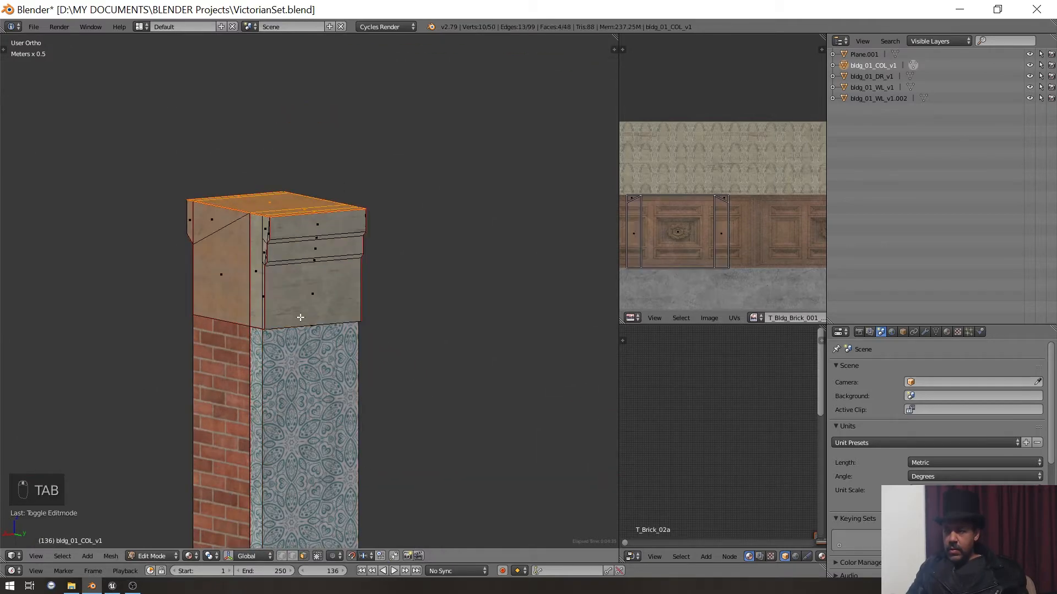
right_click(298, 292)
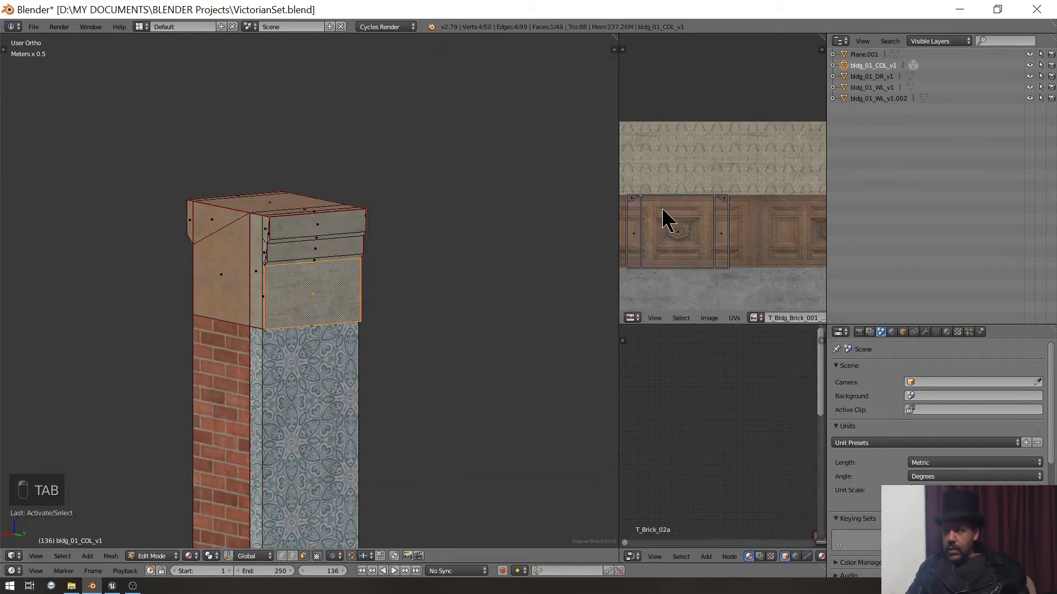
drag(618, 209, 319, 209)
scroll(559, 200, down, 3)
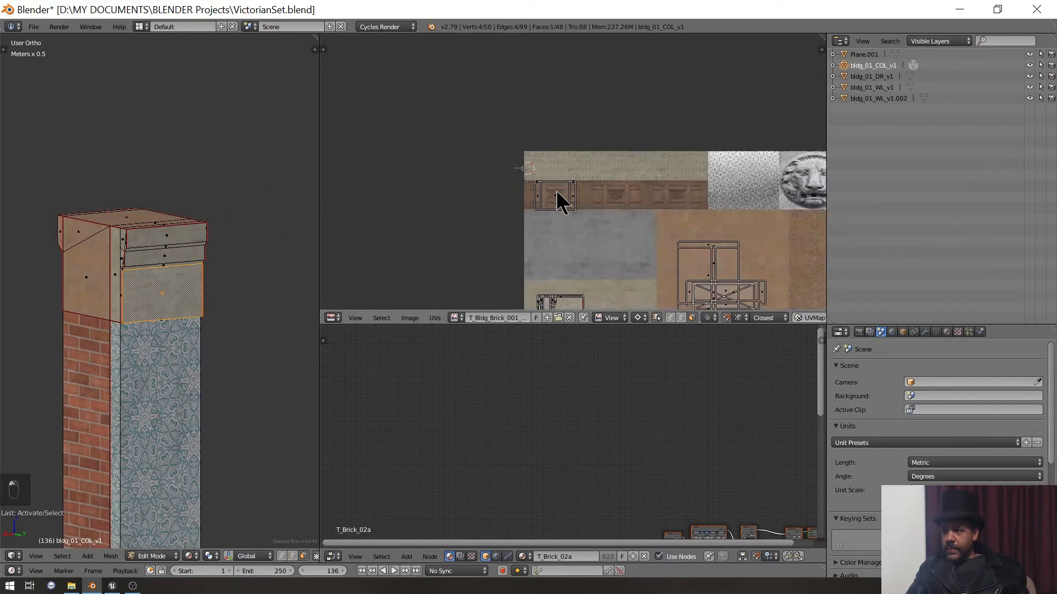
scroll(556, 201, up, 3)
key(g)
key(g)
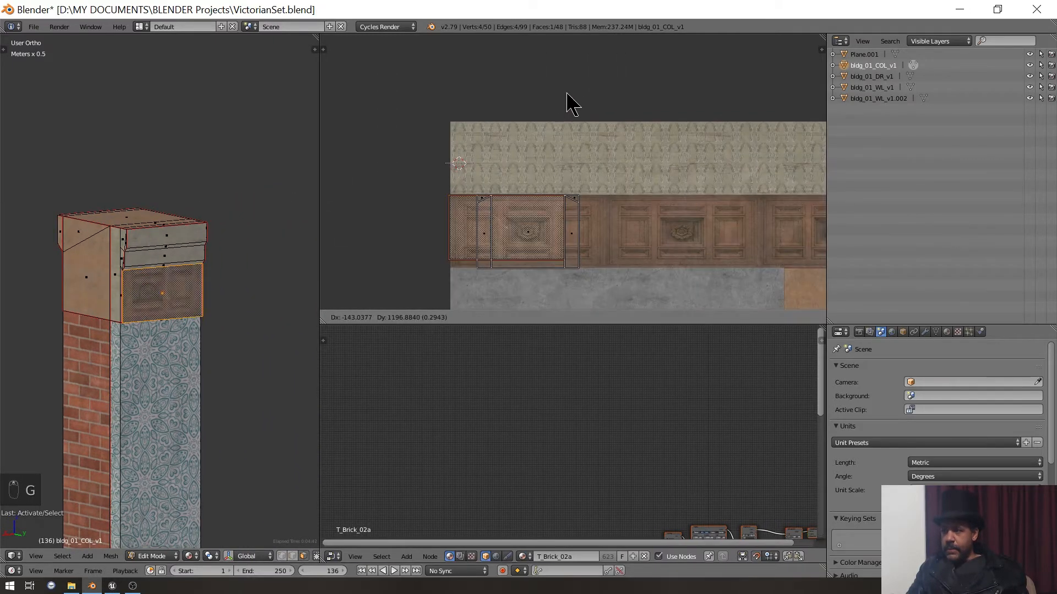
click(589, 309)
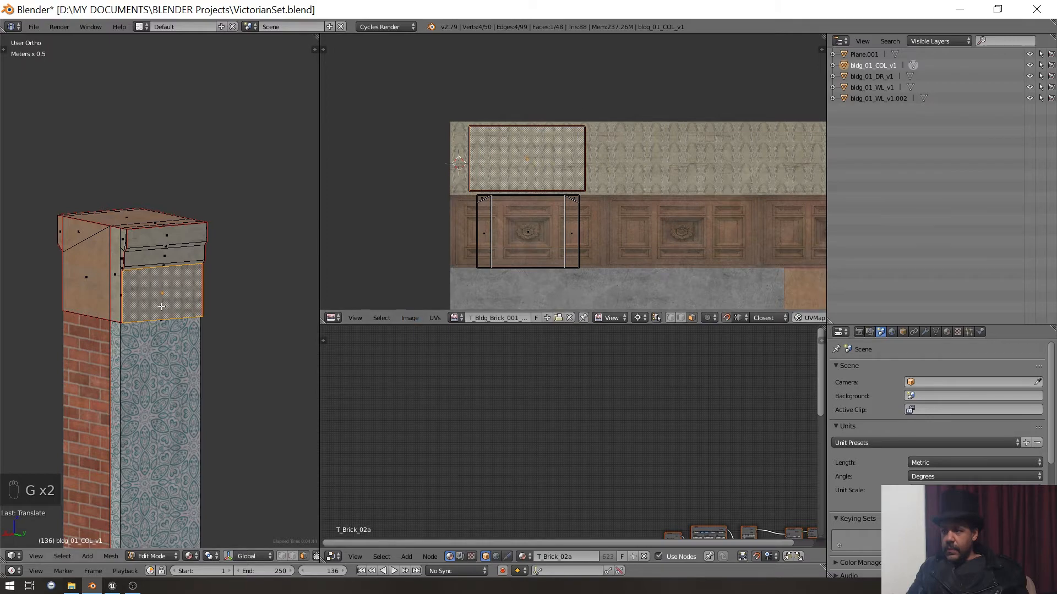
- Align the lower-left corner of the band face's UVs with the 2D cursor at the peak of a wing arch
scroll(144, 300, up, 3)
scroll(140, 298, up, 3)
scroll(501, 231, up, 5)
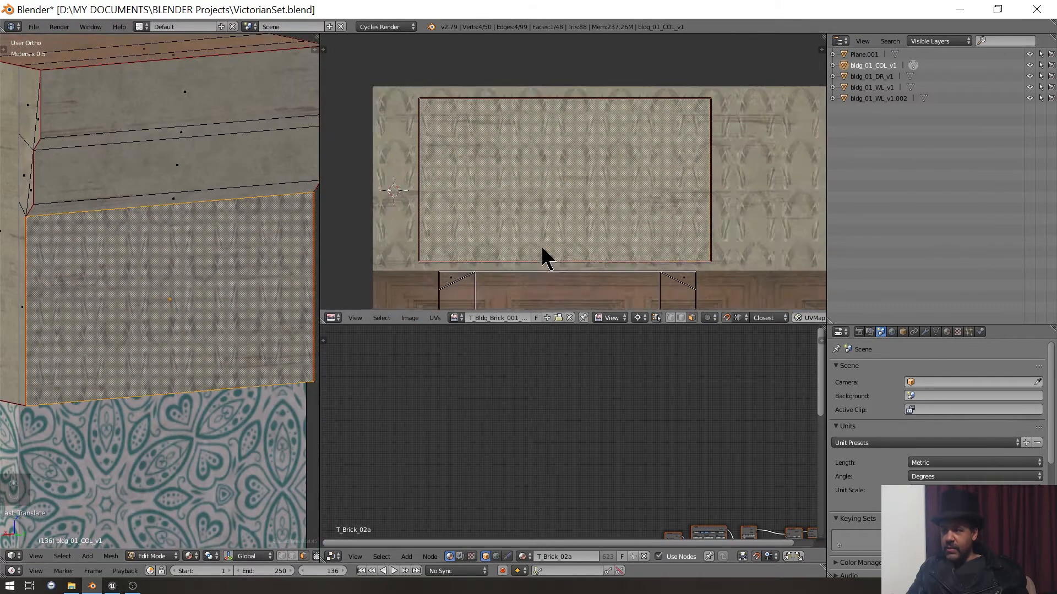
middle_drag(561, 247, 619, 257)
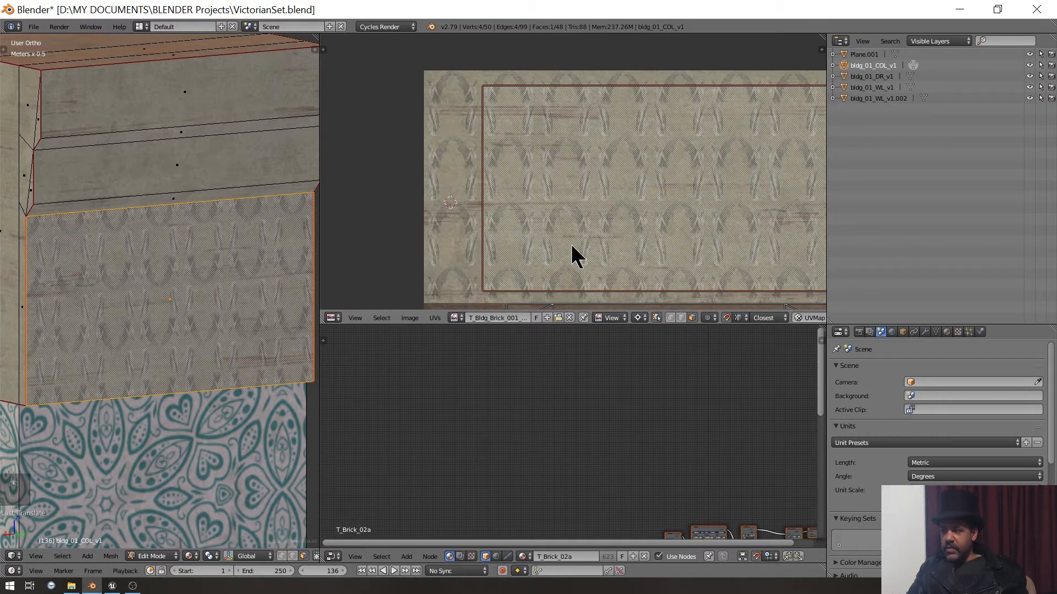
scroll(567, 250, up, 5)
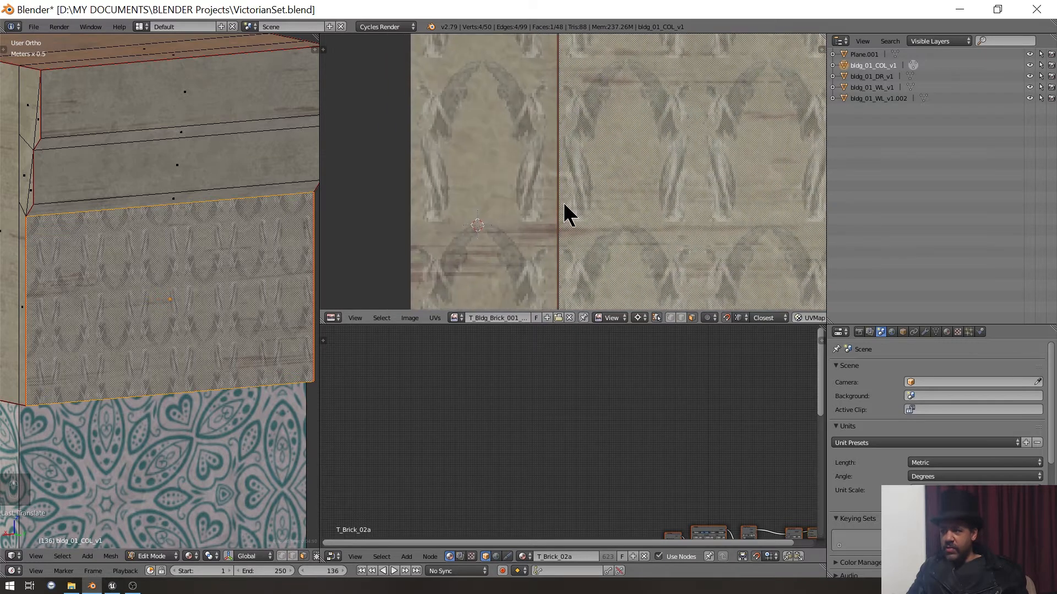
key(g)
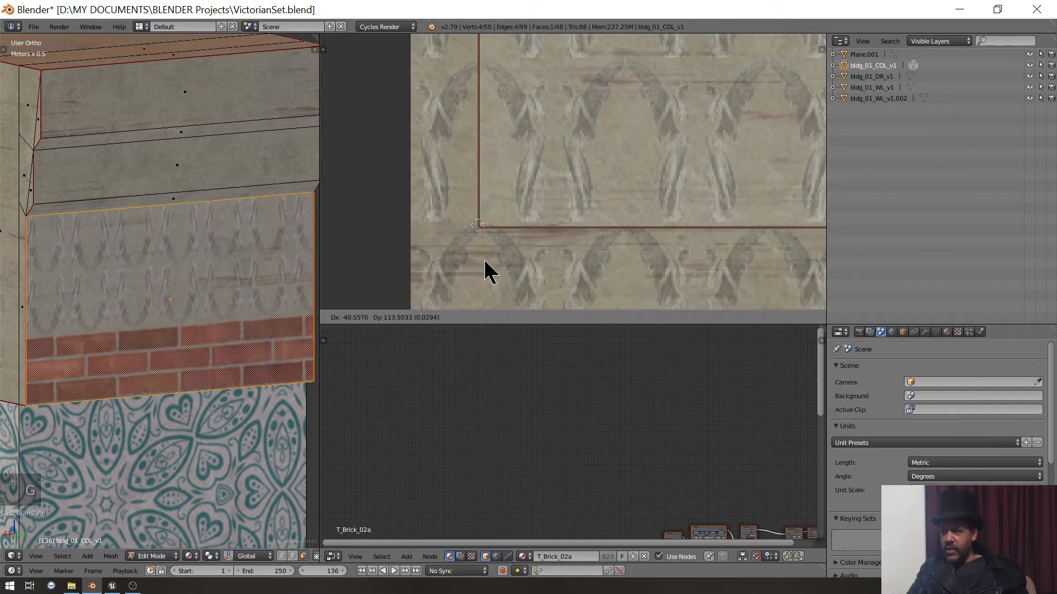
click(487, 264)
scroll(566, 229, up, 8)
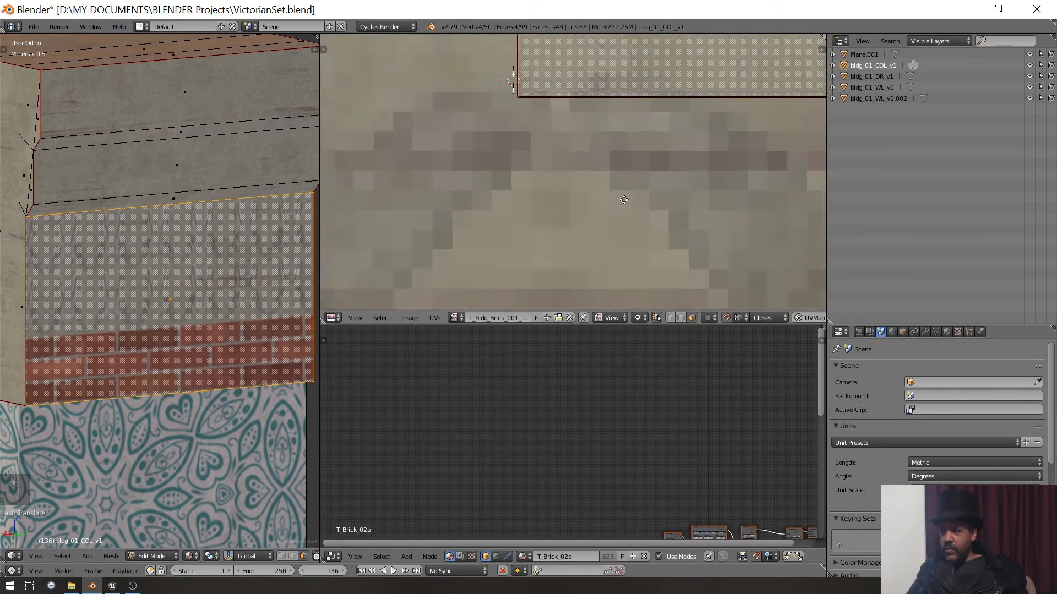
key(g)
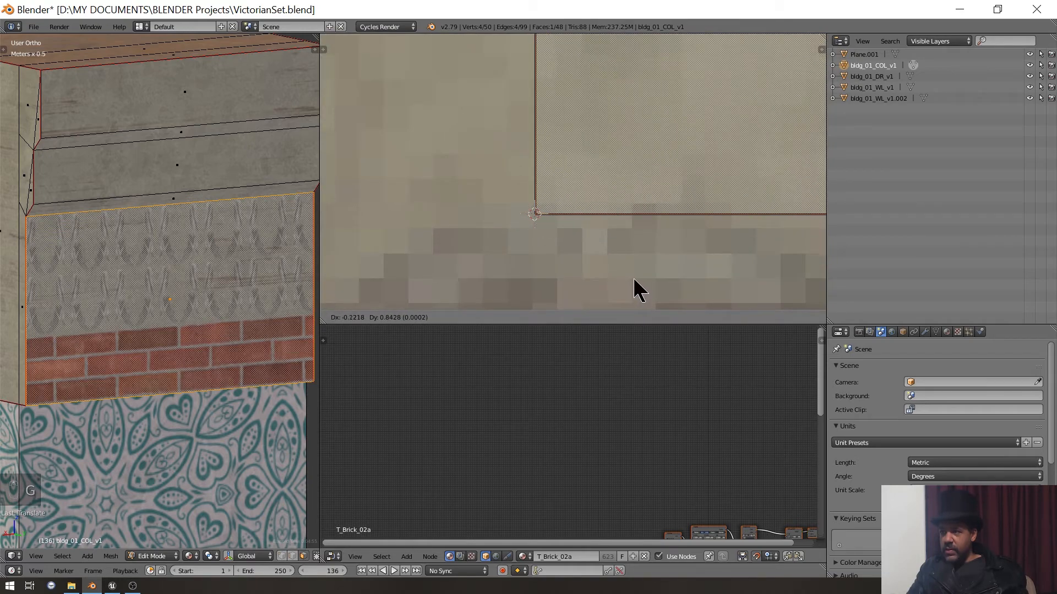
click(631, 276)
- Scale the band face's UVs along Y from the 2D cursor to the height of one row of winged figures
scroll(630, 273, down, 5)
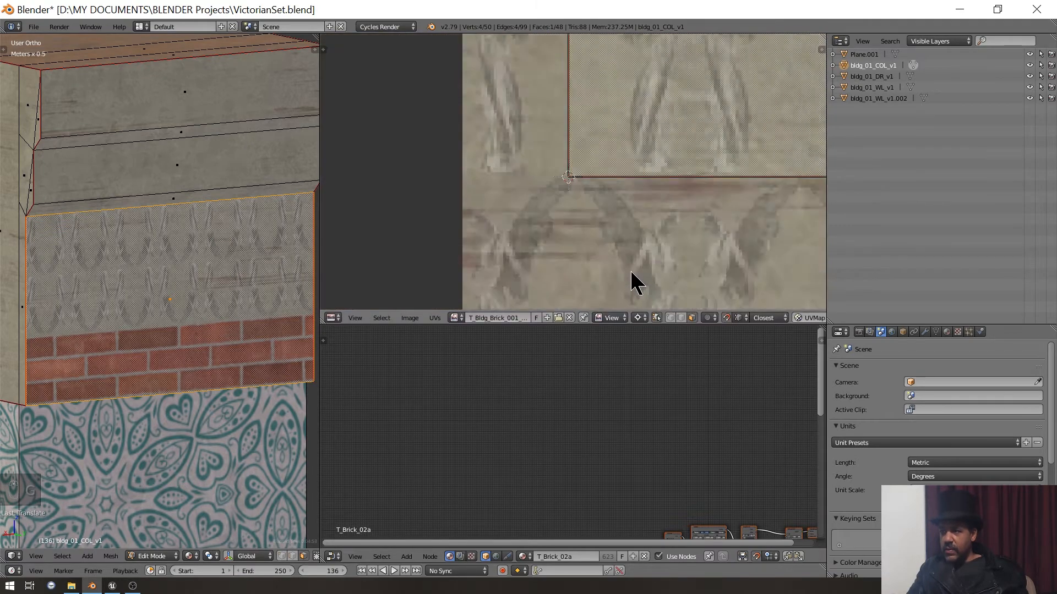
middle_drag(638, 268, 549, 274)
scroll(555, 271, up, 1)
scroll(522, 199, down, 1)
middle_drag(554, 213, 608, 200)
scroll(626, 268, up, 5)
key(s)
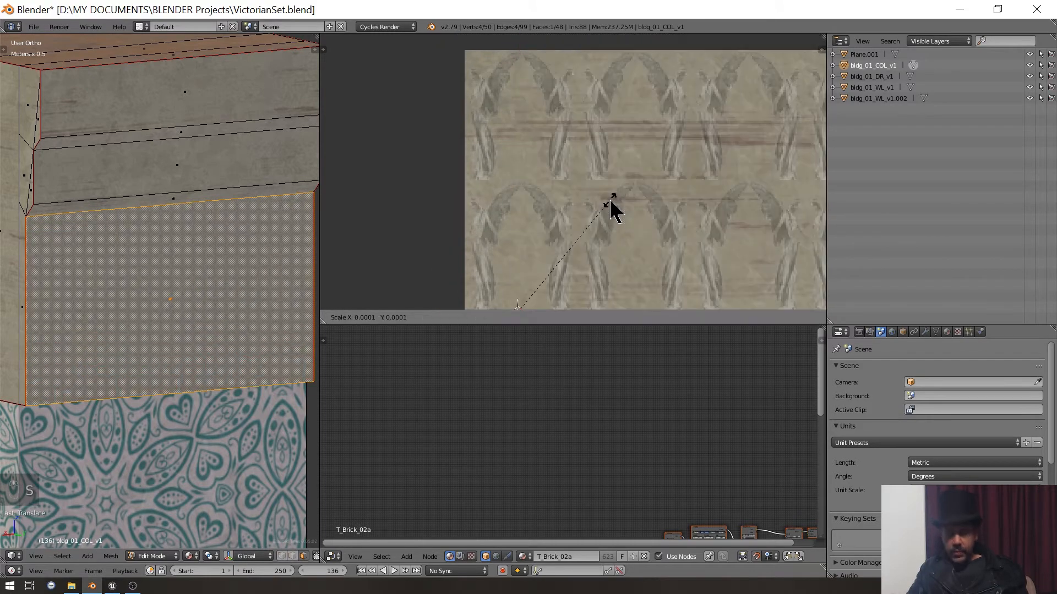
key(y)
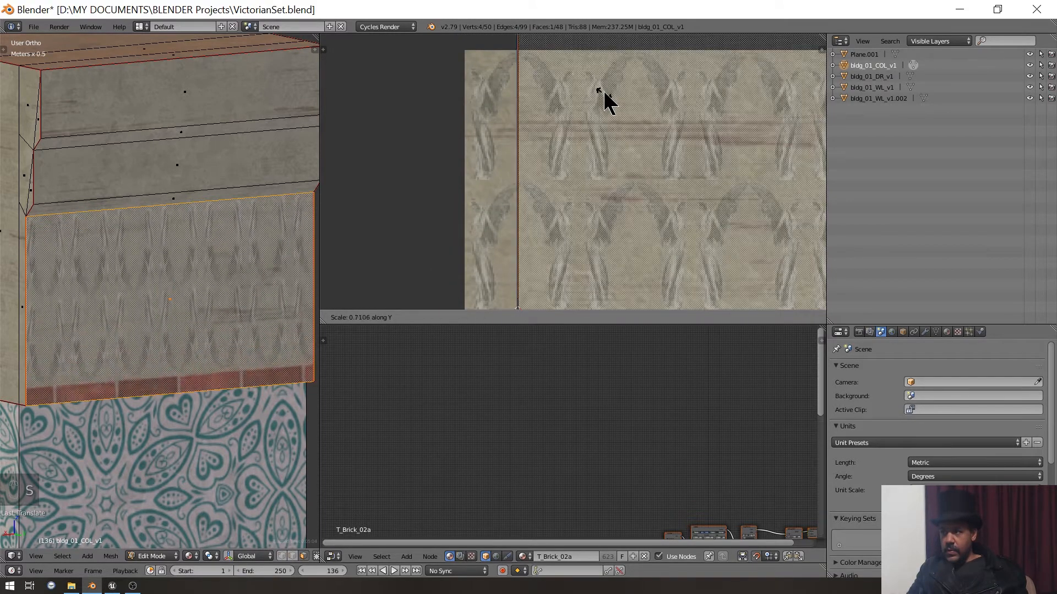
click(562, 53)
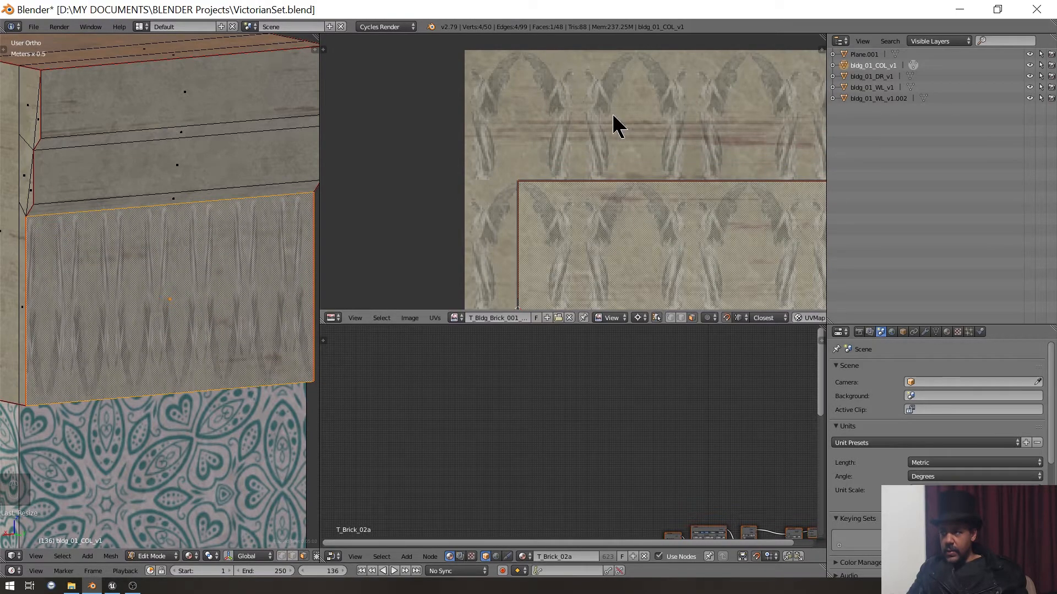
- Rotate the band face's UVs 180° about their bounding box center so the winged figures stand upright
middle_drag(699, 141, 412, 94)
scroll(101, 201, down, 2)
middle_drag(102, 201, 192, 266)
scroll(73, 229, up, 4)
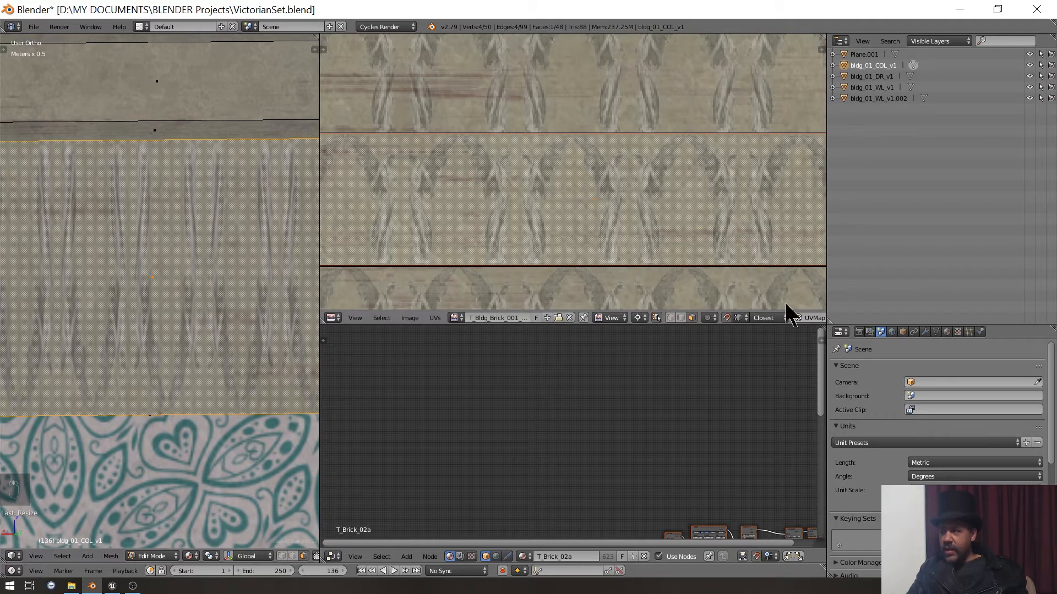
click(641, 319)
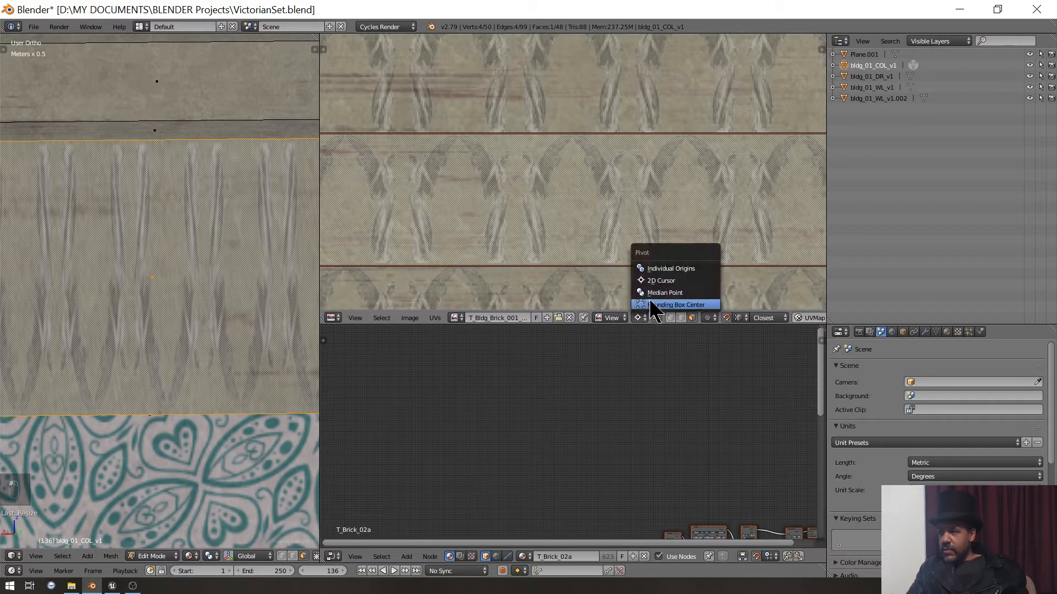
click(676, 304)
key(r)
key(1)
key(Return)
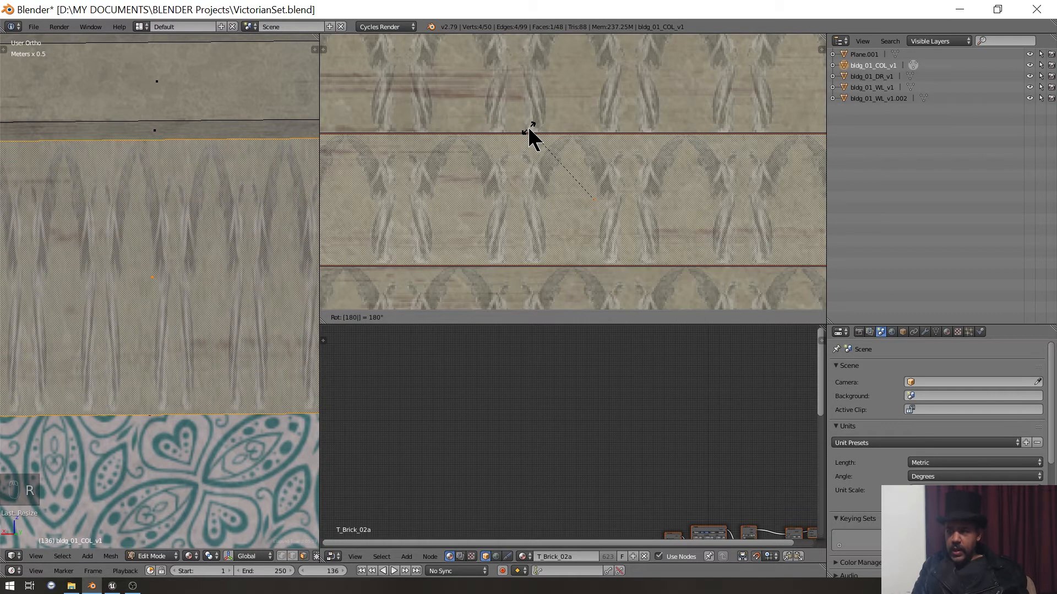
- Scale the band face's UVs along X from the 2D cursor to span two pairs of winged figures
click(638, 318)
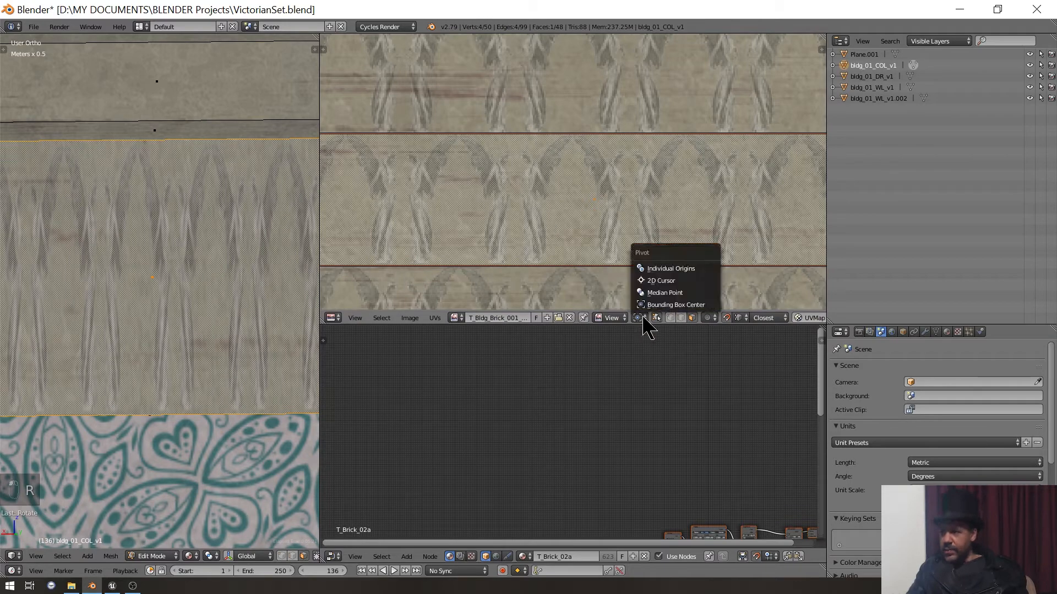
click(665, 282)
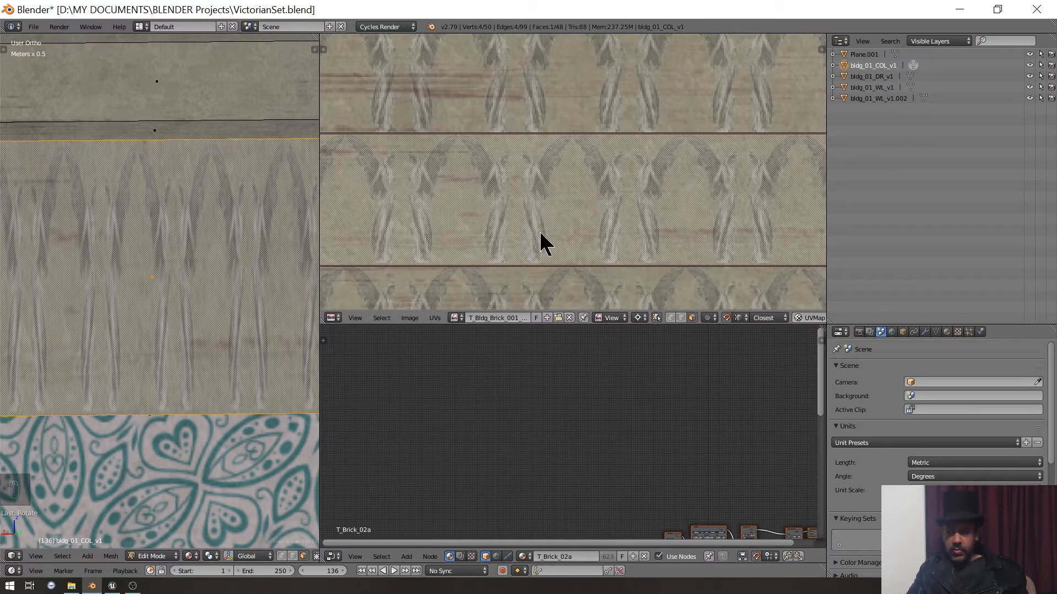
key(x)
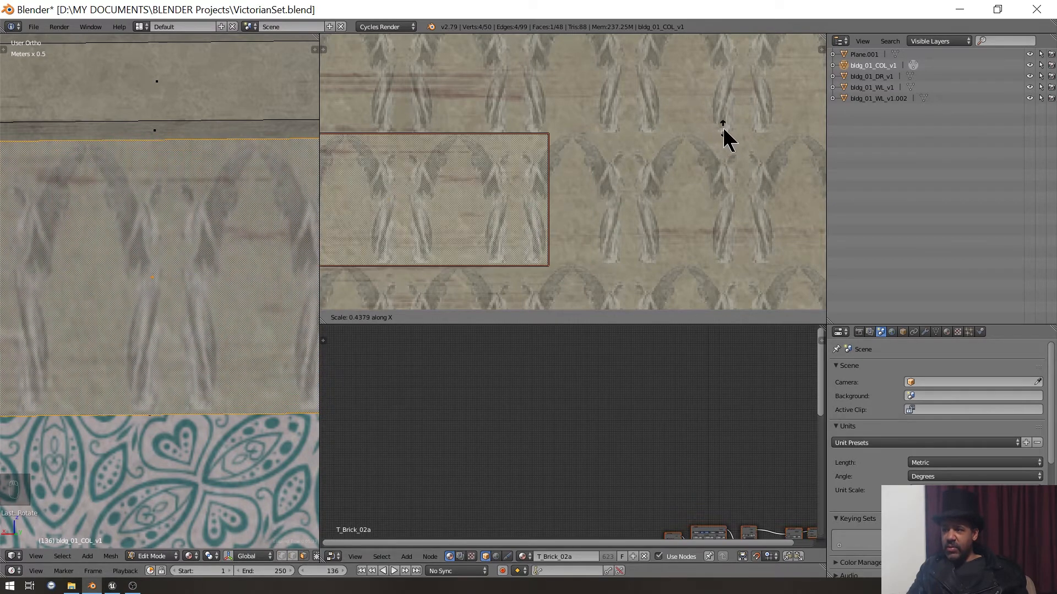
click(720, 175)
scroll(218, 211, down, 5)
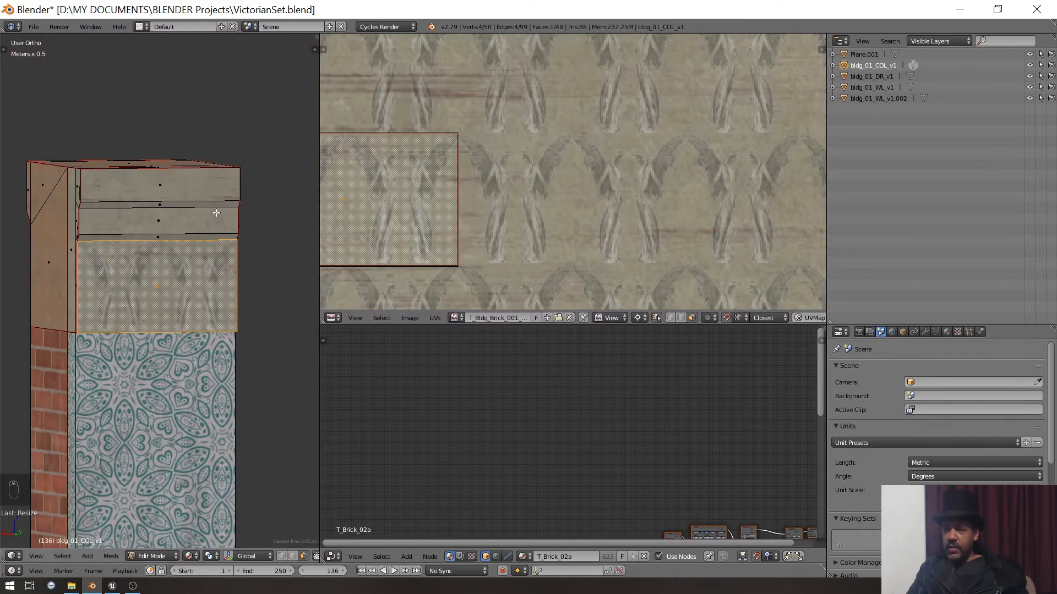
scroll(531, 119, down, 2)
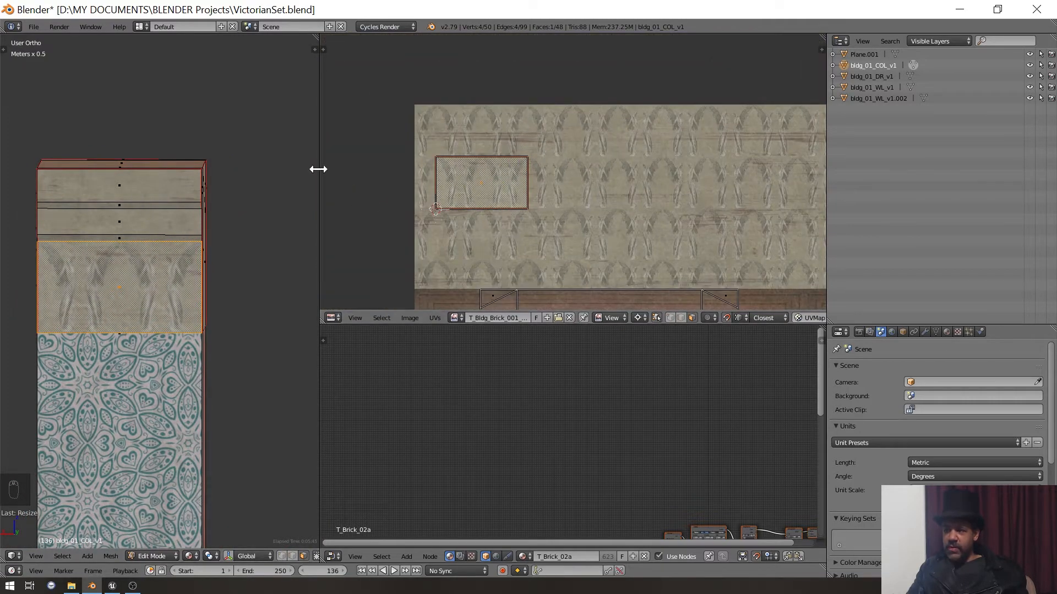
- Leave mesh editing, widen the 3D view and move door wall bldg_01_DR_v1 along X clear of the plain wall
key(Tab)
drag(321, 180, 573, 200)
scroll(358, 191, down, 6)
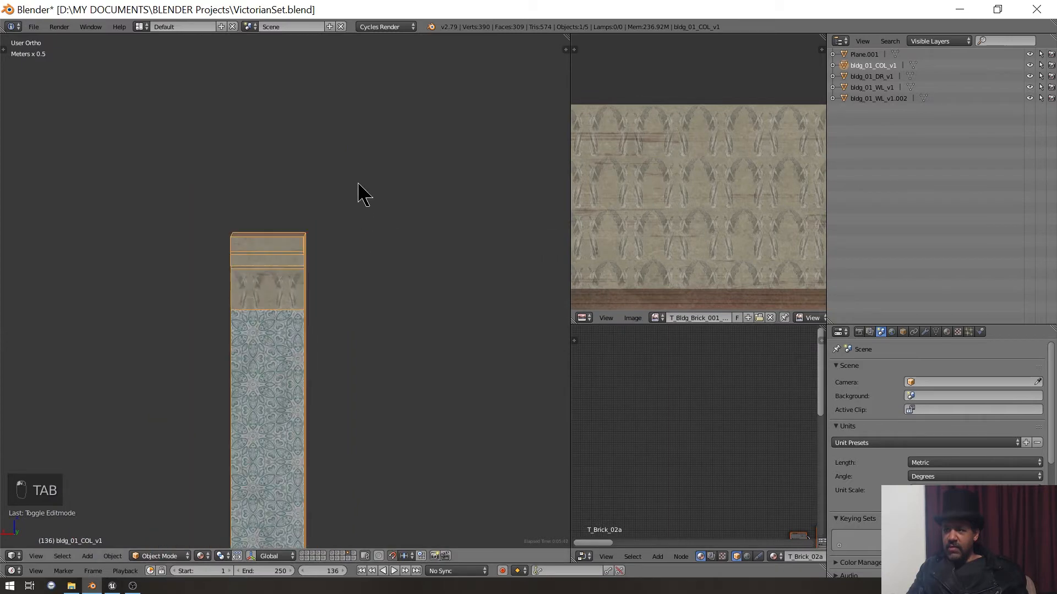
key(KP_1)
key(KP_0)
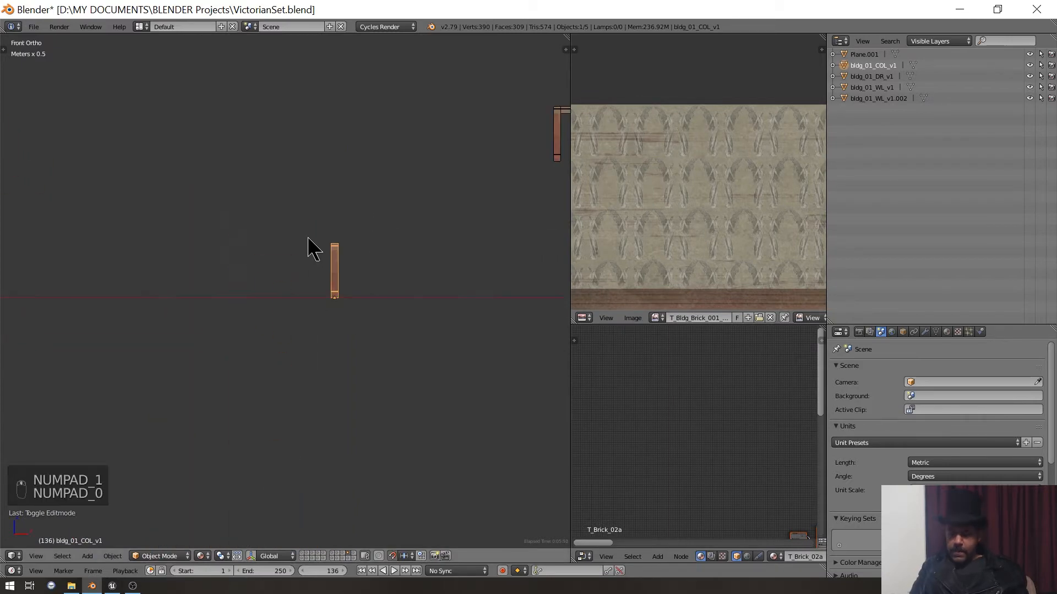
key(KP_1)
scroll(330, 237, down, 4)
shift+middle_drag(348, 256, 191, 285)
scroll(186, 253, up, 4)
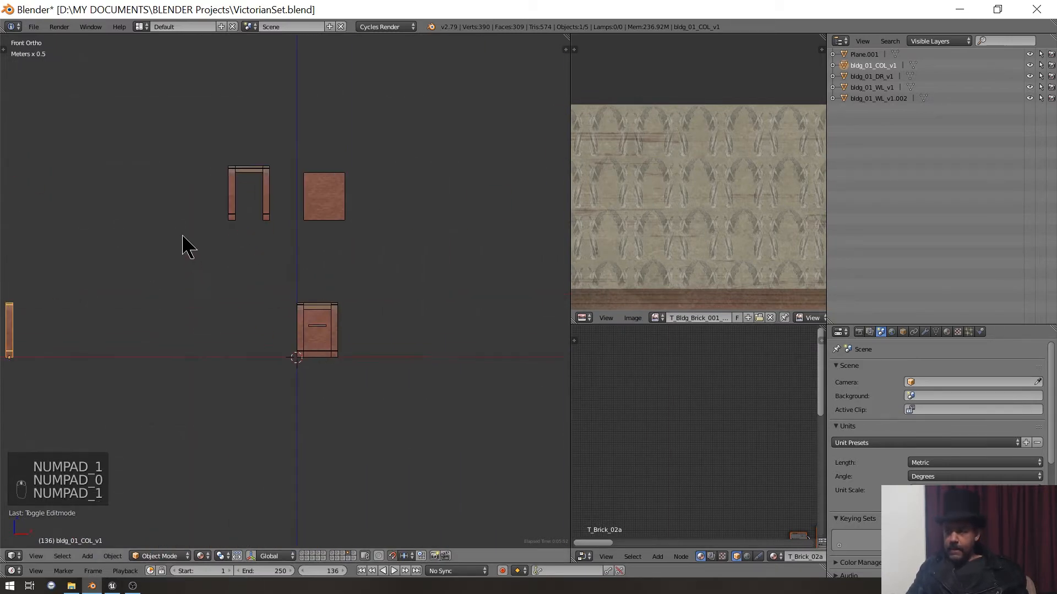
right_click(311, 328)
key(g)
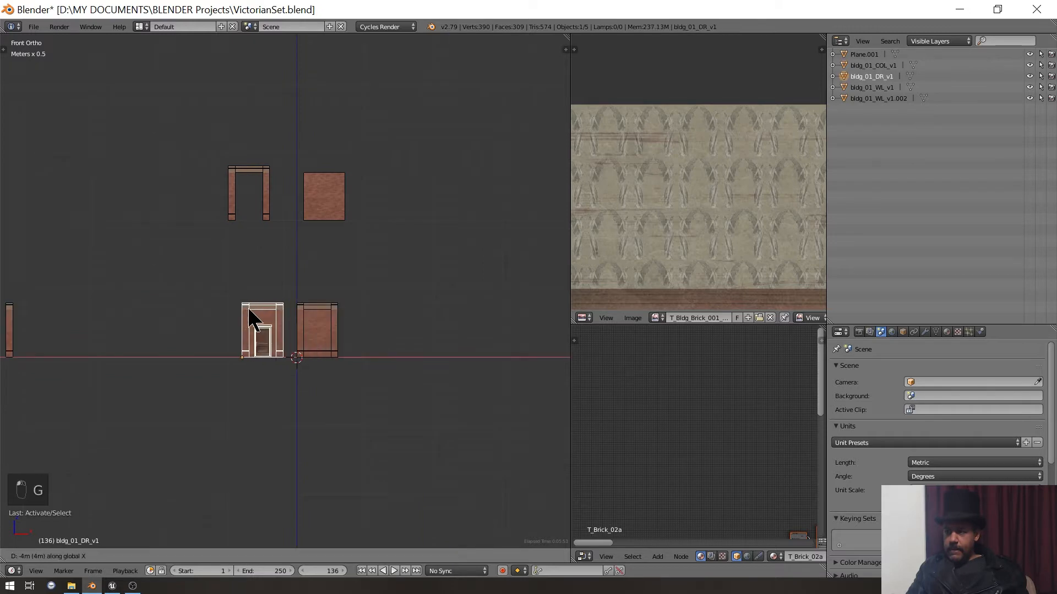
click(249, 322)
- Move column bldg_01_COL_v1 along X onto the outer edge of the door wall and compare their friezes from behind
right_click(17, 324)
key(g)
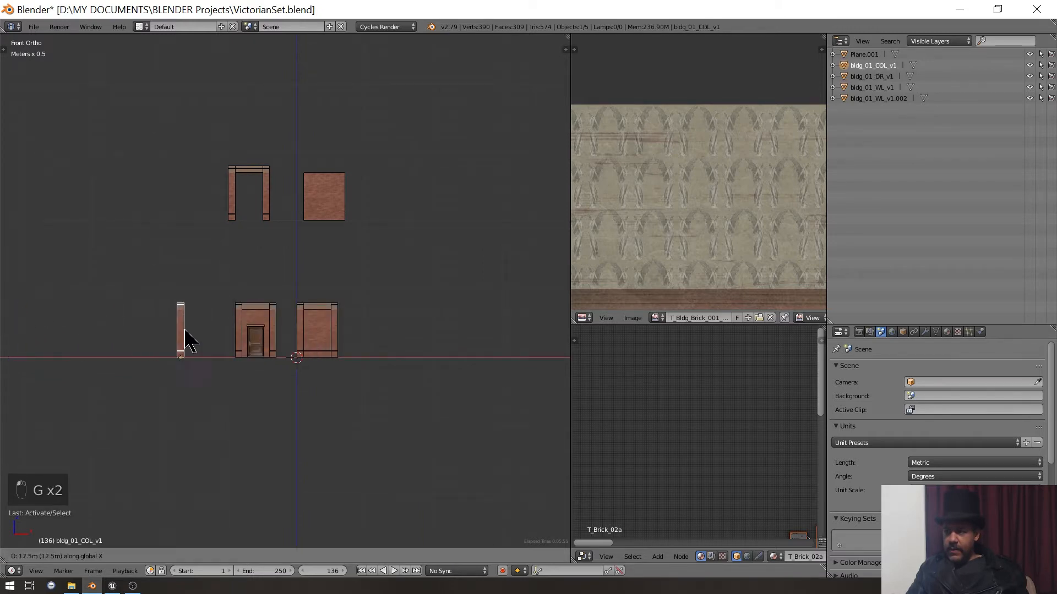
click(243, 340)
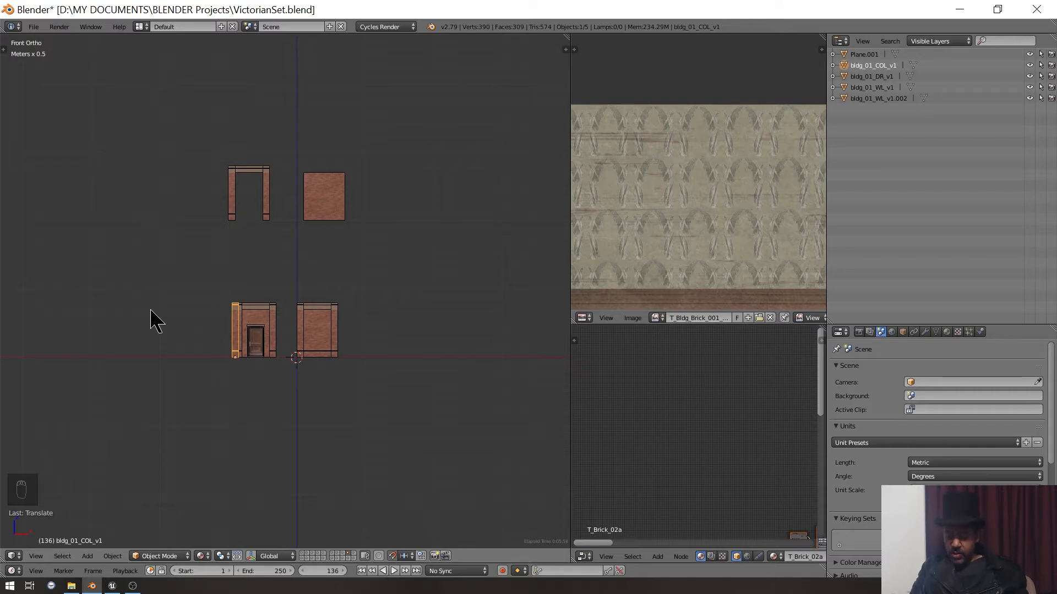
key(ctrl+KP_1)
scroll(153, 259, up, 10)
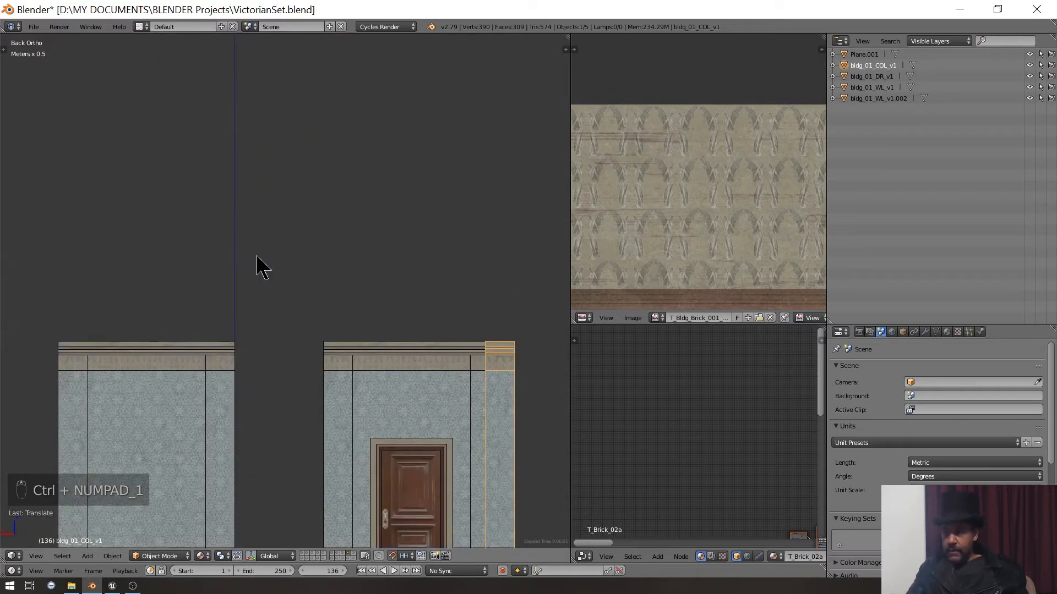
shift+middle_drag(188, 234, 64, 245)
scroll(63, 254, up, 3)
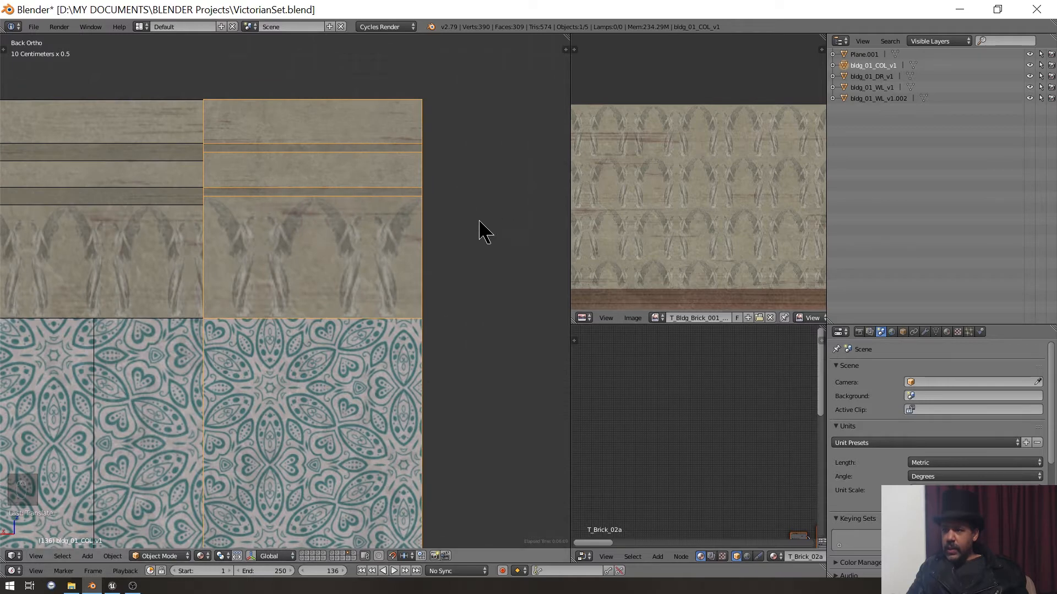
key(Tab)
scroll(646, 195, up, 2)
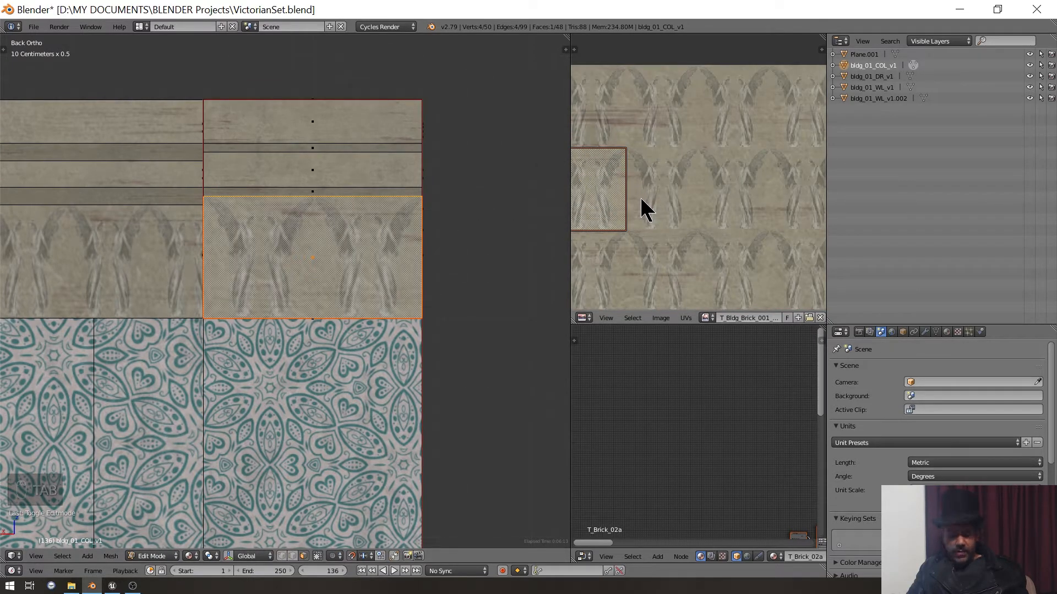
key(s)
key(x)
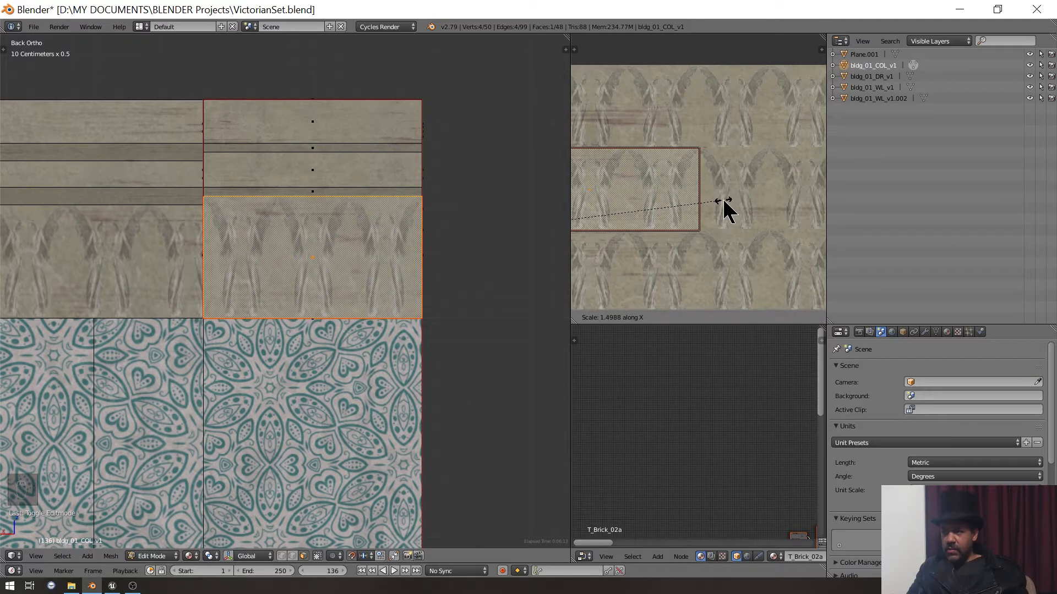
right_click(724, 210)
scroll(328, 242, down, 5)
key(Tab)
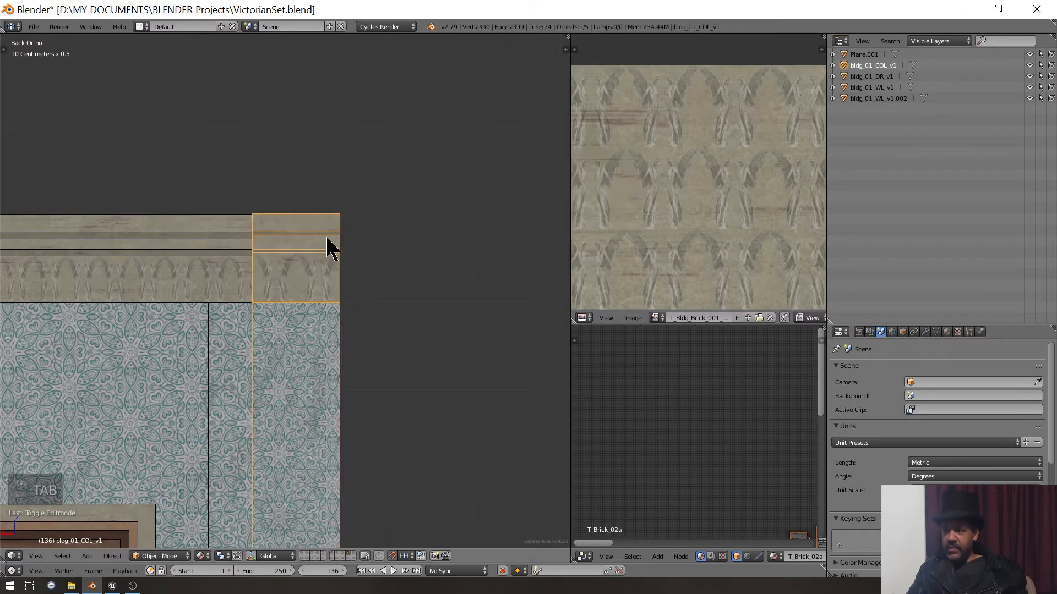
- Reset the 3D cursor to the world origin and snap column bldg_01_COL_v1 to it
scroll(264, 311, down, 3)
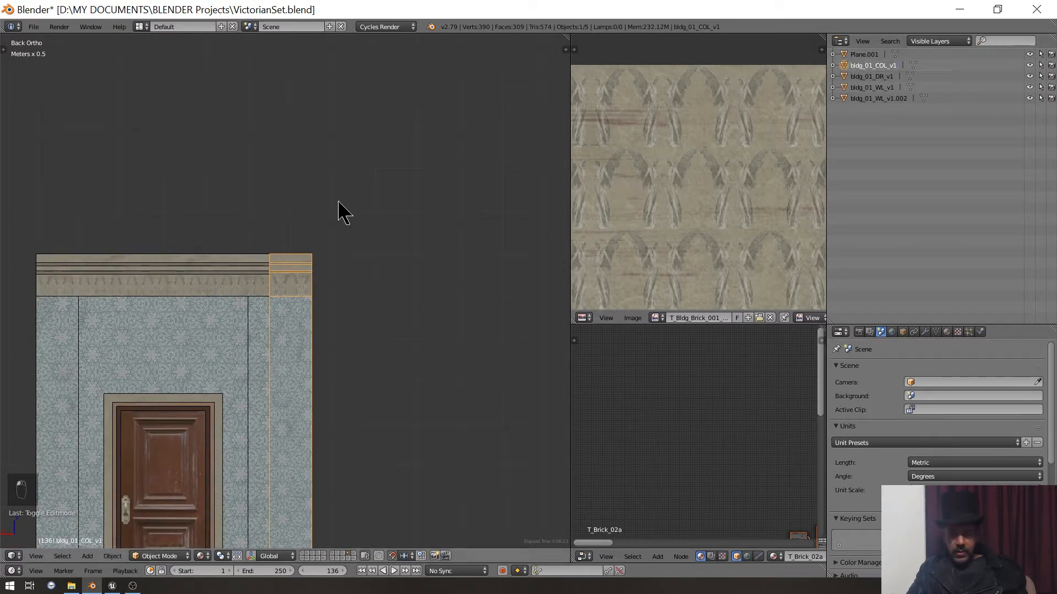
key(shift+c)
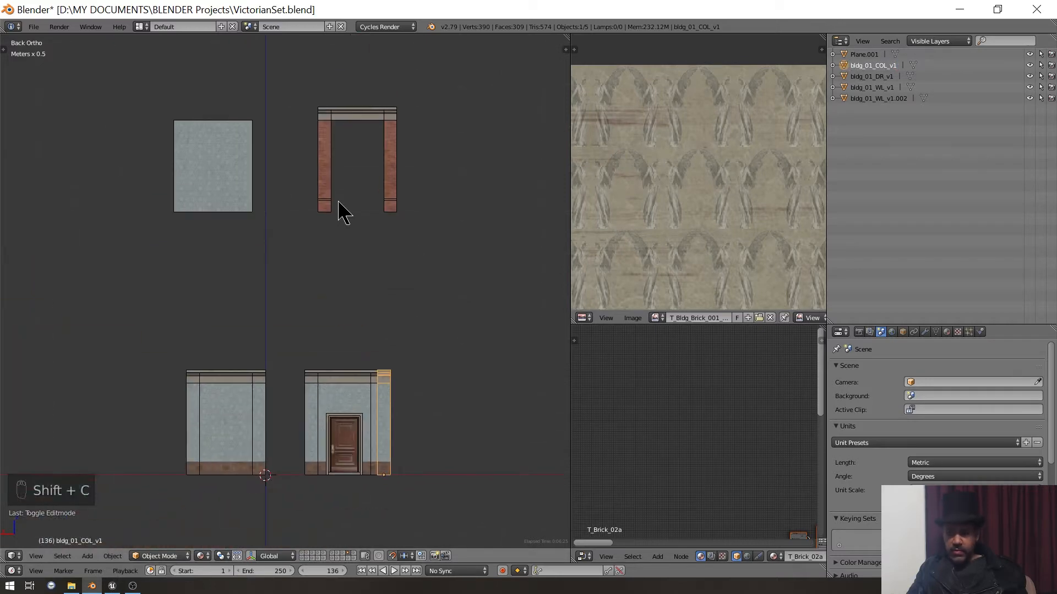
key(shift+s)
key(shift+s)
click(342, 211)
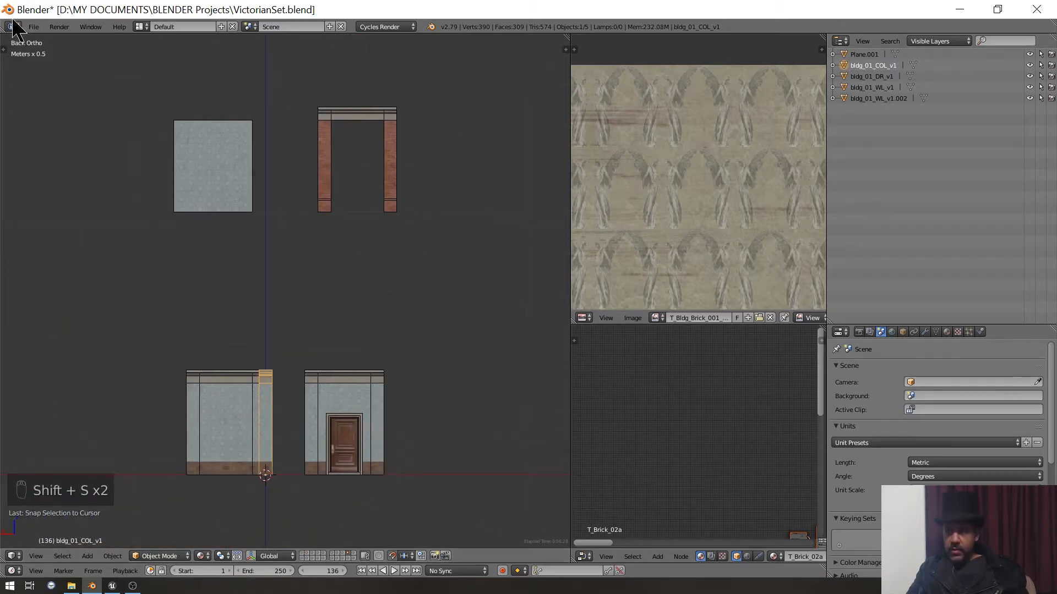
- Export the column as FBX over the existing bldg_01_COL_v1 file in the Tutorial Assets folder
click(33, 26)
mouse_move(48, 251)
click(160, 284)
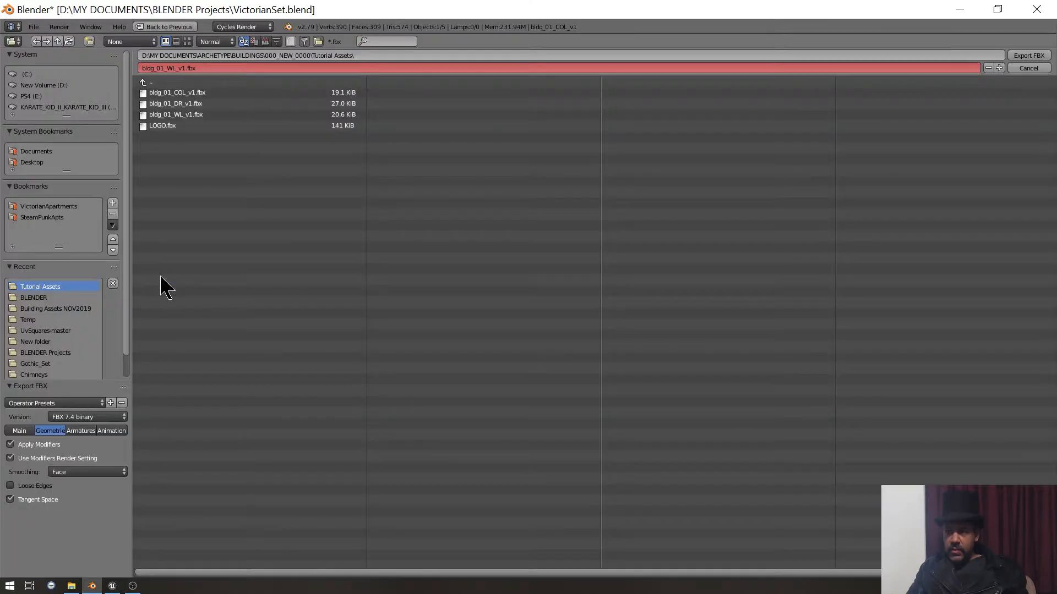
click(210, 68)
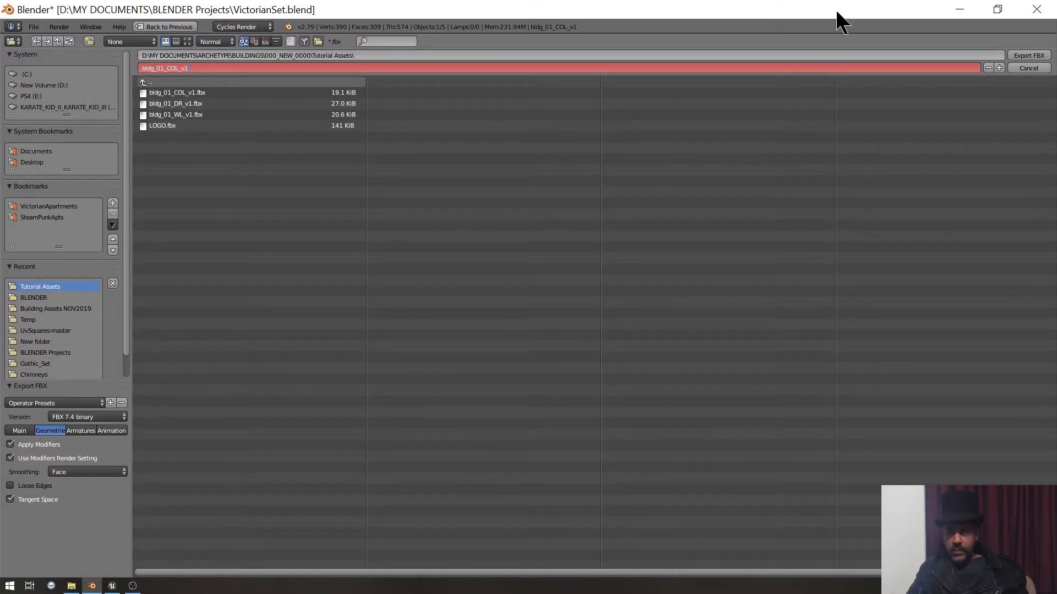
click(1027, 55)
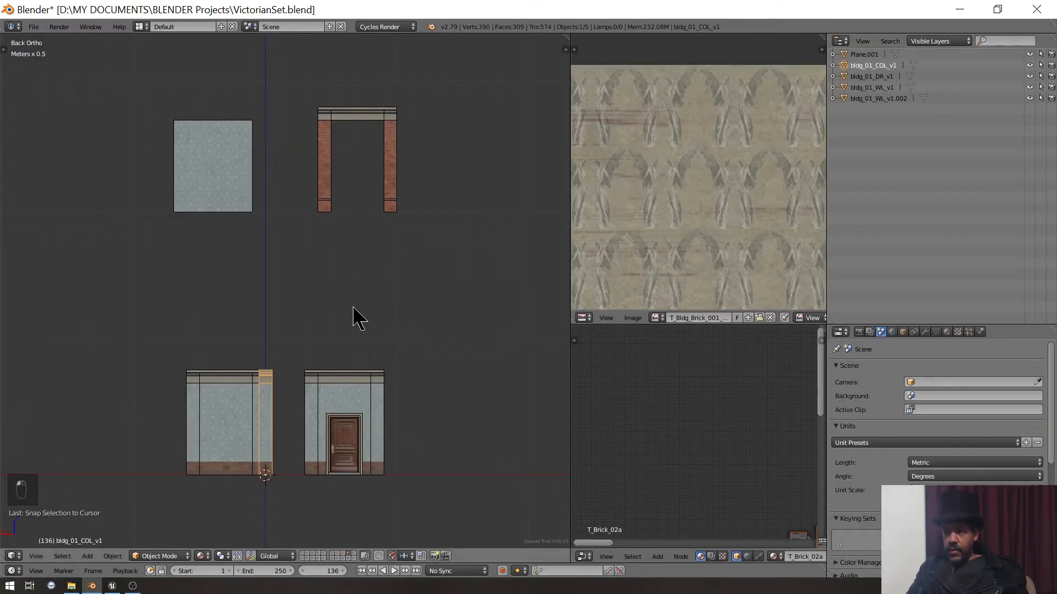
- Return to the front view and save VictorianSet.blend over the existing file
key(KP_1)
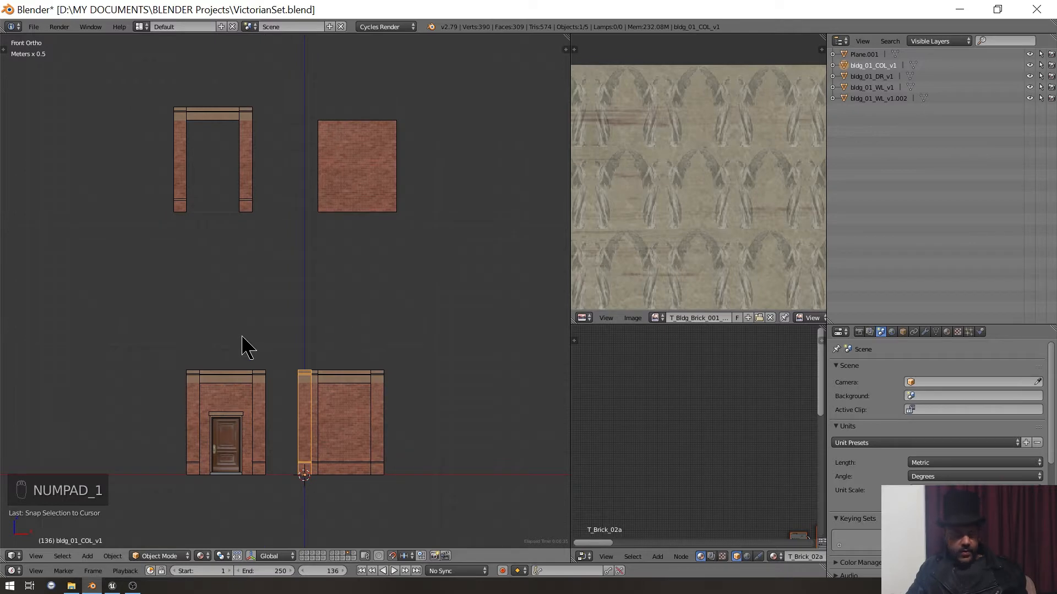
key(ctrl+s)
click(243, 346)
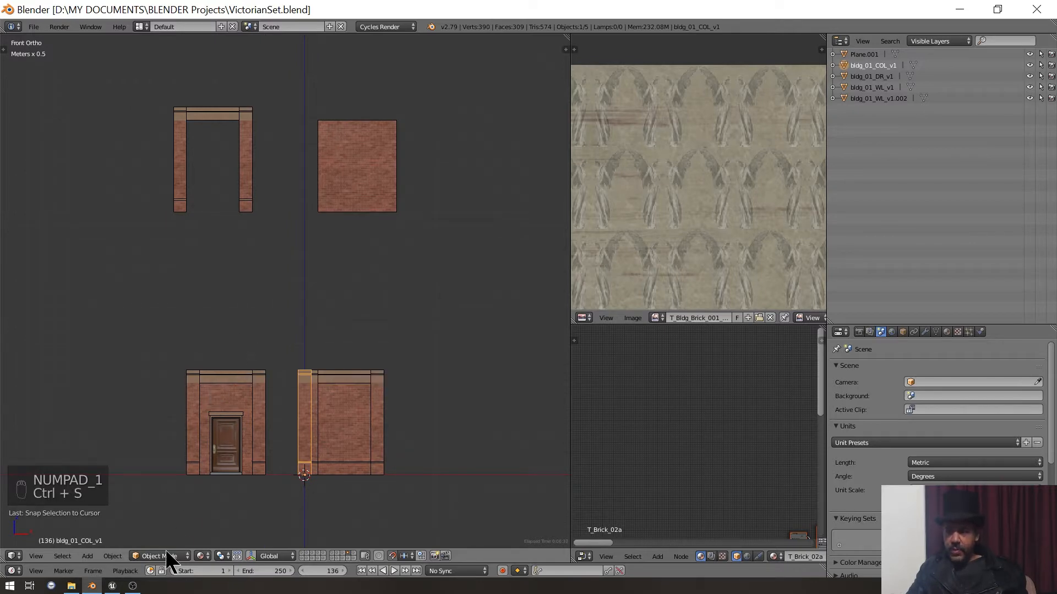
- Switch to Unreal Editor, check the front wall pieces and locate the plain wall's static mesh bldg_01_WL_v1 among the project assets
click(114, 587)
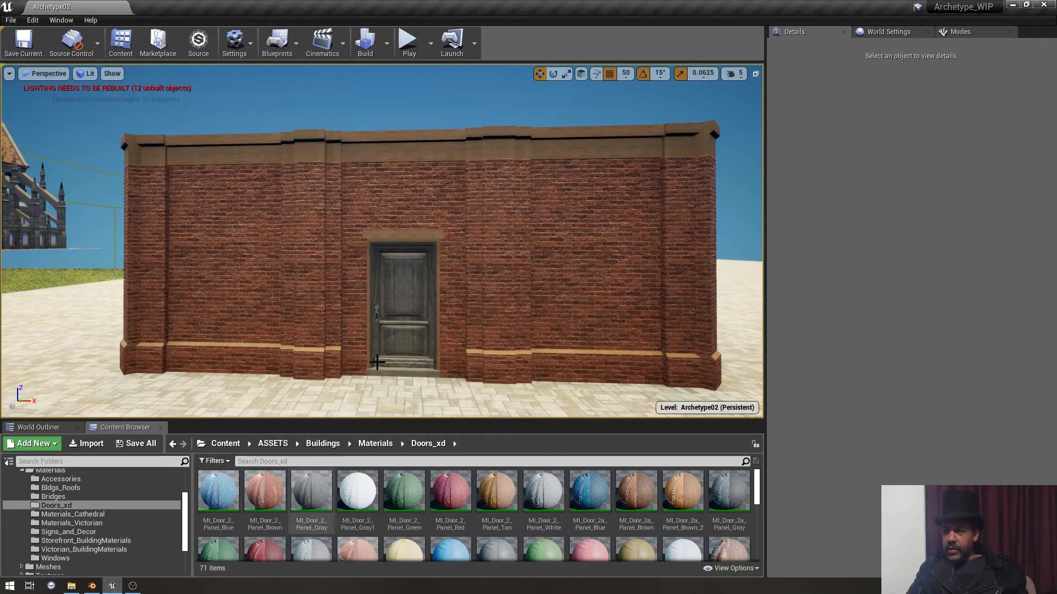
click(393, 201)
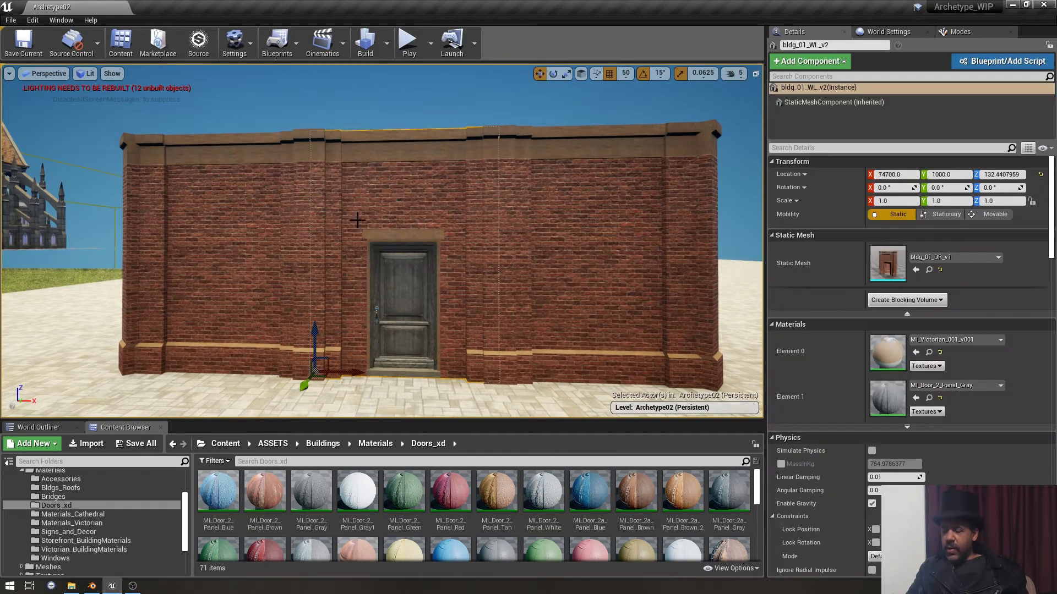
click(217, 211)
click(402, 196)
click(584, 210)
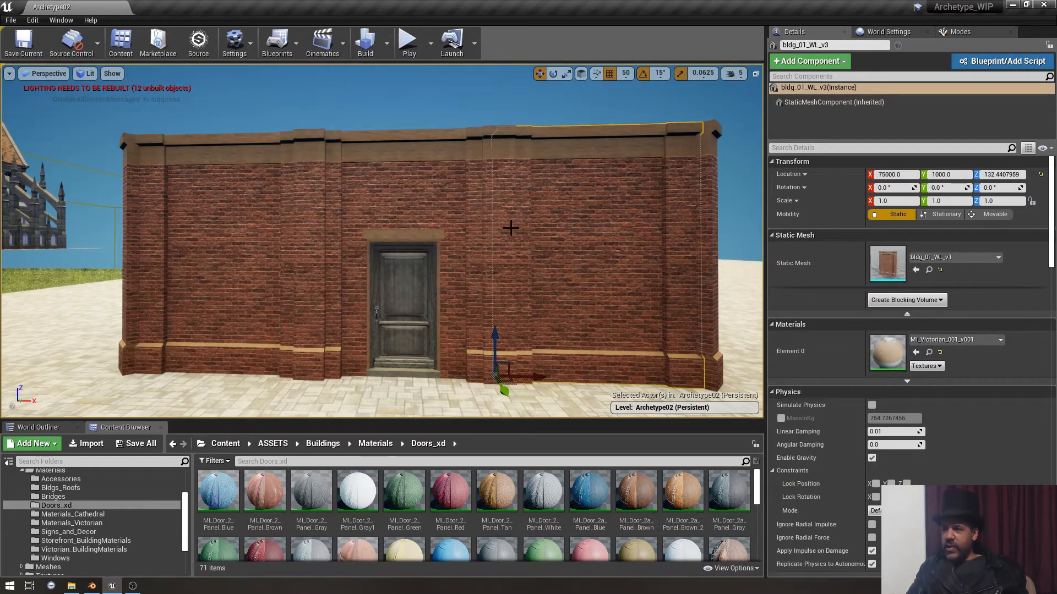
right_drag(572, 220, 573, 264)
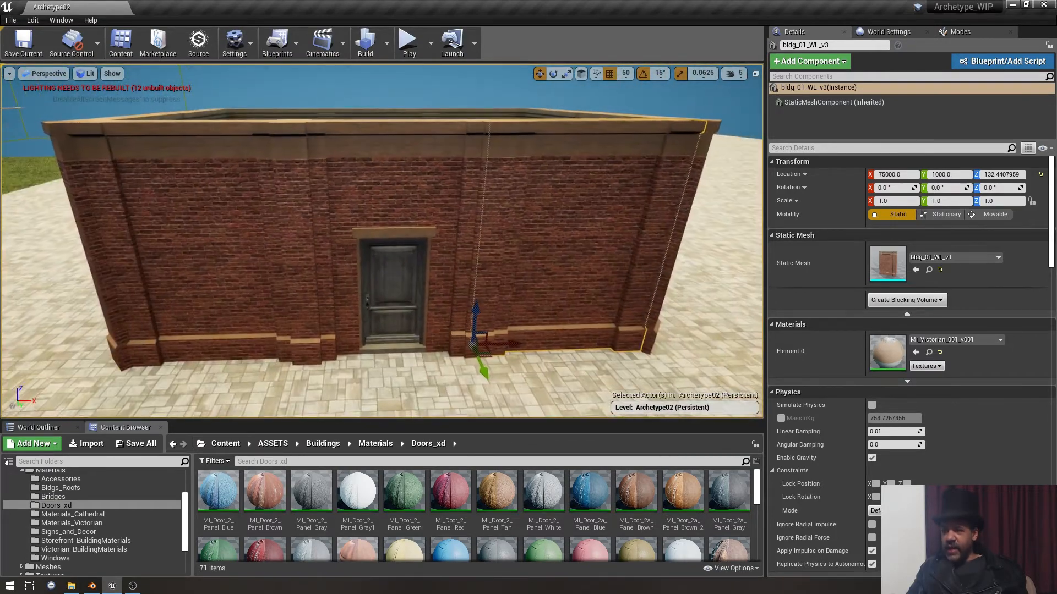
click(930, 269)
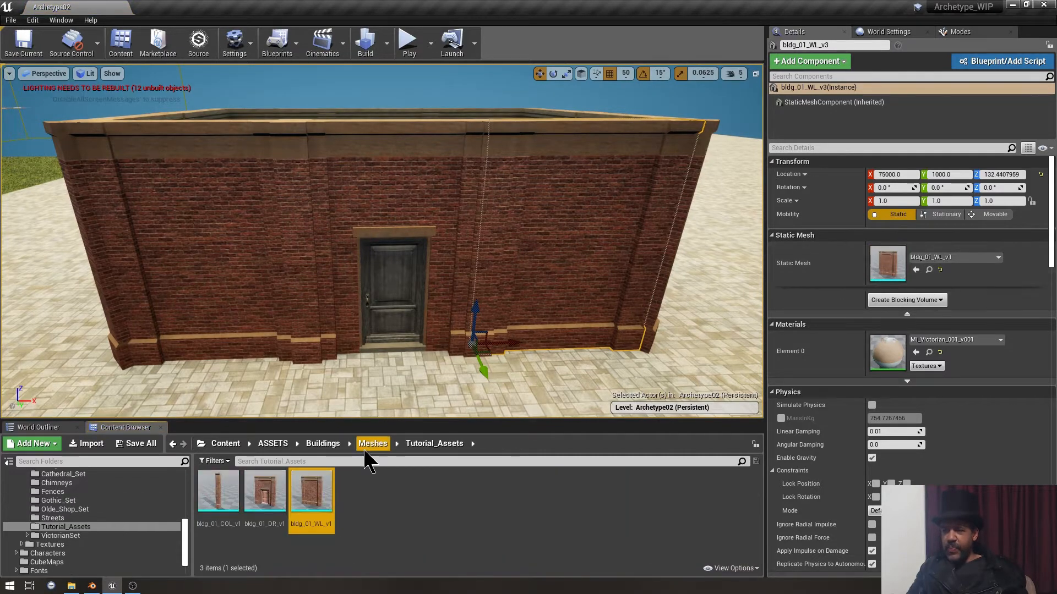
- Select the door wall and locate its material MI_Victorian_001_v001 among the project assets
click(415, 177)
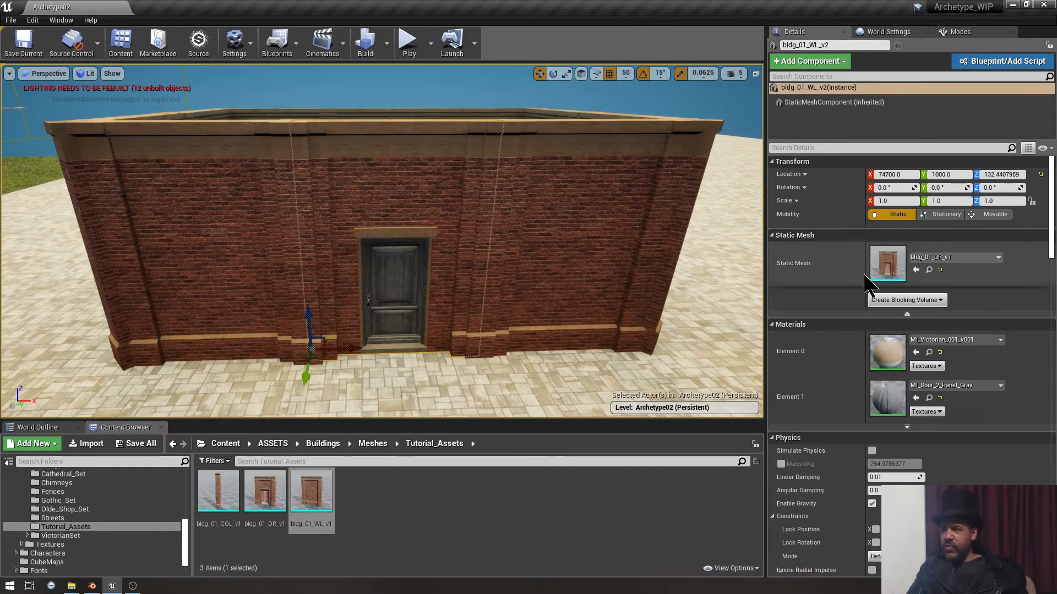
click(930, 352)
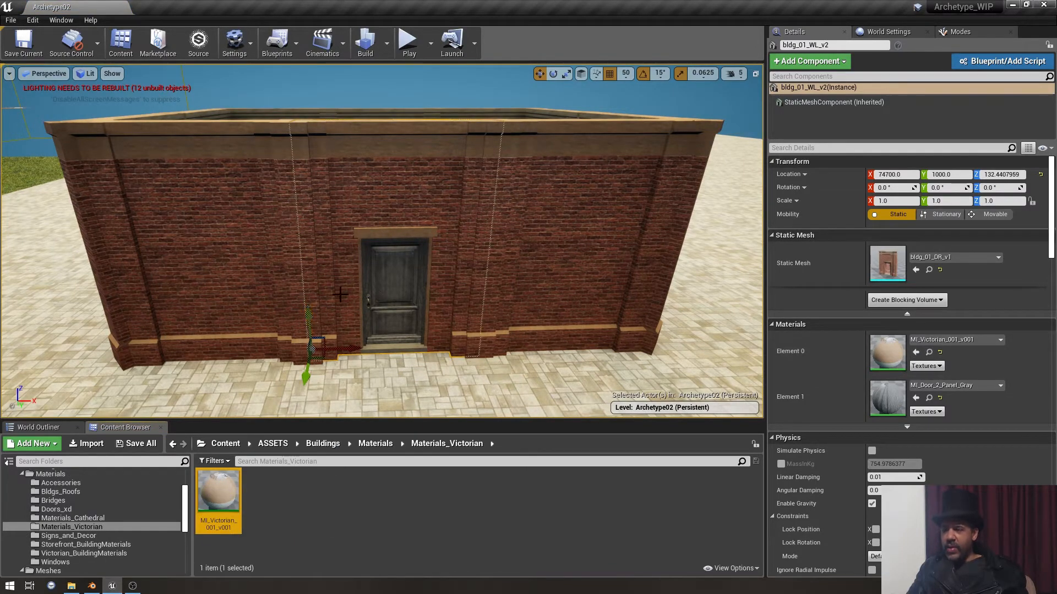
right_drag(399, 210, 400, 209)
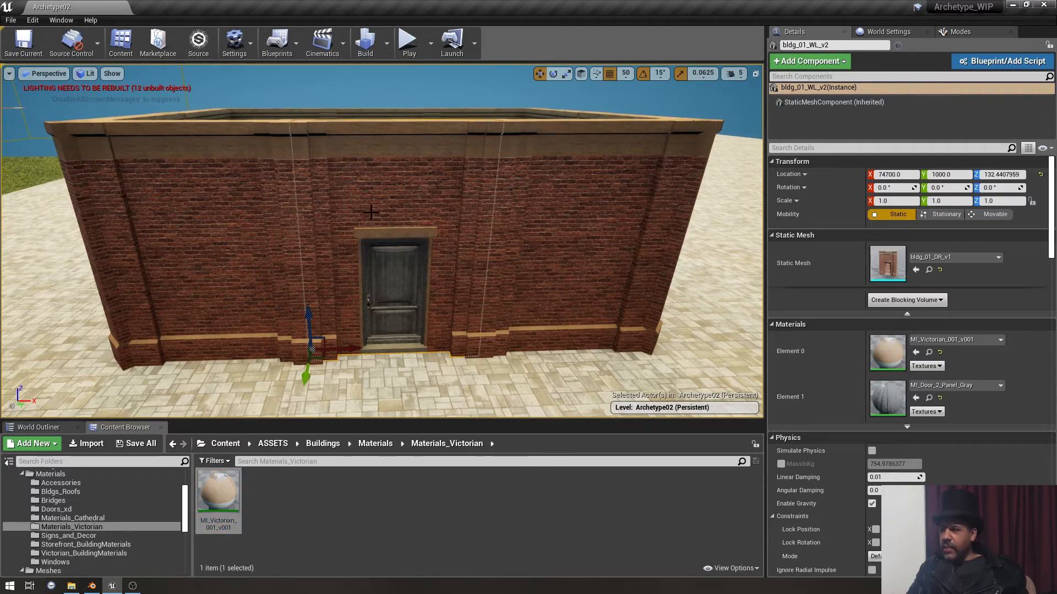
- Locate the door wall's static mesh among the project assets and reimport bldg_01_COL_v1, bldg_01_DR_v1 and bldg_01_WL_v1
click(928, 270)
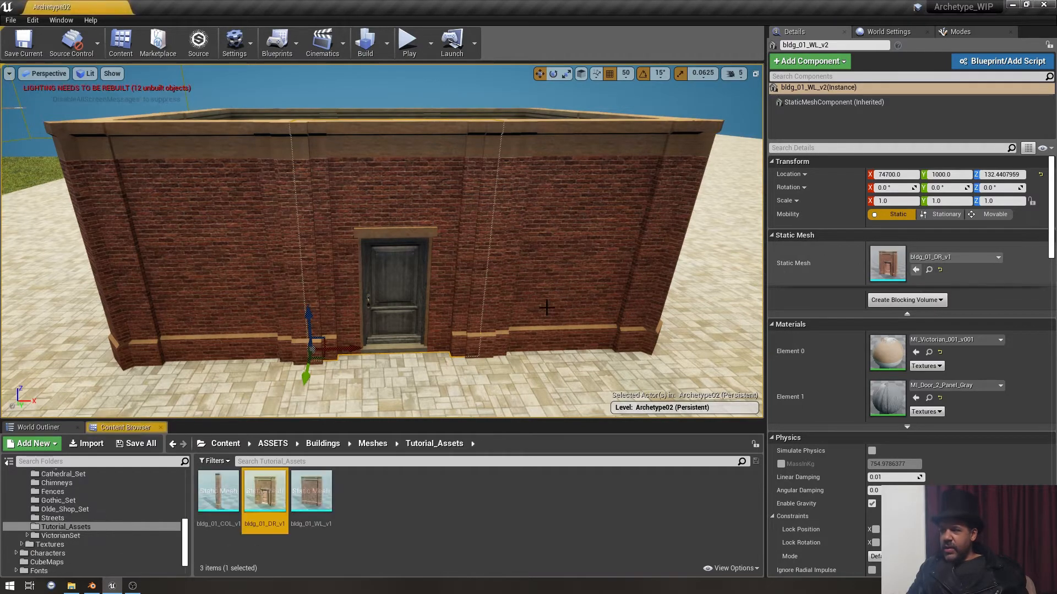
click(220, 495)
shift+click(307, 493)
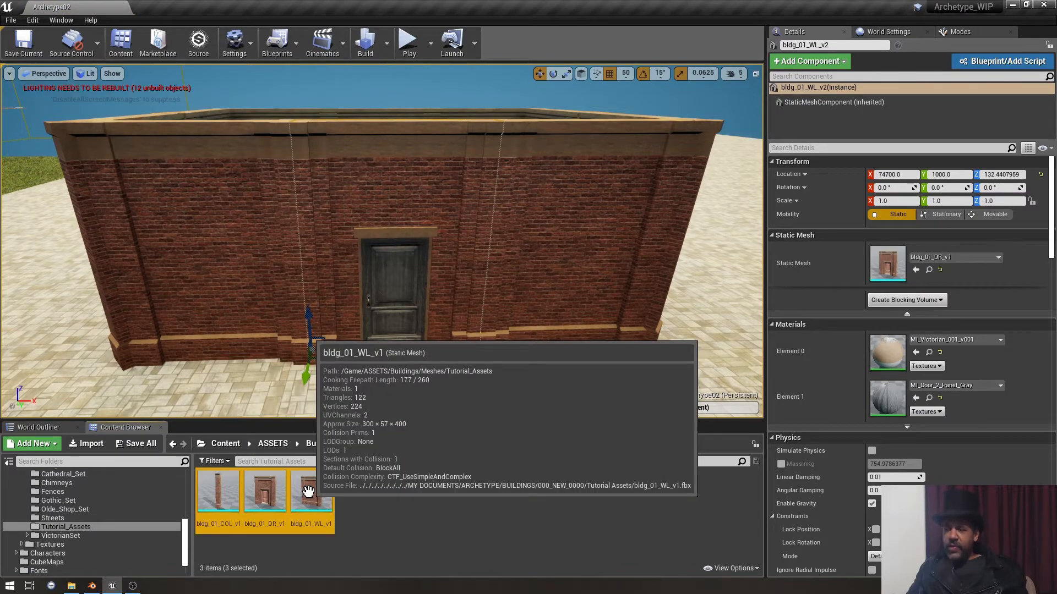
right_click(312, 492)
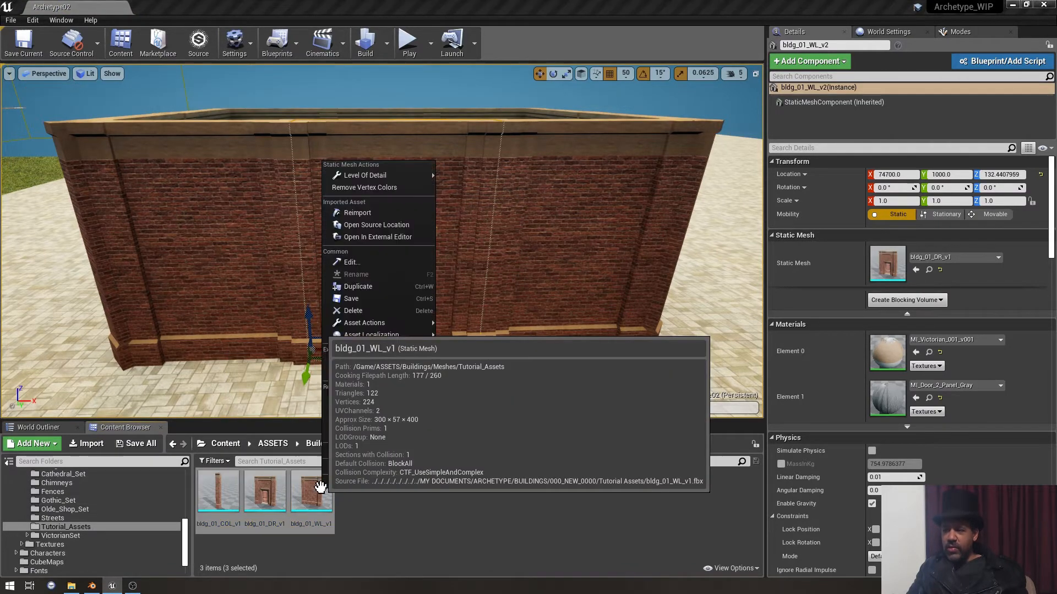
click(359, 213)
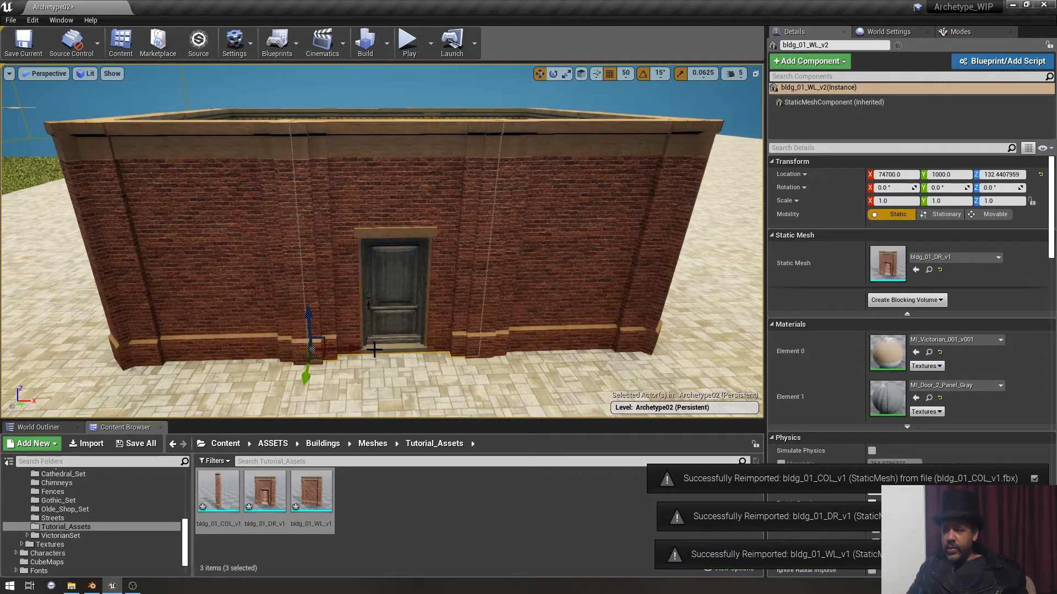
- Fly inside the building and inspect the interior walls, wood panelling and frieze on the reimported pieces
key(w)
right_drag(369, 296, 339, 249)
key(s)
key(w)
key(s)
key(w)
key(s)
key(w)
key(s)
key(w)
key(s)
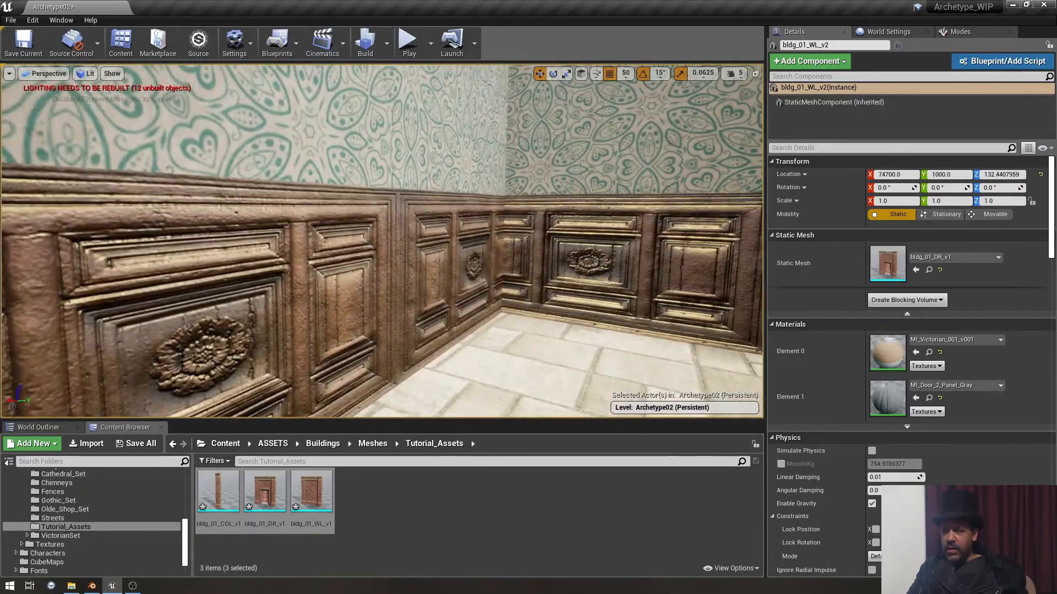
key(s)
right_drag(339, 249, 341, 248)
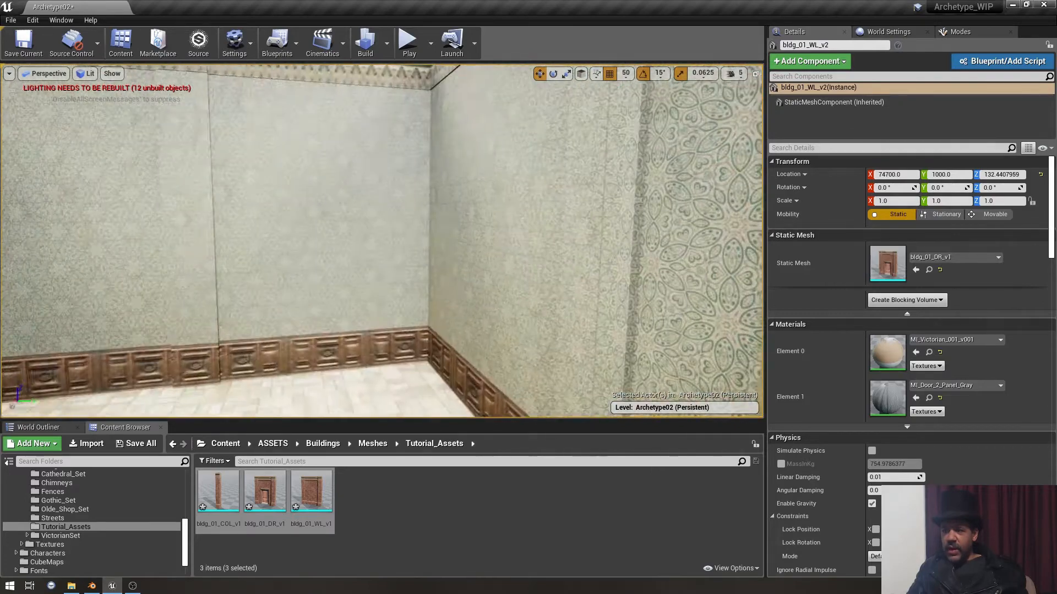
right_drag(368, 297, 368, 297)
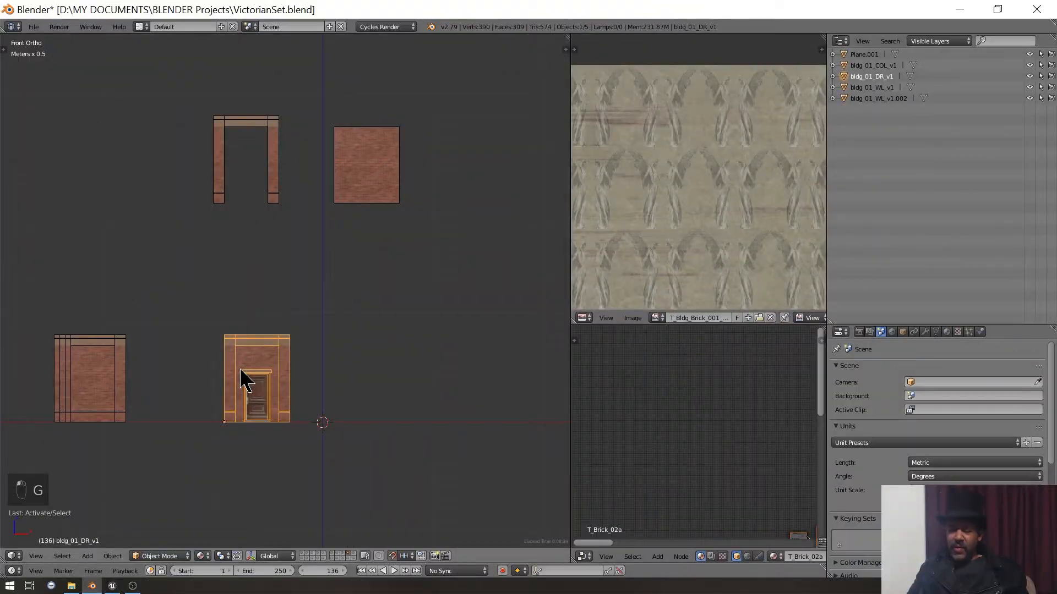
- Switch to Blender, move the door wall beside the plain wall, and place a duplicate of it at the origin
key(g)
click(156, 381)
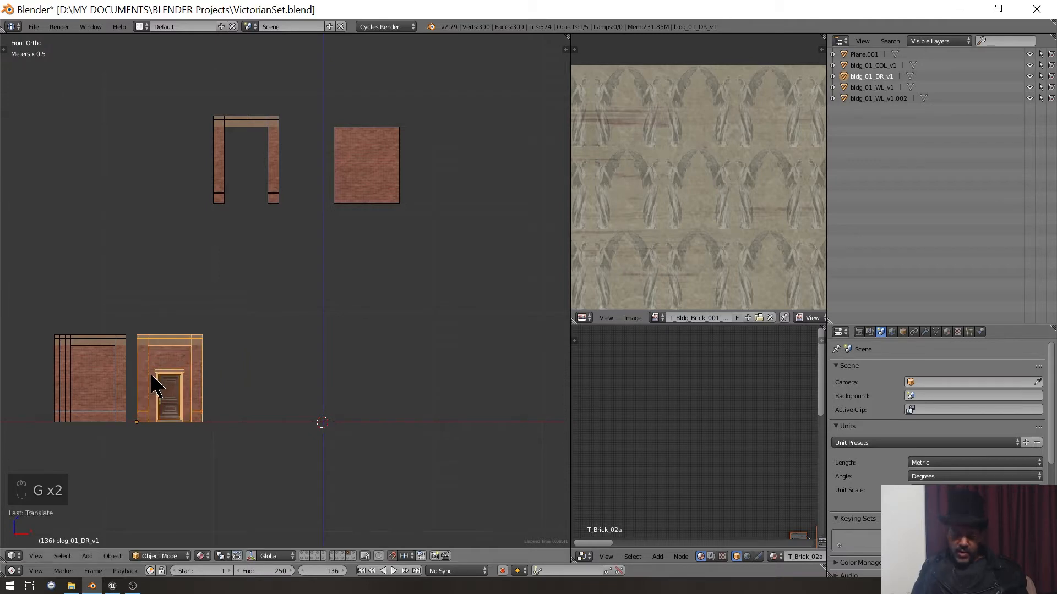
key(shift+d)
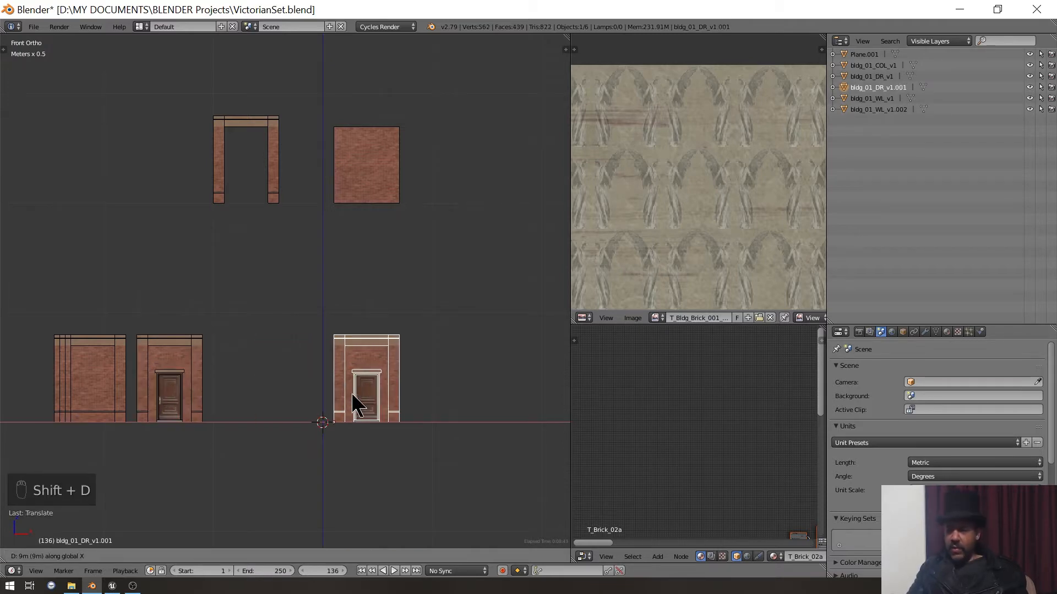
click(330, 402)
scroll(305, 370, up, 3)
scroll(304, 411, up, 2)
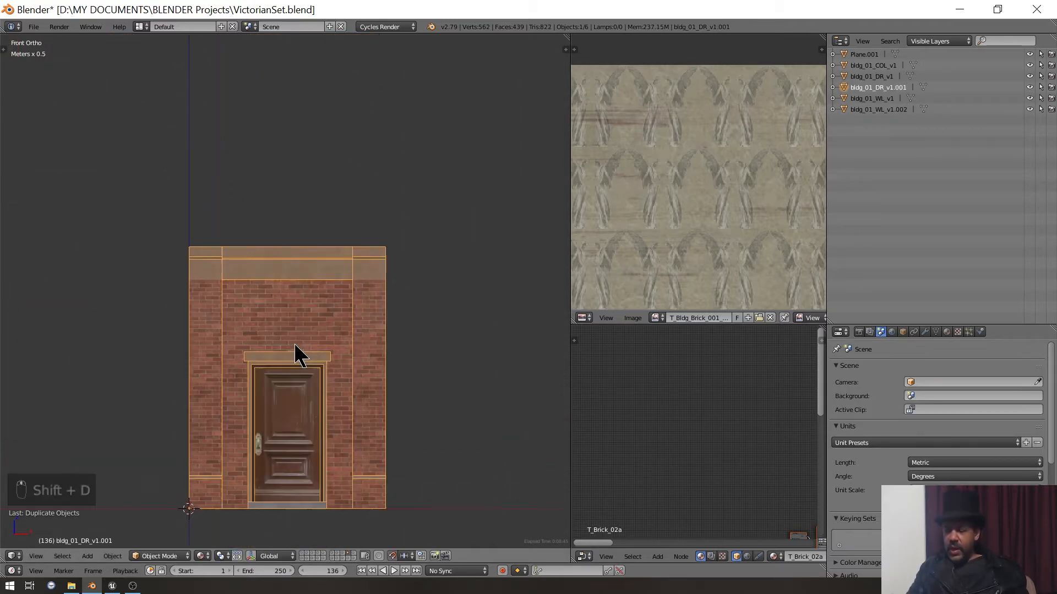
- Delete the brick pilasters, the stone cornice sections and the wallpapered interior wall with its frieze from the duplicated door wall
key(Tab)
middle_drag(281, 447, 243, 338)
scroll(243, 339, up, 4)
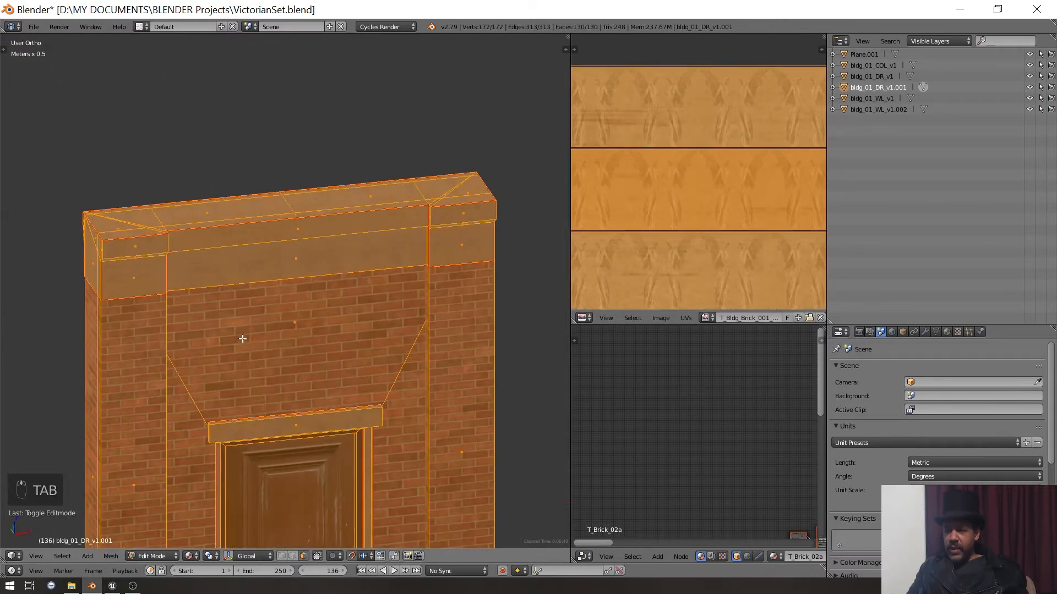
key(a)
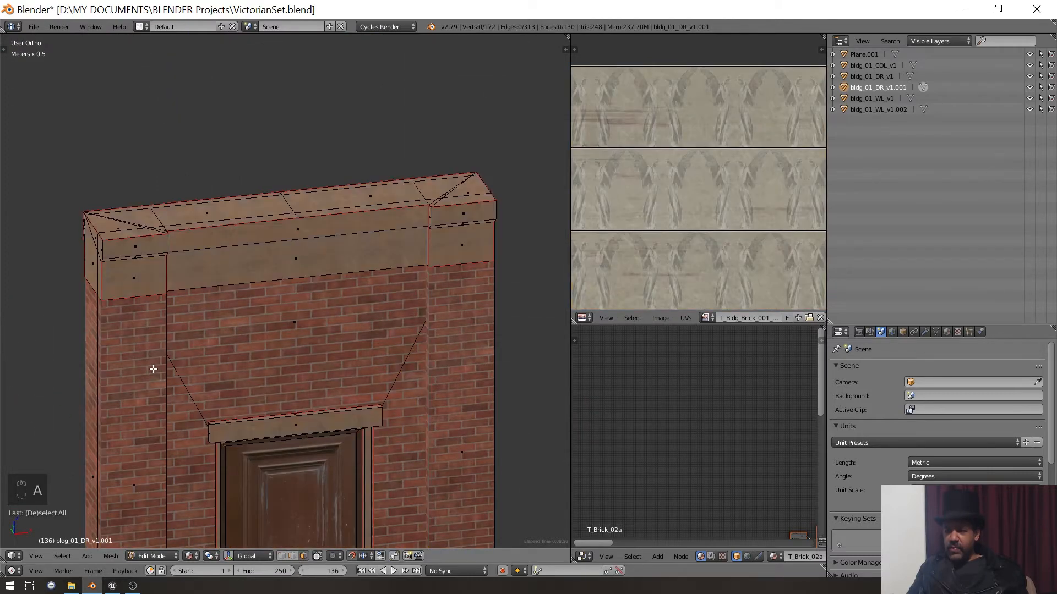
key(l)
key(l)
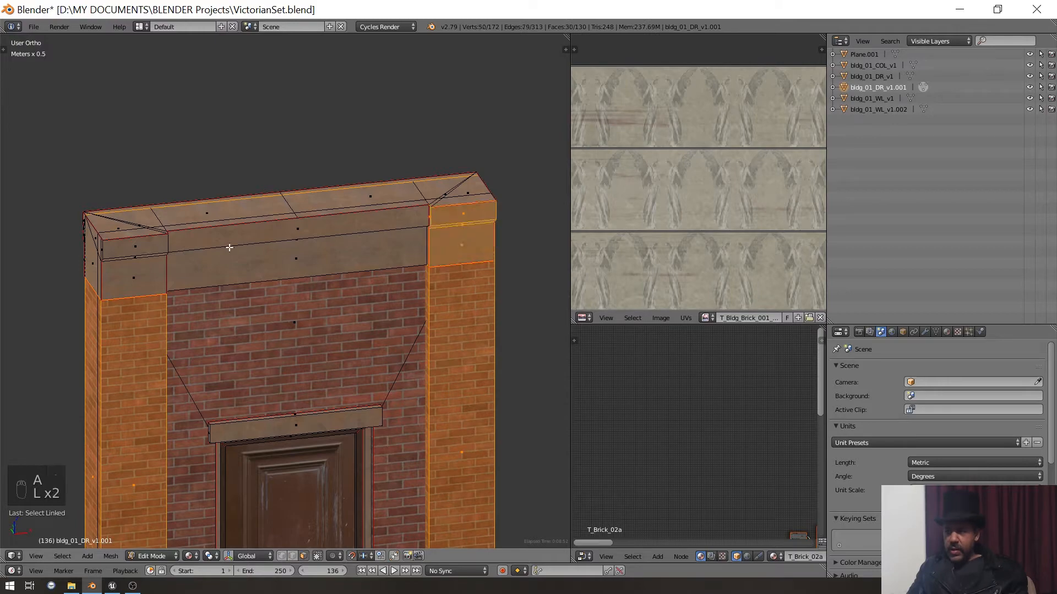
key(l)
key(l)
key(l)
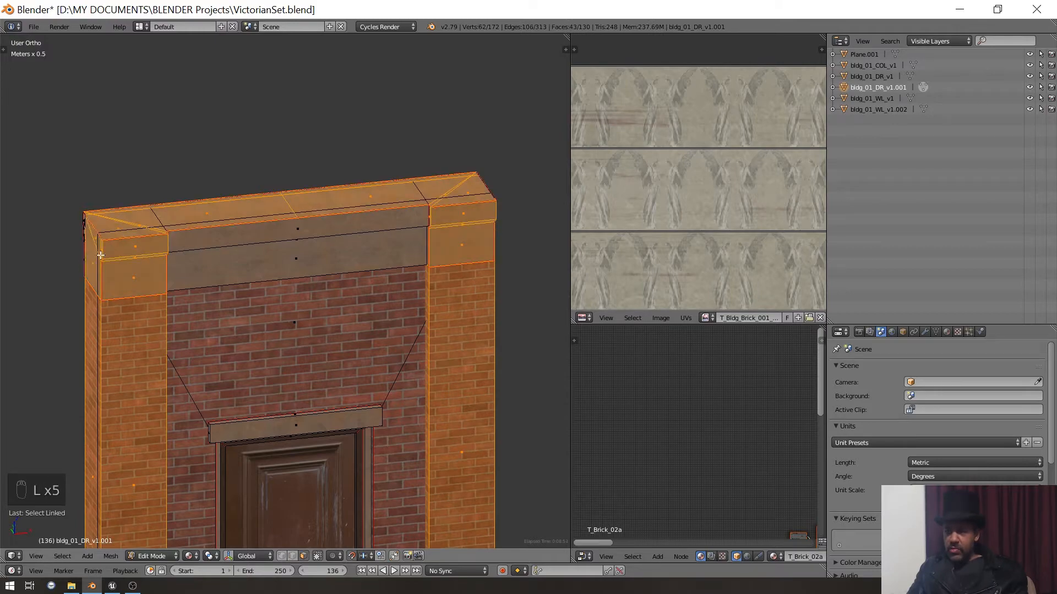
key(l)
middle_drag(266, 241, 409, 255)
key(l)
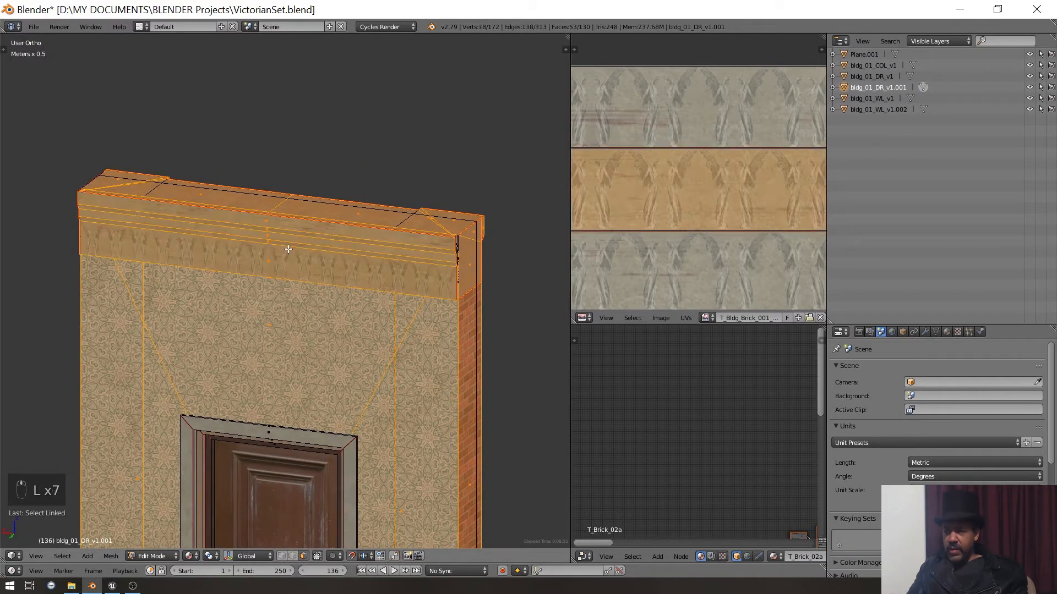
middle_drag(286, 249, 317, 257)
key(l)
key(x)
click(299, 228)
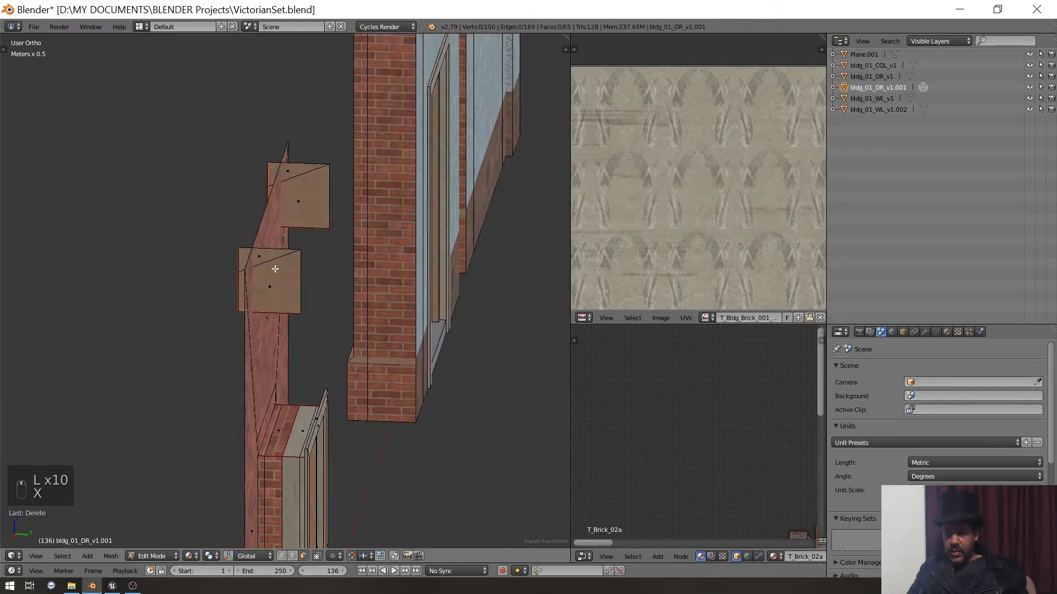
- Delete the two leftover cornice end pieces from the duplicated wall
key(l)
key(l)
key(x)
click(306, 209)
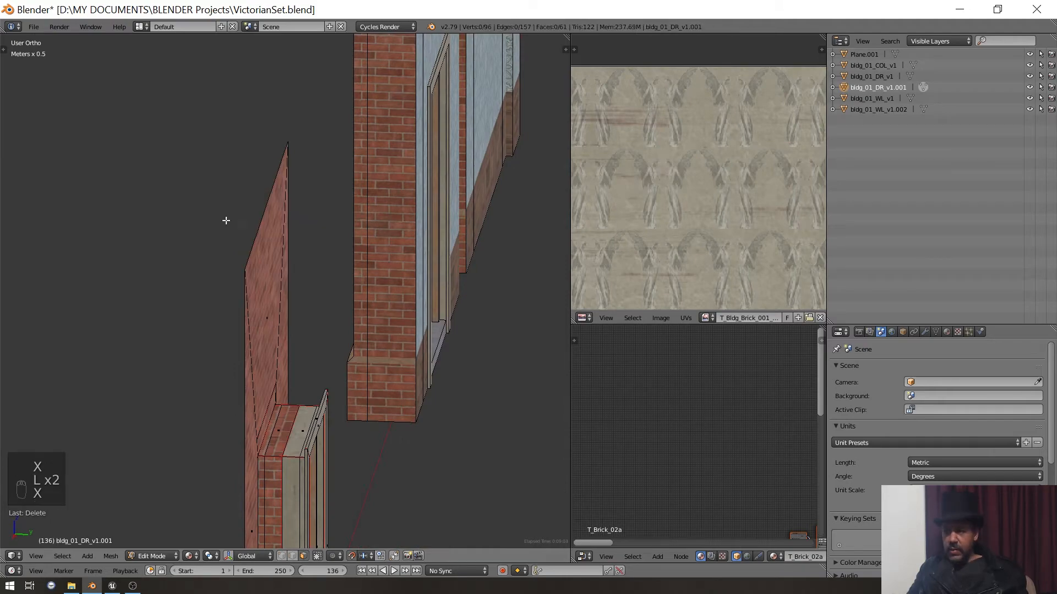
- Delete the front and back faces of the door panel from the duplicated wall
middle_drag(226, 220, 354, 213)
scroll(360, 212, down, 4)
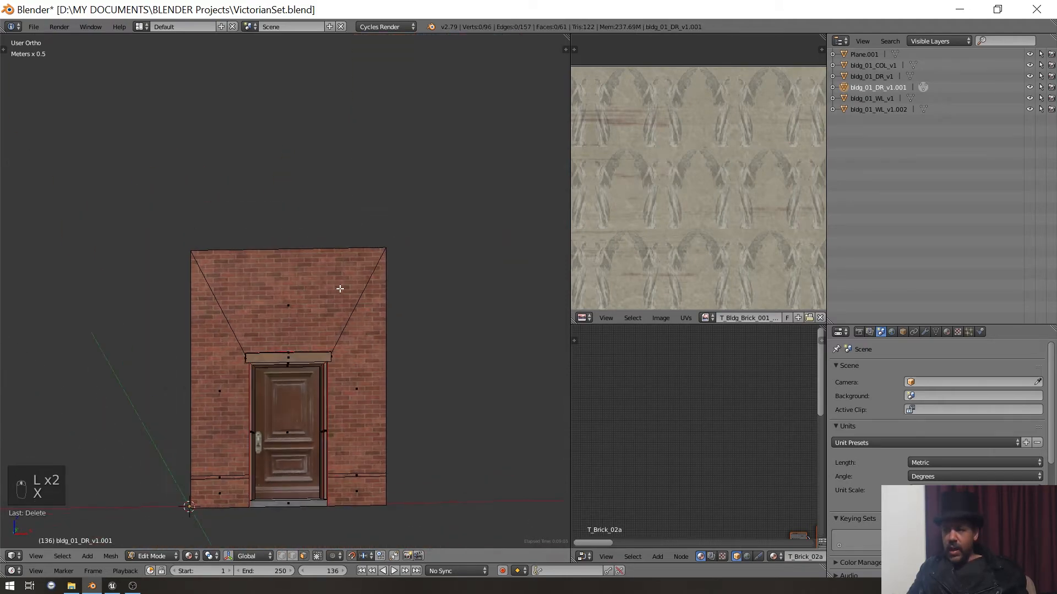
scroll(330, 282, down, 8)
scroll(326, 339, up, 8)
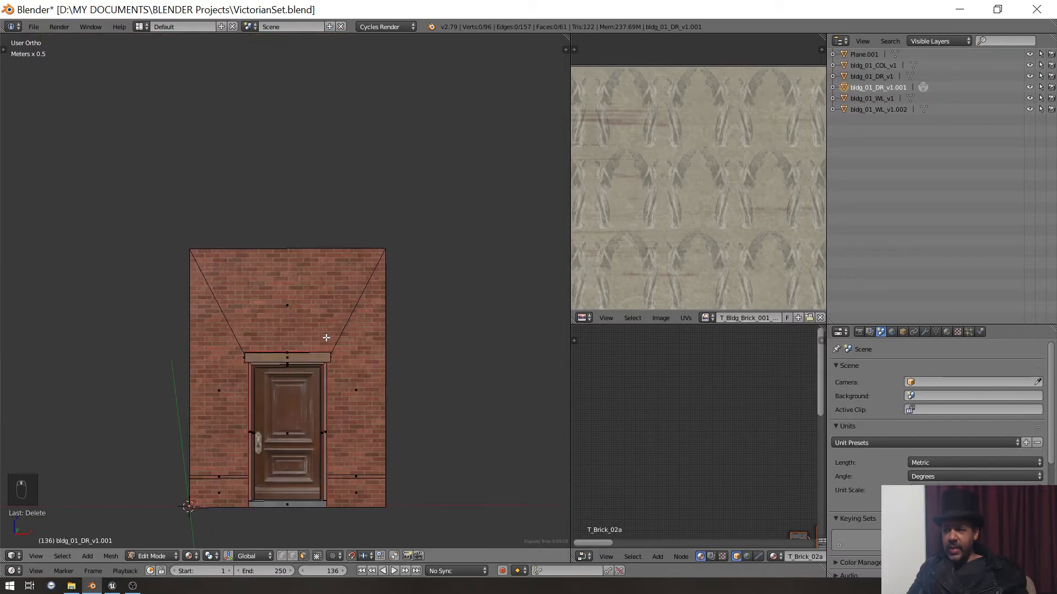
shift+middle_drag(321, 401, 317, 308)
right_click(291, 324)
key(x)
click(290, 325)
right_click(291, 325)
key(x)
click(291, 325)
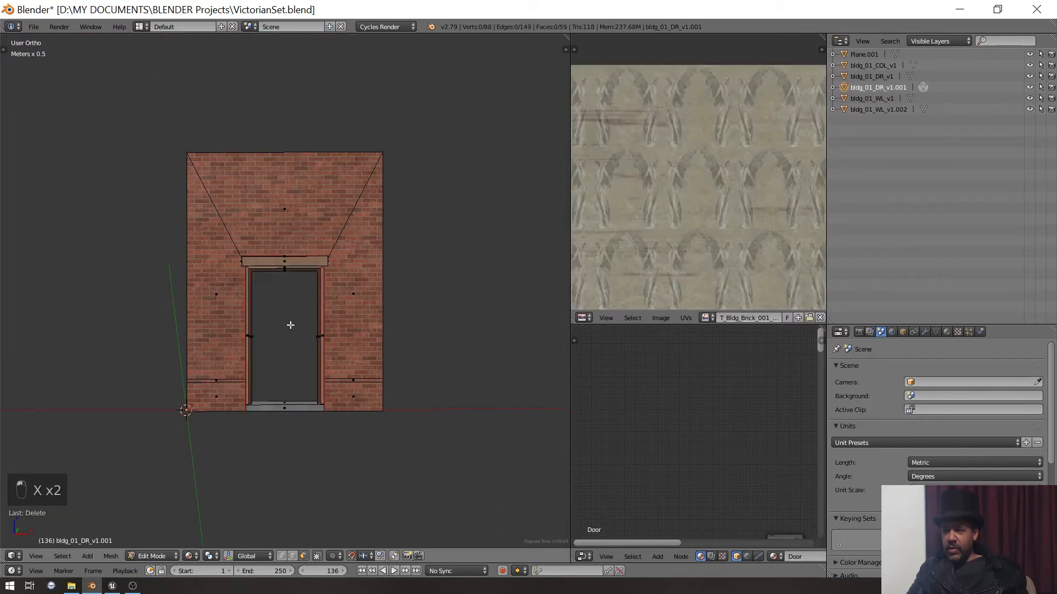
- Delete the grey stone doorstep at the base of the doorway
scroll(301, 338, up, 4)
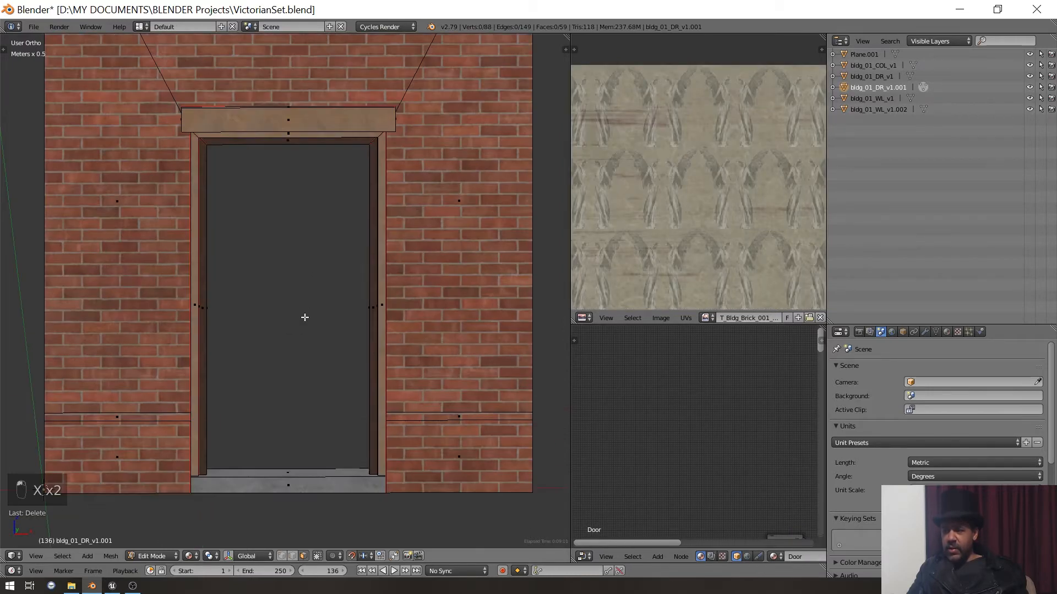
key(l)
key(x)
click(295, 483)
- Select all faces assigned to the Door material and delete them from the duplicated wall
middle_drag(295, 483, 352, 390)
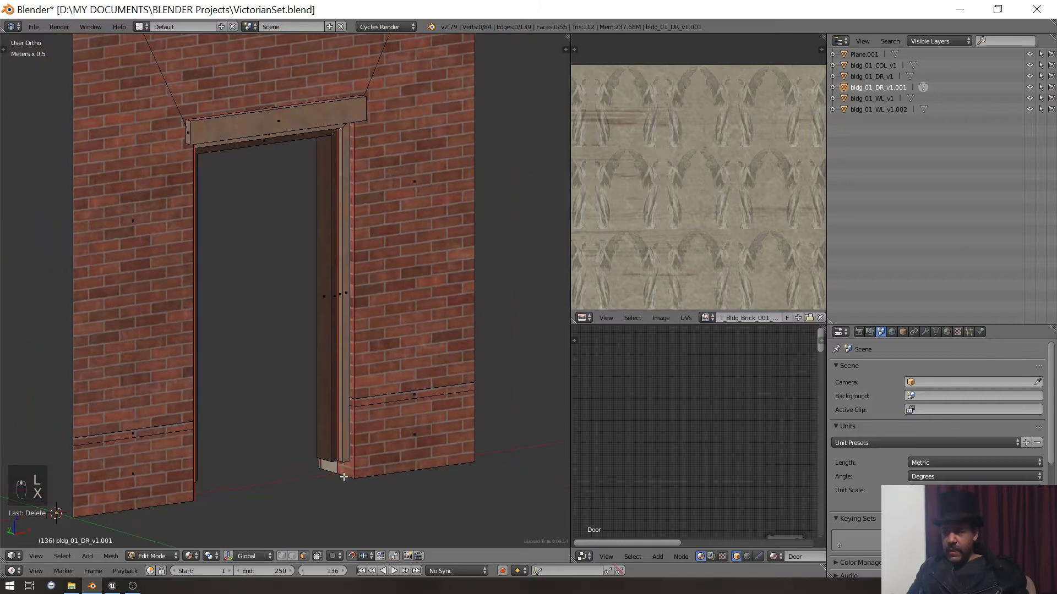
scroll(352, 389, up, 3)
scroll(353, 388, down, 1)
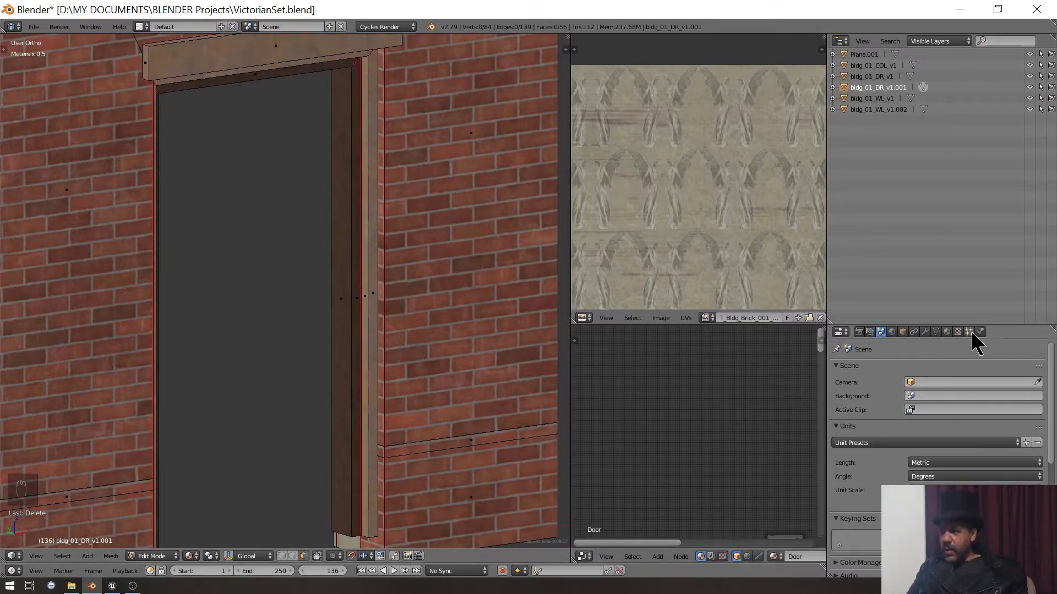
click(947, 331)
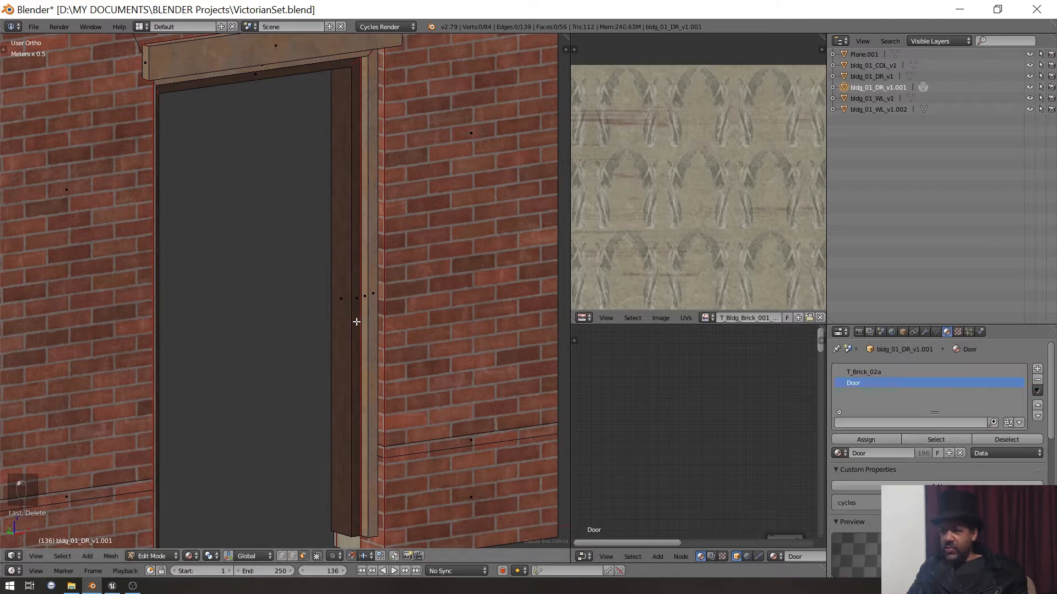
click(929, 439)
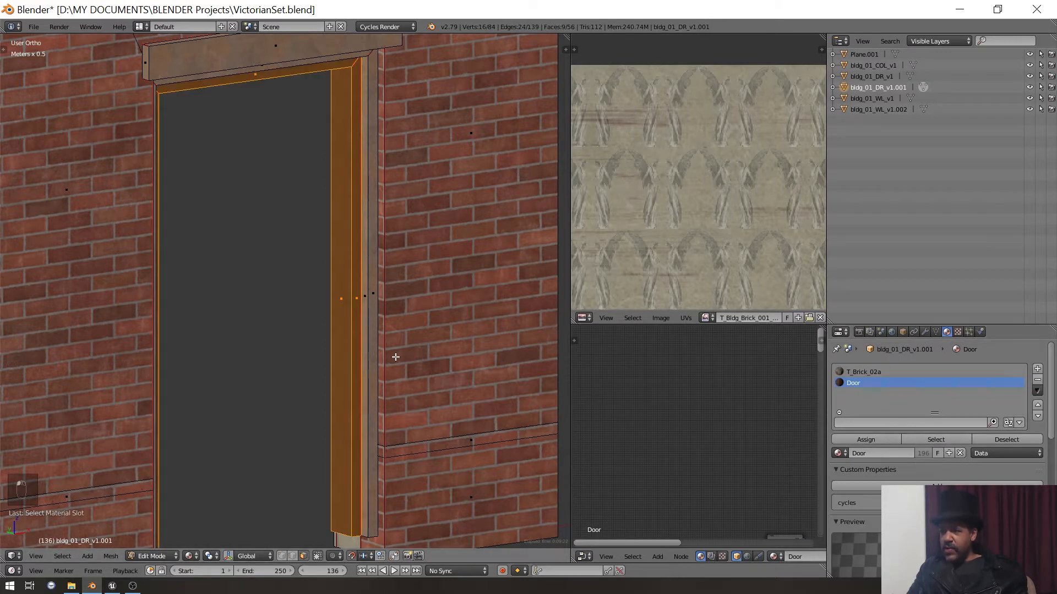
key(x)
click(394, 355)
- Hide the stone lintel above the doorway and delete the loop of trim faces running around the door frame's inner side
middle_drag(394, 355, 371, 244)
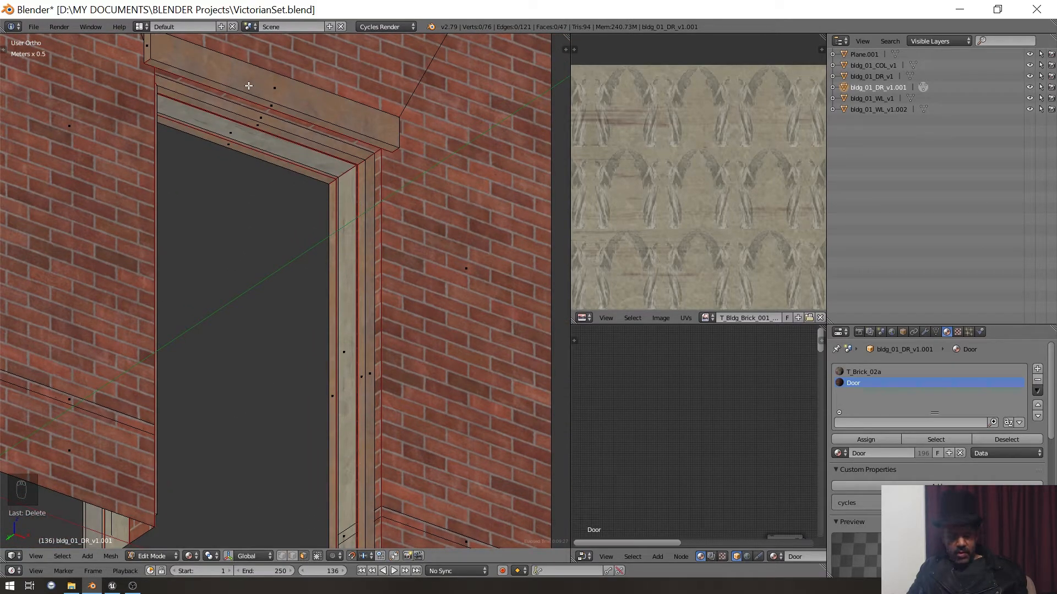
key(l)
key(y)
key(h)
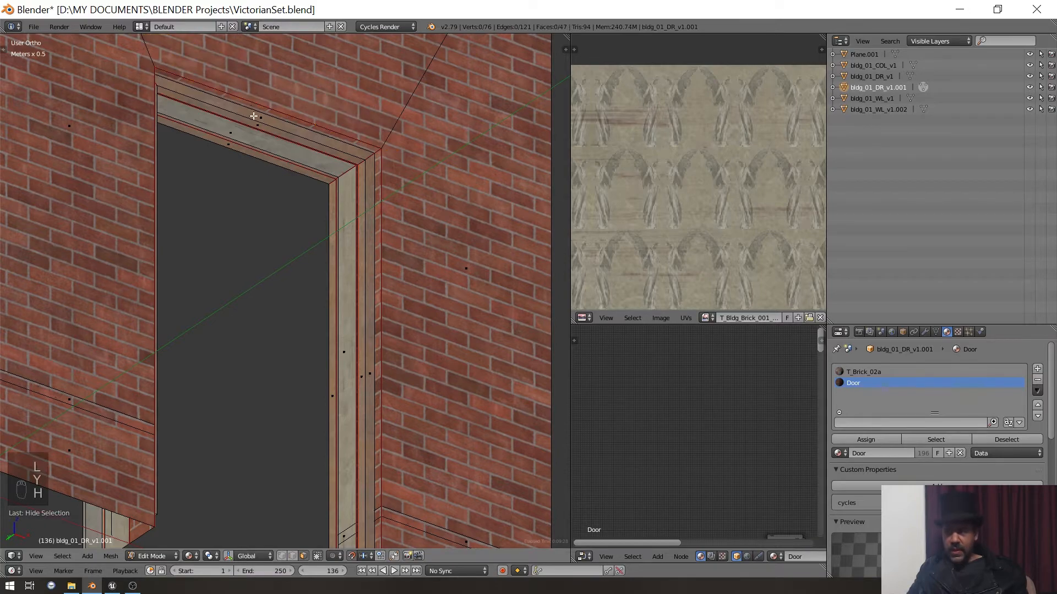
middle_drag(251, 104, 326, 123)
scroll(326, 132, up, 4)
middle_drag(357, 215, 345, 295)
alt+right_click(319, 220)
scroll(408, 257, down, 3)
key(x)
click(406, 287)
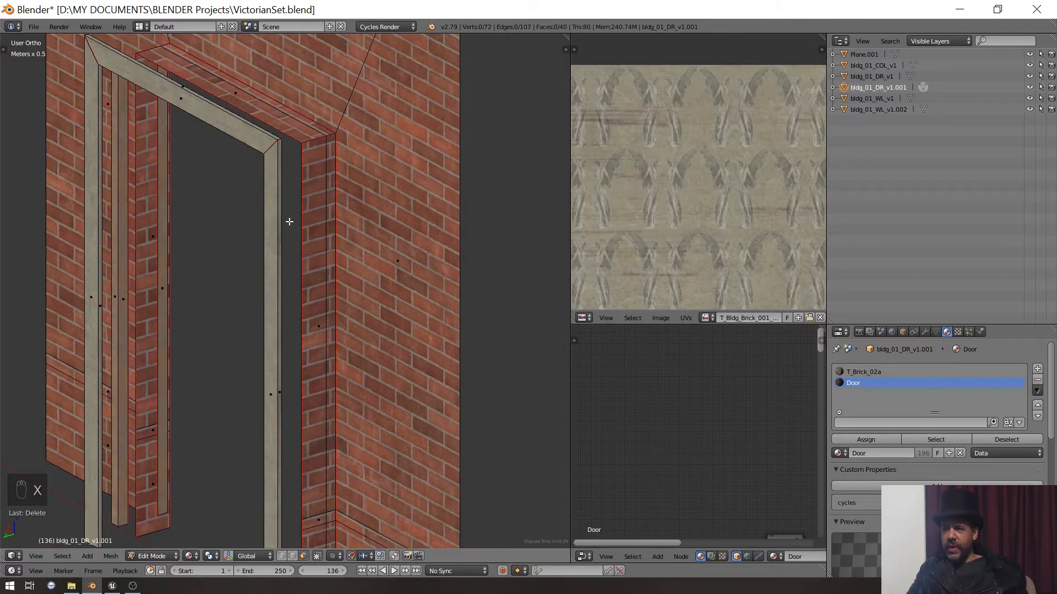
- Delete the pale interior door casing, including both uprights and the top piece
key(l)
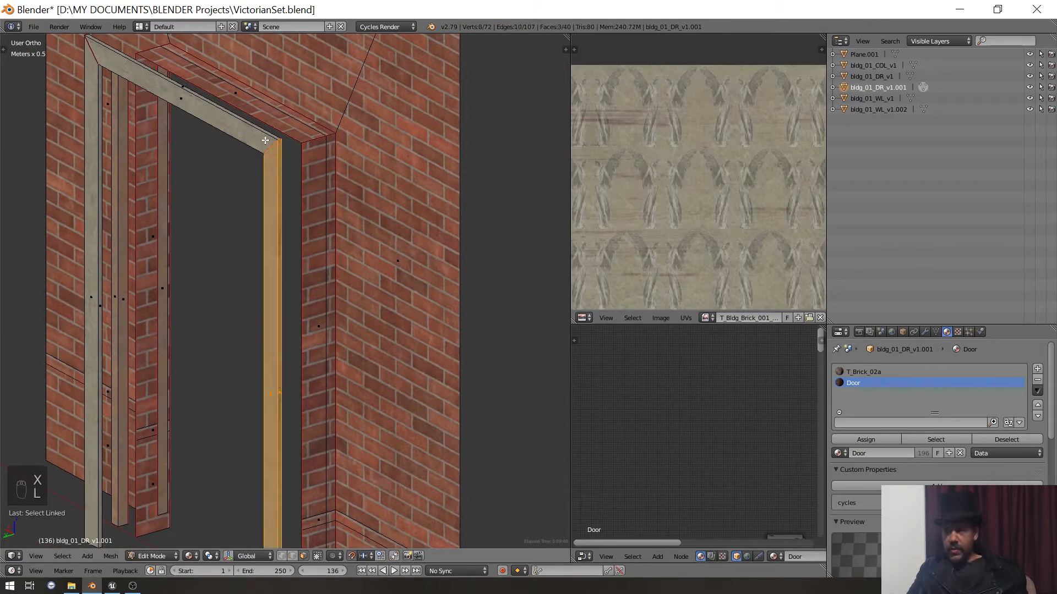
key(l)
key(l)
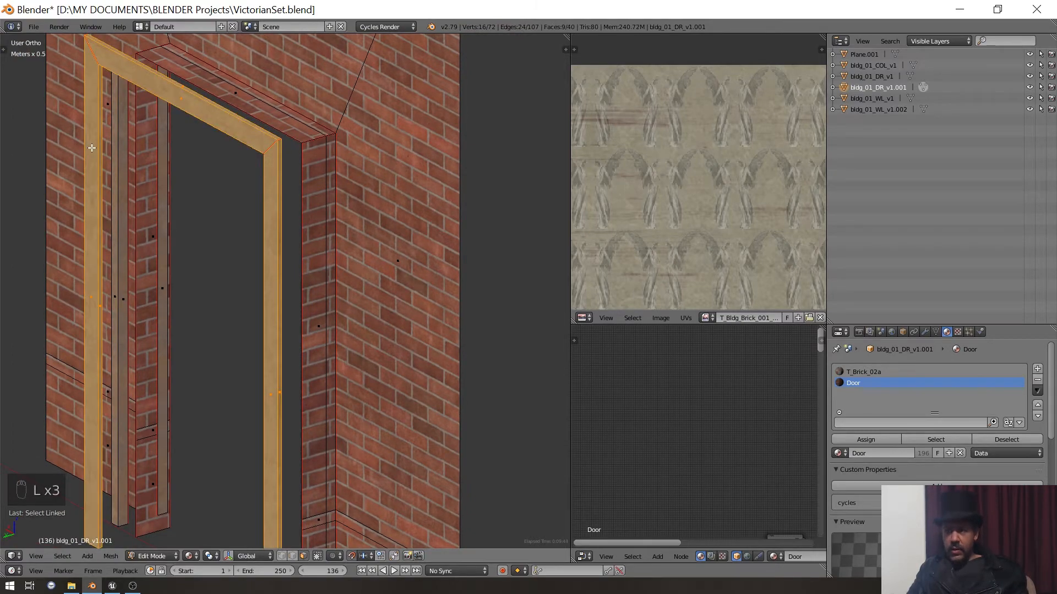
key(x)
click(92, 148)
- Delete the two remaining brown stone trim frames lining the doorway
middle_drag(91, 148, 117, 119)
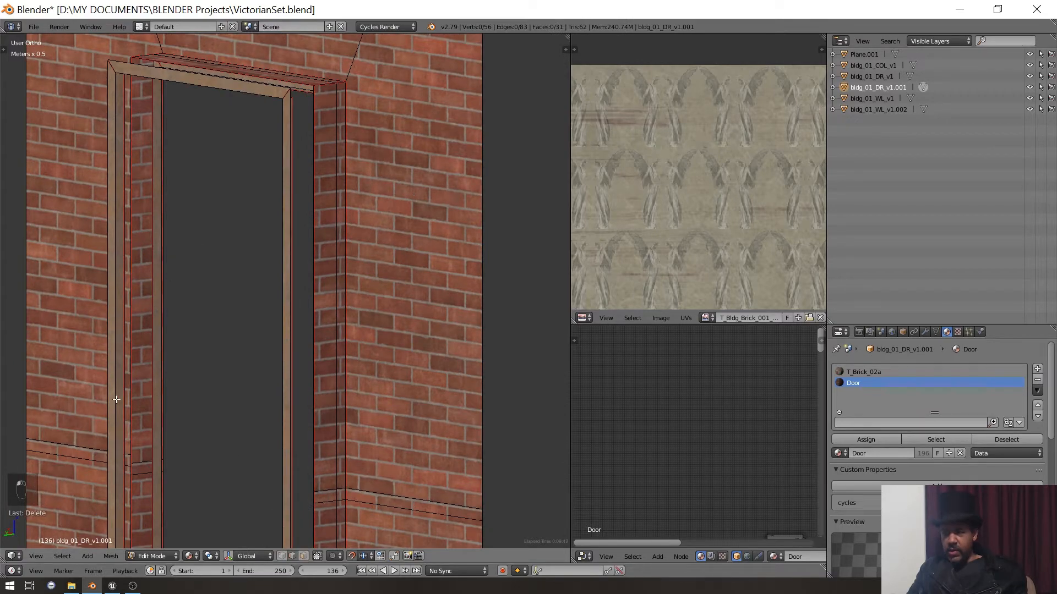
key(l)
middle_drag(116, 287, 87, 276)
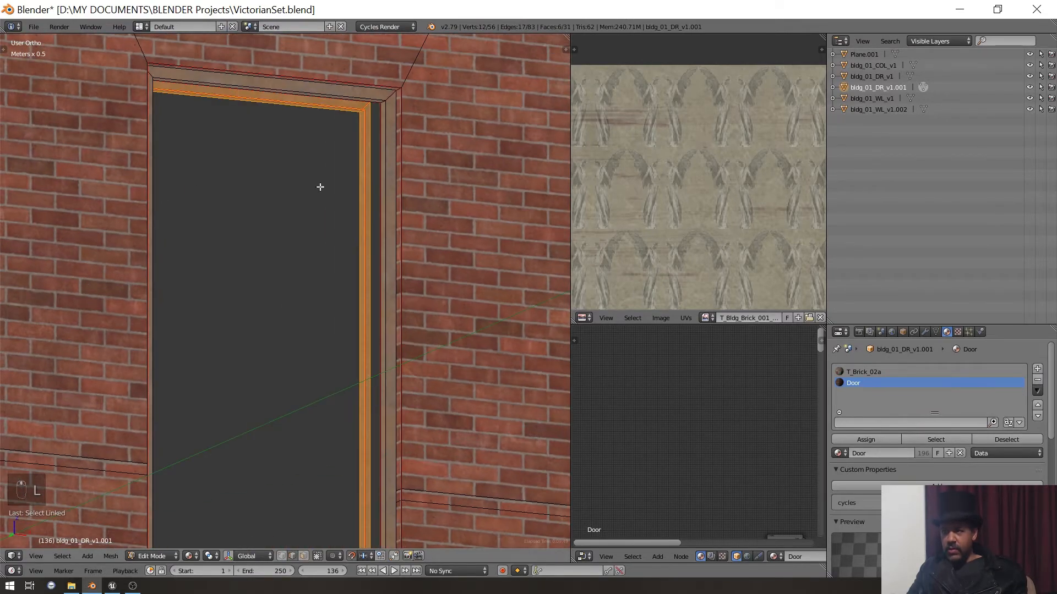
key(l)
key(x)
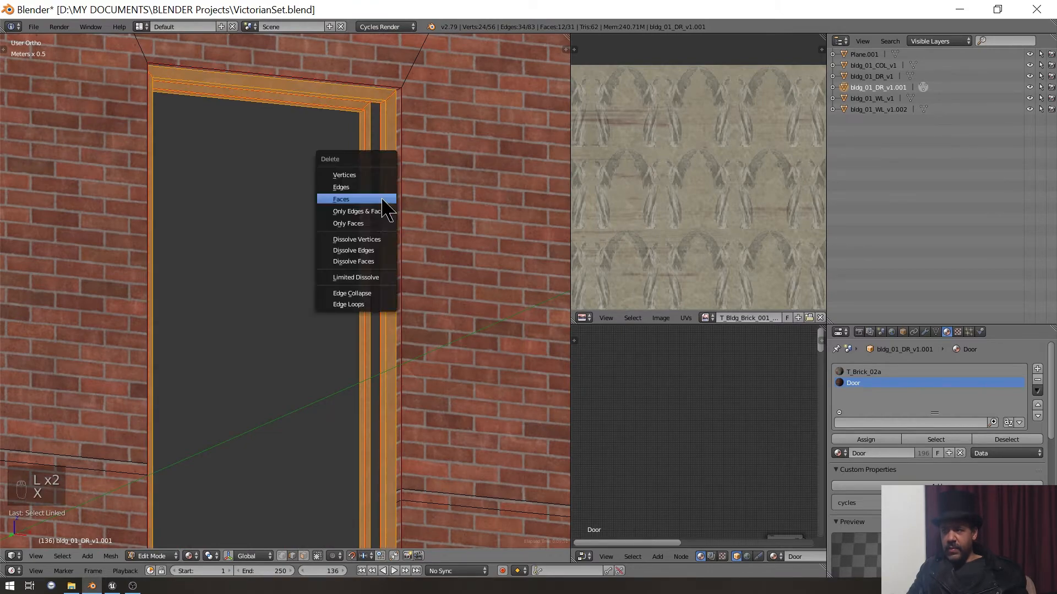
click(388, 201)
- Check the stripped brick doorway, leave mesh editing, and view the original door wall from the outside
middle_drag(388, 200, 306, 246)
middle_drag(318, 329, 357, 224)
scroll(165, 321, down, 3)
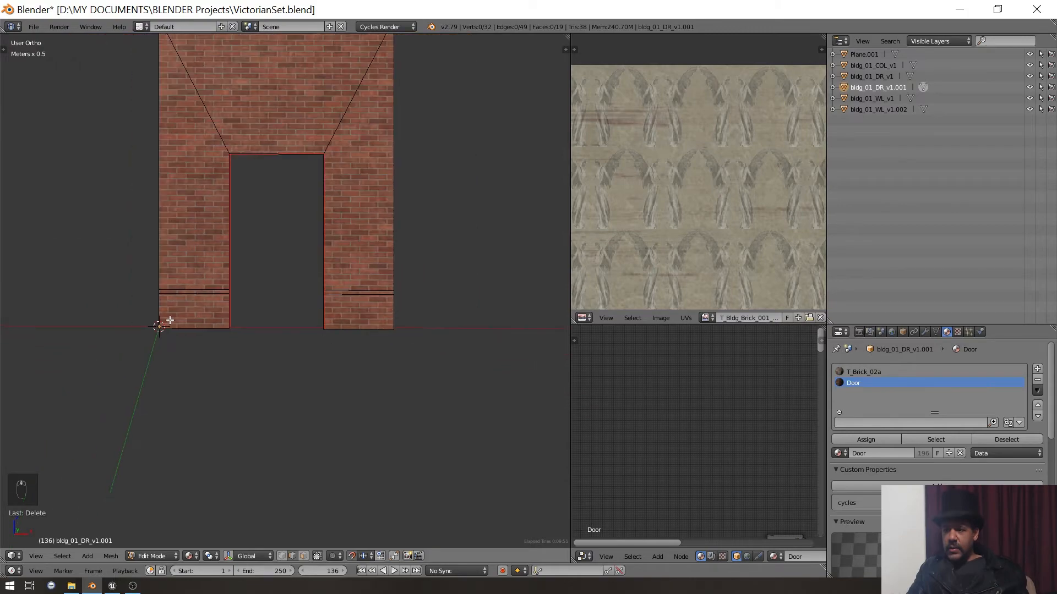
middle_drag(165, 321, 126, 363)
key(Tab)
scroll(130, 363, up, 1)
scroll(130, 365, down, 1)
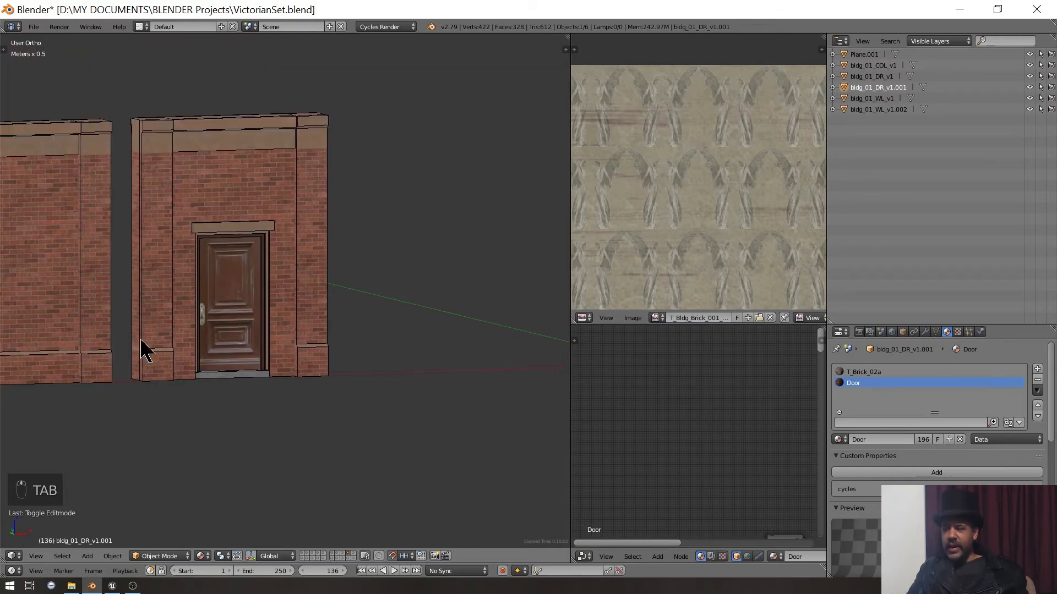
- Select the original door wall and open its mesh for editing around the base of the door
scroll(248, 346, down, 3)
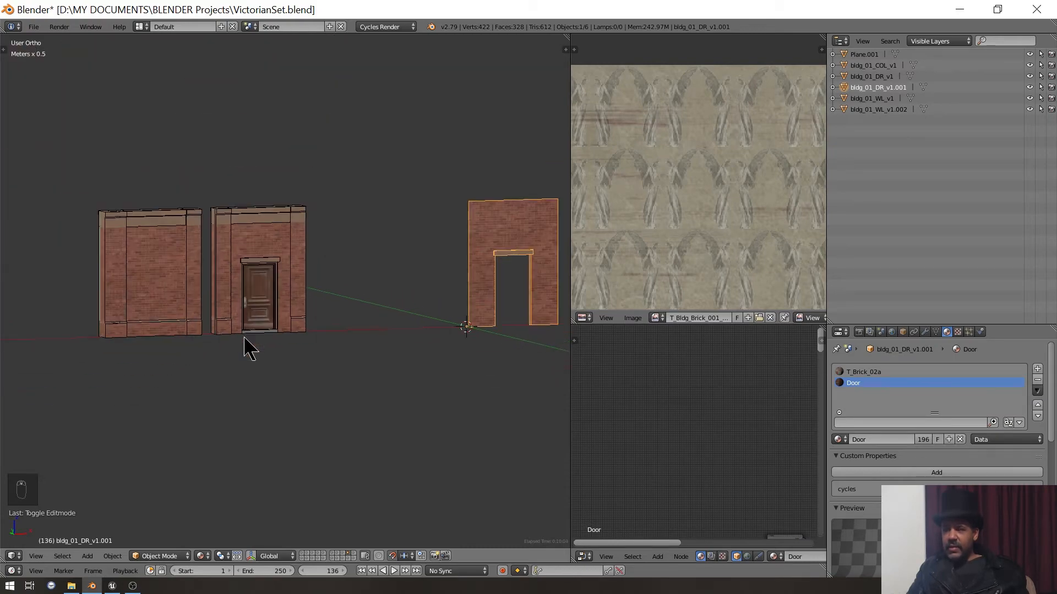
scroll(200, 347, up, 3)
right_click(200, 347)
key(Tab)
shift+middle_drag(200, 346, 273, 315)
scroll(272, 315, up, 5)
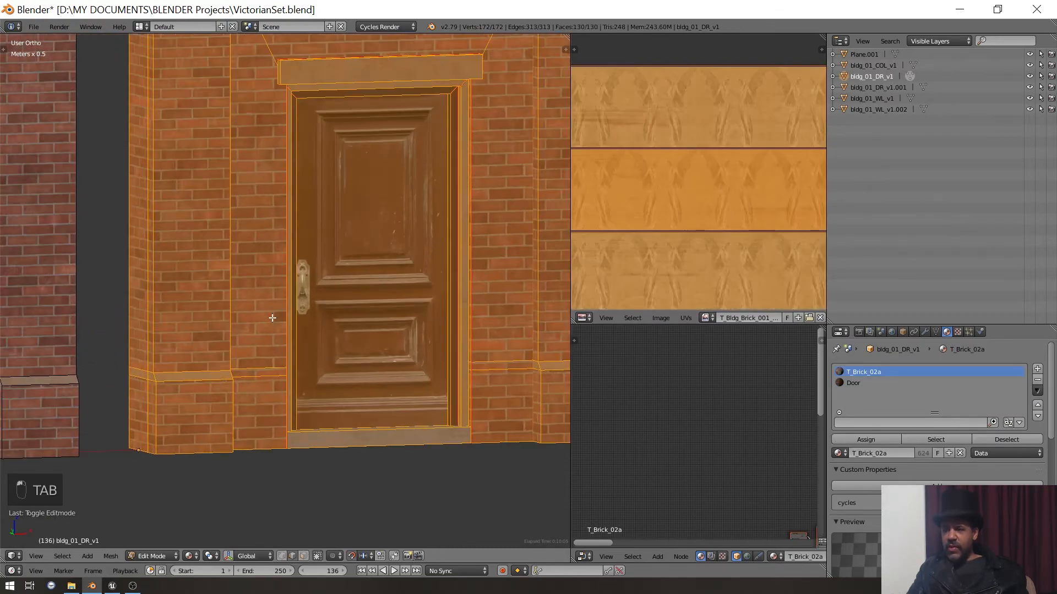
scroll(271, 323, down, 5)
scroll(269, 331, up, 4)
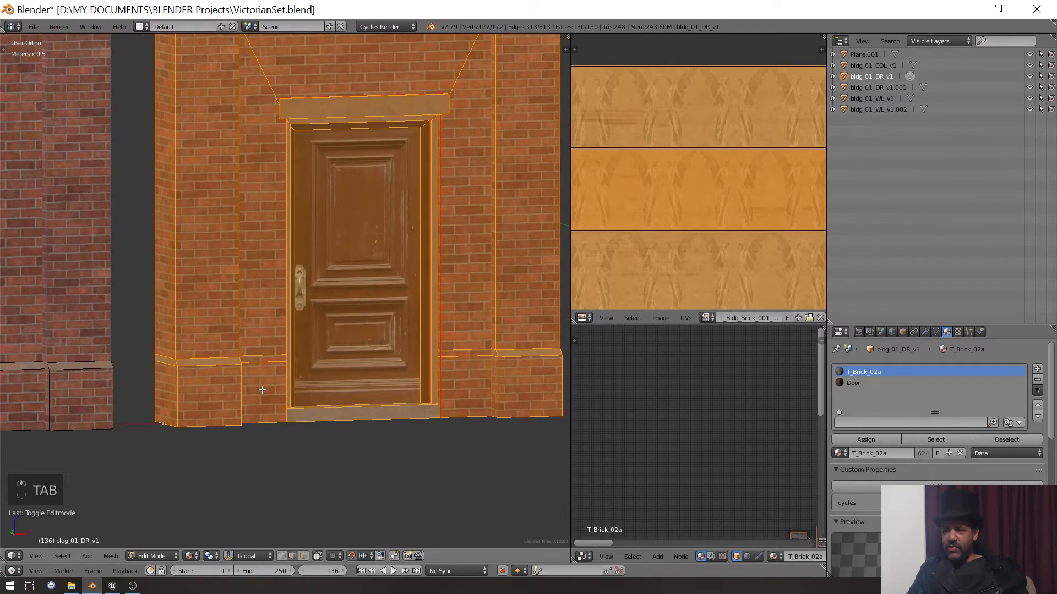
key(Tab)
key(Tab)
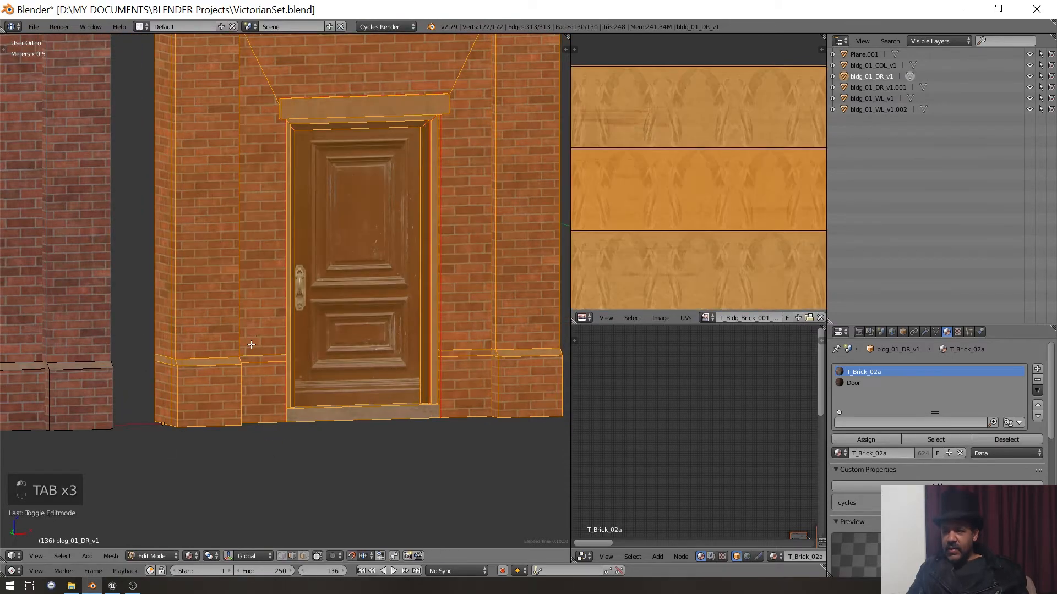
- Select the two lower brick panels on either side of the door and move them -0.05 m along the Y axis
key(a)
key(a)
key(a)
key(a)
right_click(273, 393)
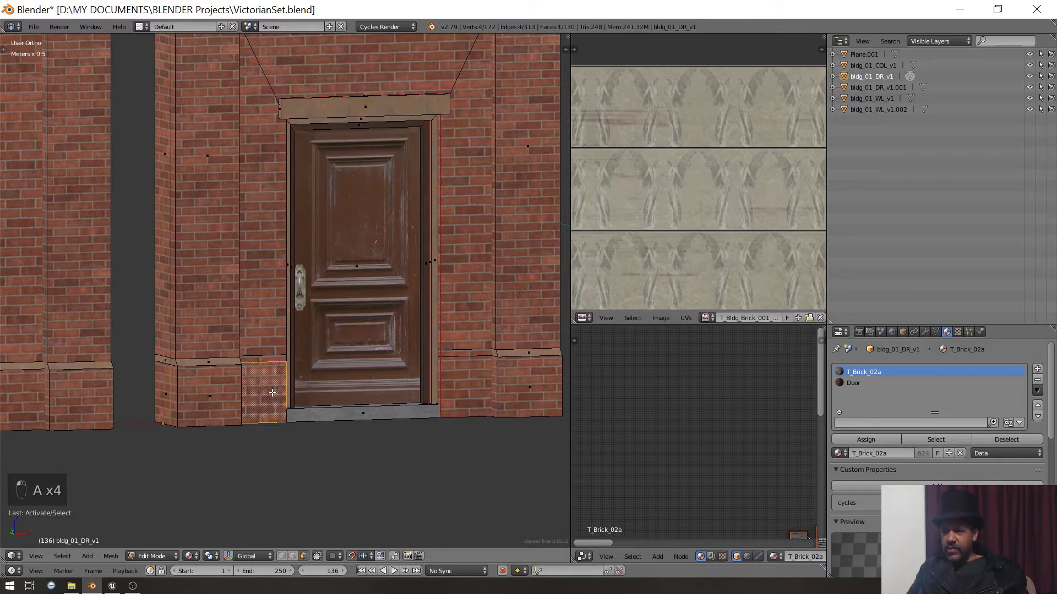
middle_drag(349, 377, 322, 379)
middle_drag(175, 386, 200, 390)
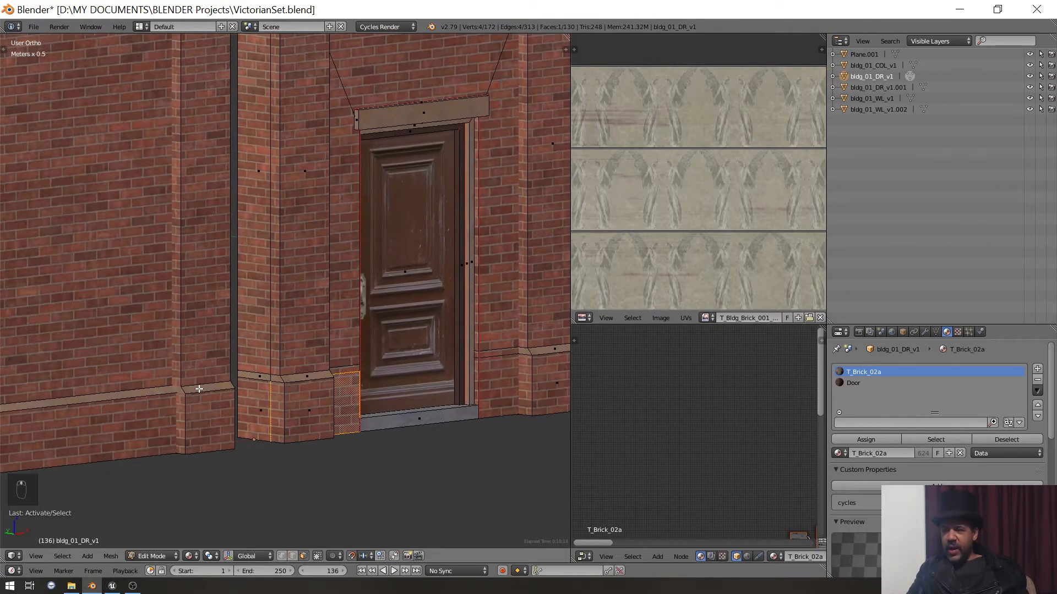
shift+middle_drag(314, 403, 236, 385)
scroll(252, 451, up, 4)
shift+middle_drag(312, 436, 120, 366)
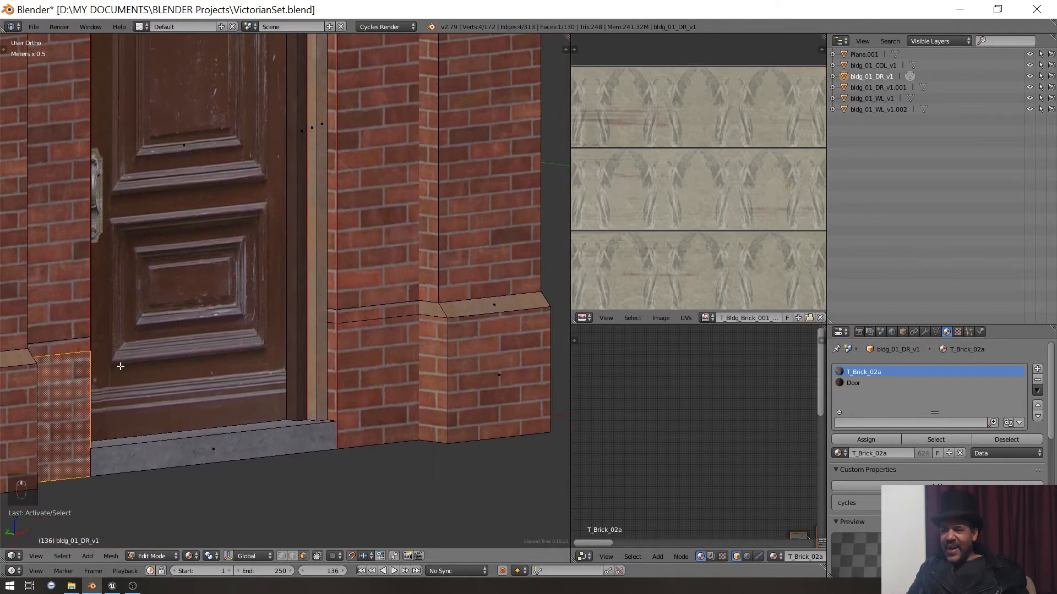
shift+right_click(375, 376)
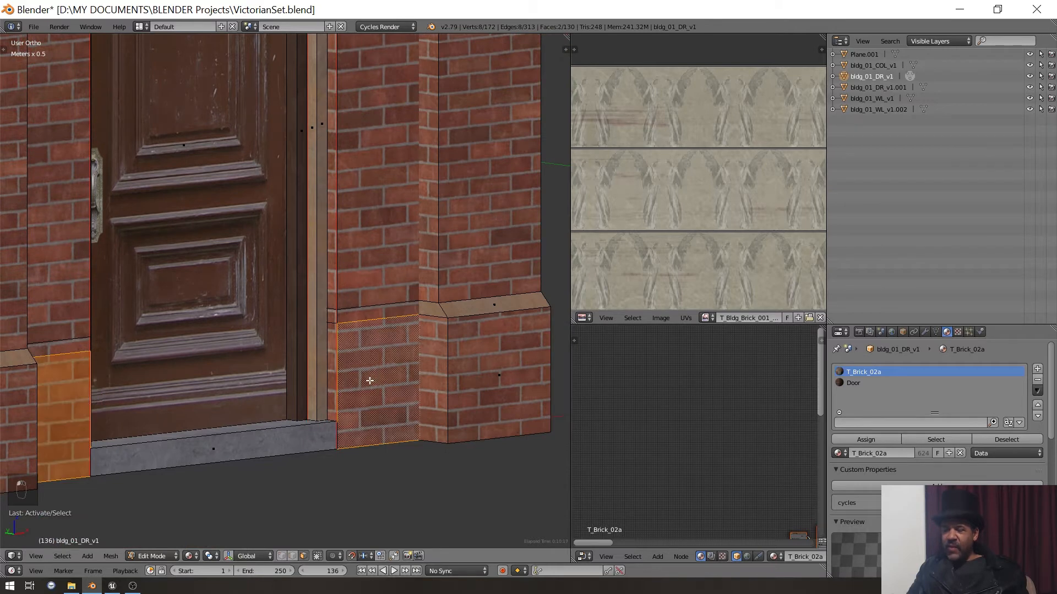
scroll(361, 391, down, 2)
scroll(358, 383, up, 2)
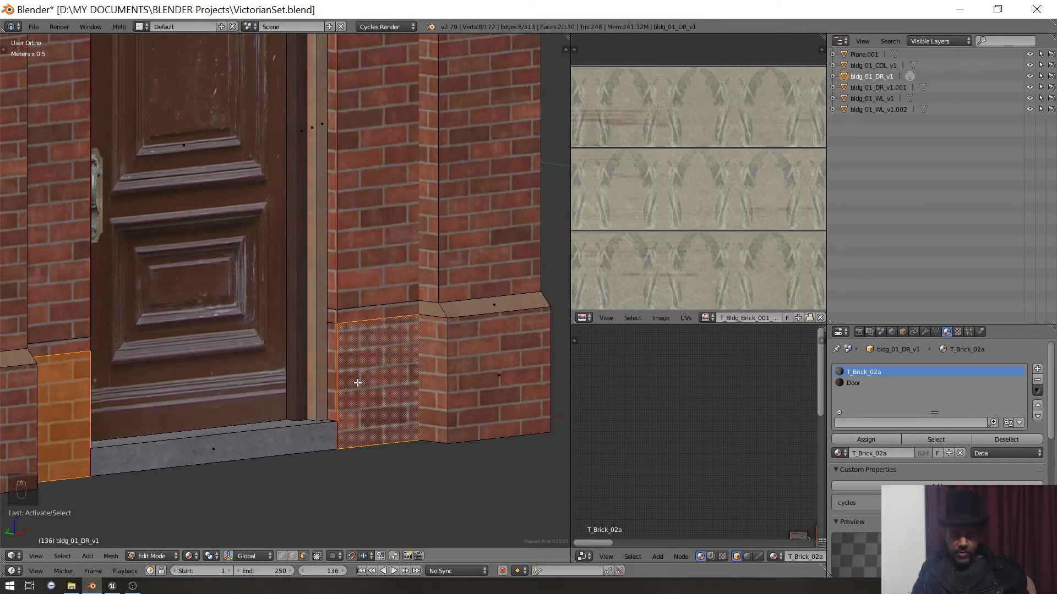
text(gy-.05)
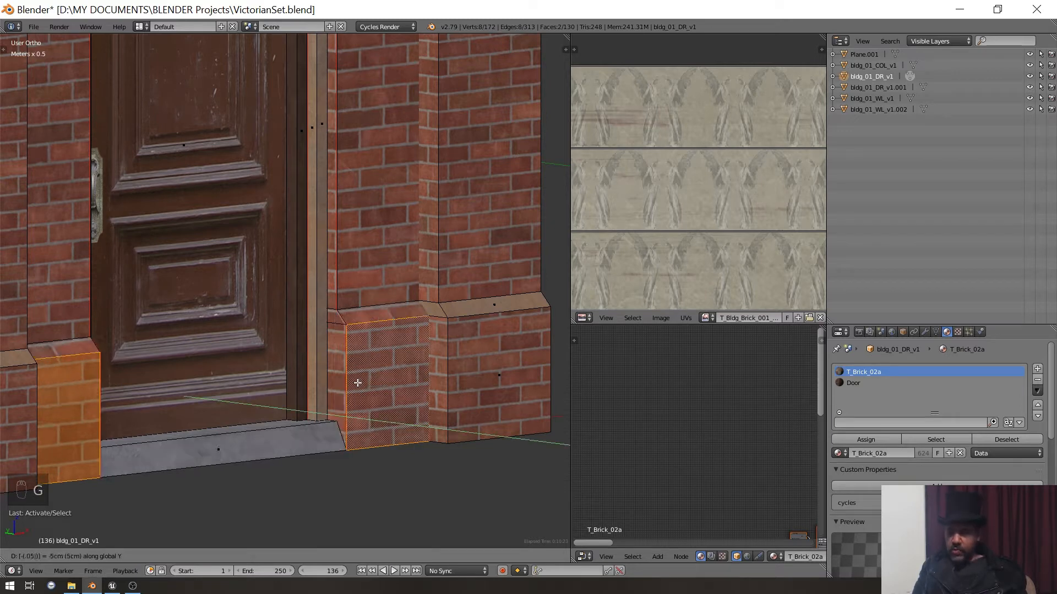
key(Return)
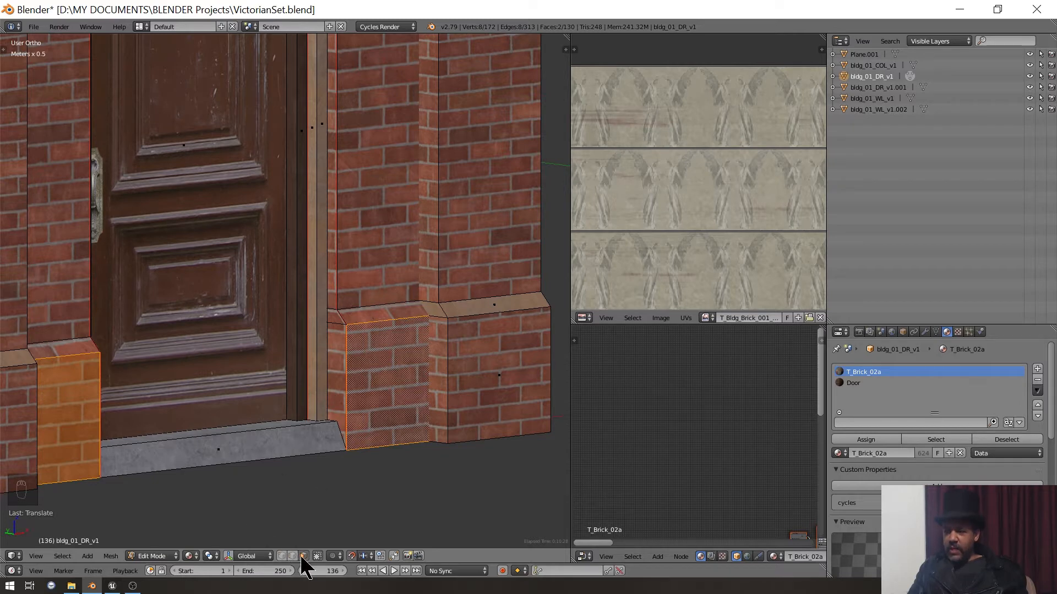
- Select the sloped ledge faces on both sides of the door and move their UVs along X into empty space beside the texture
right_click(375, 313)
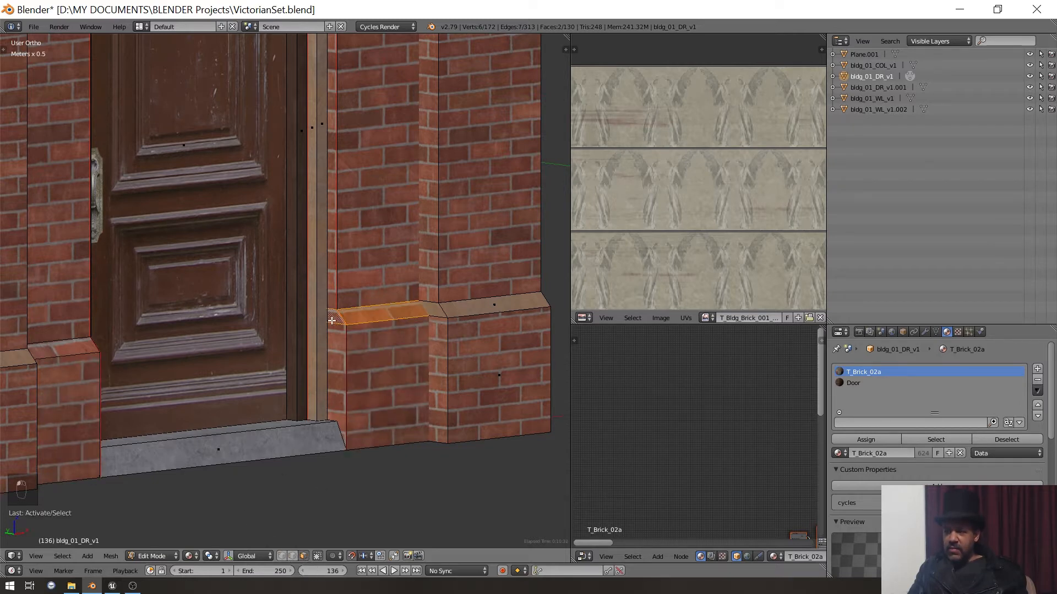
middle_drag(301, 332, 192, 368)
shift+middle_drag(96, 360, 128, 353)
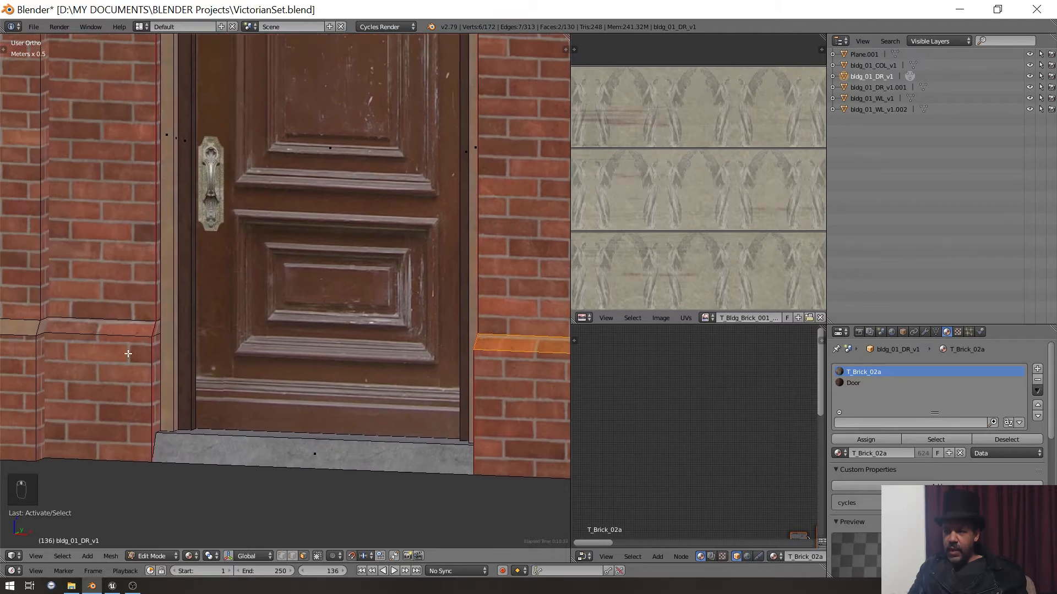
shift+right_click(136, 334)
scroll(701, 231, down, 10)
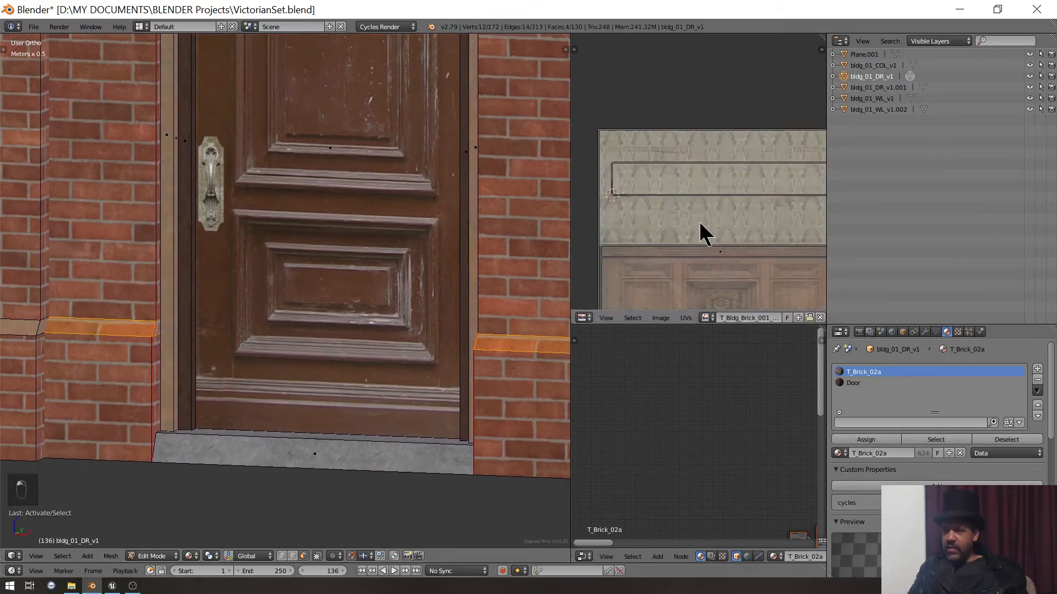
scroll(661, 178, down, 2)
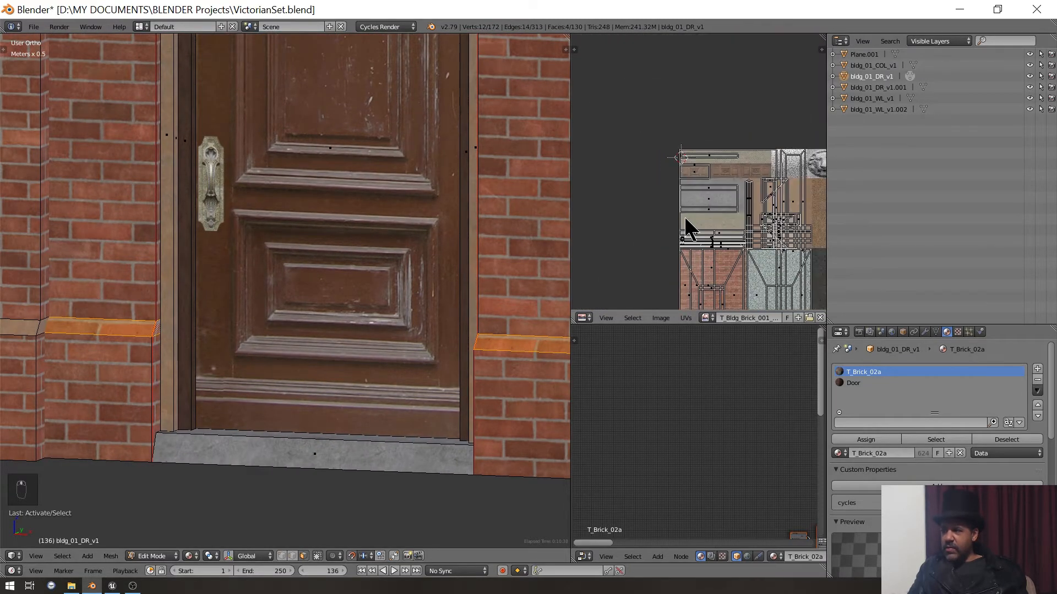
middle_drag(687, 226, 668, 123)
scroll(666, 143, down, 1)
middle_drag(660, 211, 721, 200)
key(g)
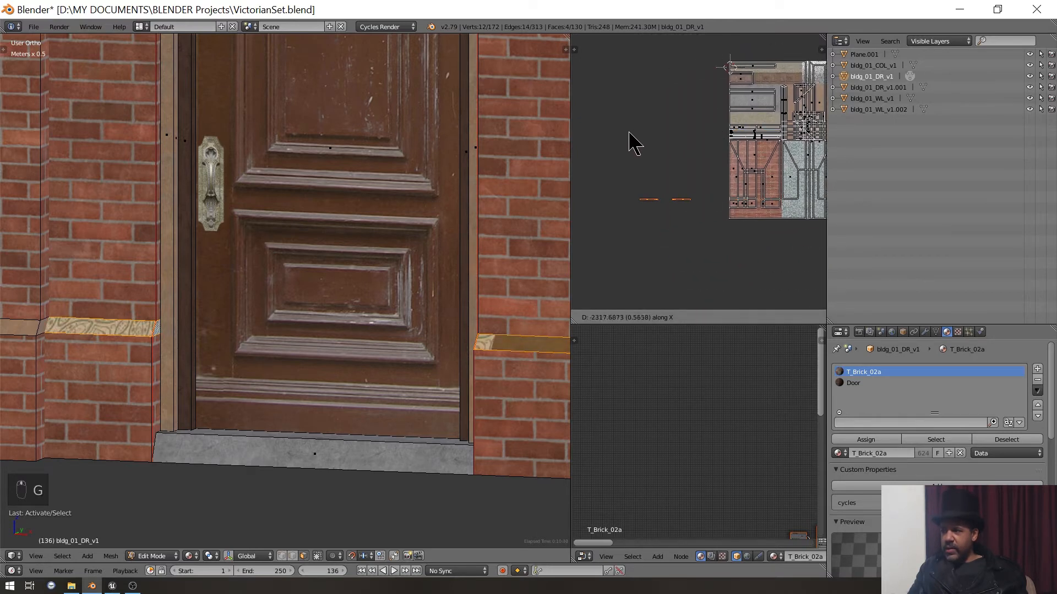
click(629, 142)
- Stack one ledge's UV strip on the other and select both strips
scroll(637, 148, up, 5)
scroll(685, 175, down, 1)
key(a)
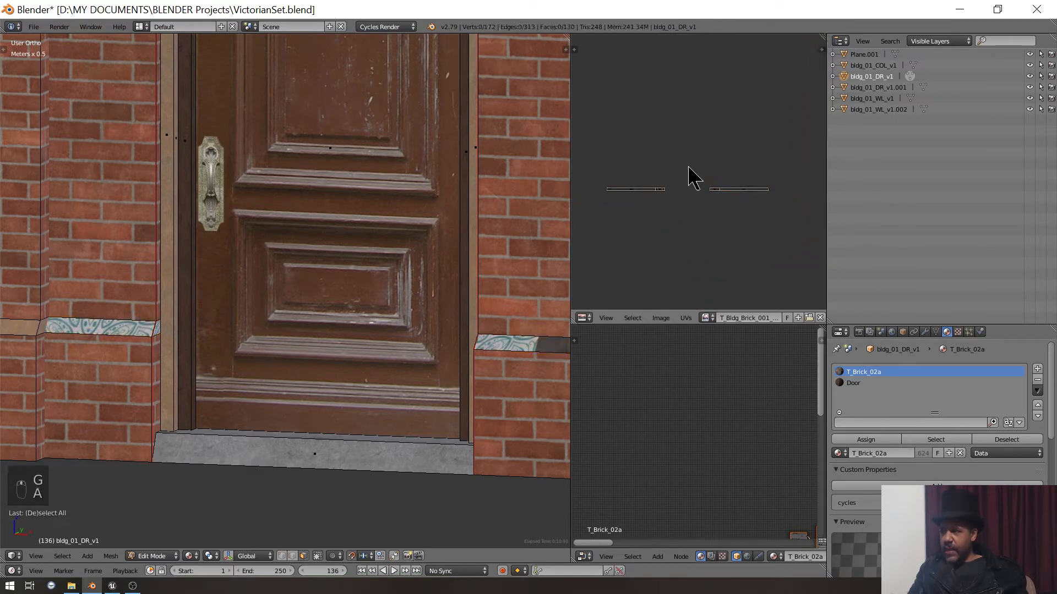
key(b)
drag(689, 167, 768, 219)
key(g)
click(600, 195)
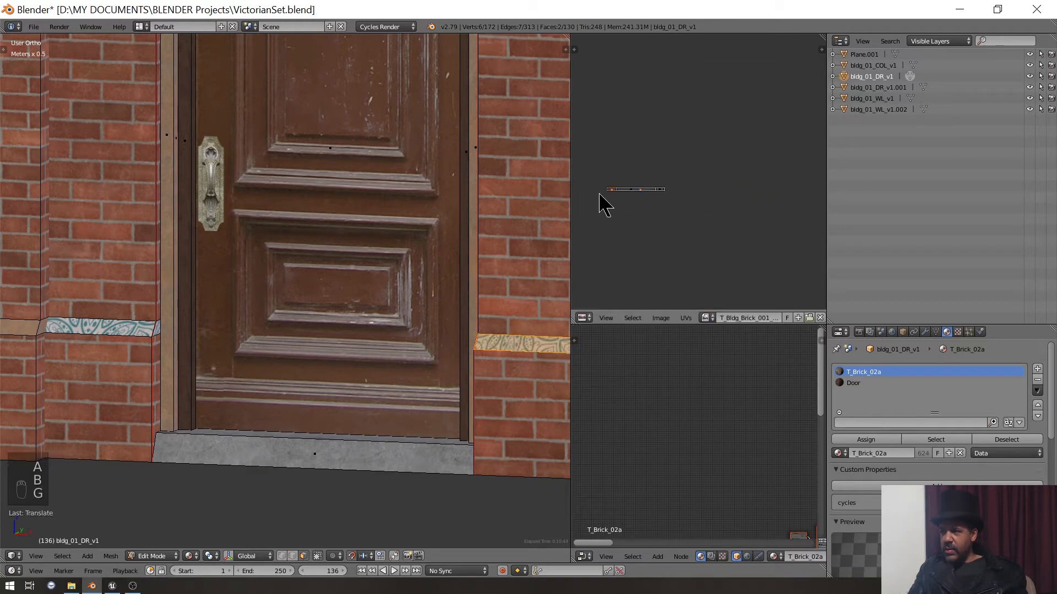
key(b)
drag(599, 177, 681, 210)
- Move the stacked ledge UV strips onto the tan stone area of the brick texture
scroll(683, 193, down, 3)
middle_drag(685, 193, 734, 267)
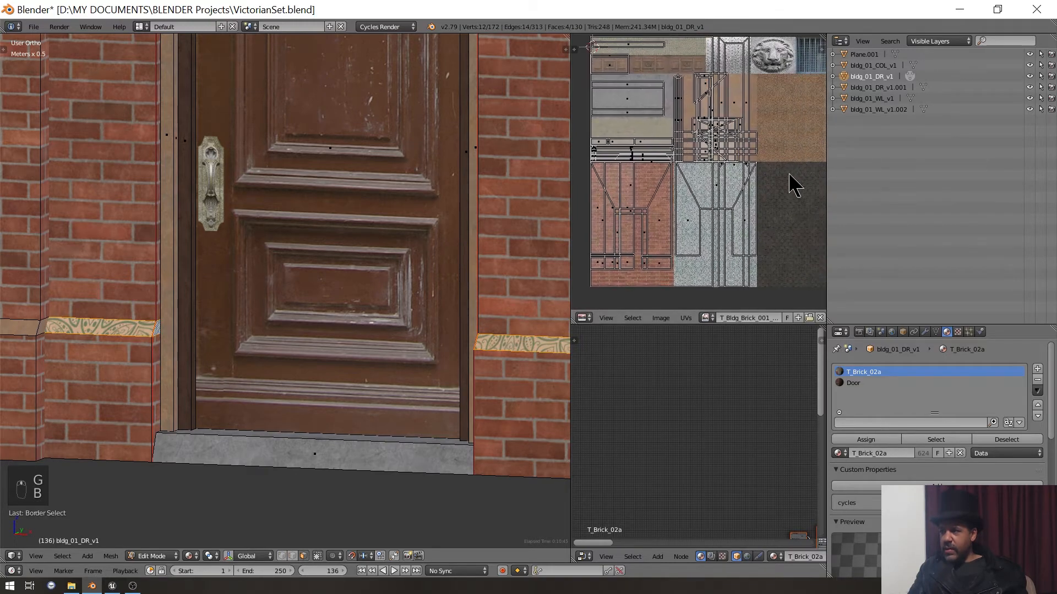
scroll(720, 231, up, 3)
key(g)
click(707, 219)
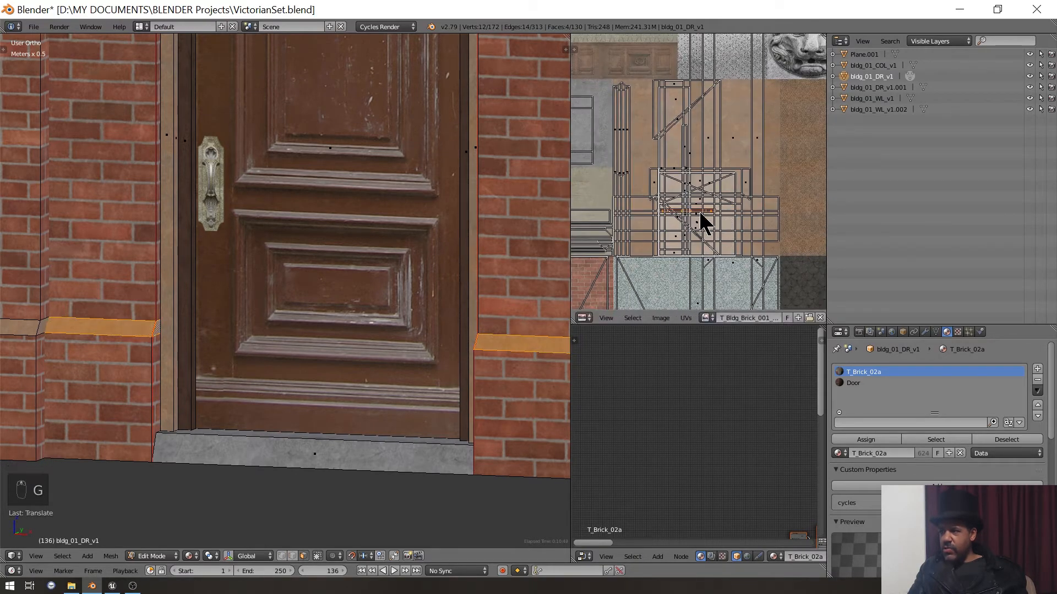
- Shift the ledge UV strips along X until they start near the left edge of the tan stone area
scroll(724, 181, up, 5)
key(g)
key(x)
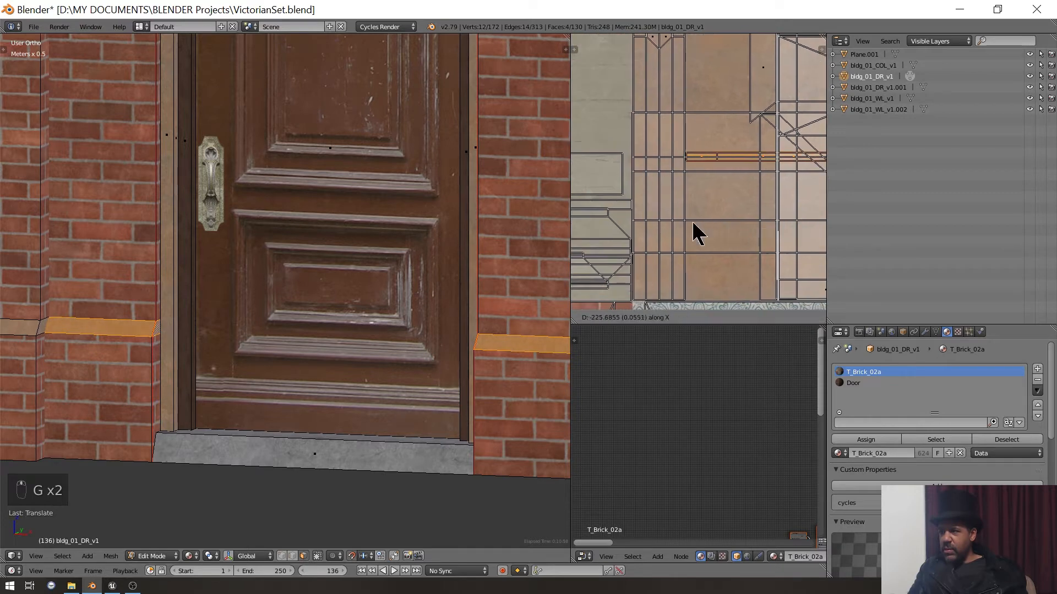
click(662, 222)
scroll(662, 223, up, 5)
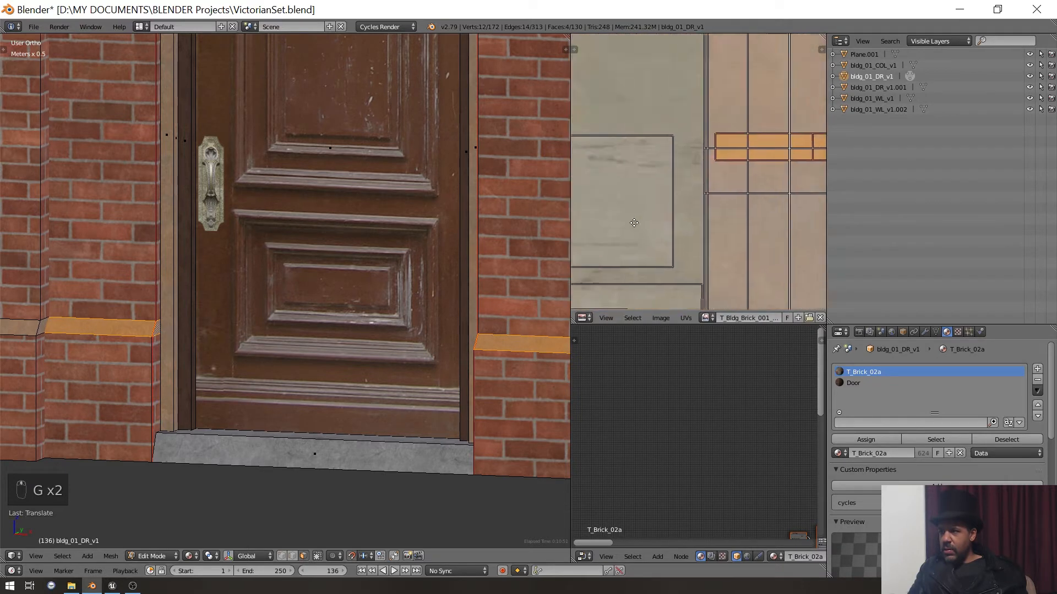
key(g)
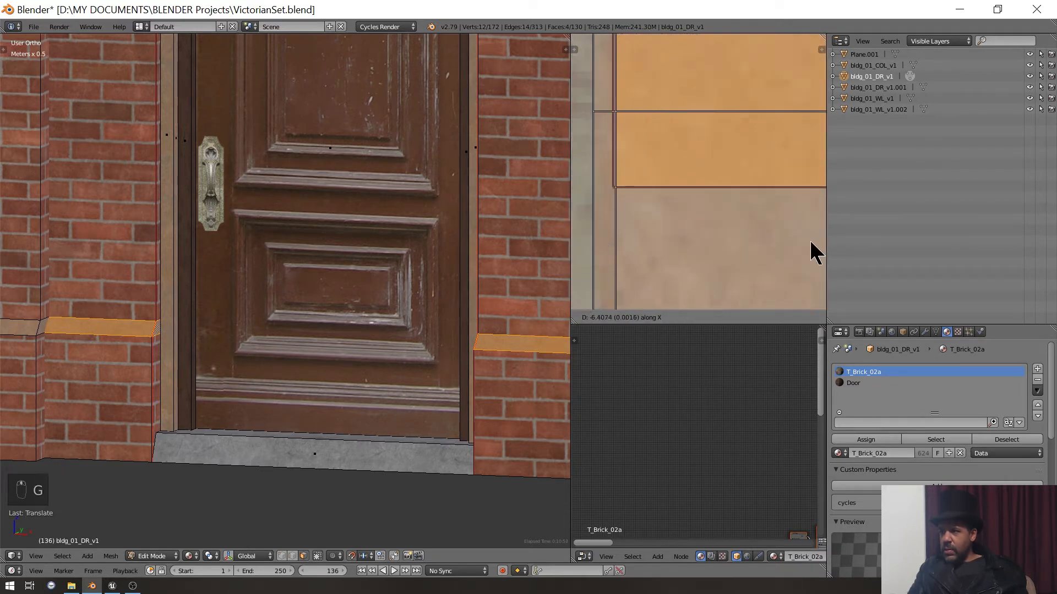
click(679, 219)
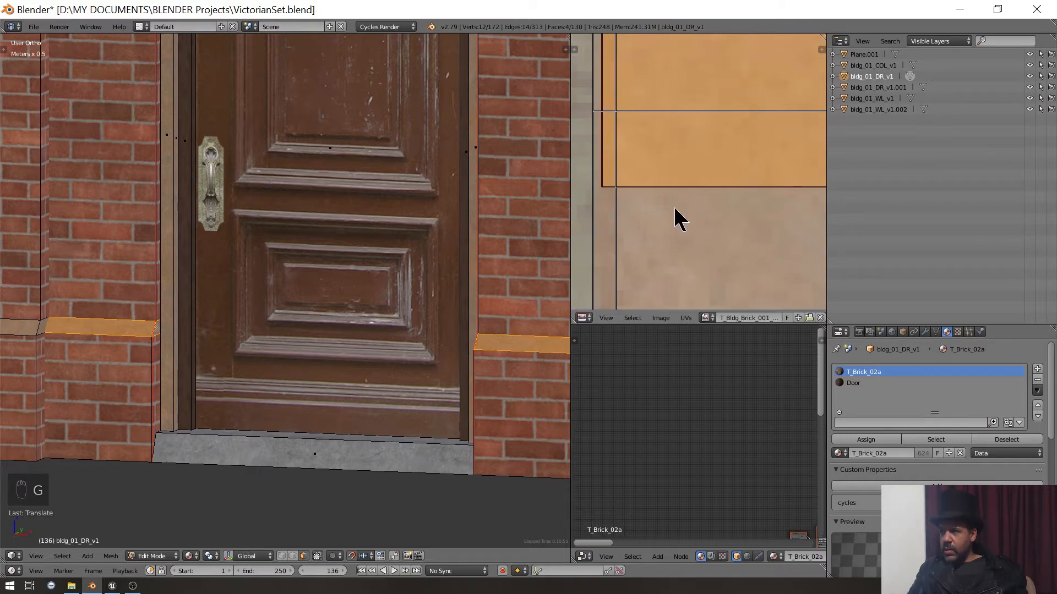
- Set the 2D cursor at the strips' lower-left corner and scale the ledge UVs up by about 2.86 across the stone area
click(599, 190)
scroll(630, 206, down, 6)
scroll(660, 195, down, 4)
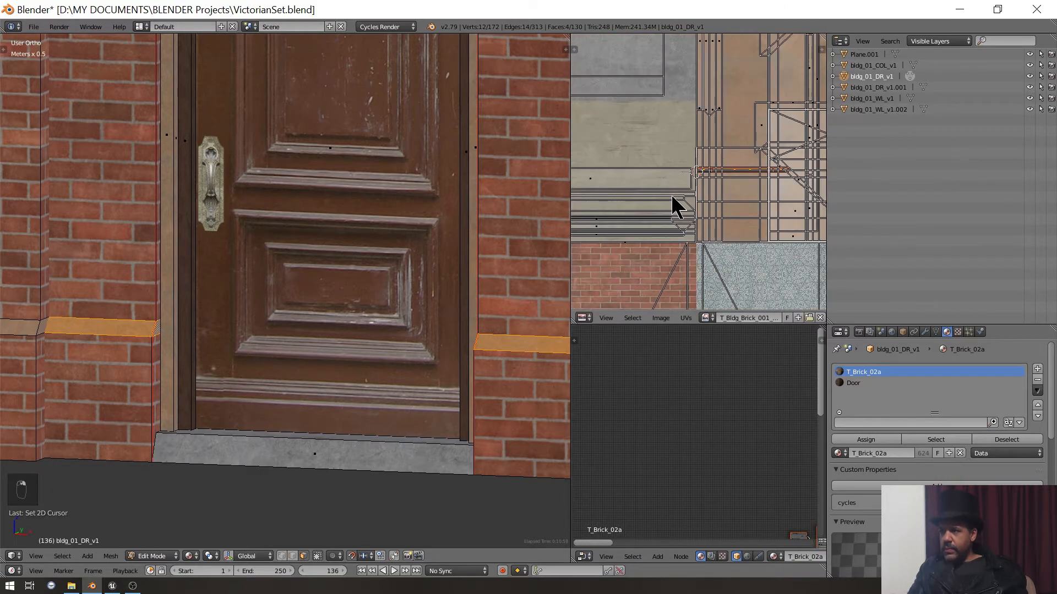
middle_drag(776, 197, 650, 195)
scroll(715, 194, up, 3)
middle_drag(717, 194, 655, 196)
scroll(691, 197, up, 2)
key(s)
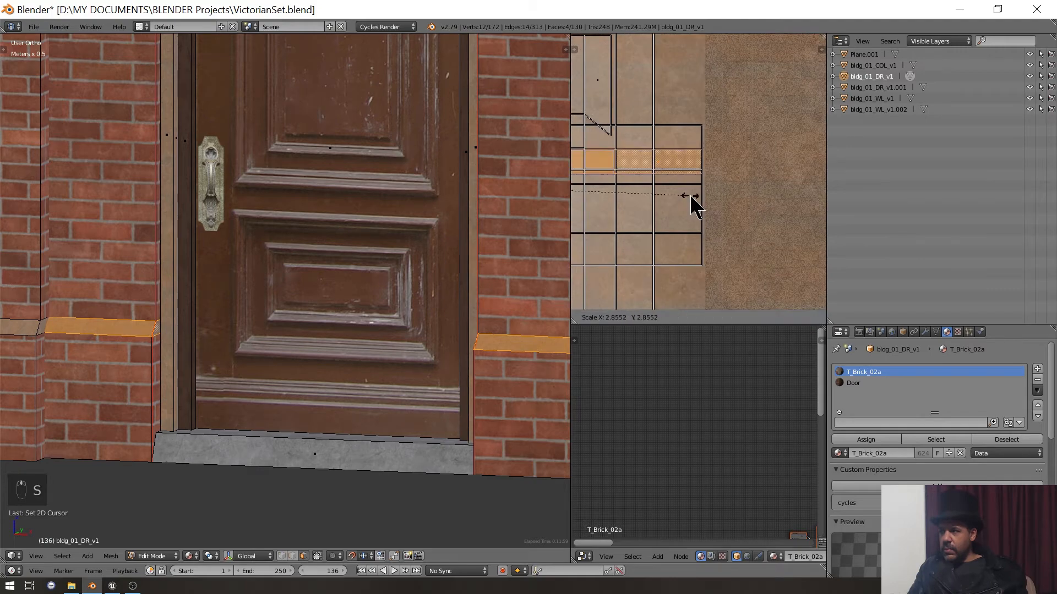
click(689, 193)
- Inspect the stone-textured ledge beside the door and leave mesh editing
scroll(689, 194, down, 1)
scroll(693, 203, down, 1)
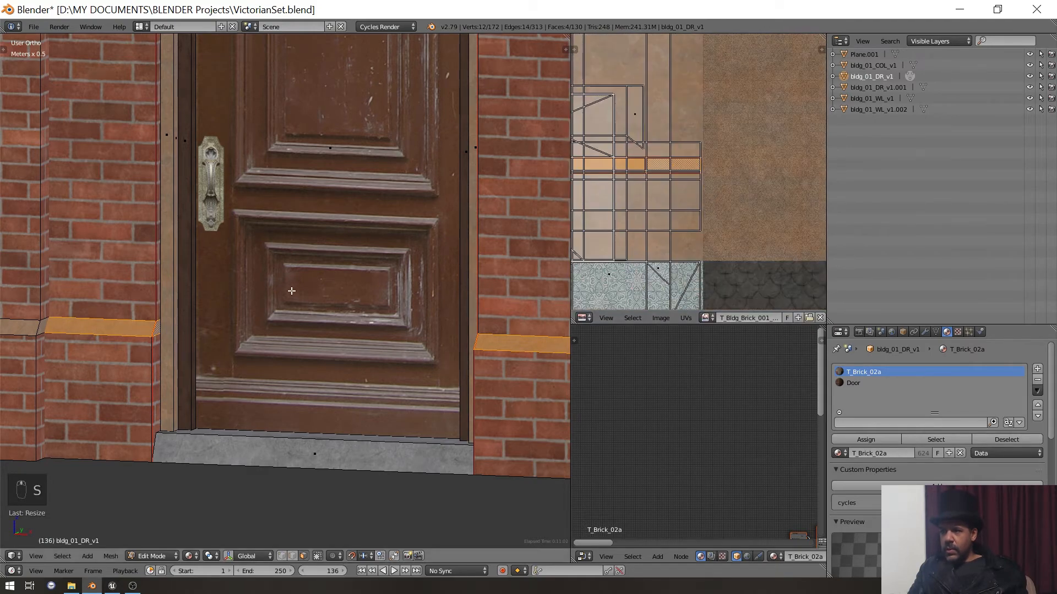
scroll(393, 309, up, 7)
scroll(393, 309, down, 6)
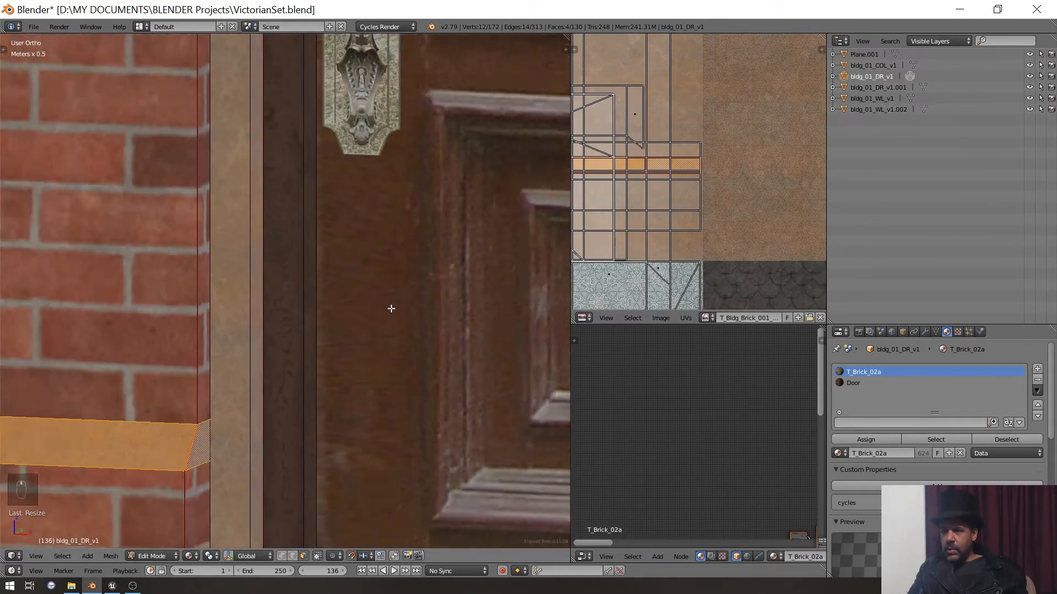
scroll(653, 229, down, 3)
key(Tab)
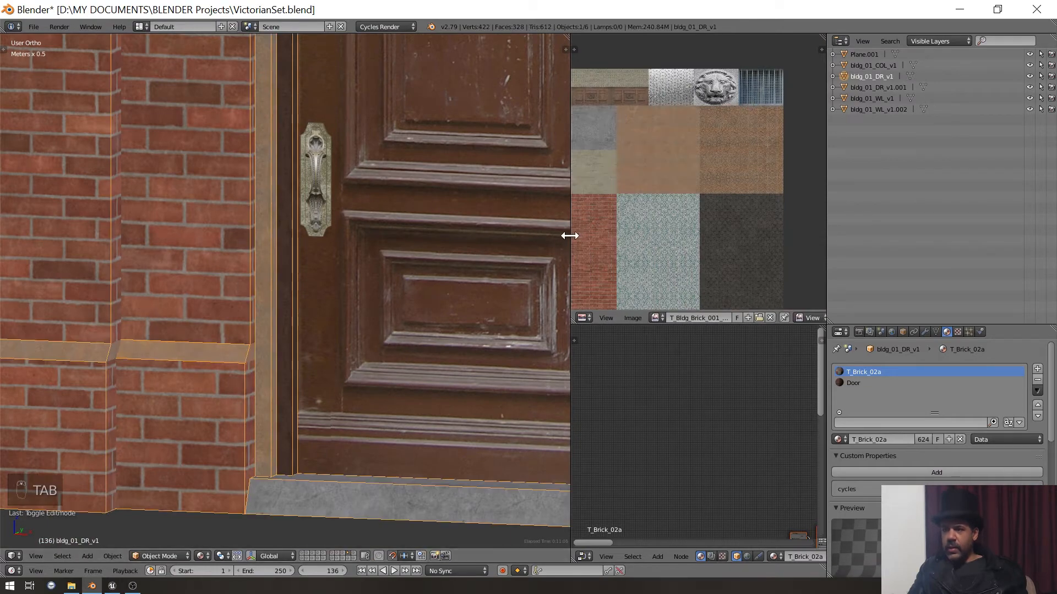
- Widen the 3D viewport, view both brick walls, and open the door wall's object name for editing
drag(568, 237, 642, 231)
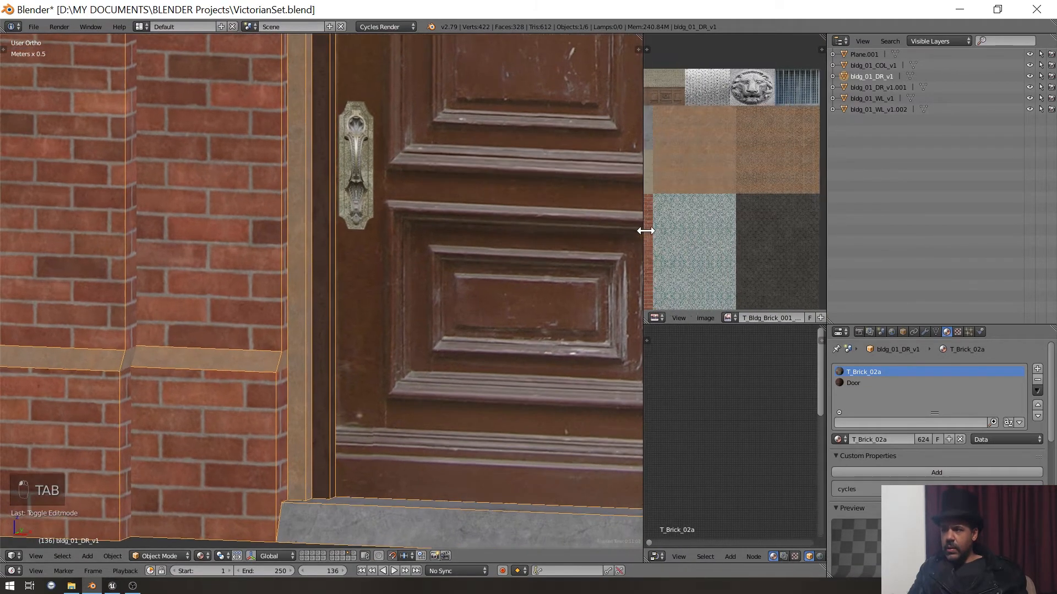
scroll(527, 260, down, 6)
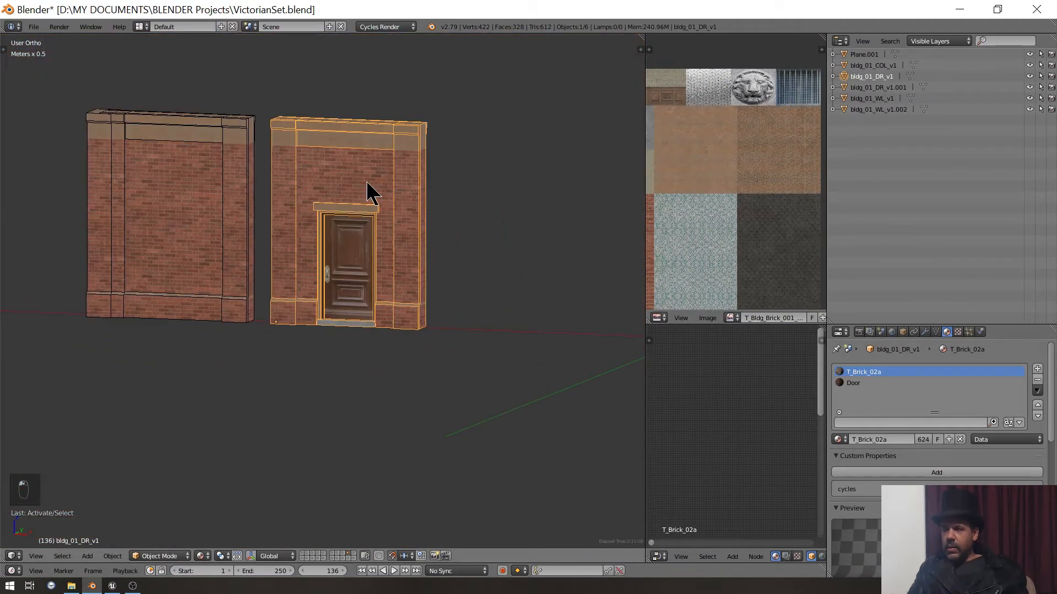
double_click(868, 77)
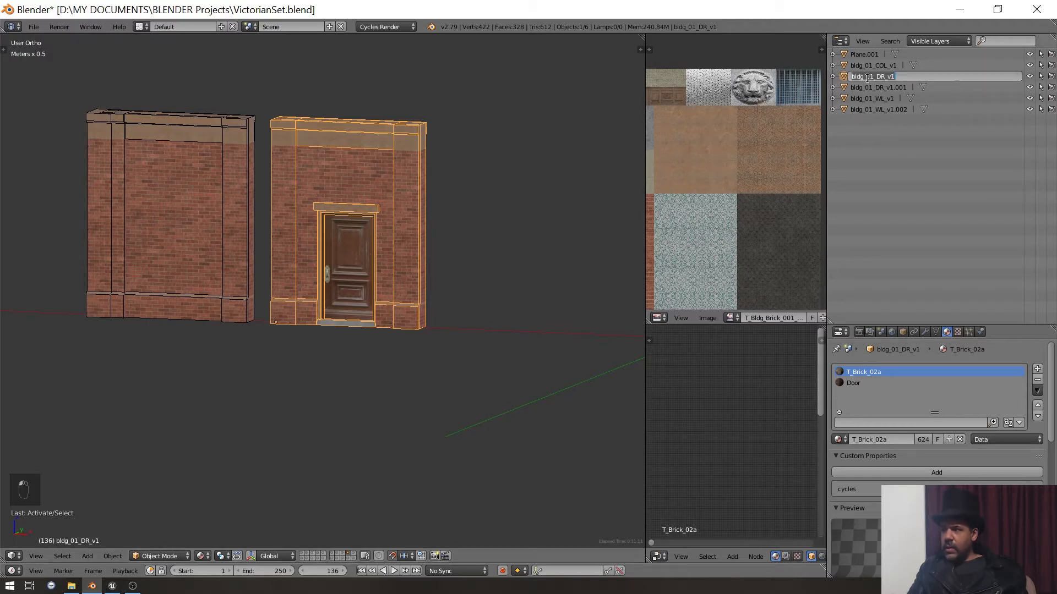
- Reset the 3D cursor to the origin with all set pieces framed, and select the original door wall
key(Tab)
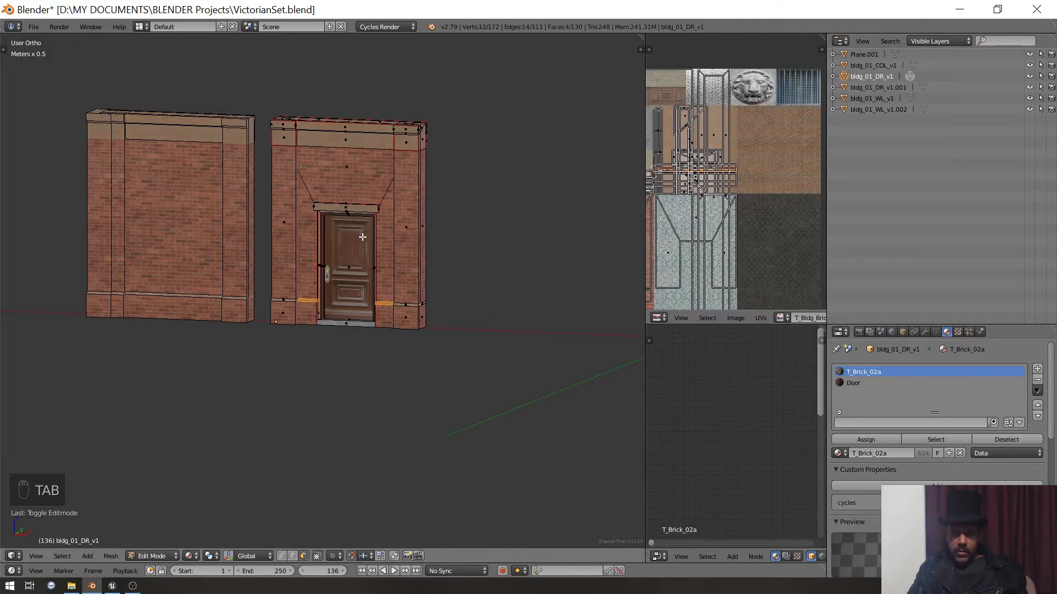
key(shift+c)
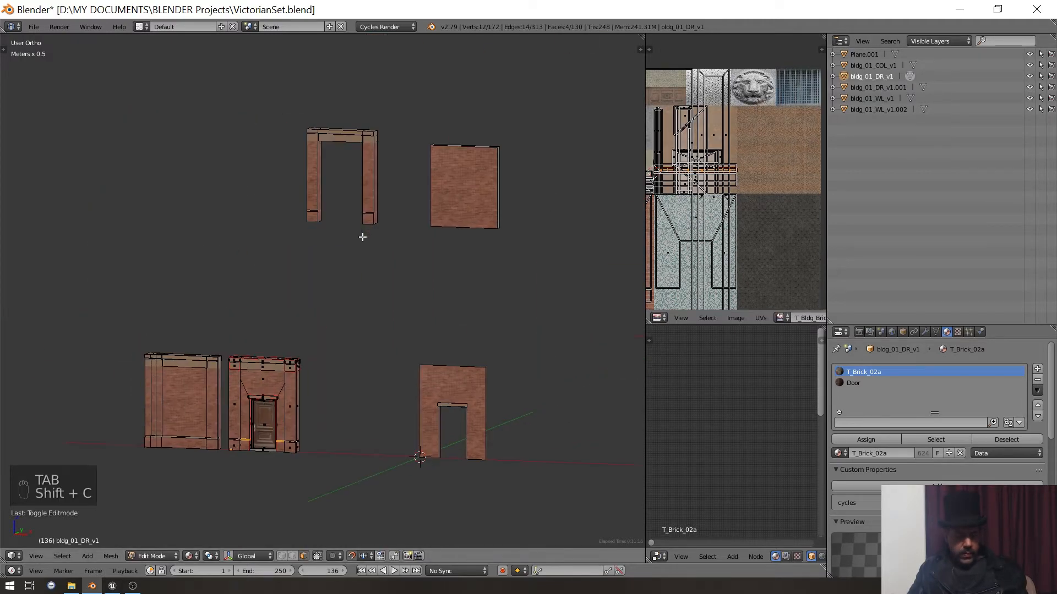
key(Tab)
right_click(259, 382)
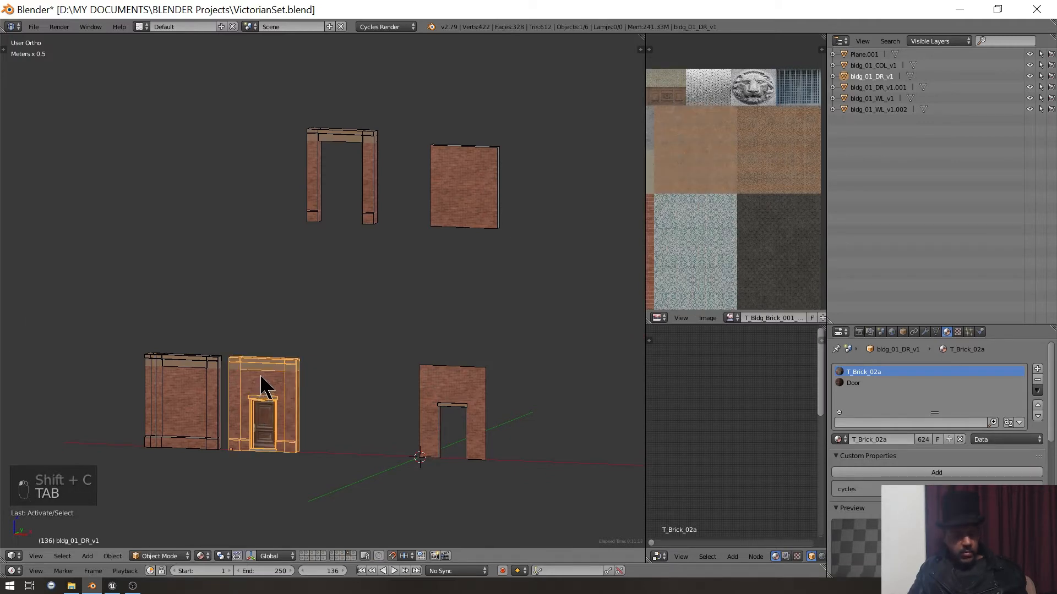
- Snap the original door wall to the 3D cursor at the origin and export it as FBX over bldg_01_DR_v1.fbx
key(shift+s)
click(266, 385)
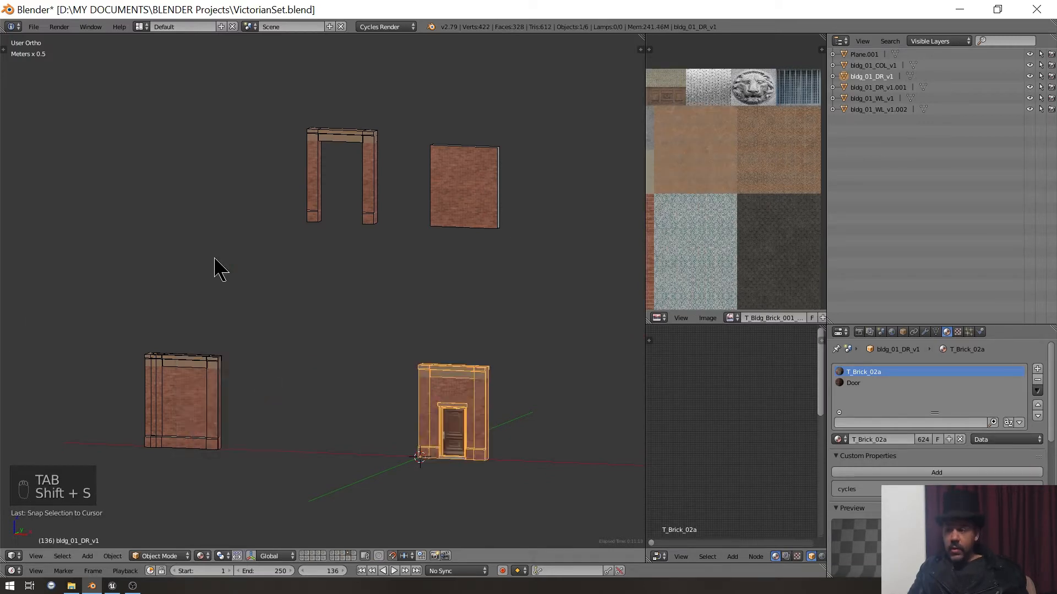
click(33, 27)
mouse_move(66, 247)
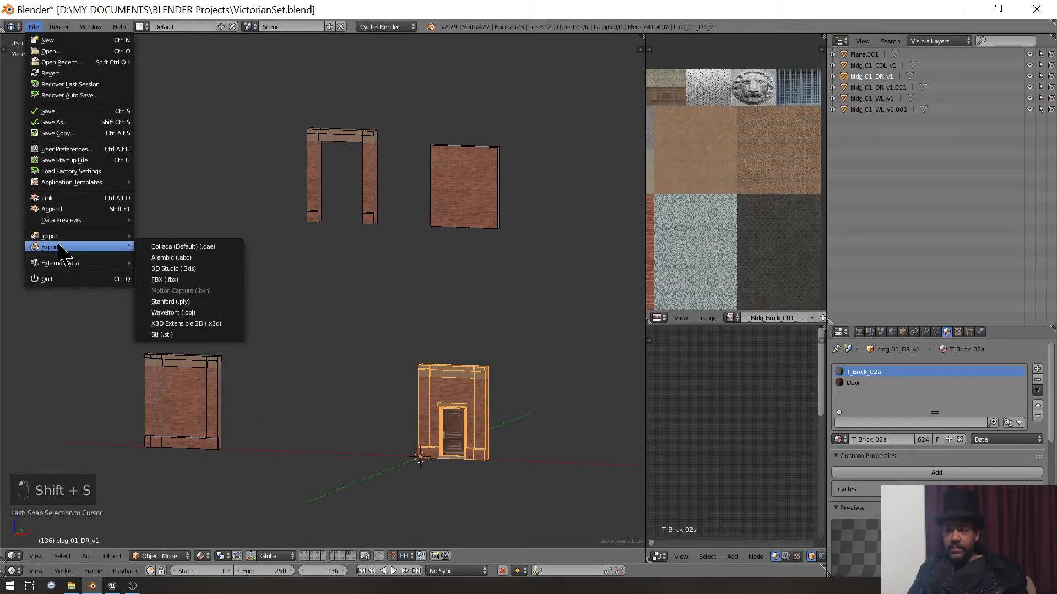
click(172, 283)
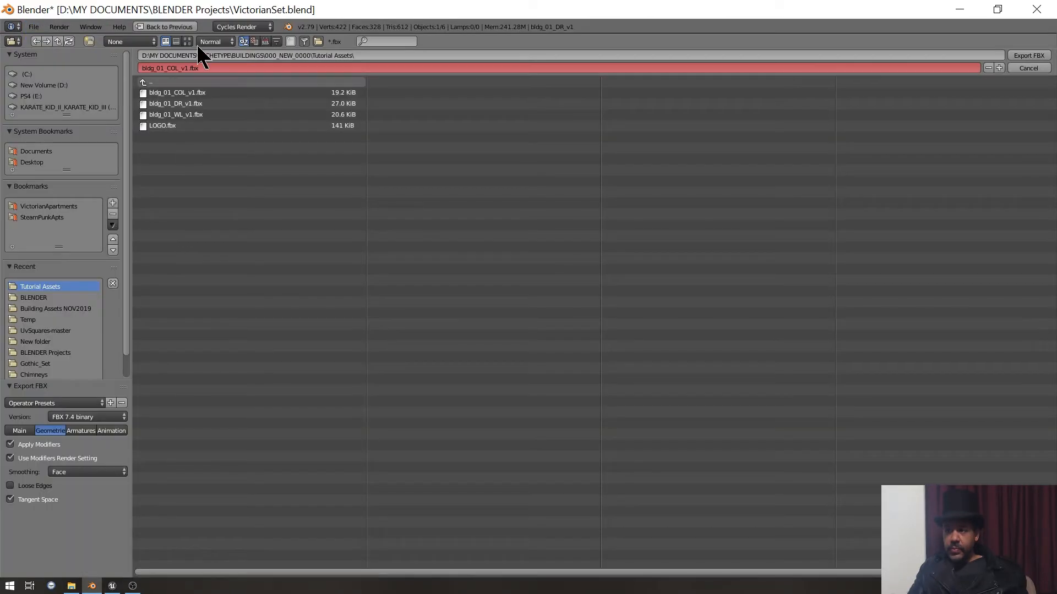
double_click(198, 105)
- Move the exported door wall back beside the plain wall, away from the stripped doorway at the origin
key(KP_1)
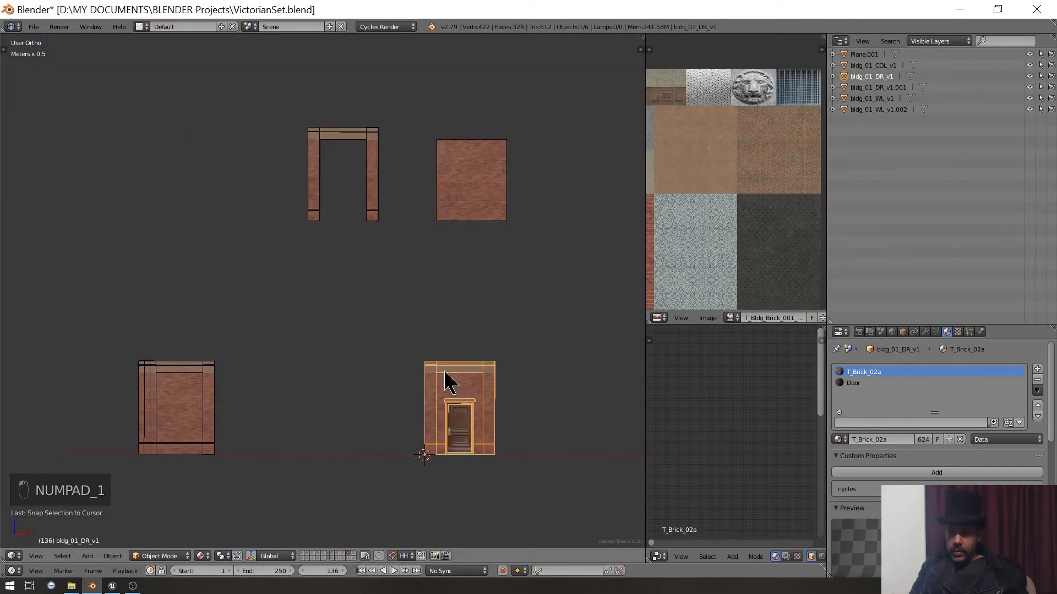
key(g)
click(251, 332)
scroll(382, 389, up, 3)
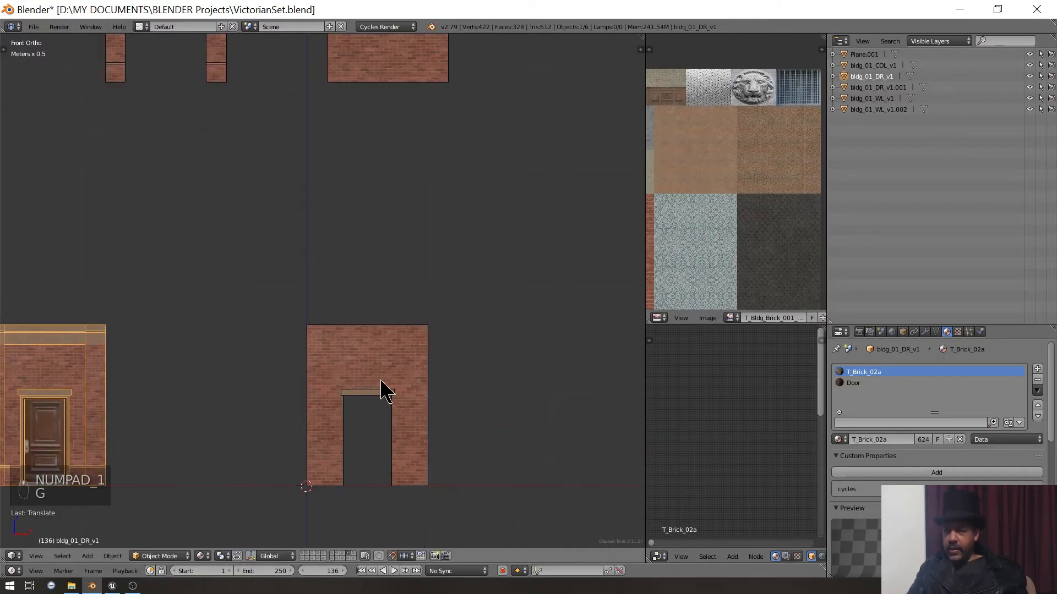
- Open the stripped brick doorway for mesh editing and frame the lower part of its jambs
right_click(382, 389)
key(Tab)
scroll(382, 302, up, 5)
middle_drag(306, 365, 321, 321)
scroll(322, 324, up, 2)
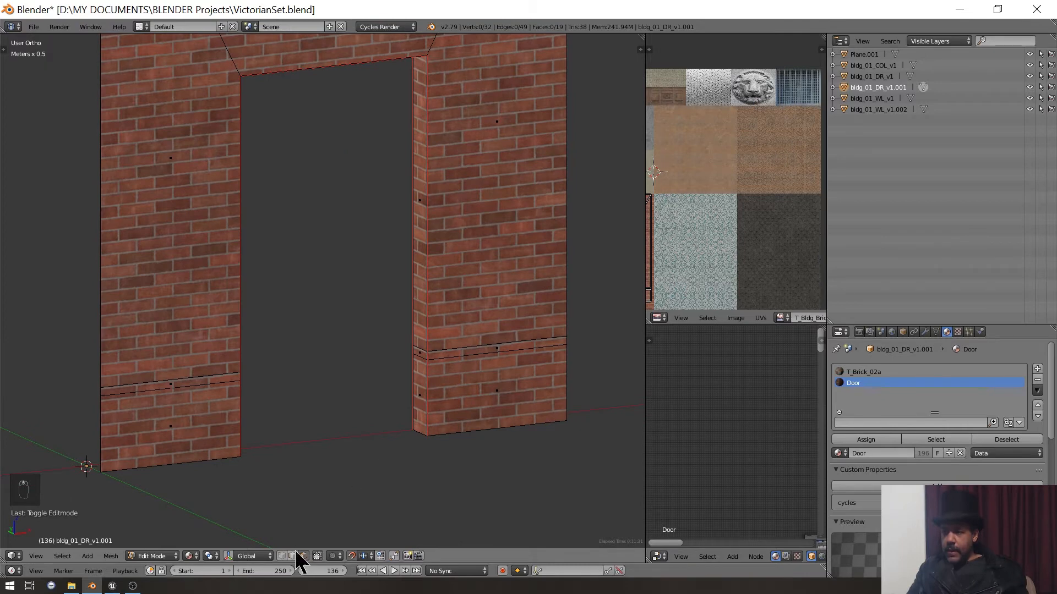
middle_drag(391, 400, 297, 394)
right_click(298, 401)
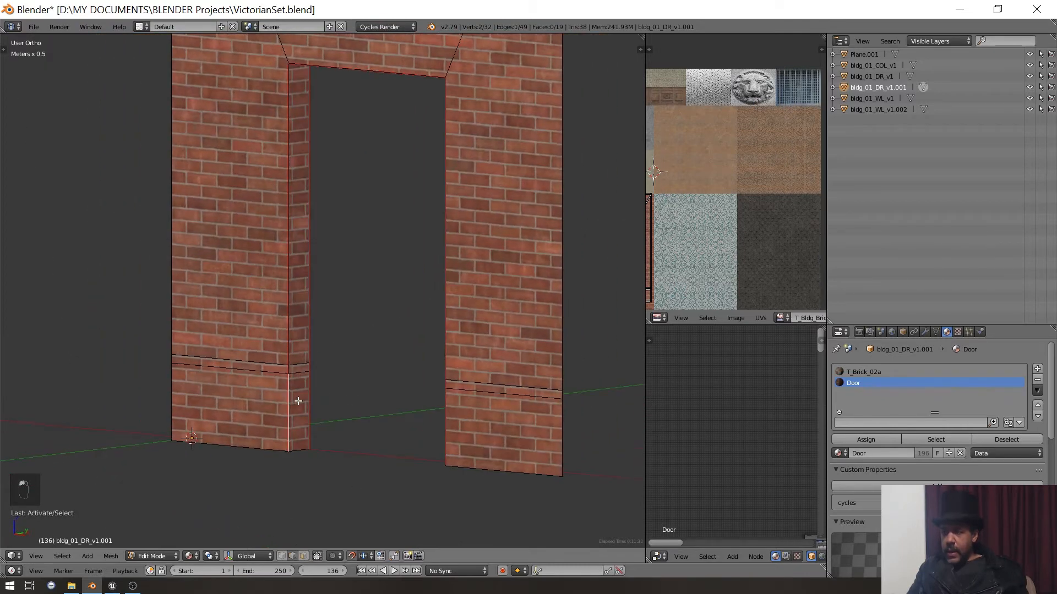
- Switch to face selection and display the doorway in solid shading without the brick texture
click(304, 556)
middle_drag(307, 484, 318, 452)
key(z)
key(z)
key(z)
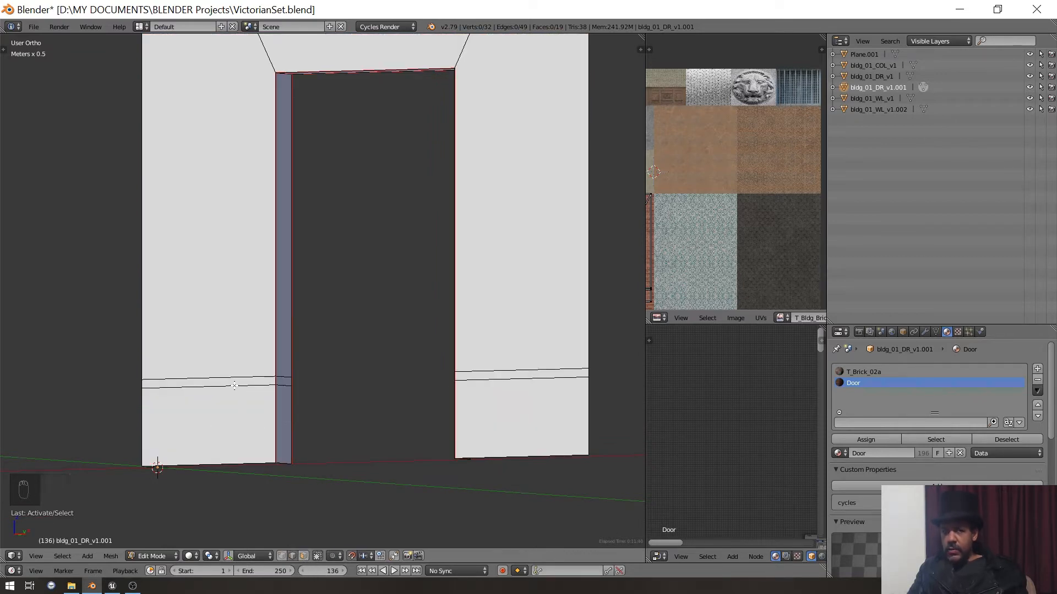
middle_drag(321, 395, 319, 440)
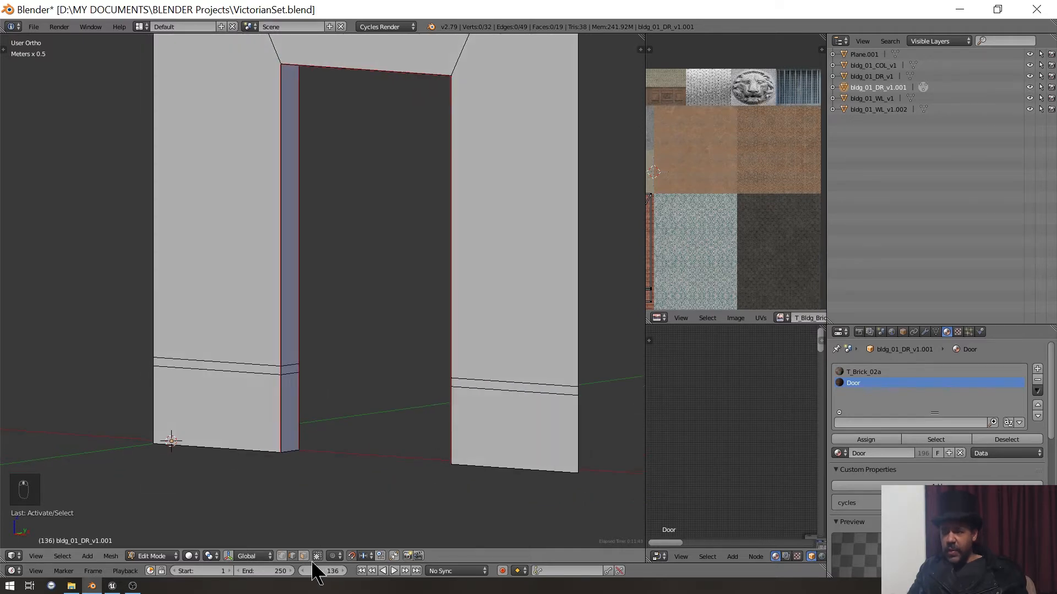
- Select the base and ledge-height faces on both inner jambs and fill between them with Bridge Edge Loops
right_click(290, 404)
shift+right_click(290, 371)
middle_drag(290, 372, 441, 383)
shift+right_click(339, 370)
shift+right_click(337, 361)
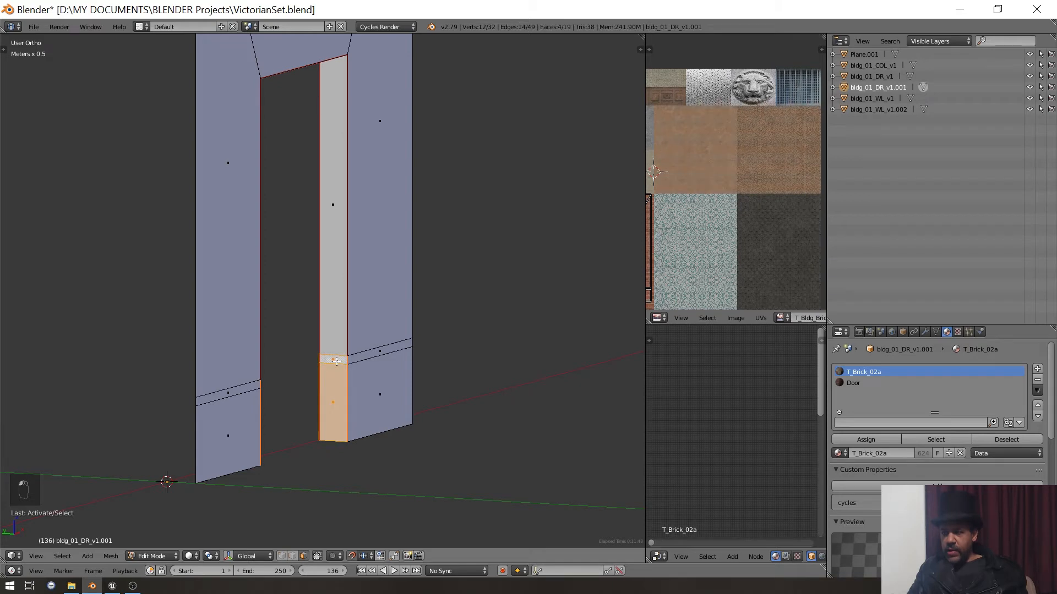
key(w)
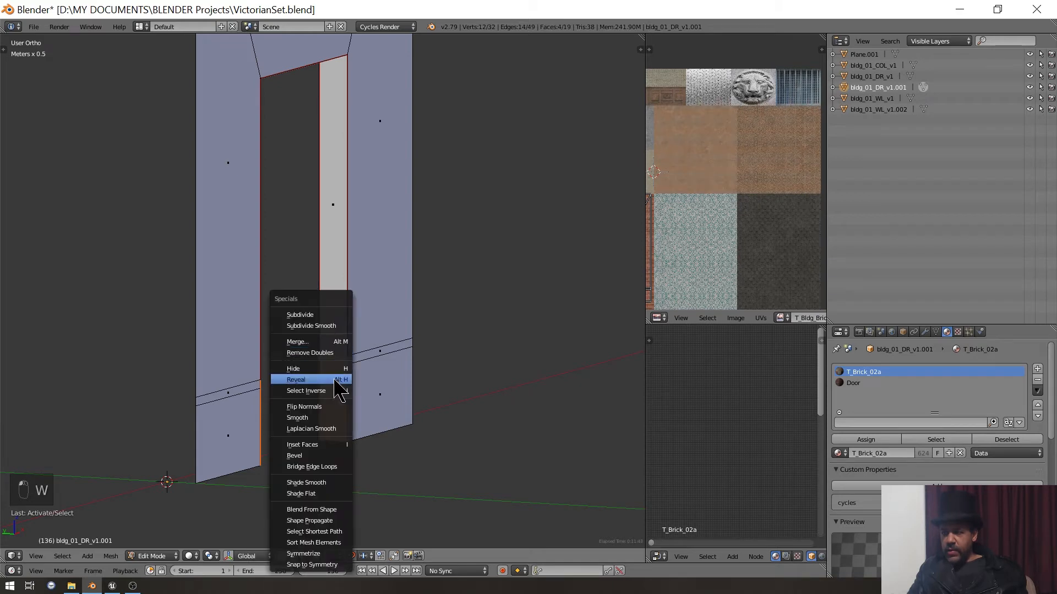
click(333, 468)
middle_drag(325, 441, 300, 404)
key(a)
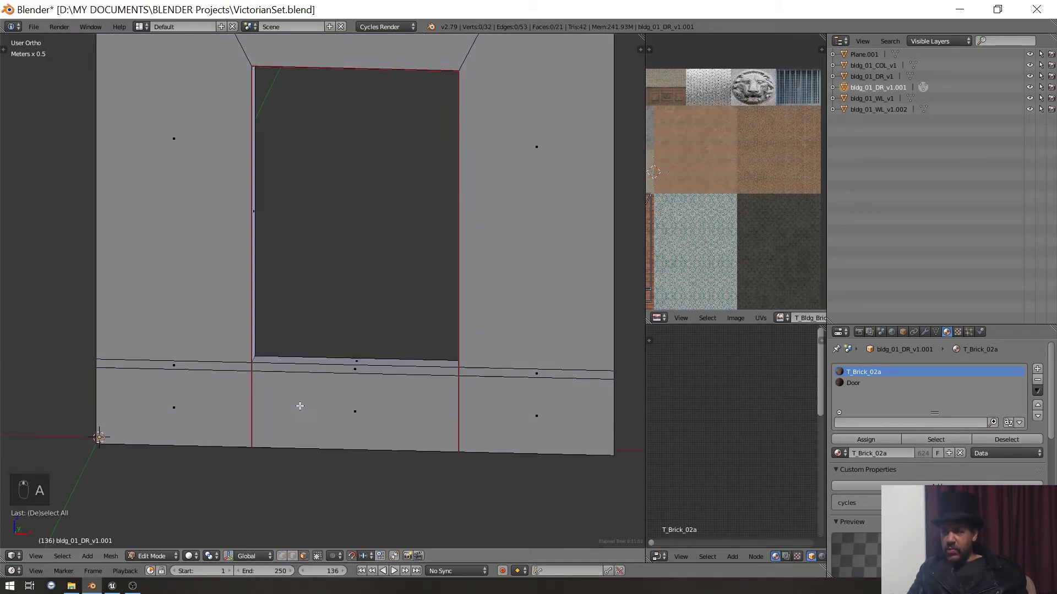
key(l)
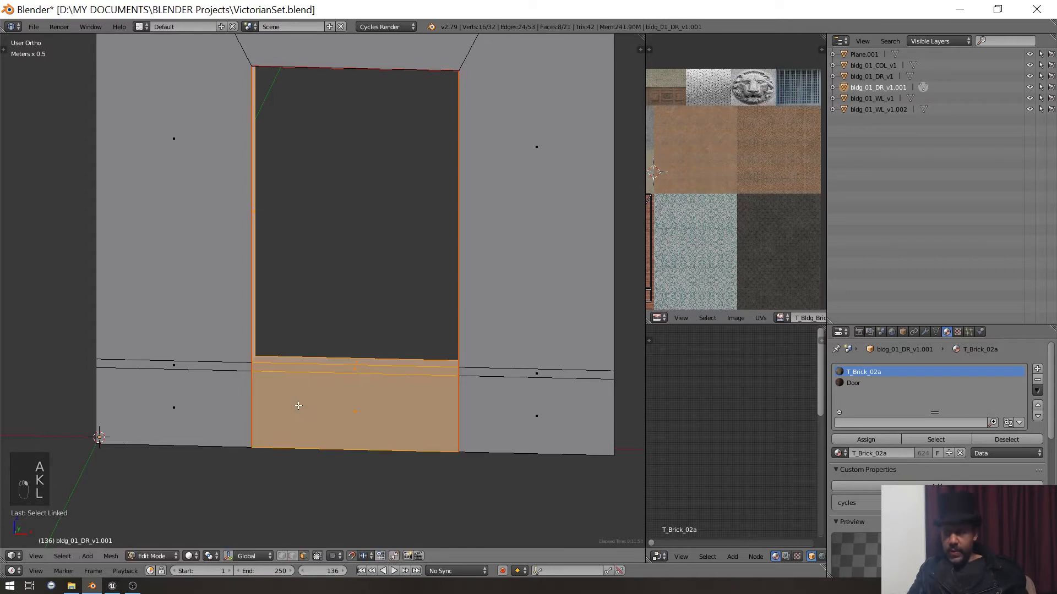
key(g)
right_click(308, 403)
key(a)
- Delete the underside face of the new infill beneath the opening
middle_drag(309, 401, 290, 352)
right_click(285, 475)
middle_drag(285, 475, 395, 528)
key(x)
click(218, 400)
- Delete the remaining hidden faces behind the infill beneath the opening
scroll(217, 493, down, 5)
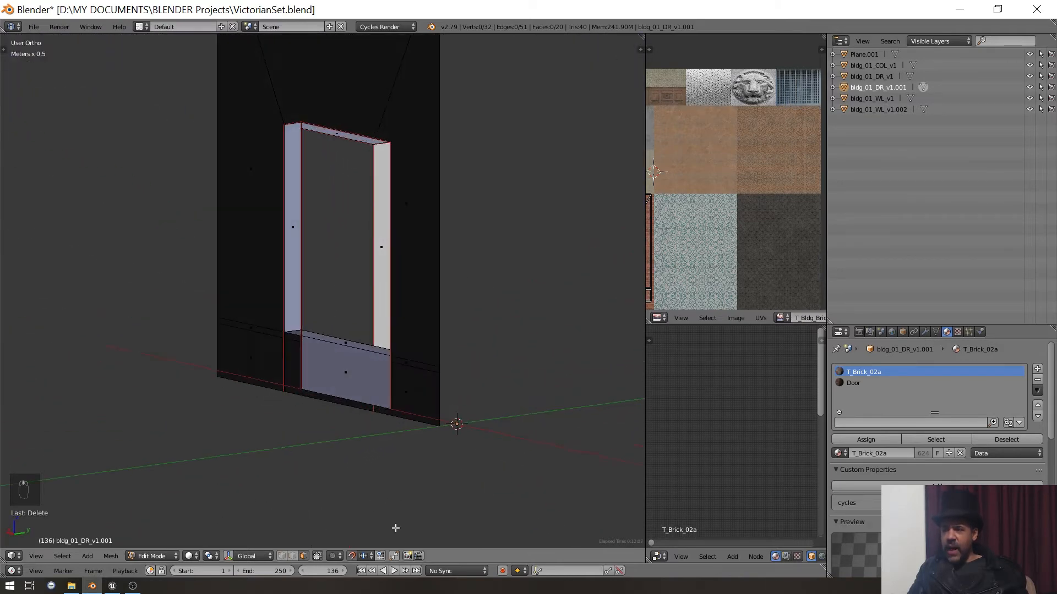
right_click(332, 369)
key(x)
click(333, 365)
middle_drag(333, 365, 181, 490)
scroll(318, 378, up, 4)
right_click(295, 471)
key(x)
click(294, 472)
right_click(299, 416)
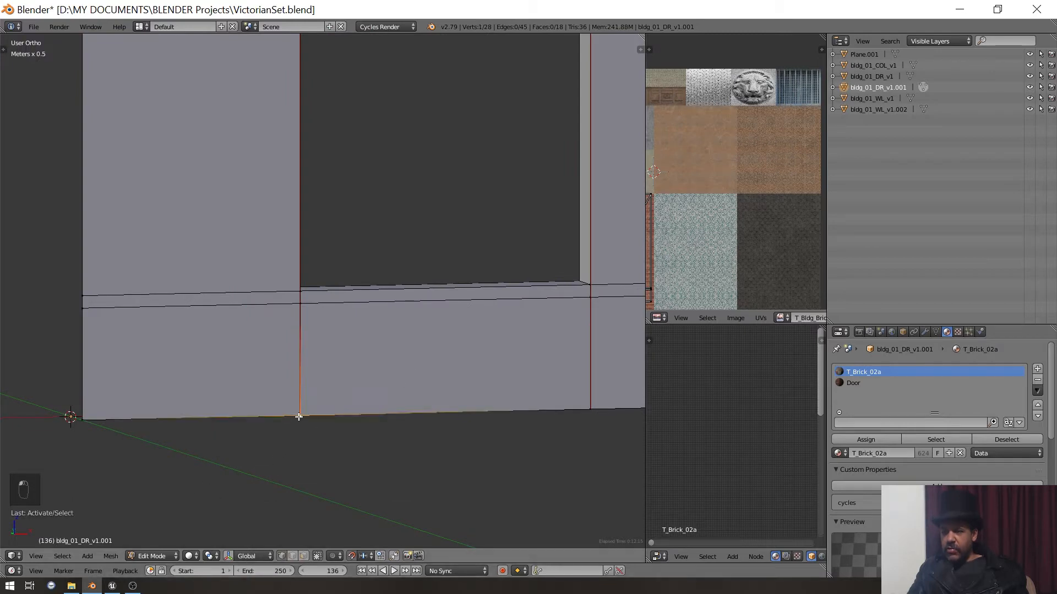
shift+right_click(76, 425)
key(w)
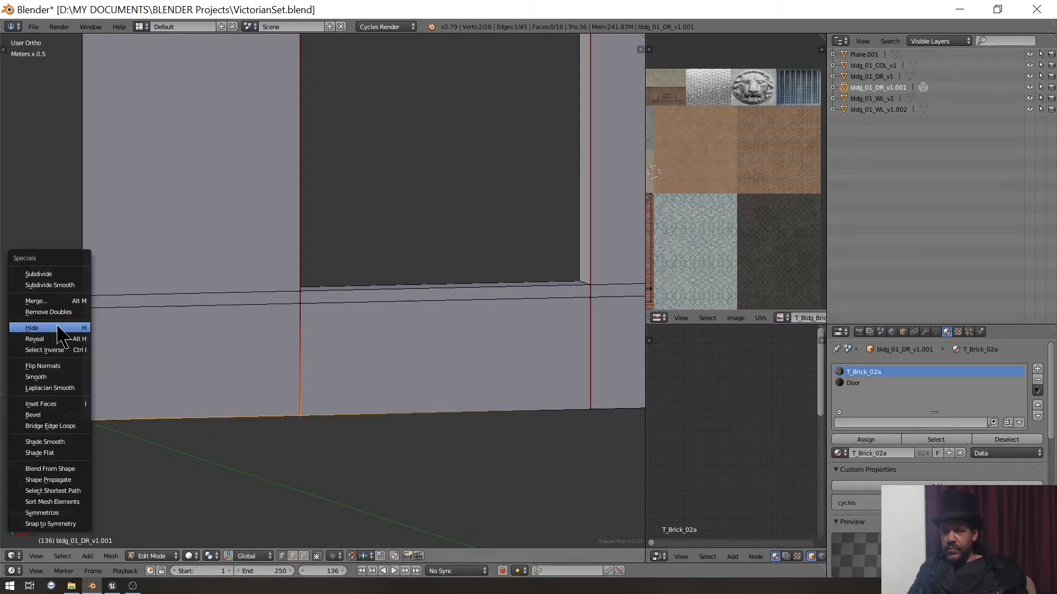
click(347, 325)
key(a)
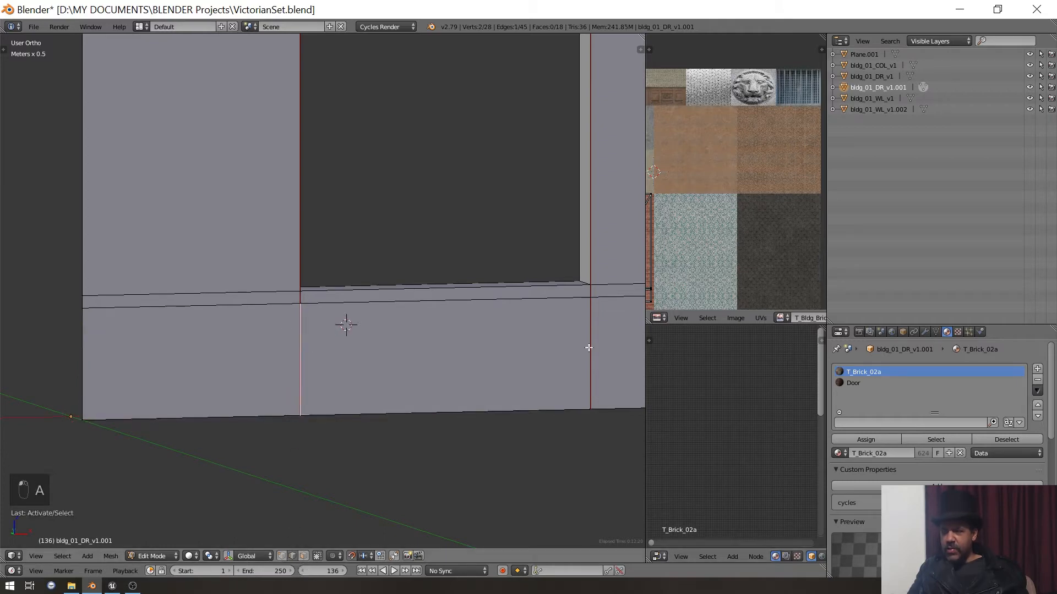
- Clear the seams from the two vertical base edges beneath the window opening
shift+right_click(586, 318)
key(ctrl+e)
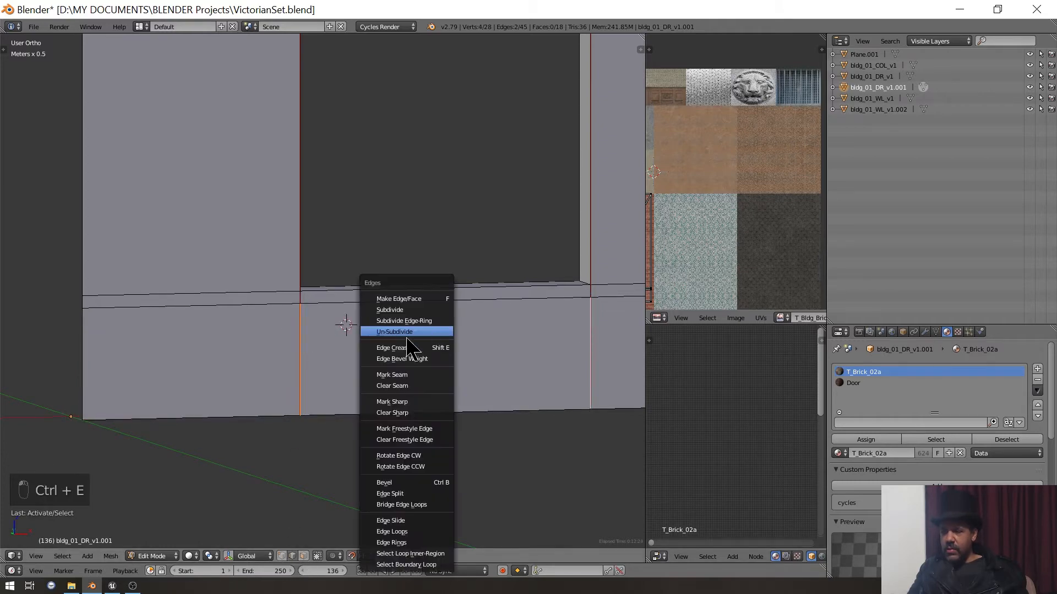
click(410, 387)
scroll(420, 370, up, 2)
key(a)
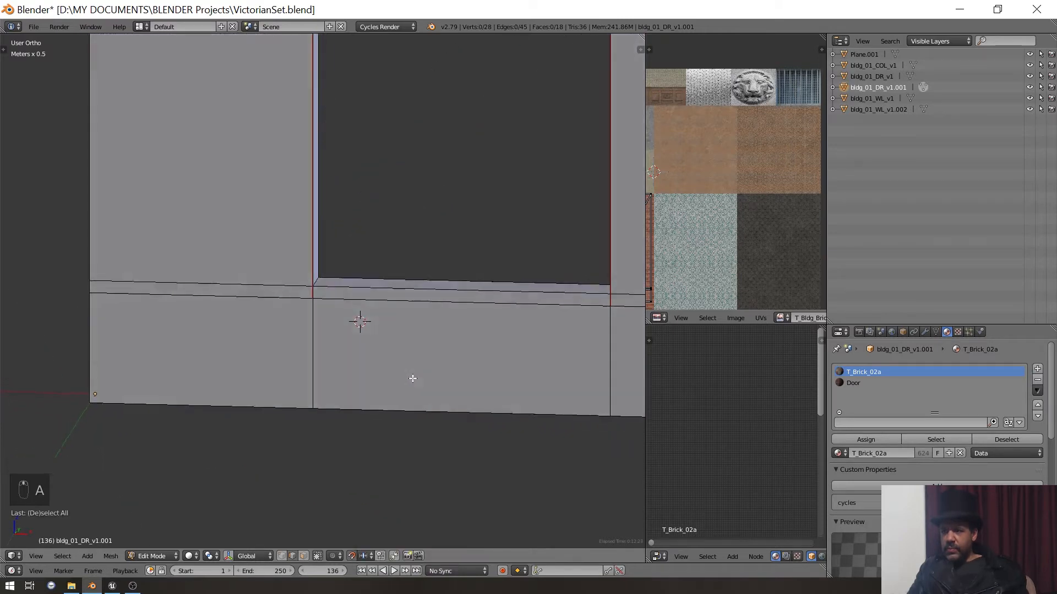
- Clear the seams on the two short ledge-strip edges and mark a seam along the sill's front edge
middle_drag(412, 379, 412, 381)
right_click(391, 286)
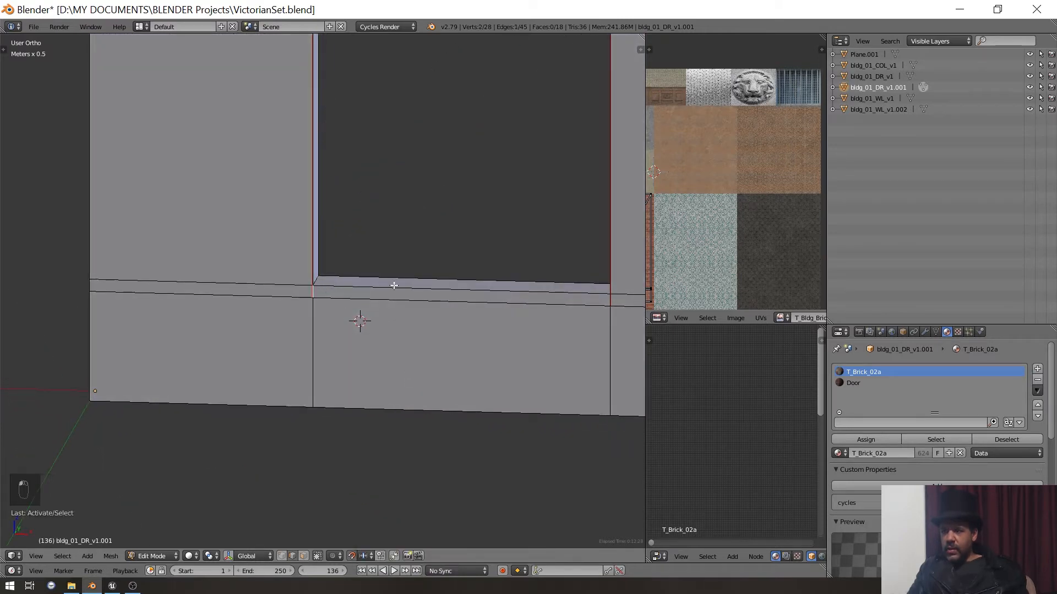
key(ctrl+e)
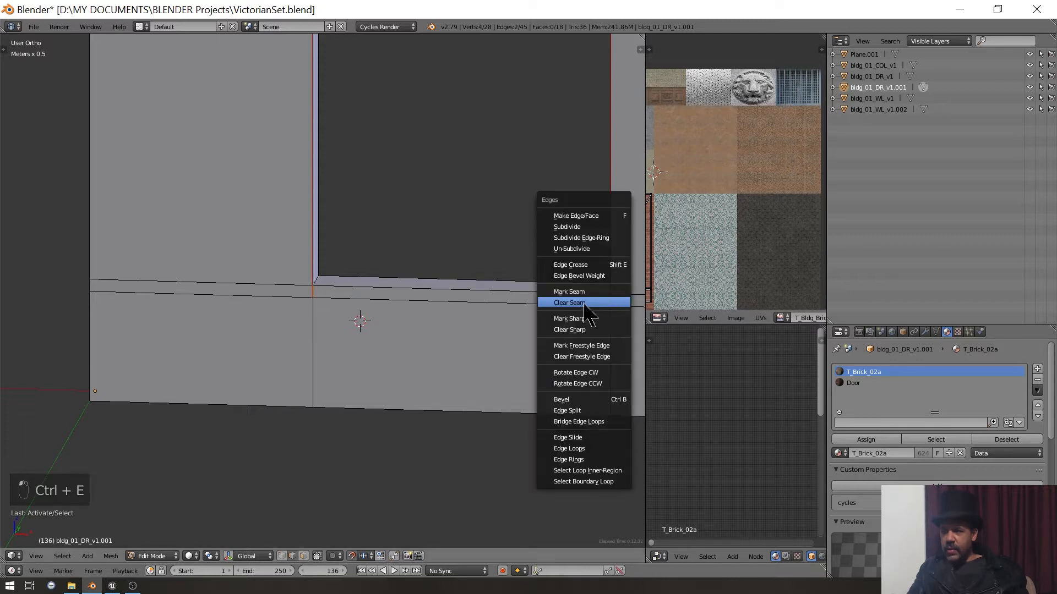
click(597, 302)
right_click(441, 288)
key(ctrl+e)
click(440, 289)
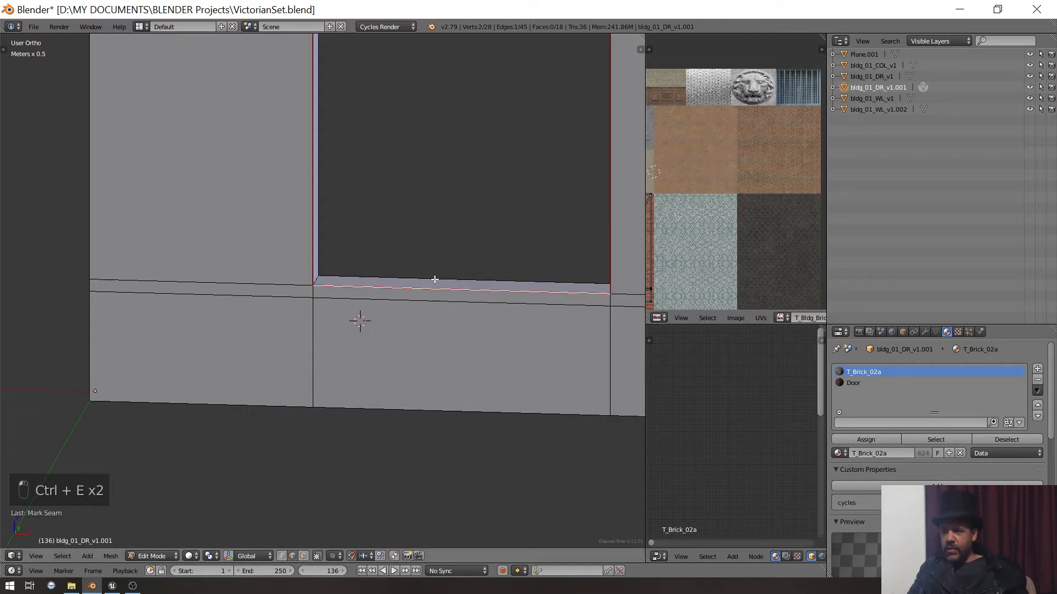
middle_drag(432, 279, 402, 222)
scroll(415, 147, down, 4)
scroll(402, 222, down, 4)
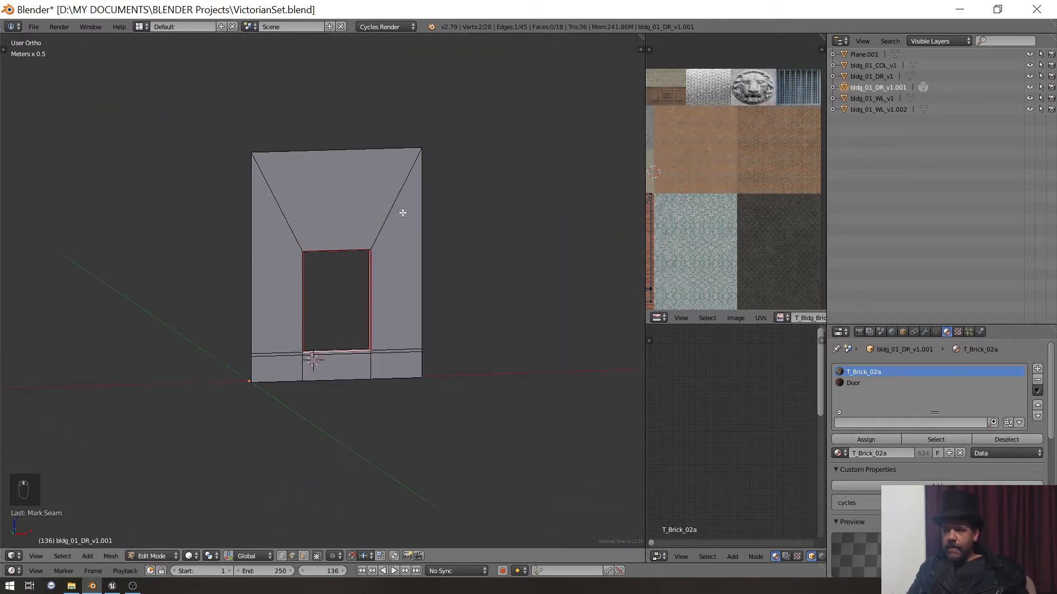
key(KP_1)
scroll(402, 213, down, 4)
ctrl+scroll(389, 193, up, 3)
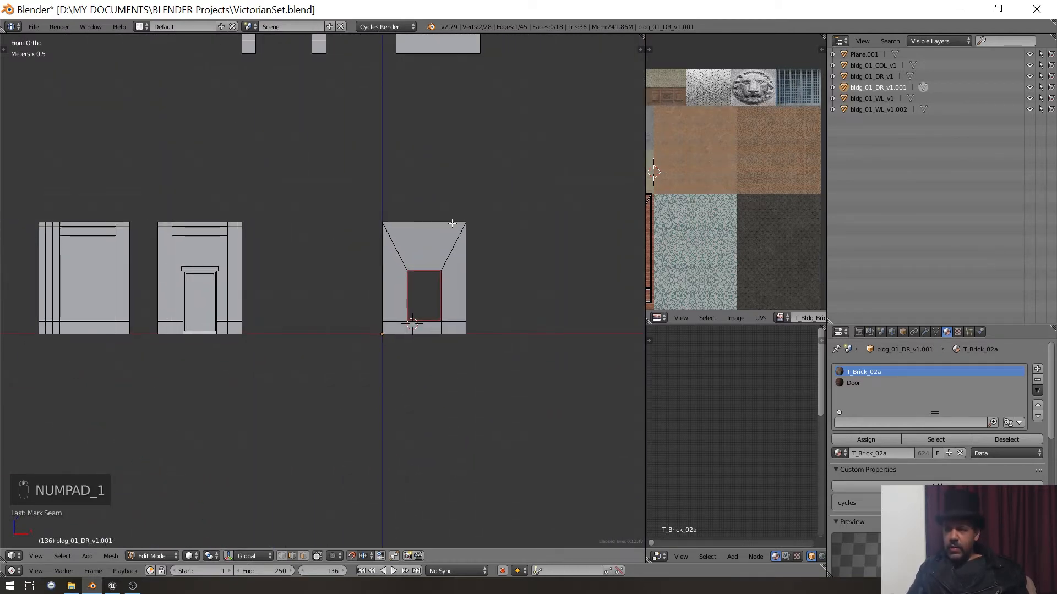
key(Tab)
right_click(425, 237)
key(g)
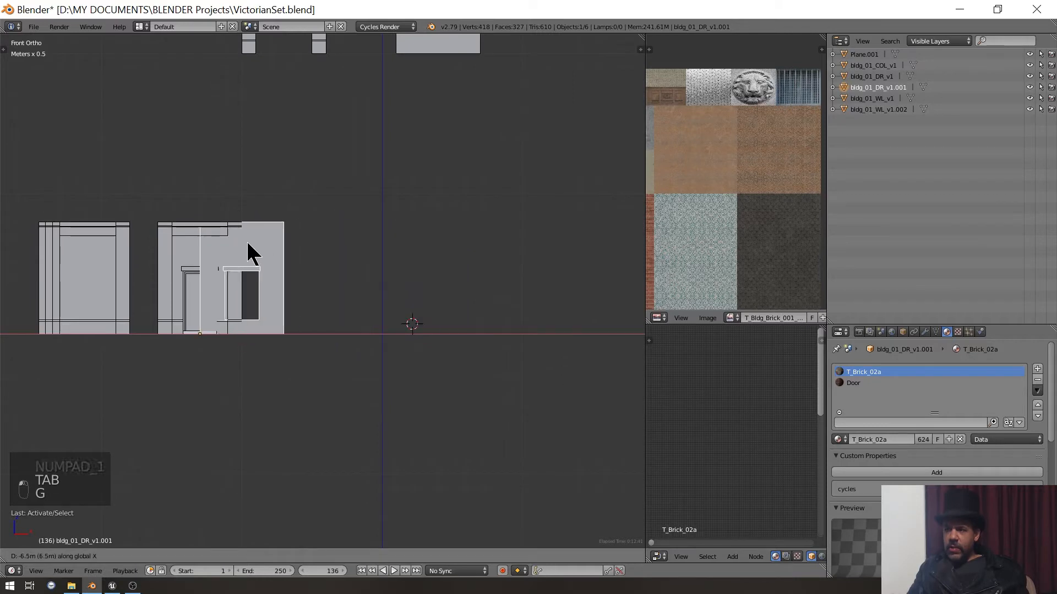
right_click(370, 248)
- Reopen the window wall for mesh editing with face selection and examine the sill and inner sides of the opening
shift+middle_drag(416, 254, 361, 253)
scroll(361, 252, up, 4)
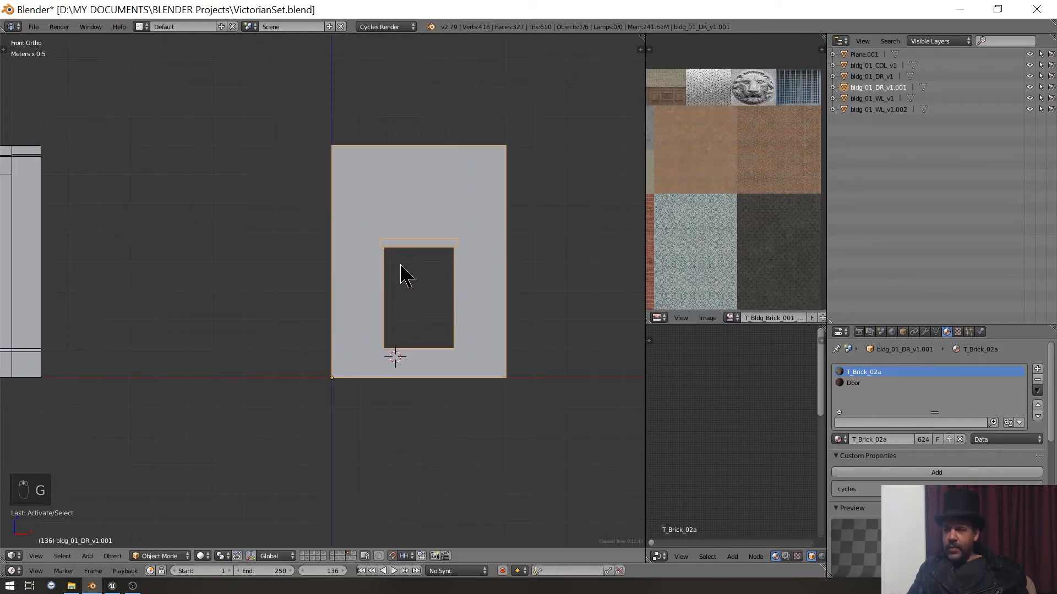
shift+middle_drag(464, 214, 361, 306)
scroll(366, 236, up, 3)
key(Tab)
scroll(351, 287, up, 4)
scroll(352, 288, down, 3)
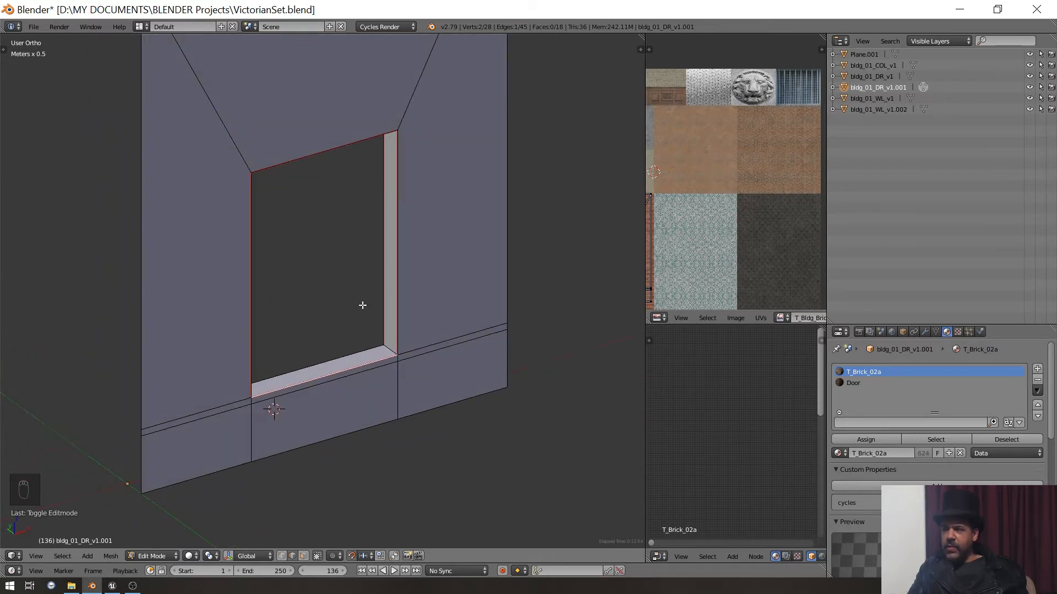
click(303, 555)
middle_drag(374, 430, 385, 412)
scroll(385, 412, up, 3)
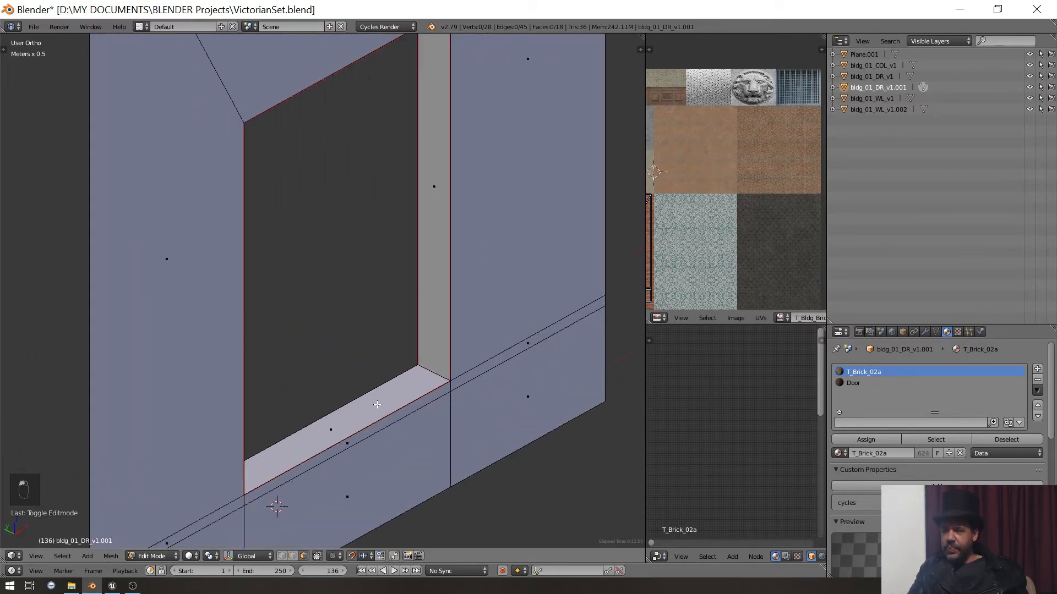
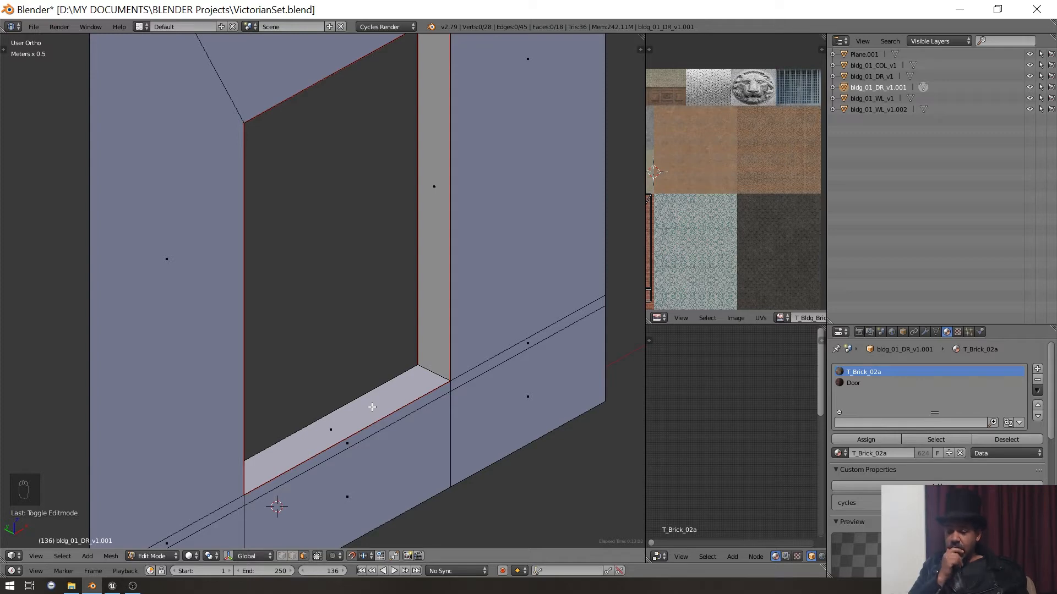
scroll(352, 358, down, 3)
middle_drag(335, 311, 417, 281)
- Show the transform properties and check the Y positions of the opening's rear edge and the wall's front edge
key(n)
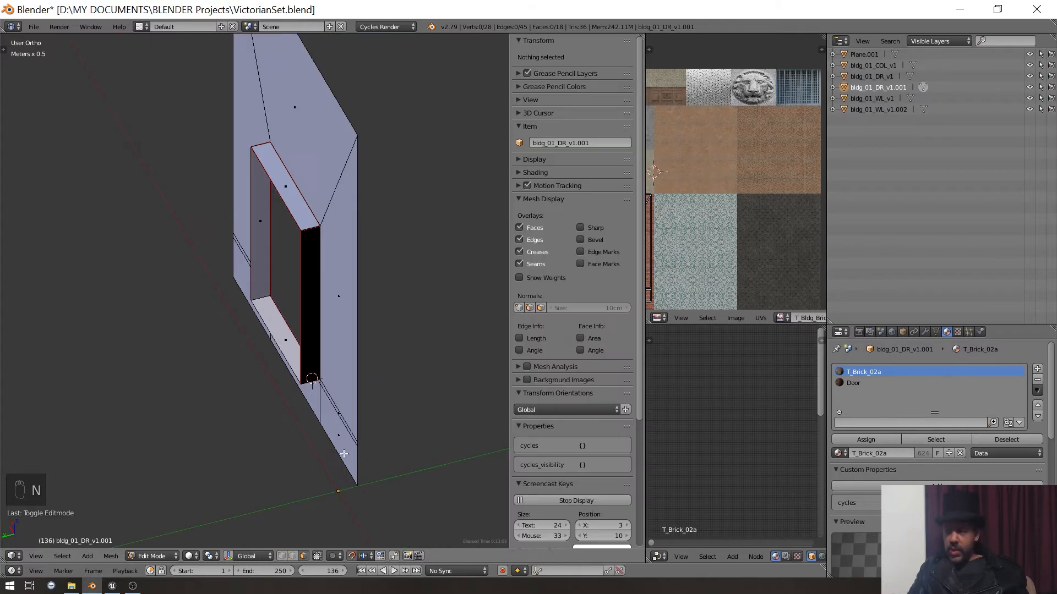
right_click(284, 195)
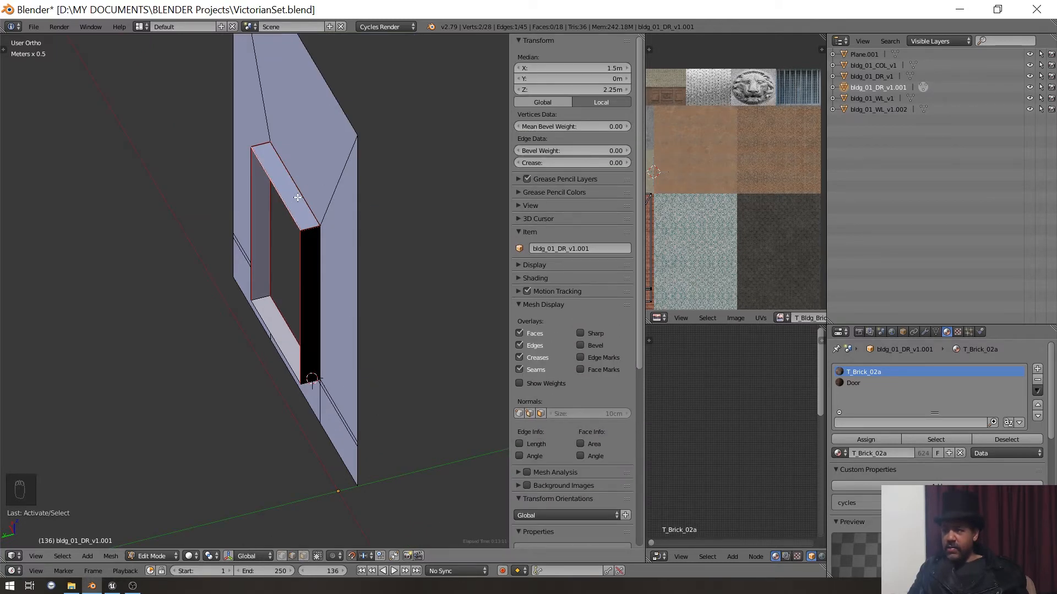
mouse_move(313, 198)
middle_down()
mouse_move(289, 197)
mouse_move(342, 207)
mouse_move(318, 191)
middle_up()
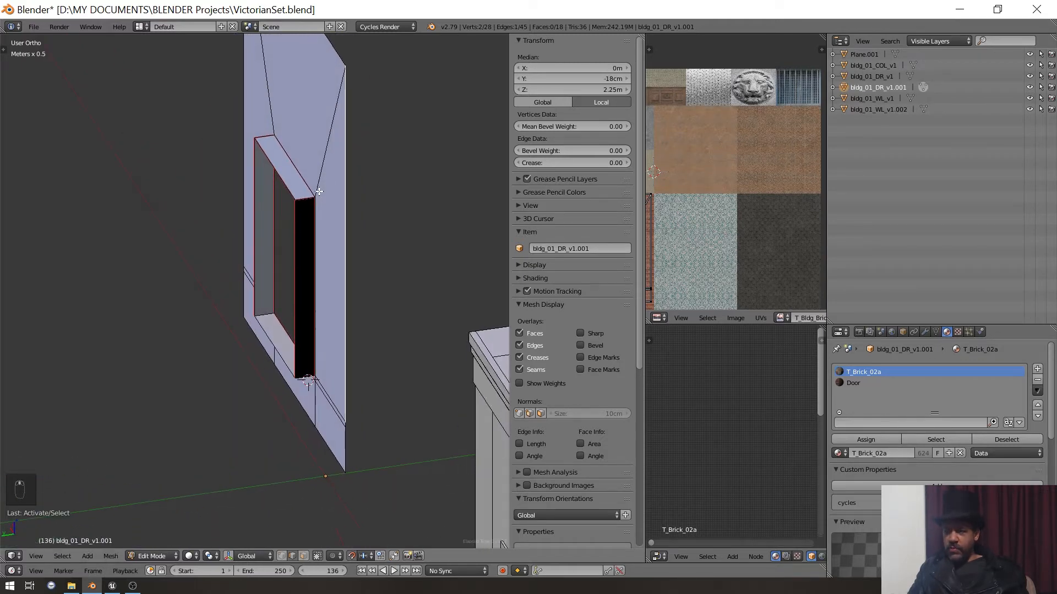
- Extrude the rear edge loop of the window opening and set its median Y to 18 cm
alt+right_click(289, 184)
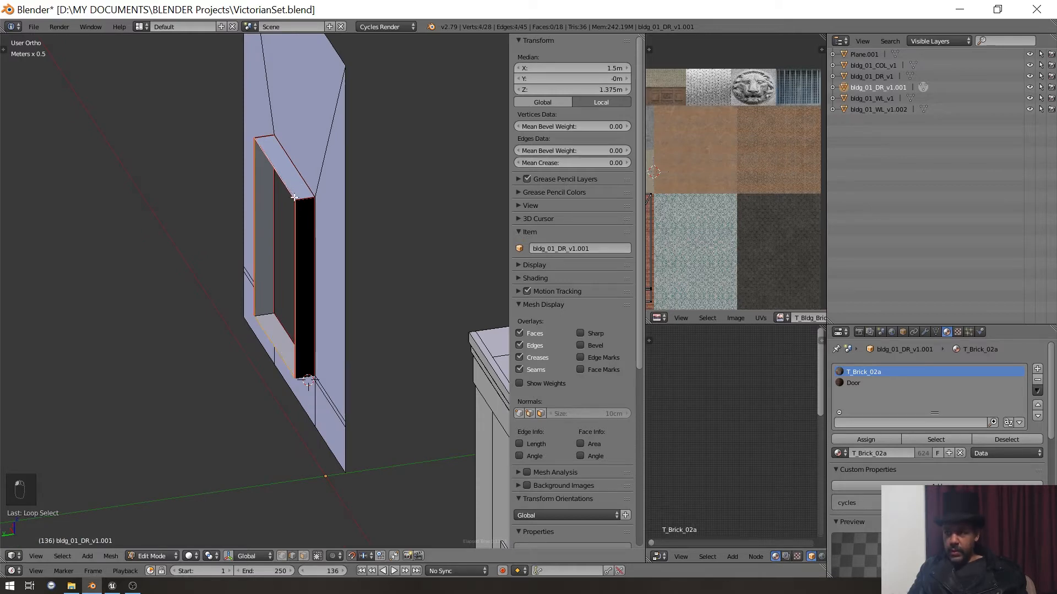
middle_drag(294, 197, 319, 221)
key(e)
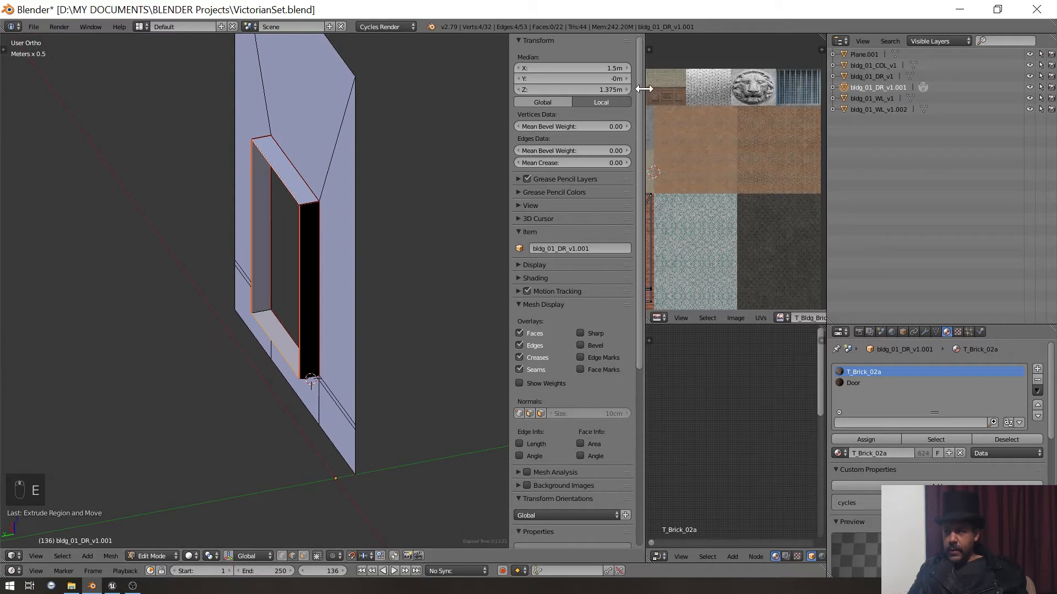
double_click(607, 82)
text(.18)
key(Return)
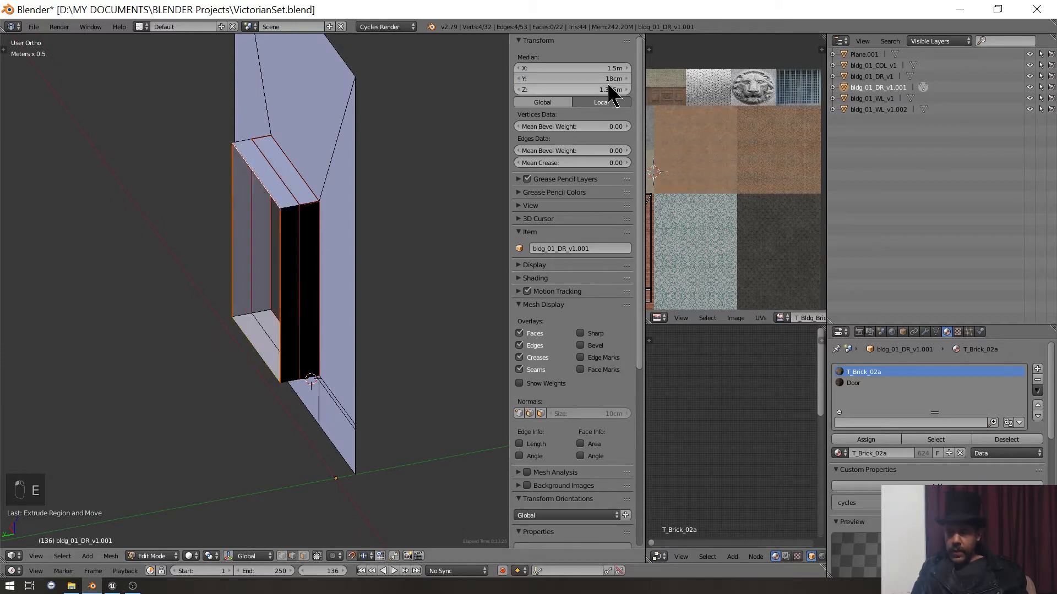
- Examine the extruded window opening's inner sides and sill from the wall's front
middle_drag(325, 168, 180, 125)
scroll(180, 125, up, 3)
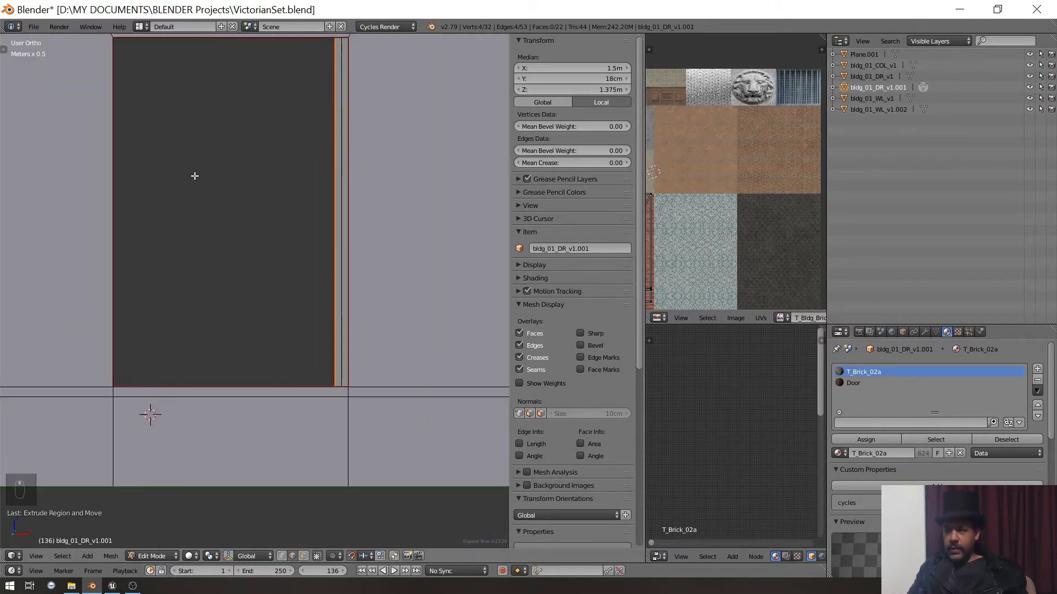
middle_drag(193, 175, 250, 228)
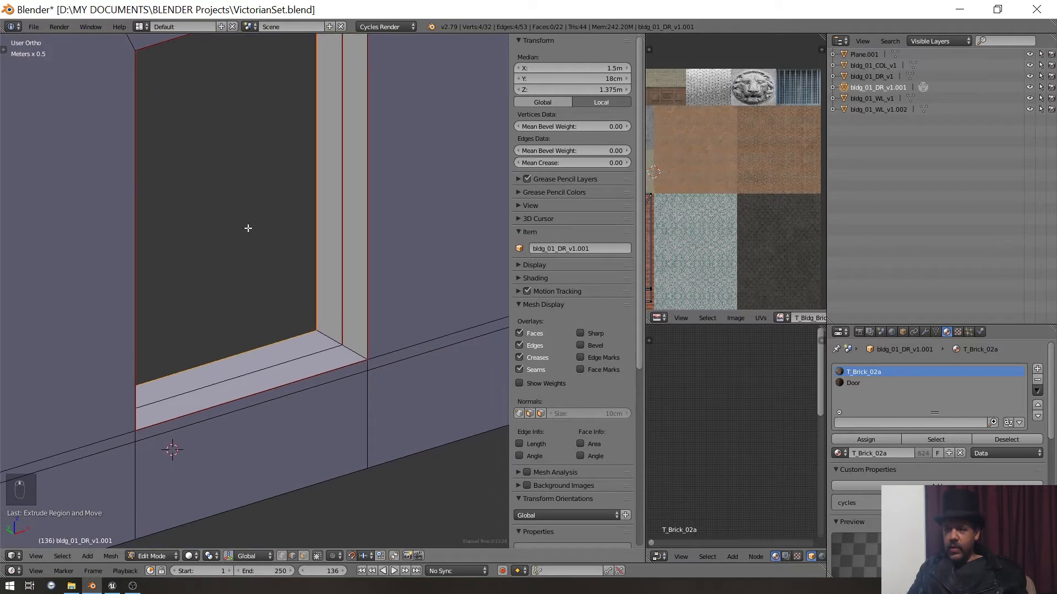
scroll(260, 266, down, 3)
middle_drag(259, 267, 191, 158)
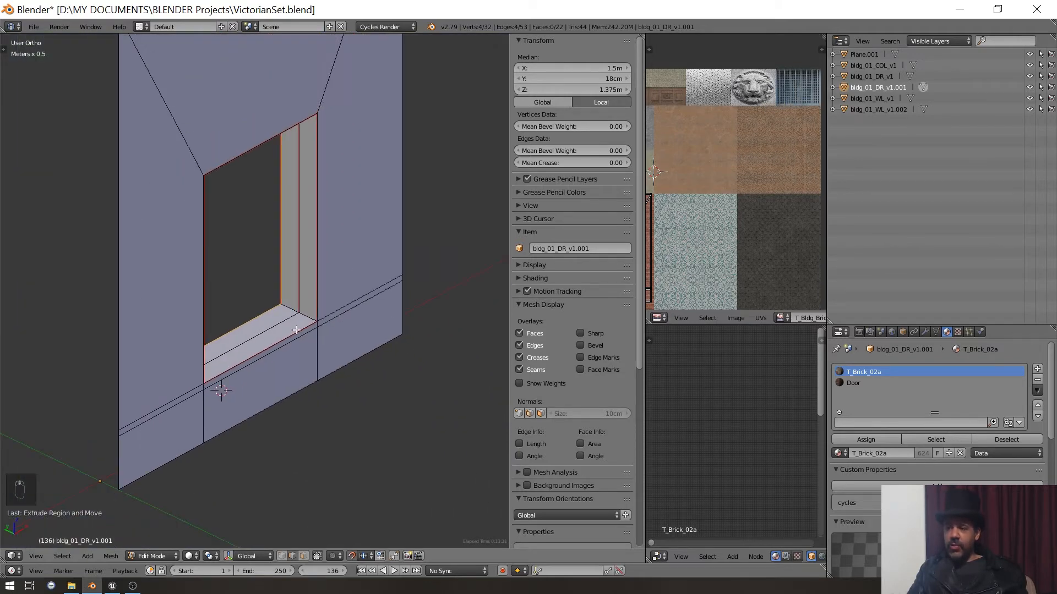
scroll(243, 232, up, 4)
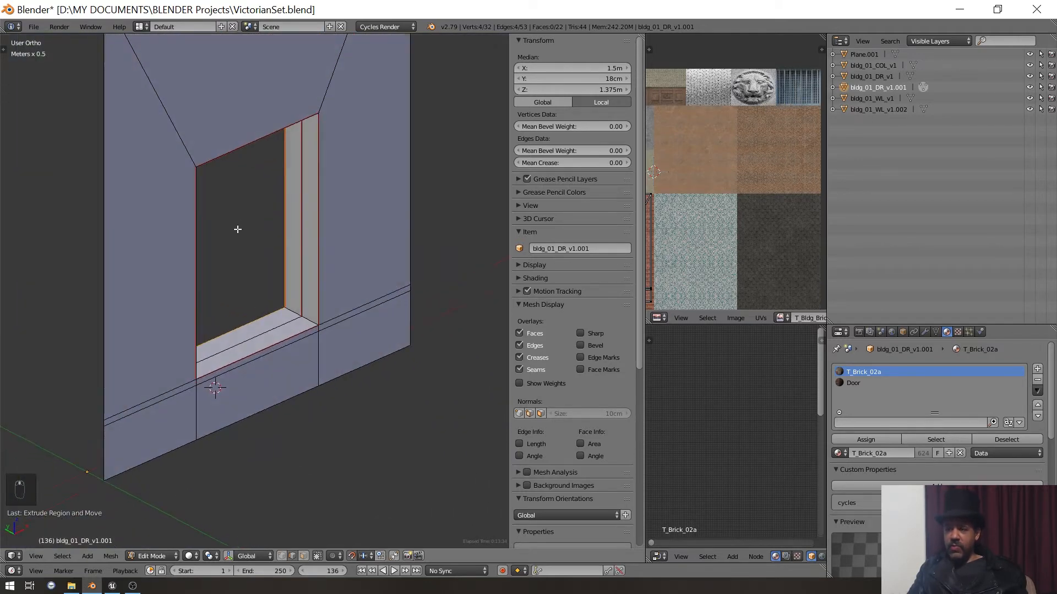
scroll(252, 239, down, 1)
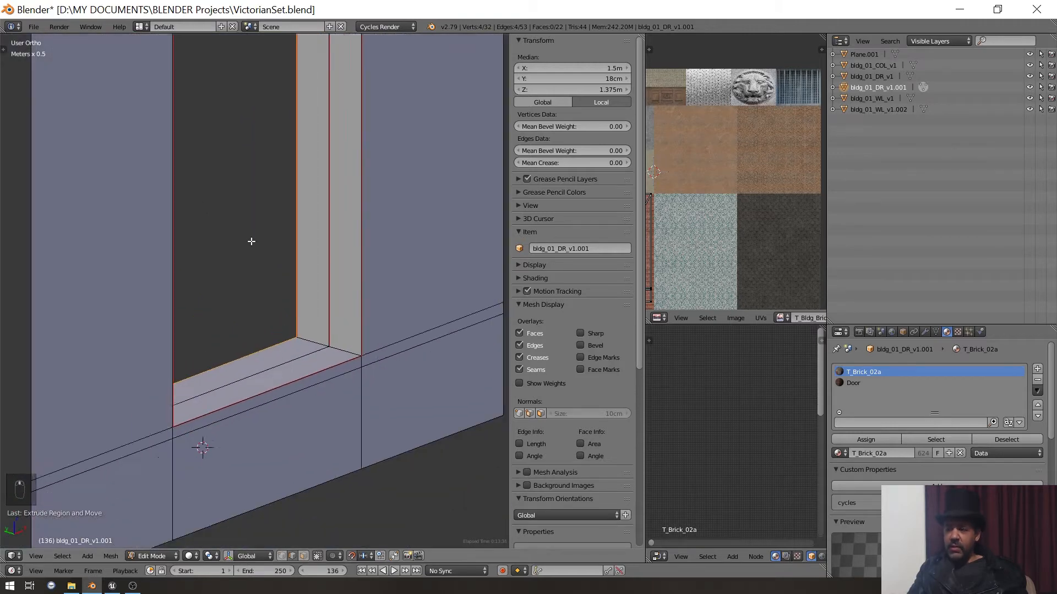
middle_drag(252, 240, 268, 255)
scroll(268, 255, down, 1)
- Fill the window opening's front and rear edge loops with one face each
key(a)
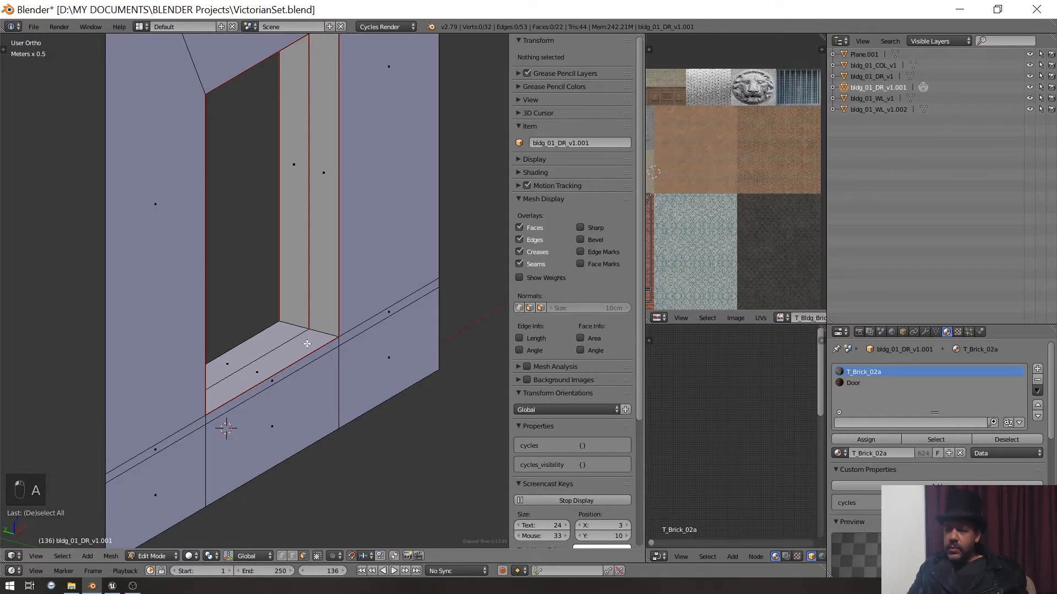
middle_drag(306, 344, 304, 339)
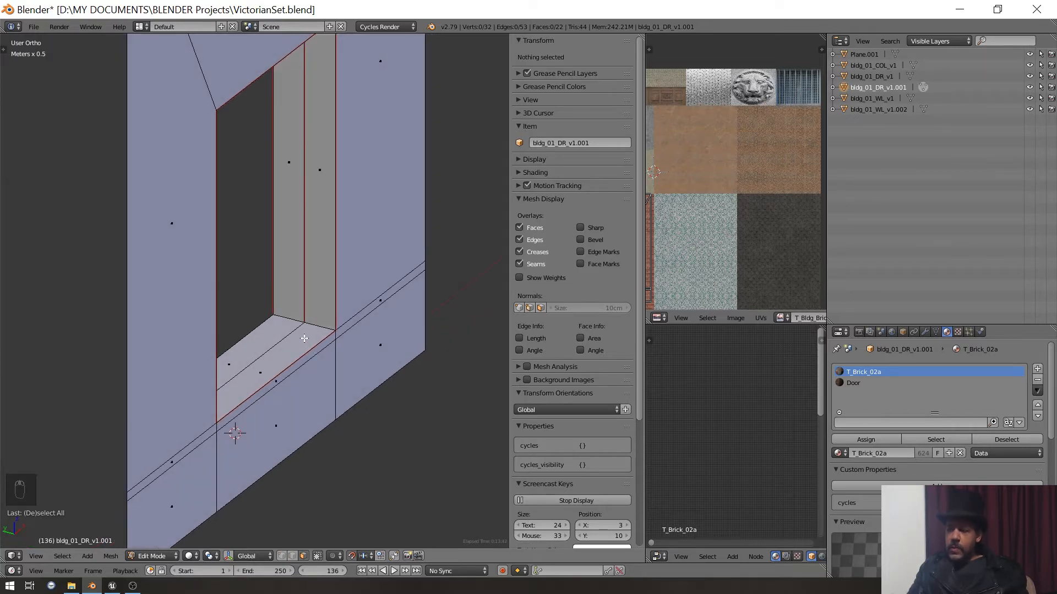
alt+click(206, 287)
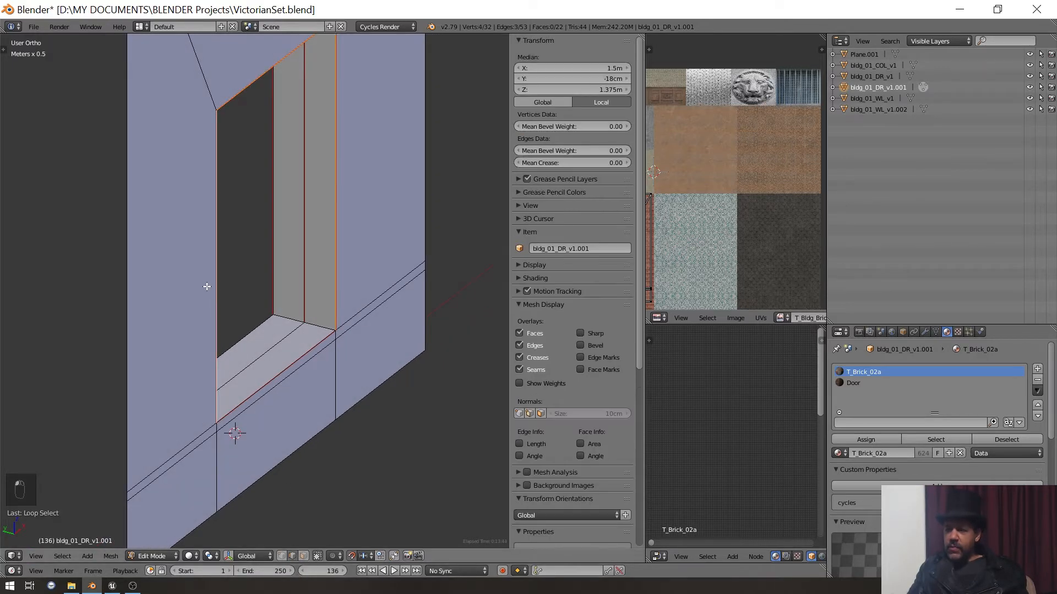
key(f)
middle_drag(208, 288, 125, 321)
alt+click(209, 346)
key(f)
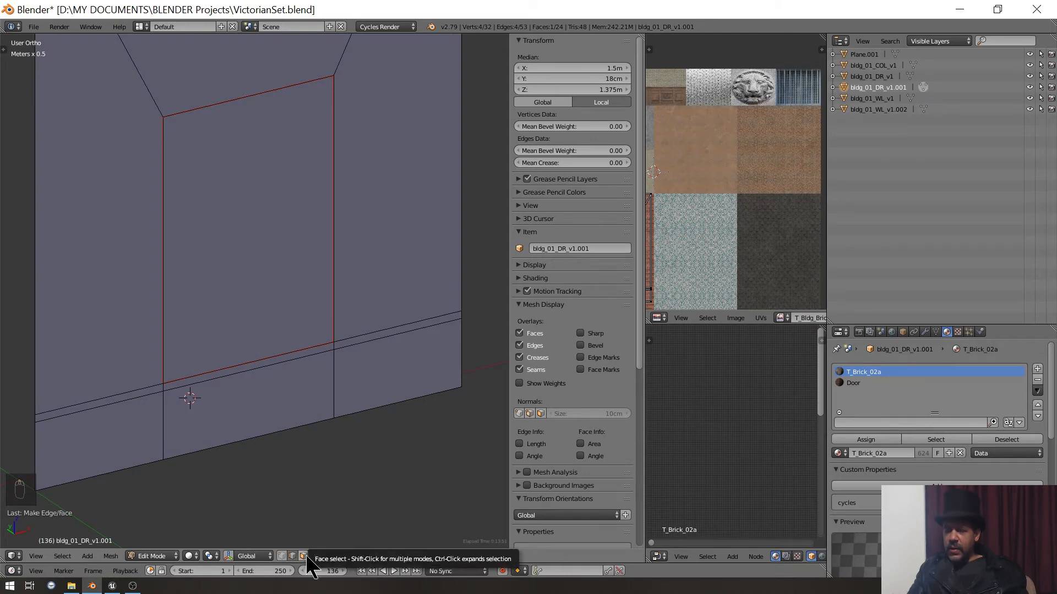
- Select only the rear face closing the window opening and flip its normal direction
click(304, 556)
click(196, 283)
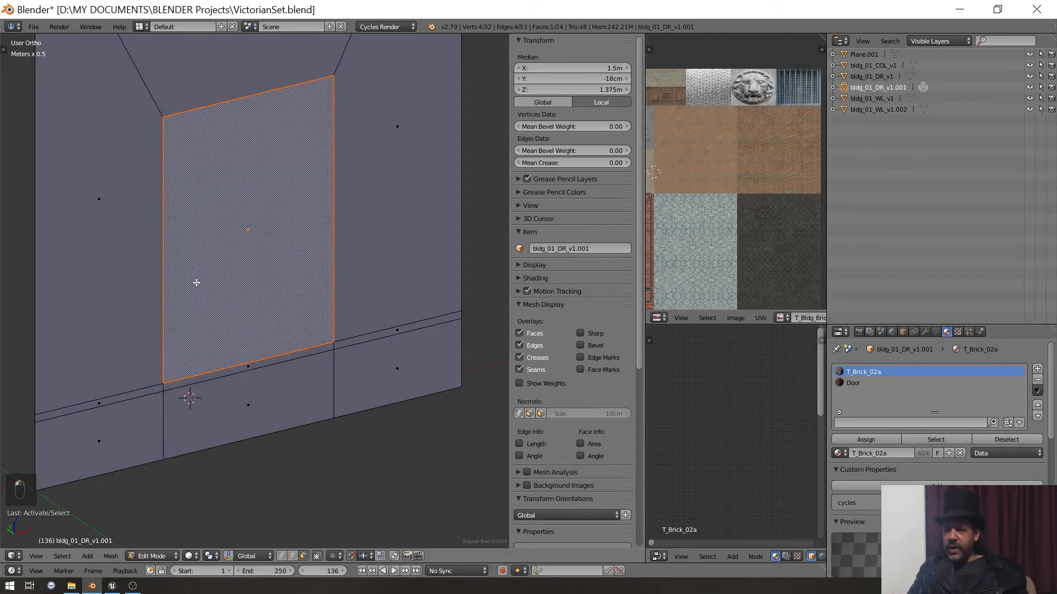
middle_drag(196, 283, 208, 226)
shift+click(338, 249)
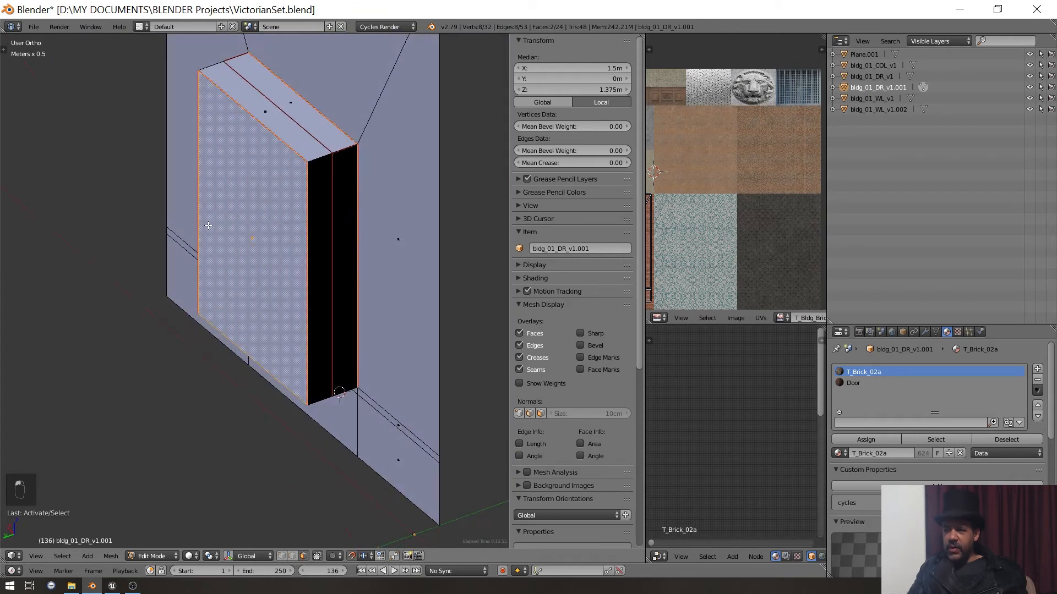
click(236, 234)
key(t)
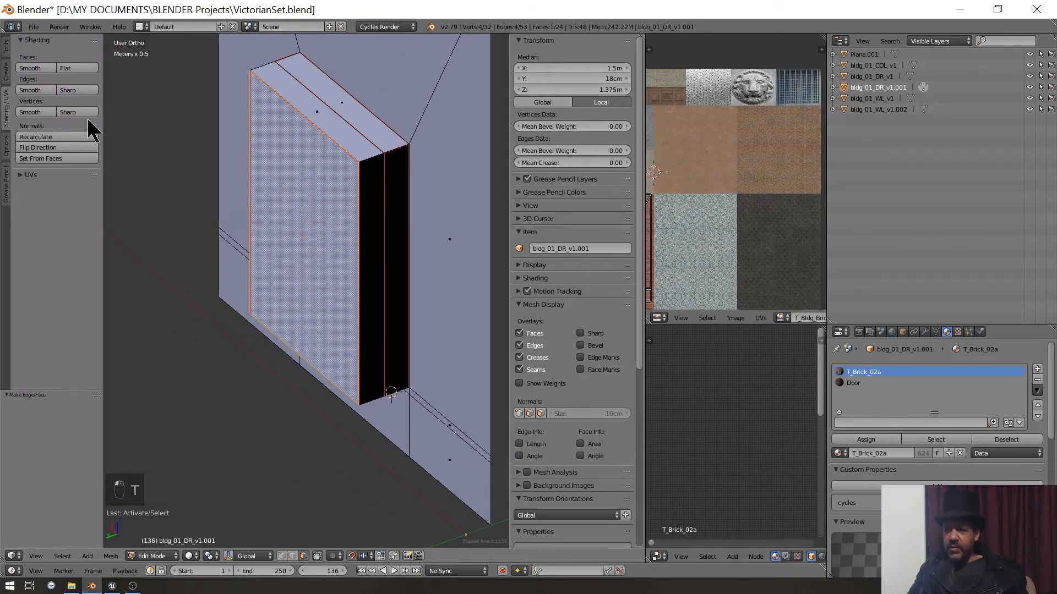
click(42, 145)
- Add the front window face to the selected rear one and hide the transform properties
middle_drag(157, 165, 182, 201)
shift+click(289, 203)
key(t)
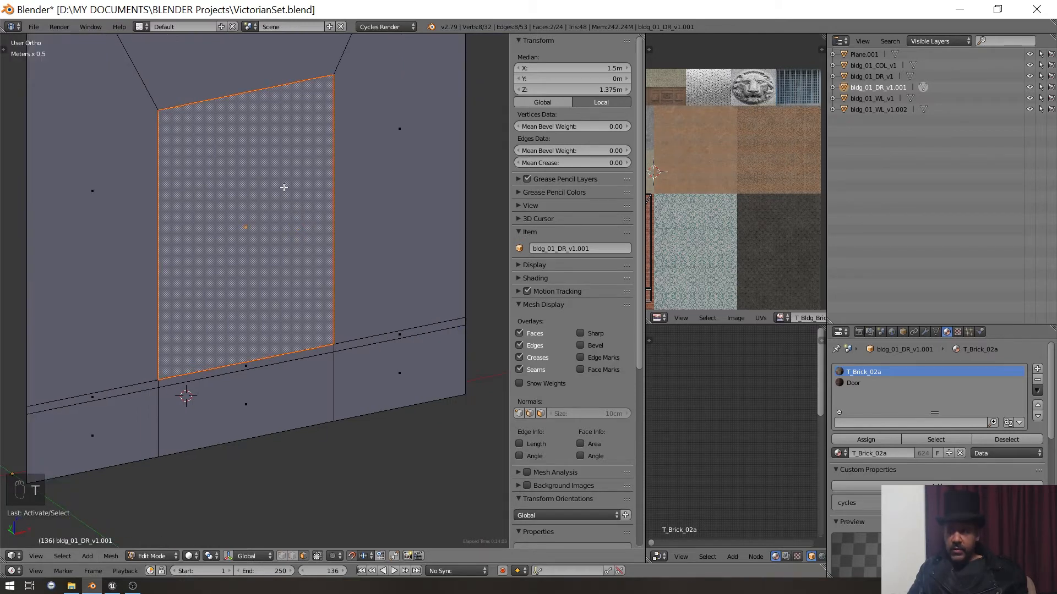
key(n)
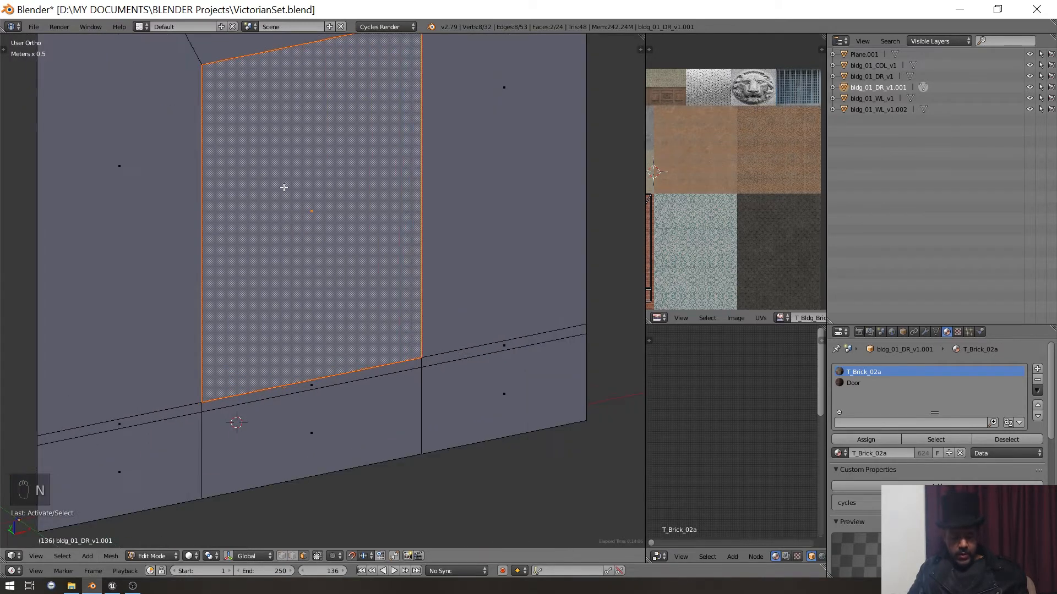
key(t)
- Try insetting both window faces with a thickness of 5 cm, and undo that inset
key(i)
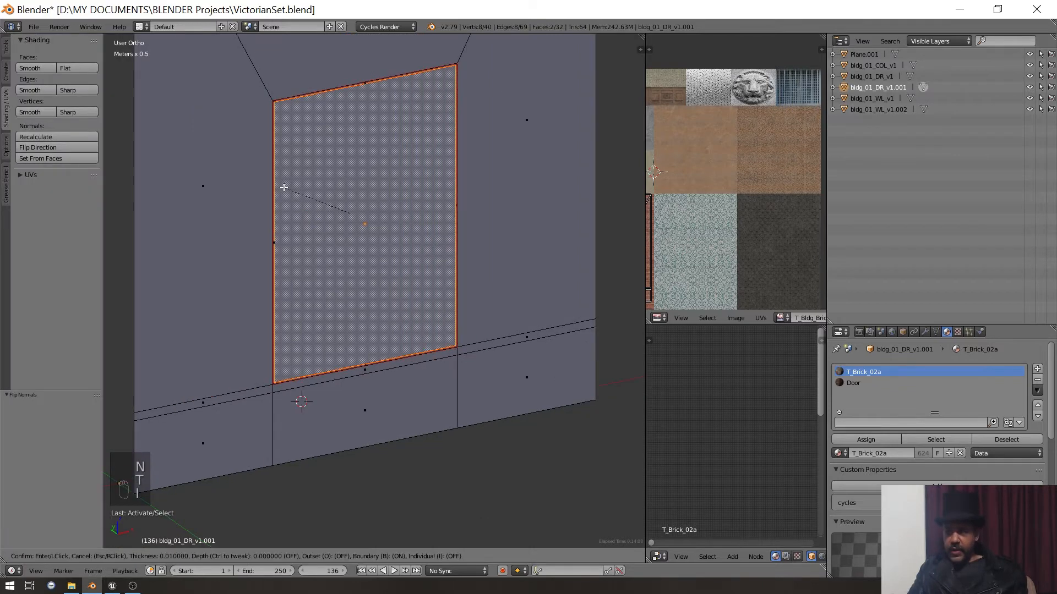
click(284, 188)
click(79, 453)
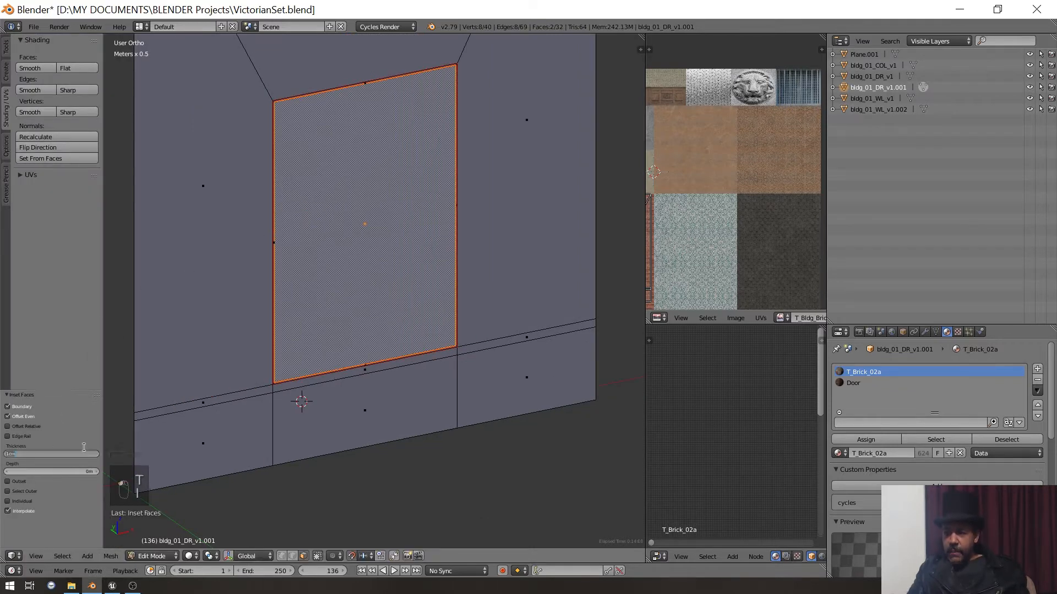
key(Return)
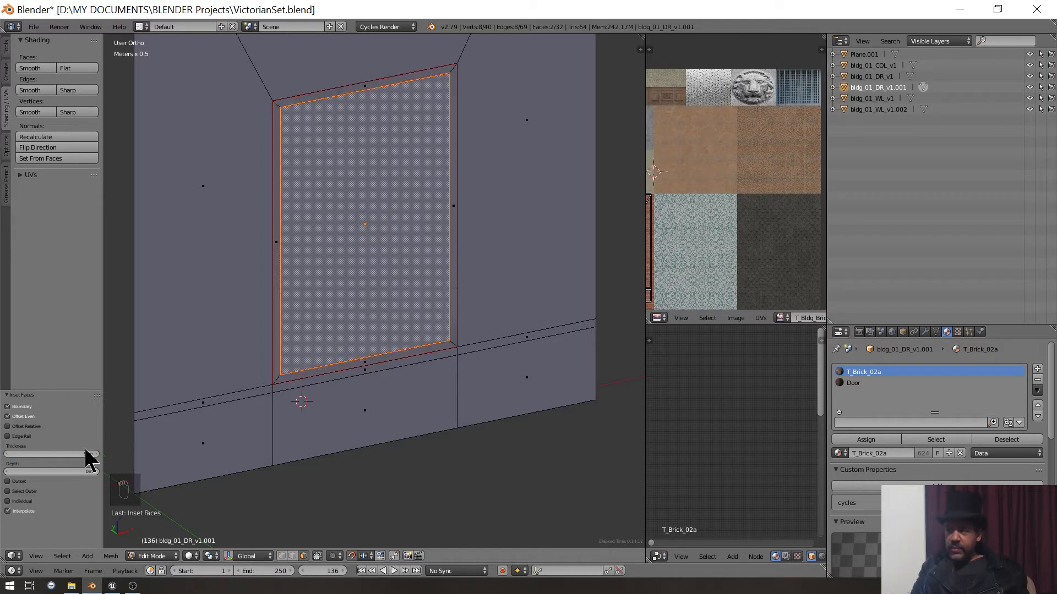
mouse_move(251, 415)
middle_down()
mouse_move(410, 434)
mouse_move(460, 405)
mouse_move(231, 420)
mouse_move(267, 372)
mouse_move(261, 411)
middle_up()
scroll(261, 410, up, 1)
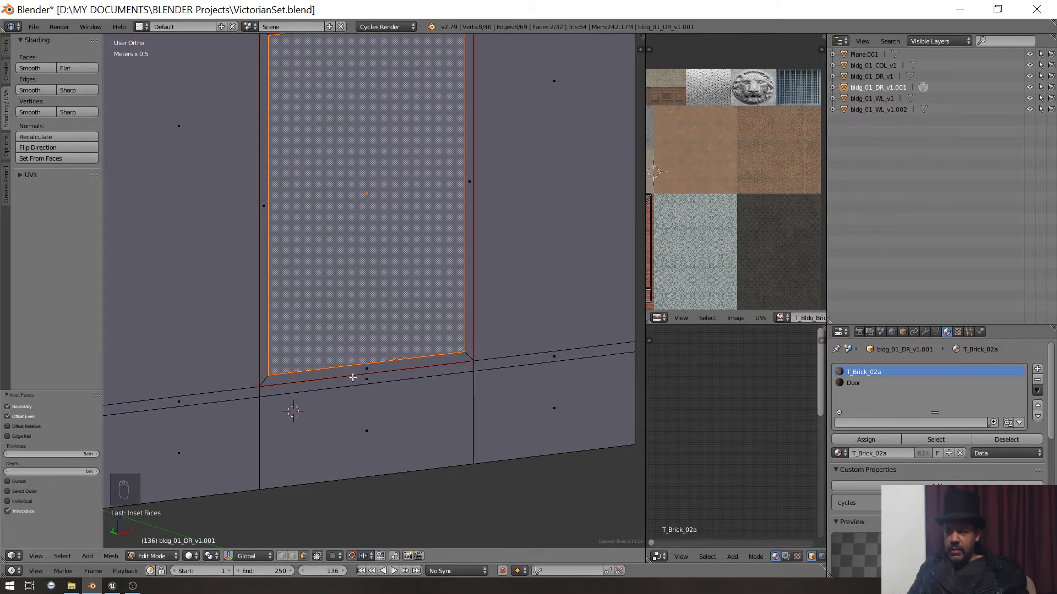
middle_drag(352, 380, 335, 394)
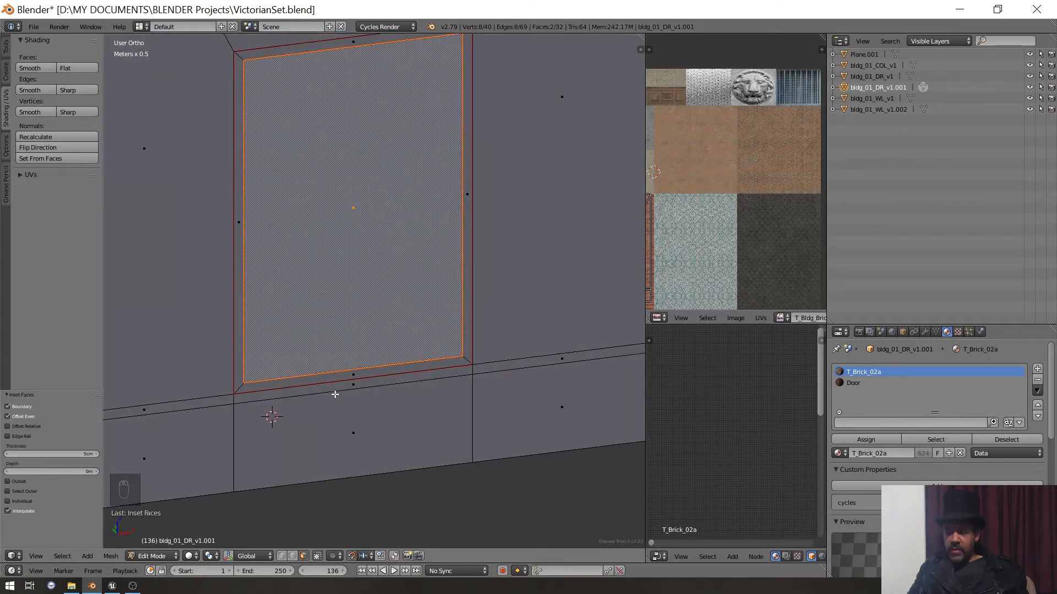
key(ctrl+z)
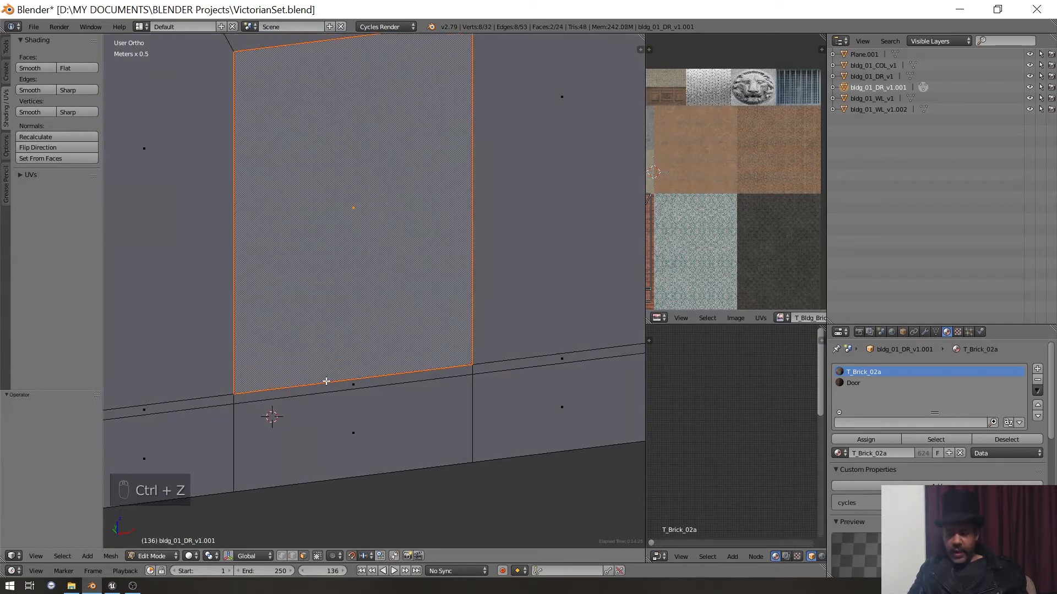
- Inset the front and rear window faces with thickness 0 and depth -0.05 to recess them into the opening
key(i)
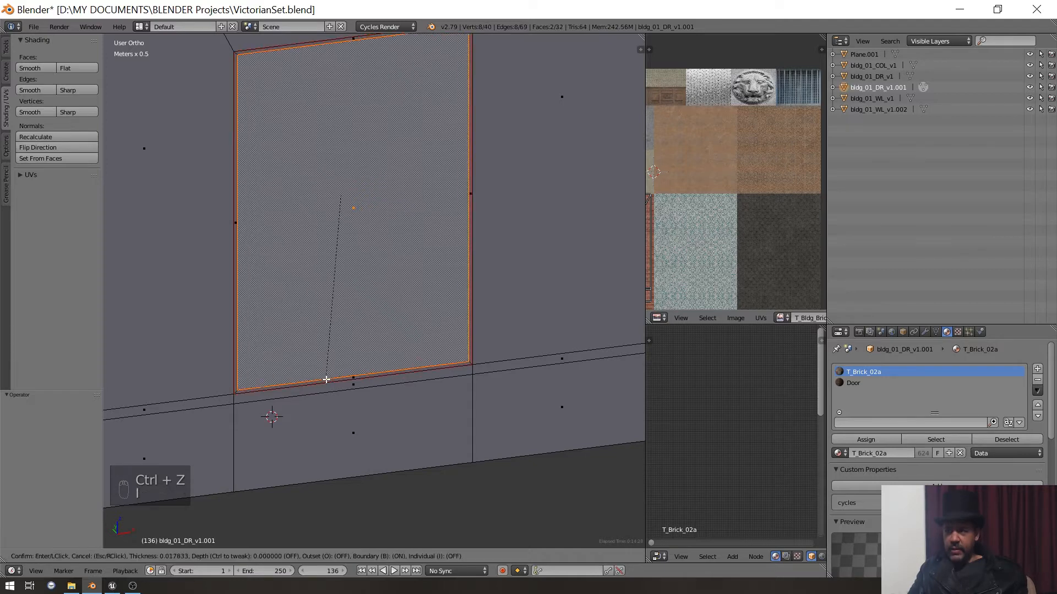
click(323, 378)
click(77, 455)
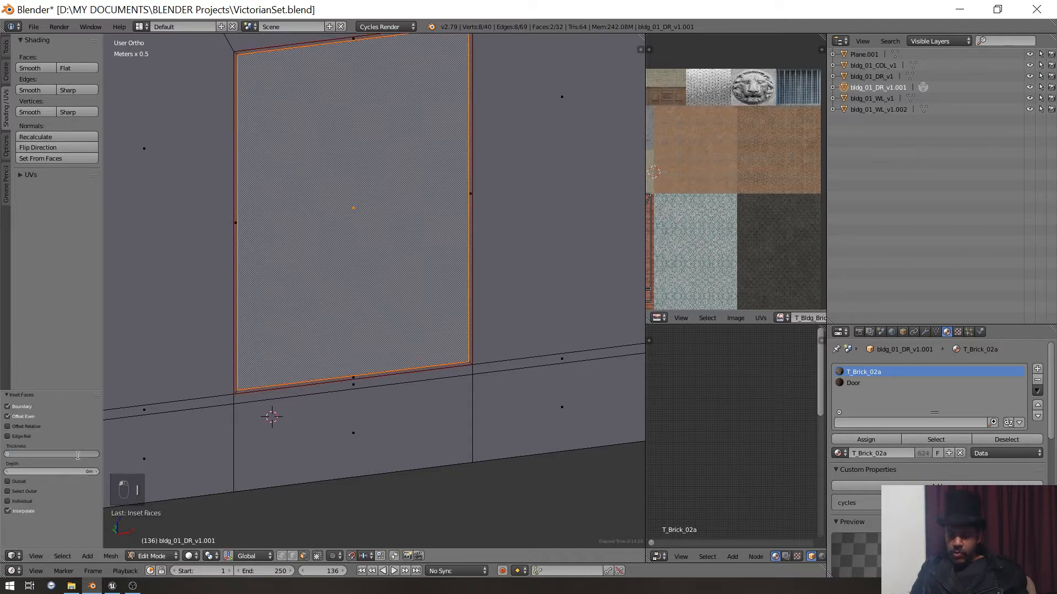
text(0)
key(Tab)
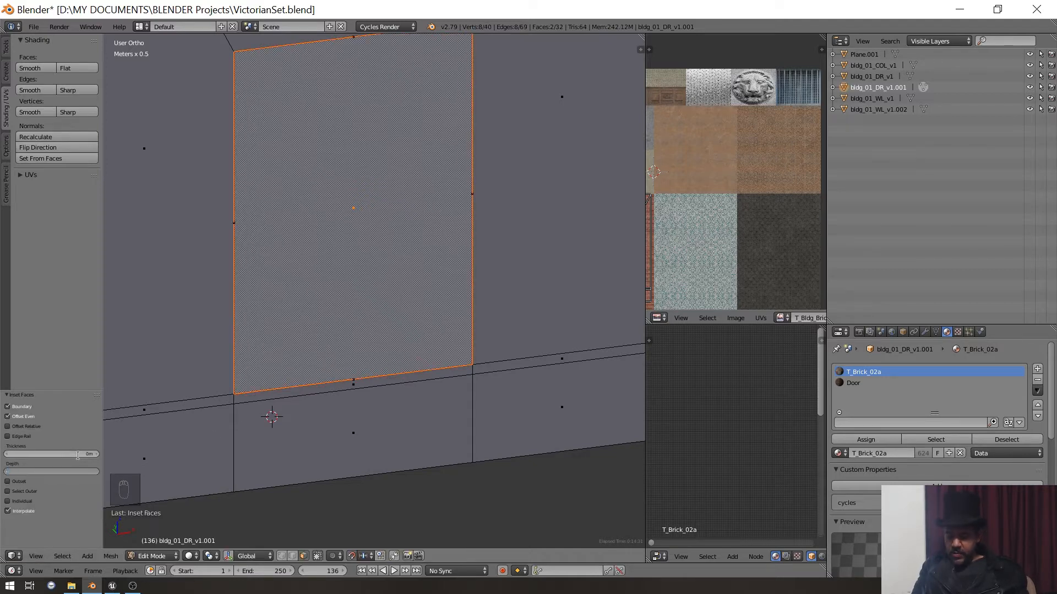
text(-0.05)
key(Return)
- Inset the recessed window faces with thickness 0.05 and depth 0 to form an outer frame border
middle_drag(193, 415, 267, 440)
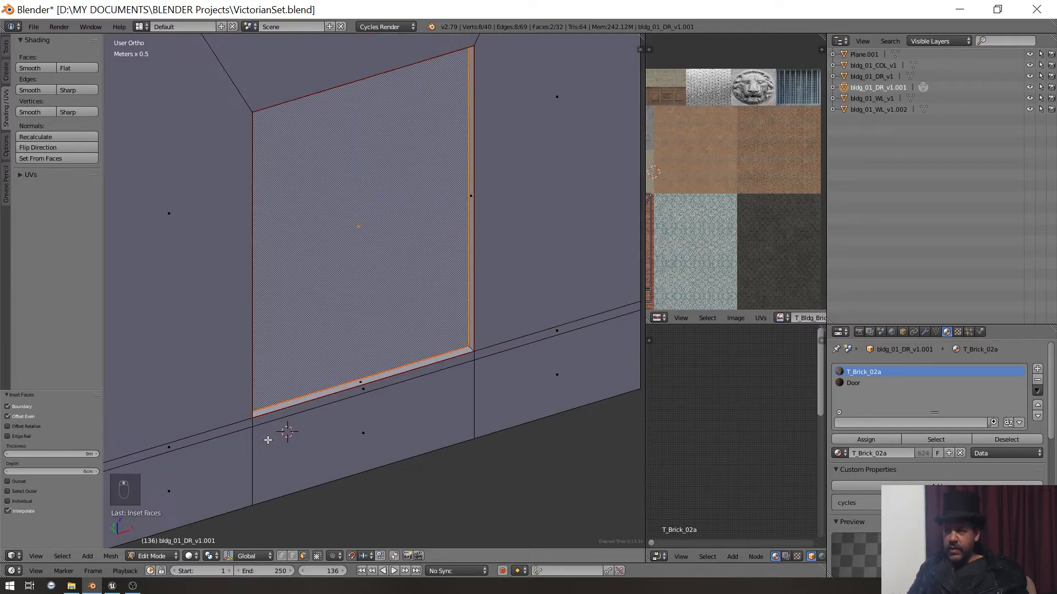
key(i)
click(267, 429)
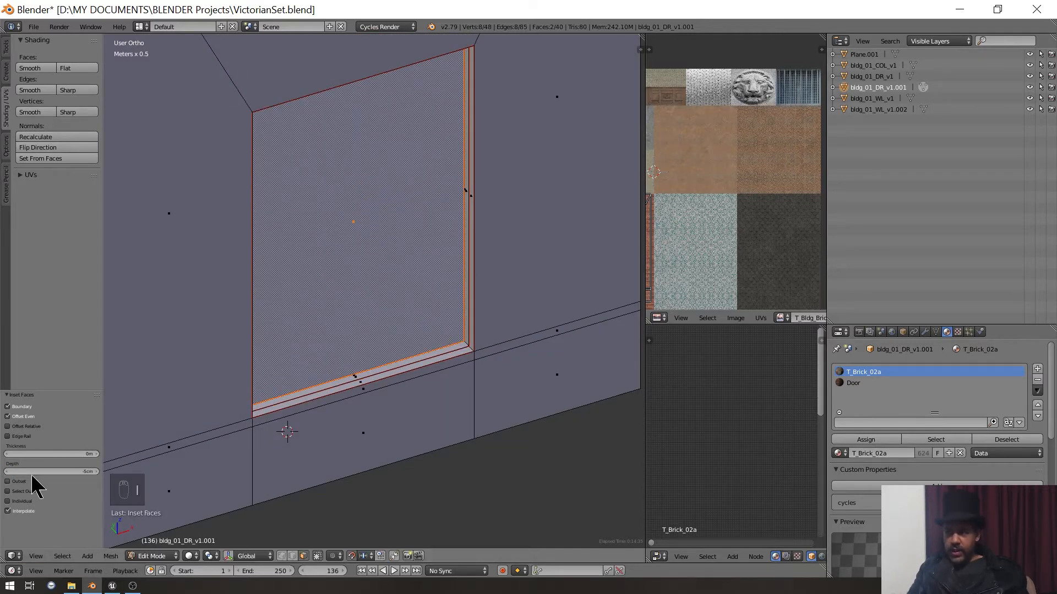
click(81, 453)
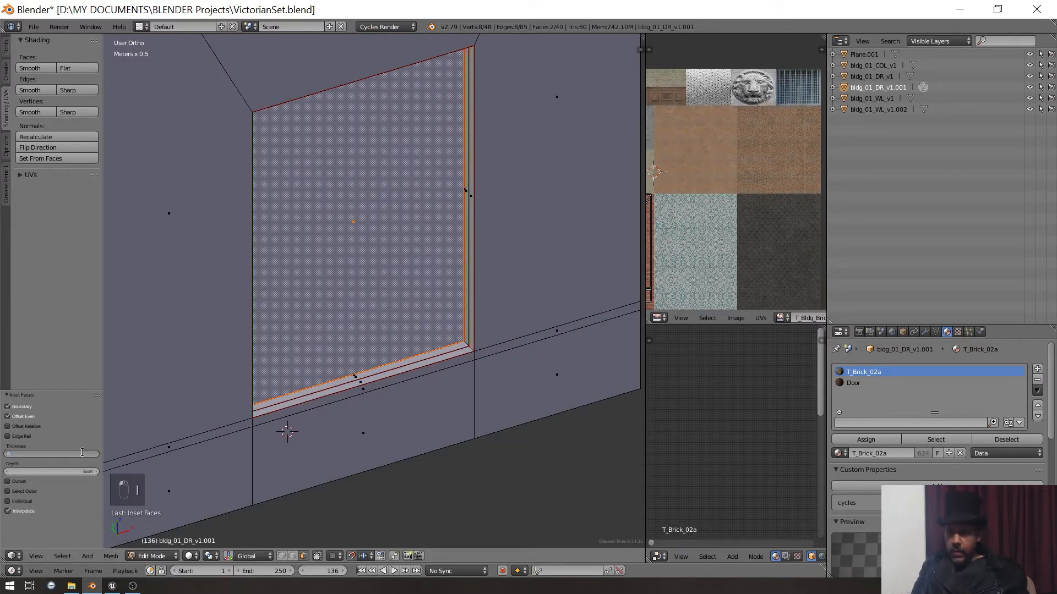
text(.05)
key(Tab)
key(Return)
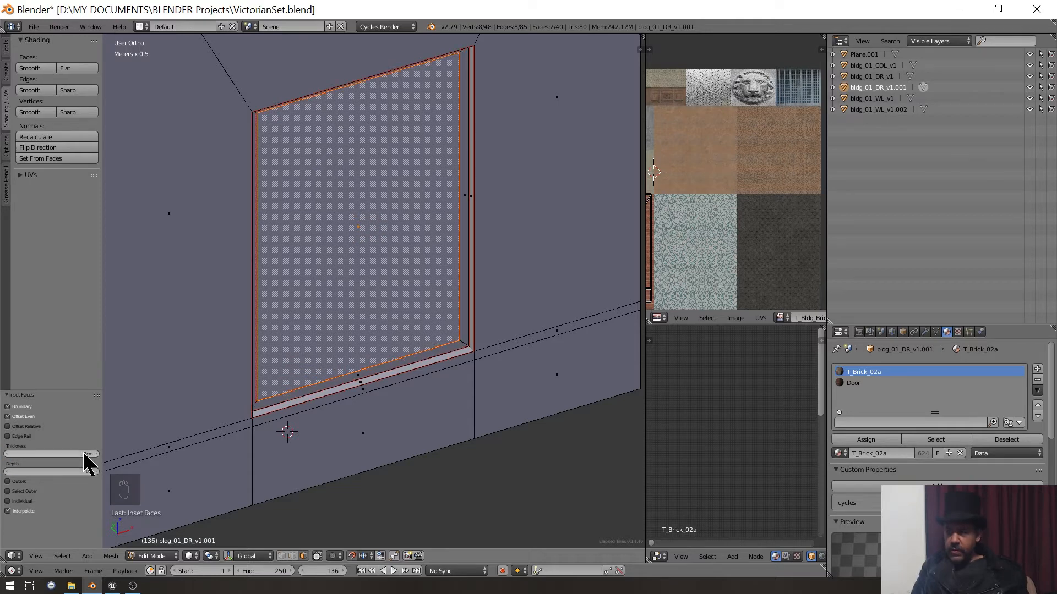
- Push the faces inside the outer frame border inward using an inset of thickness 0 and depth -0.05
middle_drag(359, 342, 321, 323)
click(322, 323)
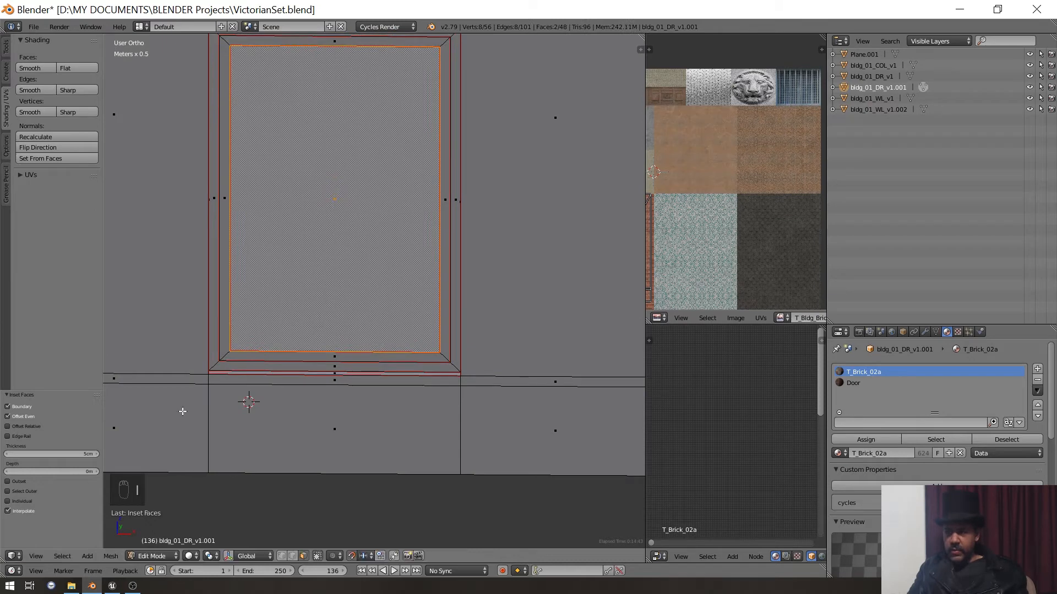
click(91, 454)
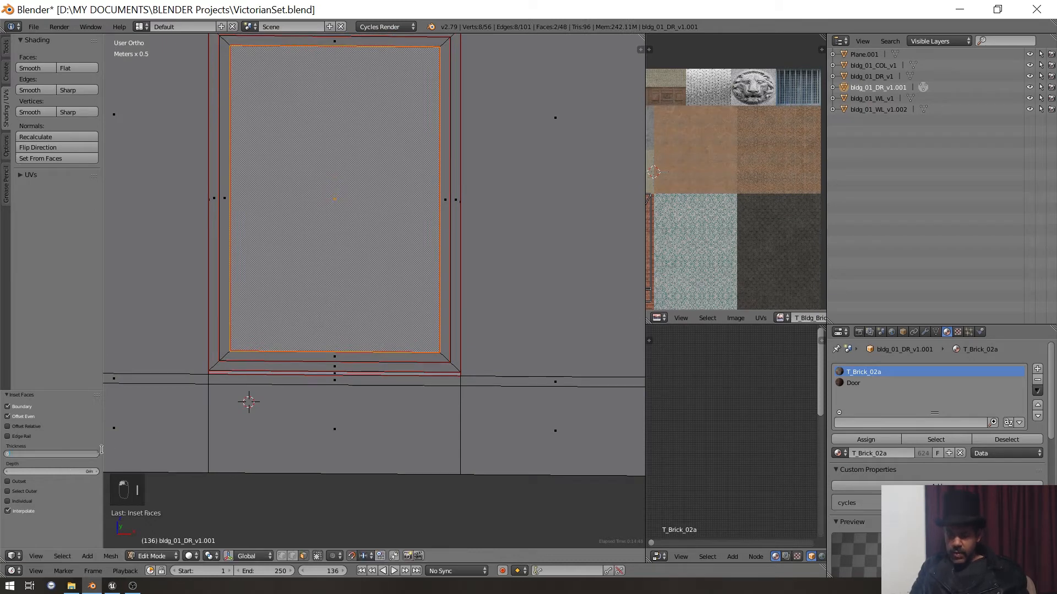
text(0)
key(Tab)
text(-0.05)
key(Return)
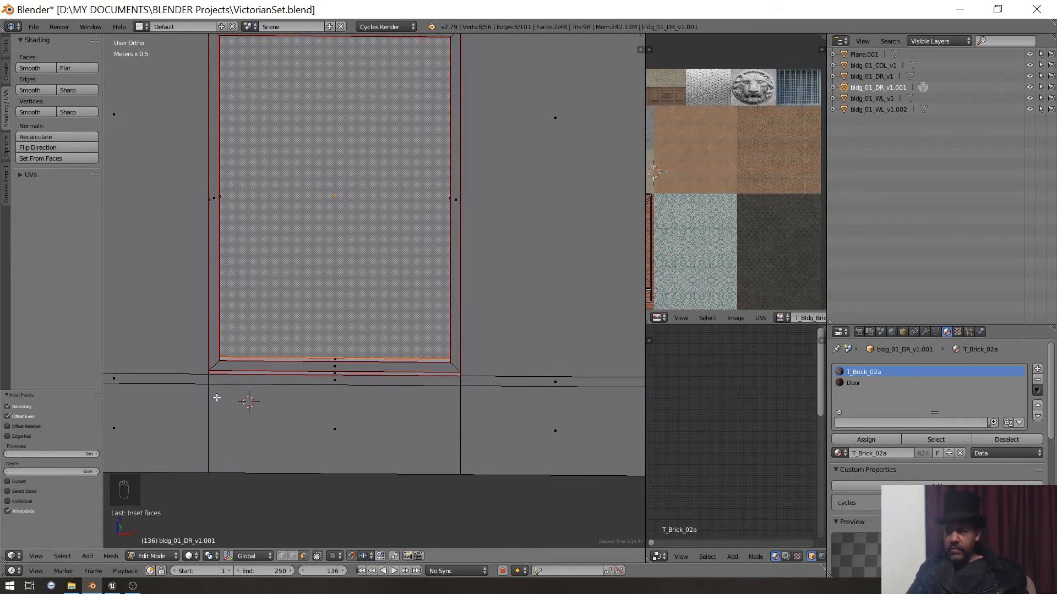
- Add a second, inner frame border by insetting the deeper window faces with thickness 0.05 and depth 0
middle_drag(217, 397, 281, 414)
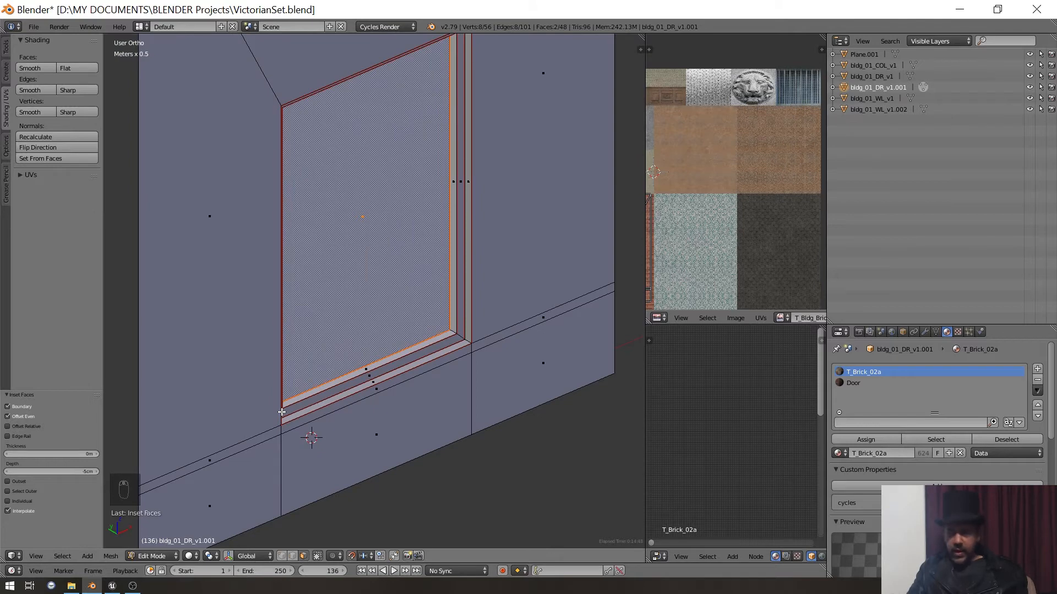
key(i)
click(379, 392)
click(90, 454)
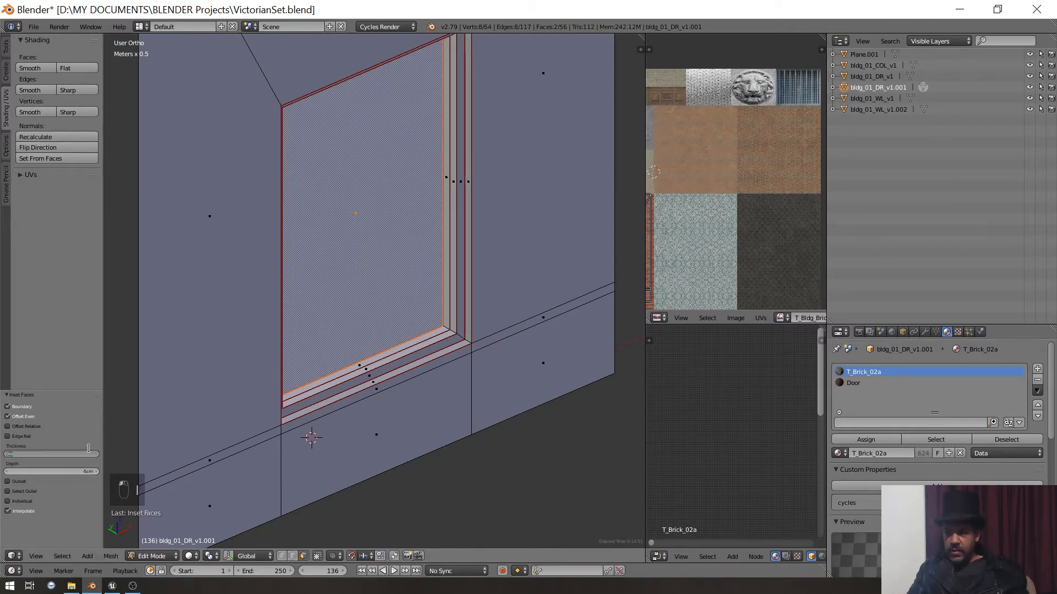
text(.05)
key(Return)
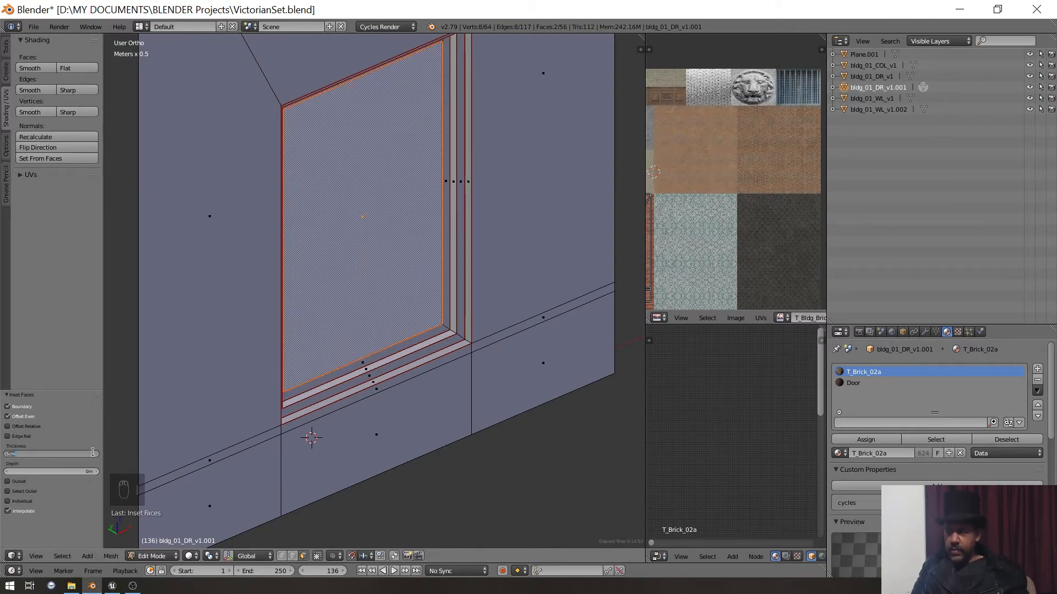
click(258, 329)
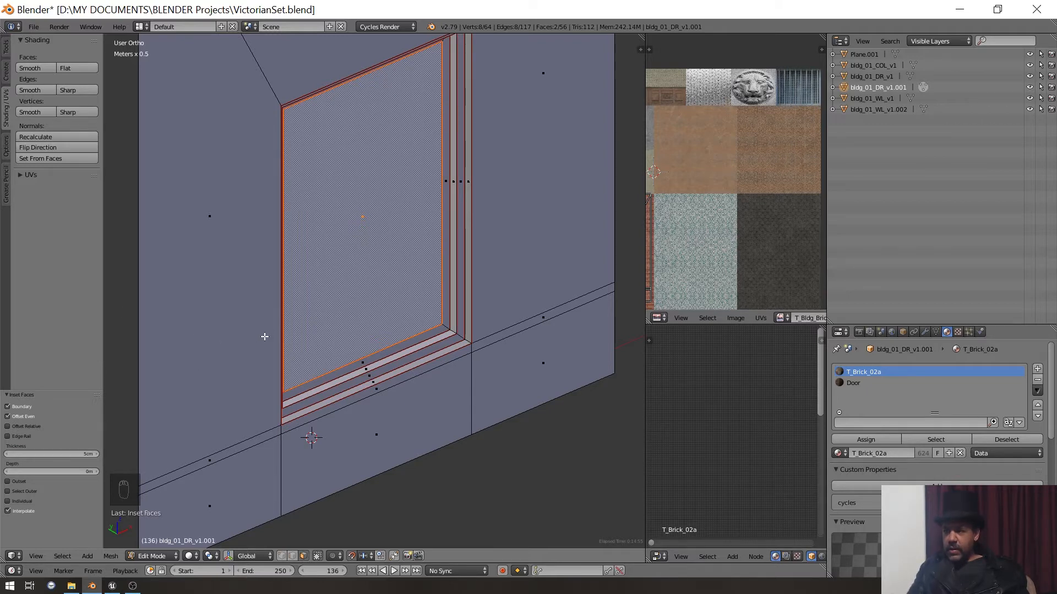
mouse_move(264, 336)
middle_down()
mouse_move(147, 323)
mouse_move(168, 315)
mouse_move(220, 329)
middle_up()
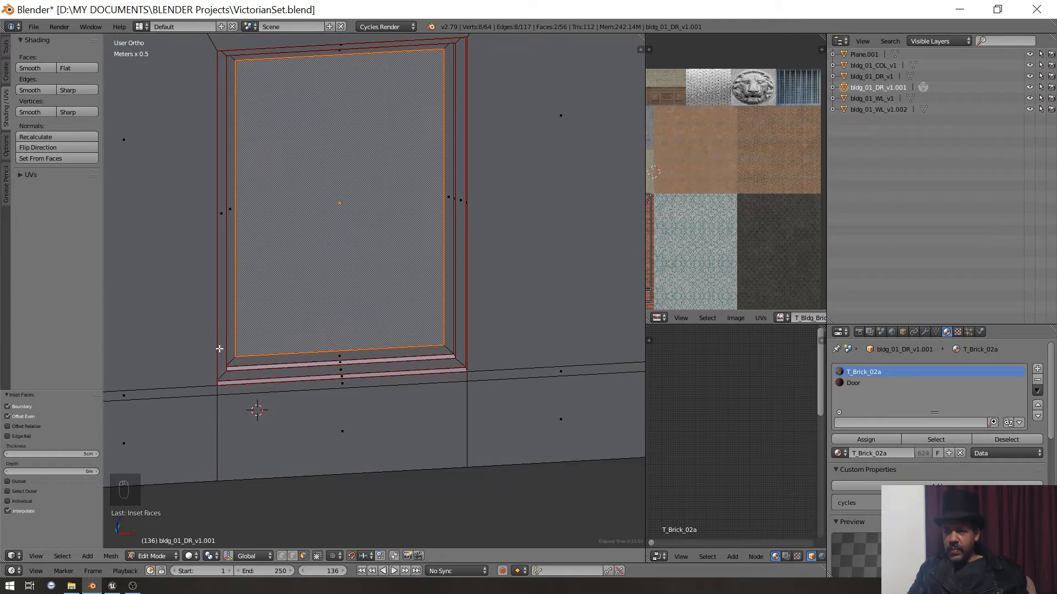
- Push the window faces inside the second frame border deeper using an inset of thickness 0 and depth -0.05
middle_drag(311, 358, 333, 370)
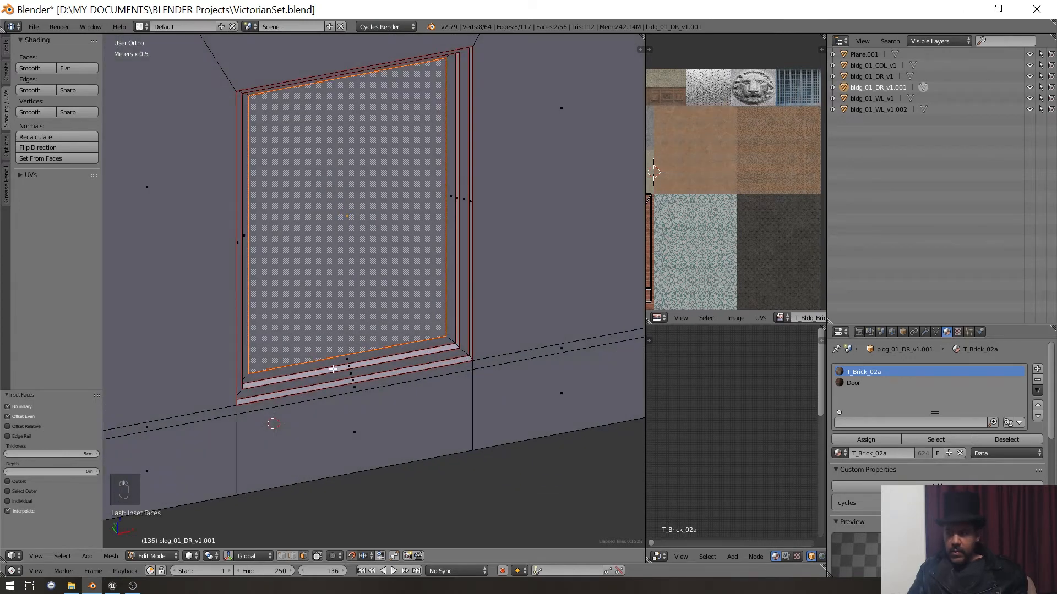
key(shift+r)
click(97, 449)
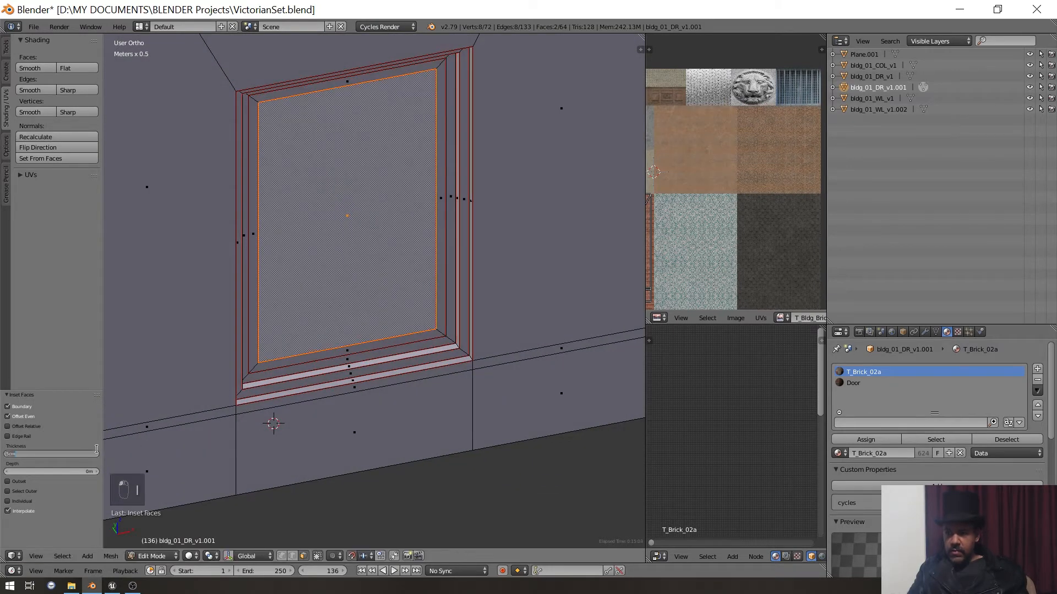
text(0)
key(Tab)
text(-.05)
key(Return)
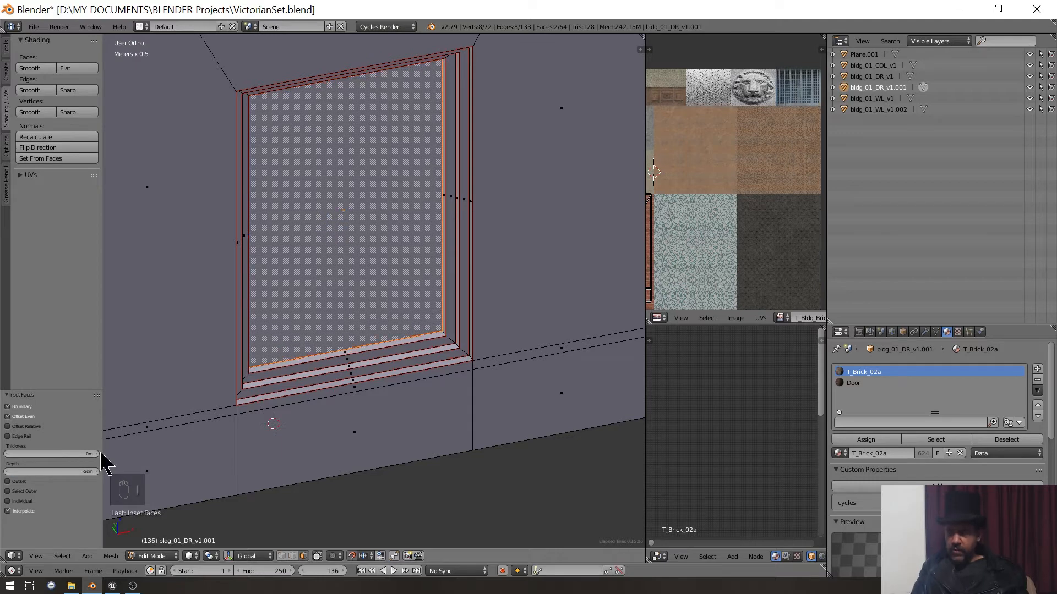
- Delete the innermost front and rear window faces to open the window through the wall, and clear the selection
scroll(286, 347, down, 1)
middle_drag(286, 347, 276, 307)
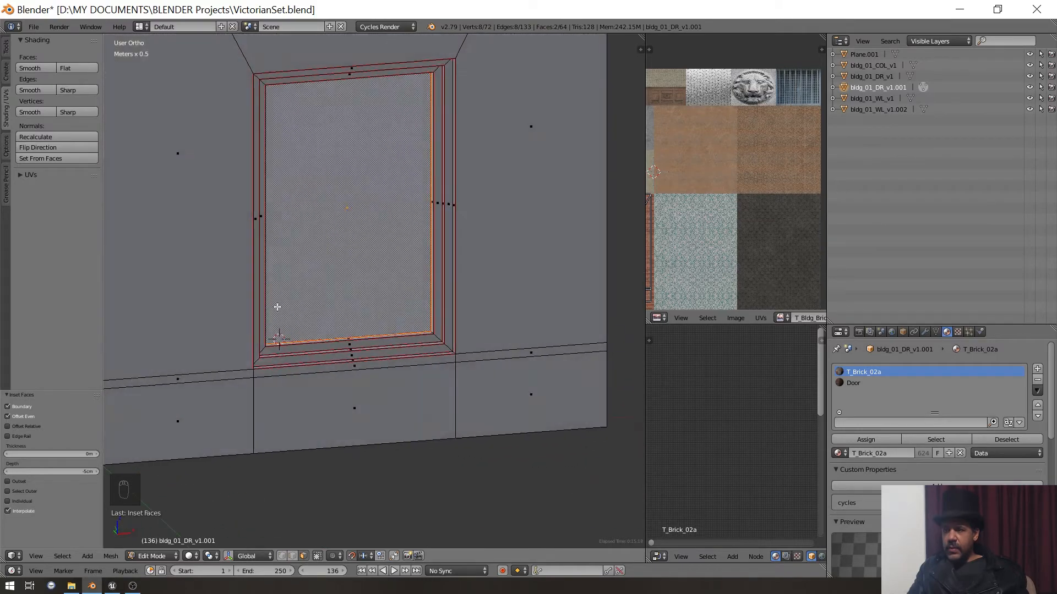
key(x)
click(346, 272)
middle_drag(349, 275, 531, 362)
scroll(424, 333, up, 4)
alt+right_click(356, 293)
middle_drag(356, 293, 374, 362)
key(a)
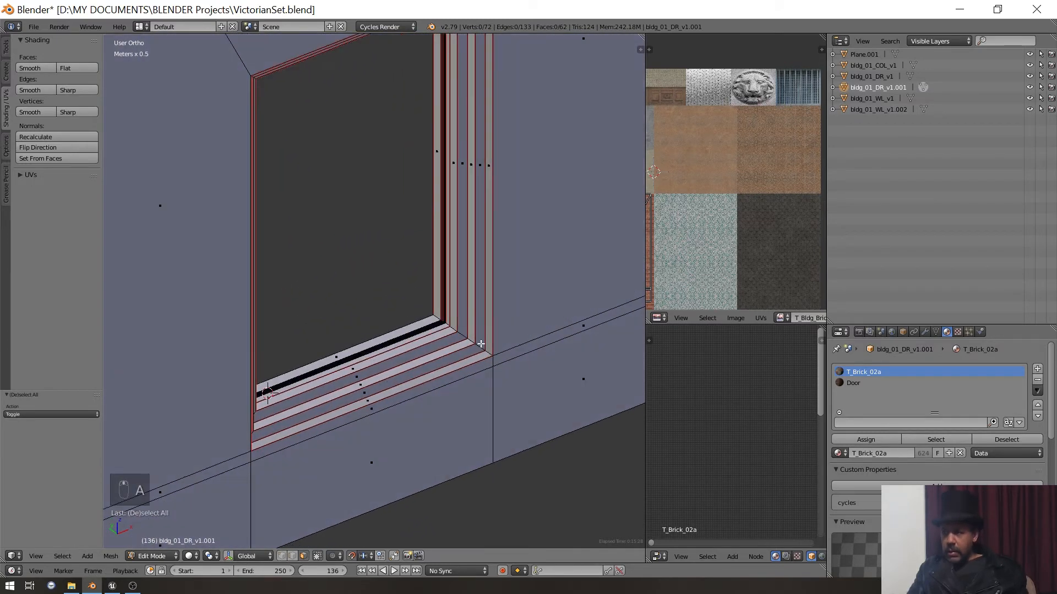
- Select the linked face strips of the stepped window frame on both sides, clear their seams, and deselect everything
key(l)
key(l)
key(l)
key(l)
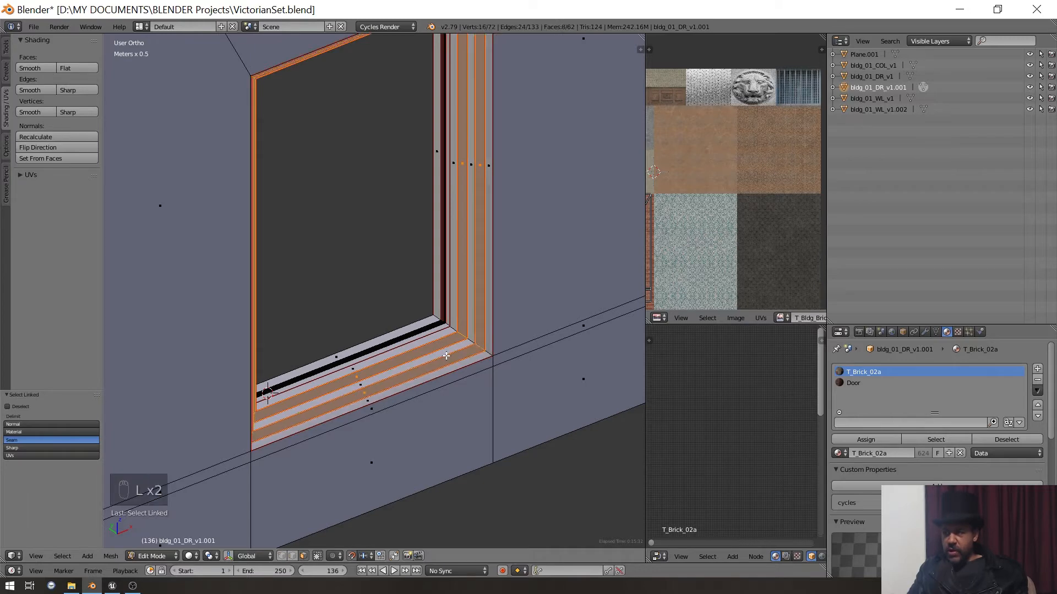
middle_drag(425, 340, 402, 367)
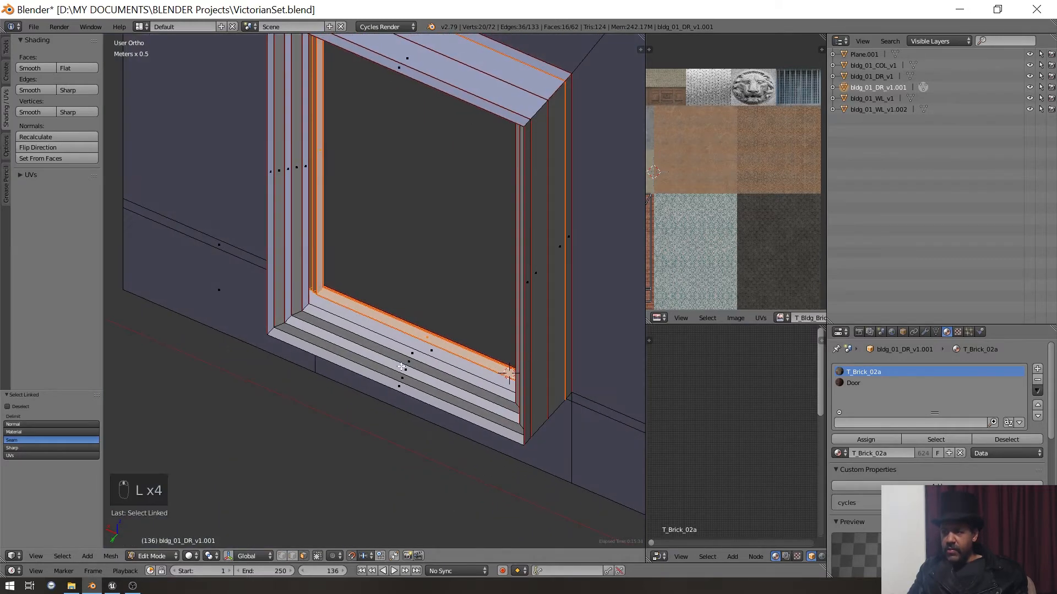
key(l)
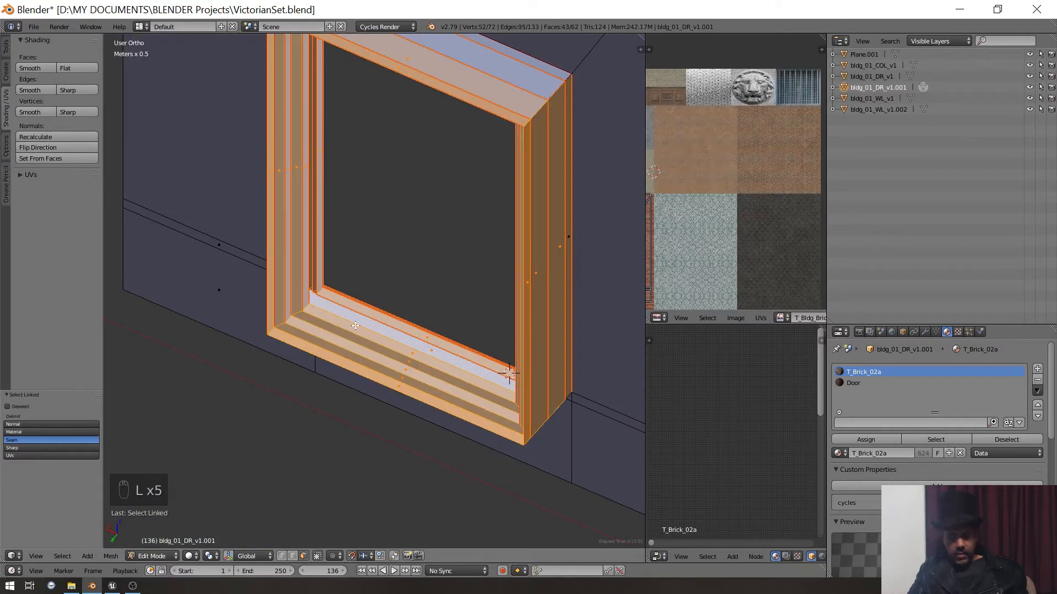
key(ctrl+e)
click(354, 336)
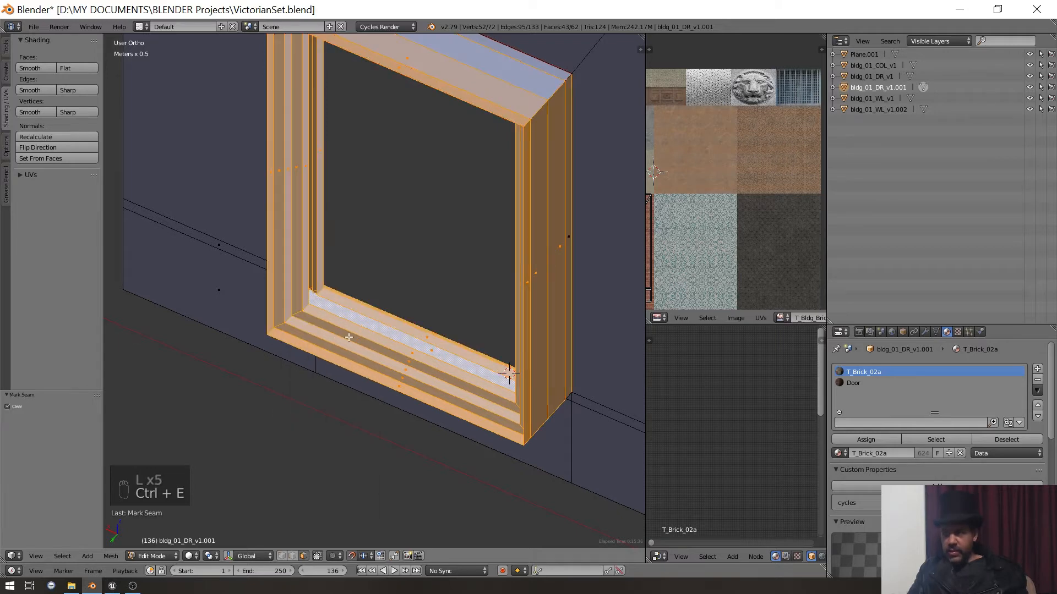
key(a)
- In edge selection mode, select the outer step's edge loops and the diagonal corner edges of the window frame on both sides
middle_drag(353, 336, 274, 262)
scroll(275, 261, up, 3)
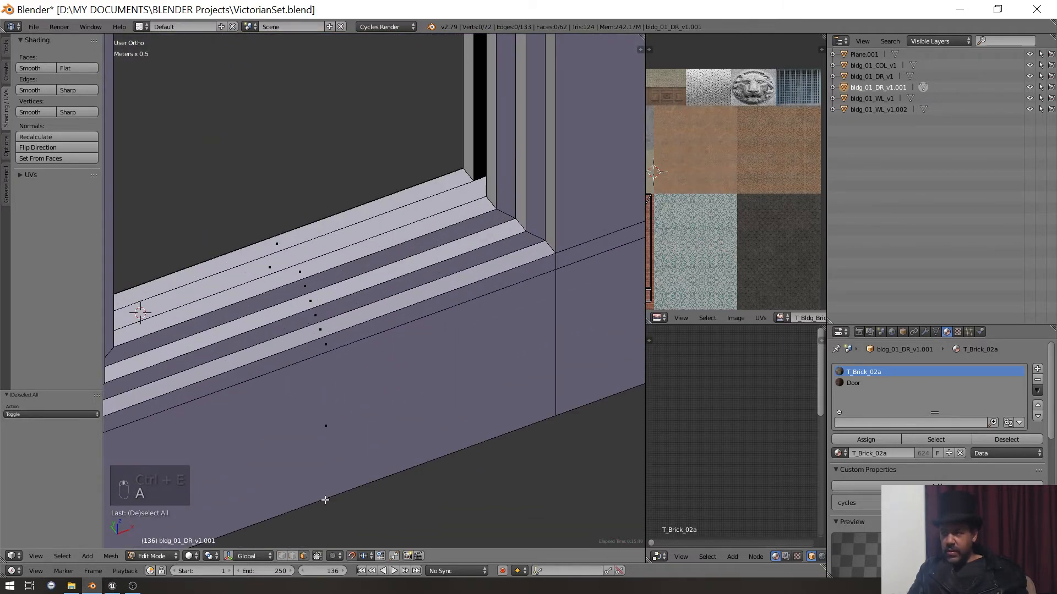
click(292, 556)
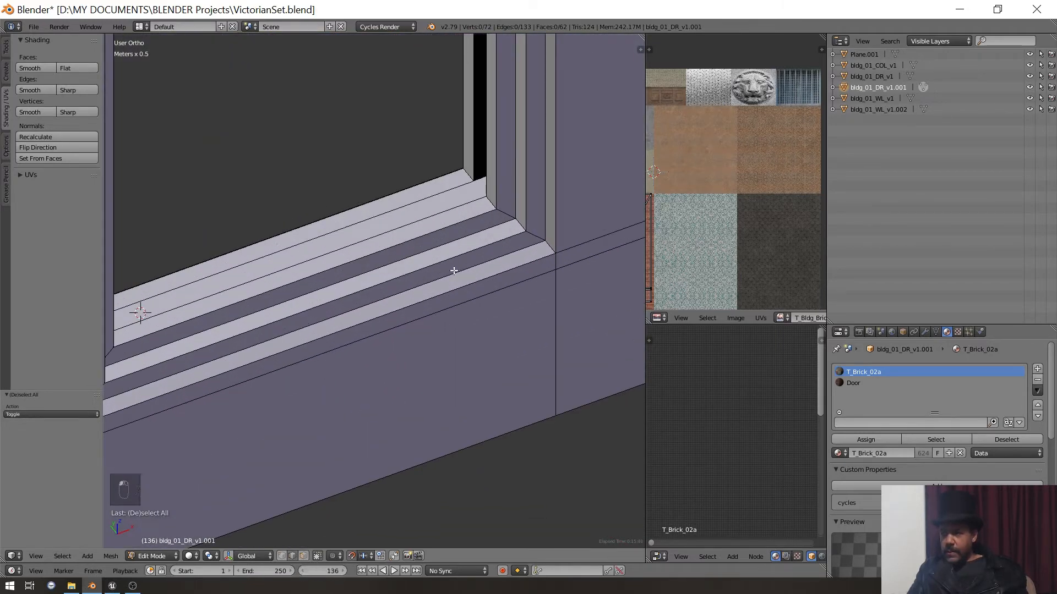
alt+right_click(486, 250)
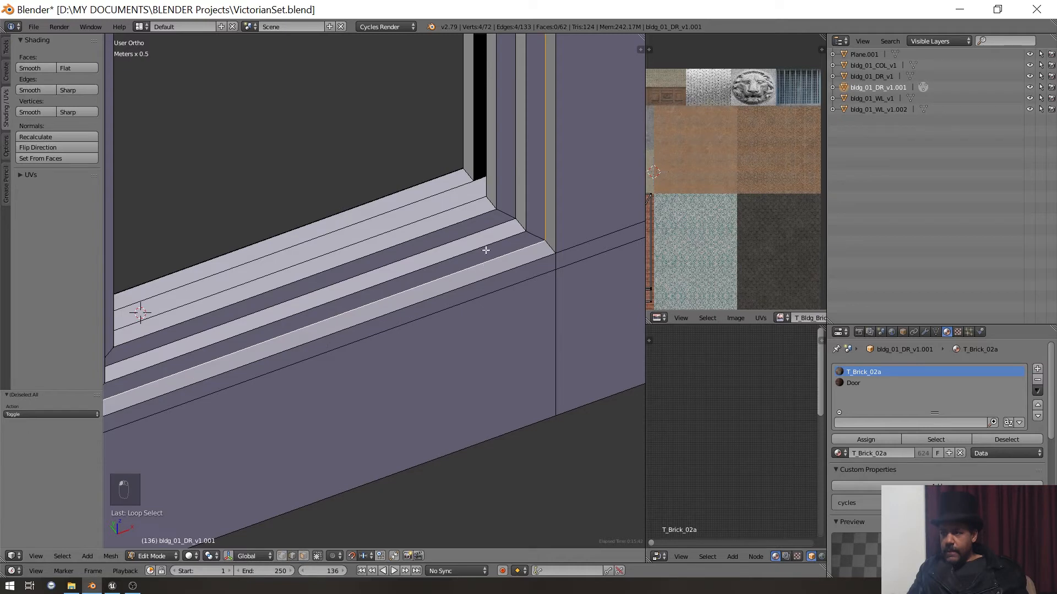
alt+shift+right_click(536, 235)
middle_drag(319, 256, 411, 294)
alt+shift+right_click(261, 261)
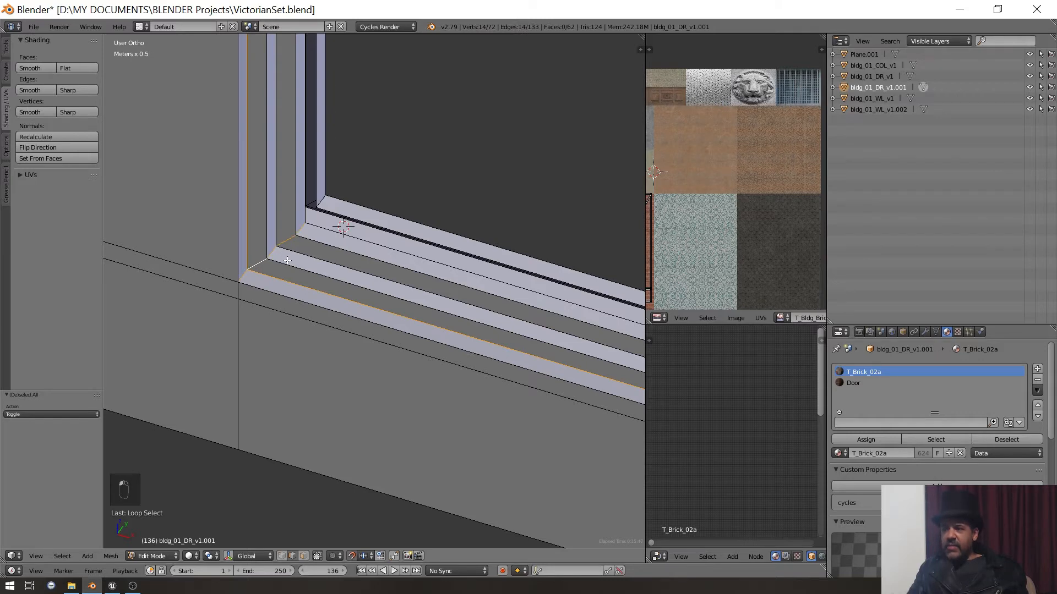
middle_drag(287, 260, 239, 282)
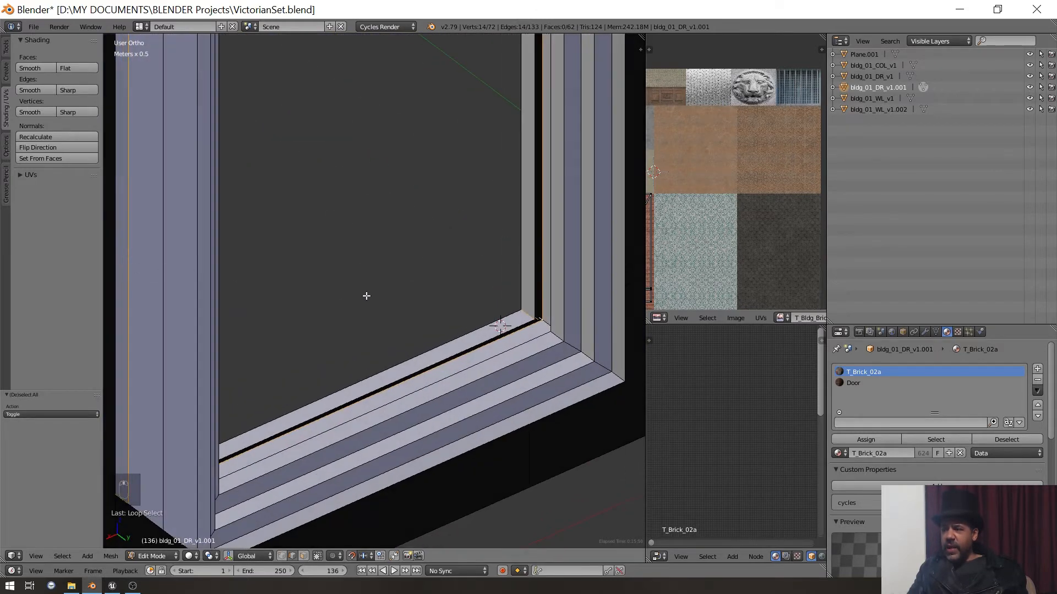
shift+middle_drag(531, 332, 109, 301)
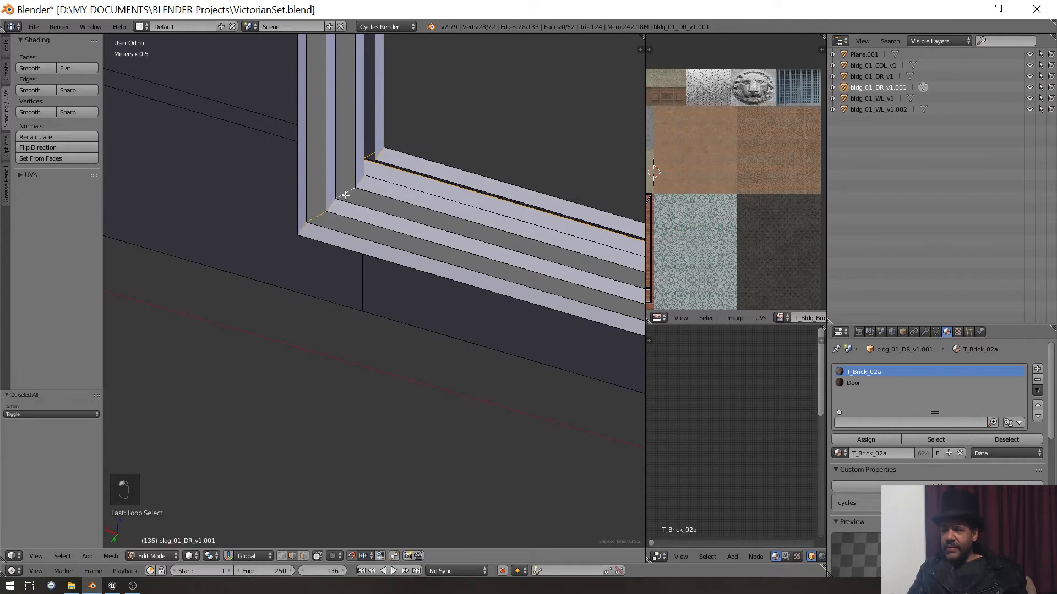
shift+middle_drag(345, 195, 355, 308)
alt+shift+click(296, 321)
shift+click(274, 317)
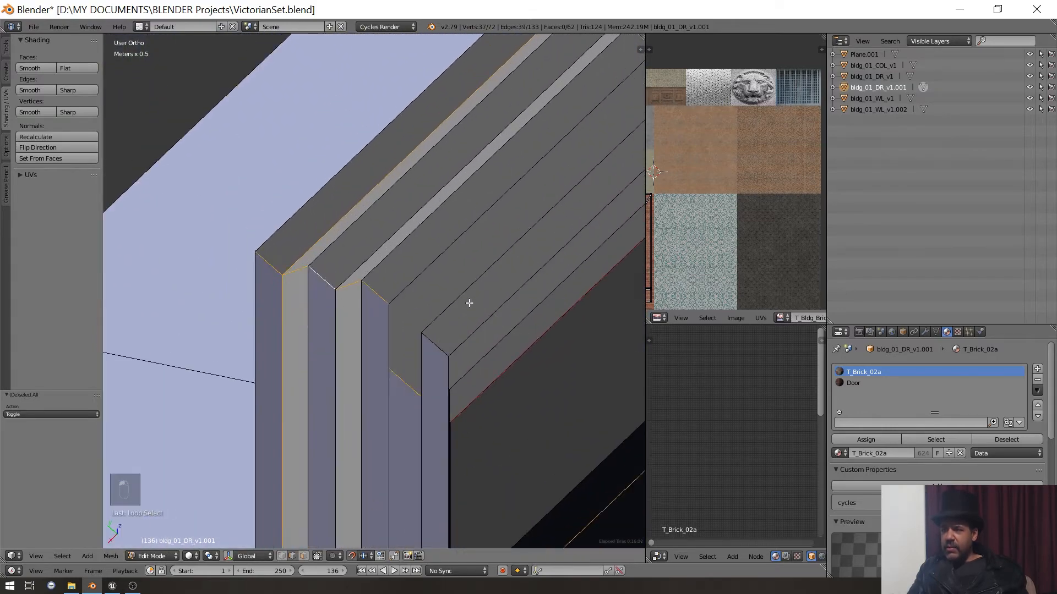
- Mark the selected edge loops and mitred corner edges of the window frame as UV seams
middle_drag(469, 303, 413, 83)
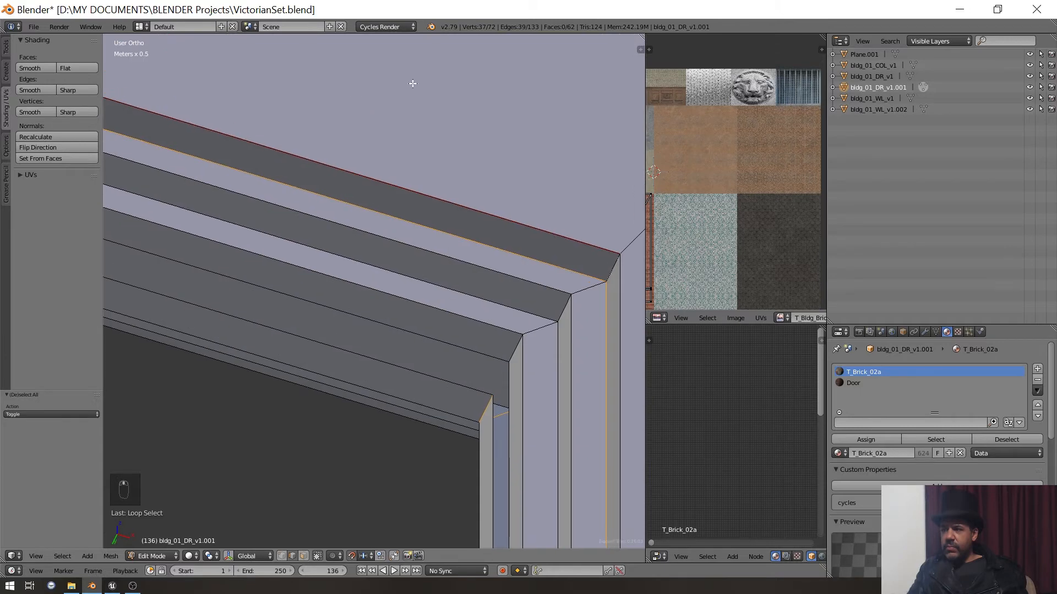
middle_drag(545, 317, 510, 444)
key(ctrl+e)
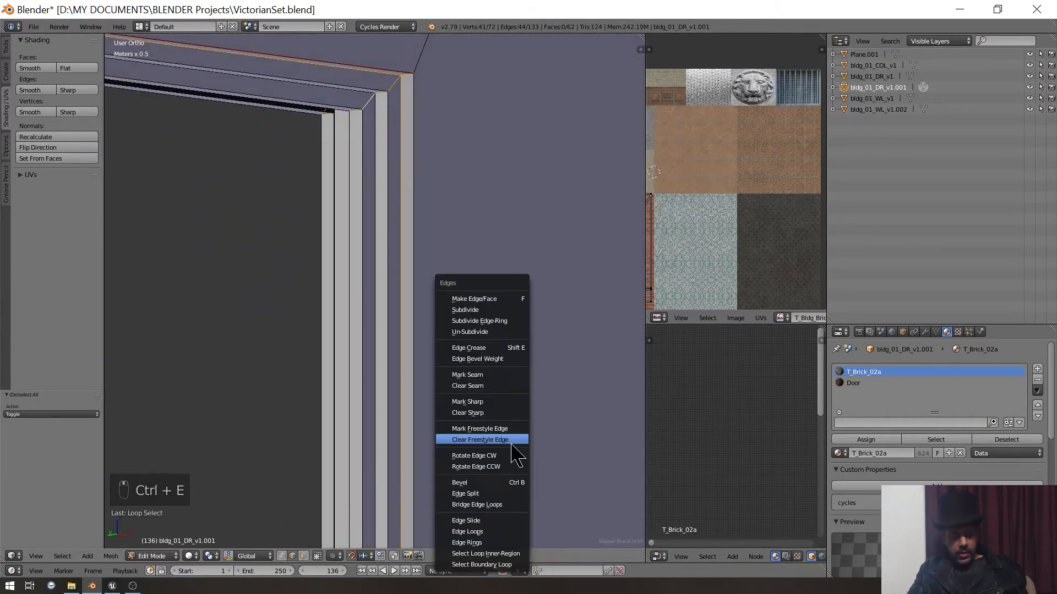
click(494, 376)
key(a)
key(t)
- Fill the inner opening of the window frame with faces from its edge loops
middle_drag(390, 286, 440, 305)
alt+right_click(441, 305)
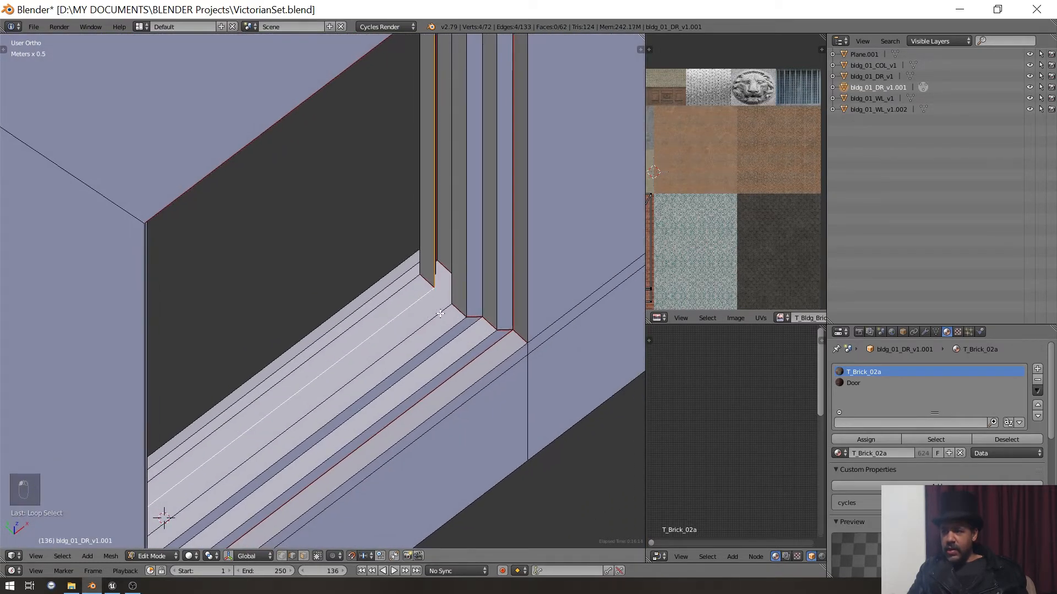
middle_drag(441, 313, 447, 310)
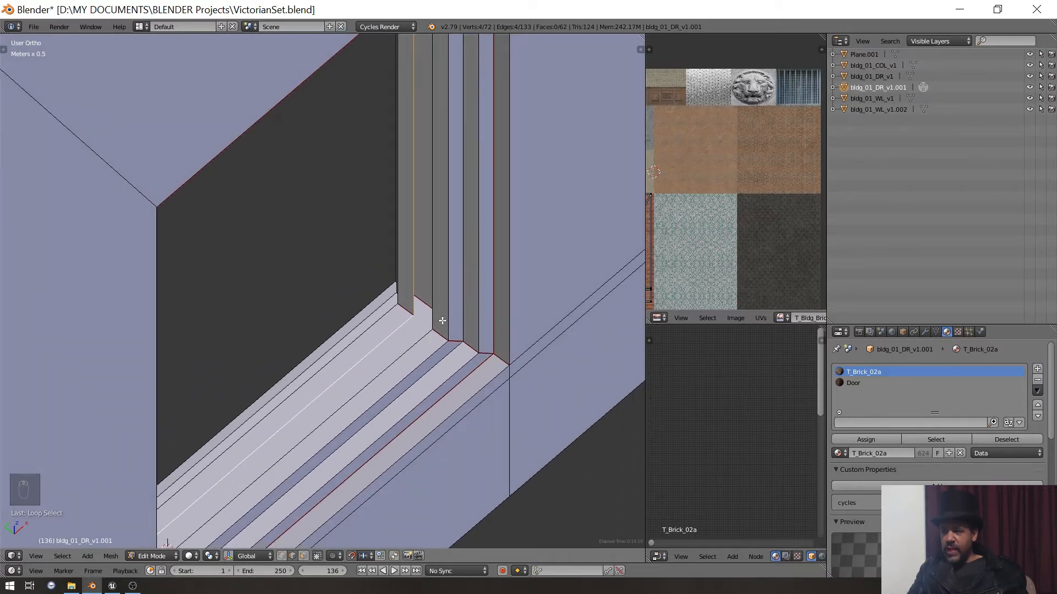
key(a)
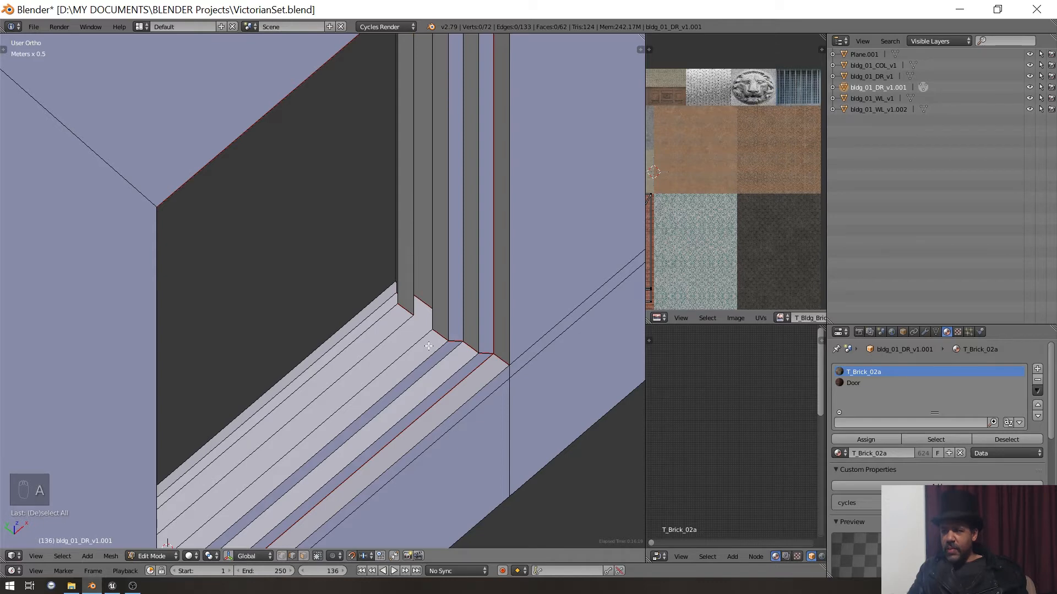
scroll(426, 334, down, 2)
middle_drag(426, 333, 295, 313)
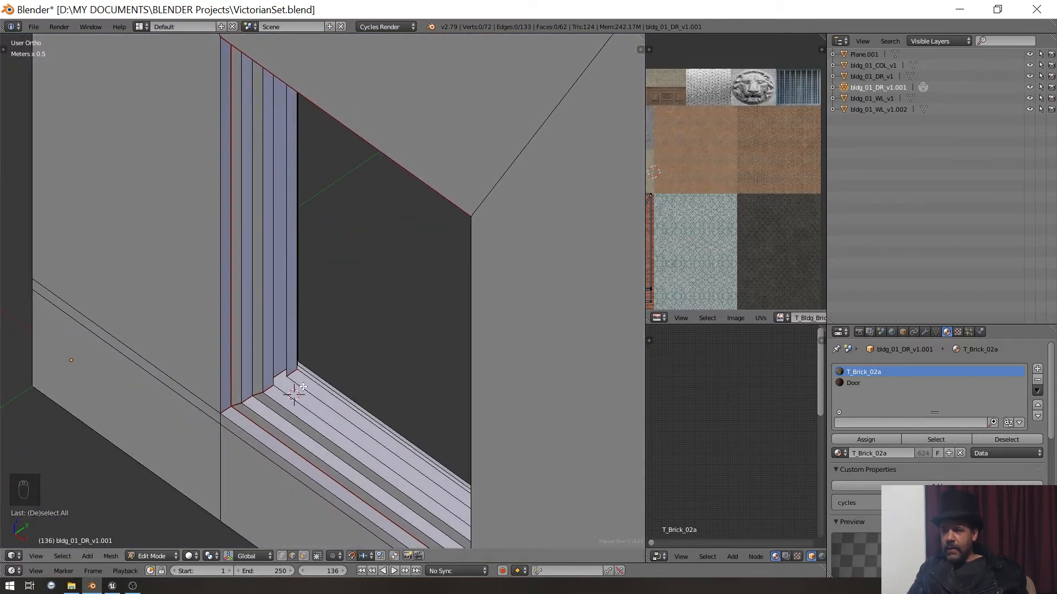
alt+right_click(304, 387)
key(f)
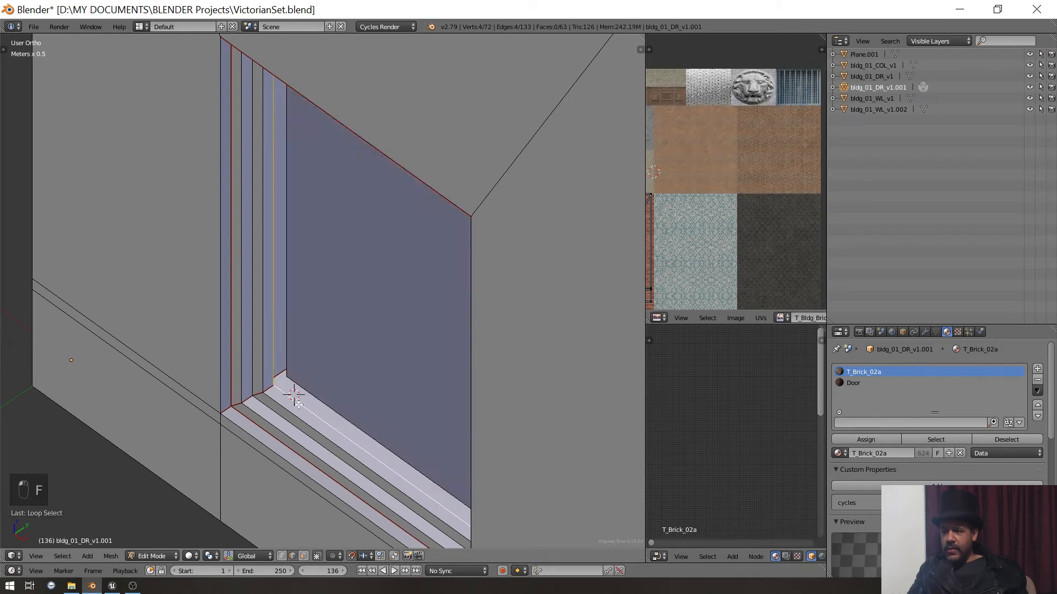
key(f)
- Examine the filled window panel and the wall strips below it
middle_drag(317, 402, 422, 356)
scroll(265, 324, down, 3)
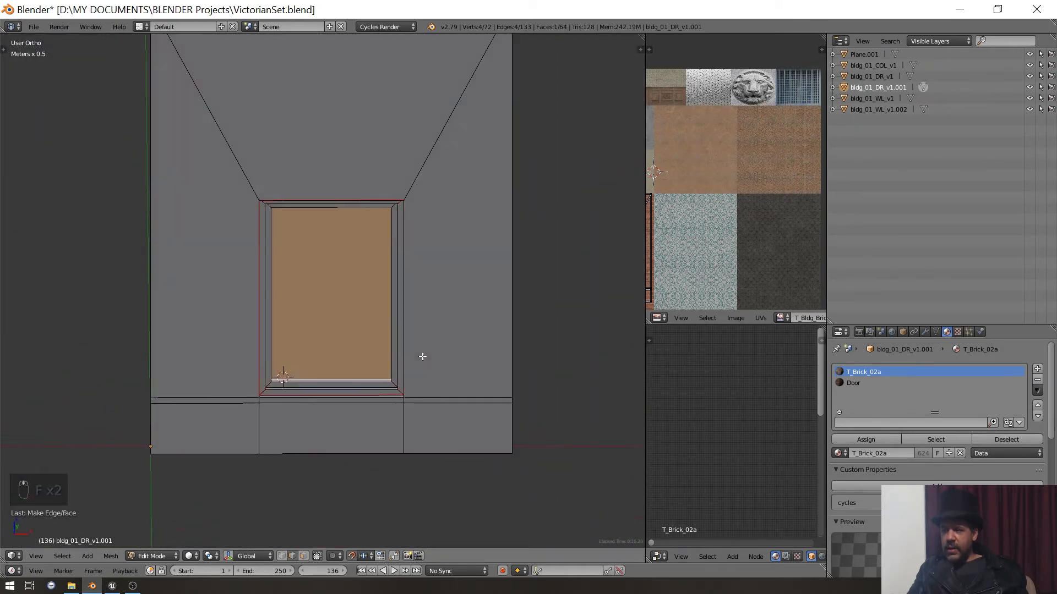
shift+middle_drag(375, 329, 390, 409)
scroll(384, 415, down, 2)
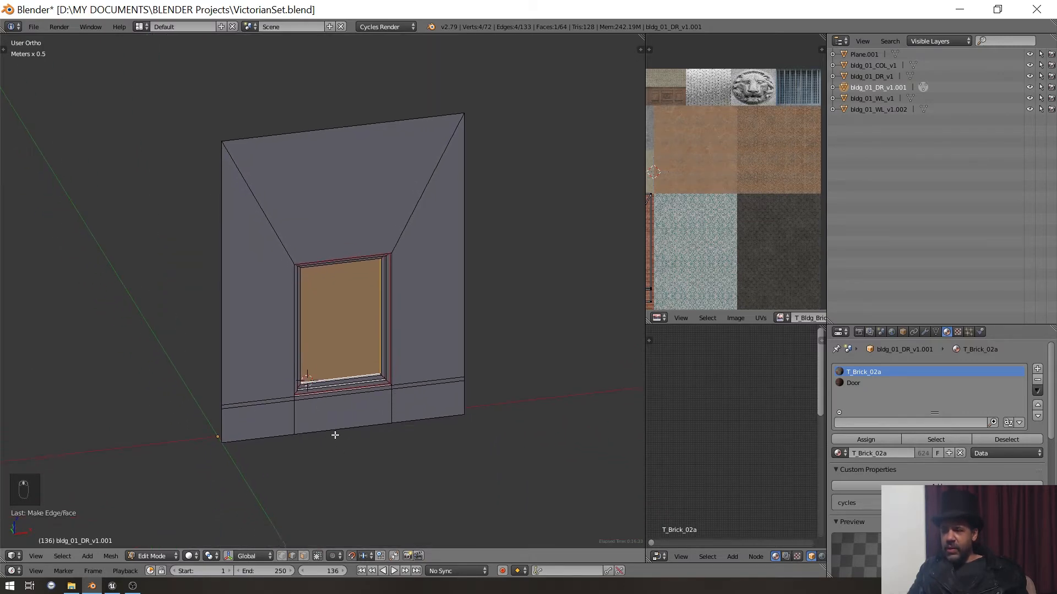
scroll(332, 431, up, 2)
shift+middle_drag(333, 431, 356, 356)
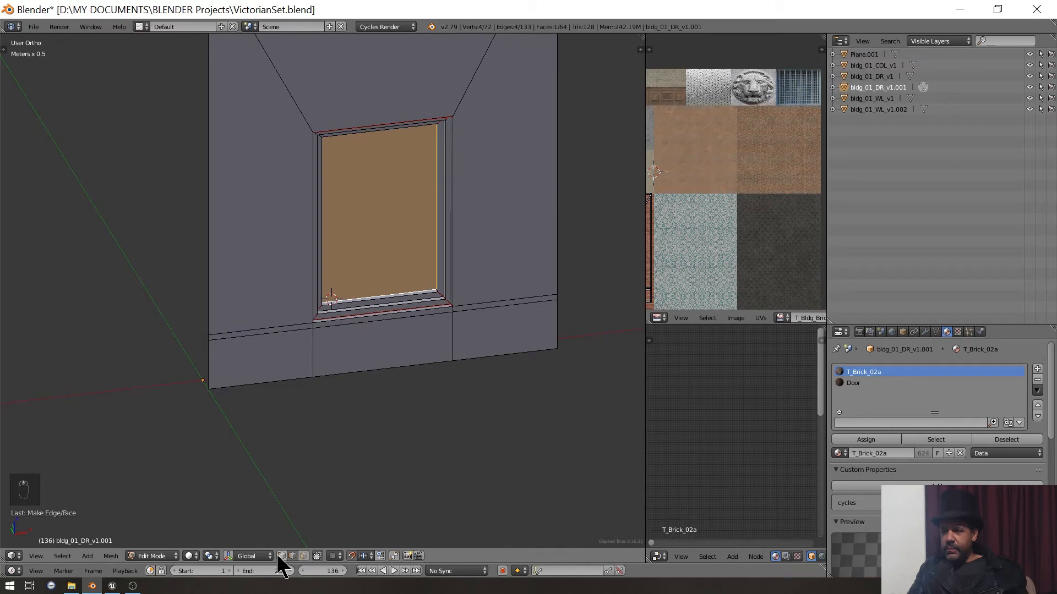
shift+middle_drag(349, 427, 357, 346)
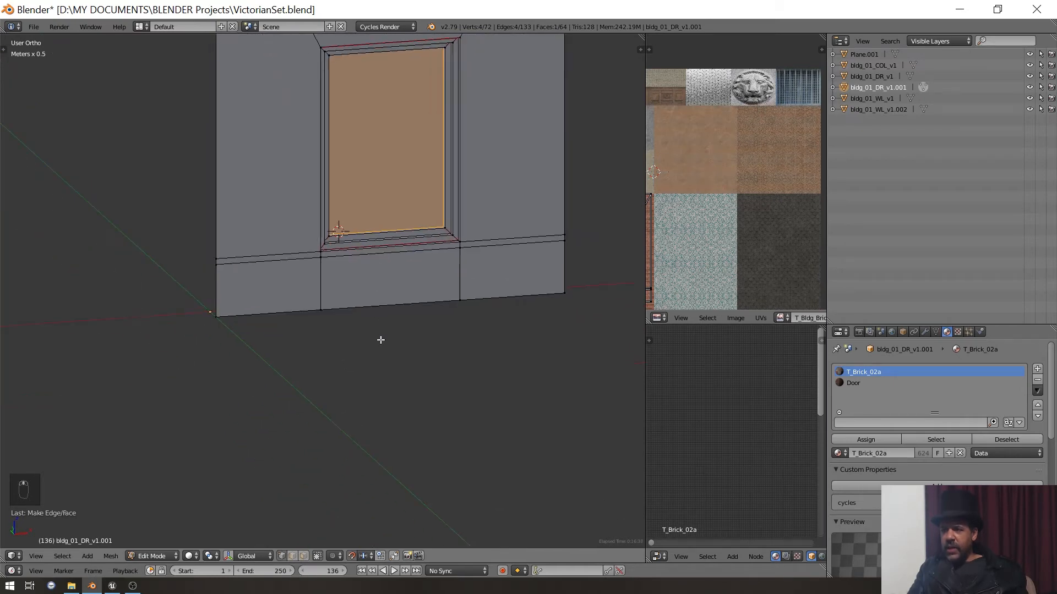
scroll(382, 309, down, 3)
scroll(380, 302, up, 4)
key(Tab)
key(Tab)
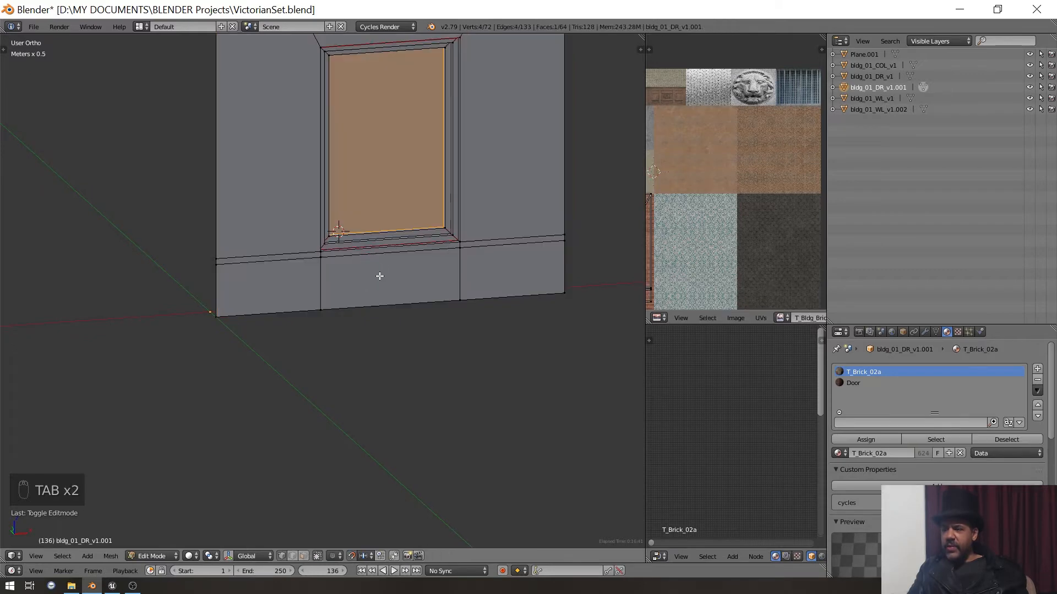
mouse_move(379, 276)
middle_down()
mouse_move(361, 269)
mouse_move(374, 274)
middle_up()
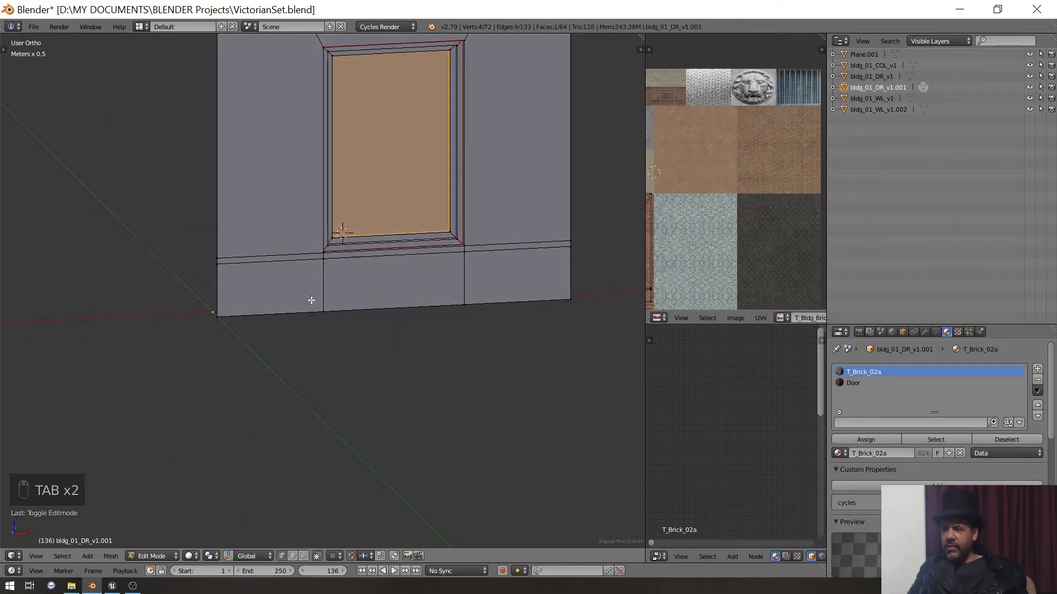
scroll(392, 264, down, 3)
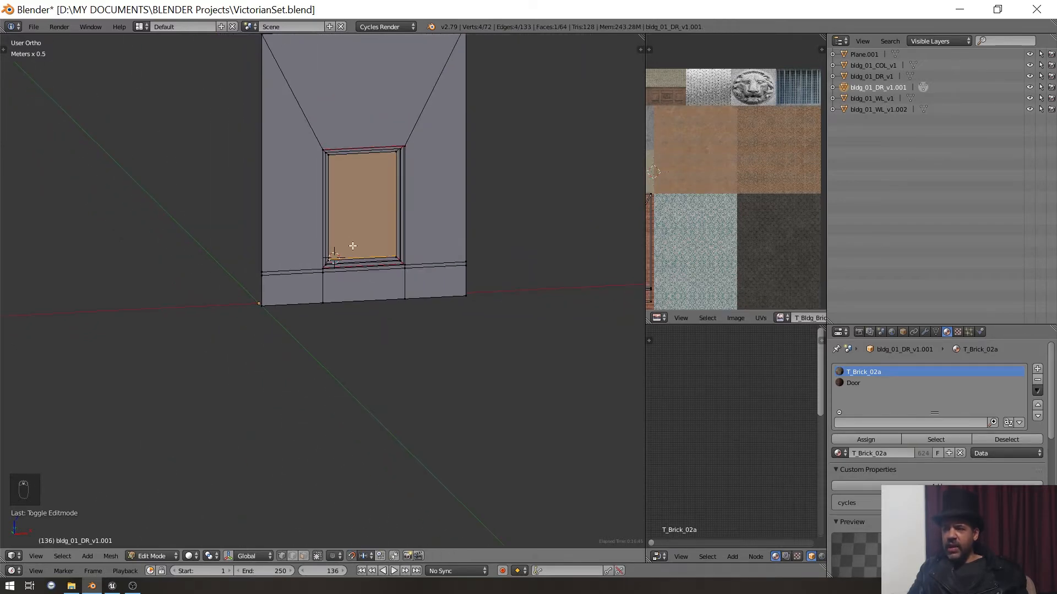
- Duplicate the window wall object in front view and place the copy about 8 m higher and 3.5 m toward negative X
key(Tab)
right_click(352, 292)
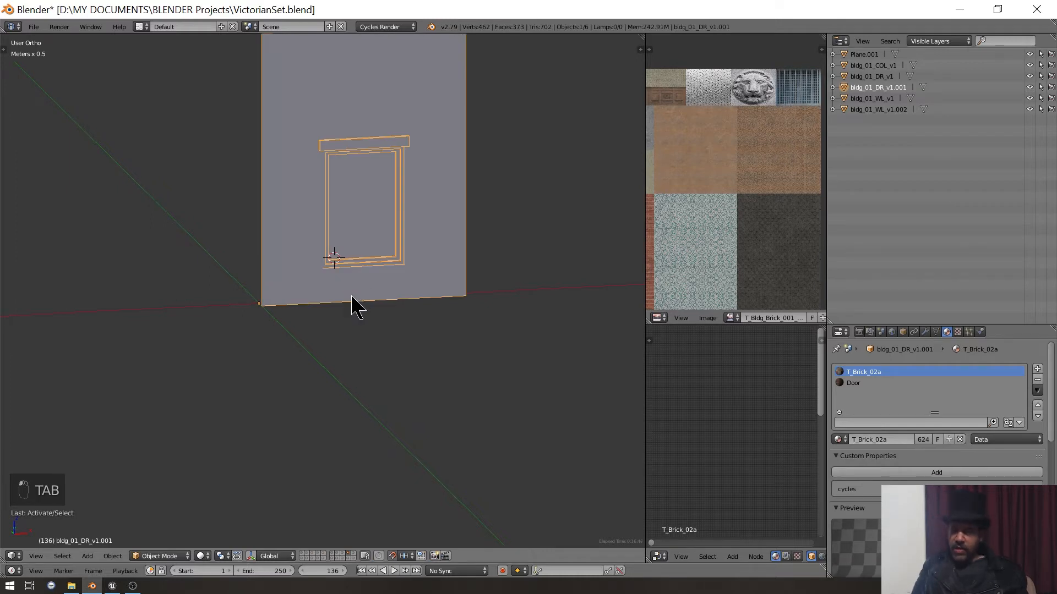
key(KP_1)
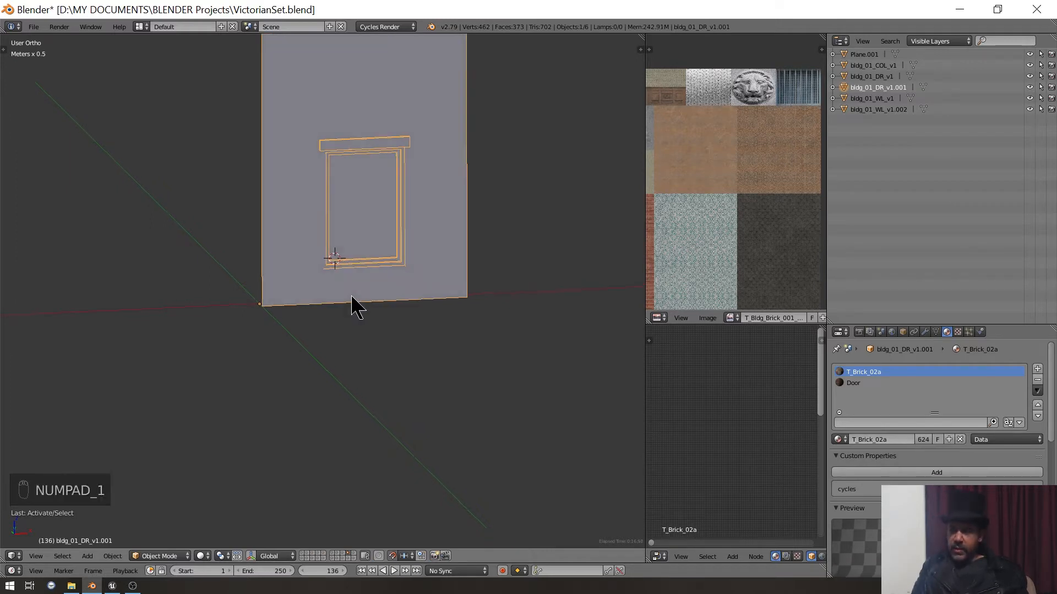
key(shift+d)
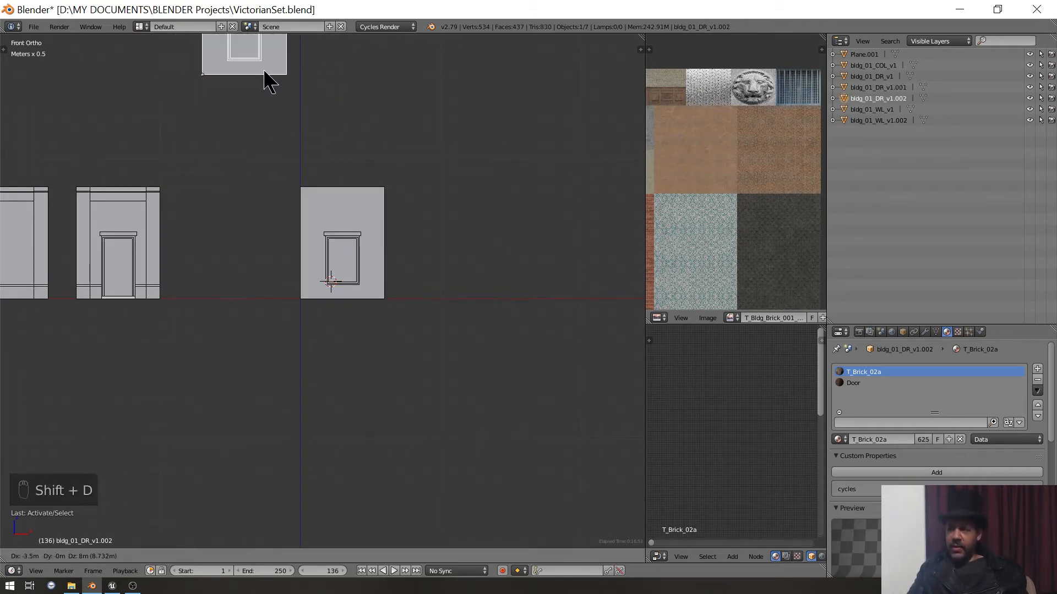
click(276, 75)
- Reopen the original window wall's mesh for editing and select a bottom-edge vertex below the window together with the adjacent bottom corner vertex
shift+middle_drag(394, 178, 403, 336)
scroll(311, 127, up, 5)
scroll(366, 282, up, 4)
right_click(352, 276)
key(Tab)
scroll(404, 336, up, 1)
shift+middle_drag(318, 328, 367, 339)
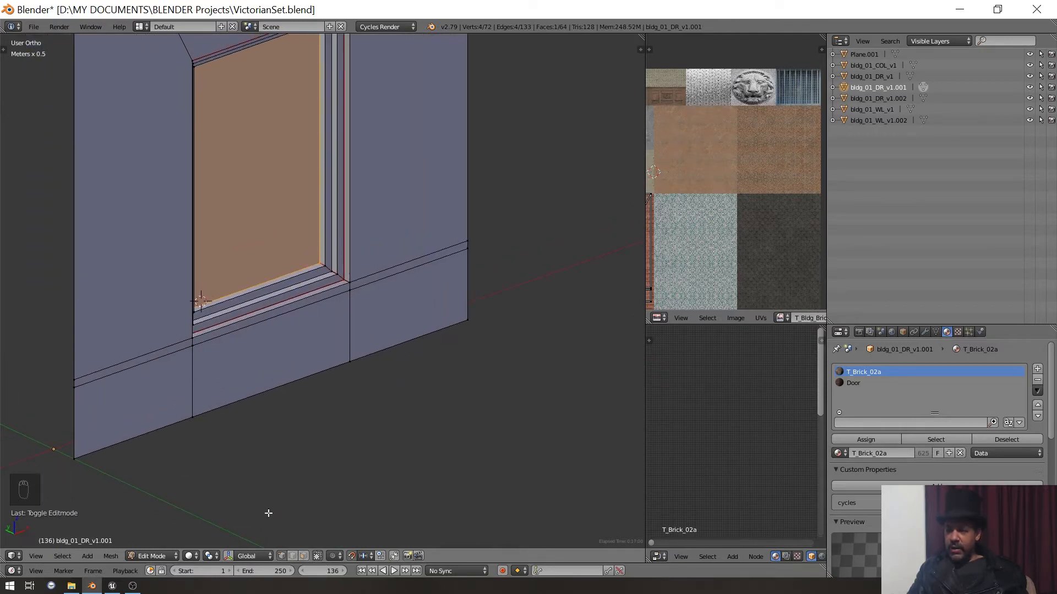
right_click(182, 414)
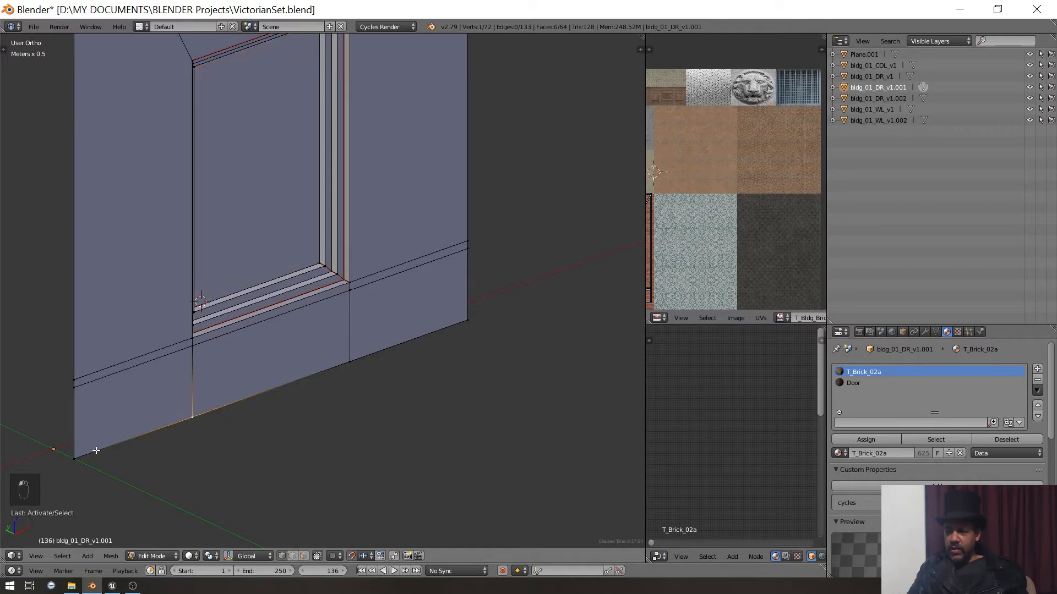
- Try to merge the selected bottom-edge vertex and wall corner vertex
key(w)
click(66, 331)
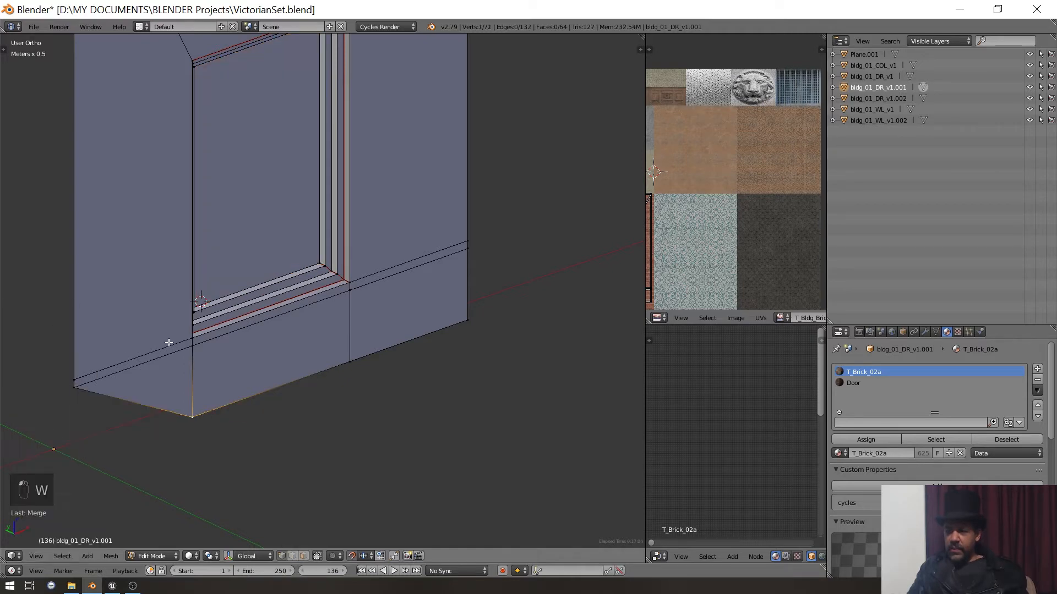
key(ctrl+z)
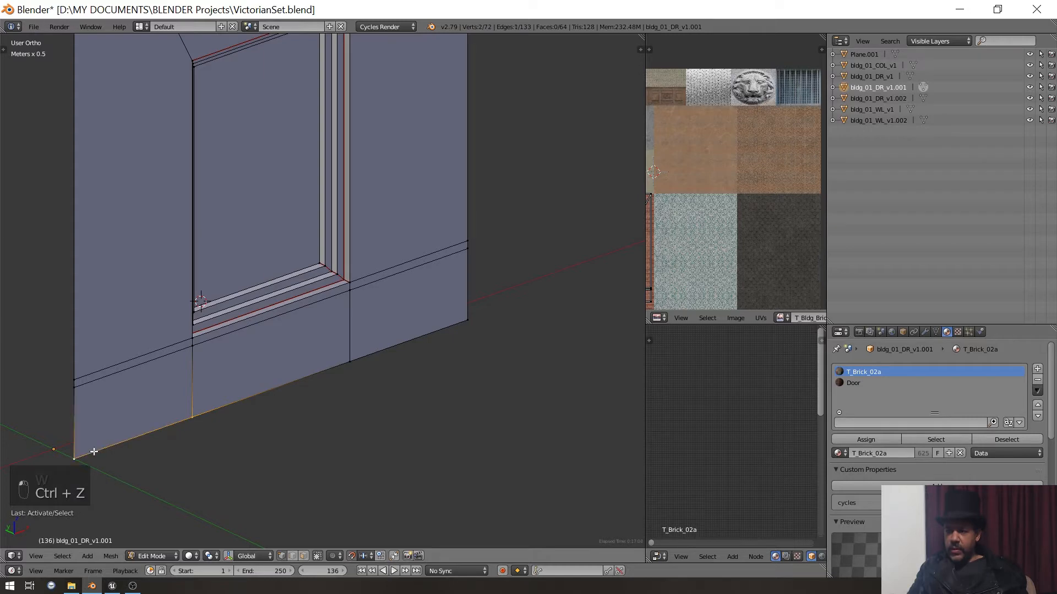
key(w)
click(83, 341)
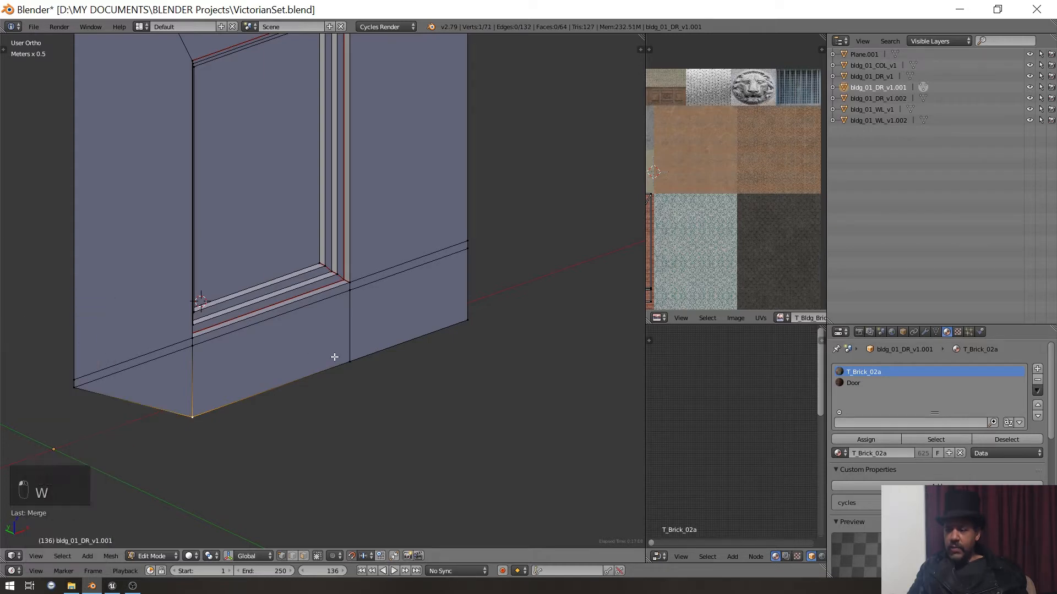
key(ctrl+z)
- Merge the two bottom-edge vertices below the window's sides into the wall's nearest bottom corner vertices
key(w)
key(w)
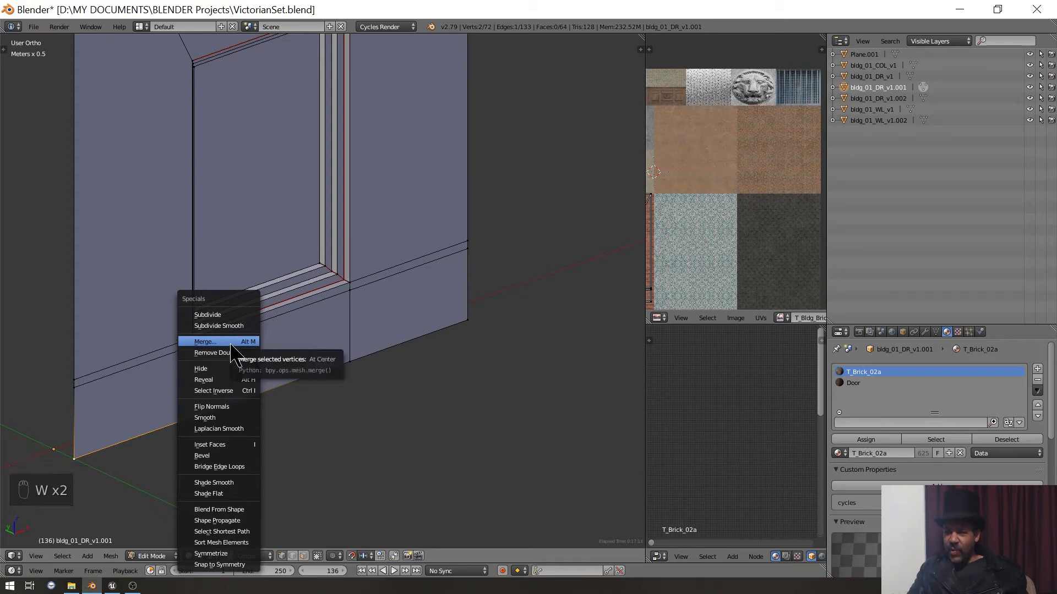
click(231, 343)
click(231, 356)
middle_drag(373, 346, 299, 332)
right_click(300, 337)
key(w)
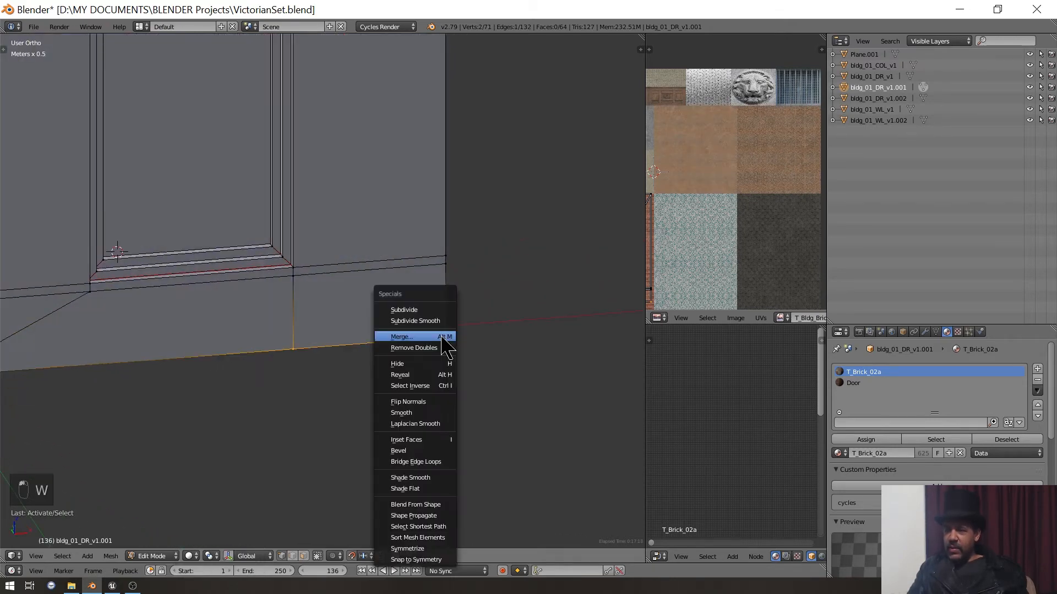
click(435, 336)
click(432, 337)
- Merge the lower trim-line vertex beneath the window's right side into the matching vertex on the wall's right edge
scroll(378, 337, up, 3)
right_click(325, 366)
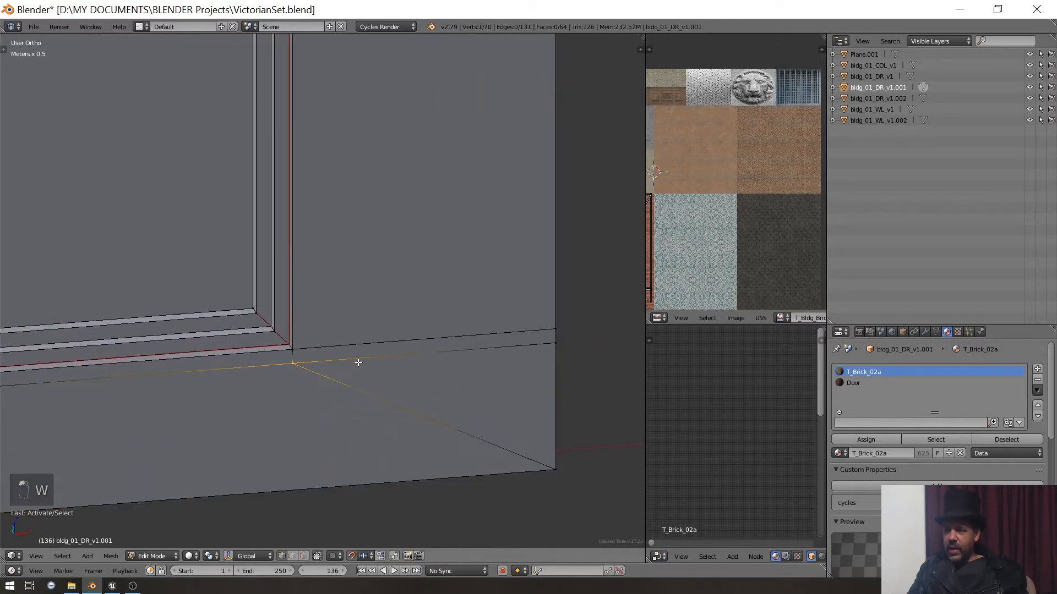
shift+right_click(565, 345)
key(w)
click(562, 345)
click(562, 347)
- Select the lower trim-line vertices beneath the window's left side and on the wall's left edge
shift+middle_drag(228, 379, 505, 356)
right_click(226, 369)
shift+middle_drag(273, 354, 450, 346)
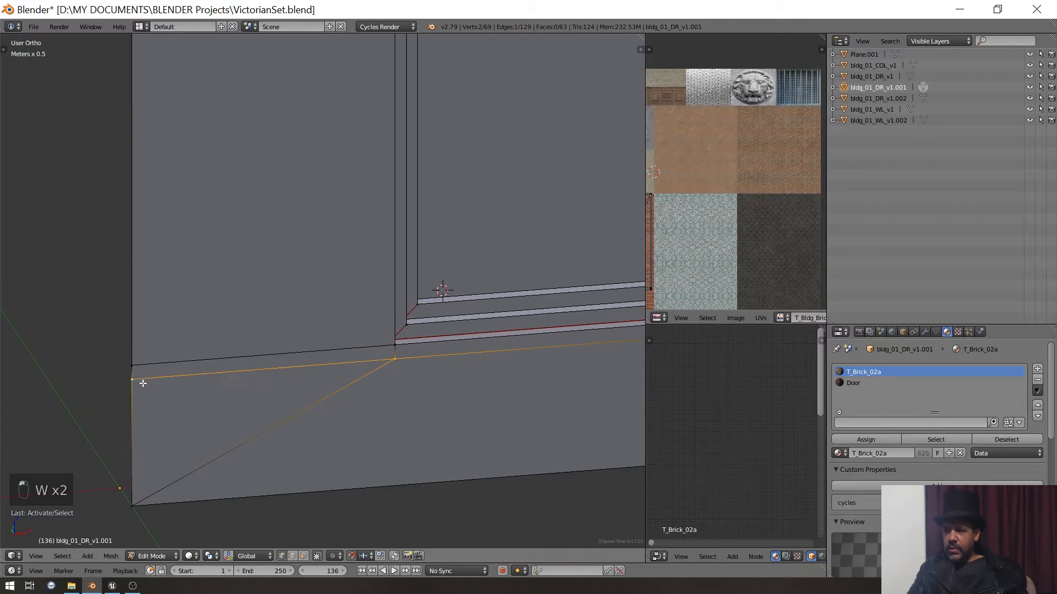
key(w)
click(145, 383)
scroll(303, 385, down, 2)
key(ctrl+z)
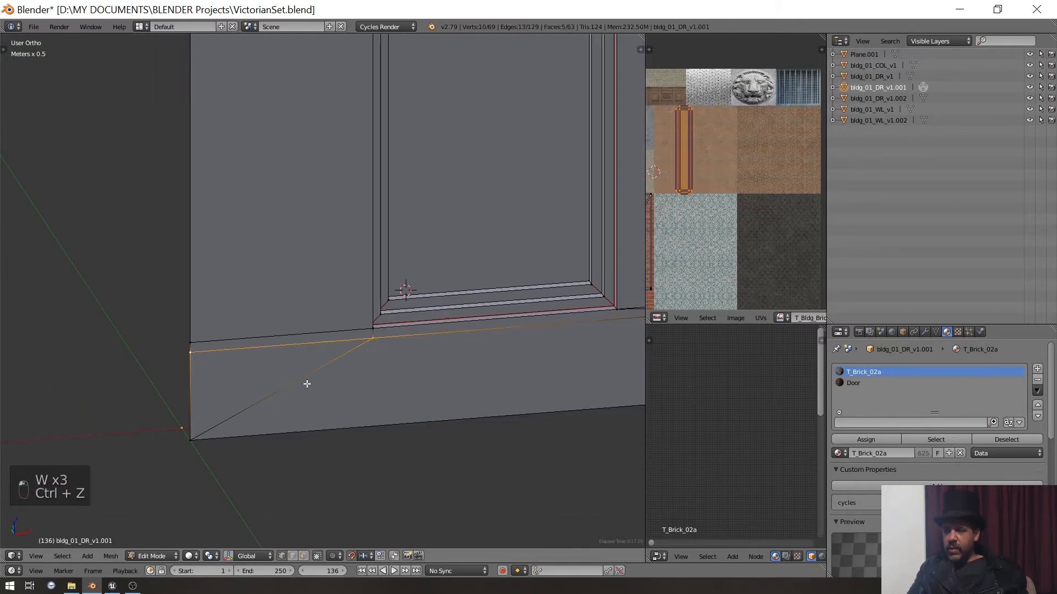
key(ctrl+z)
key(ctrl+z)
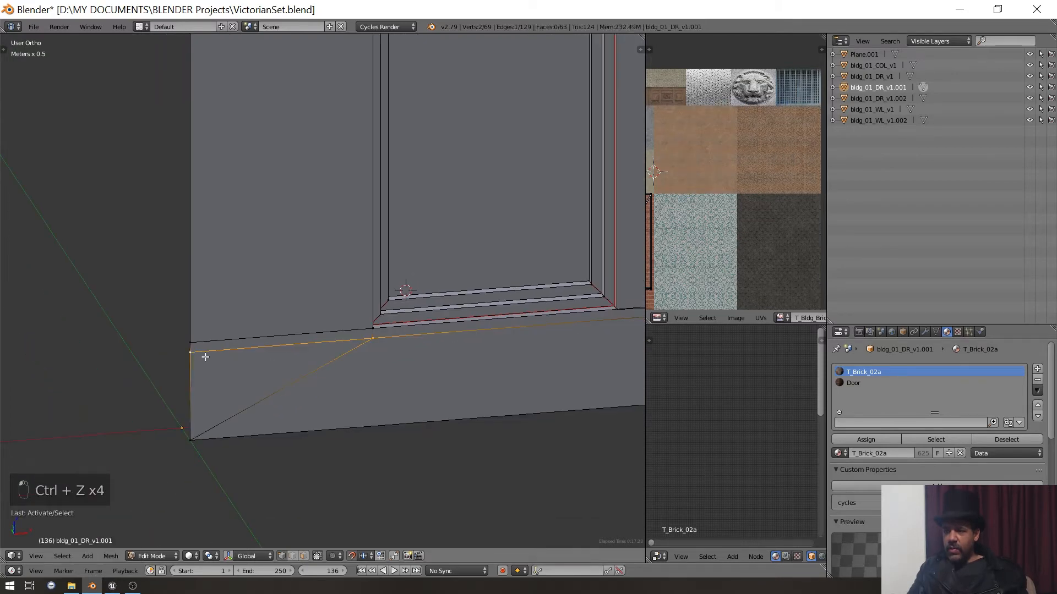
- Merge the selected lower trim-line vertices at the wall's left edge and clear the selection
key(w)
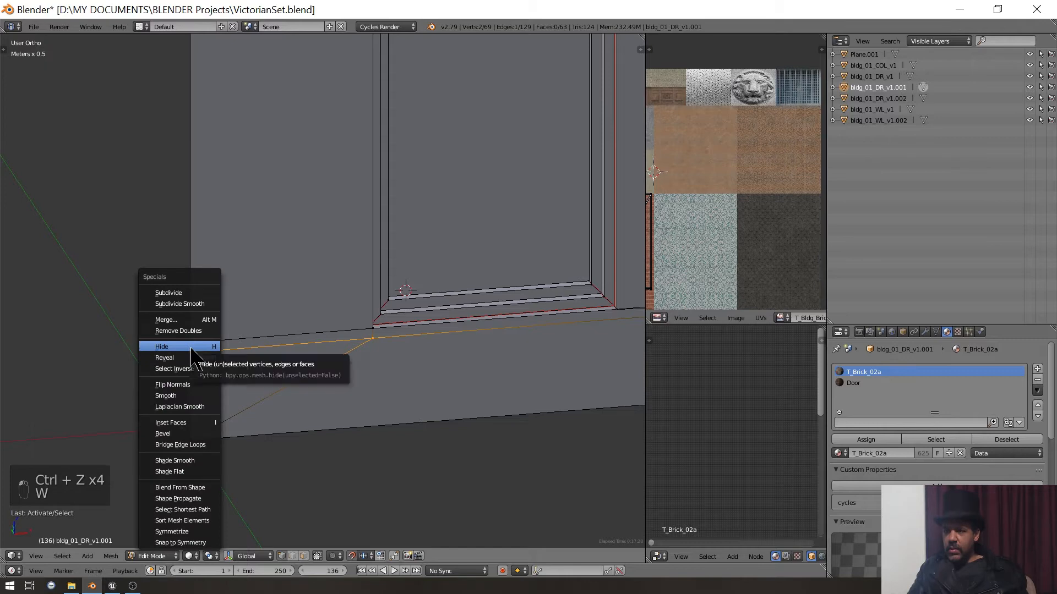
click(168, 320)
click(176, 312)
scroll(278, 345, down, 4)
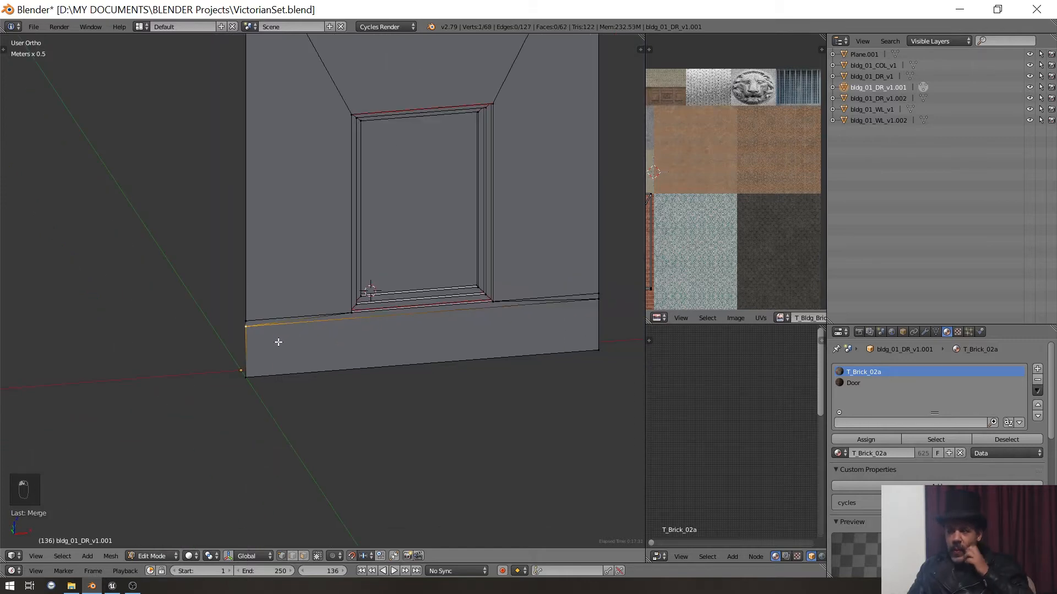
middle_drag(278, 342, 271, 302)
scroll(270, 302, up, 4)
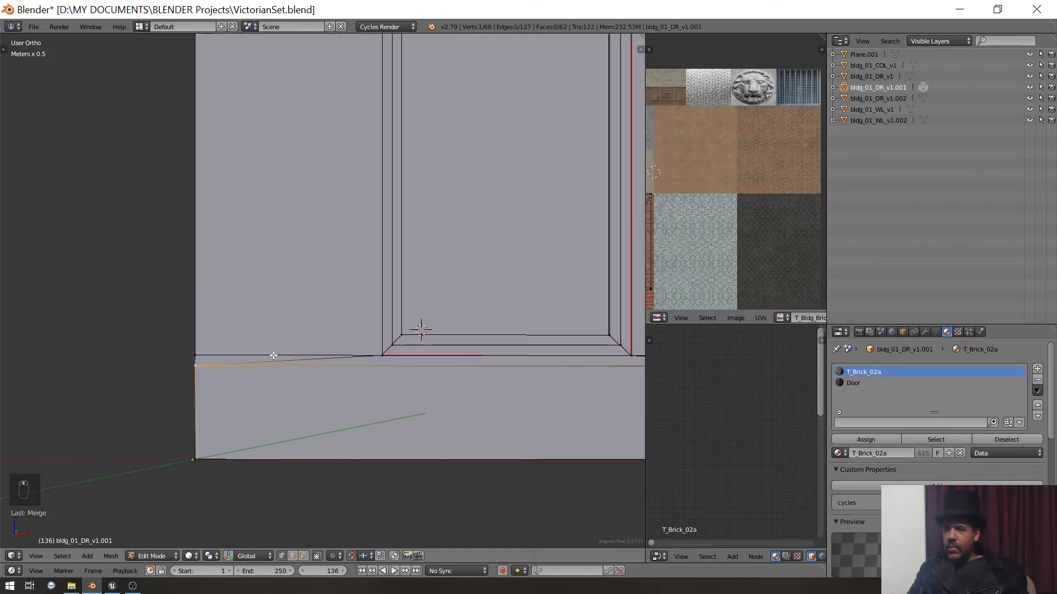
scroll(330, 393, down, 5)
key(a)
- Select the vertical edge on the window frame's outer strip and the edge line crossing the frame's upper corner
middle_drag(424, 396, 337, 333)
scroll(451, 415, up, 5)
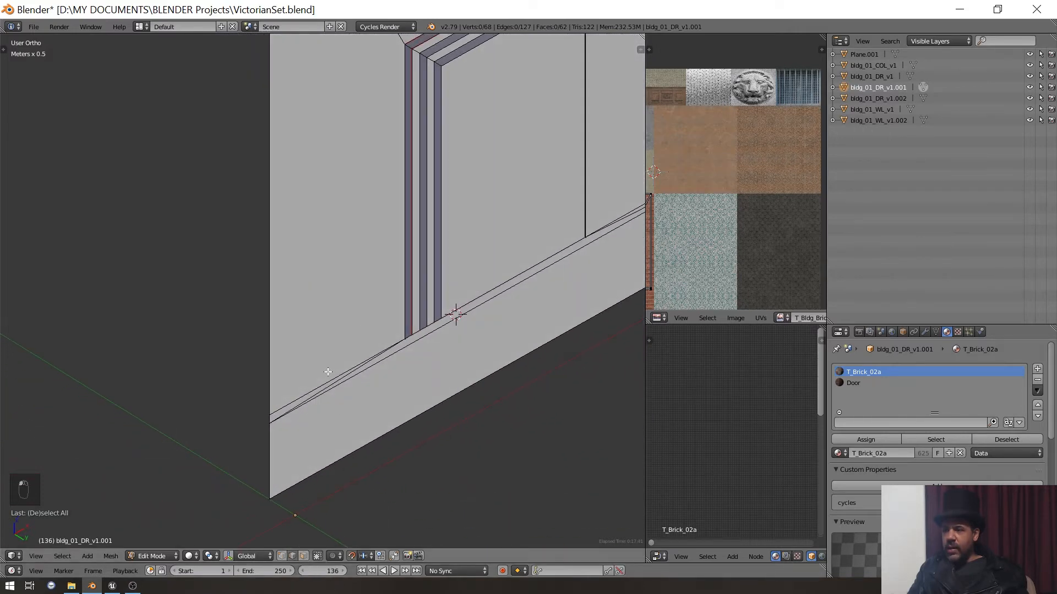
alt+right_click(402, 276)
middle_drag(402, 276, 411, 252)
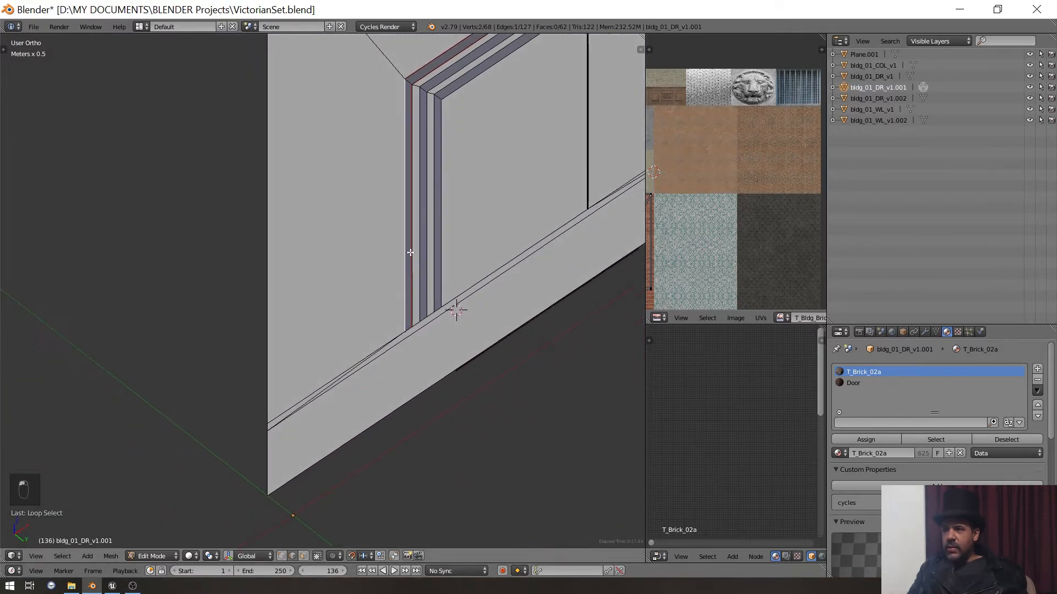
alt+shift+right_click(420, 87)
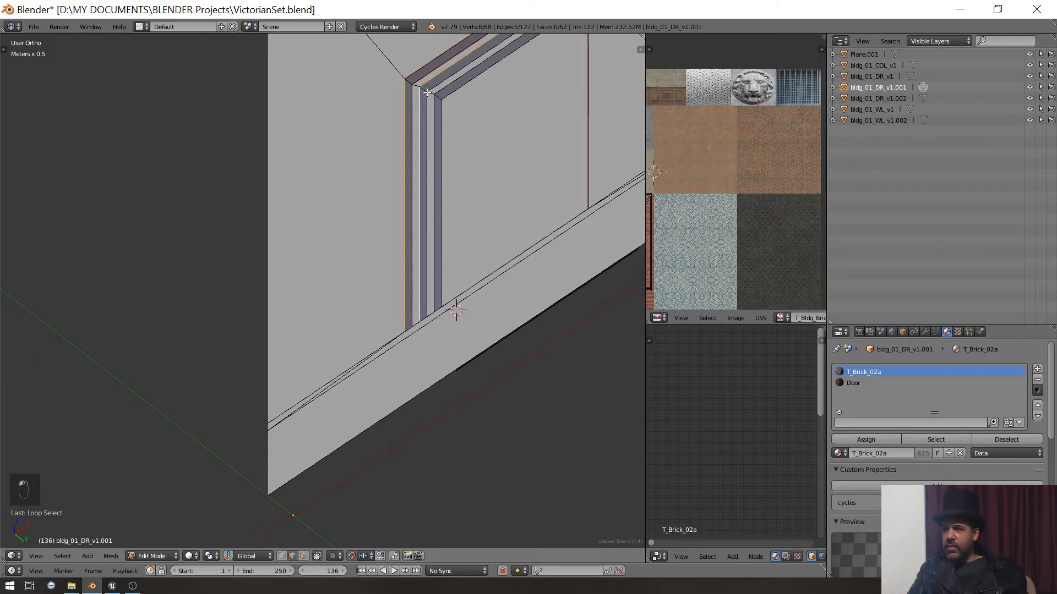
key(ctrl+z)
alt+shift+right_click(424, 91)
middle_drag(438, 102, 449, 96)
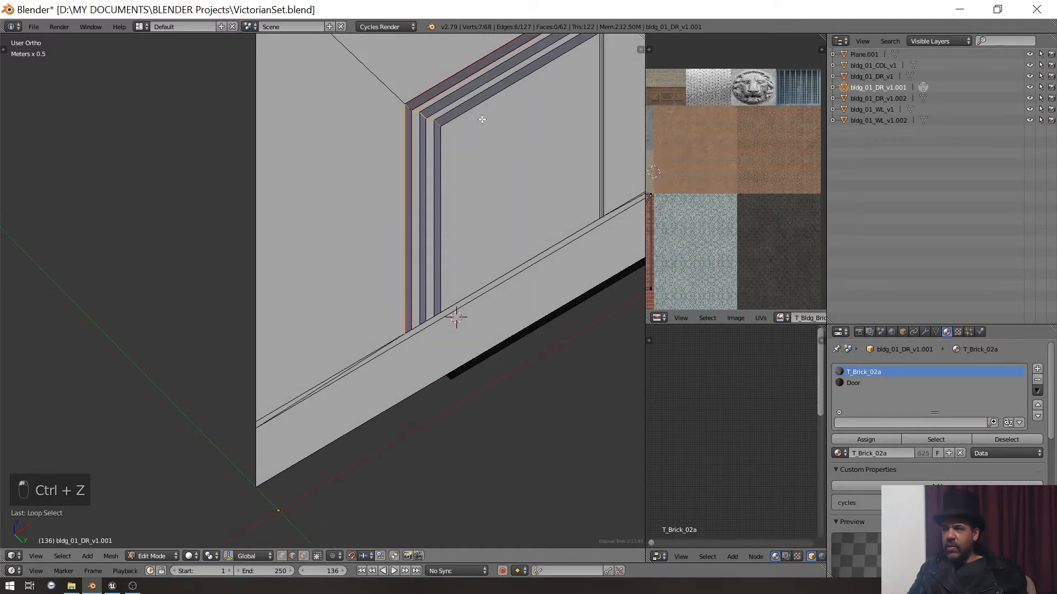
- Add the edge line across the recess's lower corner to the selection, mark the selected edges as seams and deselect everything
shift+middle_drag(474, 146, 455, 385)
scroll(347, 348, up, 3)
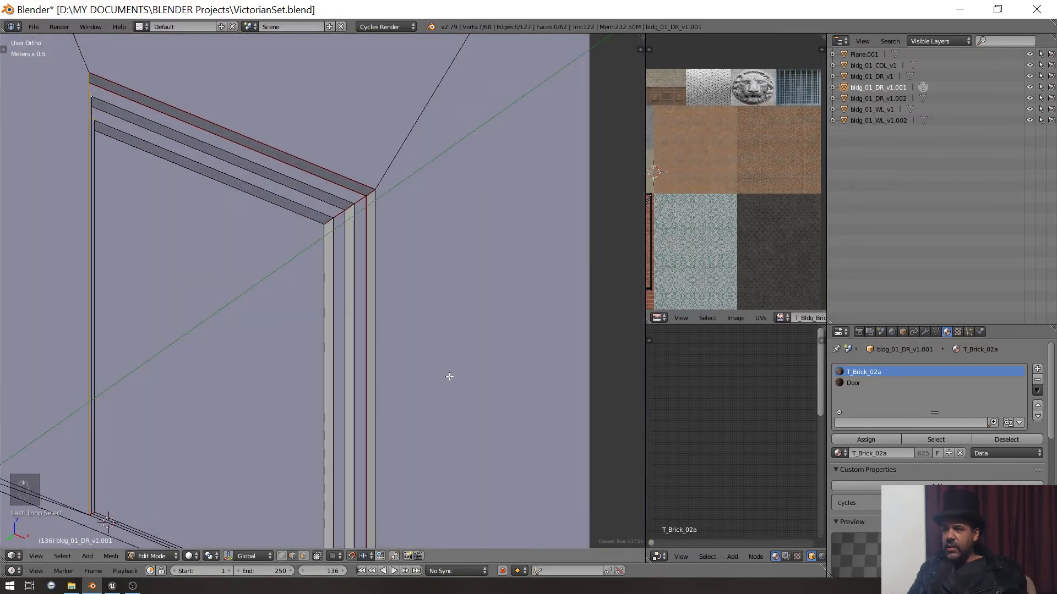
middle_drag(378, 287, 432, 357)
alt+shift+right_click(271, 412)
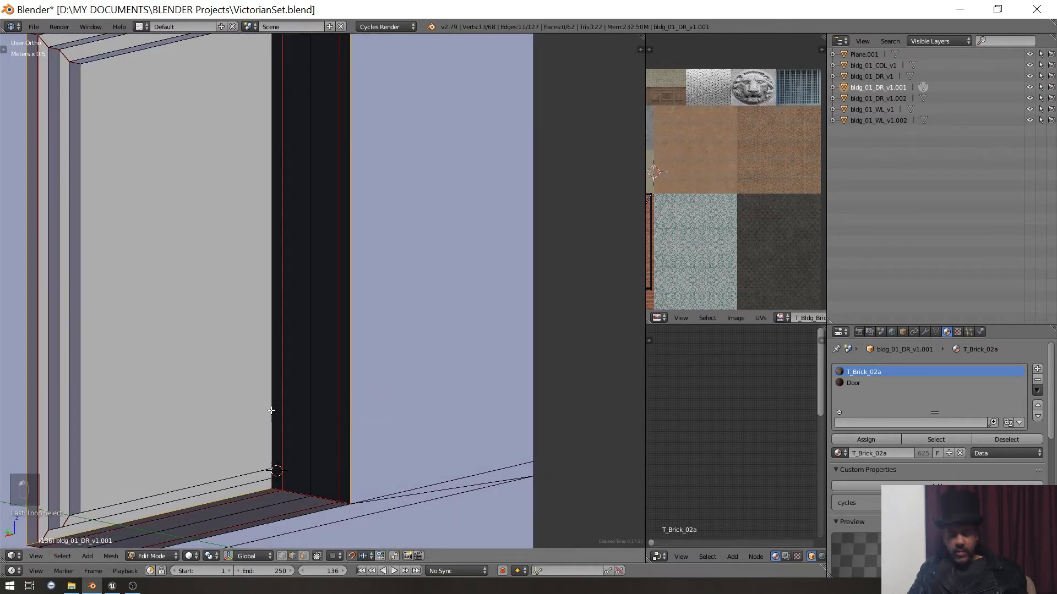
key(ctrl+e)
click(255, 374)
key(a)
scroll(255, 371, down, 5)
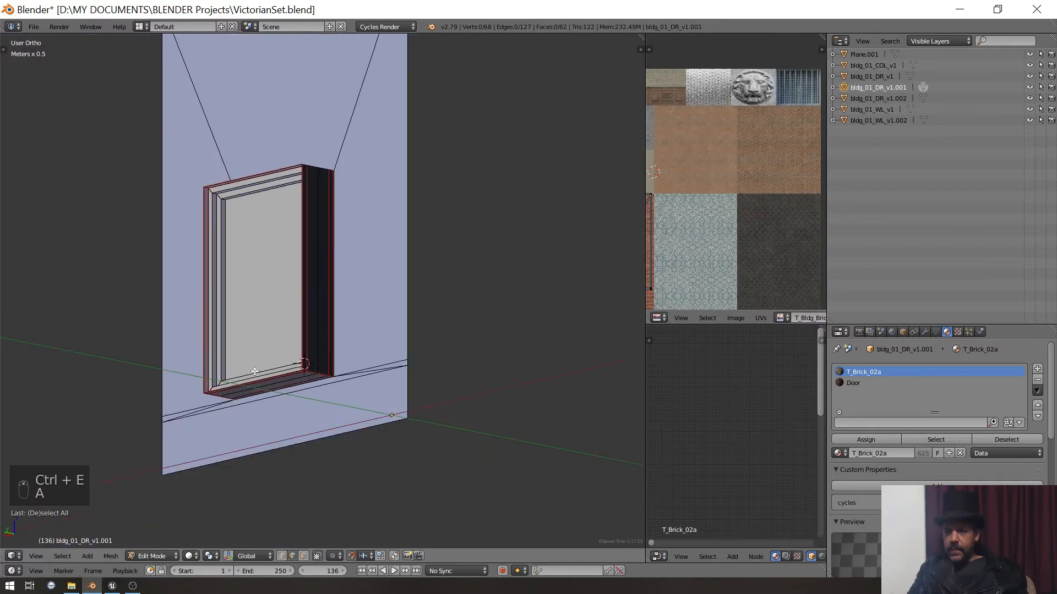
- Switch to face selection, select the linked wall faces around the window and bring their UVs into view
middle_drag(256, 373, 131, 435)
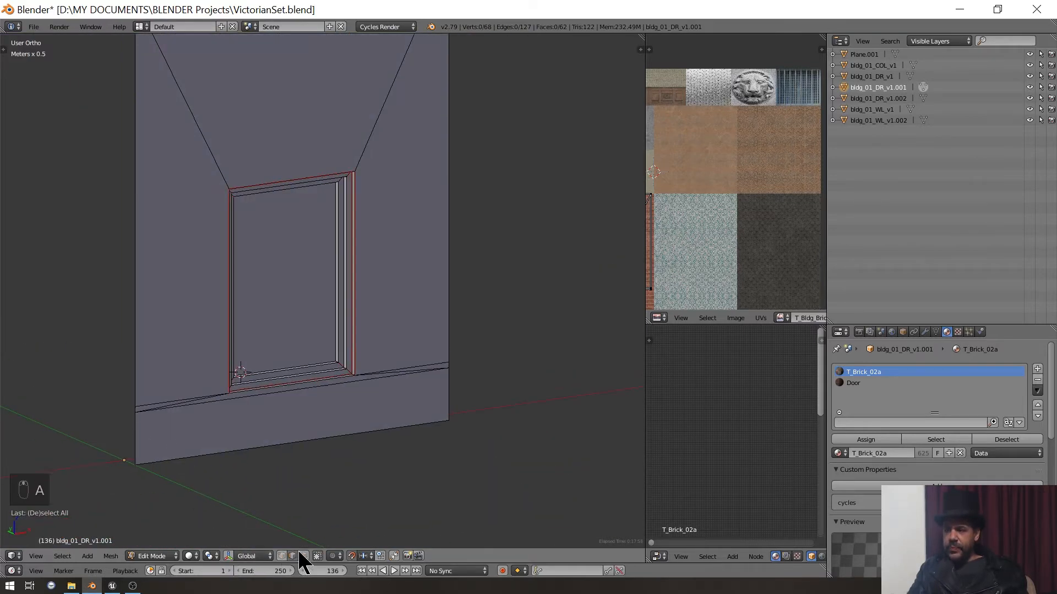
key(l)
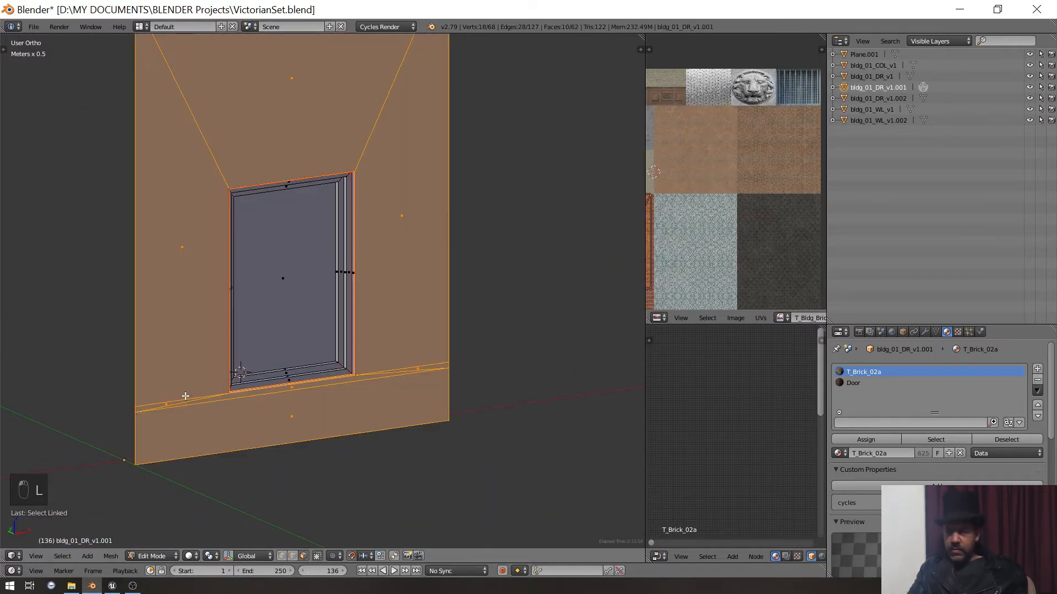
scroll(186, 396, down, 3)
scroll(220, 394, down, 3)
scroll(662, 283, down, 2)
middle_drag(663, 283, 708, 262)
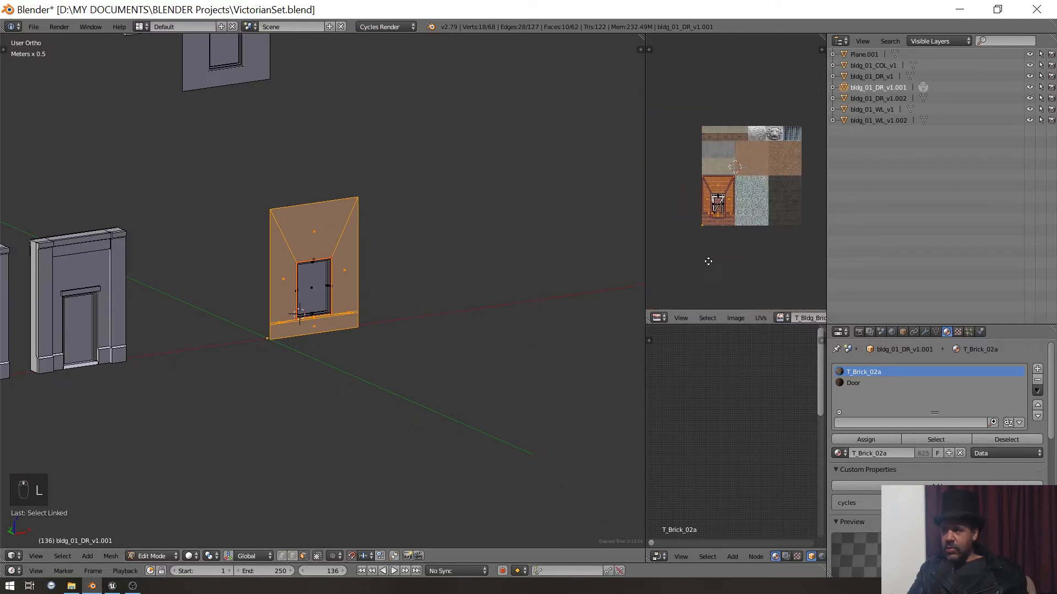
scroll(708, 261, up, 4)
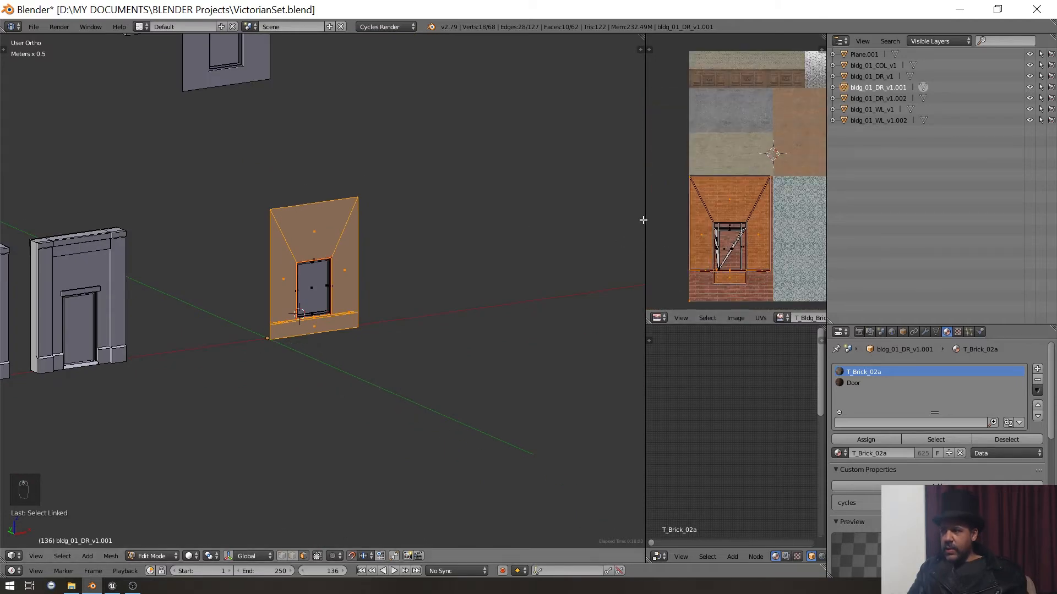
- Widen the UV editor area and set the 3D view's shading to Material
drag(635, 215, 456, 217)
scroll(606, 235, up, 4)
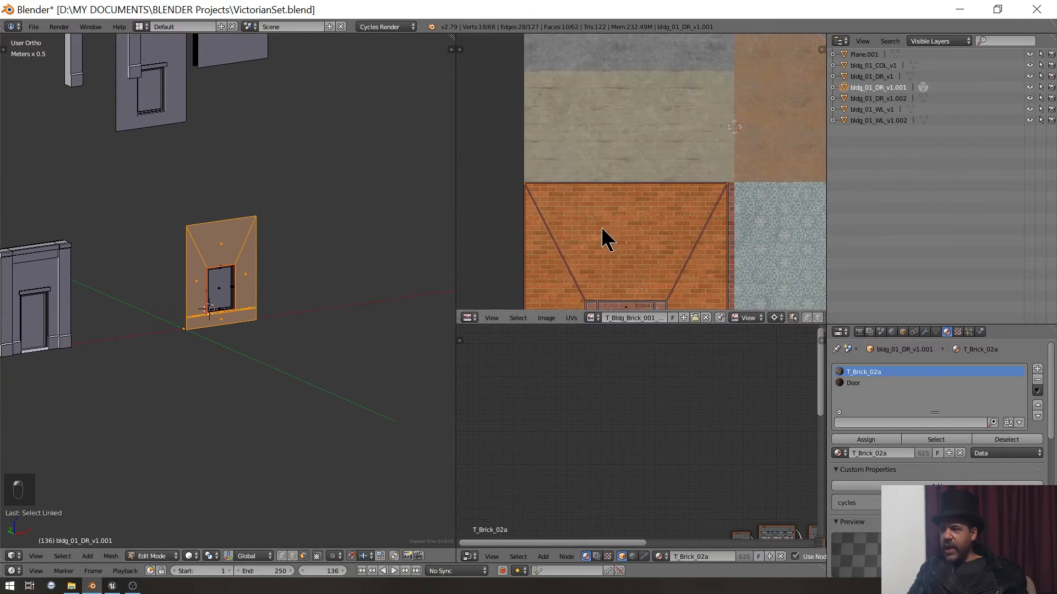
scroll(601, 236, down, 3)
scroll(273, 248, up, 4)
click(191, 556)
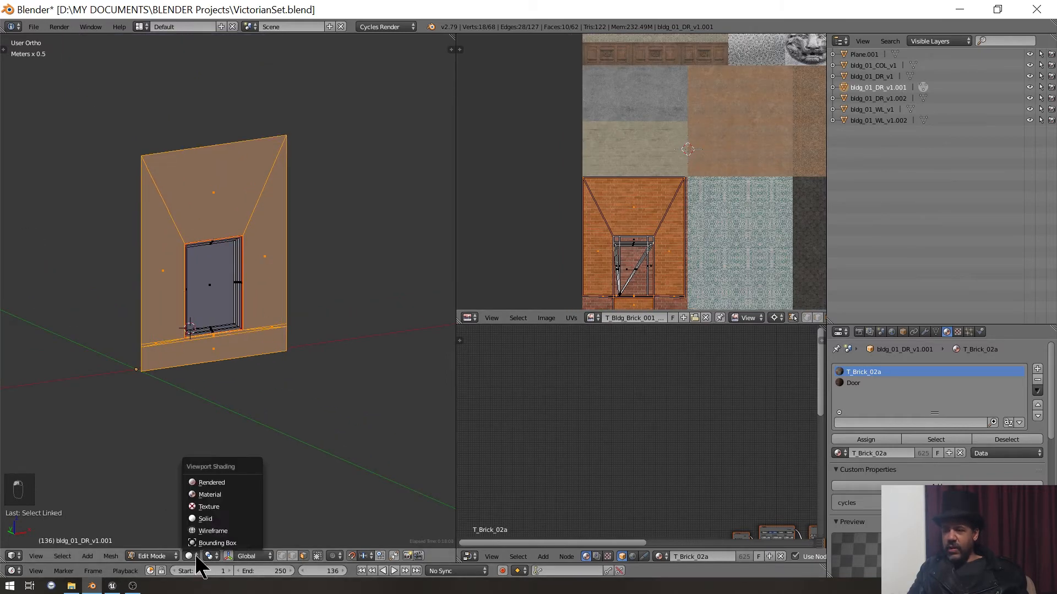
click(227, 495)
scroll(231, 280, up, 1)
shift+middle_drag(231, 281, 237, 406)
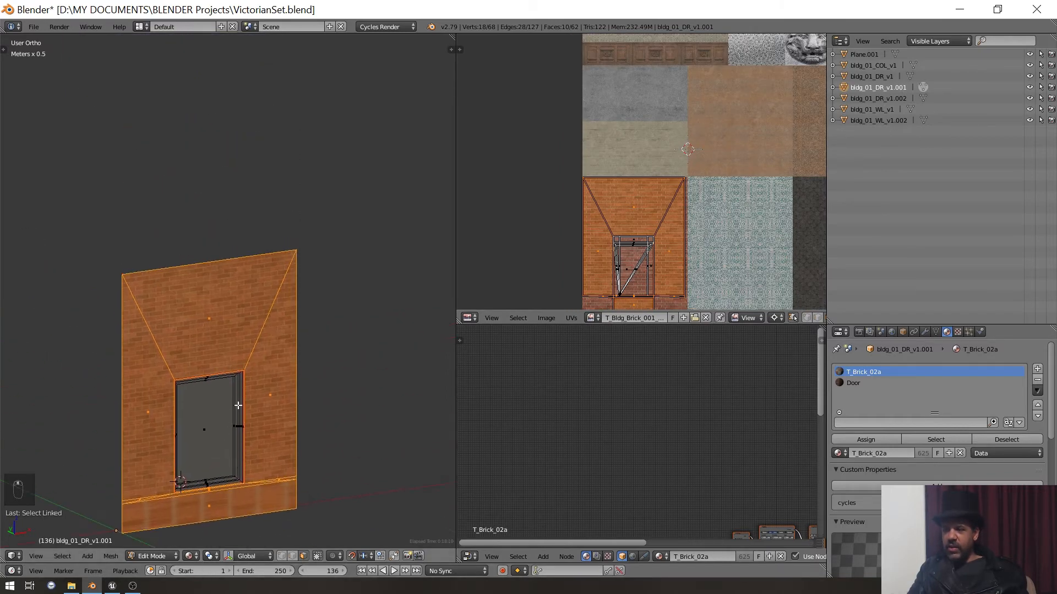
- Duplicate the trapezoidal brick face above the window, place the copy about 3 m up and 50 cm across in front view, and deselect it
right_click(207, 321)
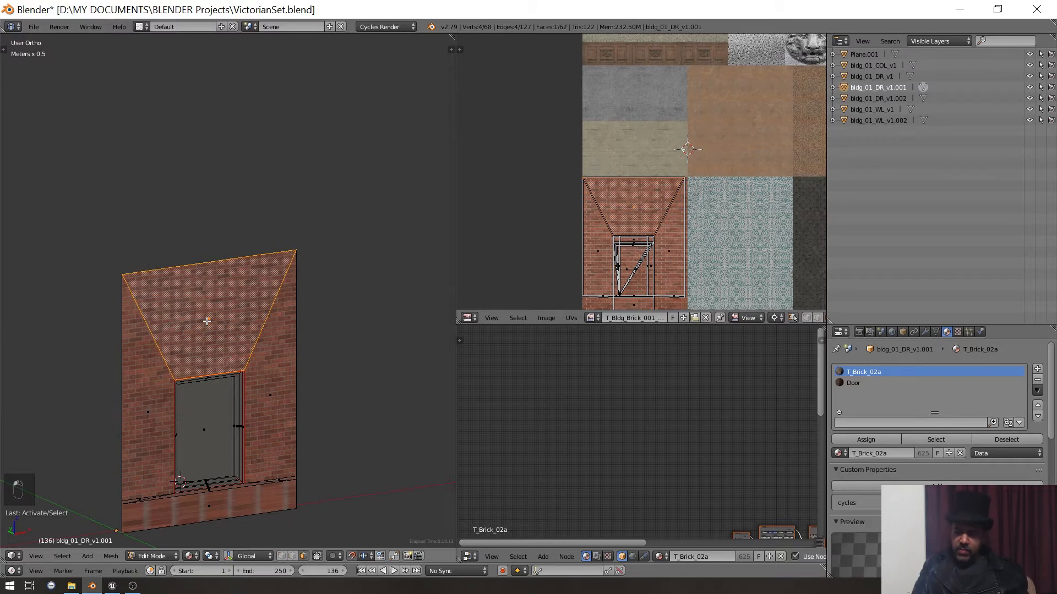
key(KP_1)
key(shift+d)
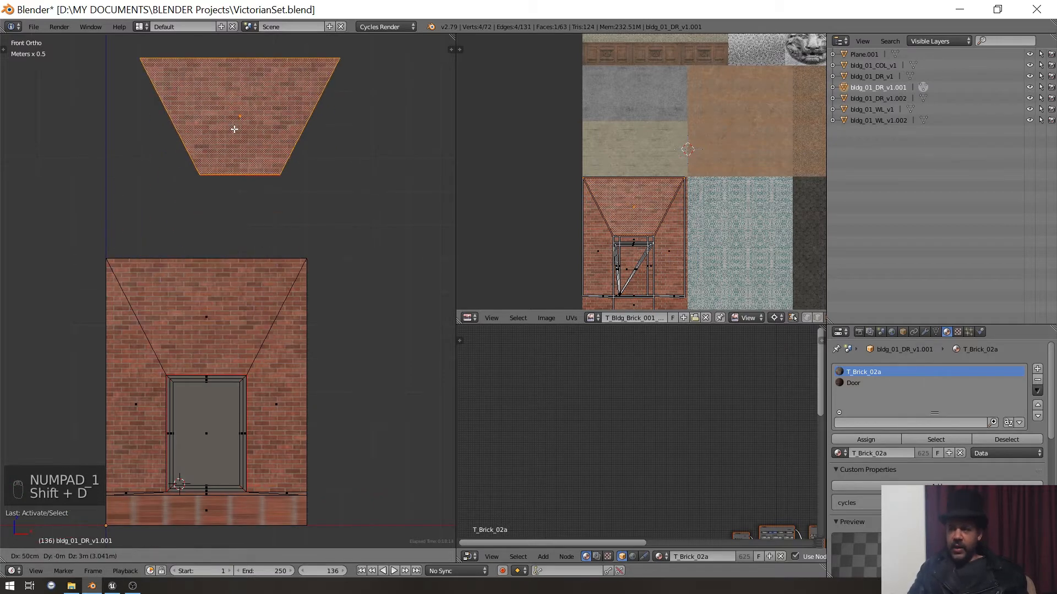
click(234, 129)
shift+middle_drag(300, 378, 314, 300)
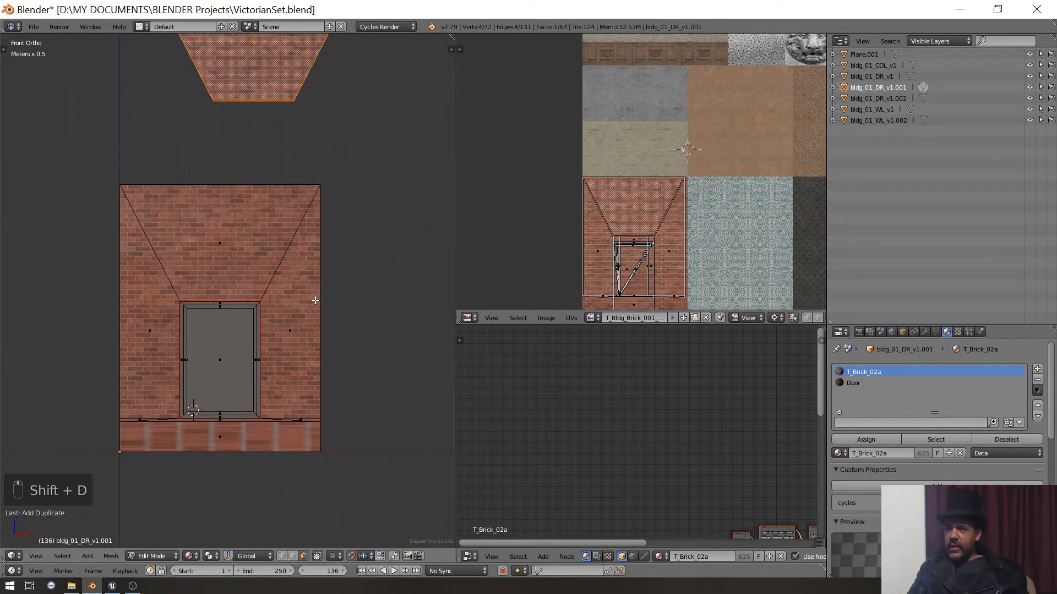
key(a)
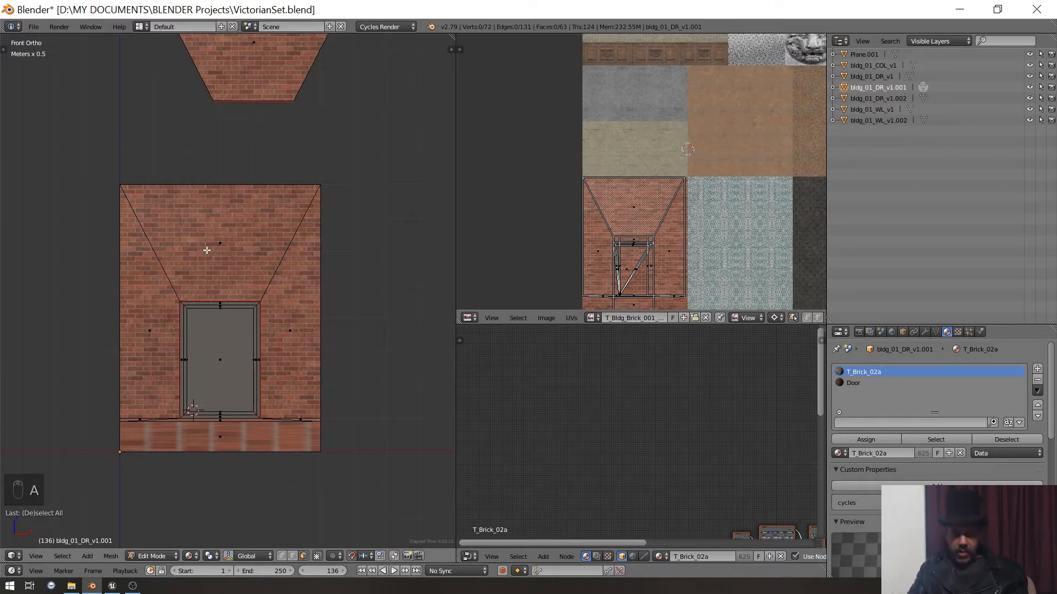
- Select the linked wall faces and compare their brick texture scale with the UV layout, the duplicated face and the neighbouring pieces
key(l)
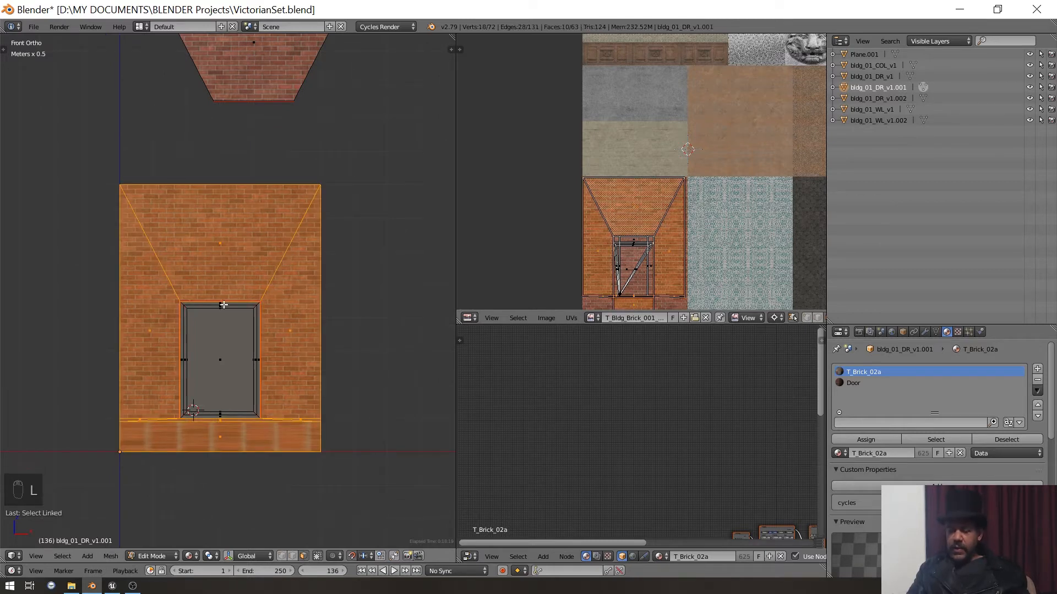
scroll(248, 316, down, 2)
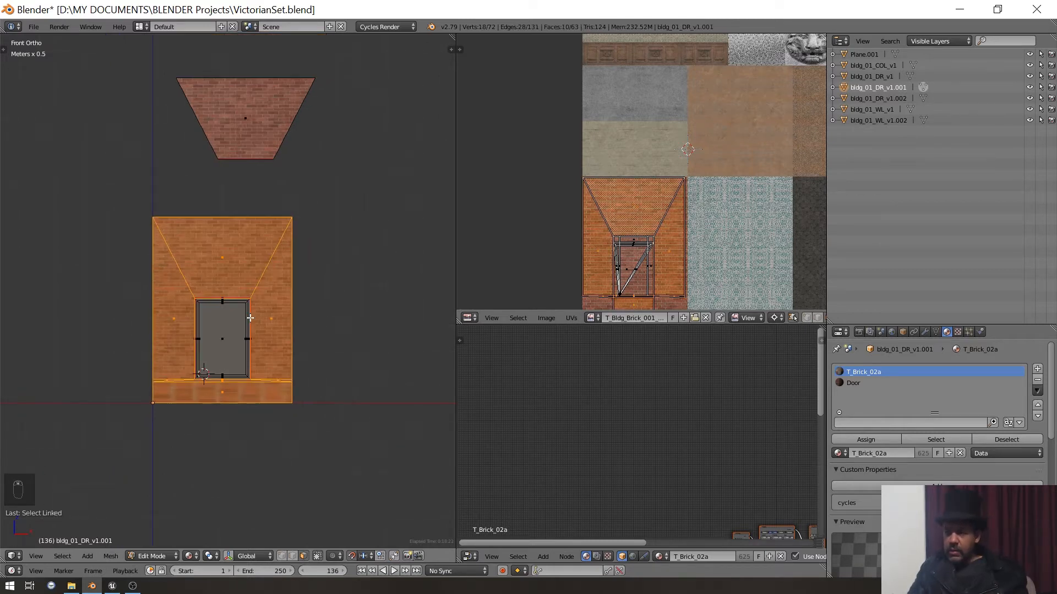
key(KP_Decimal)
scroll(250, 318, down, 7)
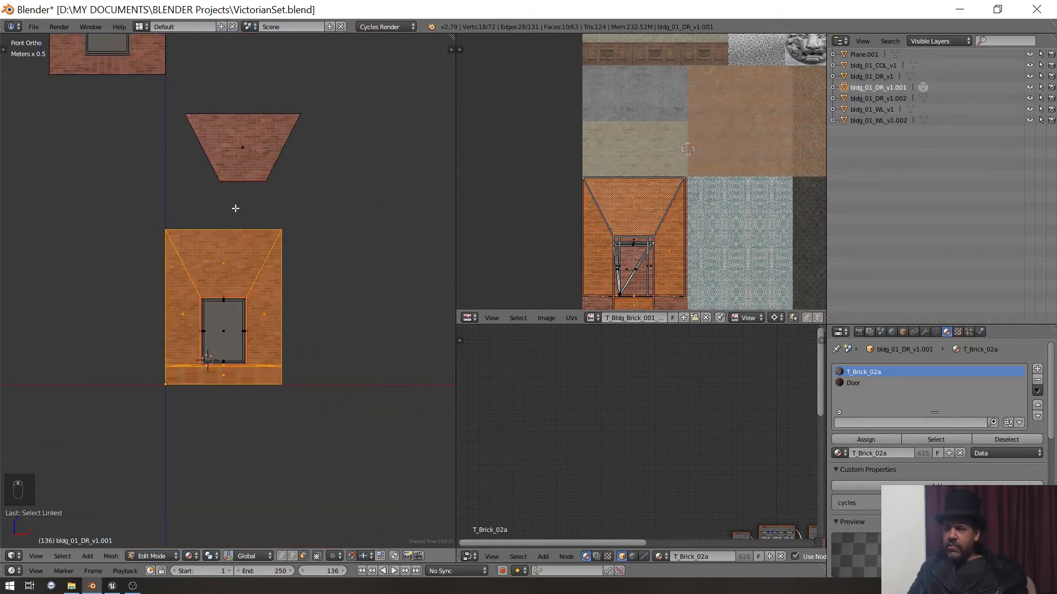
scroll(233, 232, up, 3)
scroll(230, 239, down, 1)
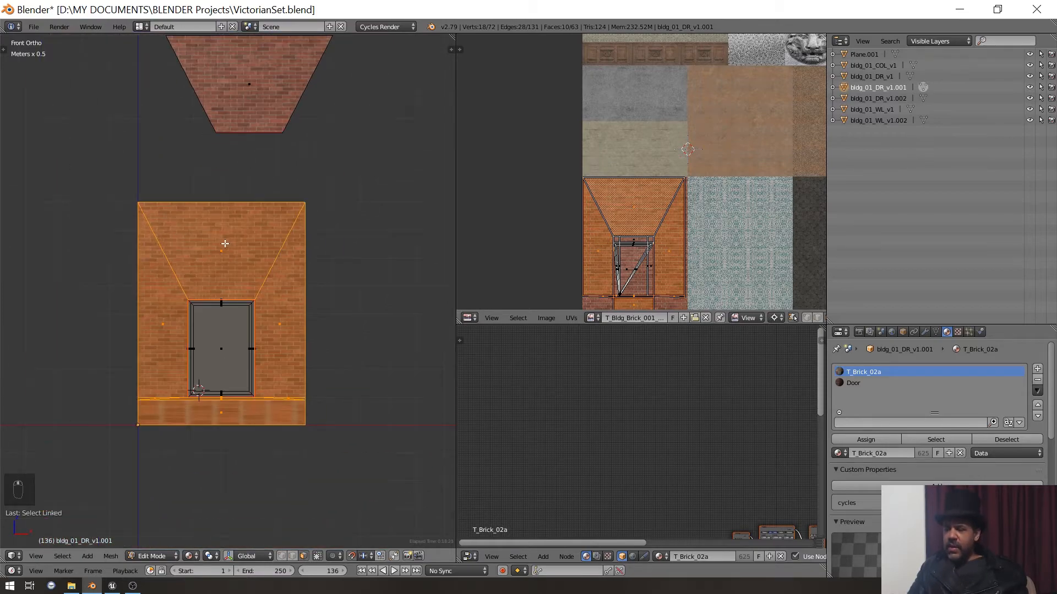
scroll(649, 224, up, 3)
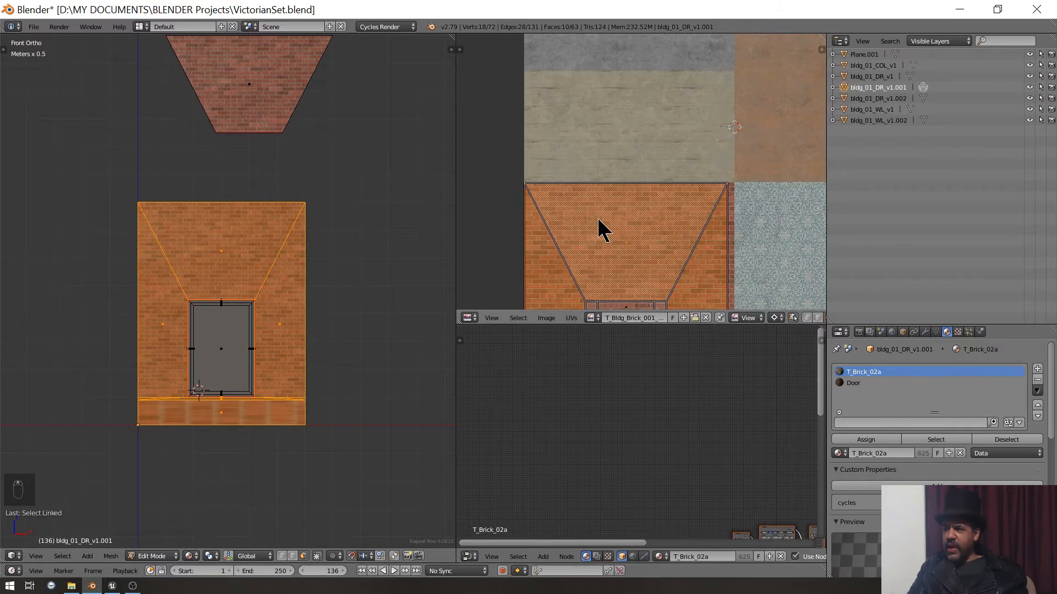
scroll(222, 208, down, 6)
scroll(205, 233, up, 1)
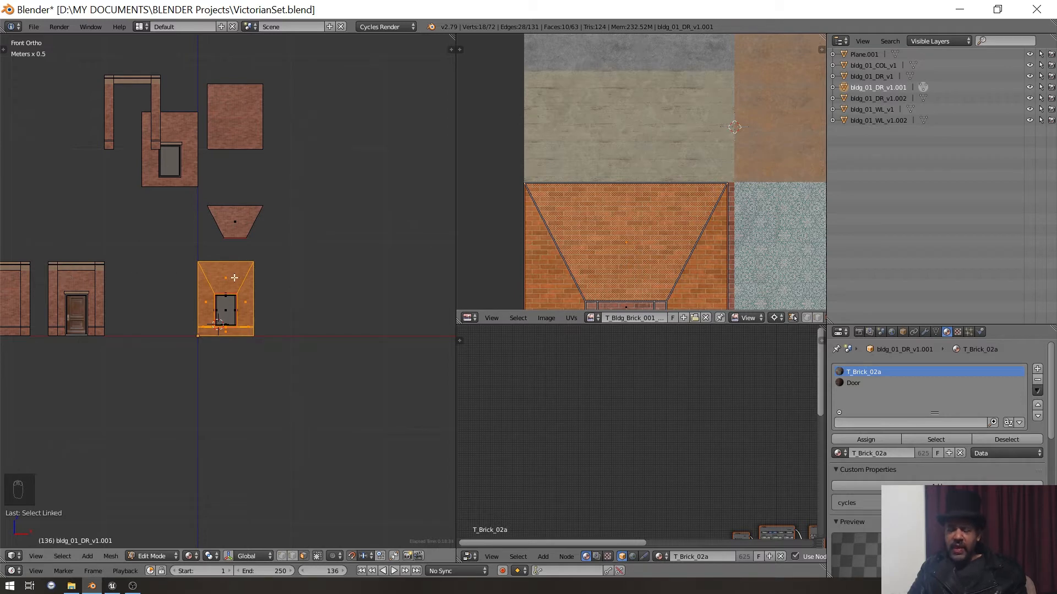
scroll(234, 278, up, 7)
scroll(130, 294, down, 6)
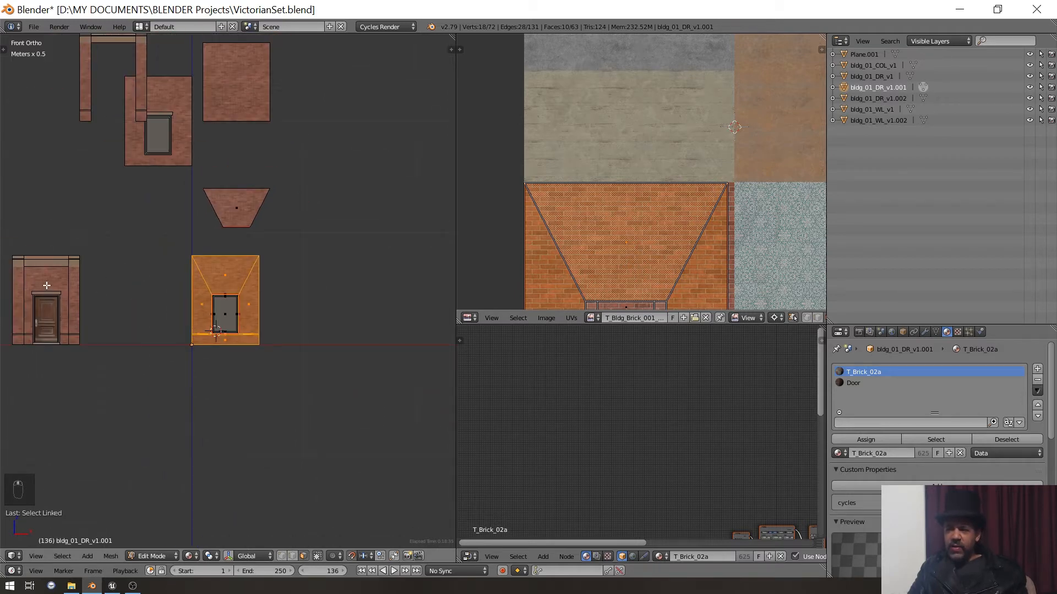
scroll(47, 283, down, 2)
scroll(46, 284, up, 4)
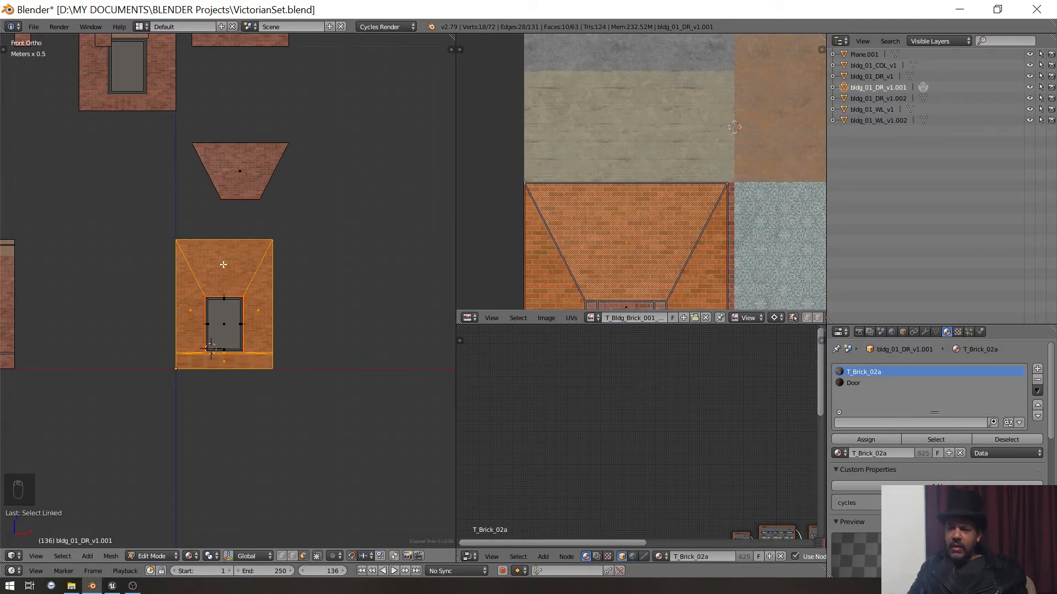
- Examine the brick texture around the window opening and its recess from close up
scroll(223, 264, up, 5)
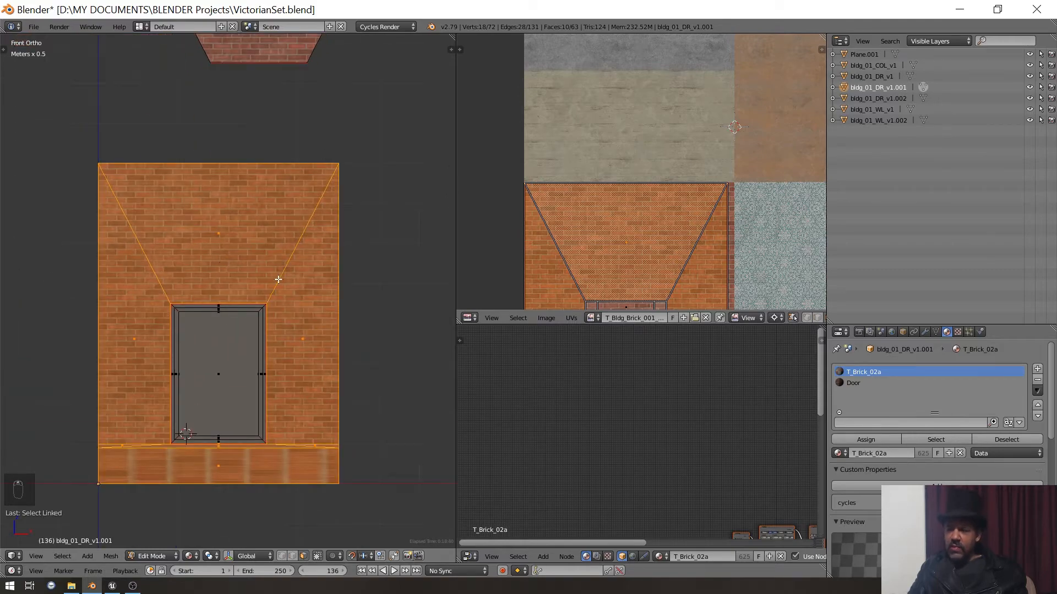
middle_drag(278, 279, 291, 179)
key(KP_1)
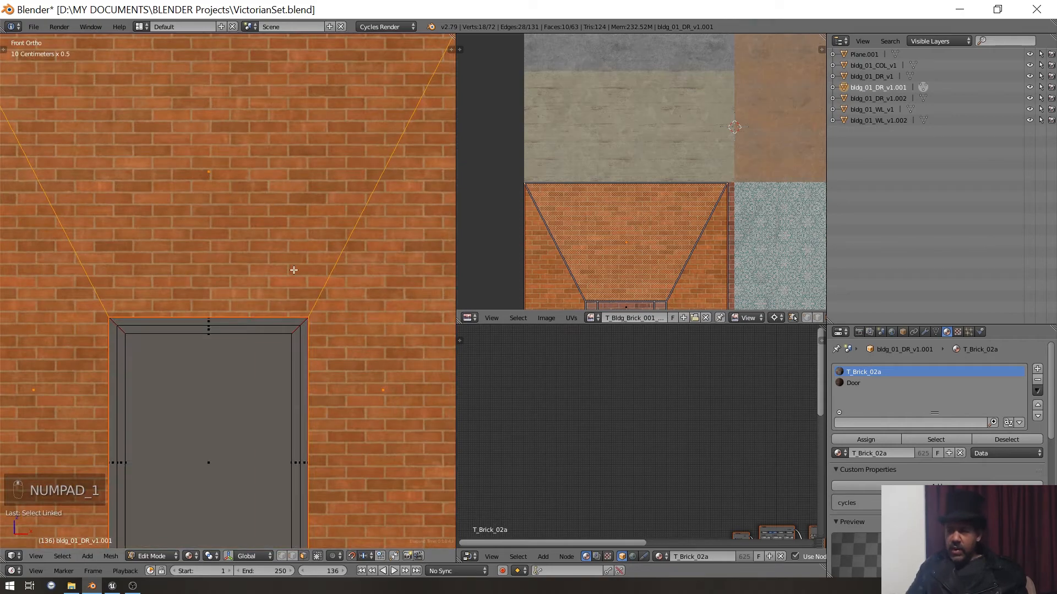
middle_drag(294, 269, 332, 199)
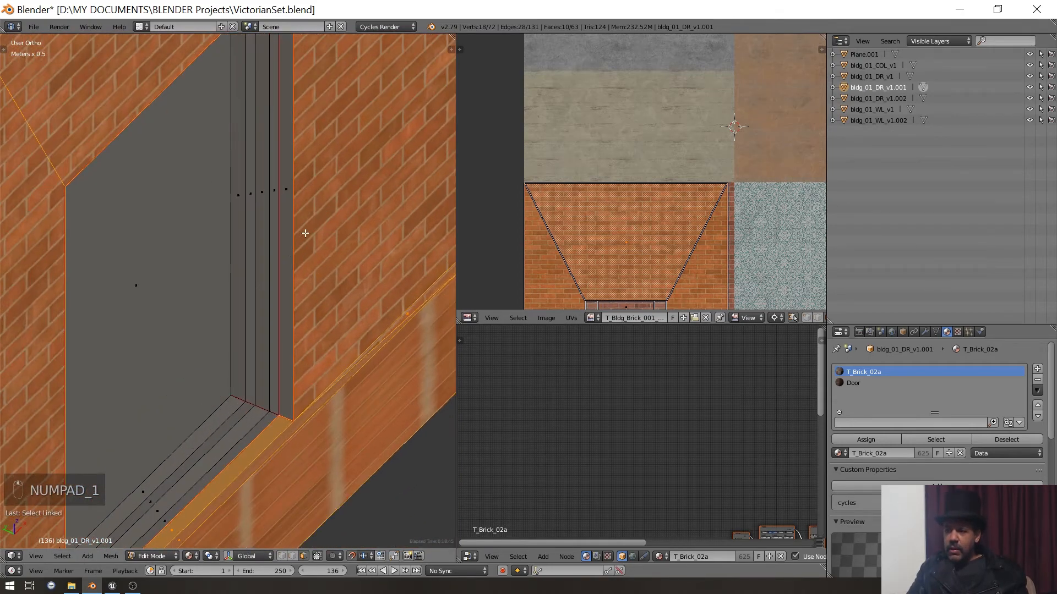
scroll(306, 233, down, 5)
- Select all of the window piece except the duplicated trapezoidal face and unwrap it
key(a)
key(a)
key(a)
key(a)
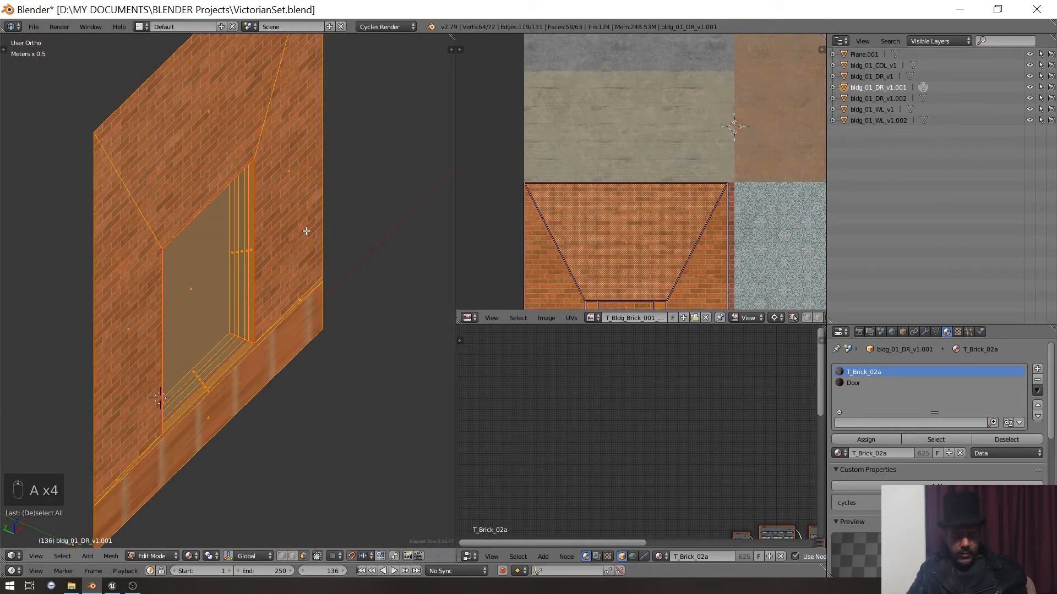
scroll(314, 228, down, 4)
shift+right_click(239, 125)
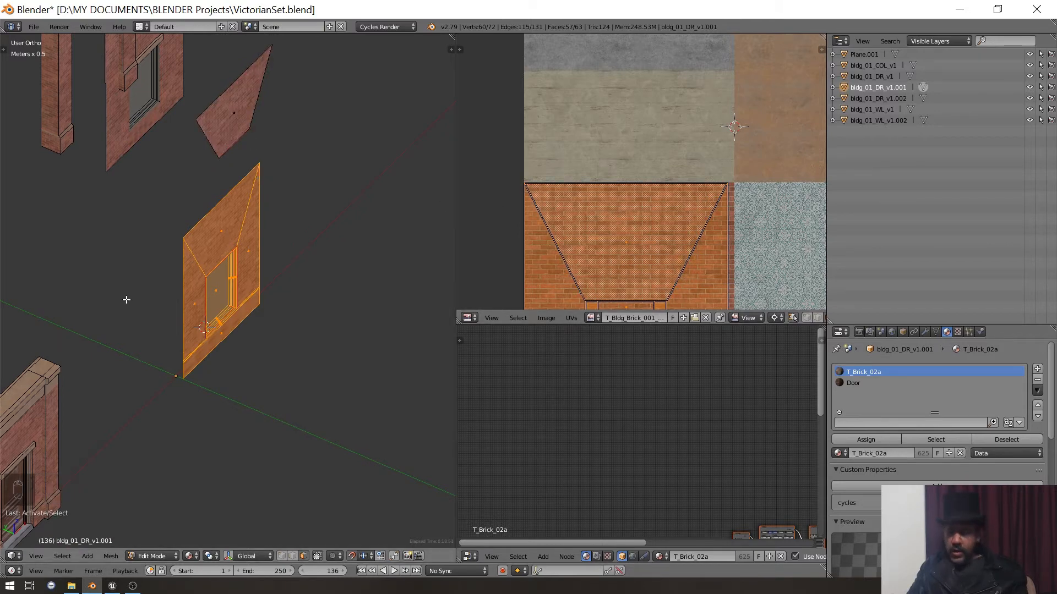
key(u)
key(u)
- Move the unwrapped UV islands off the texture image into the empty space on its left
scroll(545, 267, down, 5)
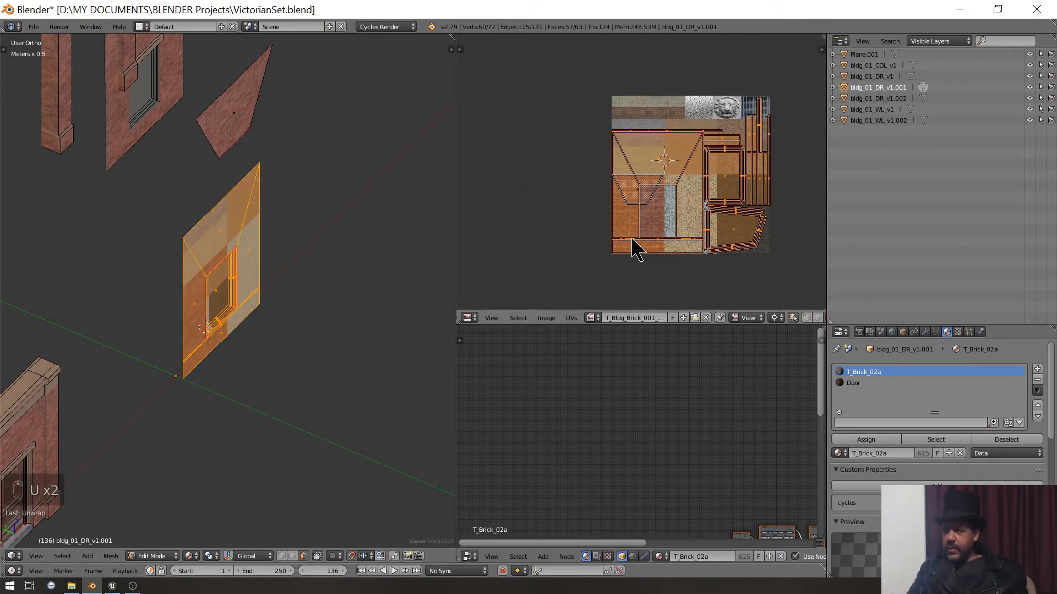
middle_drag(638, 247, 700, 218)
key(g)
click(549, 234)
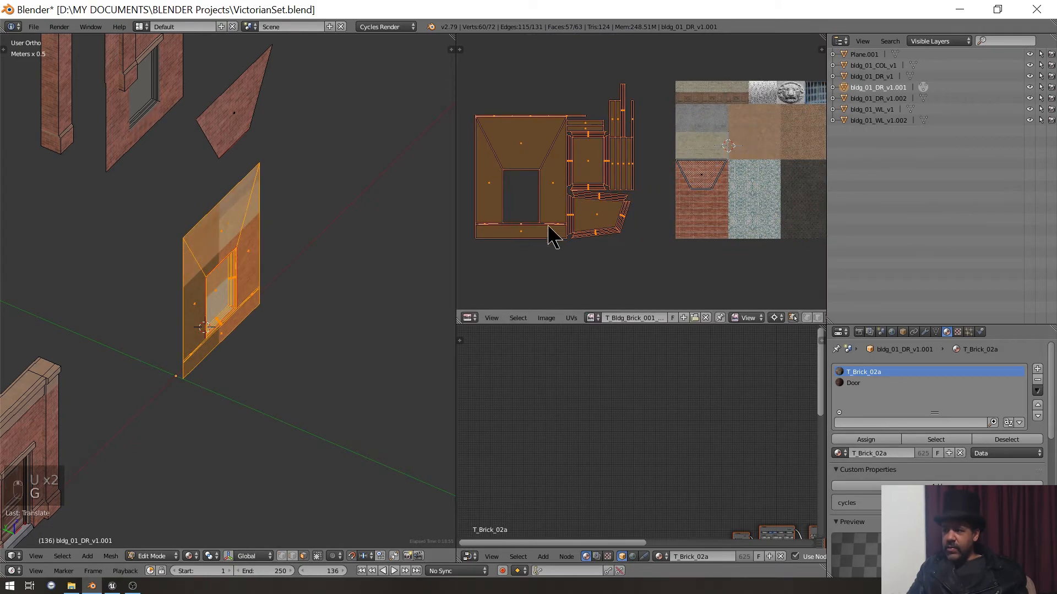
- Select the large skewed face in the UV layout's lower island and examine the textured window piece from the front
scroll(602, 237, up, 4)
middle_drag(591, 239, 619, 209)
right_click(580, 224)
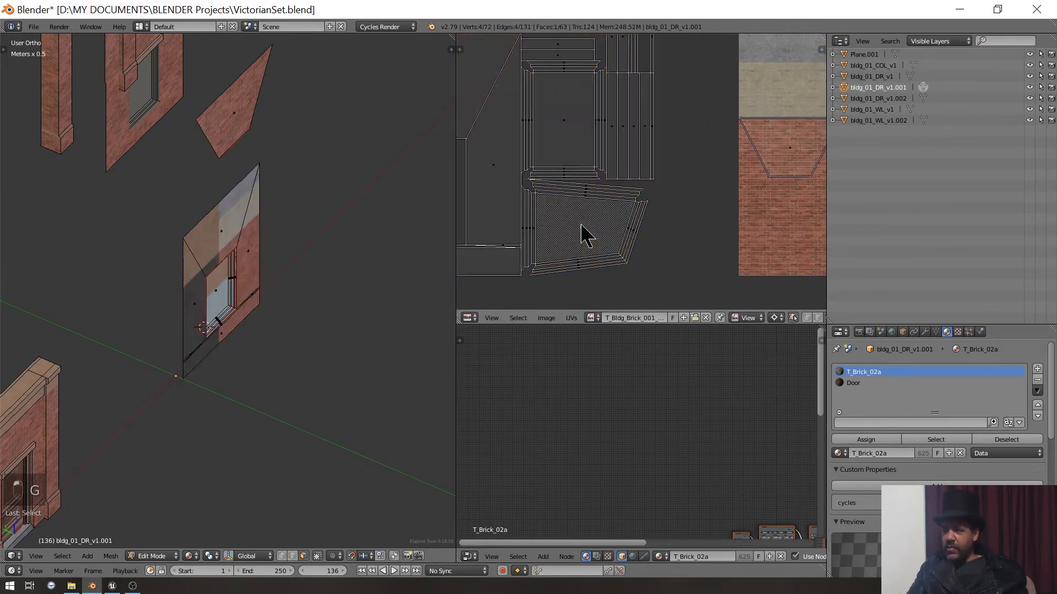
key(KP_1)
scroll(167, 215, up, 4)
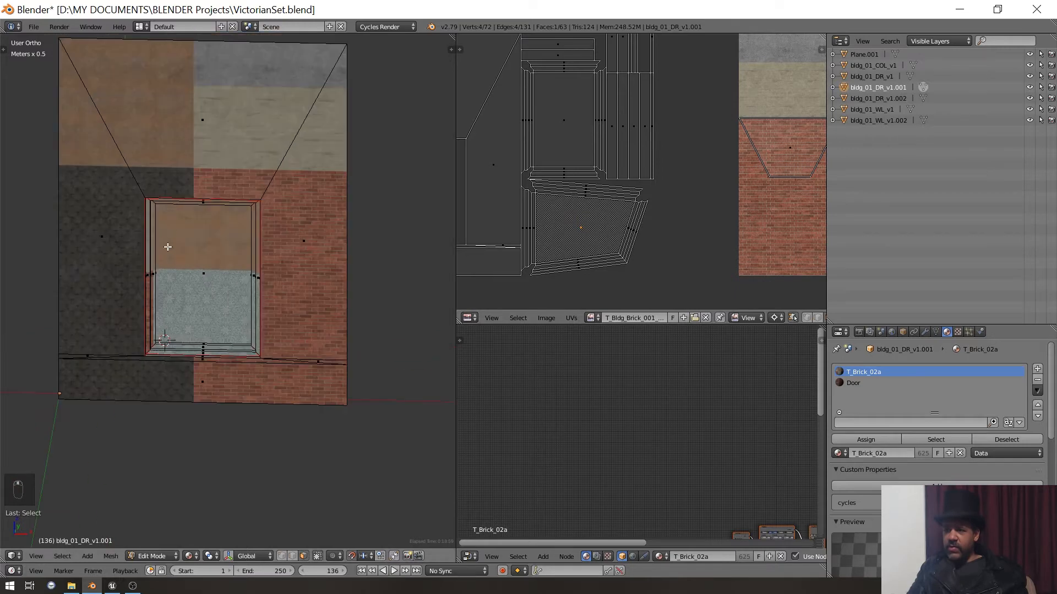
- Select the large front face inside the window frame and unwrap it with Smart UV Project
middle_drag(167, 245, 173, 280)
right_click(208, 270)
scroll(200, 271, up, 4)
scroll(200, 271, down, 4)
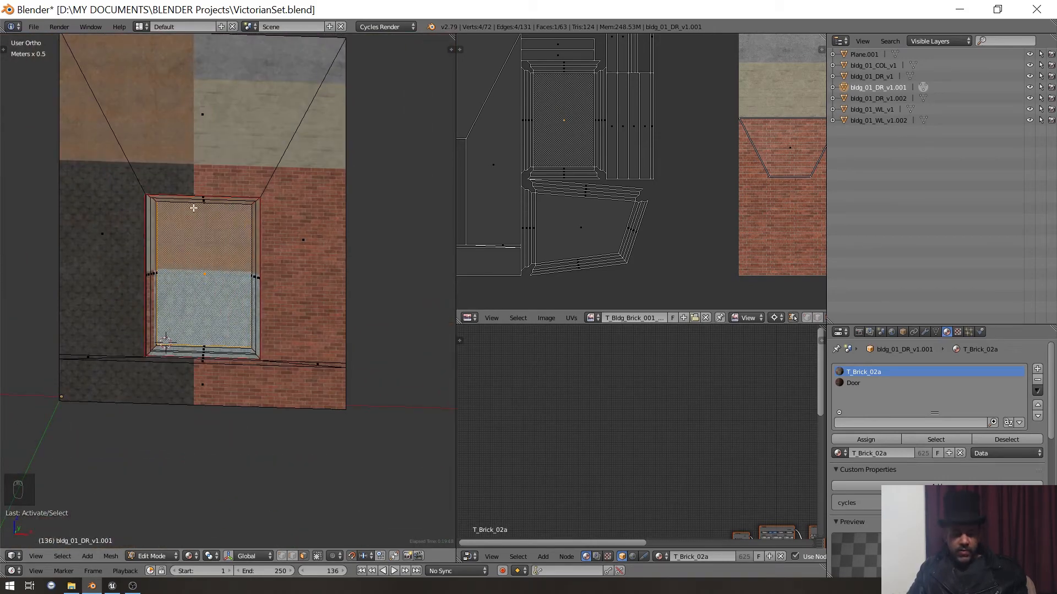
middle_drag(203, 251, 229, 254)
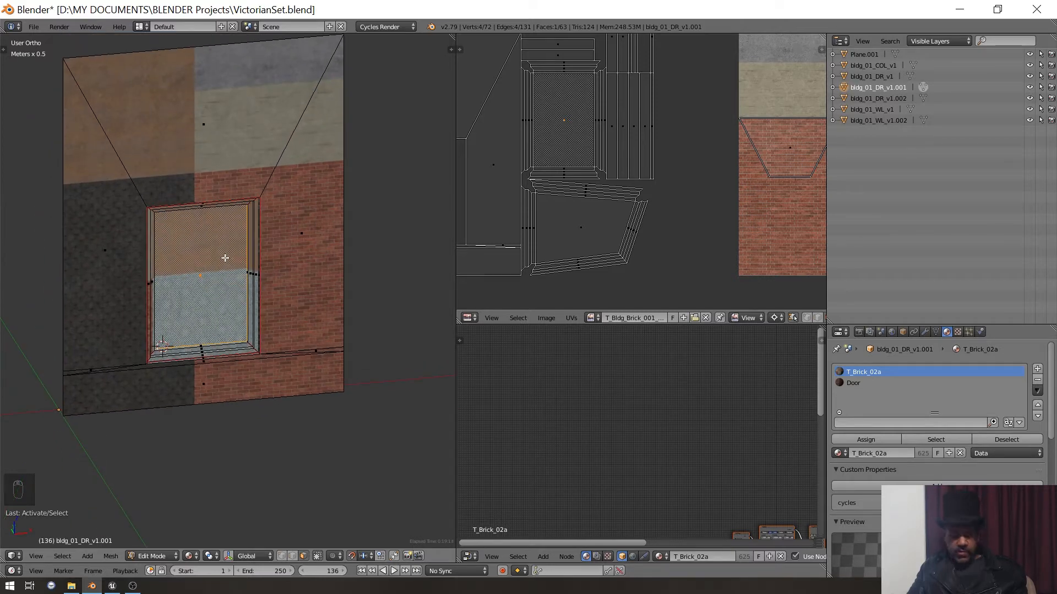
middle_drag(115, 264, 252, 278)
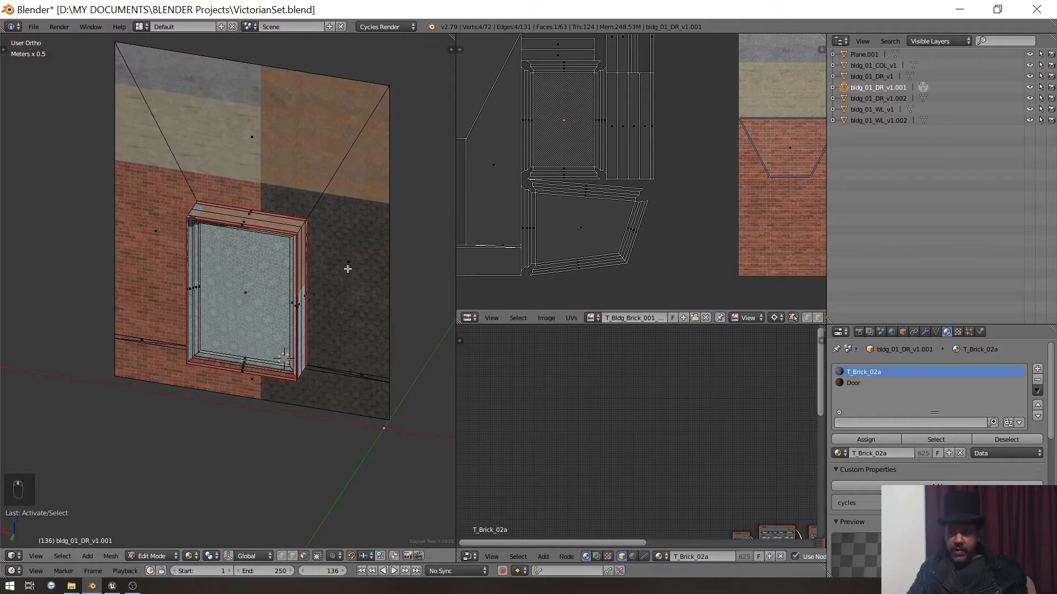
middle_drag(347, 269, 189, 250)
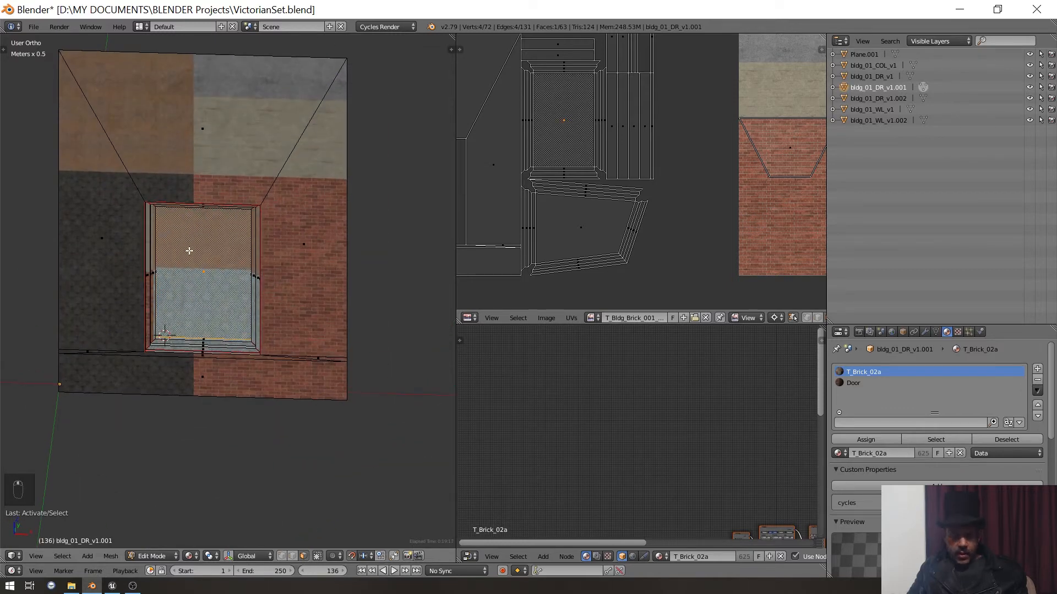
key(u)
click(189, 262)
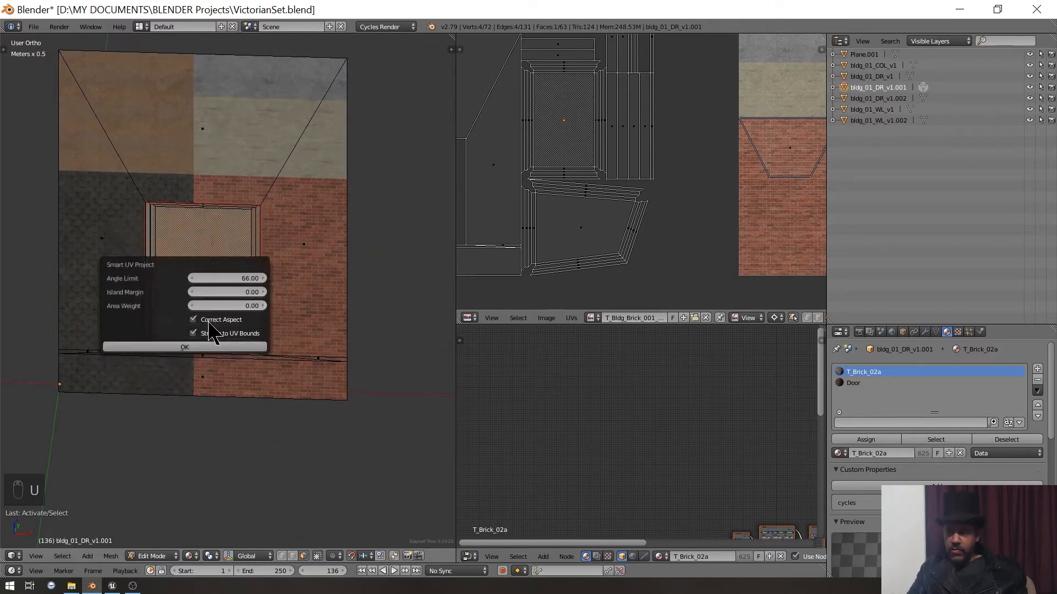
click(212, 347)
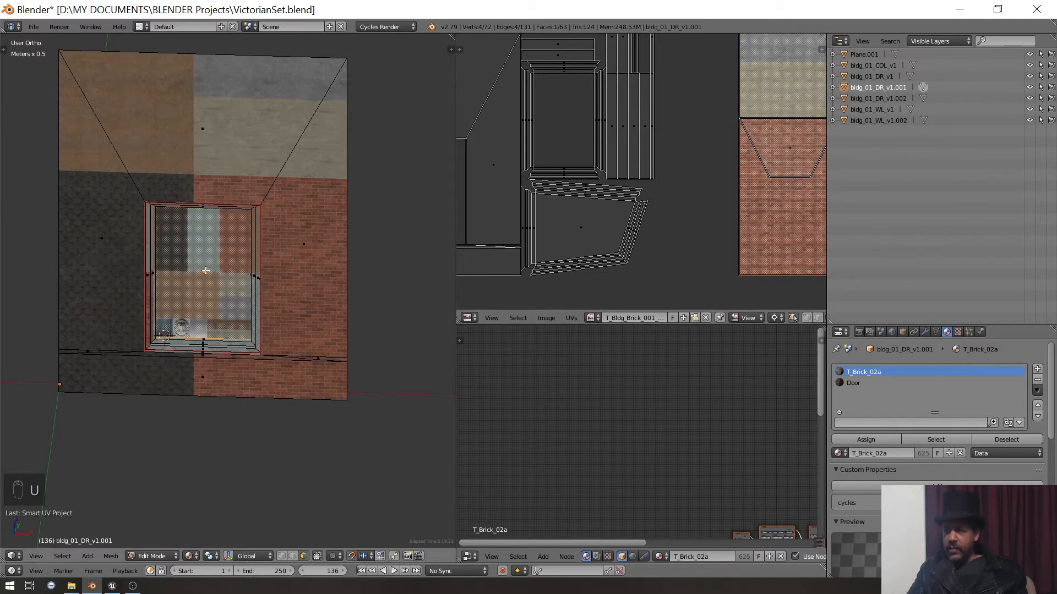
- Rotate the front pane's UVs 180° about the bounding box center, and set the pivot to the 2D cursor
scroll(228, 267, up, 8)
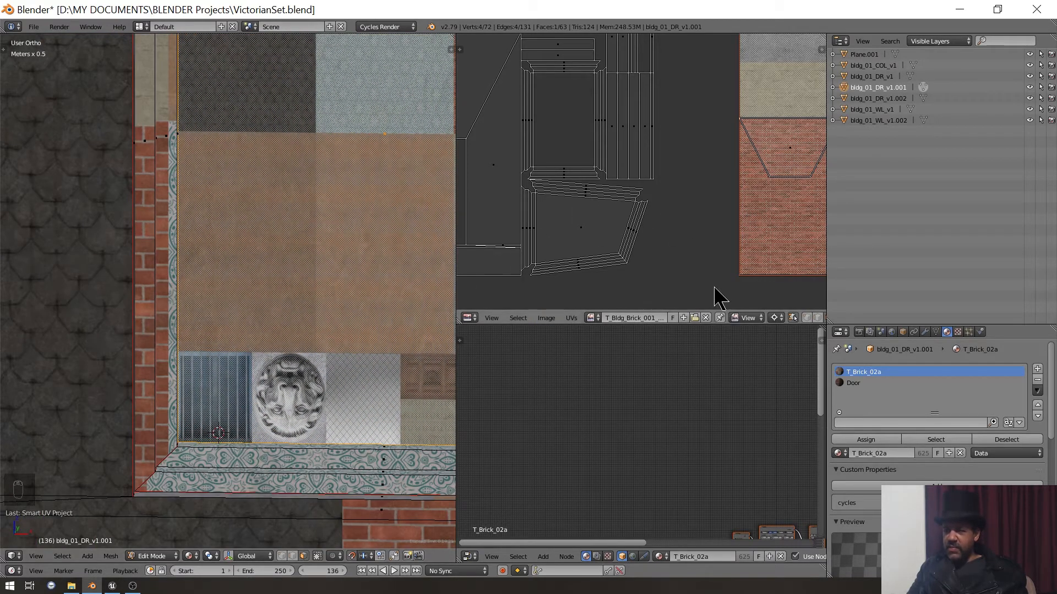
scroll(752, 240, down, 4)
middle_drag(751, 241, 700, 239)
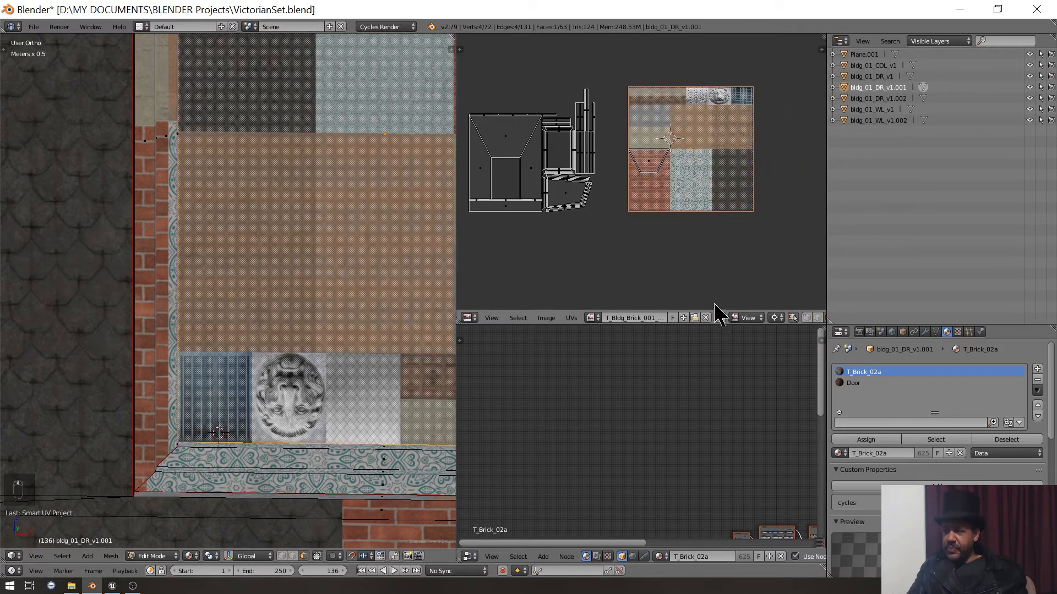
click(781, 317)
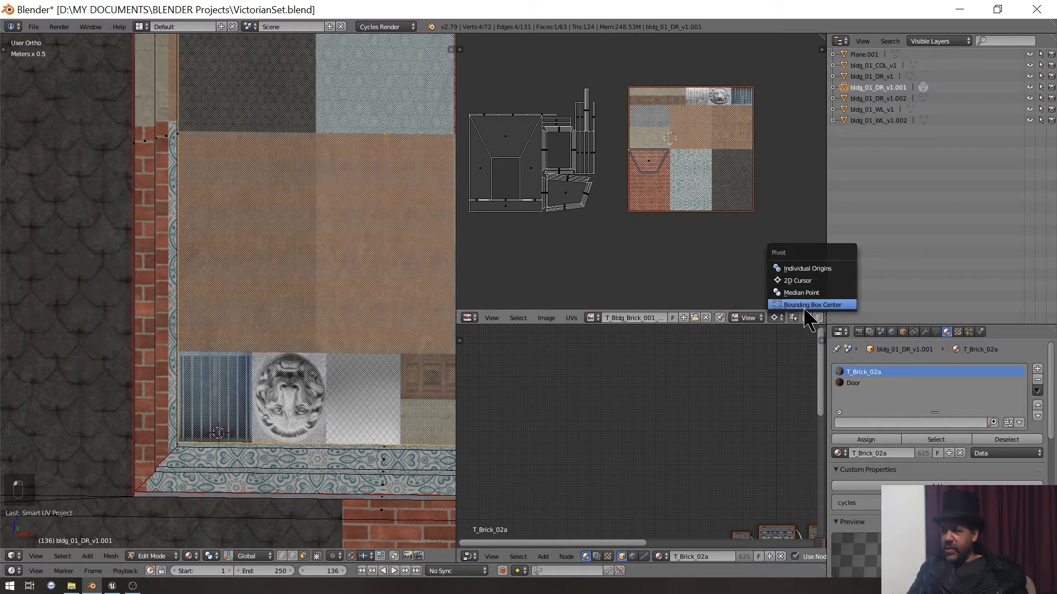
click(805, 306)
text(r180)
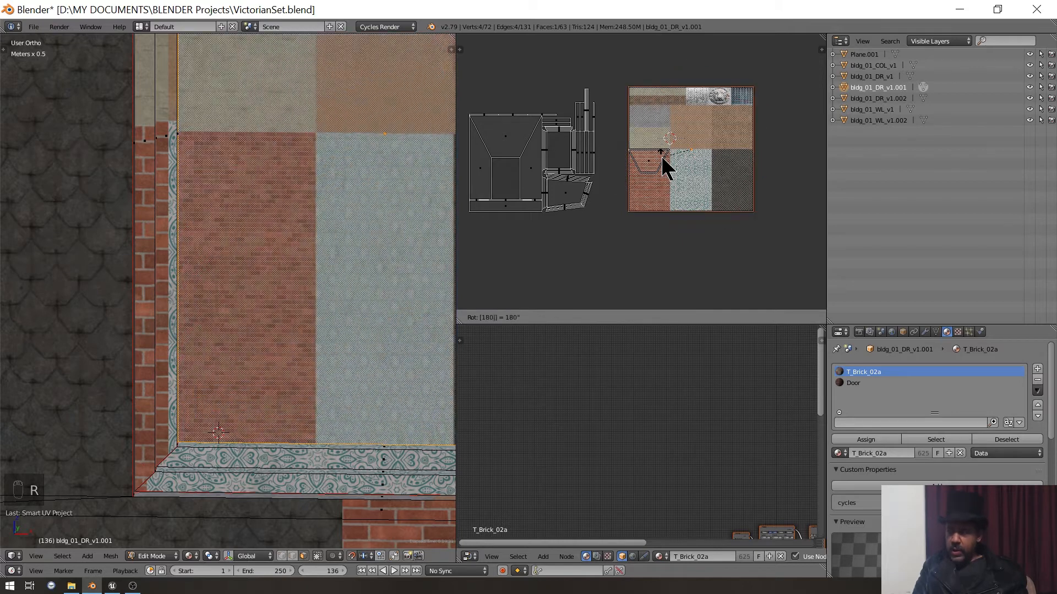
key(Return)
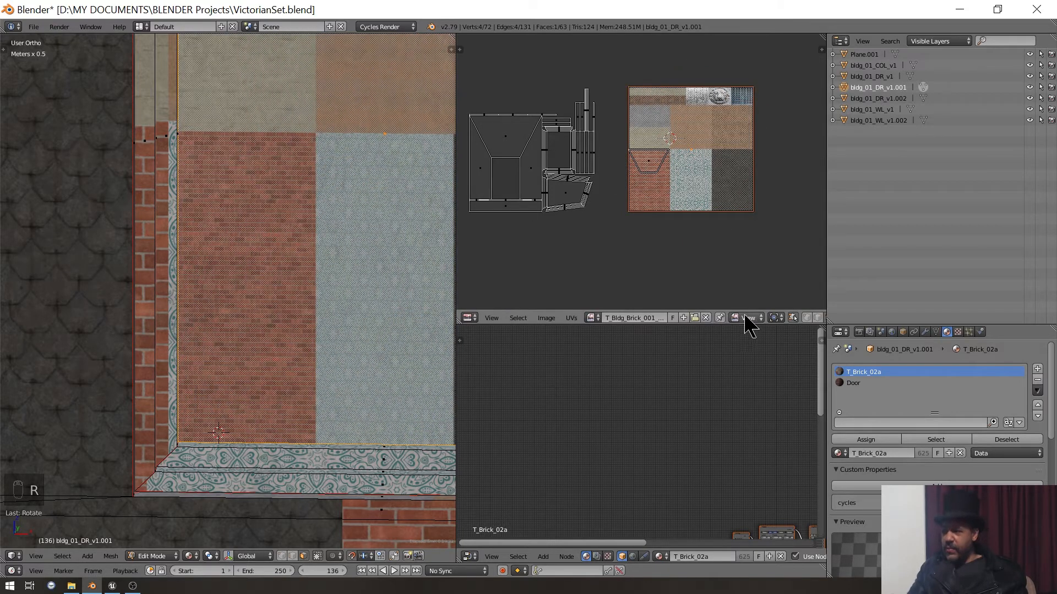
click(777, 318)
click(797, 283)
- Replace the Door material in the second slot with Glass1 and assign it to the front pane face
scroll(205, 230, down, 6)
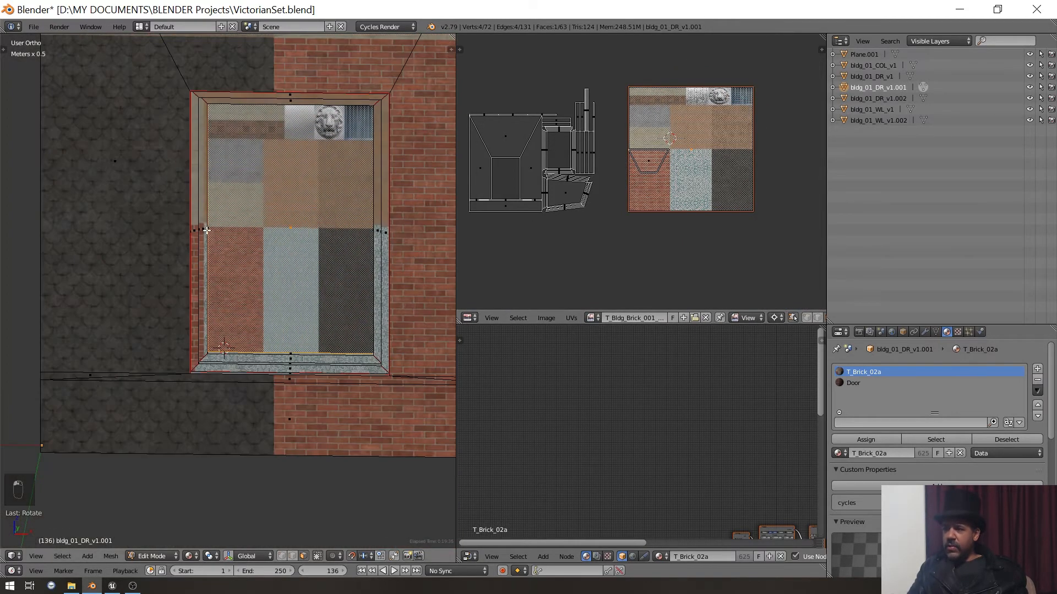
shift+middle_drag(178, 250, 54, 285)
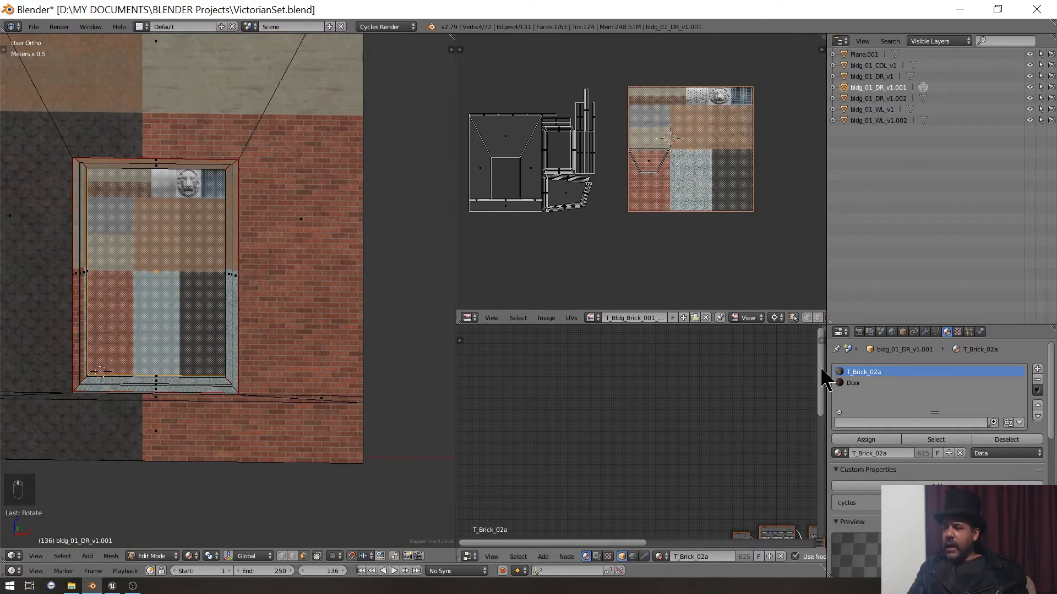
click(854, 382)
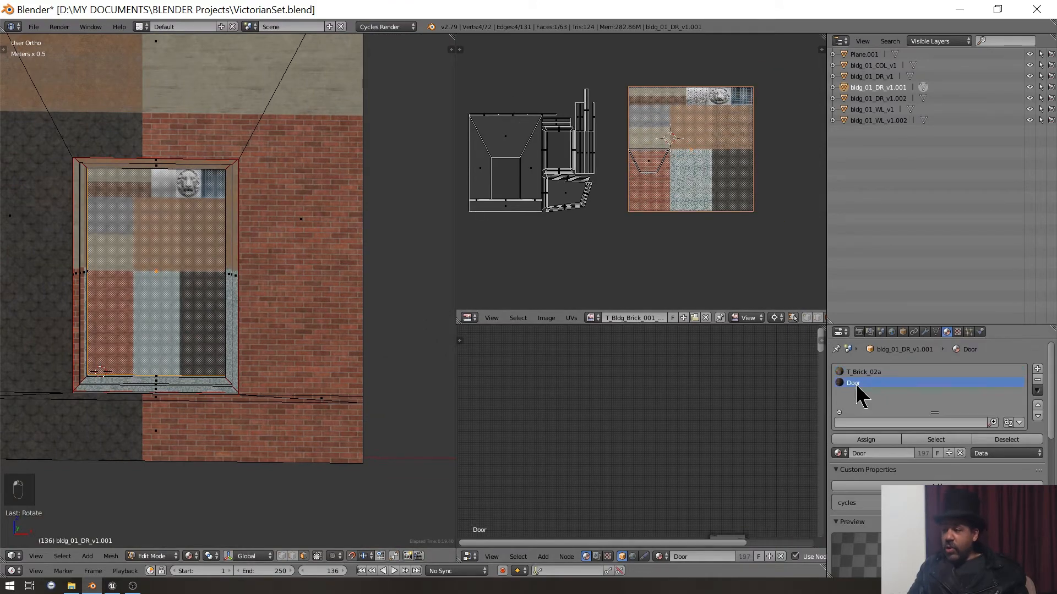
click(838, 453)
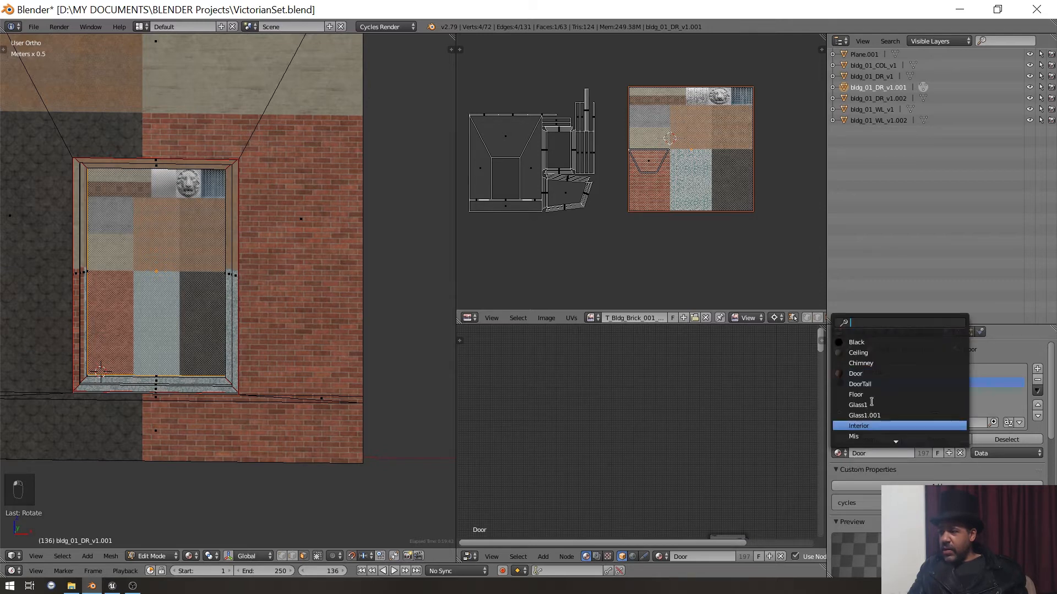
click(865, 405)
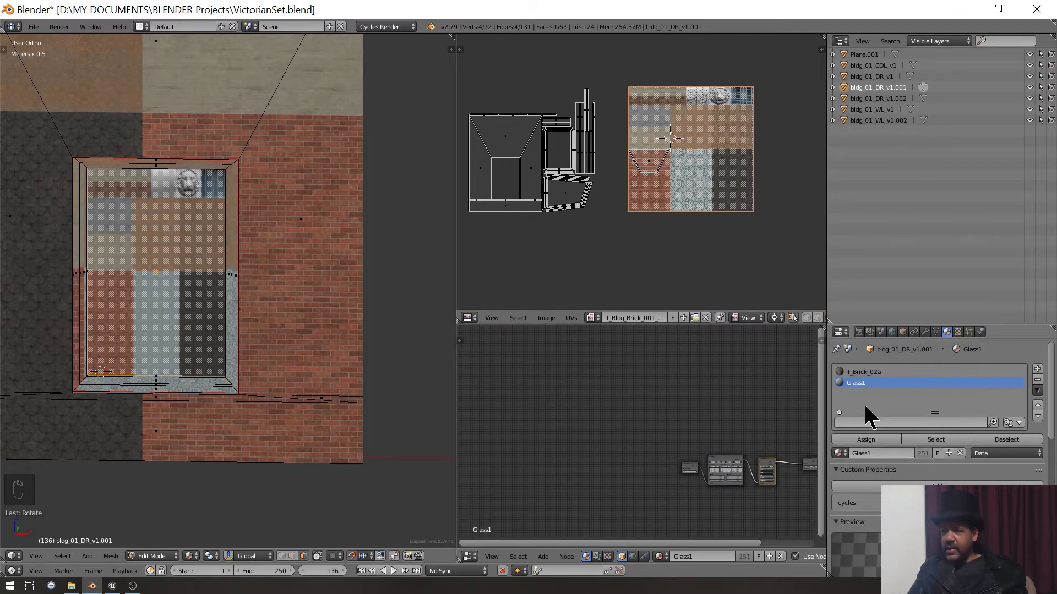
click(863, 439)
click(863, 439)
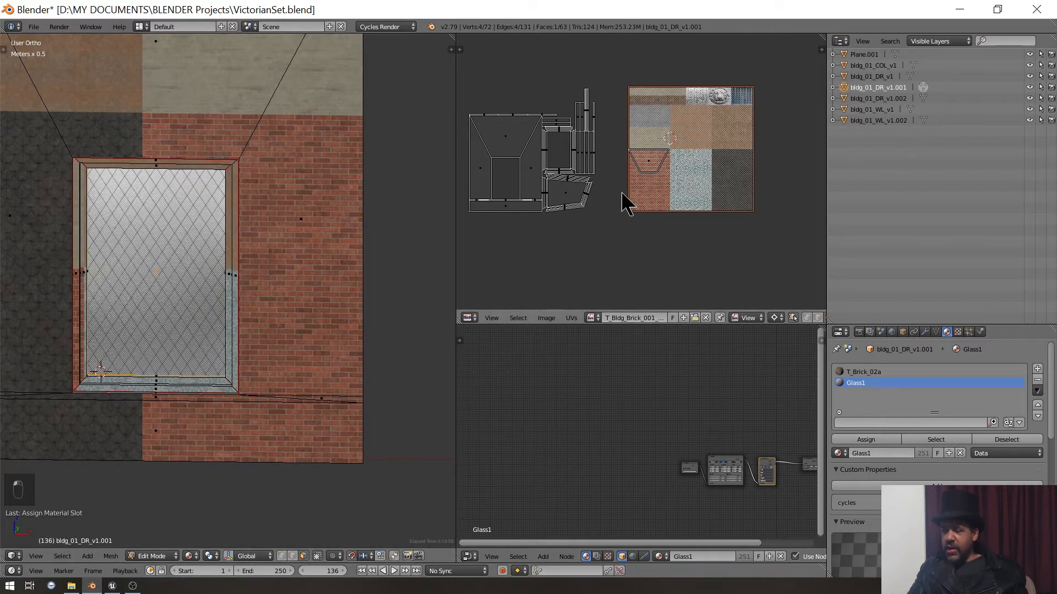
- Split the glass pane face off from the window mesh and hide it
key(y)
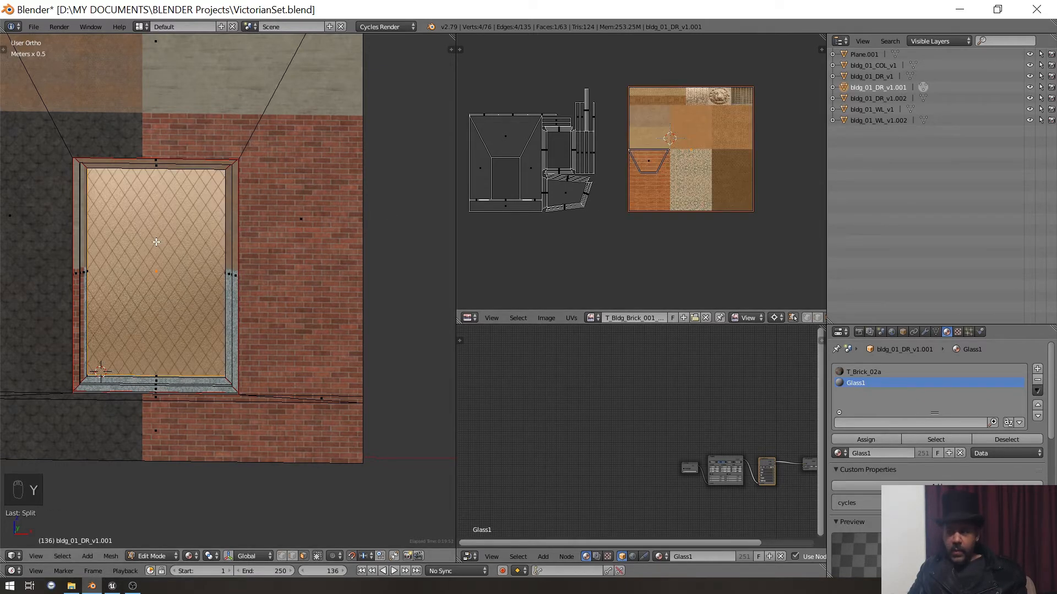
key(h)
- Select the large pane face on the back of the window recess and unwrap it with Smart UV Project
middle_drag(156, 264, 302, 310)
right_click(302, 310)
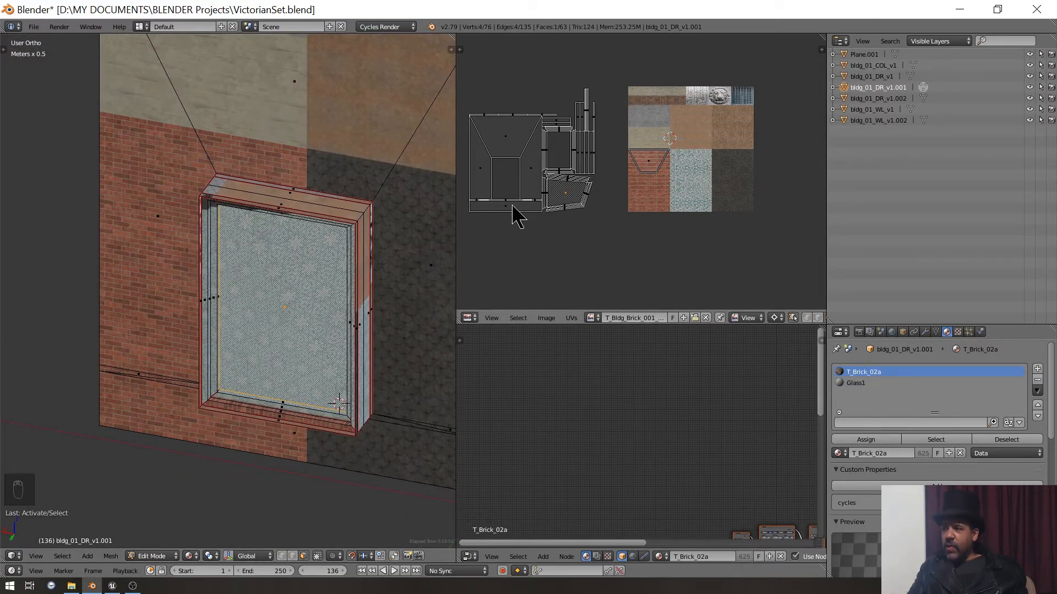
key(u)
click(235, 278)
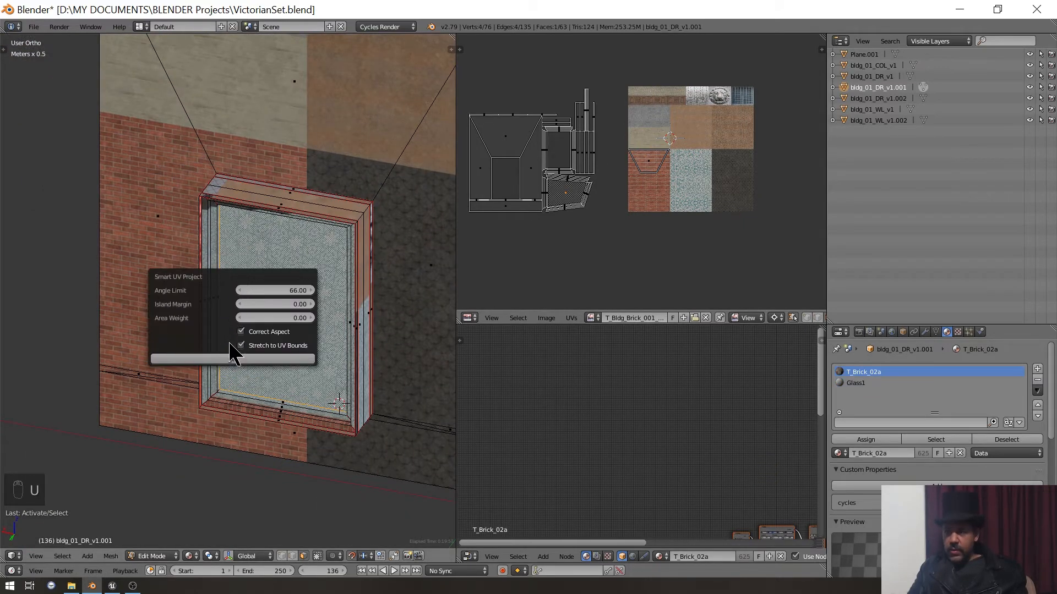
click(240, 361)
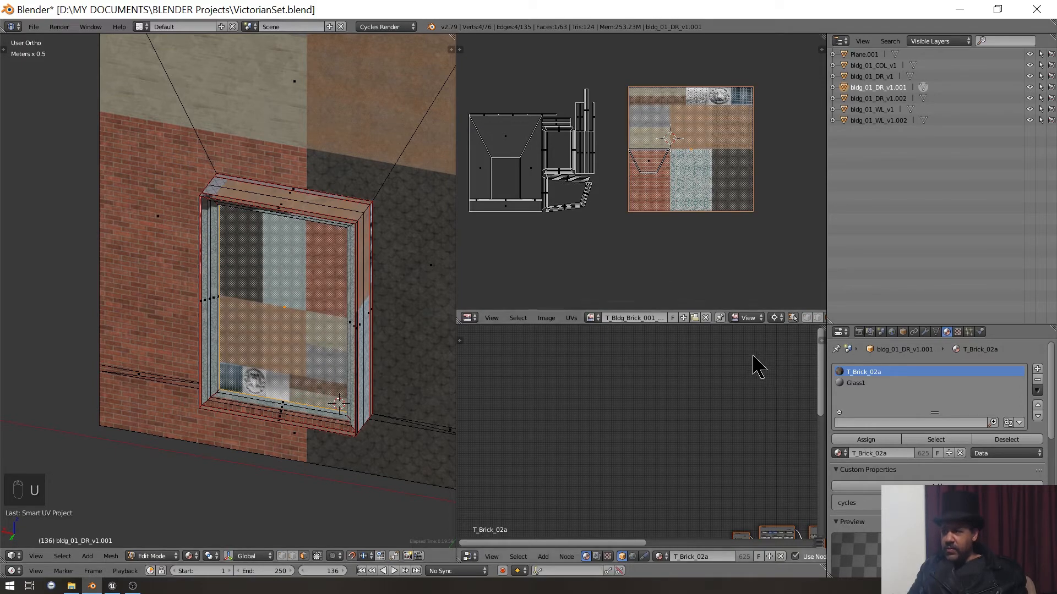
- Rotate the back pane's UVs 180° about the bounding box center, and return the pivot to the 2D cursor
click(777, 318)
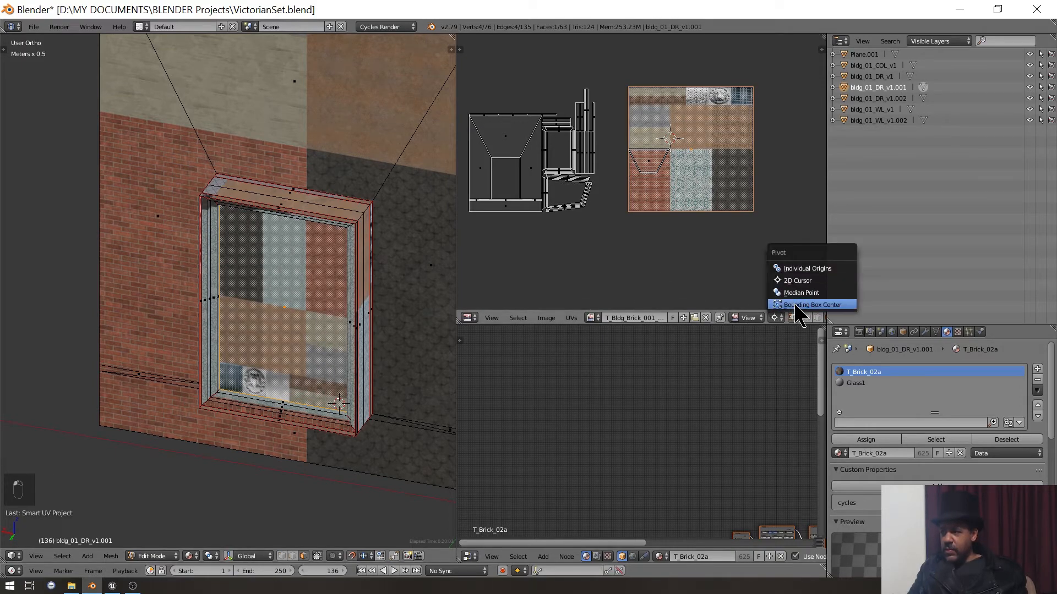
click(791, 306)
text(r180)
key(Return)
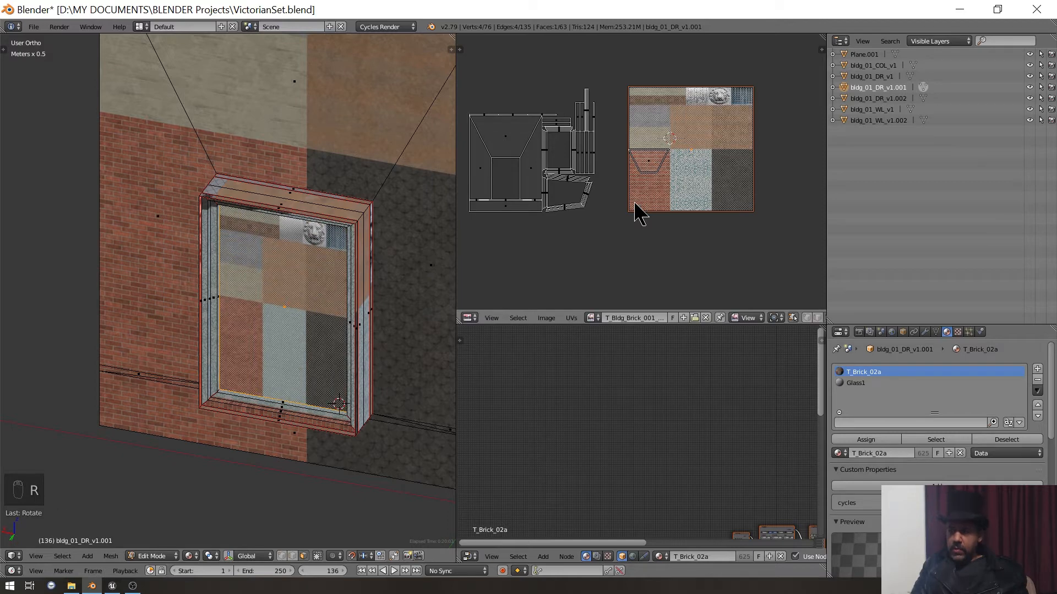
click(776, 318)
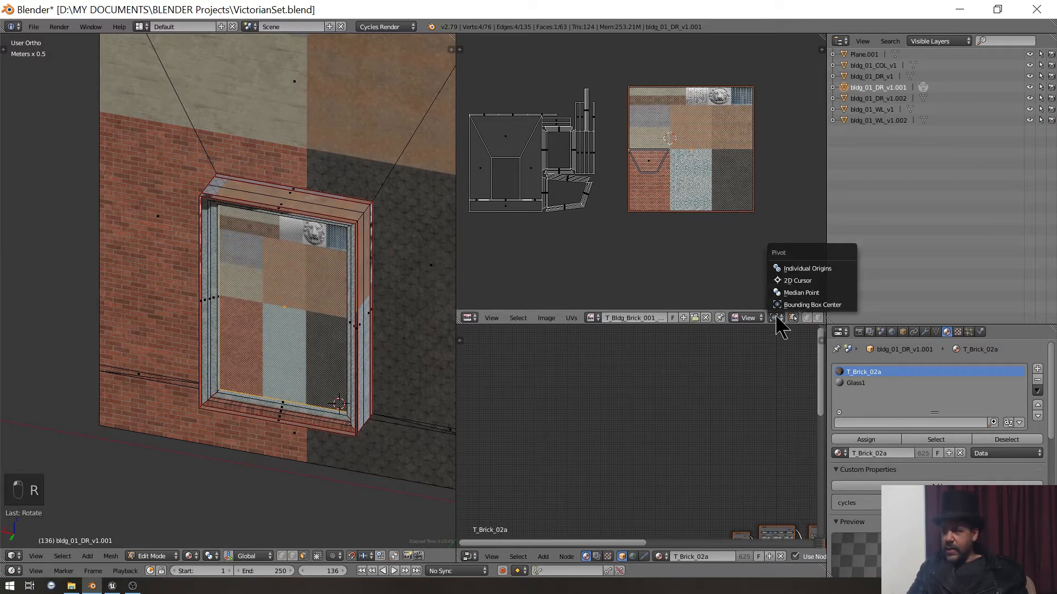
click(805, 282)
- Move the back pane's UVs so their upper-left corner meets the upper-left corner of the diamond-lattice glass tile
scroll(606, 238, up, 6)
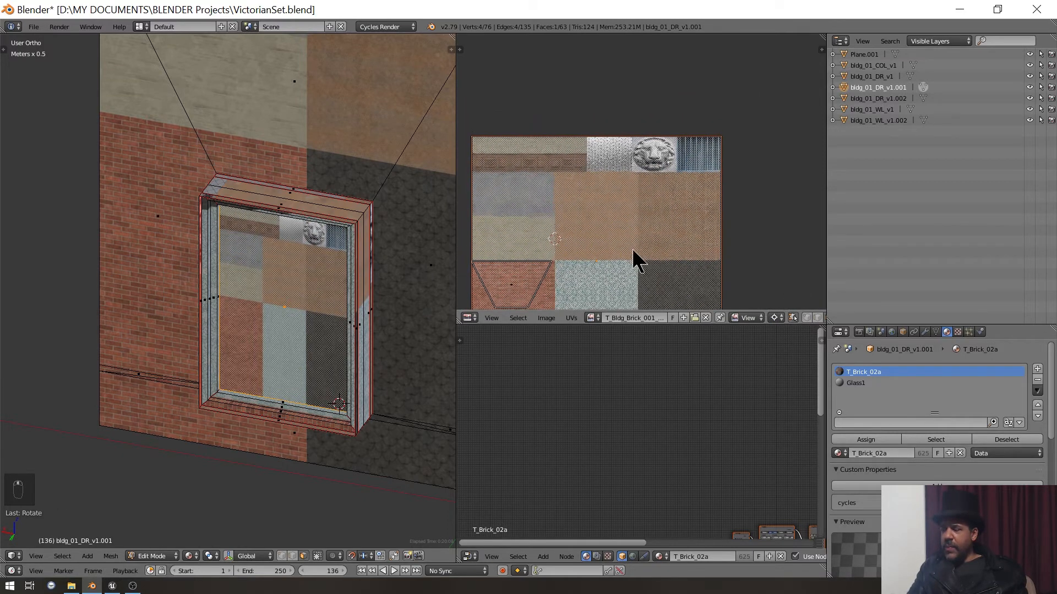
middle_drag(559, 145, 580, 169)
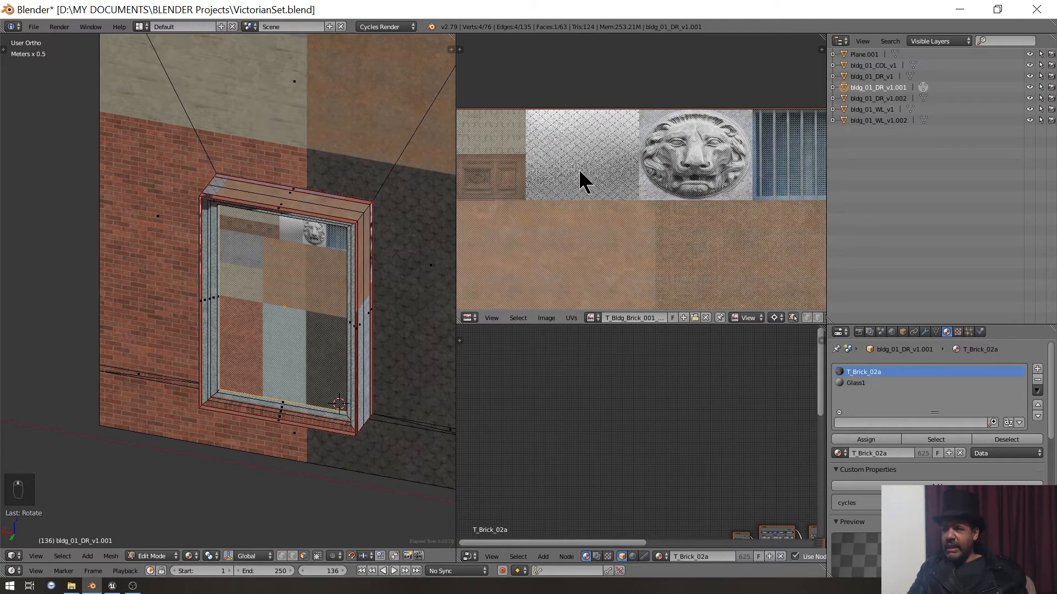
key(g)
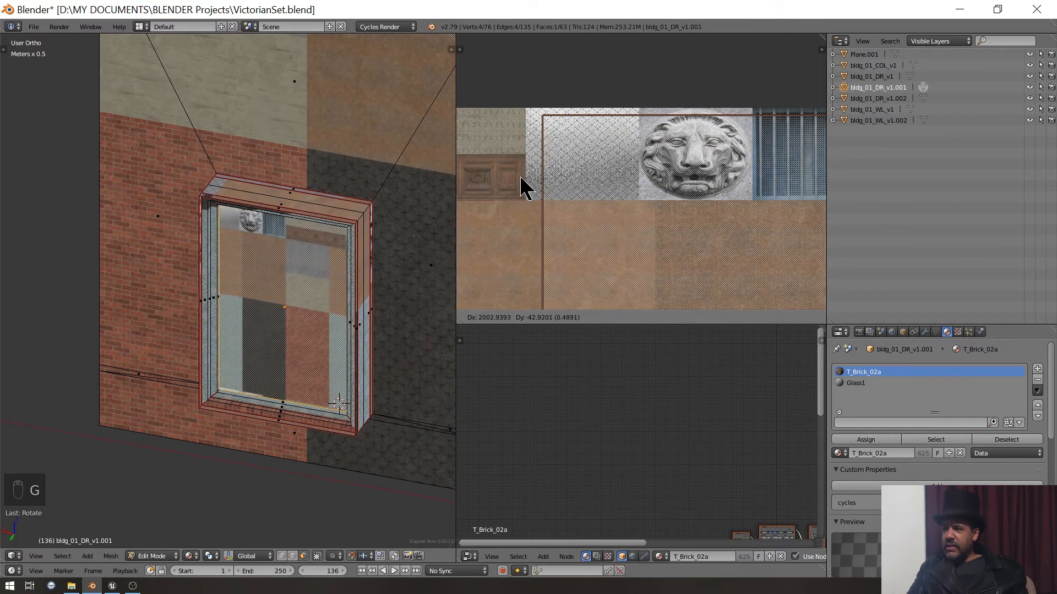
click(523, 181)
scroll(583, 226, up, 2)
scroll(584, 220, up, 4)
middle_drag(605, 200, 820, 234)
scroll(749, 220, up, 4)
middle_drag(624, 178, 669, 275)
key(g)
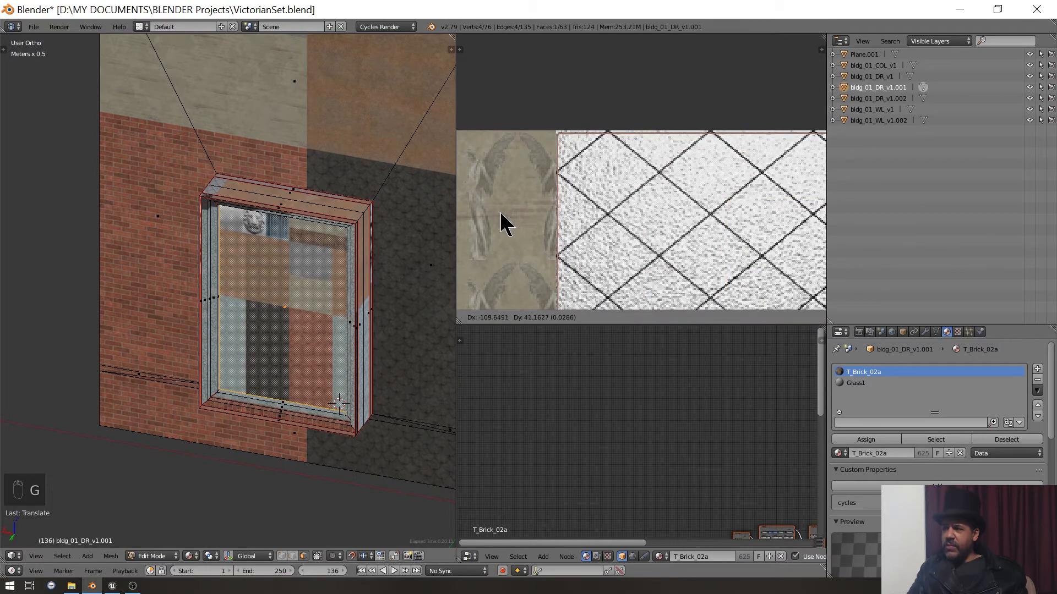
click(502, 212)
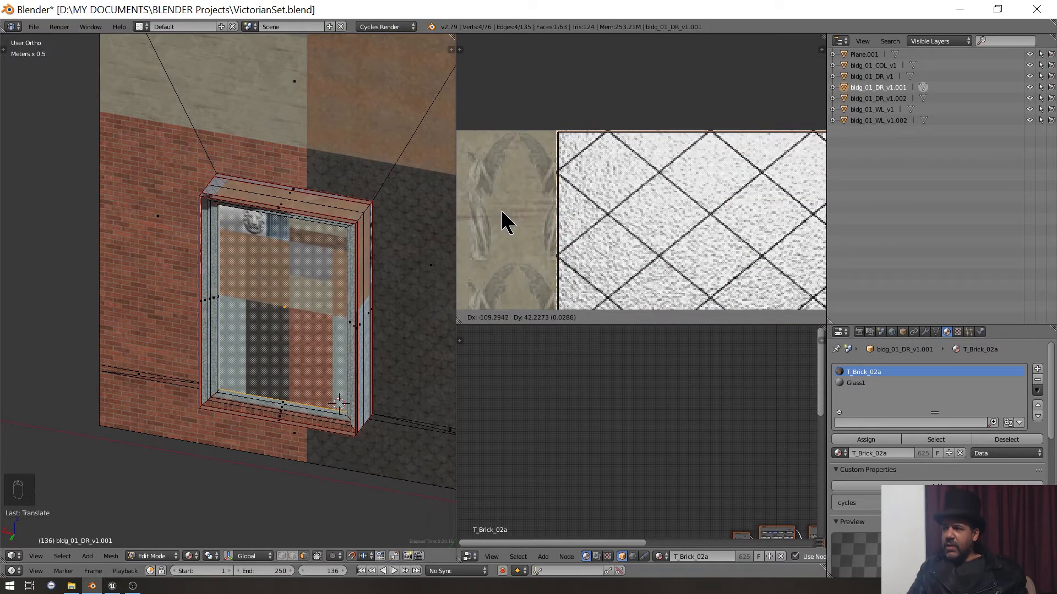
middle_drag(418, 265, 225, 285)
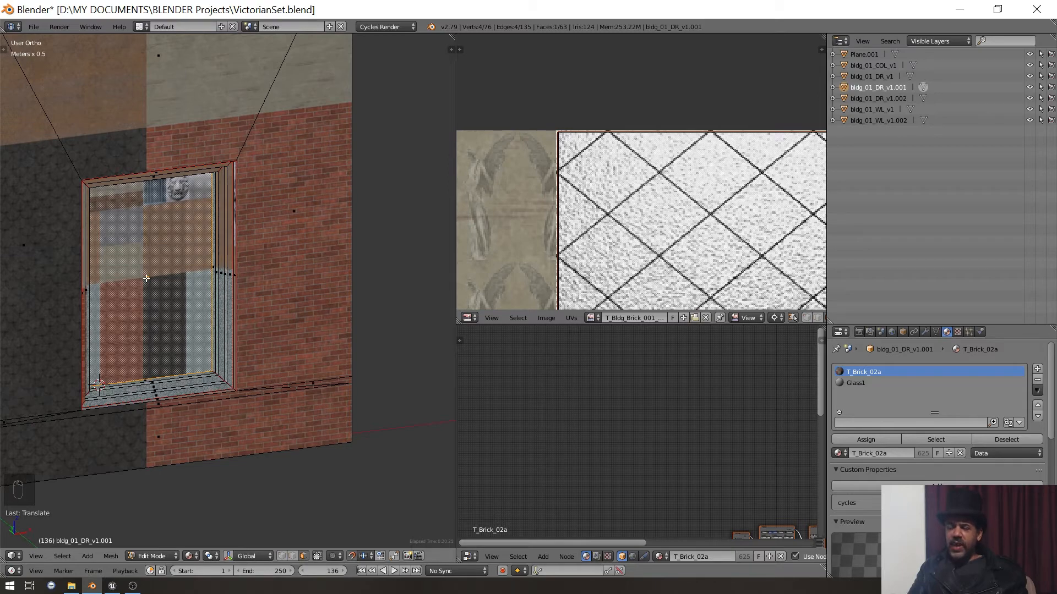
middle_drag(146, 278, 181, 293)
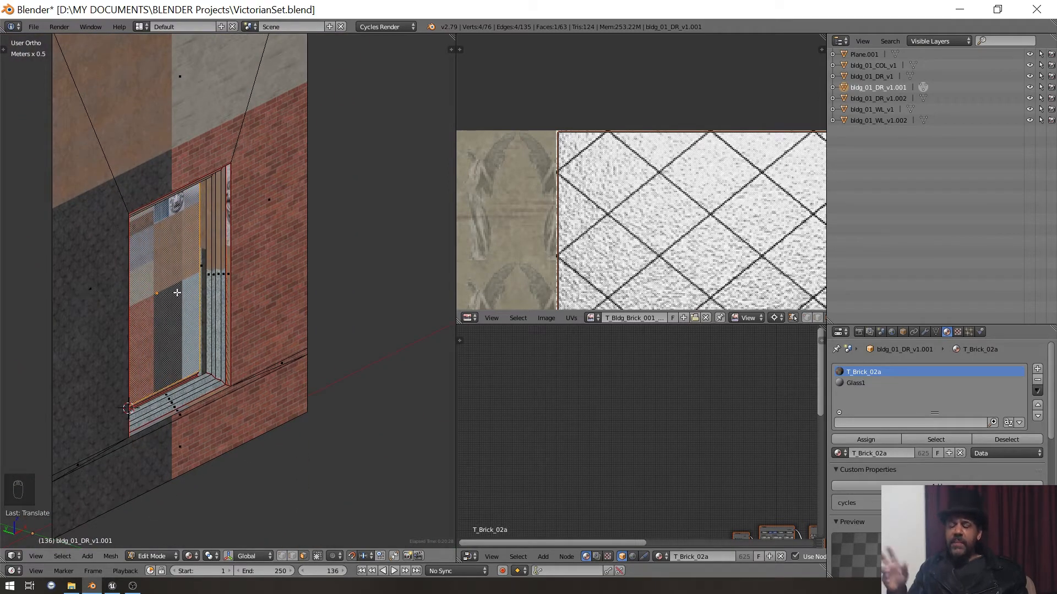
middle_drag(177, 292, 286, 292)
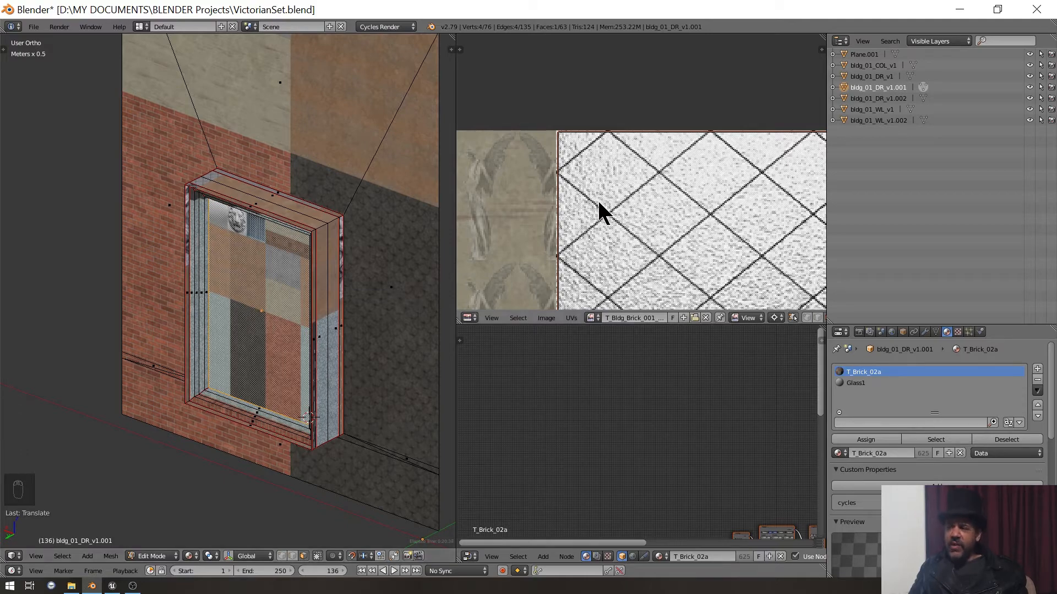
- Nudge the back pane's UVs in fine moves until their upper-left corner sits just inside the diamond-lattice glass tile's corner
scroll(642, 239, up, 8)
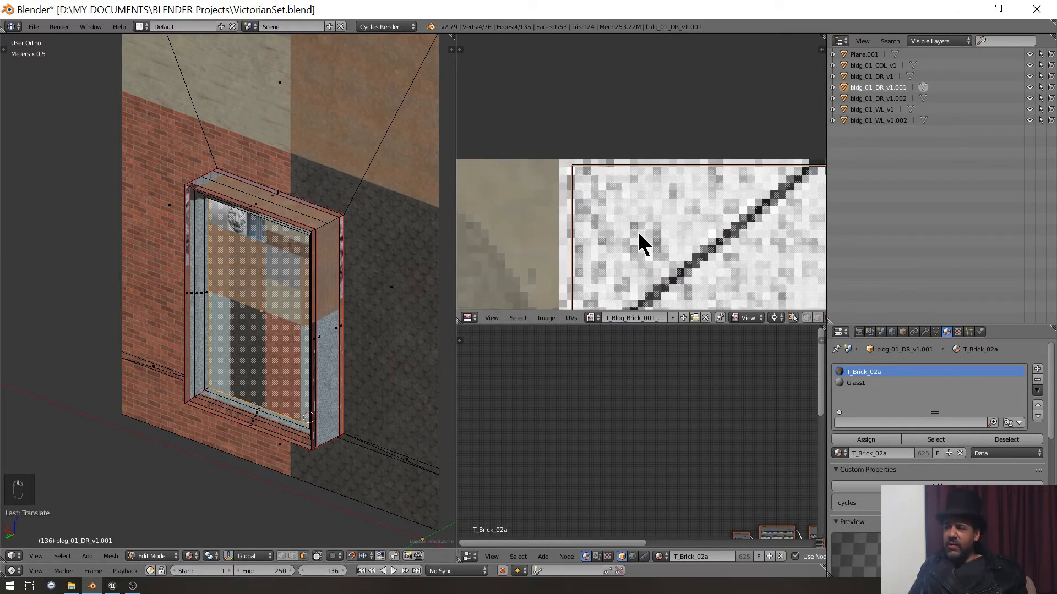
scroll(638, 234, down, 6)
scroll(673, 219, up, 2)
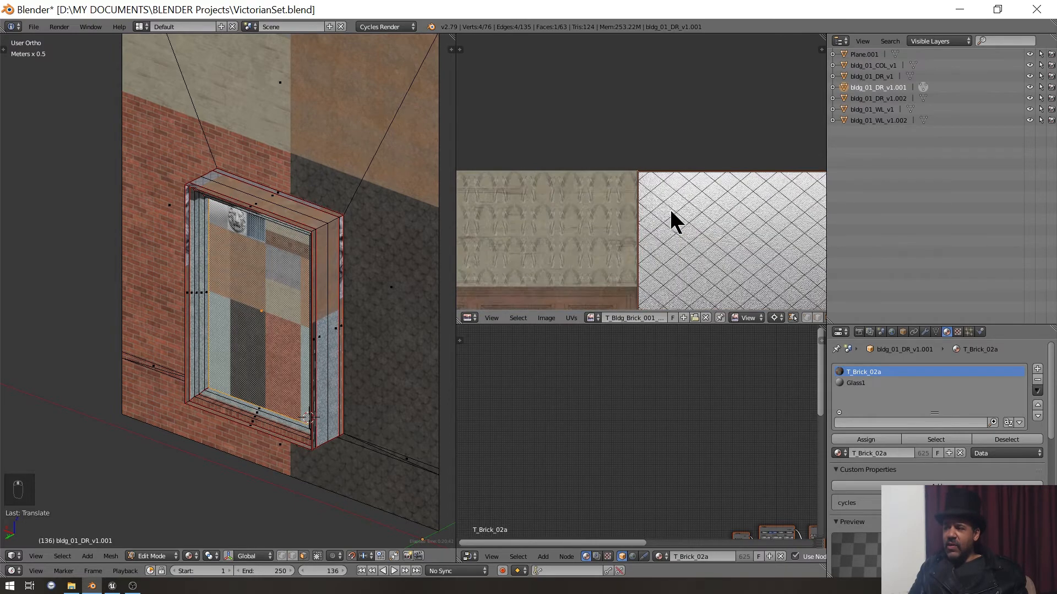
scroll(670, 212, up, 8)
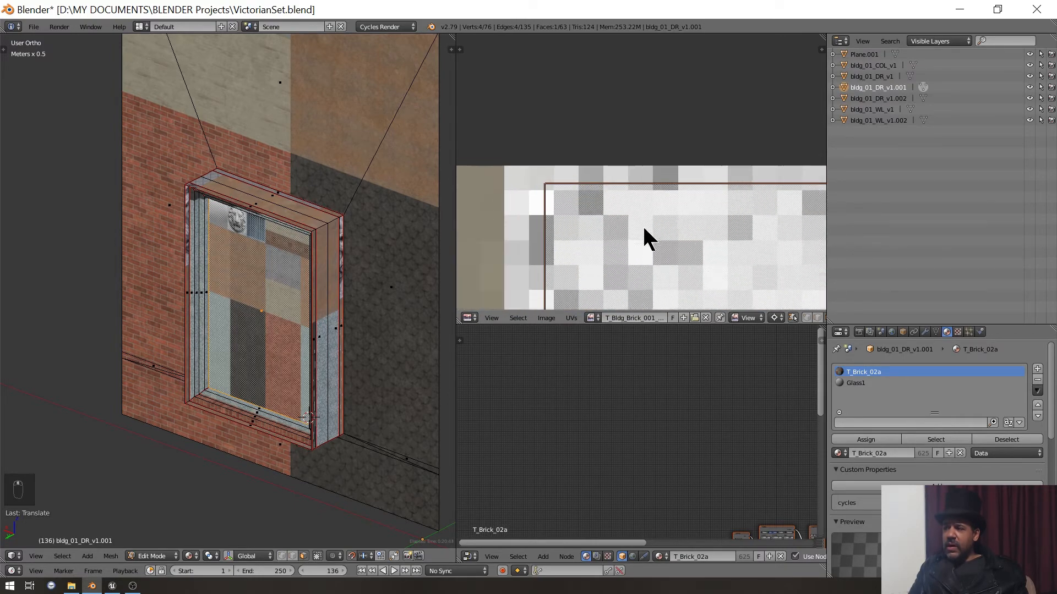
scroll(642, 224, up, 3)
key(g)
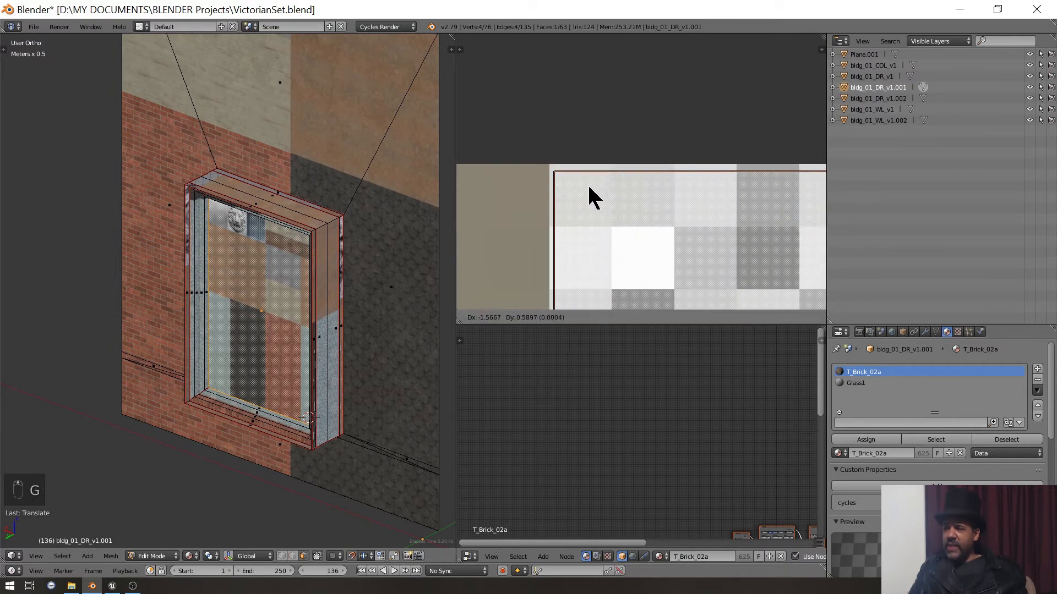
click(588, 185)
scroll(662, 199, up, 5)
middle_drag(588, 184, 670, 177)
scroll(670, 178, up, 1)
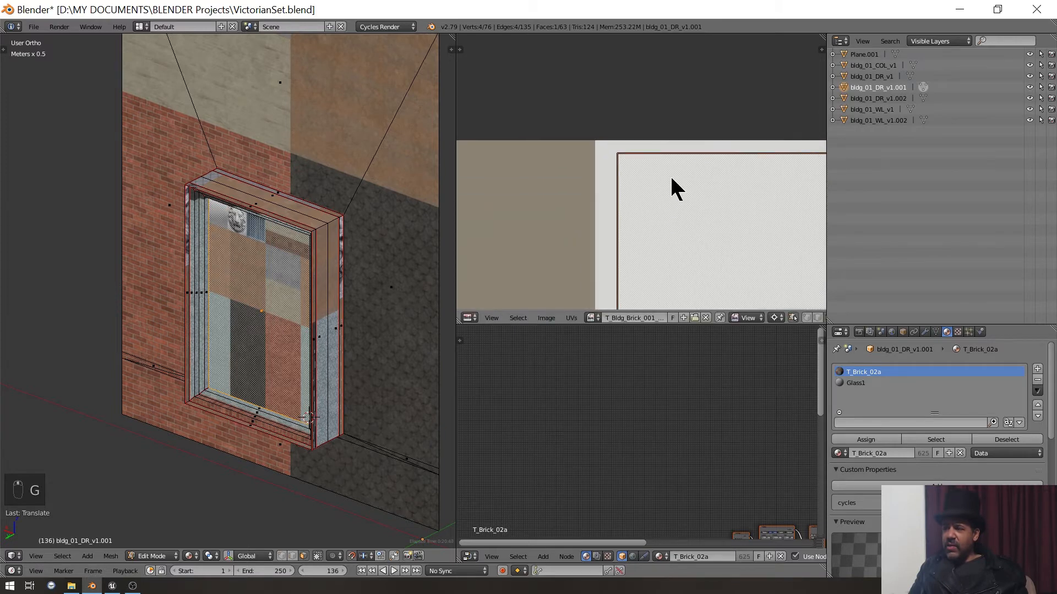
key(g)
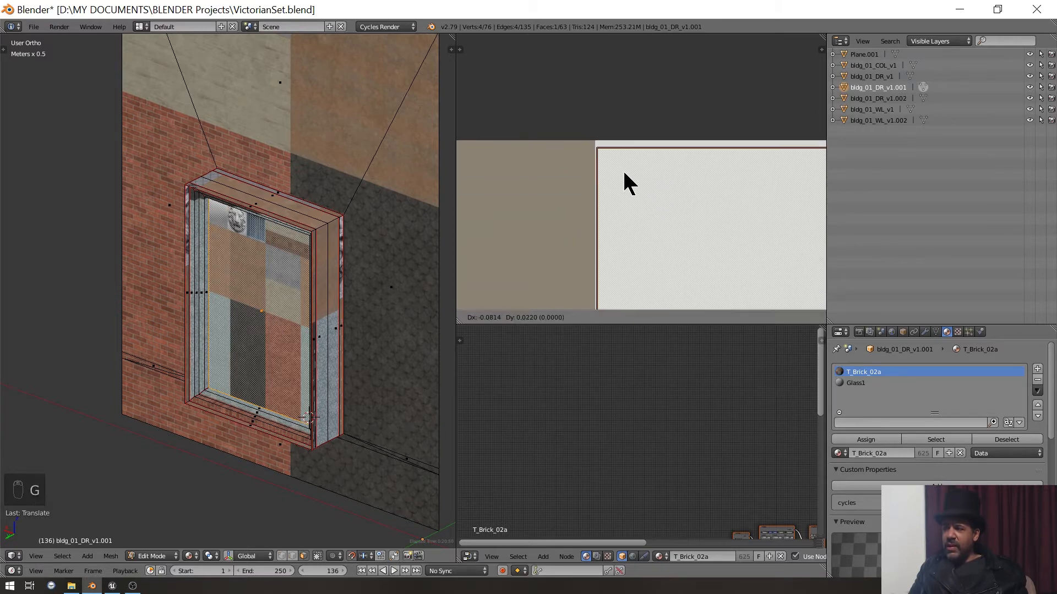
click(626, 171)
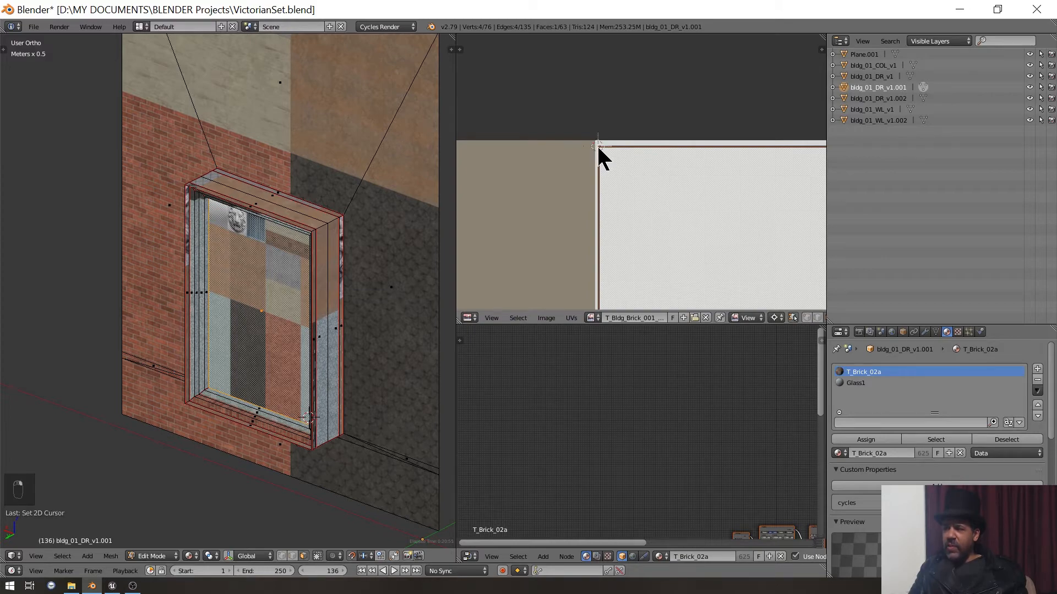
- Place the 2D cursor on the upper-left corner of the back pane's UVs
scroll(637, 170, down, 4)
click(640, 169)
scroll(562, 198, up, 6)
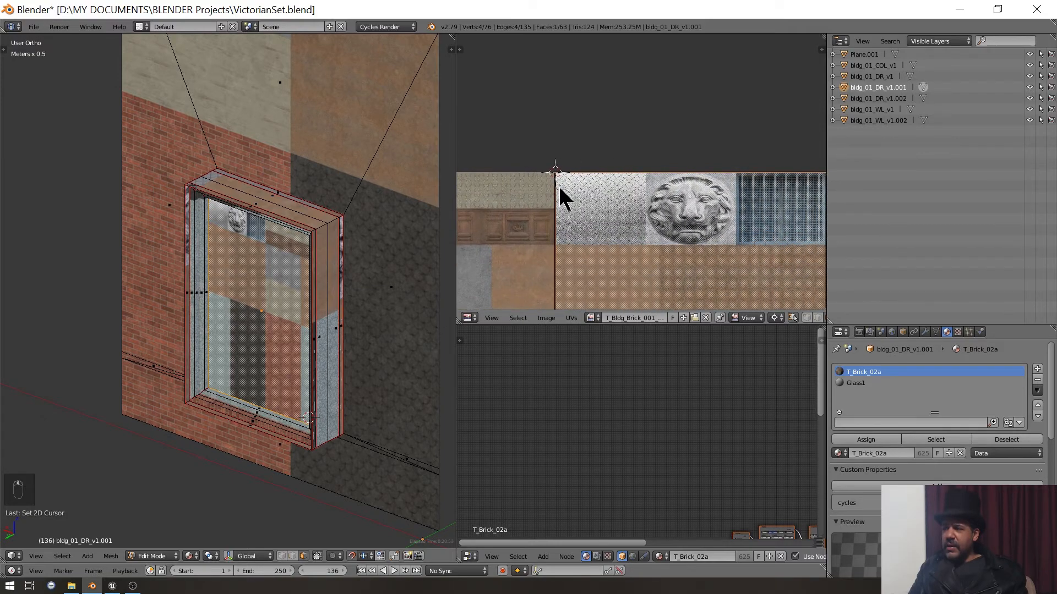
key(s)
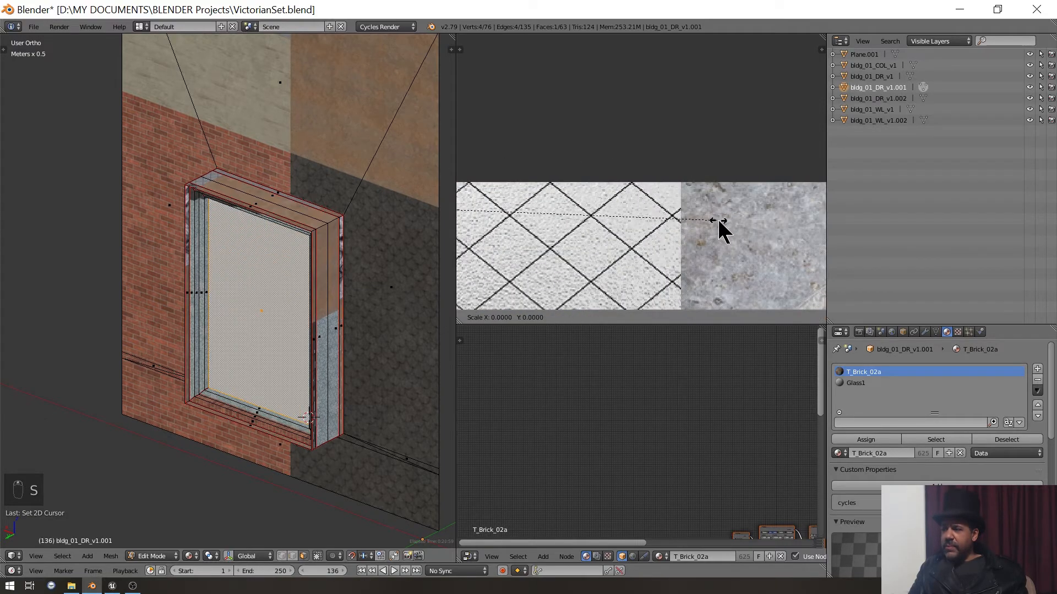
click(721, 230)
scroll(721, 231, down, 5)
scroll(722, 230, up, 4)
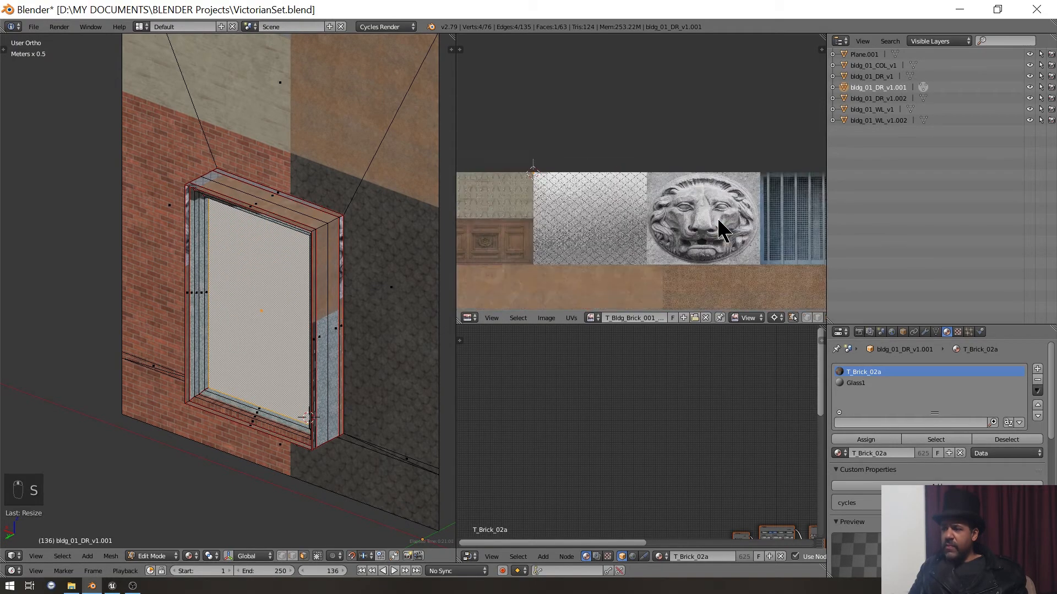
key(s)
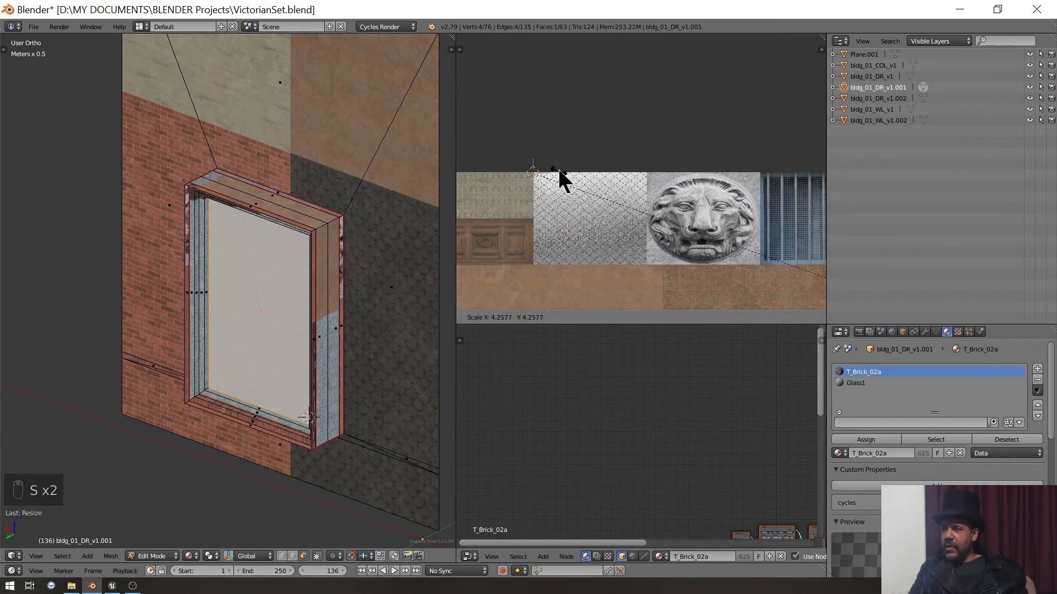
right_click(600, 187)
key(ctrl+z)
- Scale the back pane's UVs down uniformly from the 2D cursor until their right edge meets the right edge of the glass tile
scroll(644, 193, up, 3)
key(s)
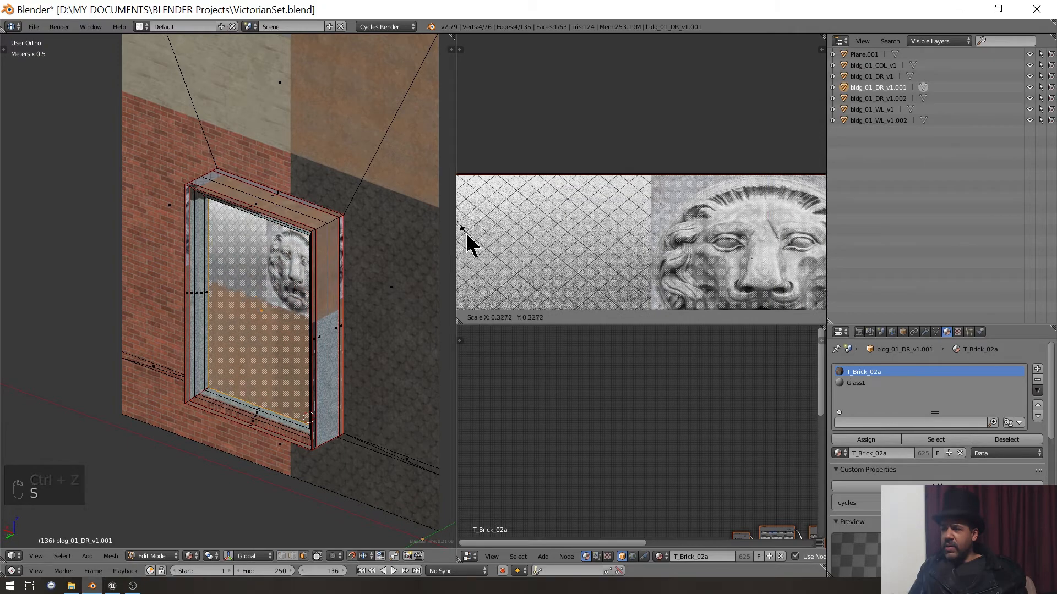
click(799, 227)
scroll(799, 227, up, 4)
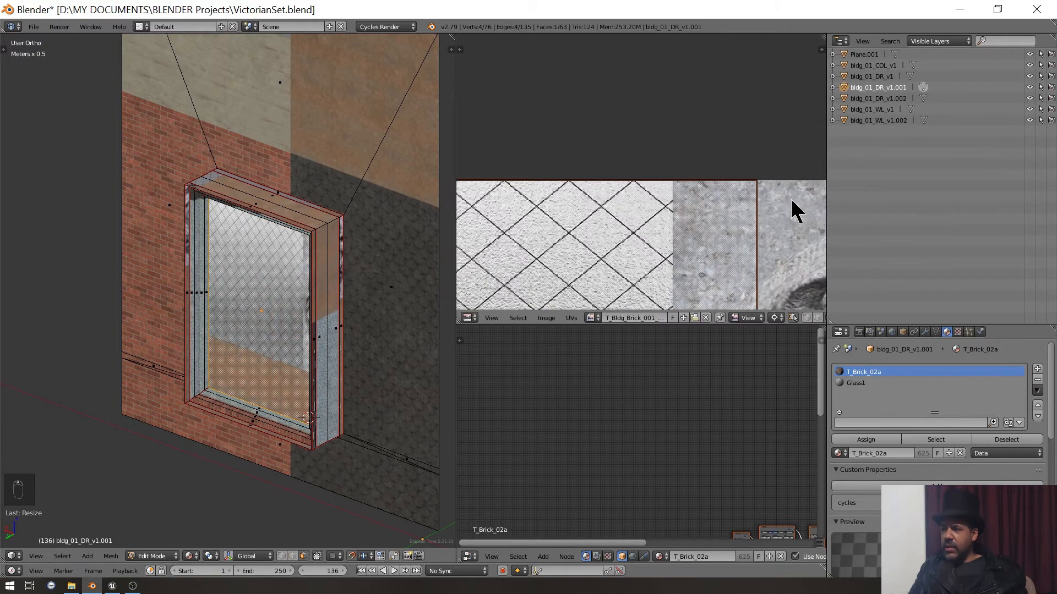
key(s)
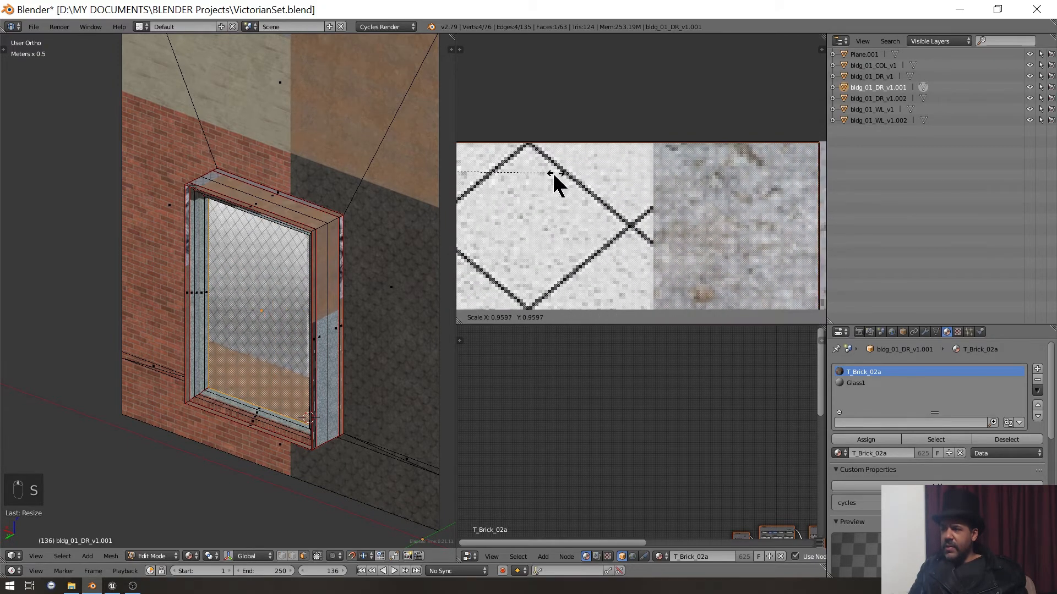
click(775, 212)
scroll(721, 253, down, 7)
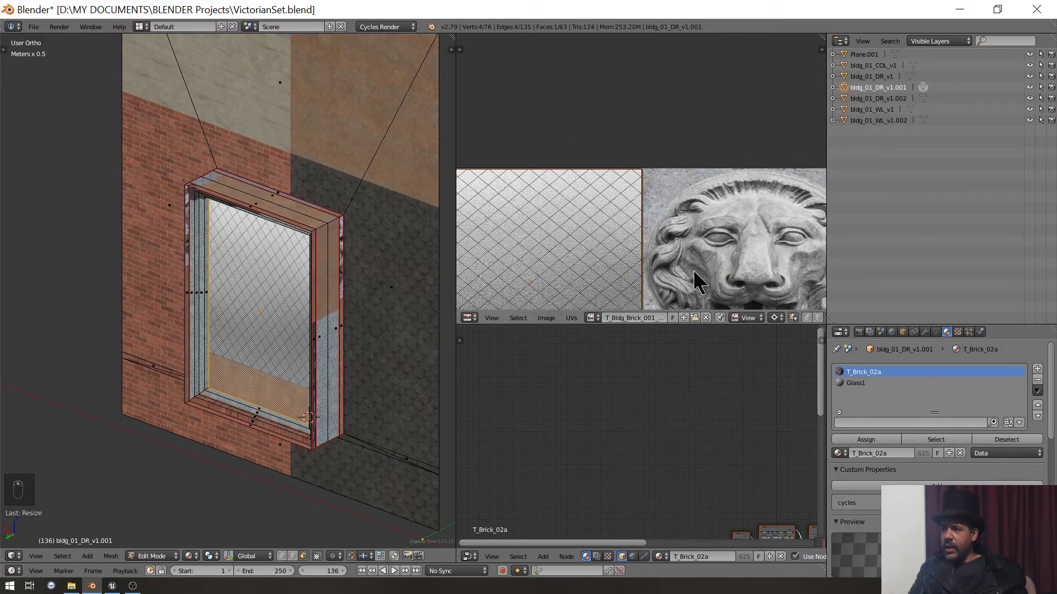
- Scale the back pane's UVs along Y until their lower edge meets the bottom of the diamond-lattice glass tile
middle_drag(695, 281, 677, 40)
scroll(672, 54, up, 5)
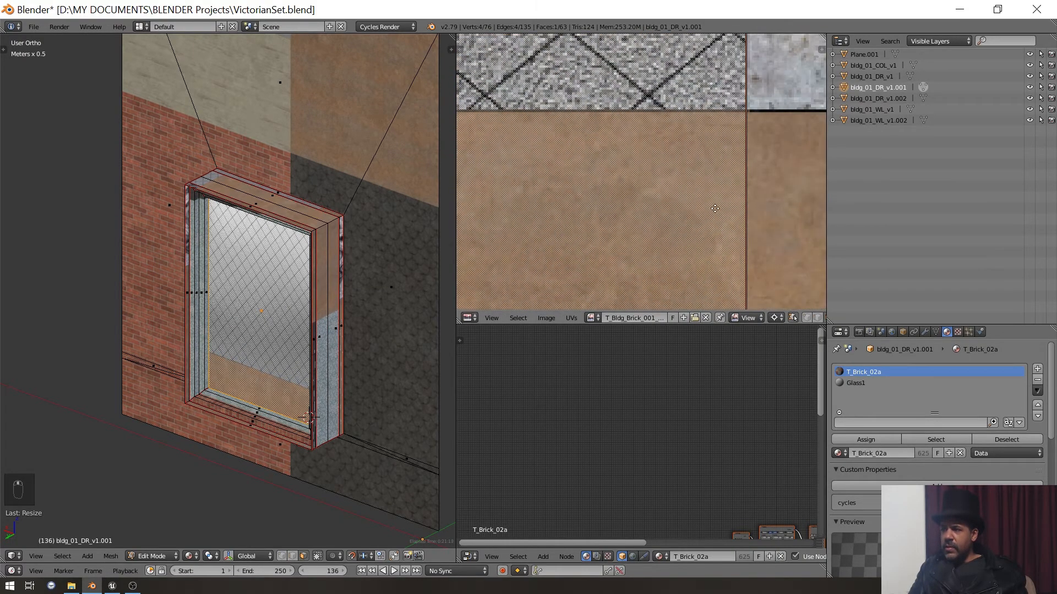
middle_drag(714, 209, 701, 283)
key(s)
key(y)
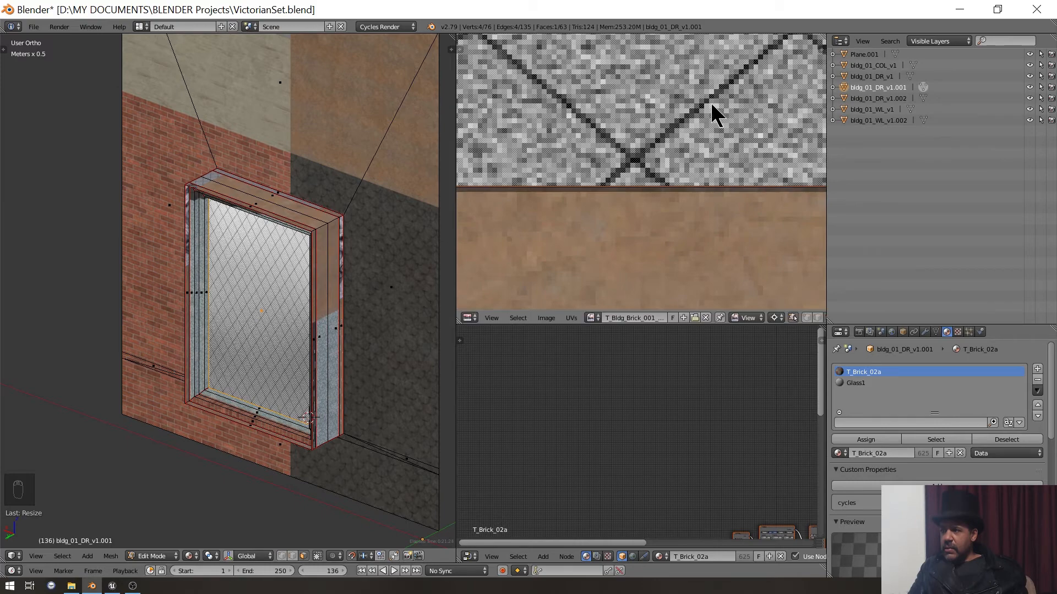
scroll(714, 132, down, 4)
- Split the textured back pane face off from the window mesh and hide it
middle_drag(380, 283, 404, 286)
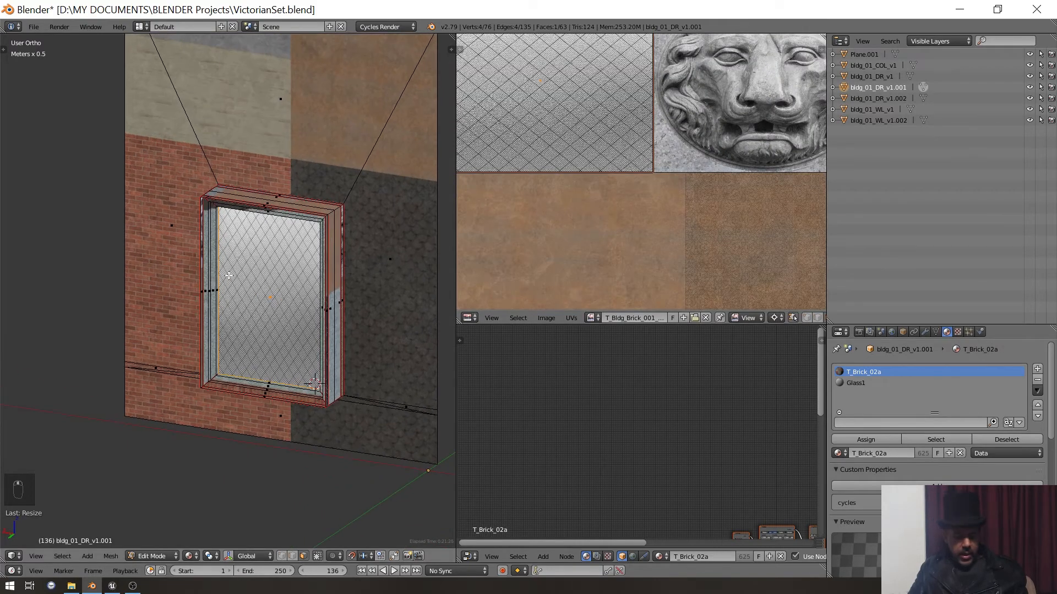
key(y)
key(h)
middle_drag(240, 316, 99, 303)
scroll(503, 248, down, 2)
- Unwrap all visible faces except the brick trapezoid above the window wall, and move their UVs off the texture
scroll(498, 249, down, 5)
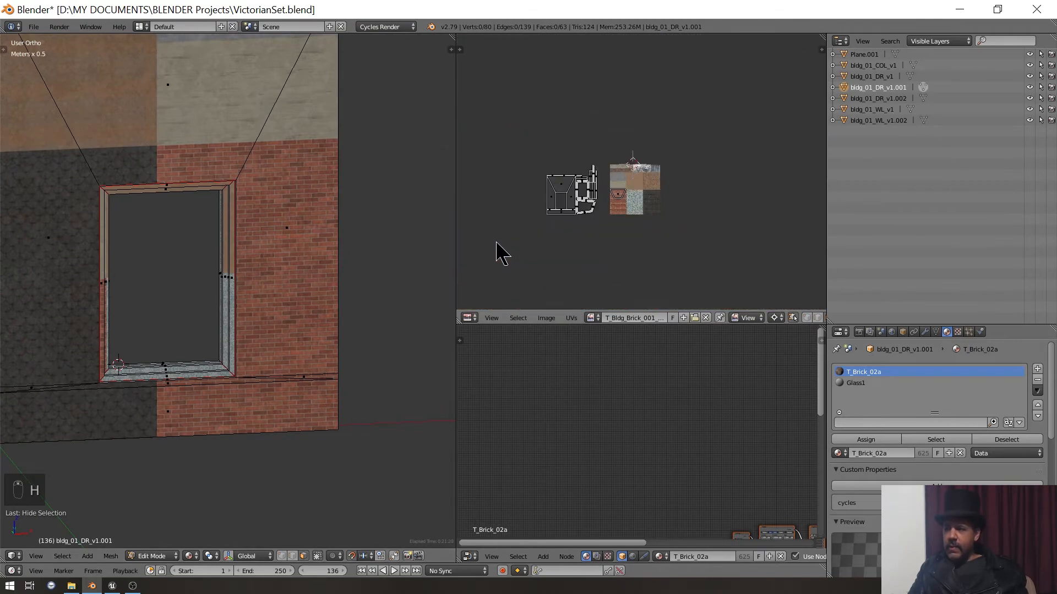
scroll(578, 254, up, 3)
scroll(235, 232, down, 4)
key(a)
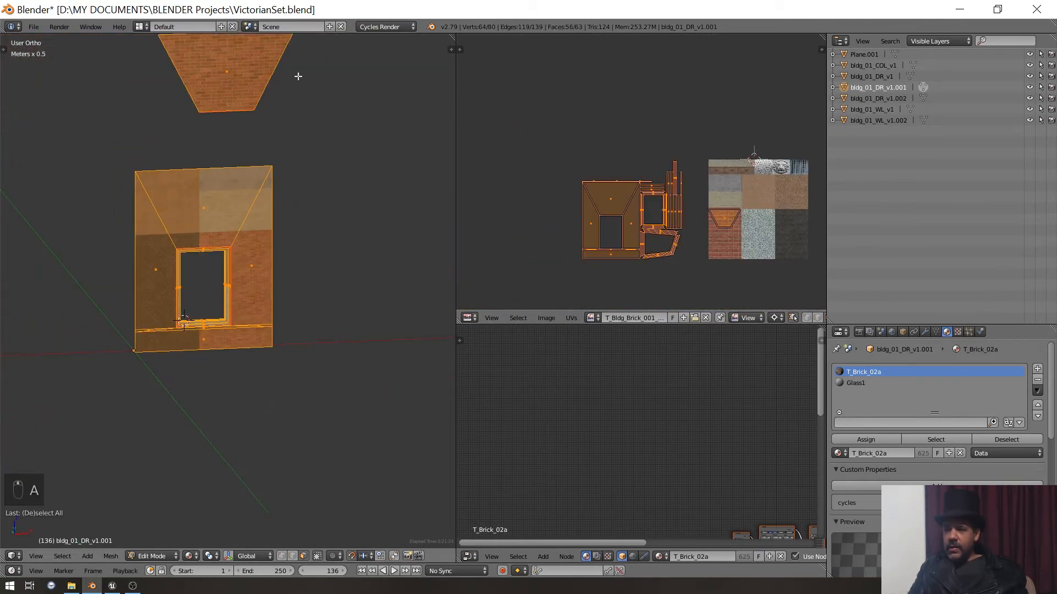
shift+right_click(251, 70)
scroll(236, 71, down, 1)
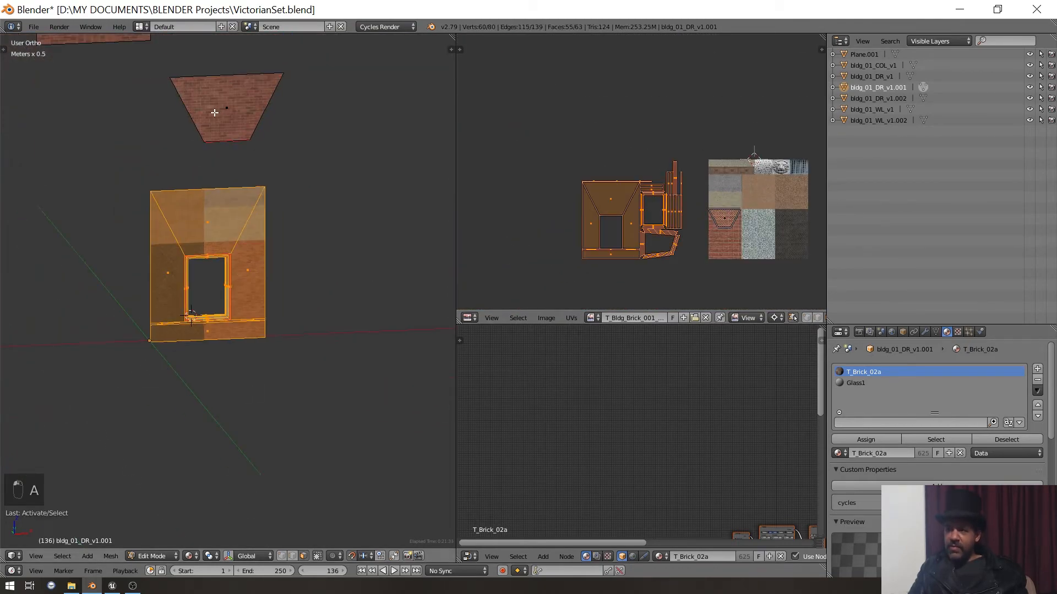
key(u)
key(u)
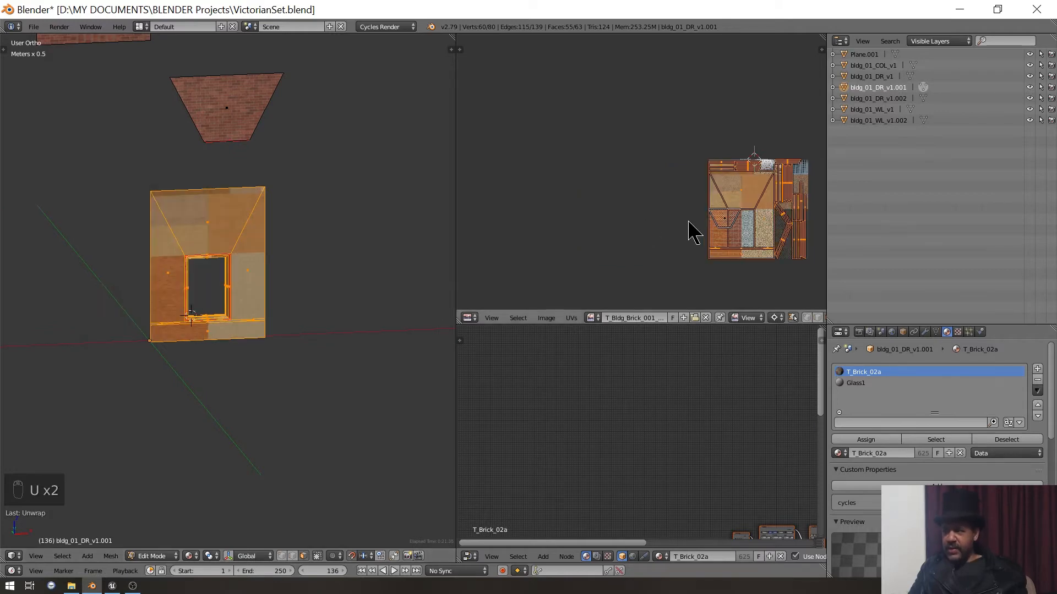
key(g)
click(584, 225)
scroll(600, 181, up, 5)
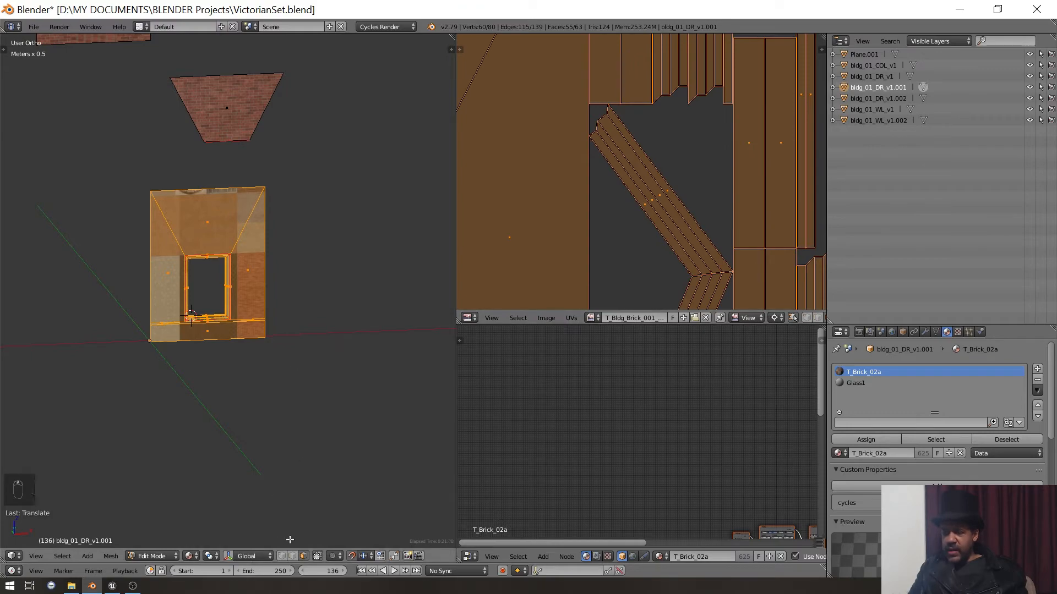
- Select the edge loop running diagonally through the window frame's upper corner and mark it as a seam
scroll(130, 253, up, 5)
key(a)
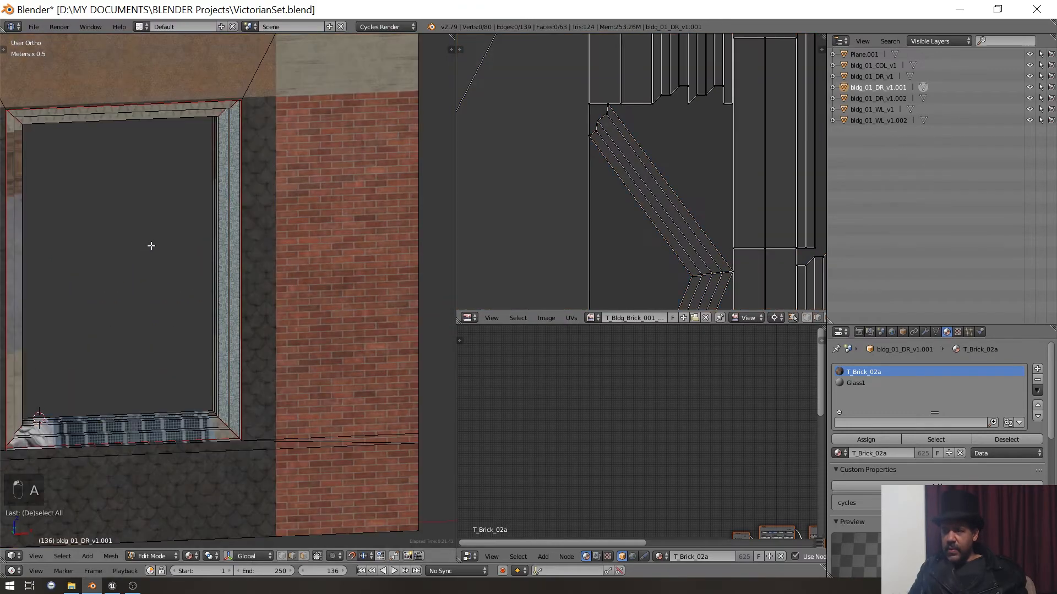
shift+middle_drag(151, 245, 186, 297)
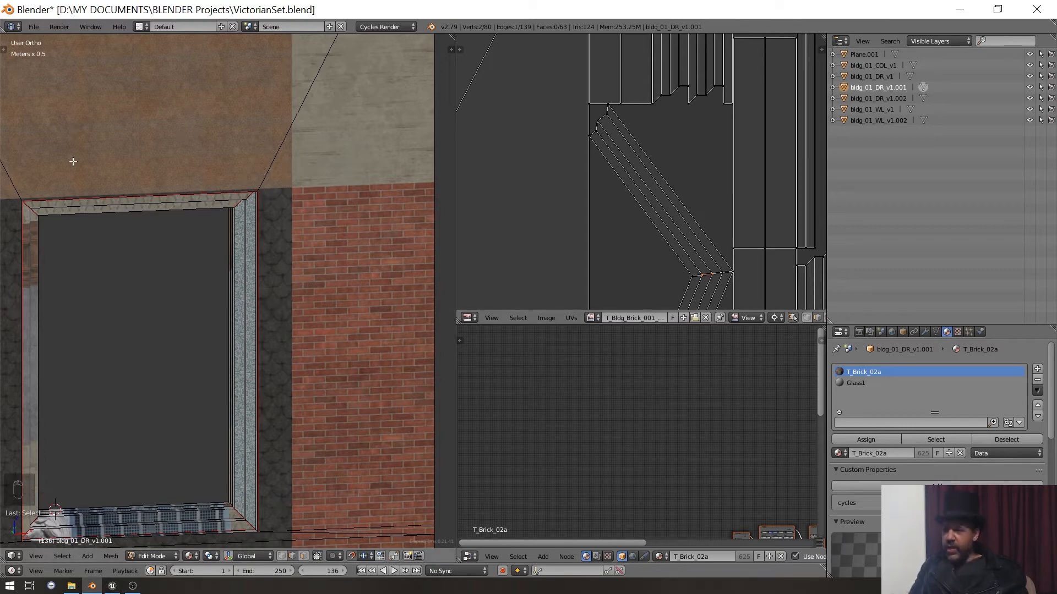
key(KP_Decimal)
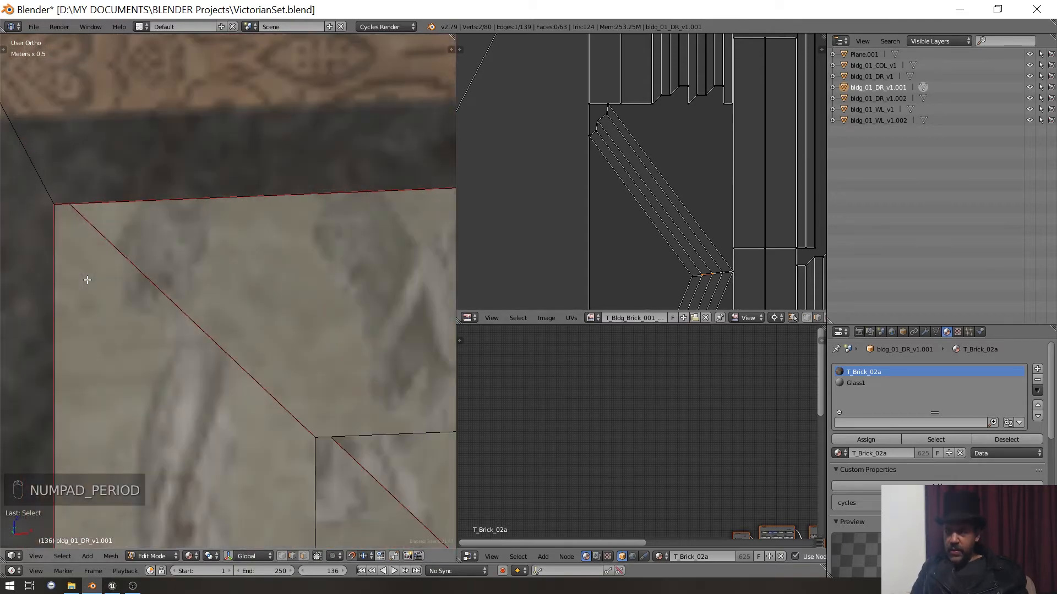
scroll(71, 305, down, 4)
middle_drag(157, 312, 366, 268)
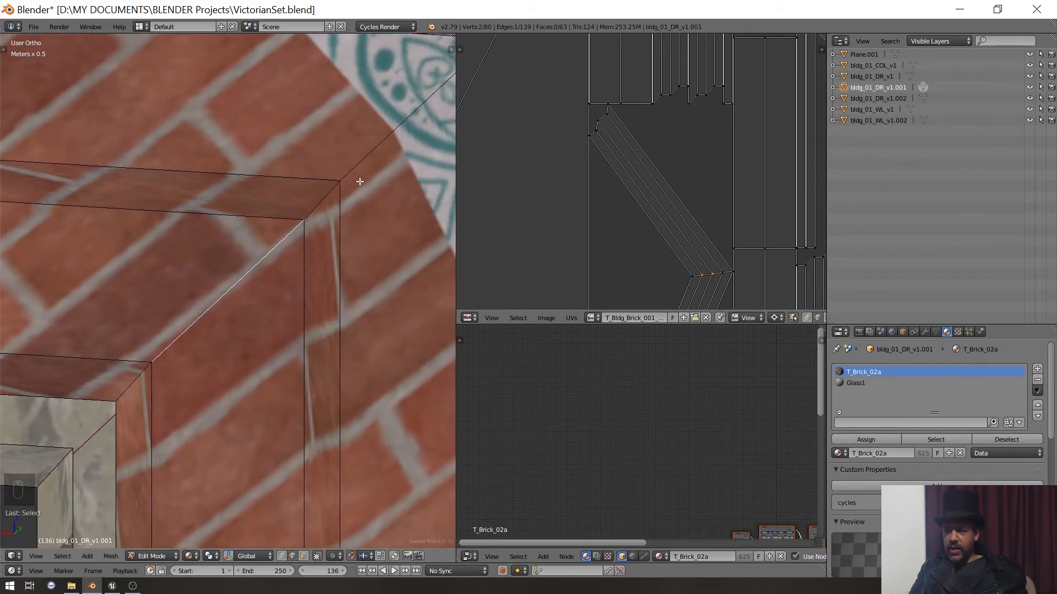
key(ctrl+e)
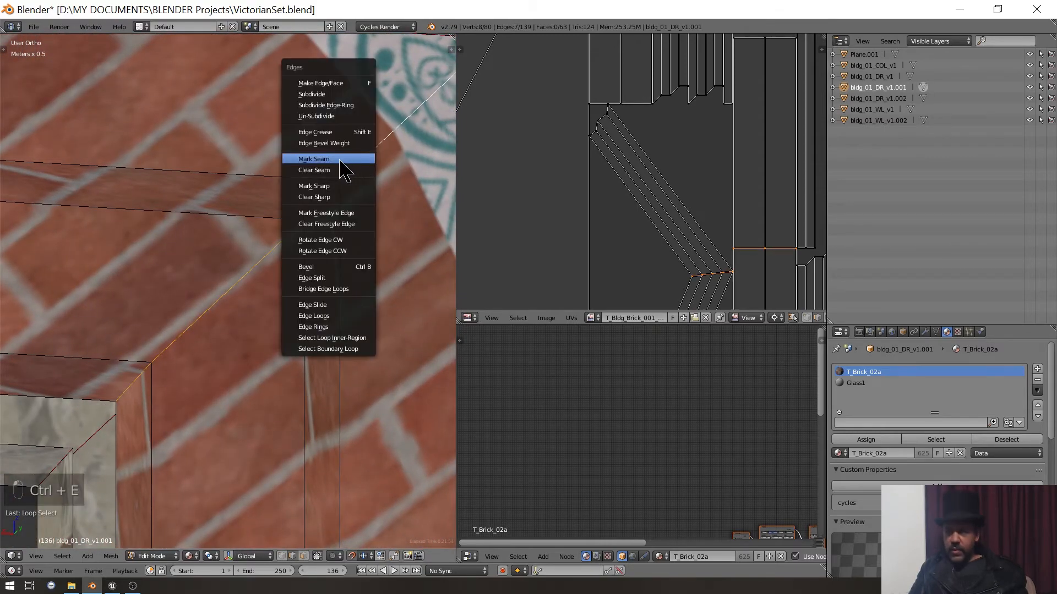
click(340, 161)
- Reselect all the wall and window frame UV islands beside the texture and unwrap them again
scroll(325, 179, down, 8)
middle_drag(311, 191, 424, 143)
scroll(685, 101, down, 6)
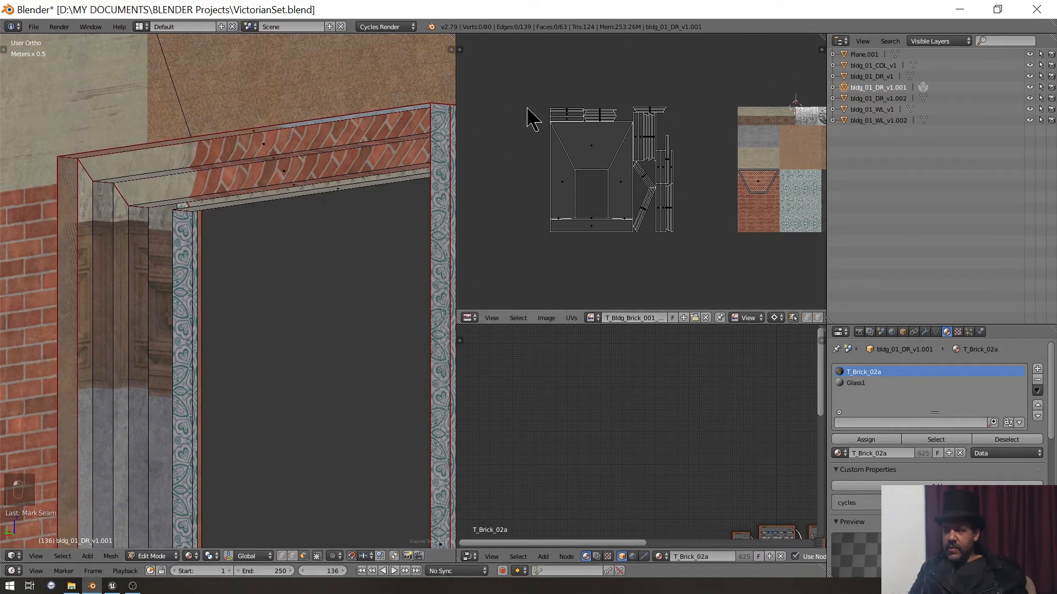
key(a)
key(a)
key(a)
key(b)
drag(527, 89, 704, 272)
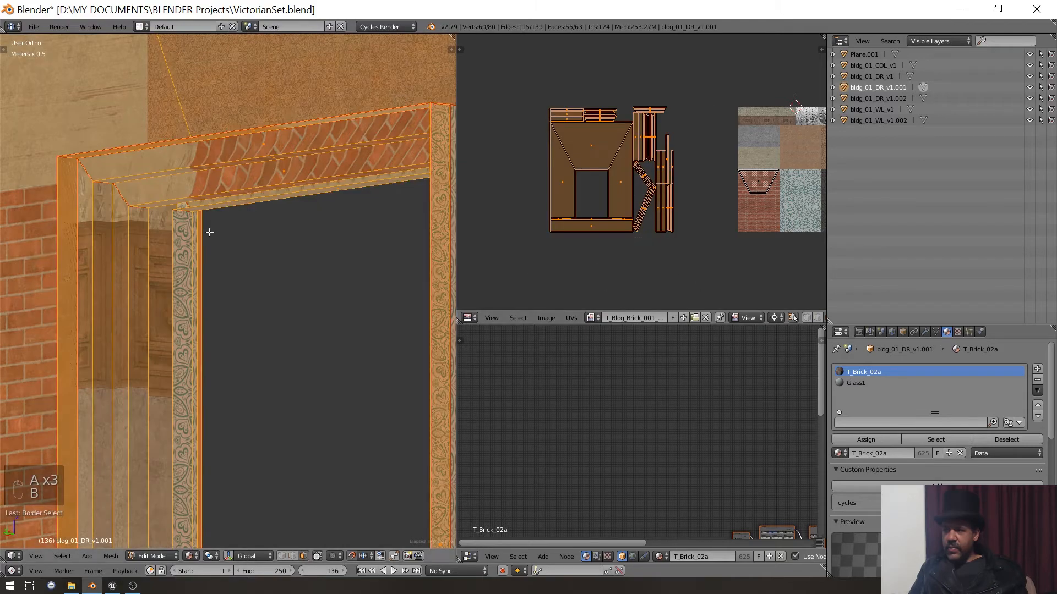
key(u)
key(u)
- Move the newly unwrapped wall and frame islands along X until they are clear of the texture
key(g)
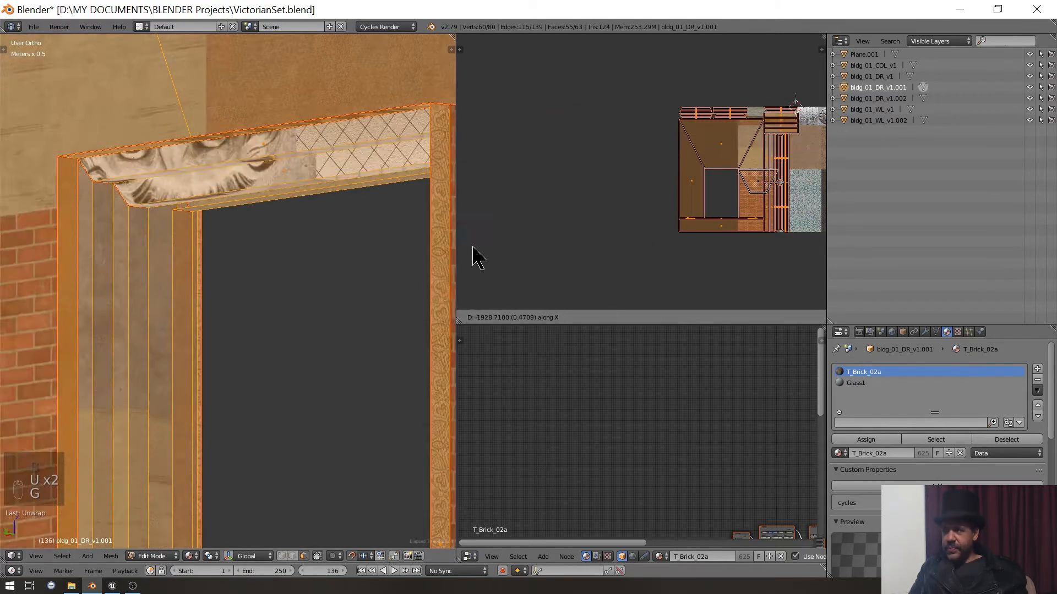
click(631, 208)
middle_drag(590, 165, 633, 160)
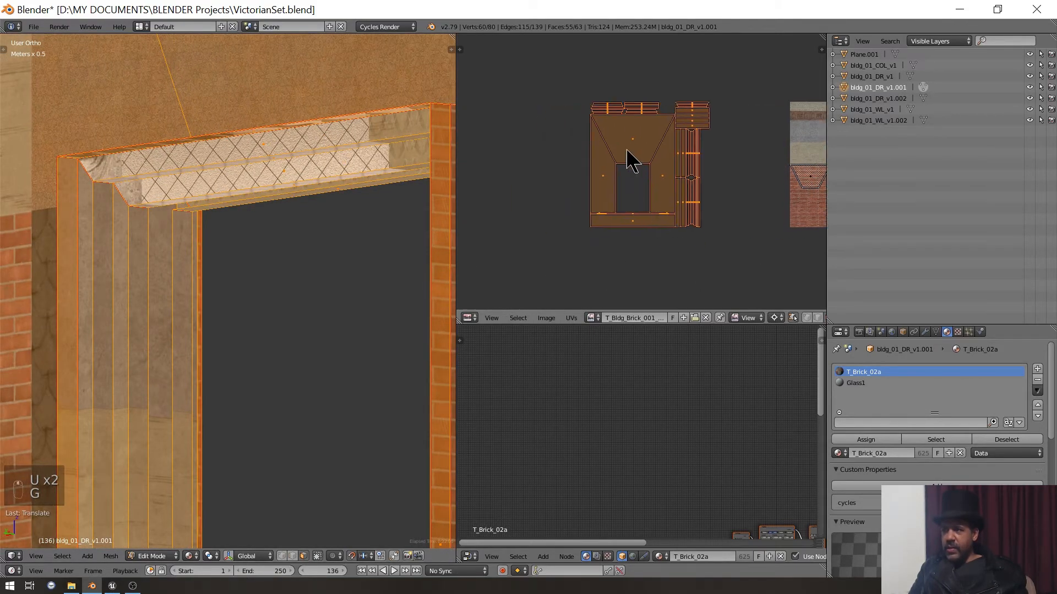
- Select the linked wall UV island and move it over the brick area of the texture, lining up their upper corners
key(l)
middle_drag(740, 206, 642, 196)
scroll(490, 175, up, 4)
key(g)
click(636, 191)
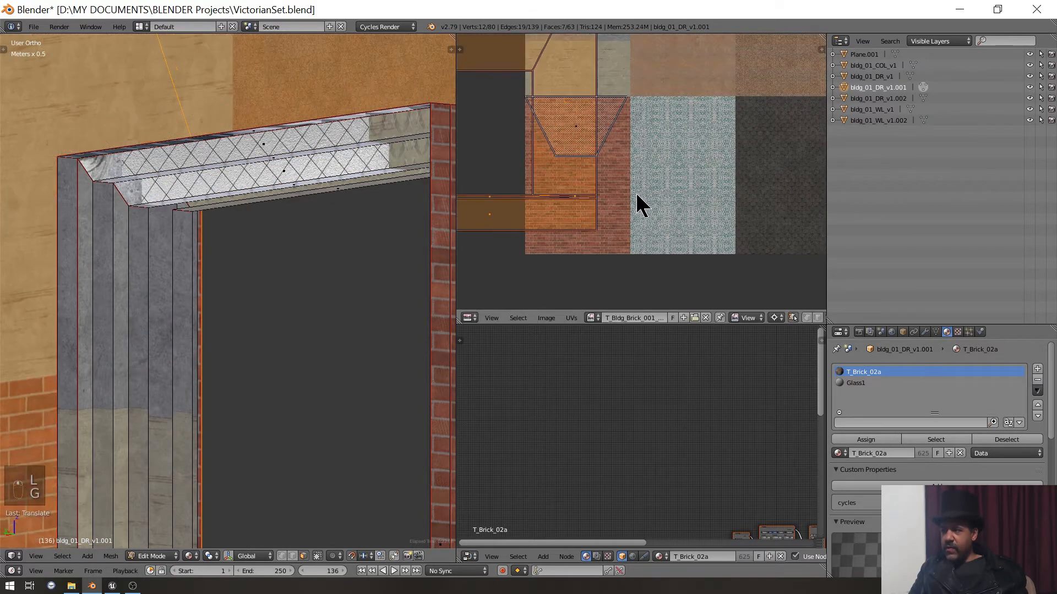
key(g)
click(569, 101)
scroll(659, 137, up, 4)
middle_drag(552, 130, 647, 306)
key(g)
click(594, 82)
scroll(651, 163, up, 6)
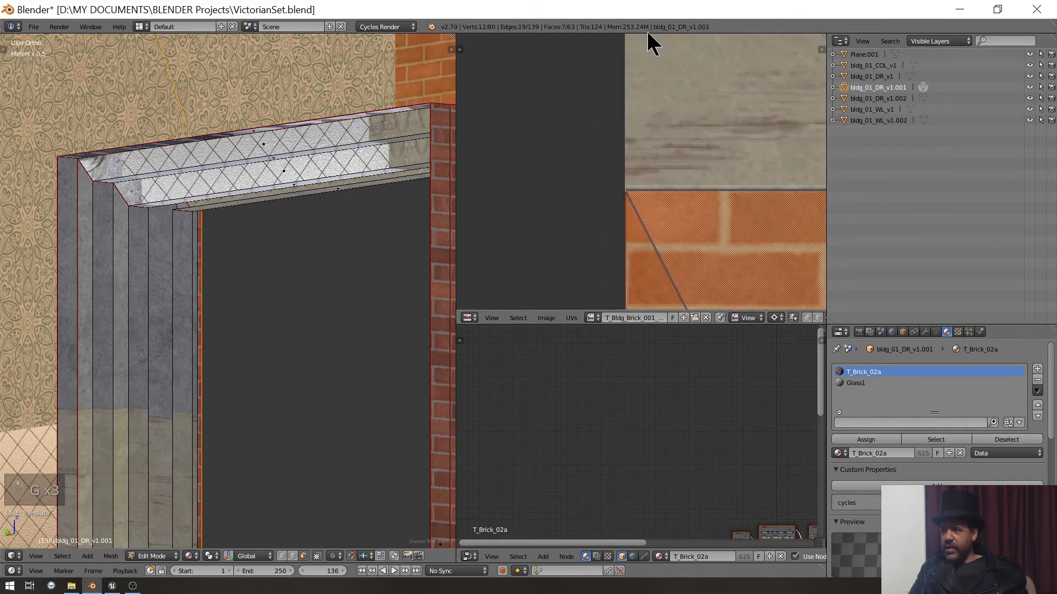
- Place the 2D cursor on the wall island's upper corner and scale the island from there to fit the brick courses
scroll(674, 114, up, 4)
middle_drag(584, 217, 741, 124)
scroll(741, 125, up, 6)
scroll(741, 126, down, 6)
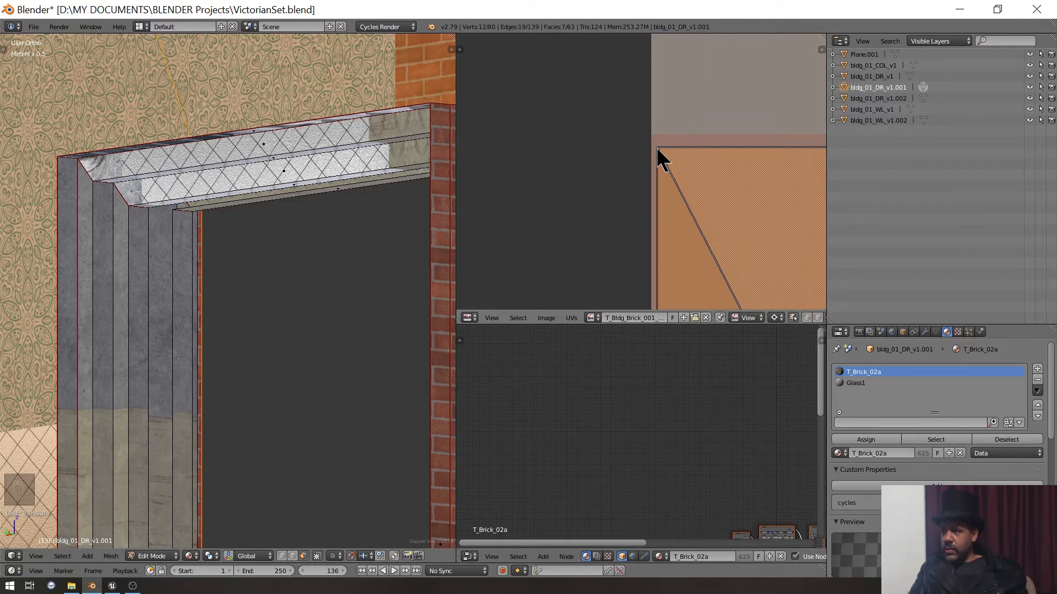
scroll(663, 130, down, 10)
middle_drag(662, 130, 495, 130)
scroll(561, 151, up, 4)
middle_drag(561, 151, 710, 183)
scroll(710, 183, up, 3)
scroll(650, 170, up, 3)
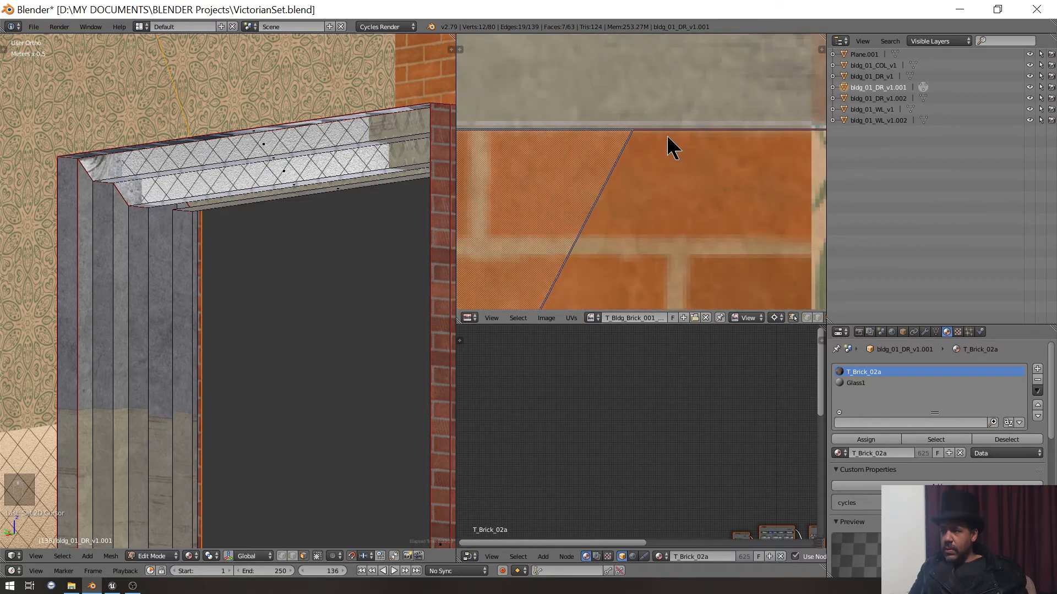
key(s)
middle_drag(253, 177, 180, 170)
shift+middle_drag(184, 251, 198, 177)
scroll(198, 177, down, 2)
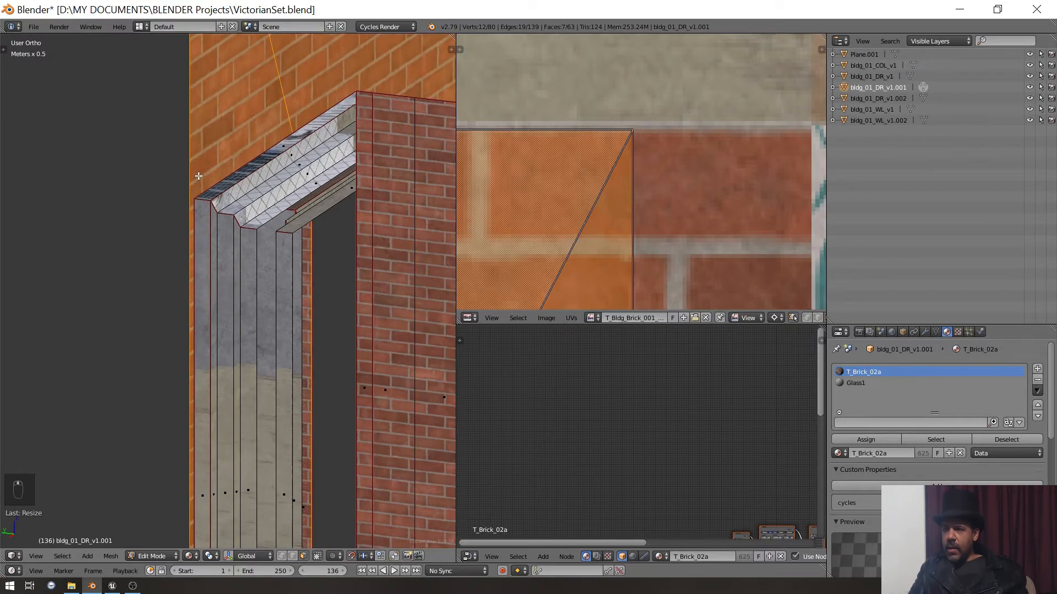
scroll(644, 204, down, 6)
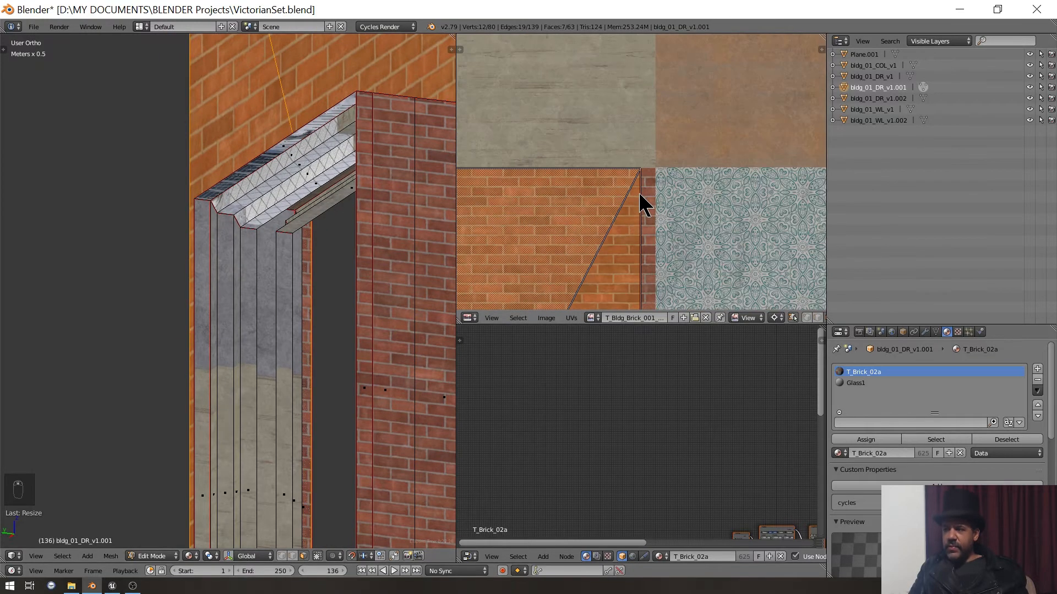
- Undo the scaling and moves of the wall island back to its place beside the frame islands
key(ctrl+z)
scroll(636, 205, down, 1)
scroll(636, 209, down, 5)
middle_drag(636, 209, 778, 196)
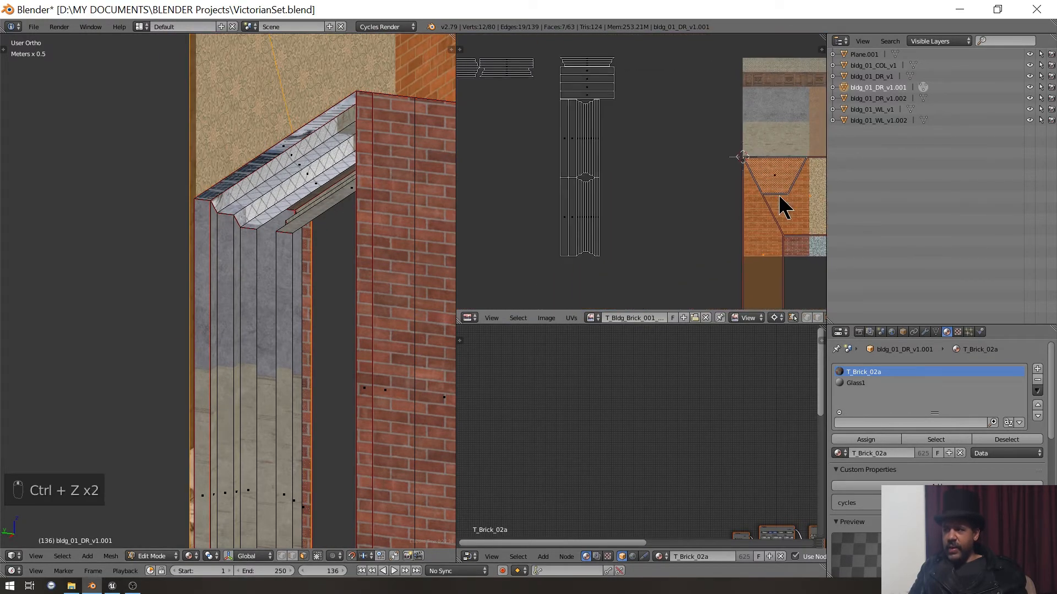
key(ctrl+z)
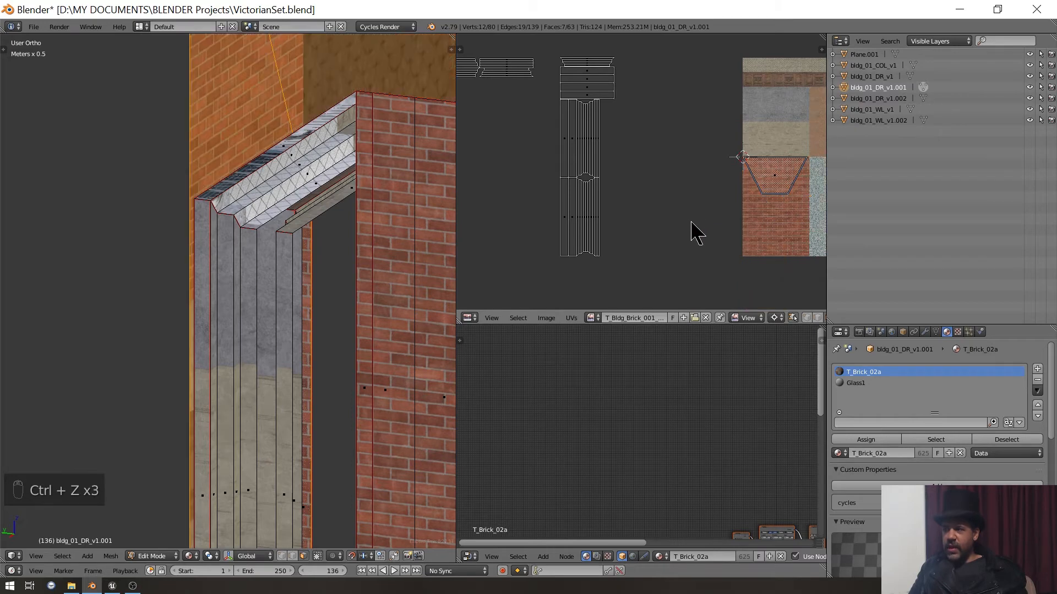
scroll(642, 216, down, 4)
key(ctrl+z)
scroll(644, 218, up, 3)
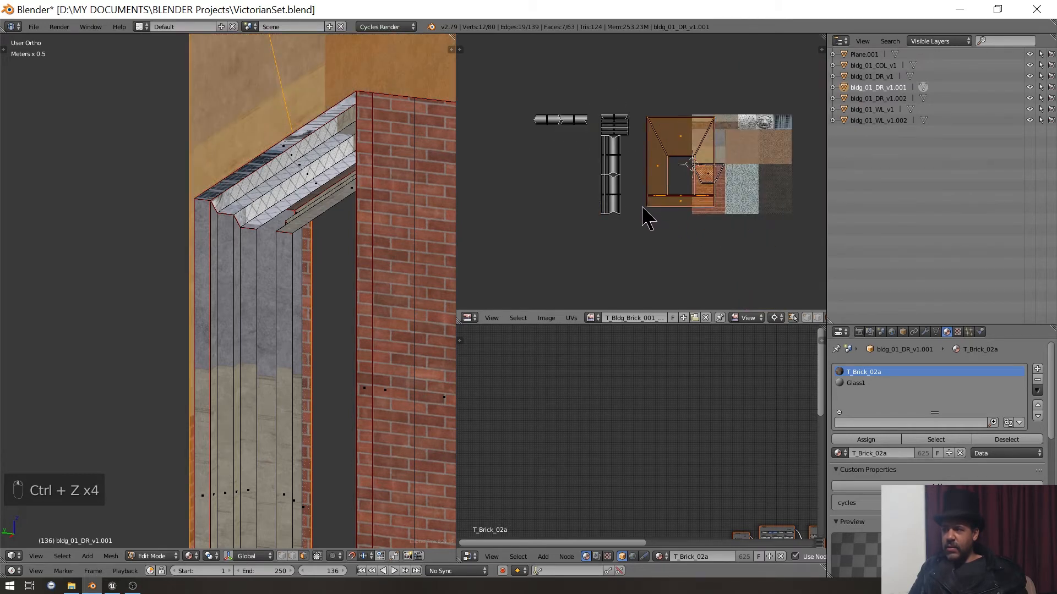
key(ctrl+z)
scroll(644, 217, up, 6)
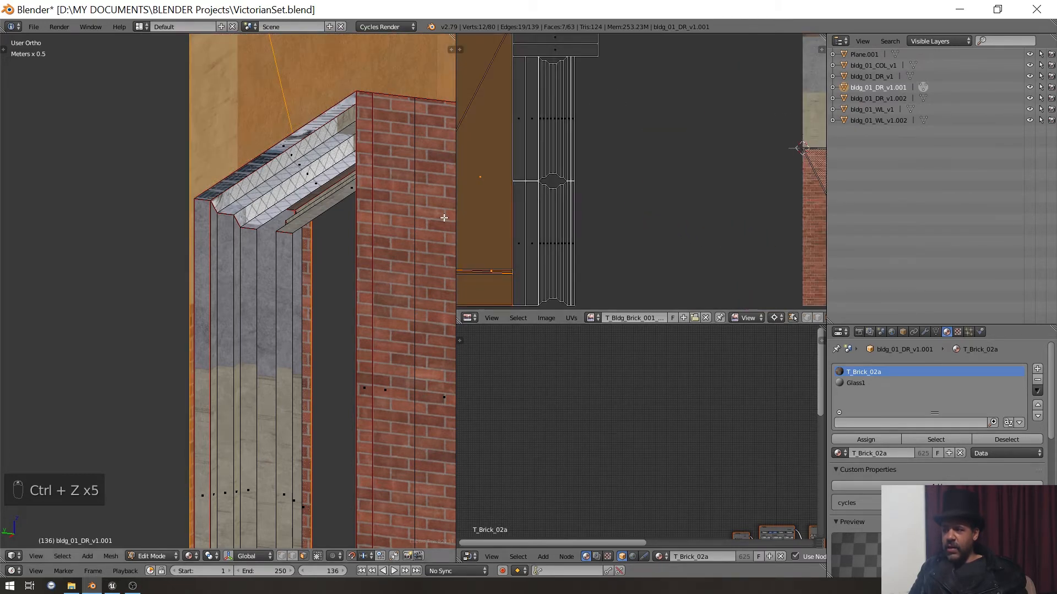
- Select the outermost face of the frame's side and move its UV strip to the inner edge of the wall island's window opening
right_click(203, 240)
scroll(562, 198, down, 3)
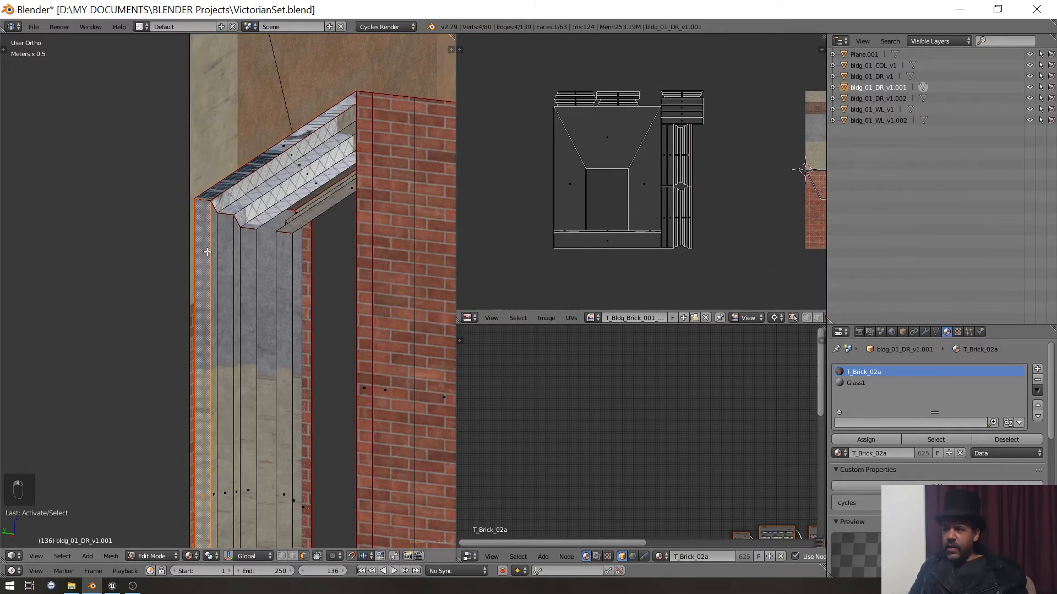
middle_drag(301, 297, 61, 298)
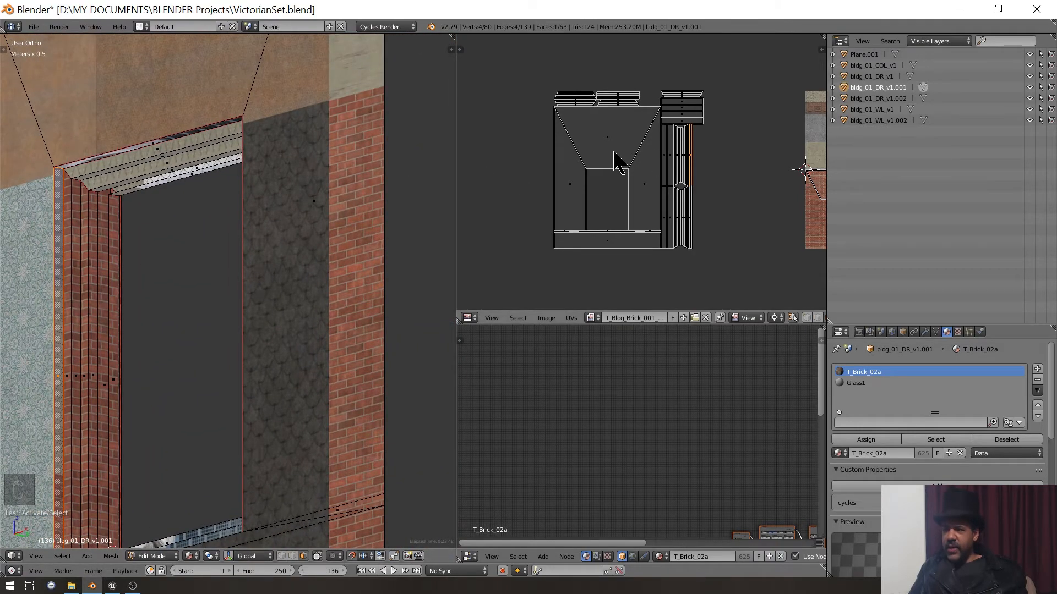
scroll(613, 160, up, 5)
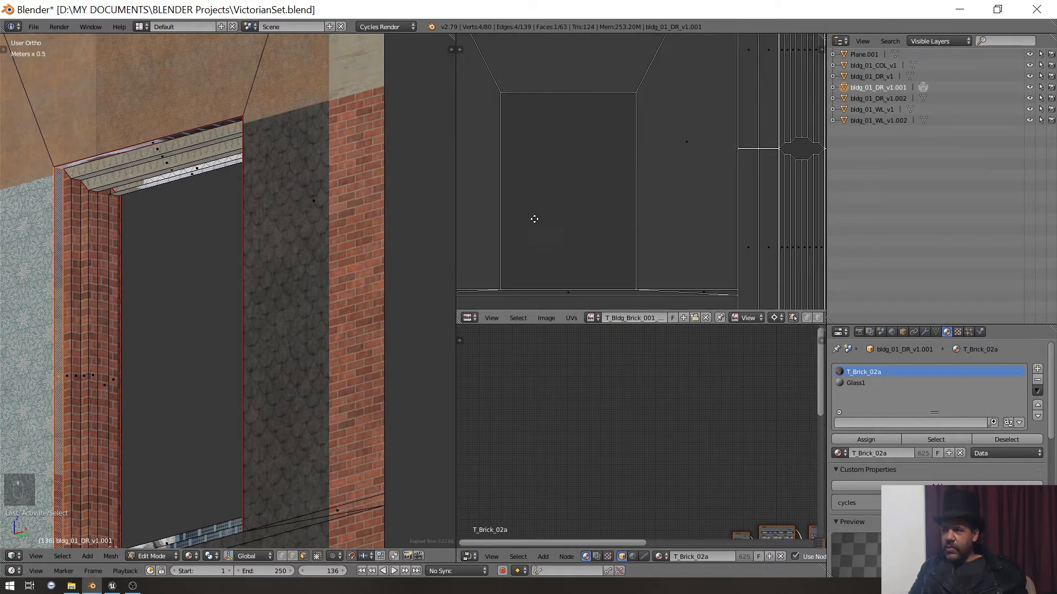
middle_drag(535, 219, 528, 207)
key(g)
- Hide the outermost face along the frame's top to check for an overlapping face behind it, and restore it
middle_drag(182, 216, 174, 168)
scroll(174, 168, up, 4)
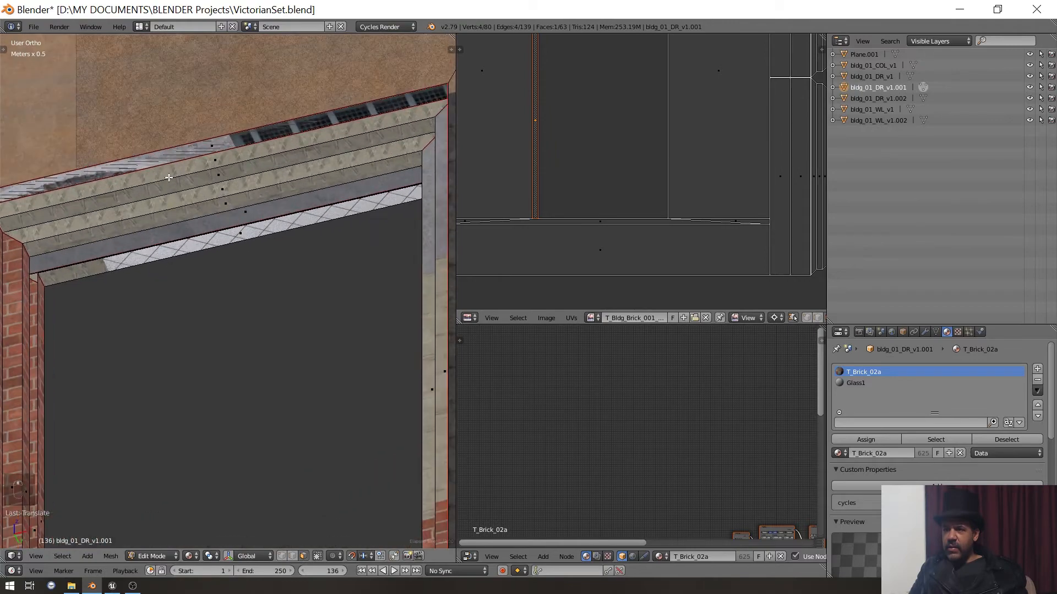
key(h)
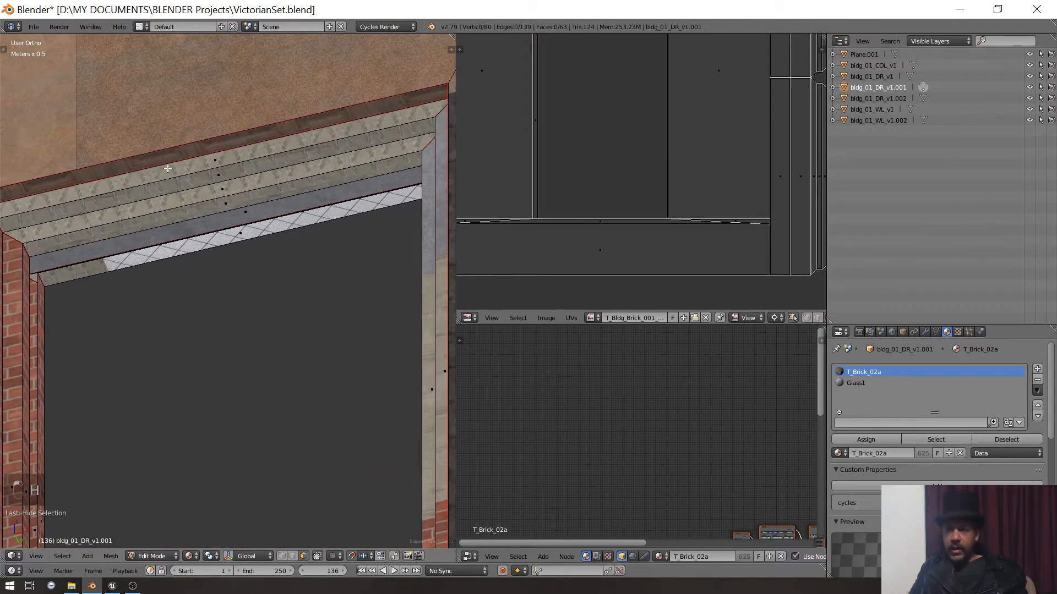
middle_drag(168, 157, 172, 235)
scroll(174, 220, down, 3)
scroll(188, 224, up, 3)
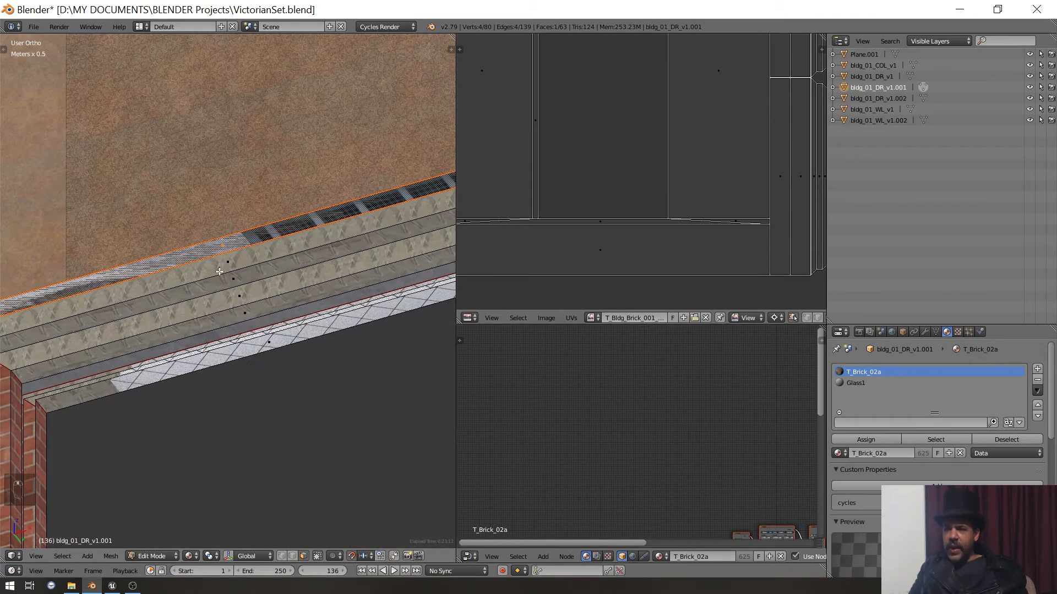
middle_drag(202, 264, 210, 271)
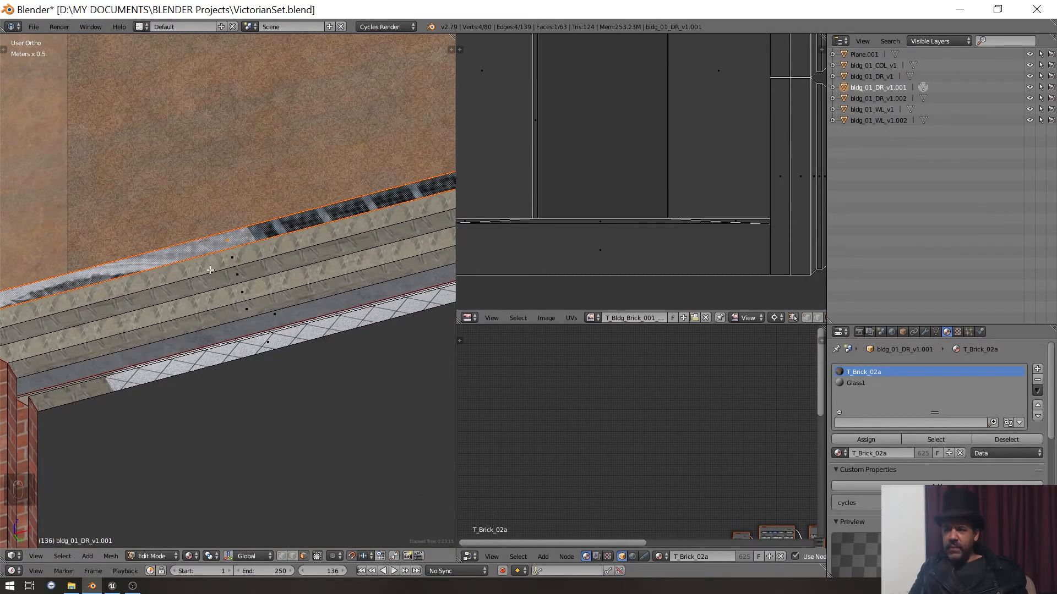
- Delete the overlapping duplicate faces along the outer edge of the window frame
click(221, 241)
middle_drag(221, 242, 188, 351)
key(x)
click(65, 412)
middle_drag(66, 412, 248, 170)
key(x)
click(401, 434)
scroll(307, 276, up, 3)
shift+middle_drag(307, 276, 208, 135)
- Check the frame's remaining outer faces for overlaps and delete the leftover duplicates, including those on the side jamb
key(h)
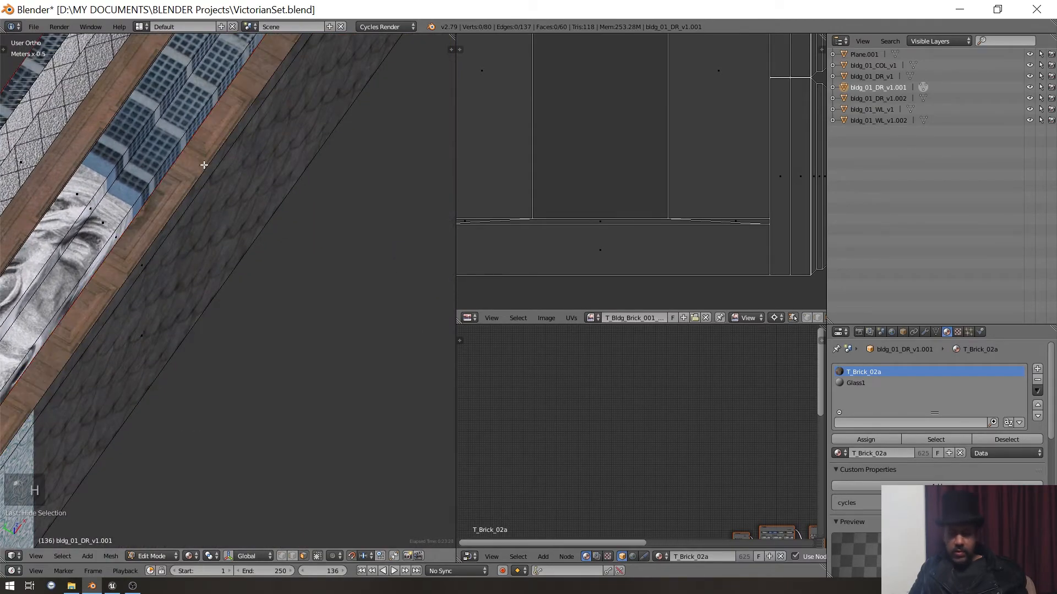
key(ctrl+z)
middle_drag(213, 161, 111, 203)
key(x)
click(204, 140)
scroll(203, 140, down, 3)
scroll(559, 140, down, 4)
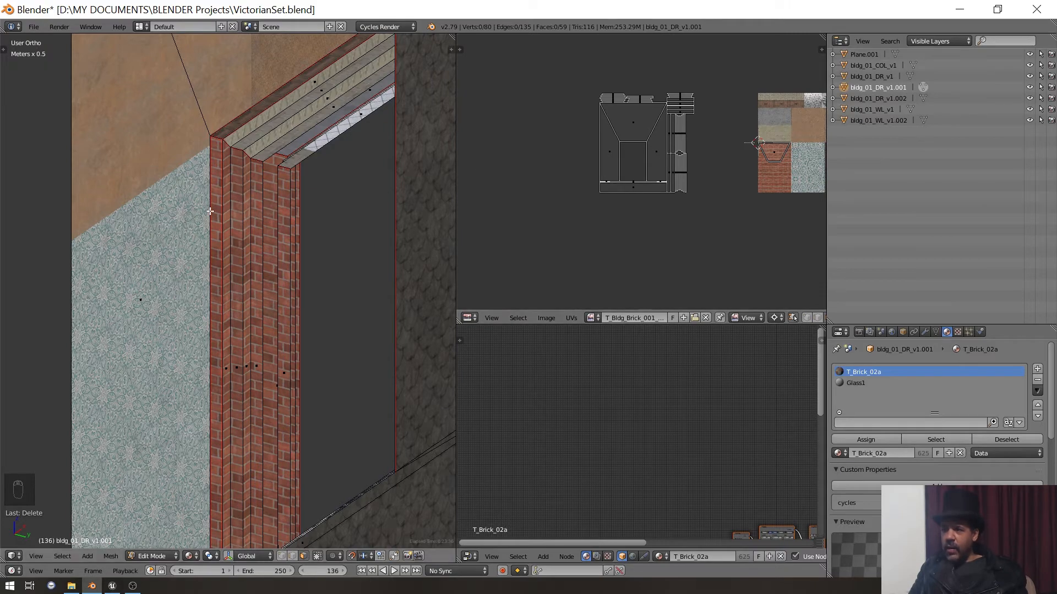
middle_drag(277, 189, 259, 267)
key(x)
click(261, 94)
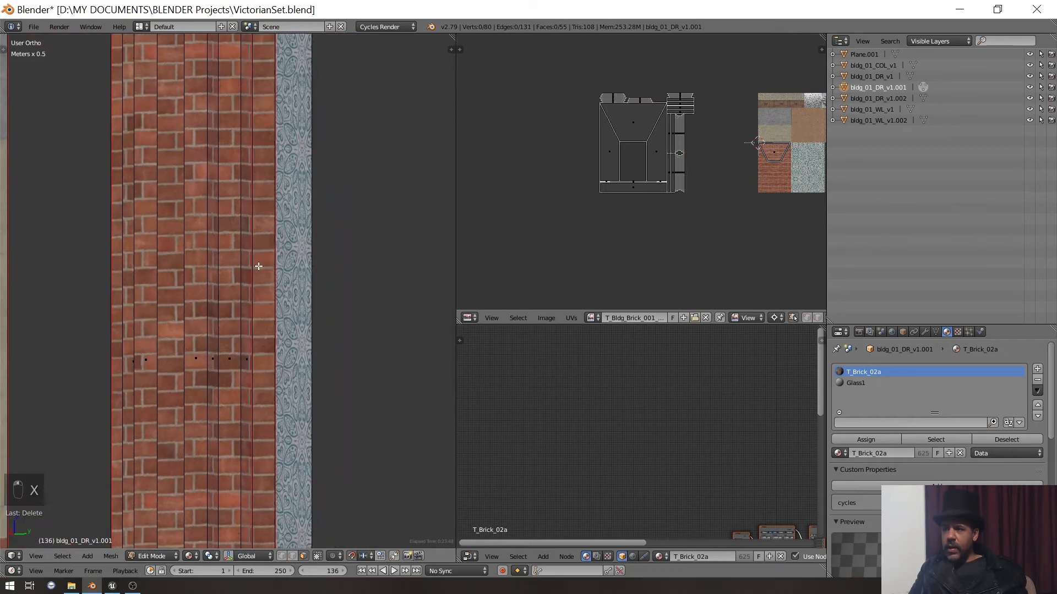
- Select the left jamb's outermost face and attach its UV strip to the left edge of the wall island's window opening
right_click(259, 266)
middle_drag(128, 279, 239, 292)
shift+middle_drag(152, 313, 326, 292)
right_click(255, 307)
scroll(688, 137, up, 7)
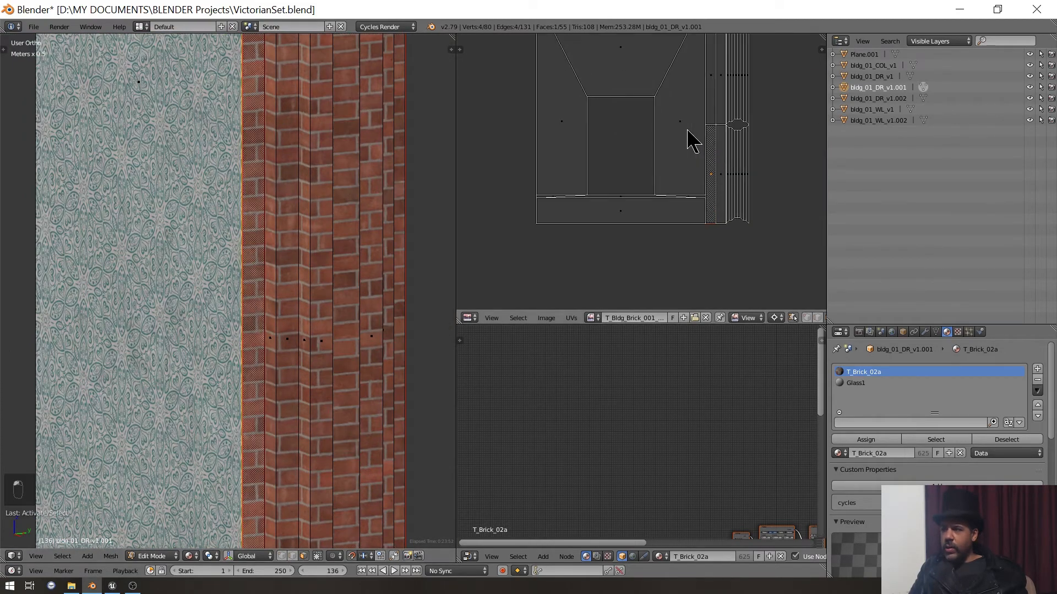
scroll(629, 199, down, 2)
key(g)
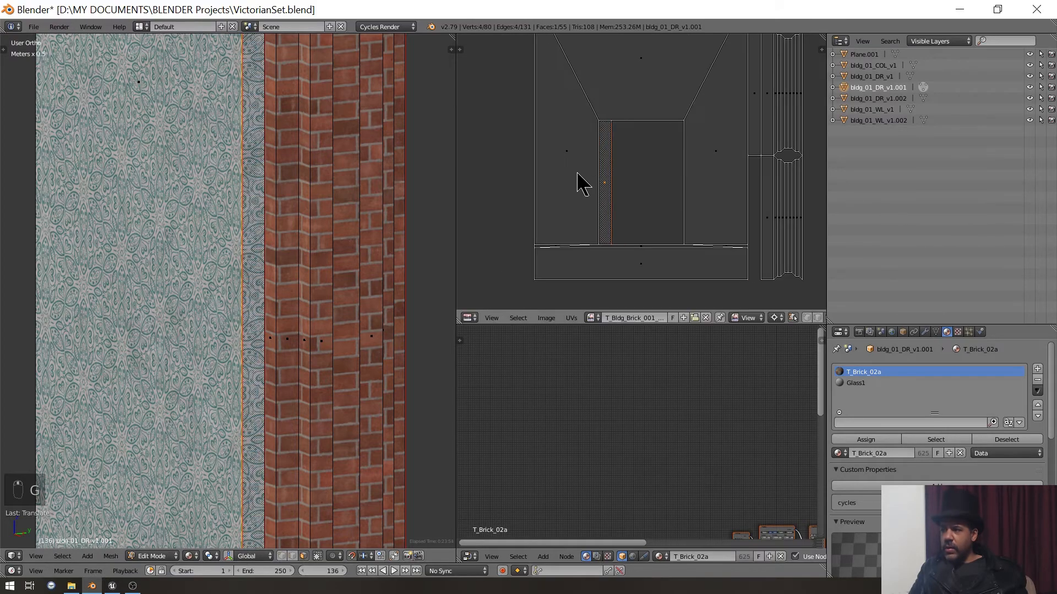
- Select the outermost face along the frame's top and attach its UV strip to the top edge of the window opening
middle_drag(355, 219, 302, 126)
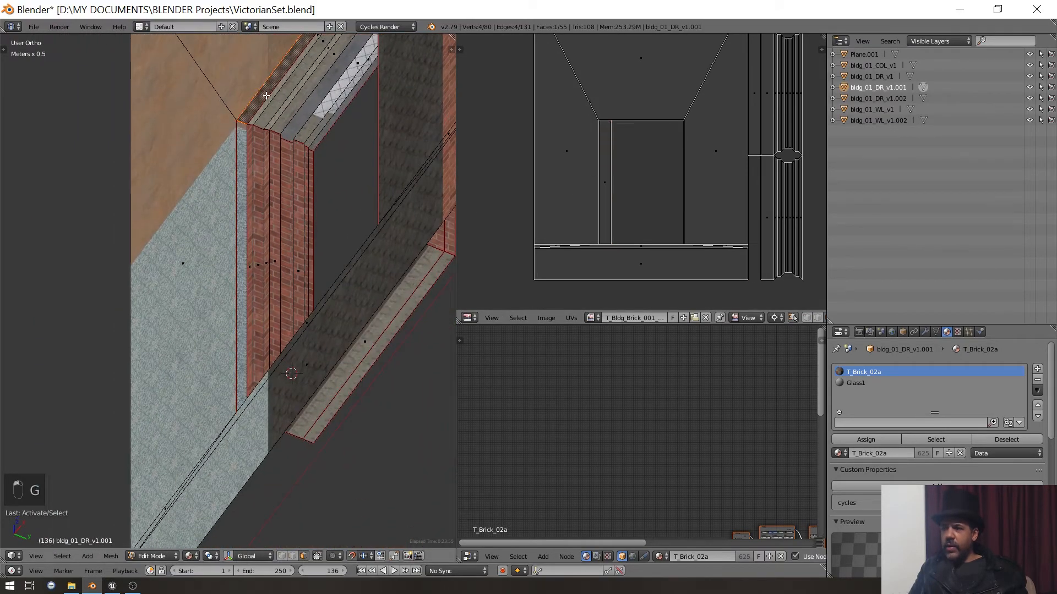
key(g)
click(601, 196)
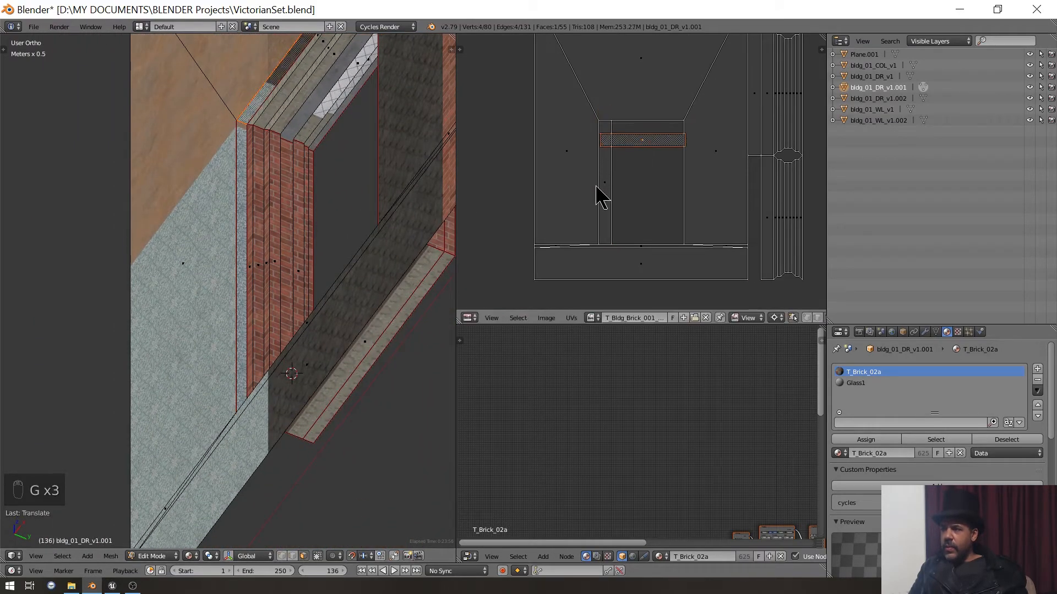
key(g)
click(596, 116)
- Select the right jamb's outermost face and align its UV strip with the right edge of the window opening
middle_drag(181, 165, 272, 189)
scroll(273, 189, up, 2)
key(g)
key(g)
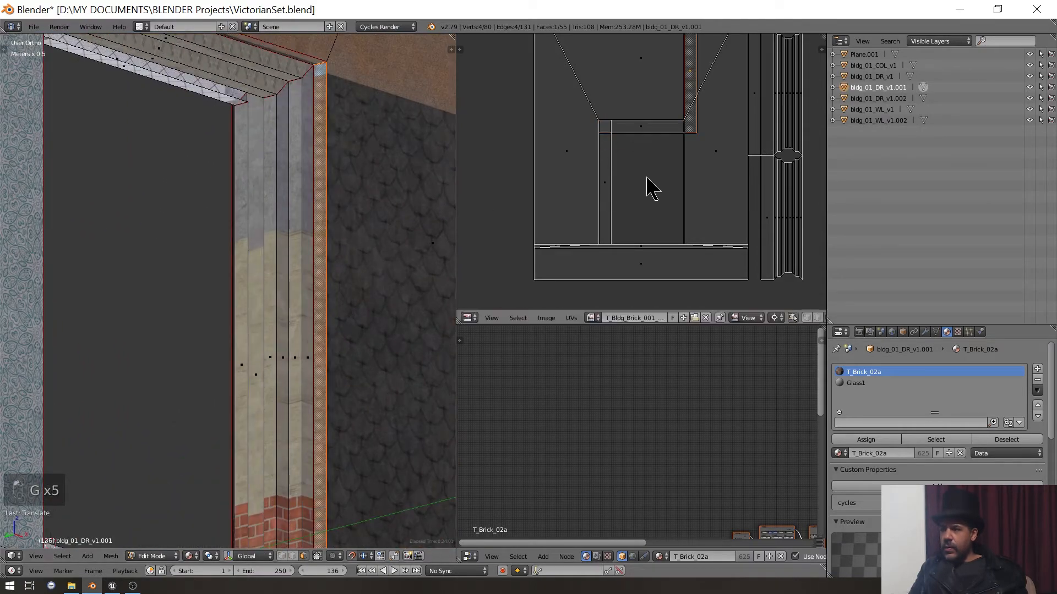
scroll(705, 219, up, 5)
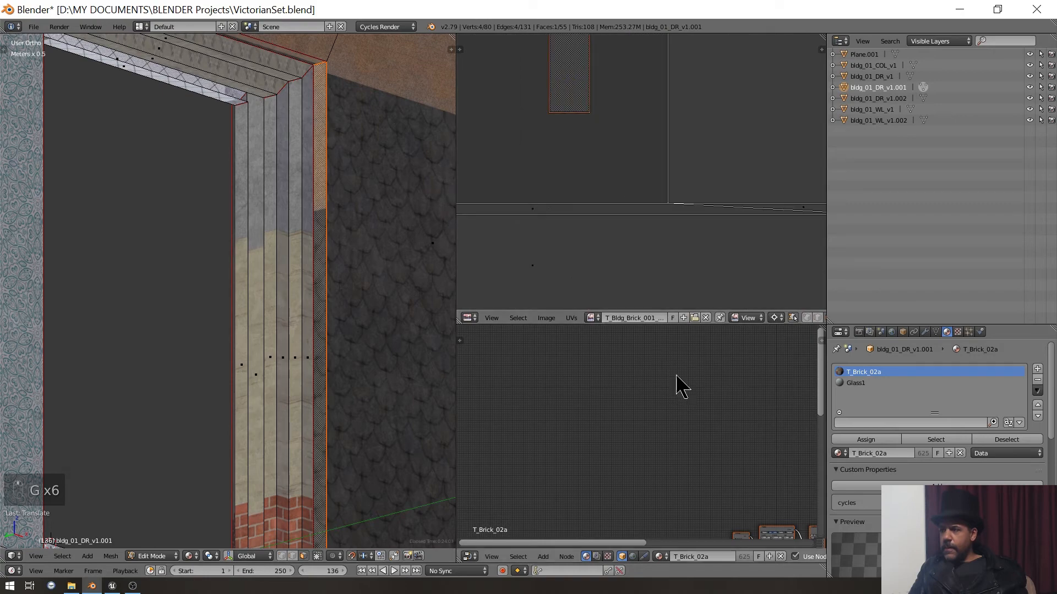
key(g)
click(669, 208)
scroll(196, 359, down, 3)
- Select the outermost face along the frame's bottom and fit its UV strip to the bottom edge of the window opening
middle_drag(196, 358, 221, 363)
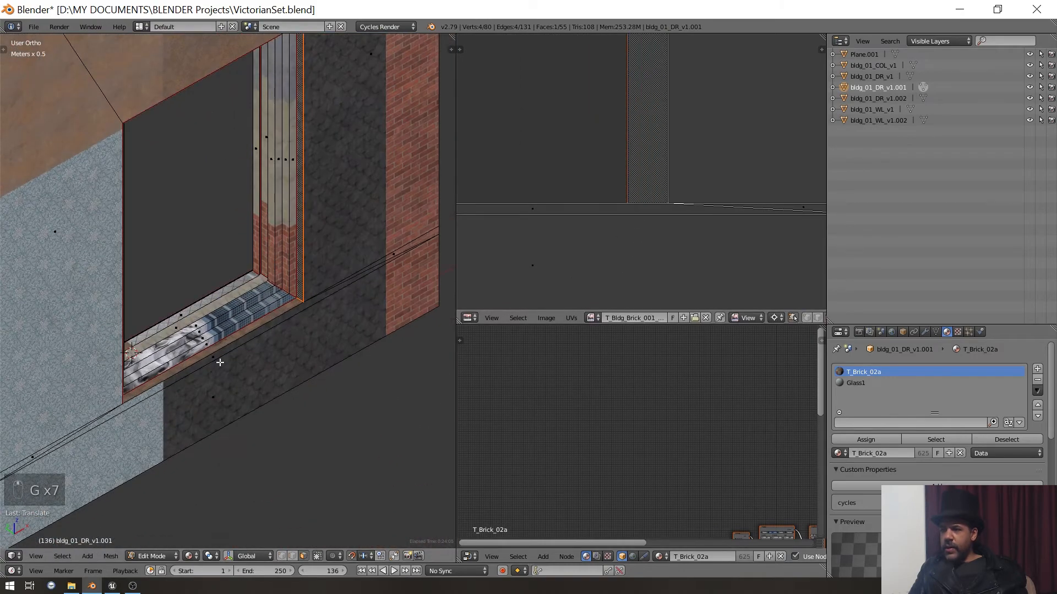
middle_drag(556, 194, 711, 190)
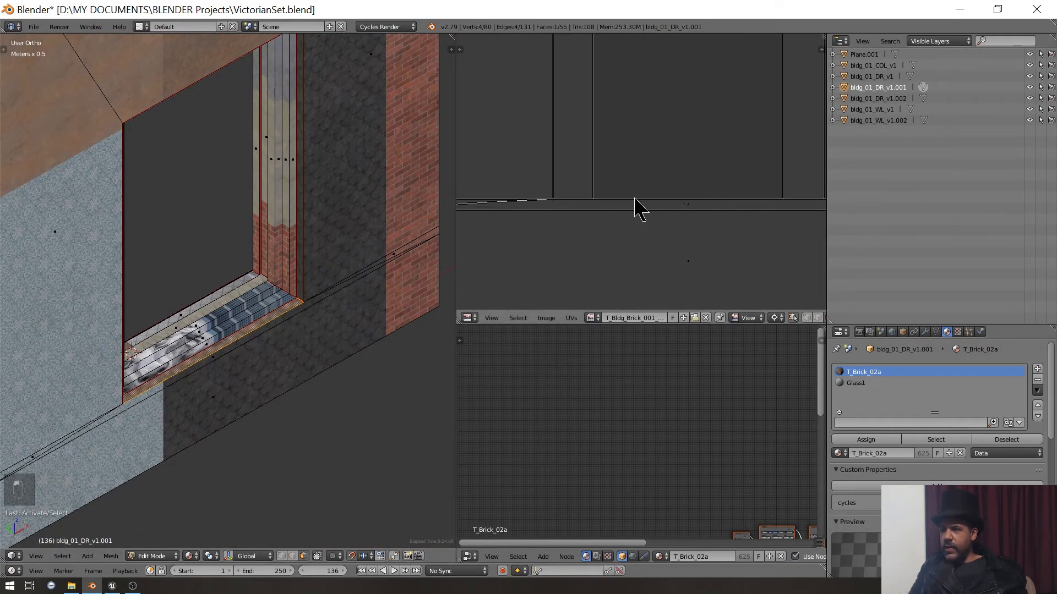
key(g)
scroll(556, 217, down, 6)
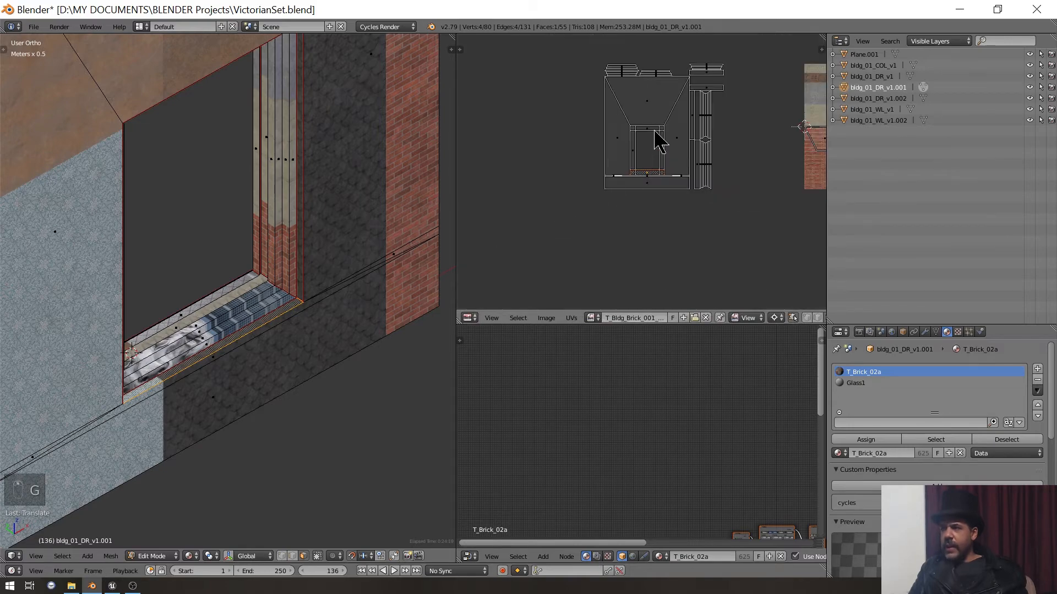
- Select the whole wall UV island with its attached reveal strips and move it over the texture towards the brick area
key(l)
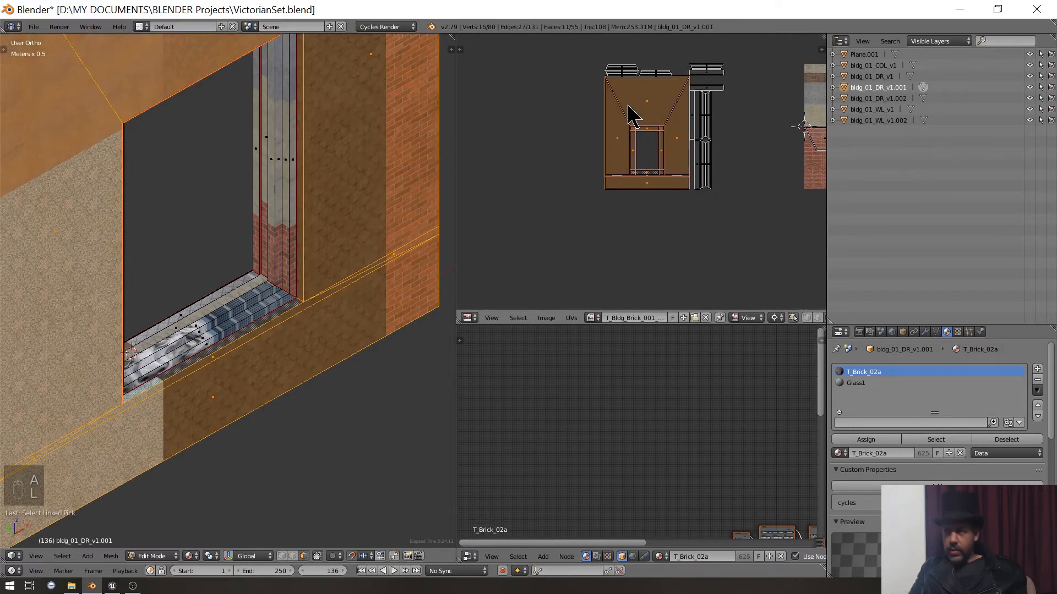
middle_drag(688, 154, 457, 168)
scroll(818, 172, up, 3)
key(g)
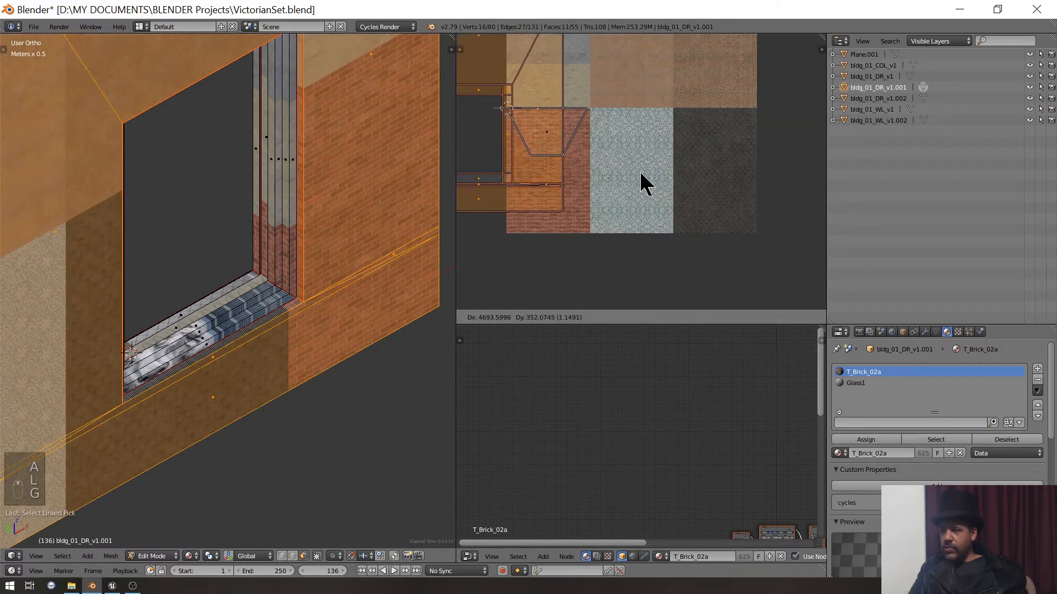
key(g)
click(509, 39)
scroll(513, 92, up, 6)
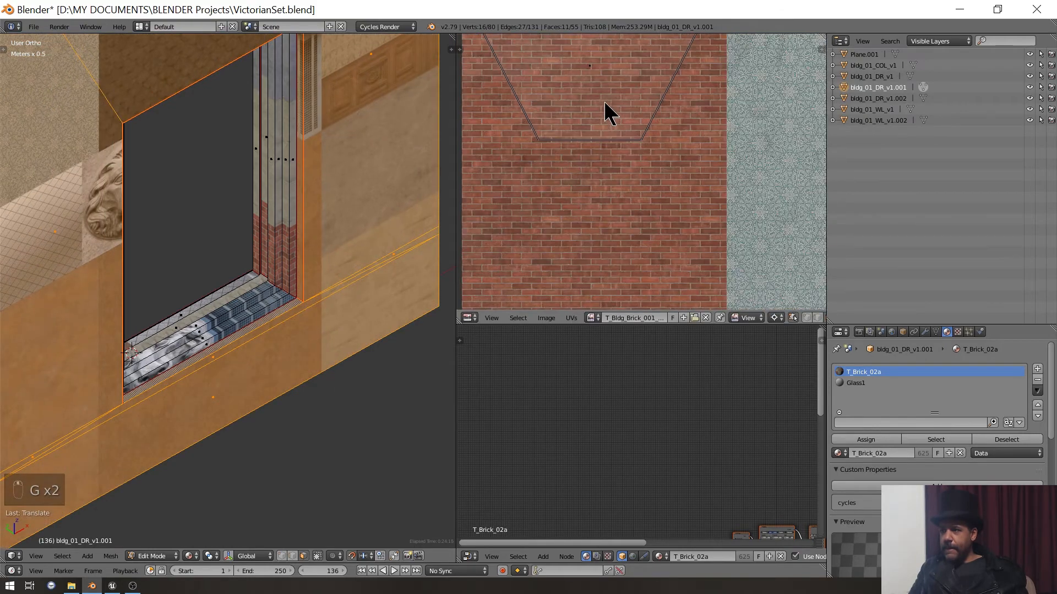
- Align the wall island's upper-left corner with the brick area's corner at the 2D cursor, and inspect the opposite upper corner
middle_drag(603, 99, 758, 285)
click(602, 141)
scroll(716, 165, up, 6)
middle_drag(608, 139, 507, 256)
scroll(506, 254, up, 5)
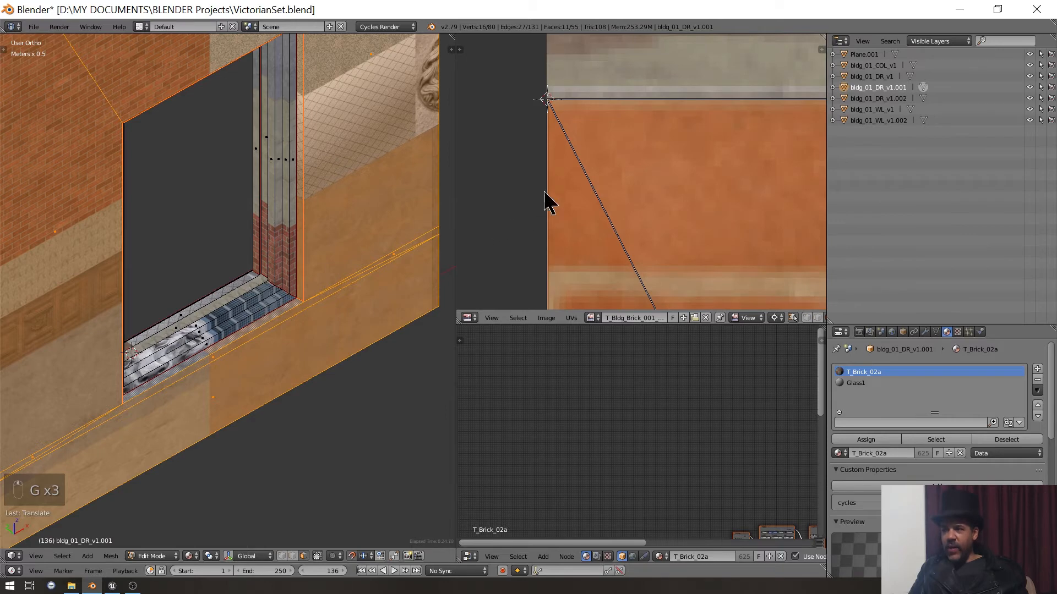
scroll(548, 203, down, 2)
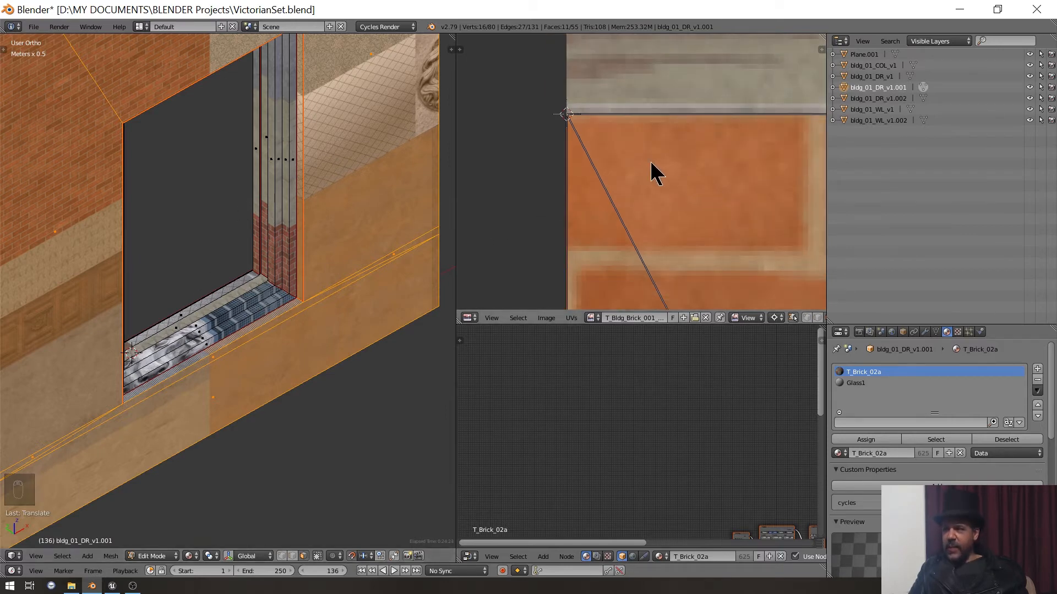
scroll(660, 187, down, 5)
mouse_move(695, 208)
middle_down()
mouse_move(699, 192)
mouse_move(512, 182)
middle_up()
middle_drag(682, 181, 488, 199)
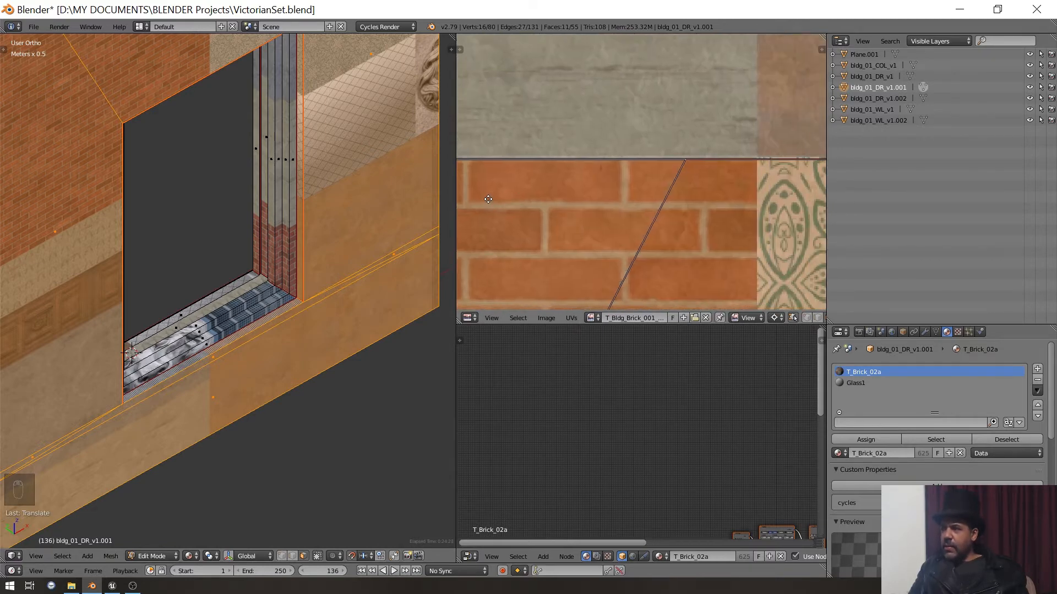
- Scale the wall UV island from the 2D cursor until its upper-right corner meets the brick area's upper-right corner
scroll(489, 199, up, 6)
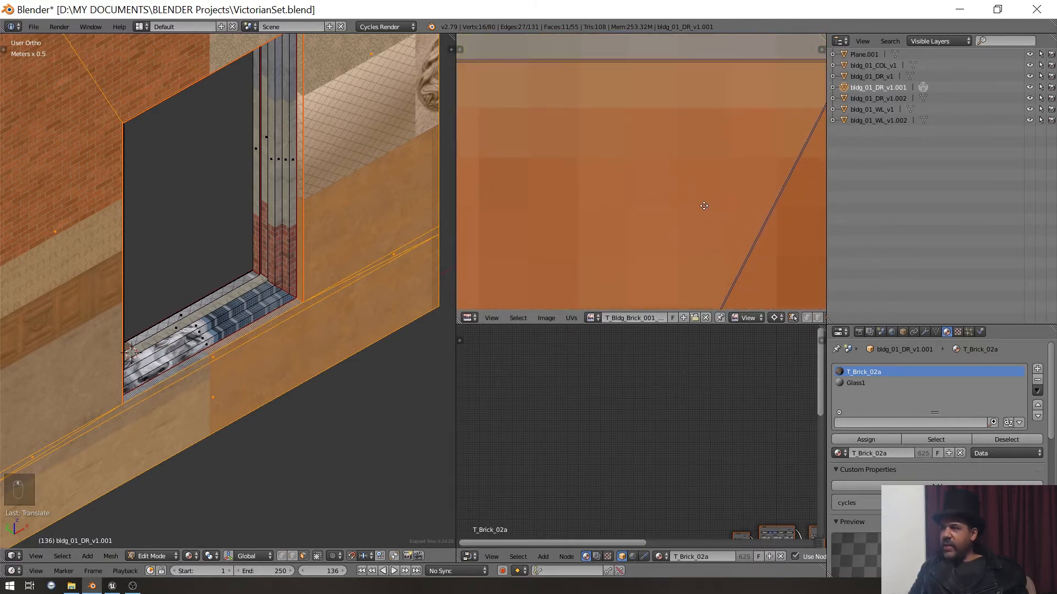
middle_drag(704, 206, 535, 45)
key(s)
click(716, 198)
scroll(715, 192, down, 5)
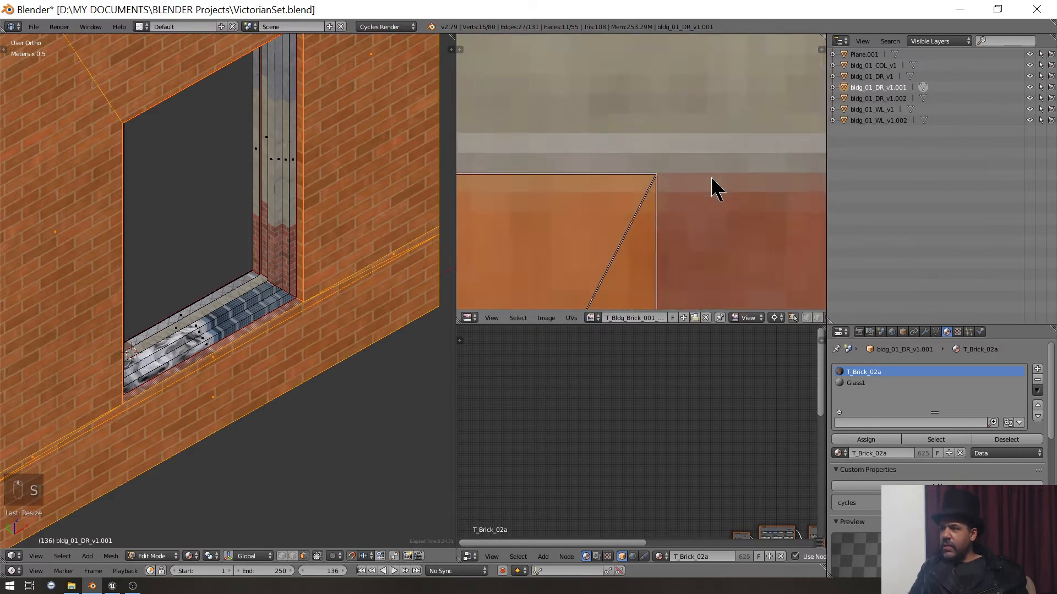
scroll(711, 176, down, 7)
scroll(263, 215, down, 4)
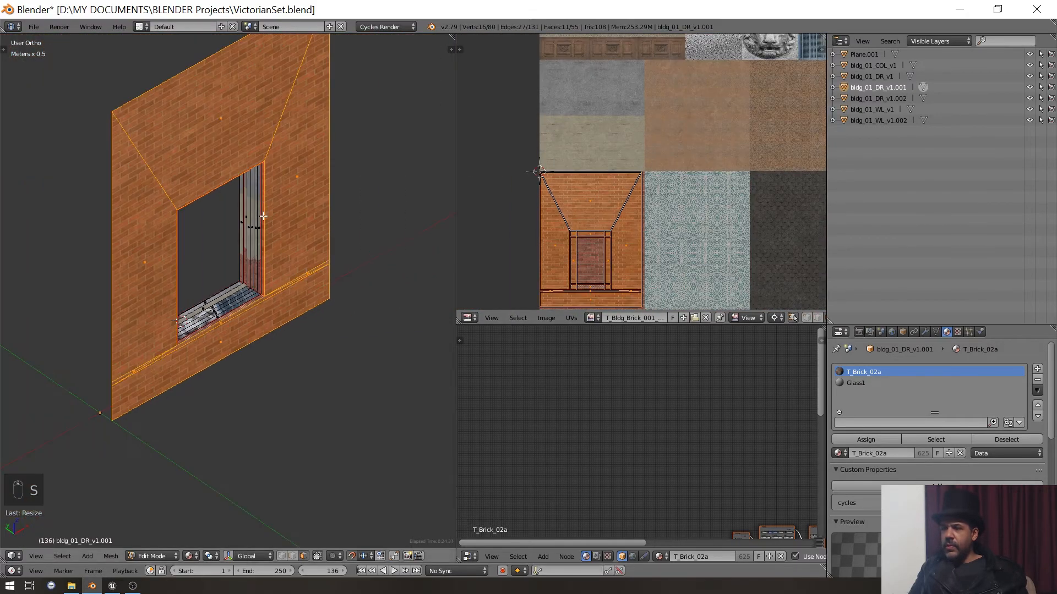
- Select only the outer wall faces around the window opening, without the frame, and duplicate them in place
middle_drag(263, 220, 199, 188)
shift+middle_drag(226, 298, 177, 254)
scroll(172, 223, down, 3)
scroll(166, 221, up, 3)
scroll(101, 219, up, 4)
mouse_move(164, 269)
middle_down()
mouse_move(104, 264)
mouse_move(177, 259)
middle_up()
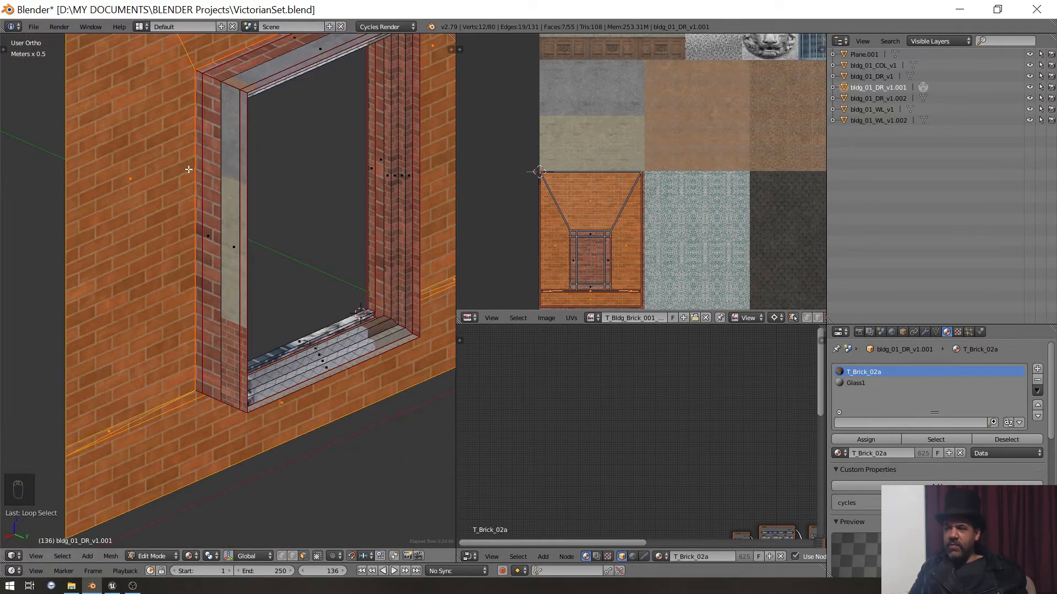
middle_drag(189, 169, 408, 185)
middle_drag(352, 229, 323, 274)
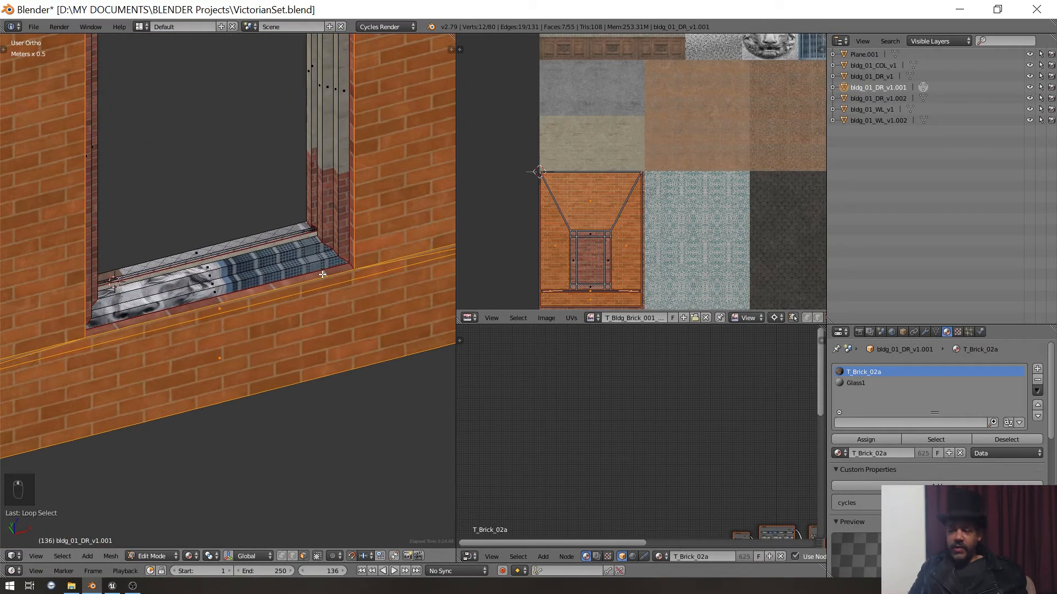
key(shift+d)
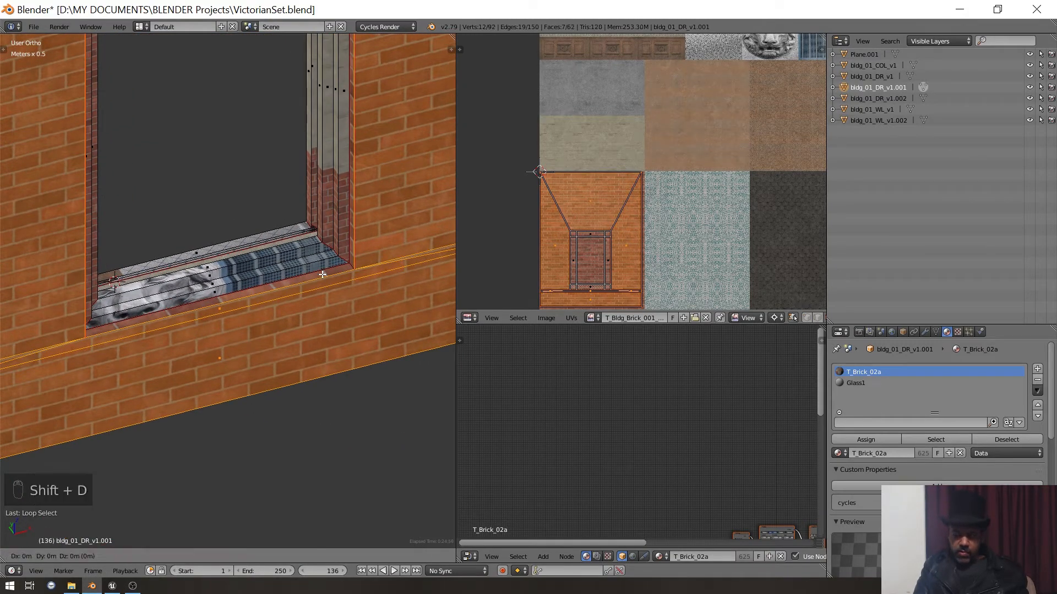
key(g)
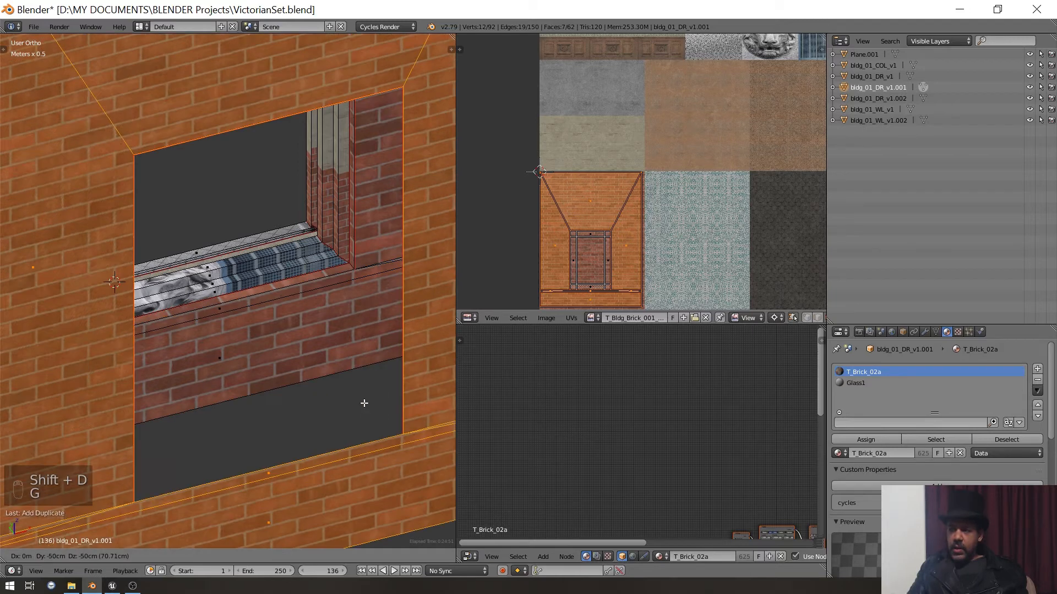
right_click(363, 404)
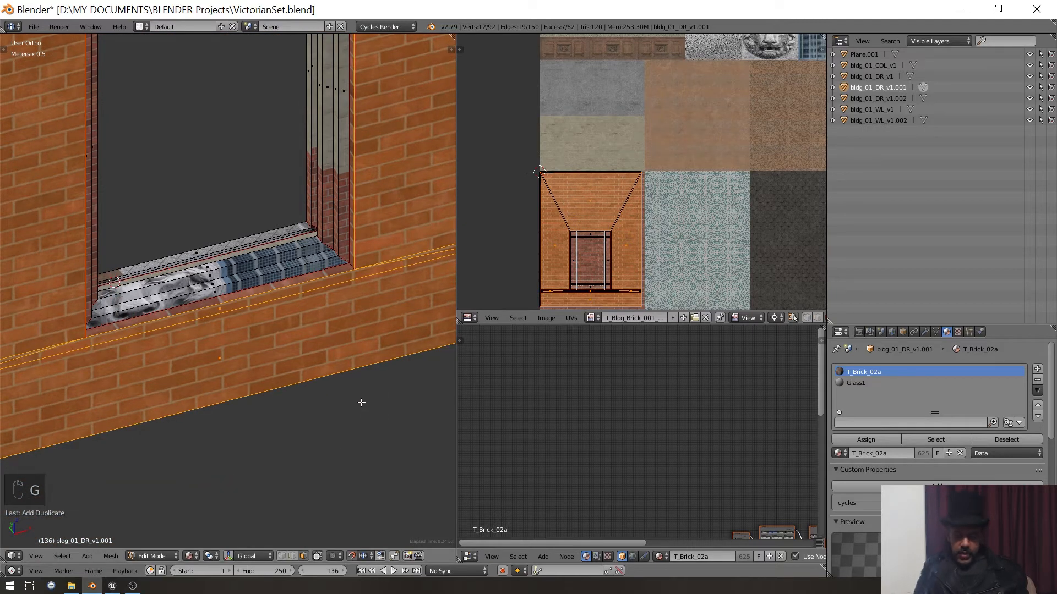
- Snap the 3D cursor to the duplicated wall faces and rotate them 180° about the global Z axis
key(shift+s)
key(Down)
key(Down)
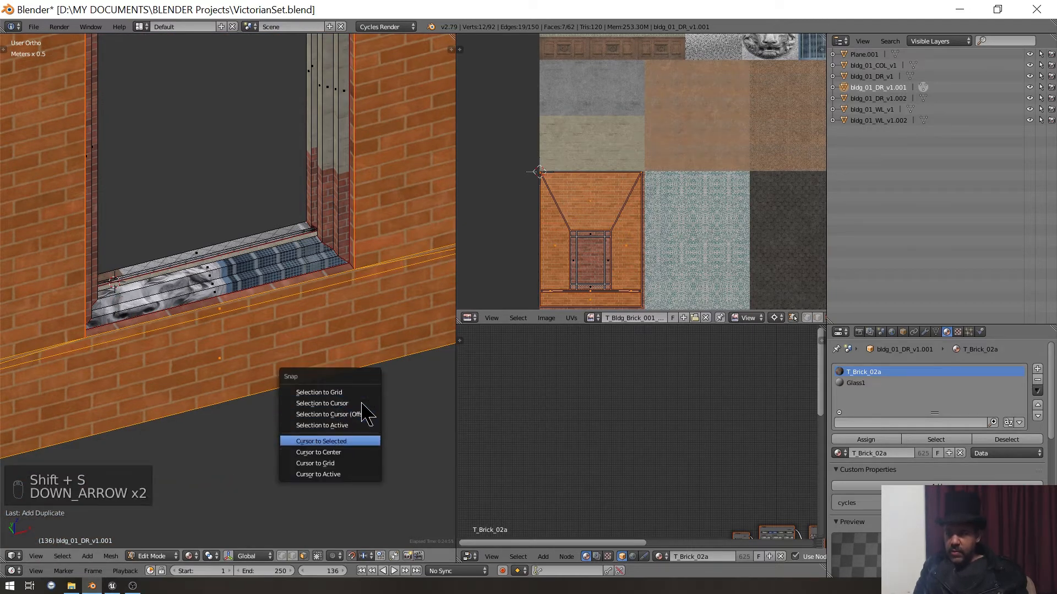
key(Return)
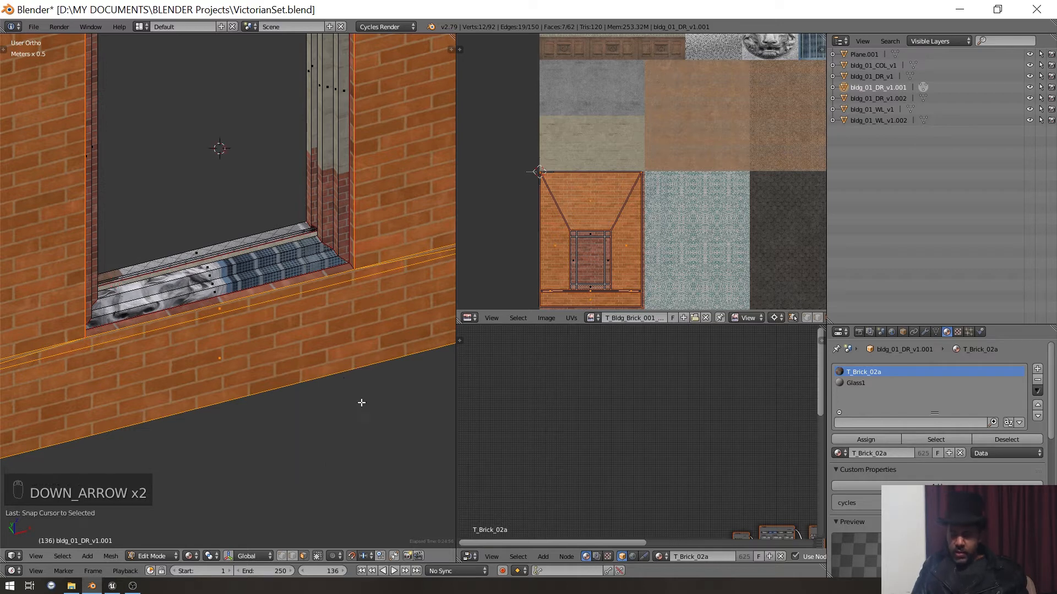
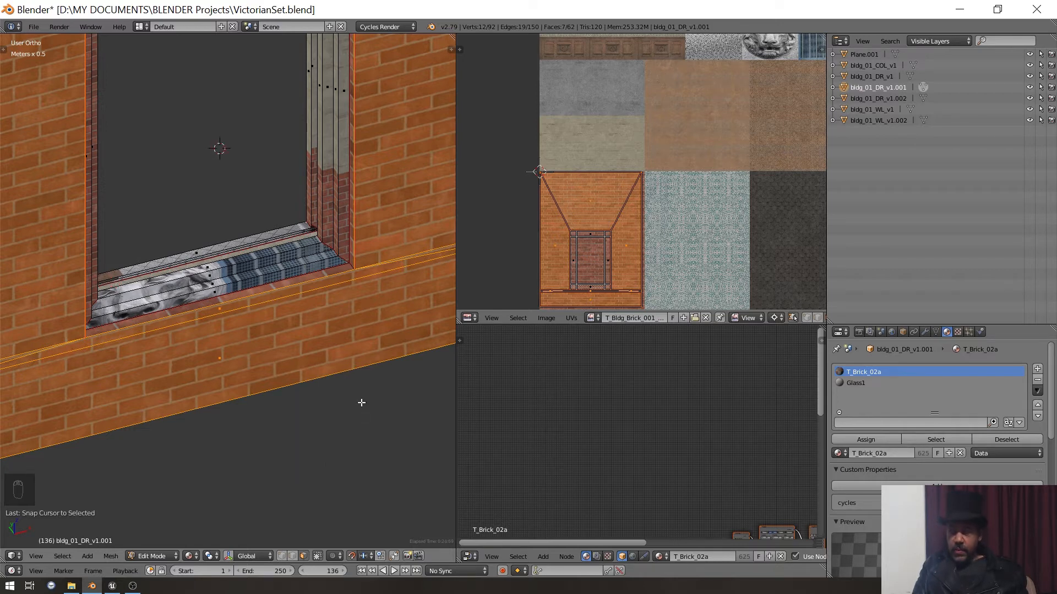
key(r)
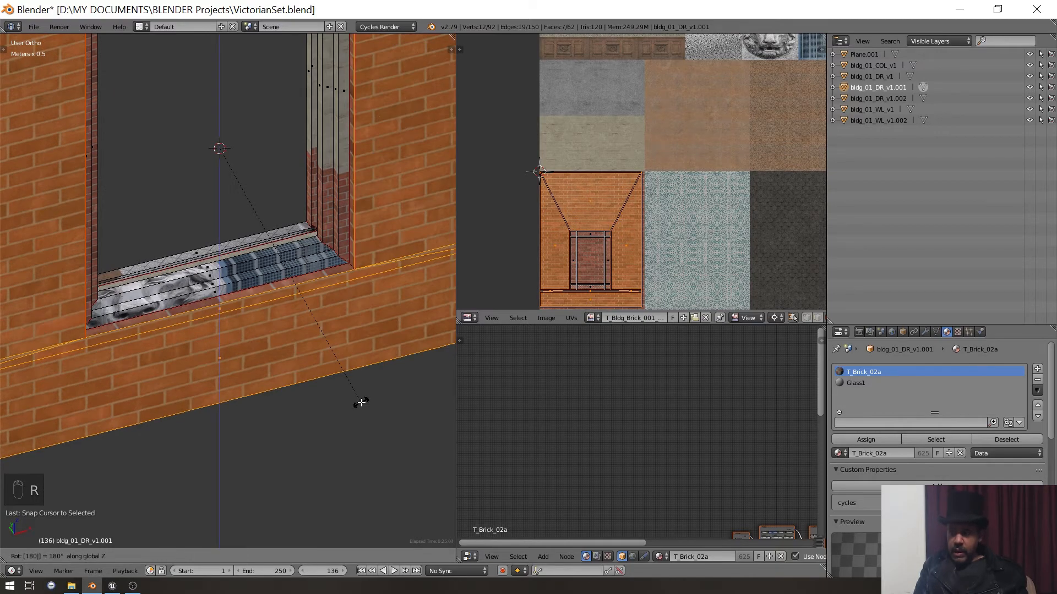
key(Return)
- Set the duplicated wall's median Y position to 18 cm so it forms the inner wall
scroll(342, 399, down, 3)
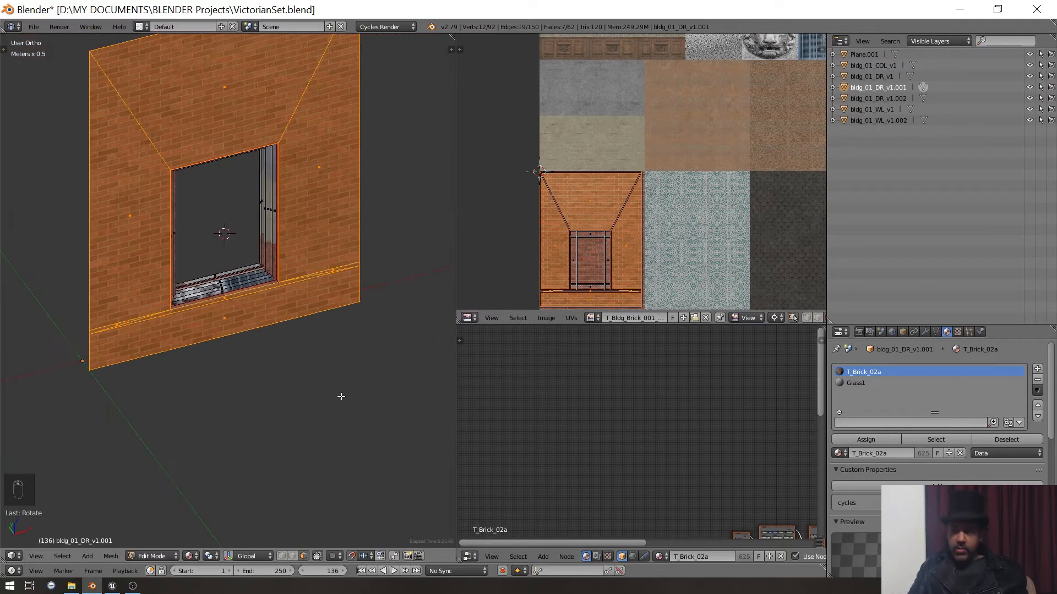
middle_drag(342, 396, 298, 395)
key(n)
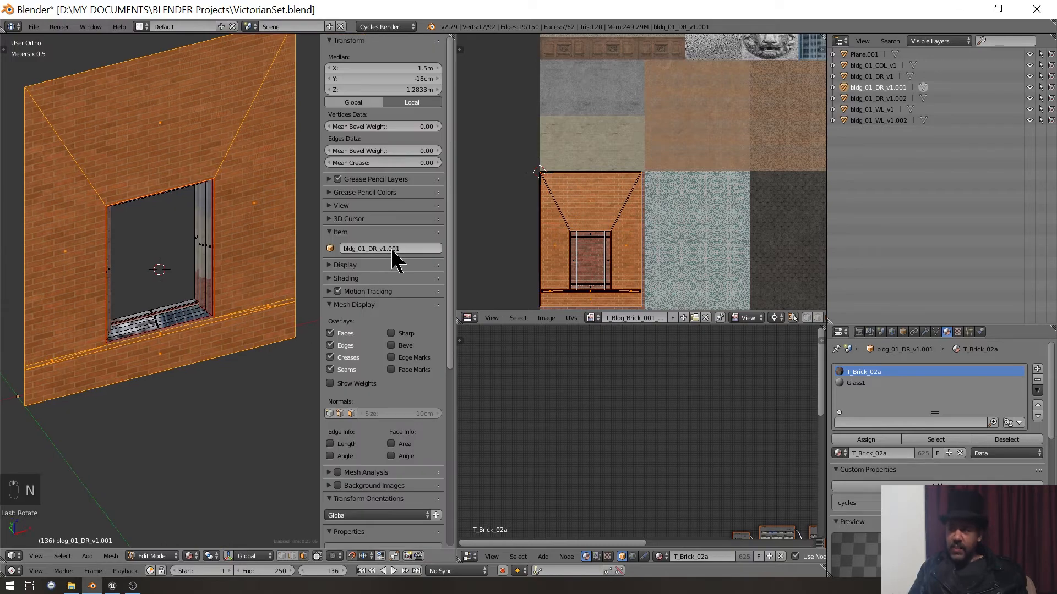
middle_drag(206, 185, 264, 112)
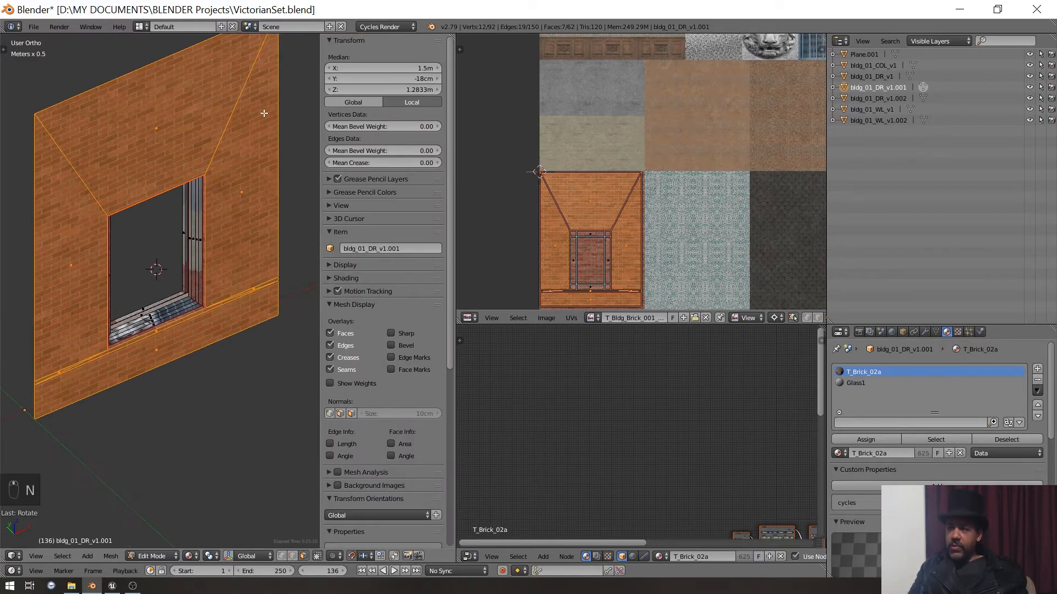
click(411, 78)
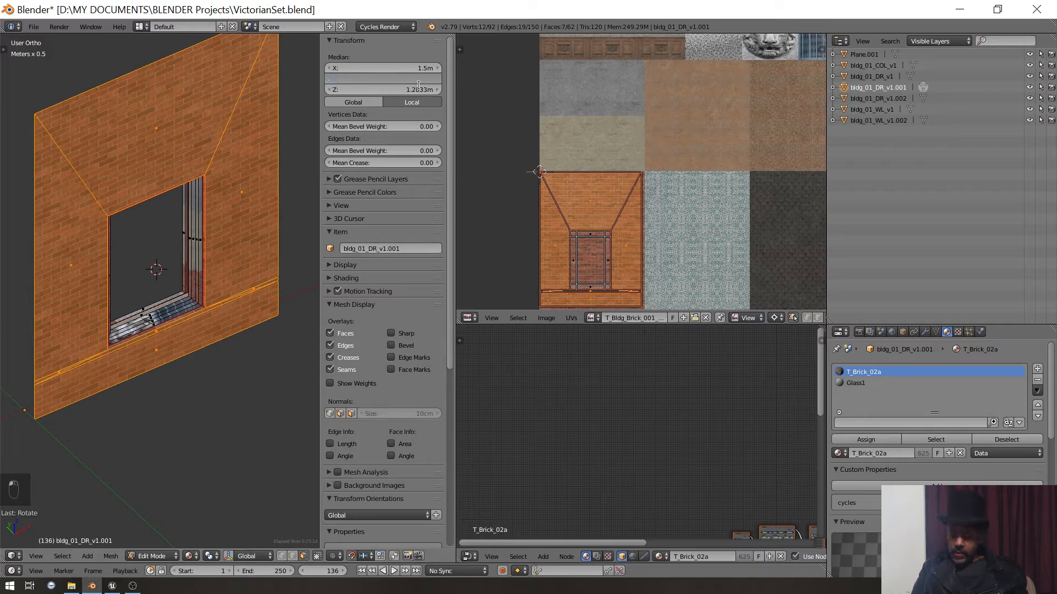
key(Return)
- Remove doubles across the whole window wall mesh and deselect everything
middle_drag(16, 178, 147, 182)
key(t)
click(52, 143)
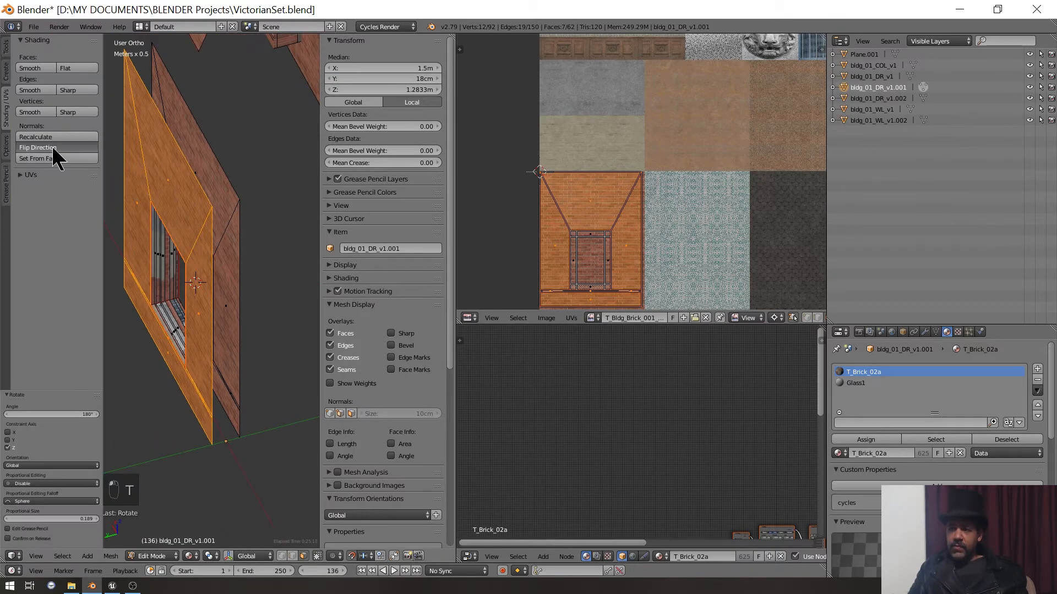
key(t)
key(a)
key(a)
key(a)
key(w)
click(157, 175)
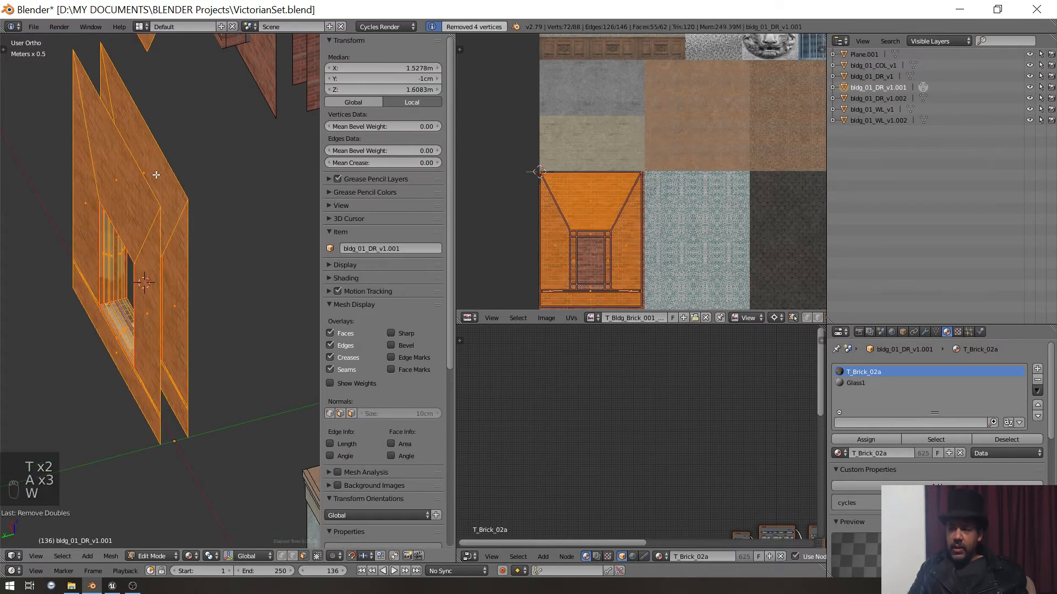
key(a)
- Select all linked faces of the inner wall at Y 18 cm and inspect their UV island over the brick area
middle_drag(139, 217, 212, 181)
scroll(111, 208, up, 2)
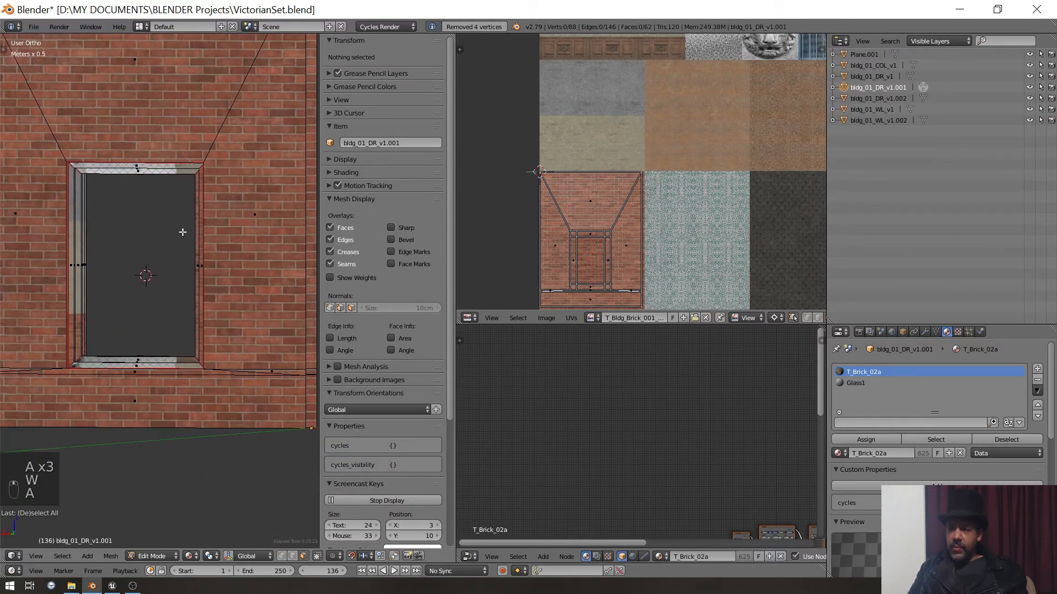
middle_drag(183, 232, 179, 278)
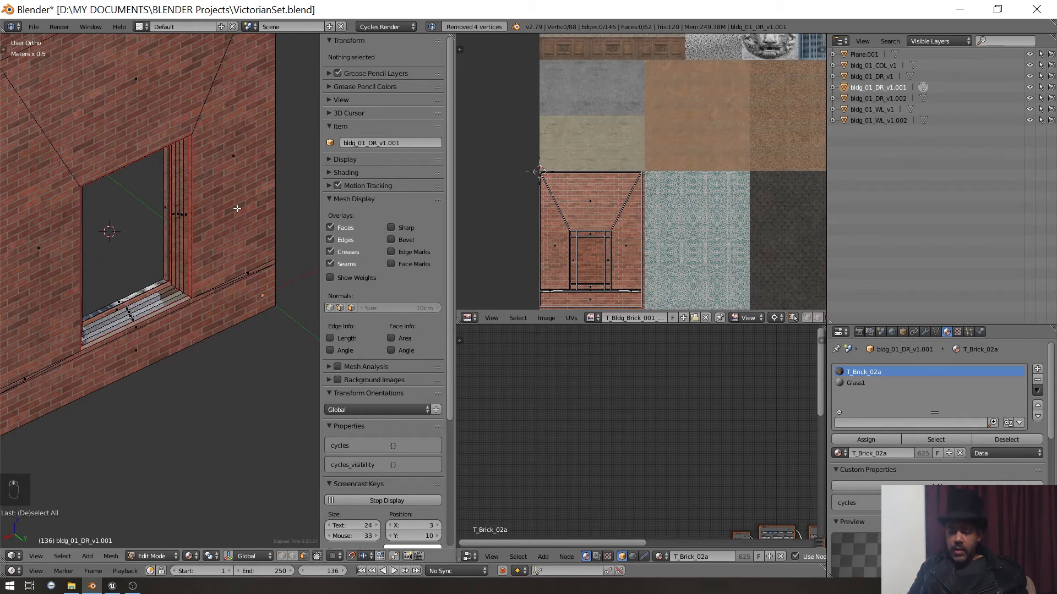
key(l)
middle_drag(220, 236, 264, 276)
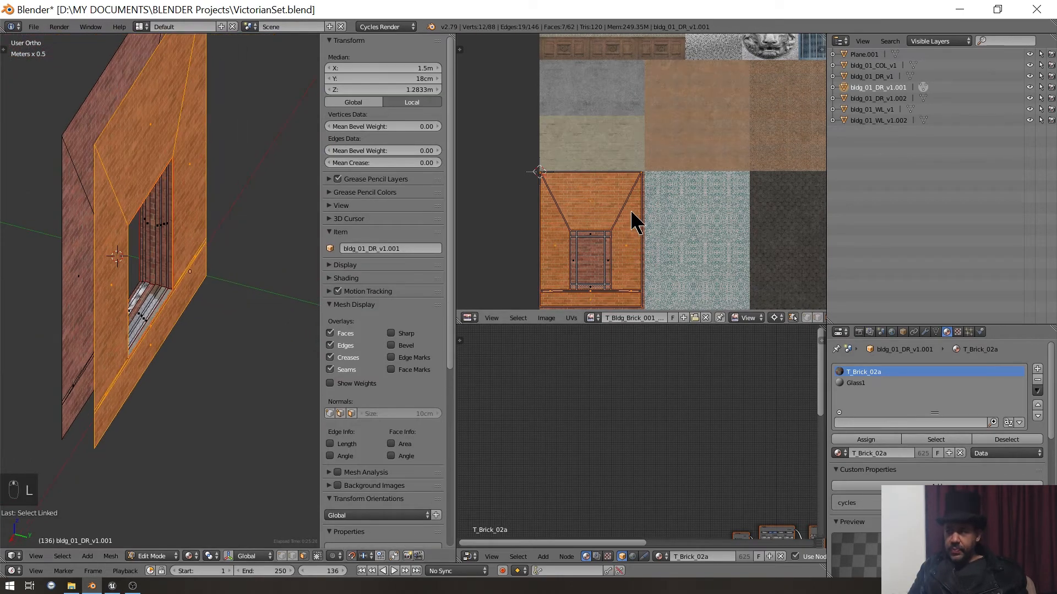
scroll(633, 223, up, 3)
scroll(677, 226, down, 2)
scroll(678, 224, up, 1)
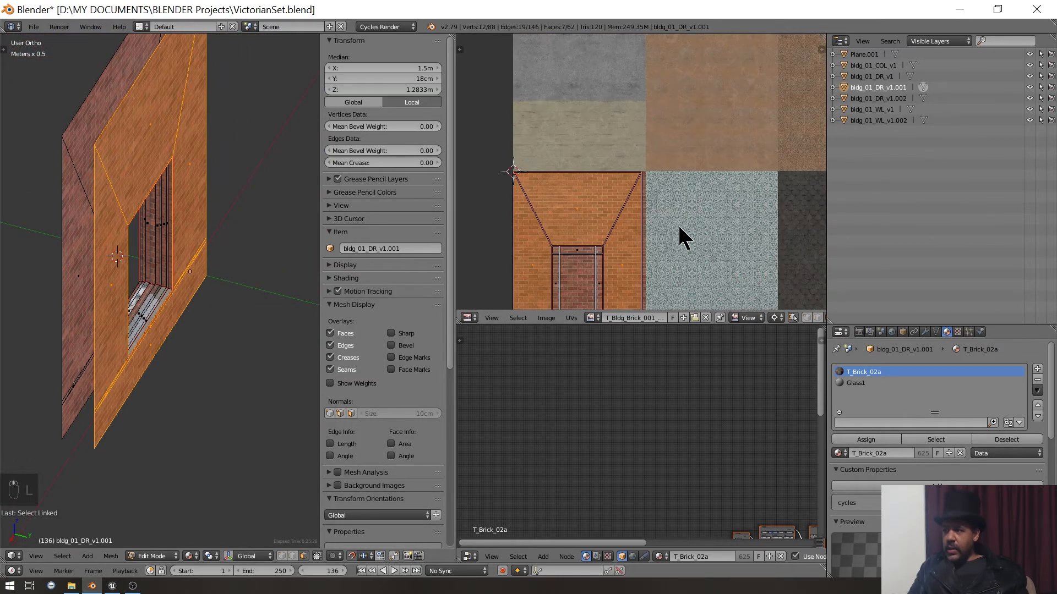
- Switch to editing the door wall piece and select its trapezoidal wallpaper face above the door
key(Tab)
scroll(215, 212, down, 7)
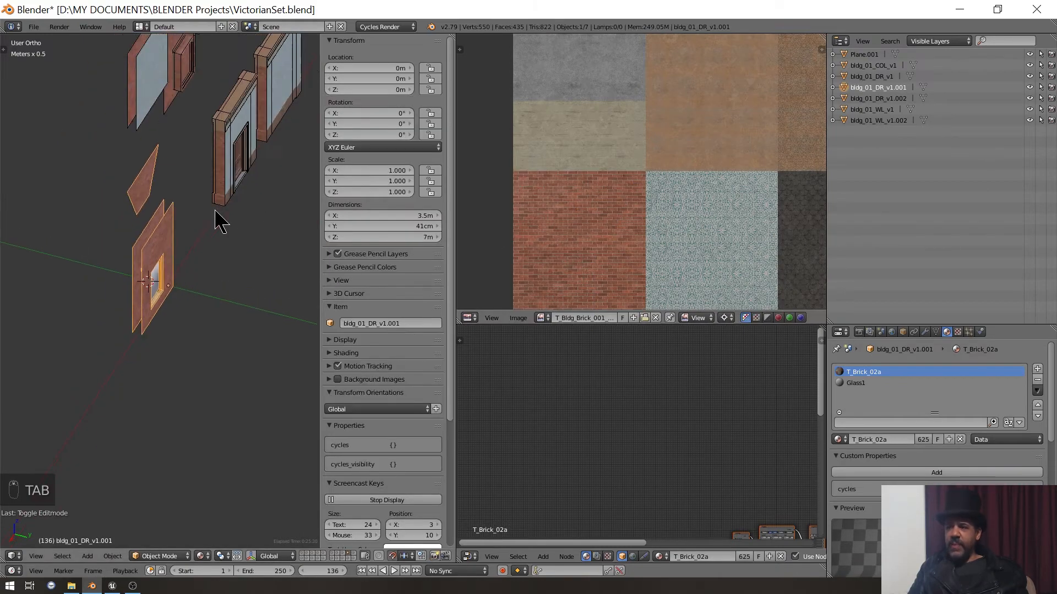
middle_drag(215, 212, 126, 236)
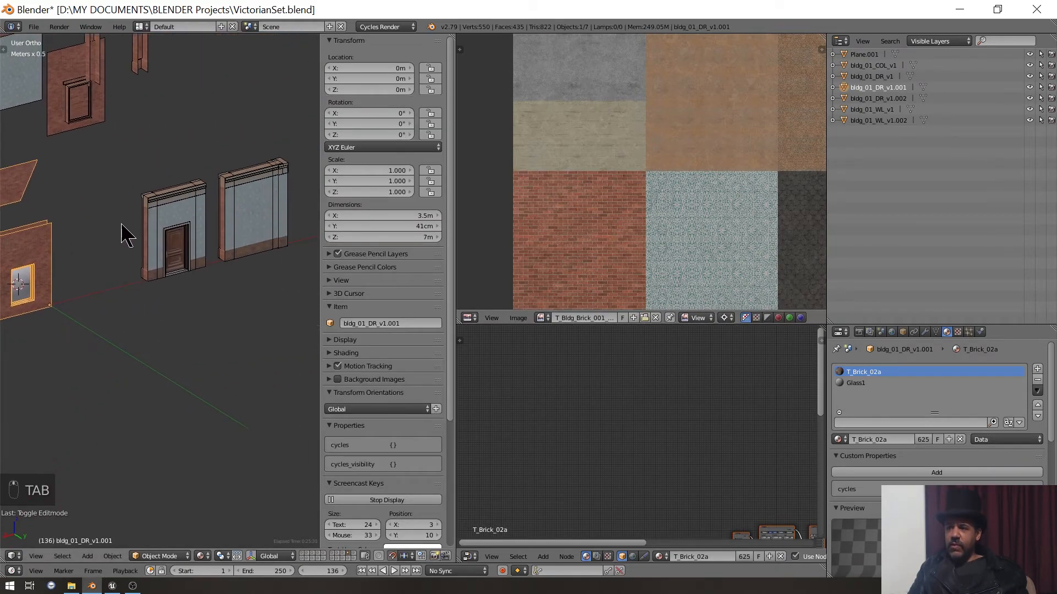
right_click(170, 210)
key(Tab)
right_click(173, 215)
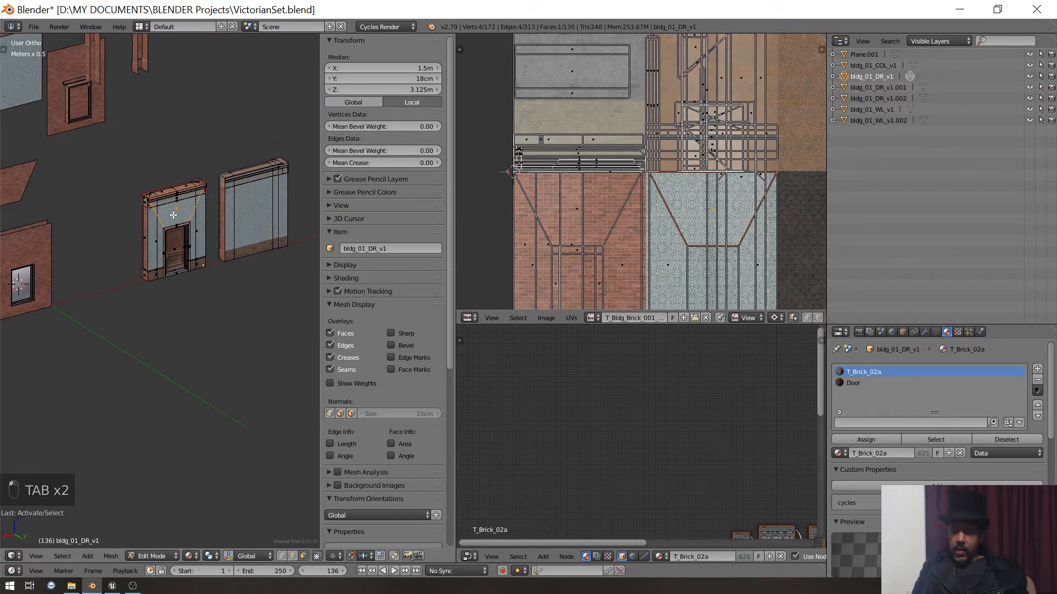
- Duplicate the wallpaper face in back view, offset it about 13 m in X and 2.5 m up, and separate it into its own object
key(ctrl+KP_1)
scroll(172, 215, down, 1)
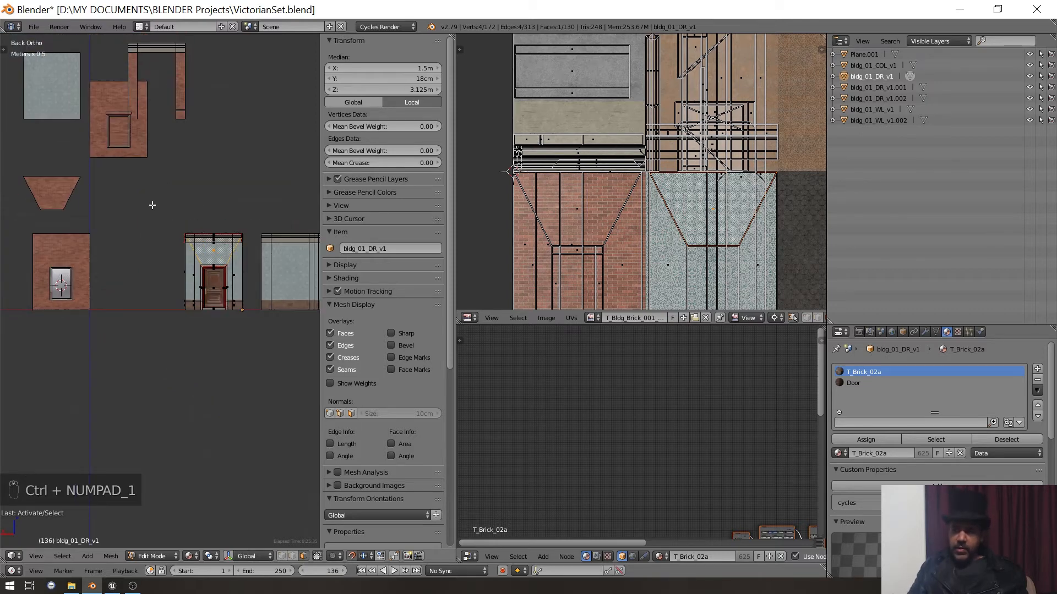
shift+middle_drag(121, 215, 200, 217)
key(shift+d)
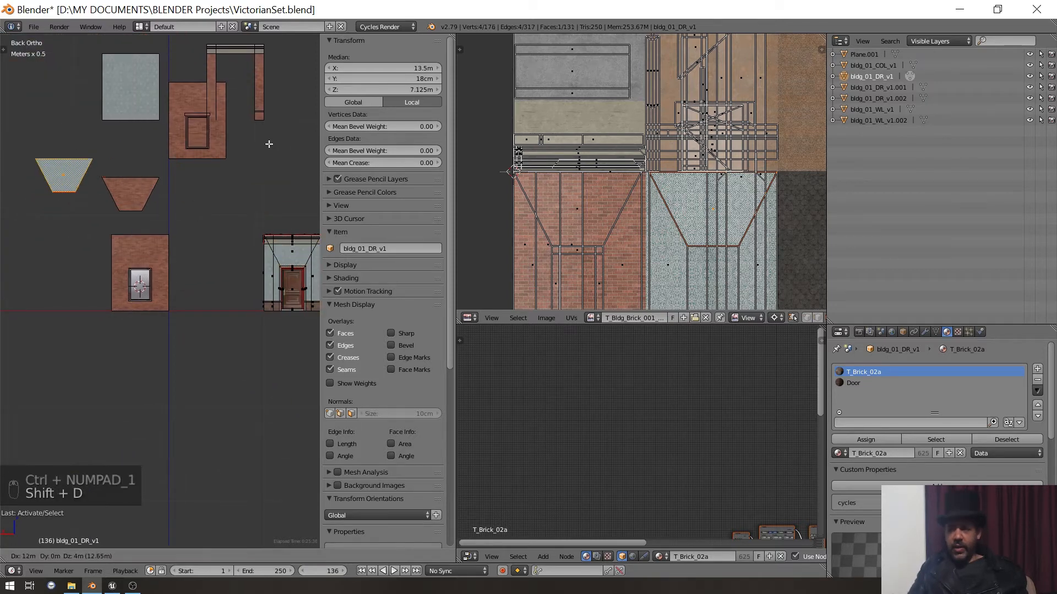
click(271, 165)
key(bracketleft)
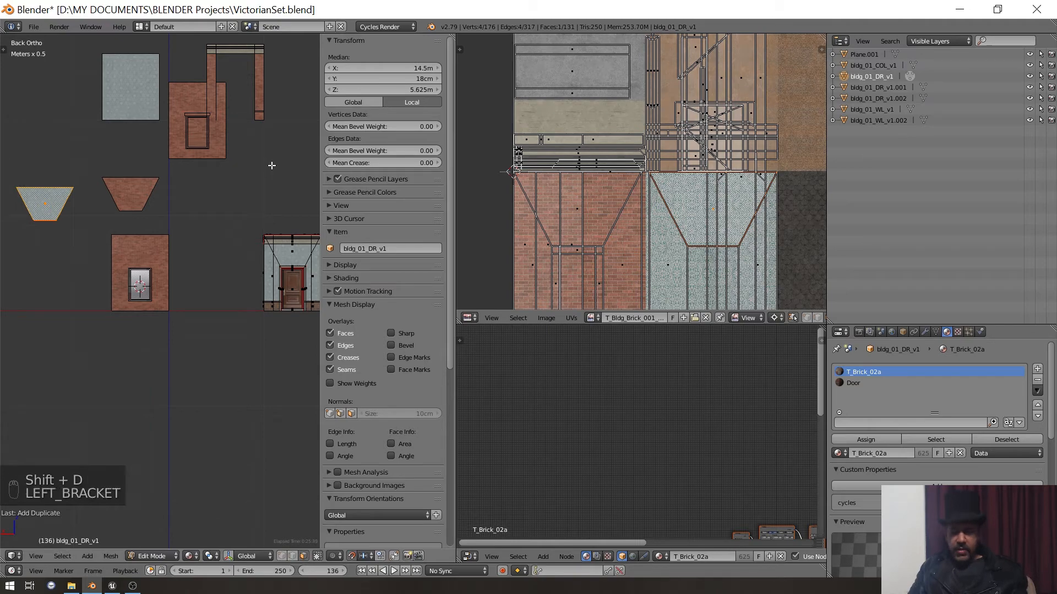
key(p)
click(187, 214)
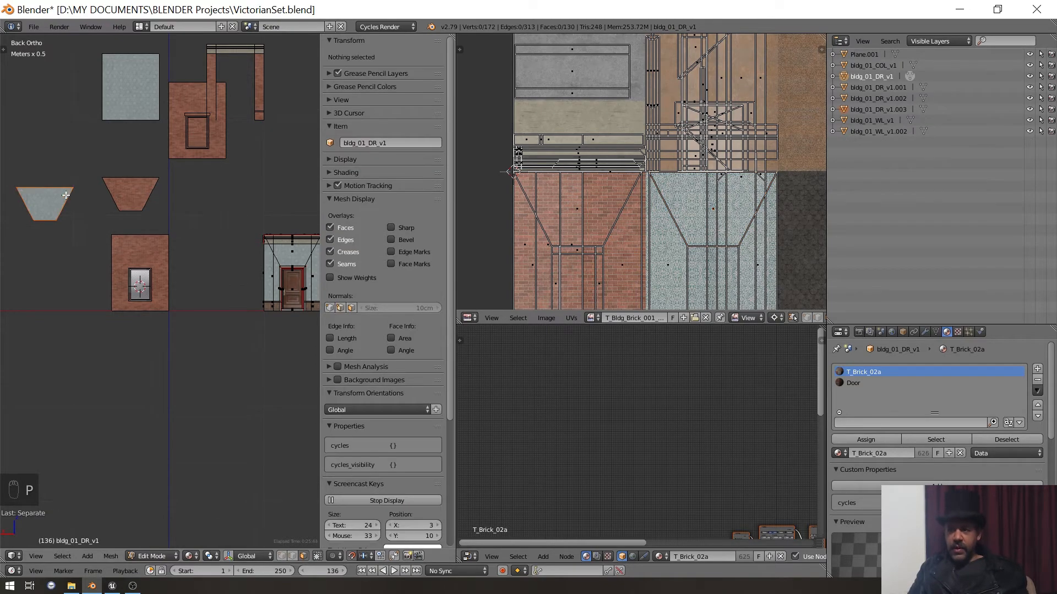
- Join the separated wallpaper face into the window wall object and enter Edit Mode on the result
key(Tab)
click(45, 211)
shift+click(125, 248)
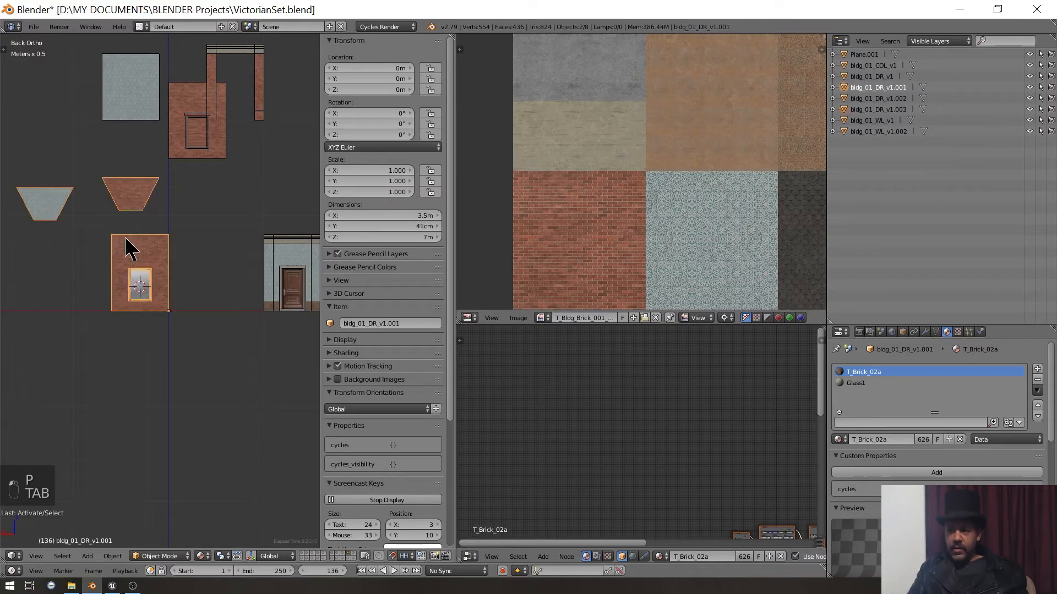
key(ctrl+j)
key(Tab)
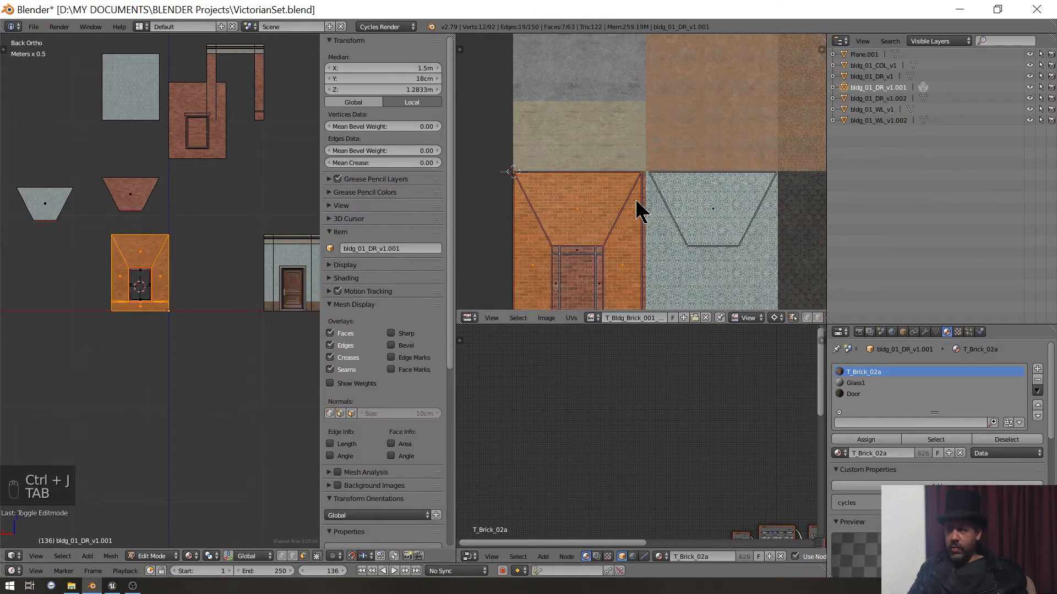
- Move the inner wall's UV island from the brick area onto the wallpaper area, lining it up with the trapezoid's UVs
middle_drag(738, 193, 669, 196)
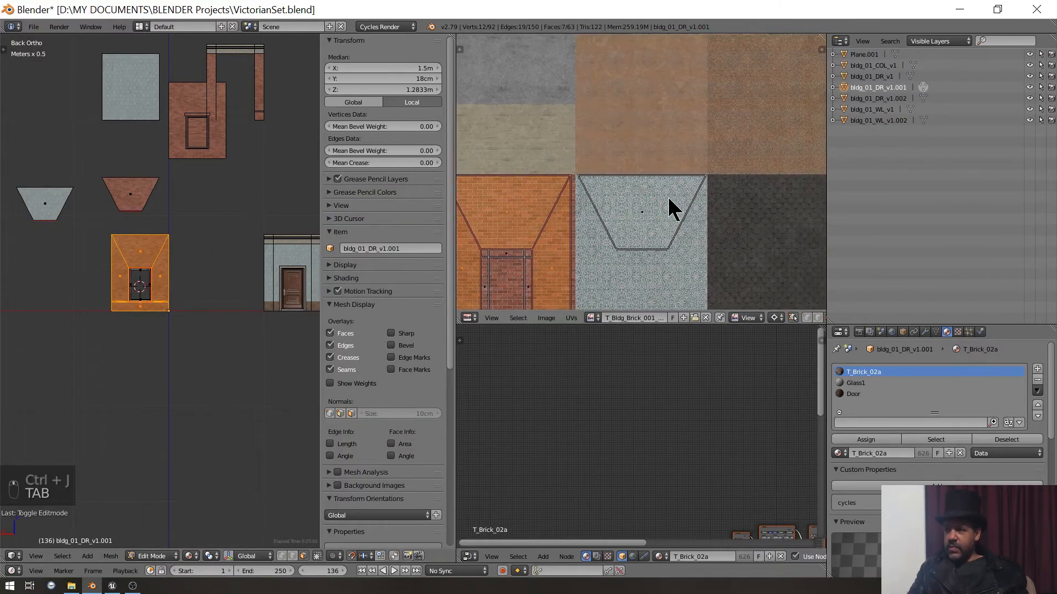
key(g)
click(696, 206)
scroll(695, 206, up, 4)
scroll(695, 206, down, 5)
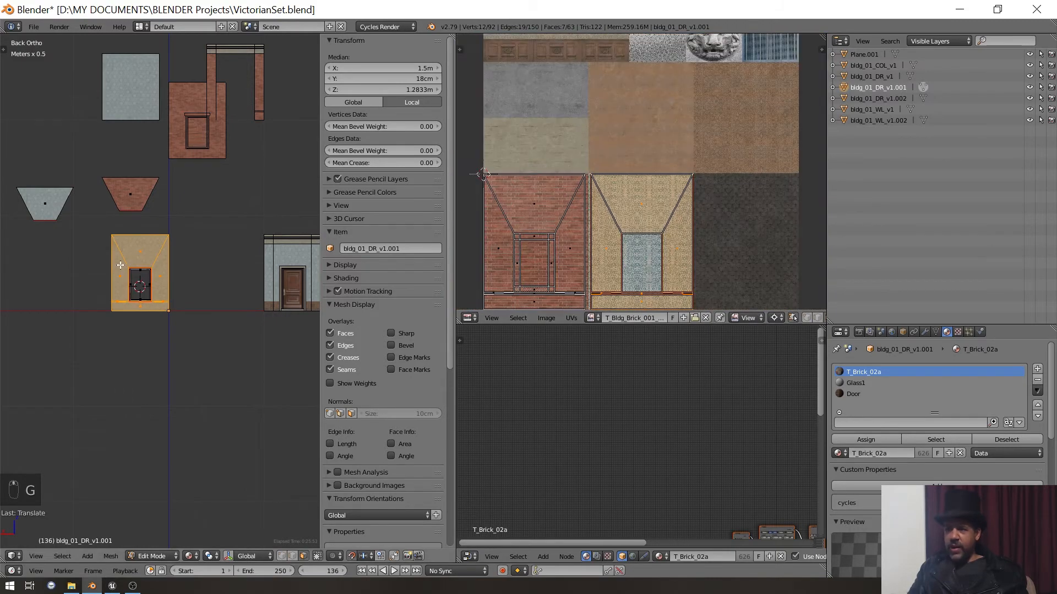
scroll(127, 245, up, 5)
shift+middle_drag(126, 244, 177, 310)
scroll(186, 329, down, 2)
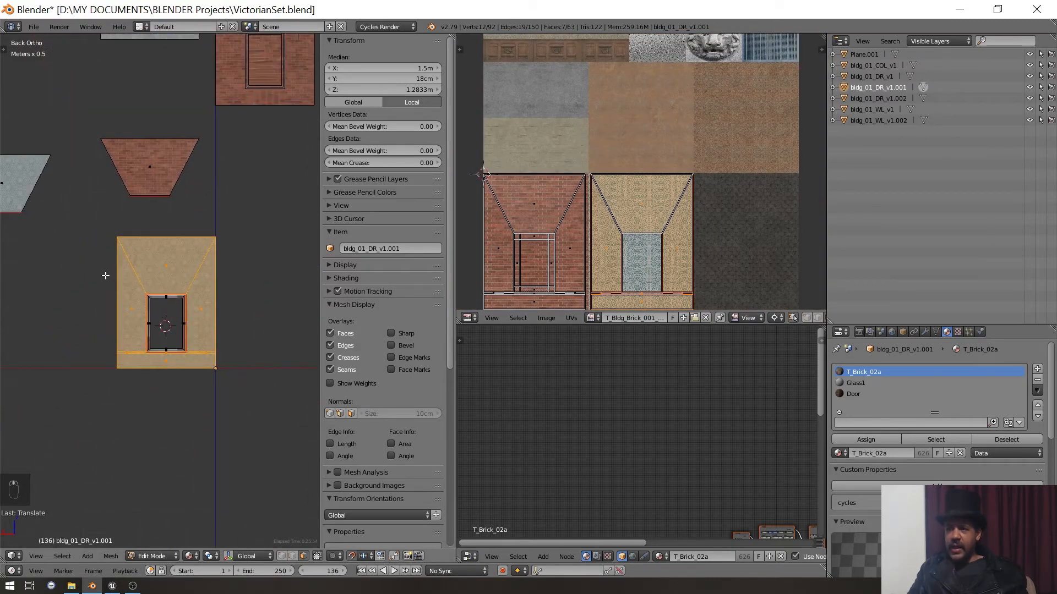
scroll(124, 286, up, 1)
scroll(122, 286, down, 2)
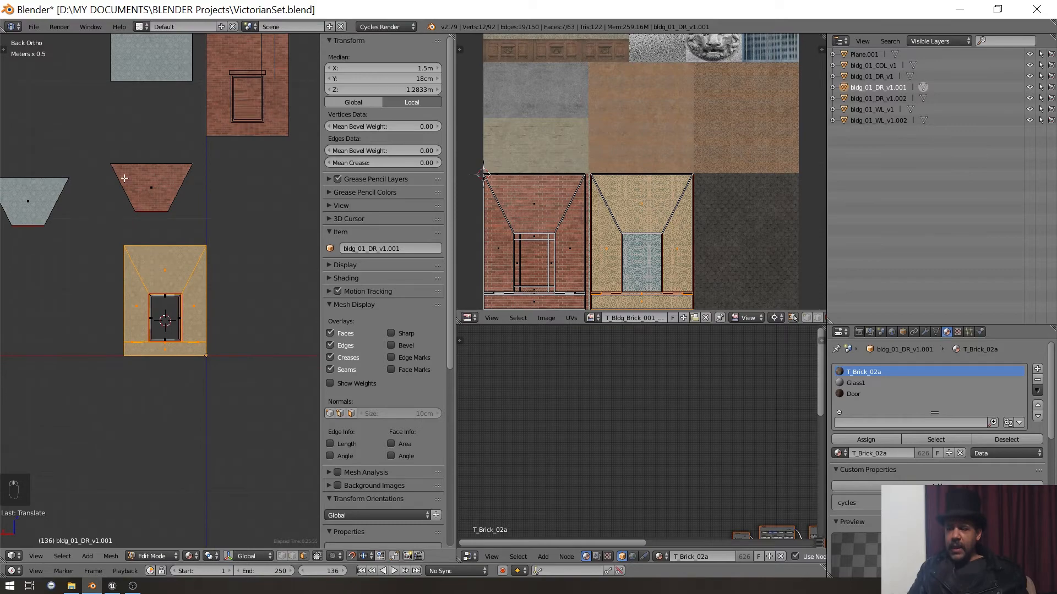
- Examine the brick trim around the window opening from the wallpapered side of the wall, including the corner above the sill
shift+middle_drag(200, 320, 210, 263)
scroll(210, 263, up, 3)
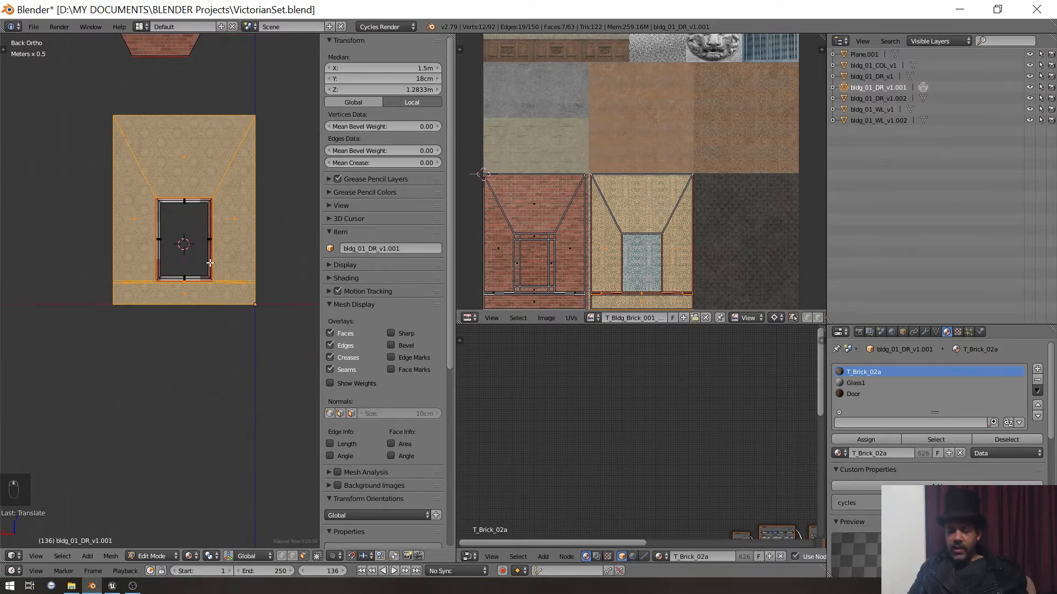
scroll(209, 269, up, 4)
key(n)
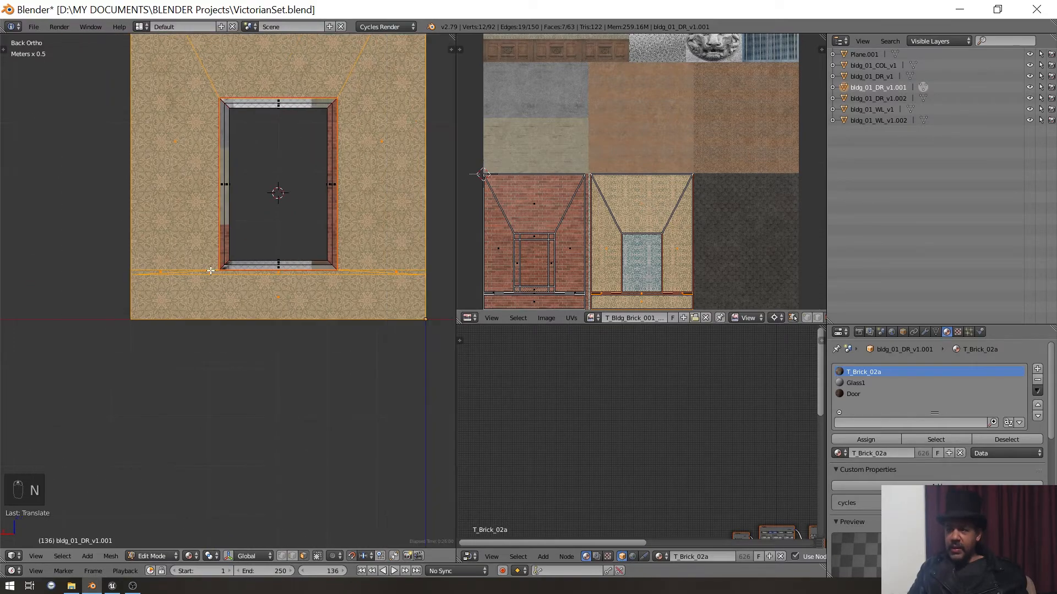
scroll(210, 270, down, 1)
scroll(177, 271, up, 3)
middle_drag(177, 272, 229, 294)
scroll(229, 294, down, 1)
shift+middle_drag(66, 276, 355, 382)
scroll(321, 371, up, 3)
shift+middle_drag(240, 379, 318, 335)
scroll(318, 335, up, 1)
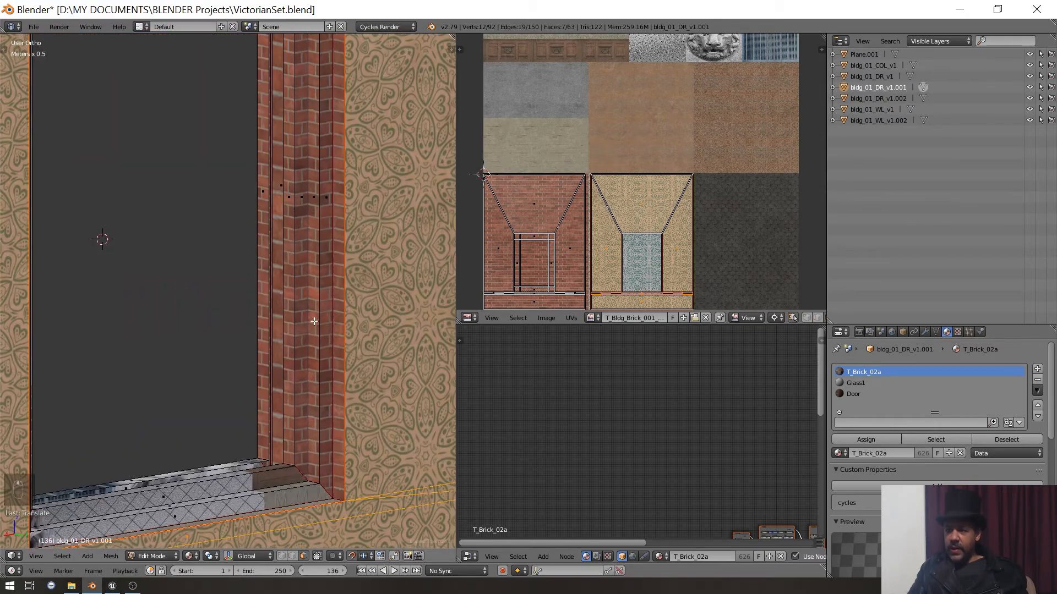
scroll(431, 213, down, 5)
- Examine the window frame's loose UV islands lying beside the texture atlas and compare them with the atlas areas
scroll(548, 197, down, 6)
scroll(617, 228, up, 4)
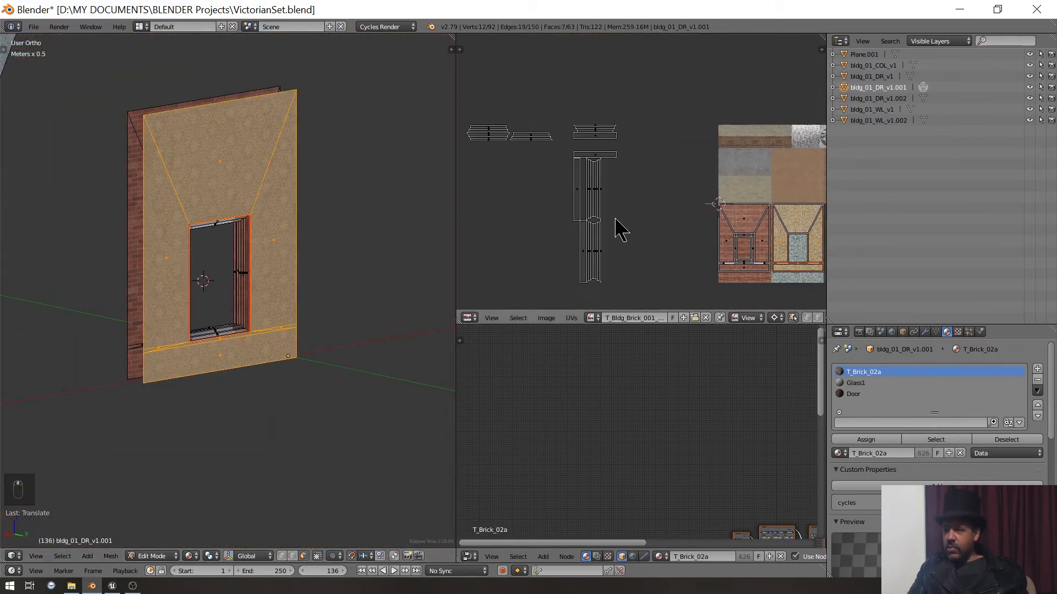
scroll(605, 232, up, 2)
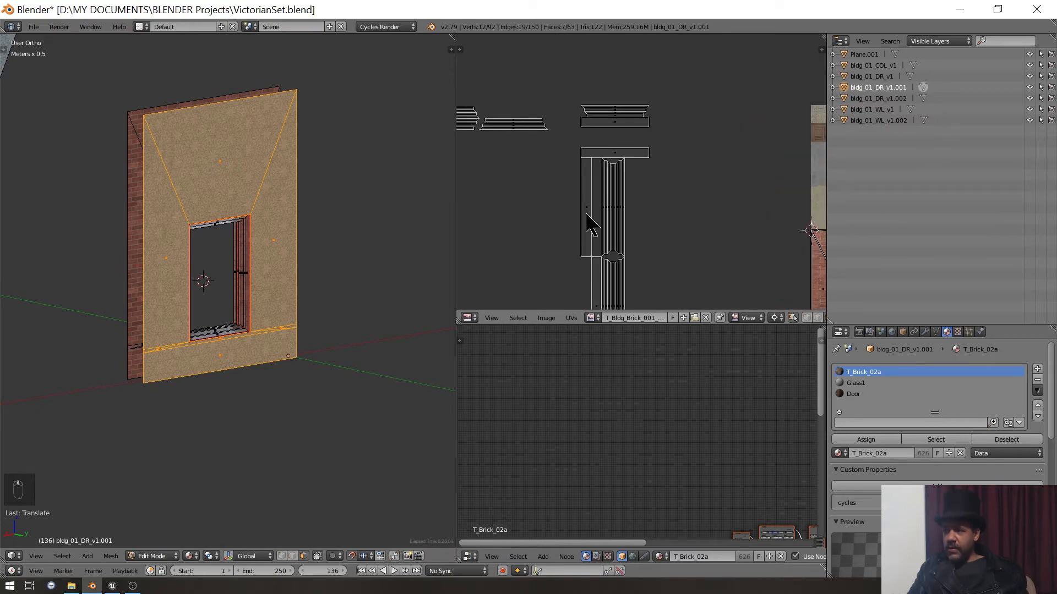
middle_drag(639, 230, 798, 213)
scroll(798, 213, up, 4)
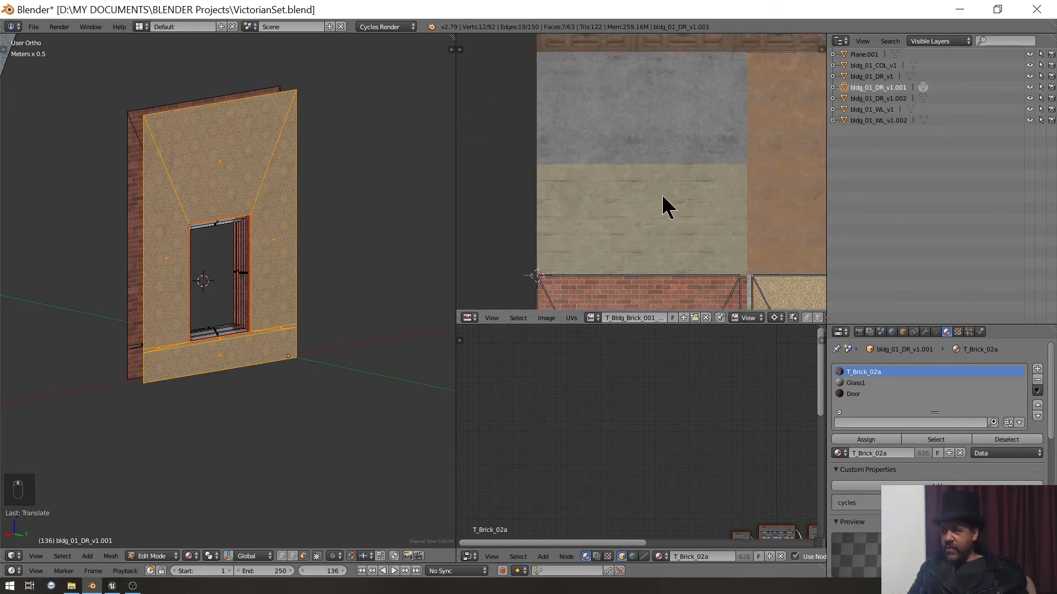
scroll(566, 229, down, 6)
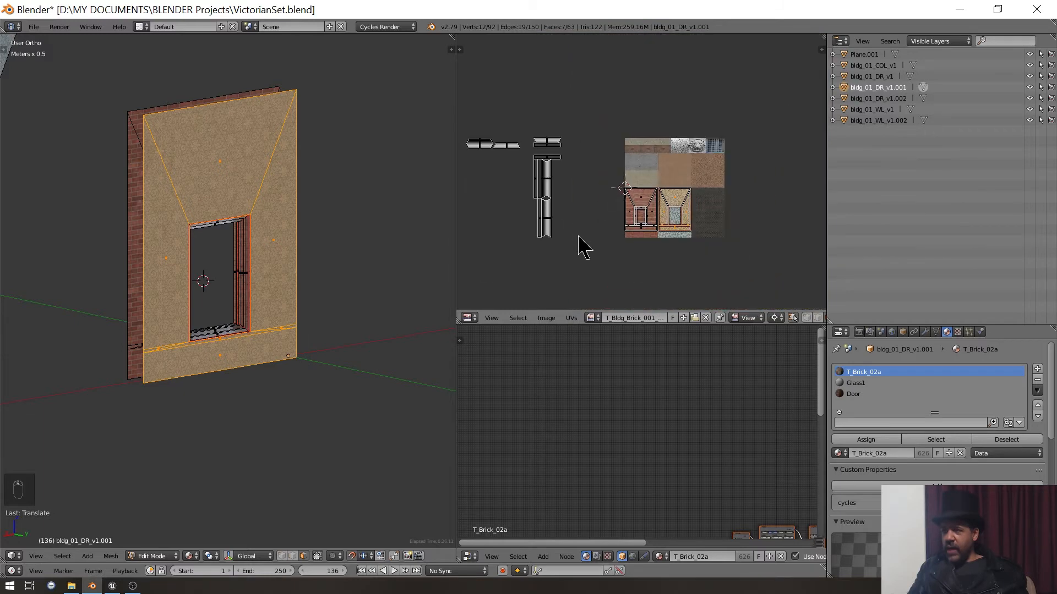
scroll(578, 240, up, 6)
scroll(554, 251, down, 1)
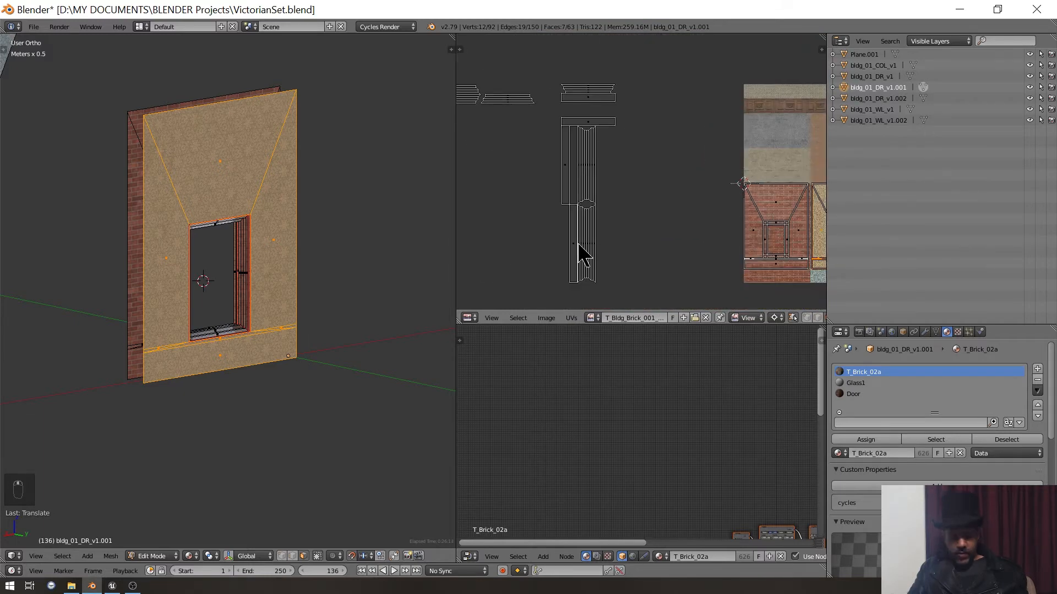
- Move the left half of the lower vertical trim's UV island onto the matching half of the upper vertical trim
key(a)
key(l)
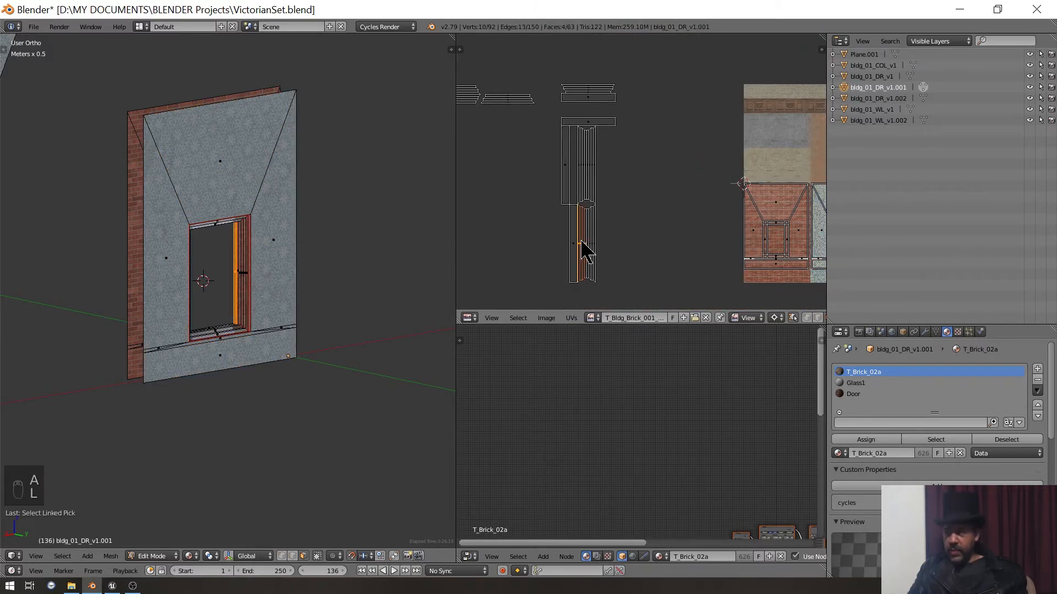
scroll(589, 219, up, 4)
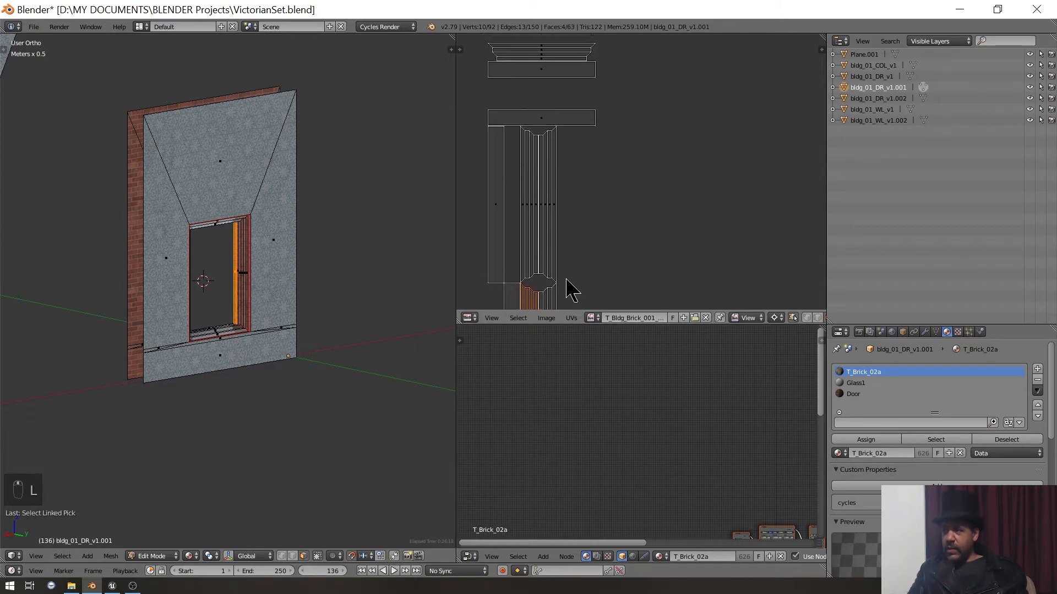
key(g)
click(556, 190)
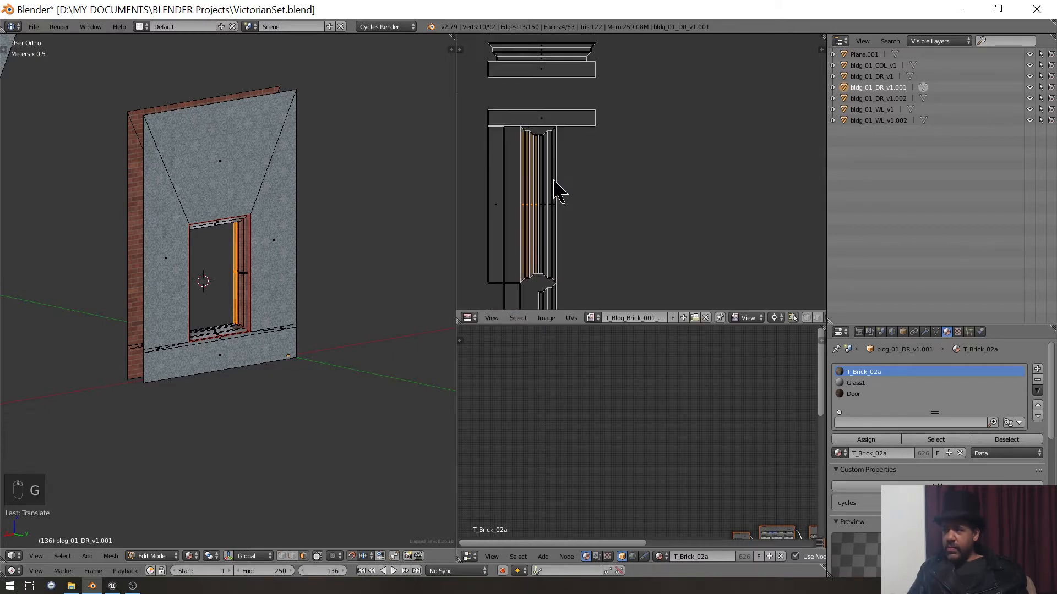
- Move the remaining half of the lower vertical trim's UV island onto its counterpart in the upper vertical trim
scroll(557, 190, down, 1)
middle_drag(557, 190, 615, 241)
key(l)
scroll(611, 214, up, 4)
key(g)
click(559, 78)
- Stack the lower flat vertical strip's UV face on the upper flat vertical strip
scroll(558, 99, down, 3)
scroll(558, 105, down, 1)
middle_drag(594, 193, 631, 223)
right_click(593, 252)
key(g)
click(567, 79)
- Stack the upper flat horizontal strip's UV face on the matching strip directly above the vertical islands
scroll(568, 82, down, 1)
scroll(613, 233, up, 2)
right_click(622, 171)
key(g)
click(584, 230)
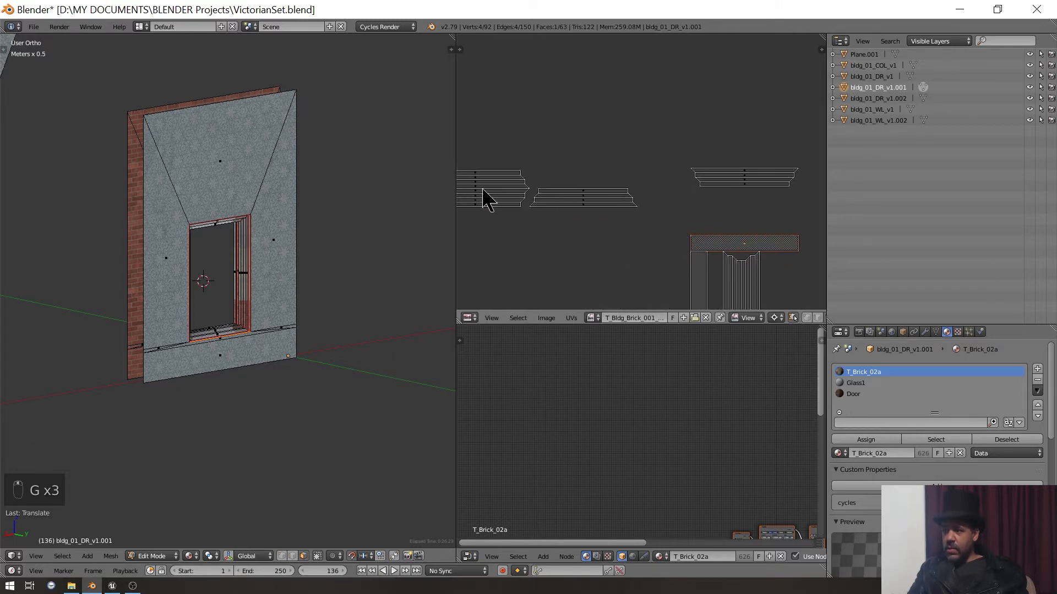
- Stack the horizontal trim UV islands in pairs, placing the sill's and the window head's selected islands on their matching shapes
key(l)
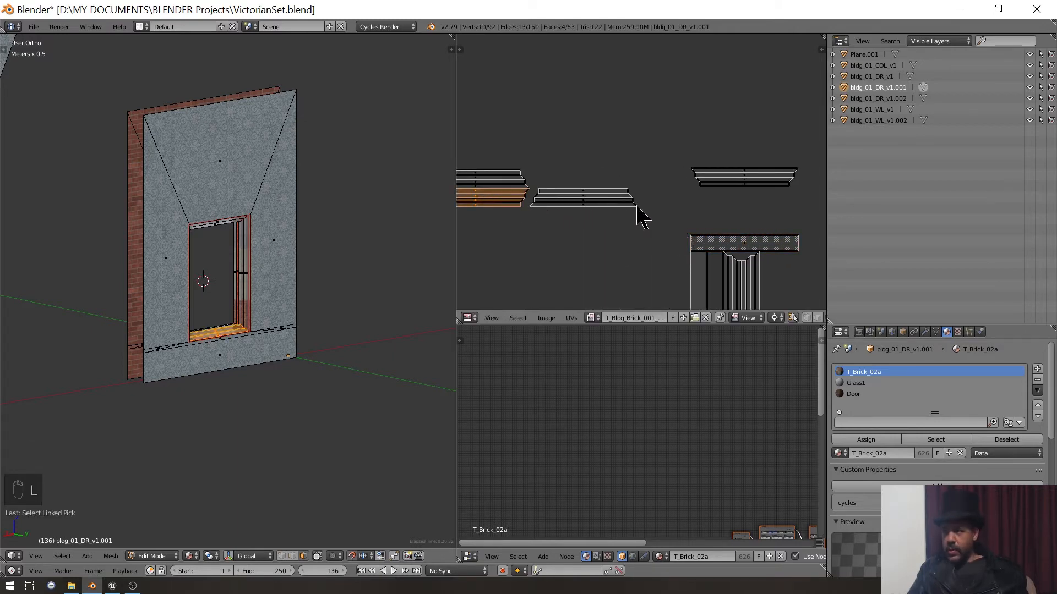
middle_drag(637, 207, 815, 198)
key(g)
click(721, 171)
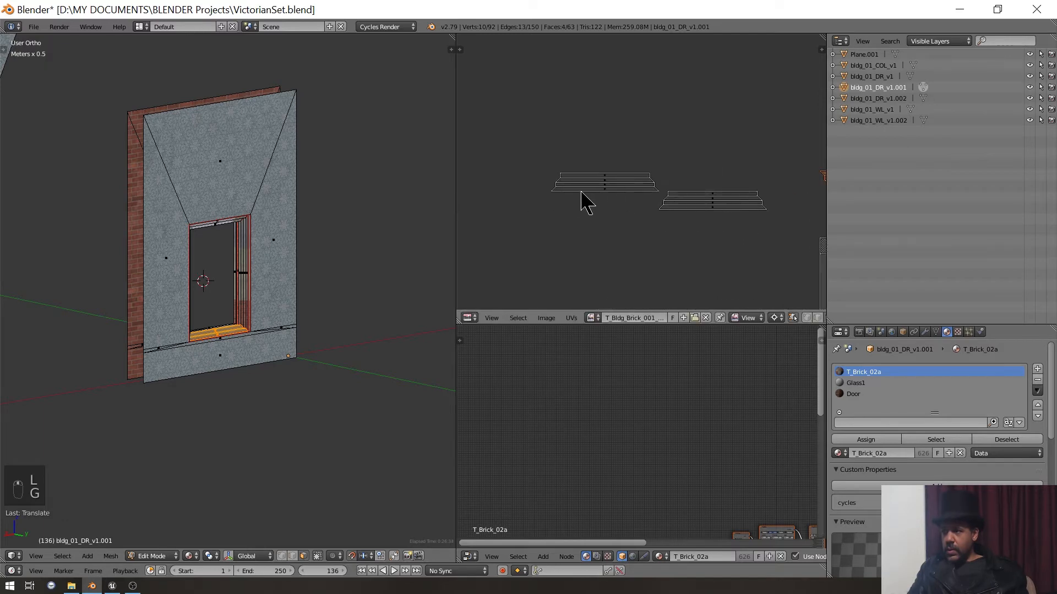
key(l)
middle_drag(734, 206, 639, 212)
key(g)
click(694, 218)
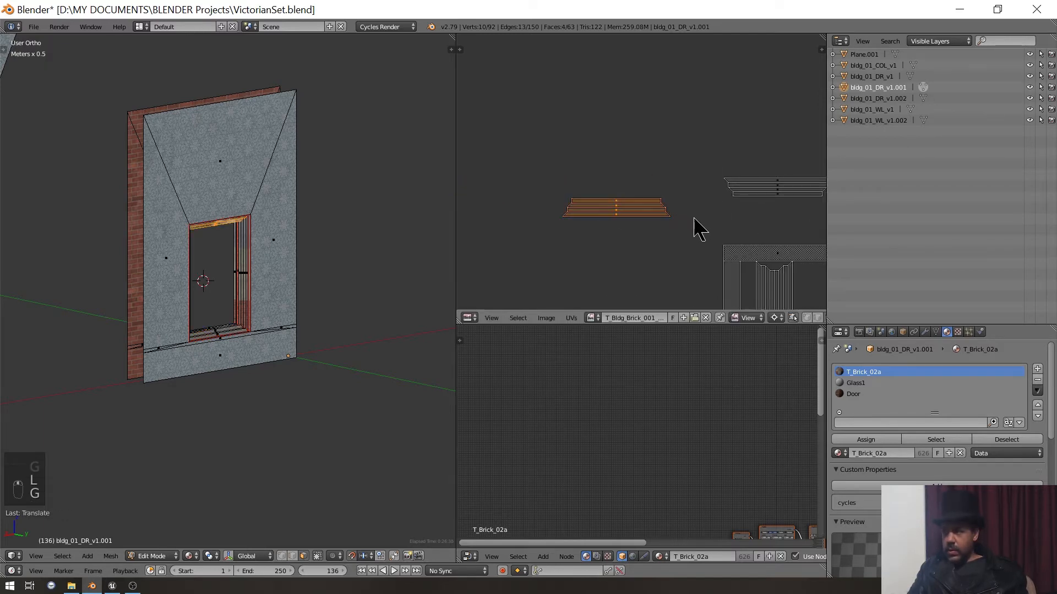
- Select the stacked pair of horizontal trim islands, rotate it upside down and place it over the other horizontal trim islands
key(b)
drag(553, 188, 721, 266)
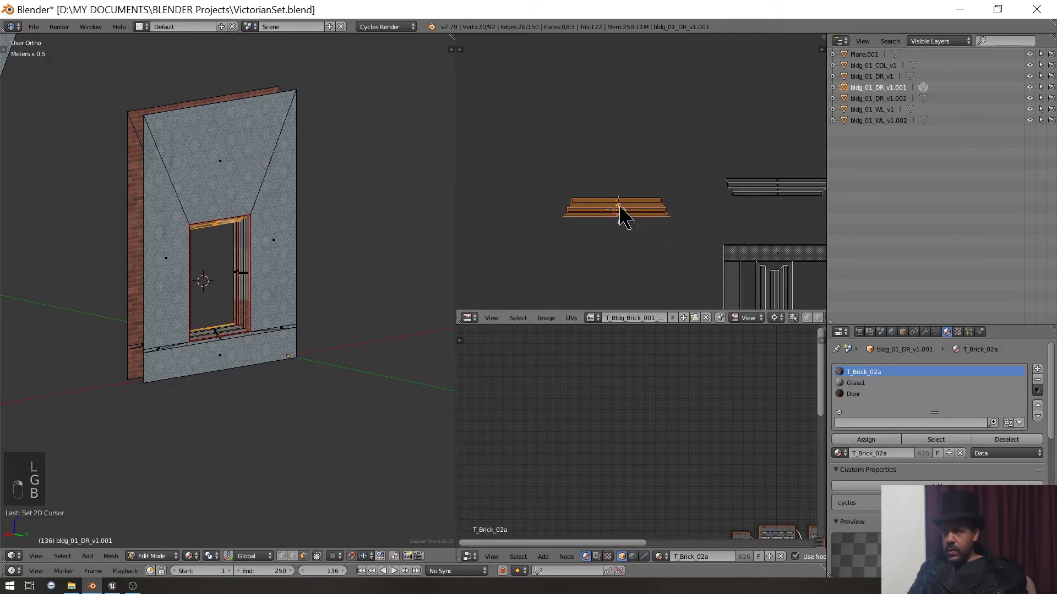
key(r)
click(623, 215)
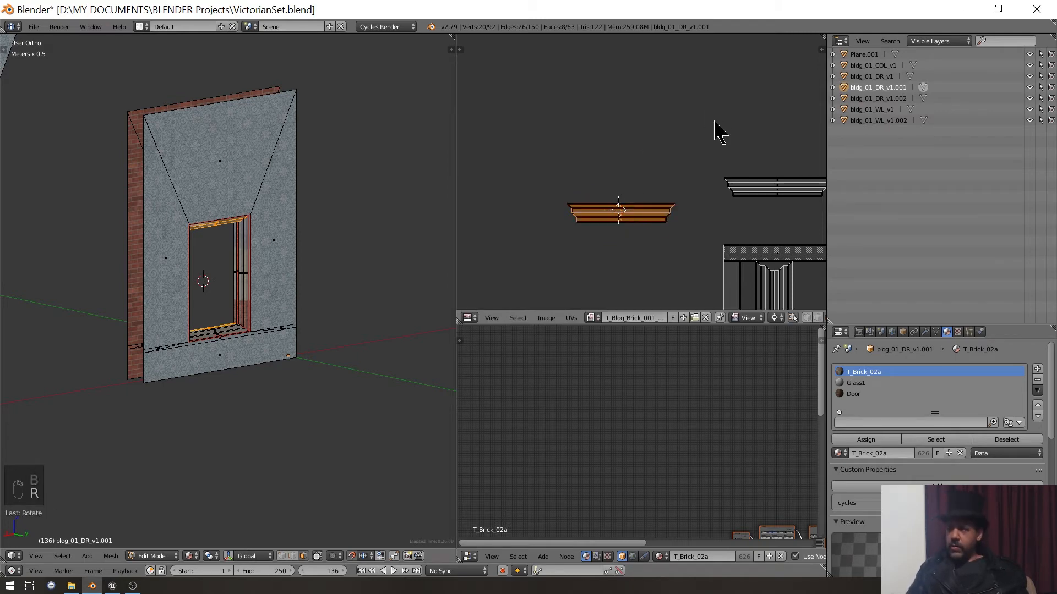
middle_drag(820, 188, 639, 133)
key(g)
click(619, 201)
- Select the stacked vertical trim UV islands, rotate them 90° and place them above the horizontal trim islands
scroll(614, 205, down, 1)
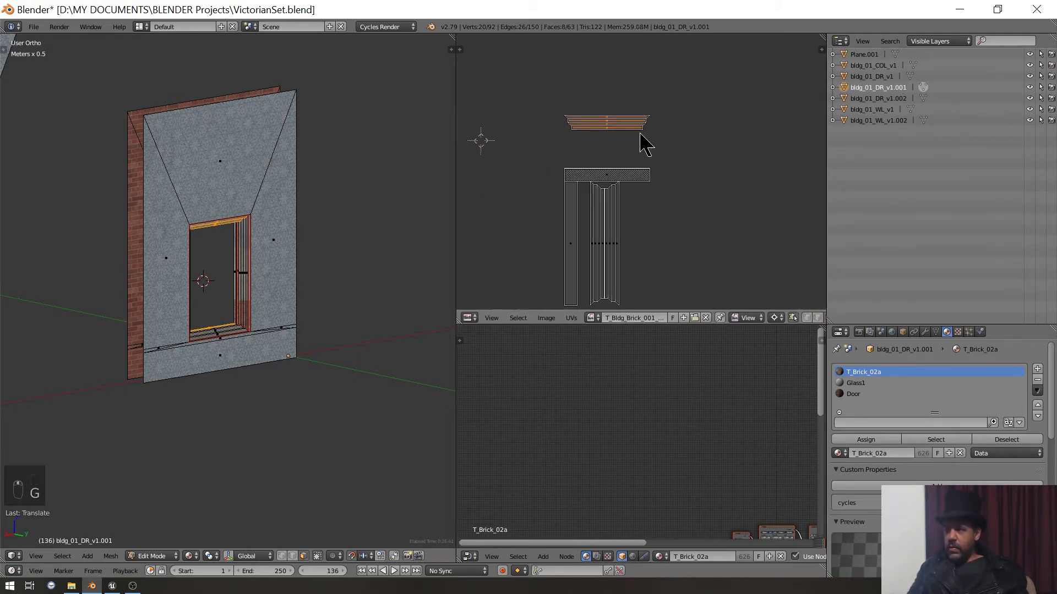
key(a)
key(c)
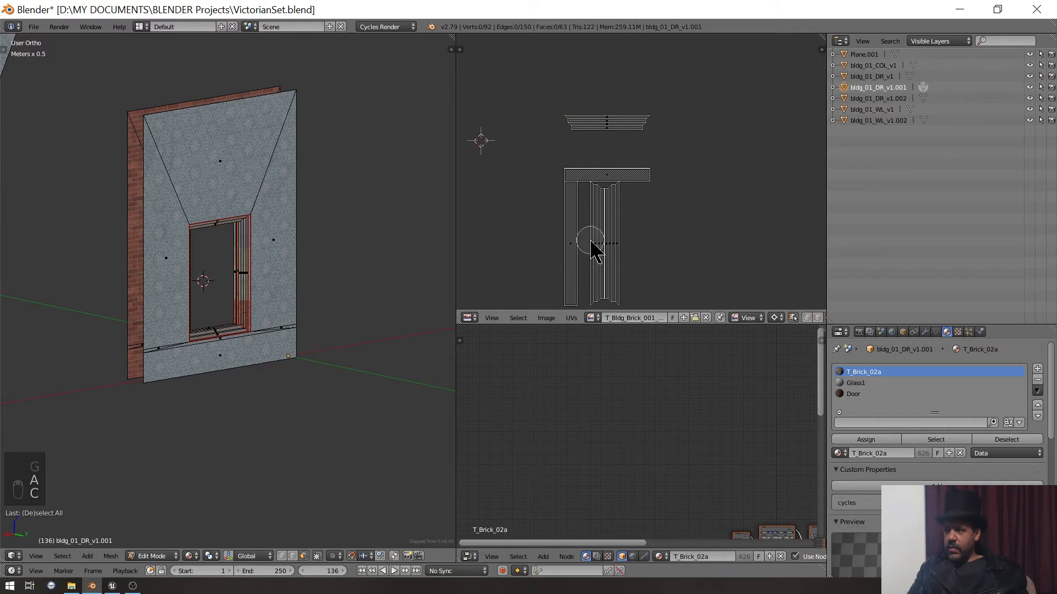
drag(592, 242, 635, 254)
text(r1)
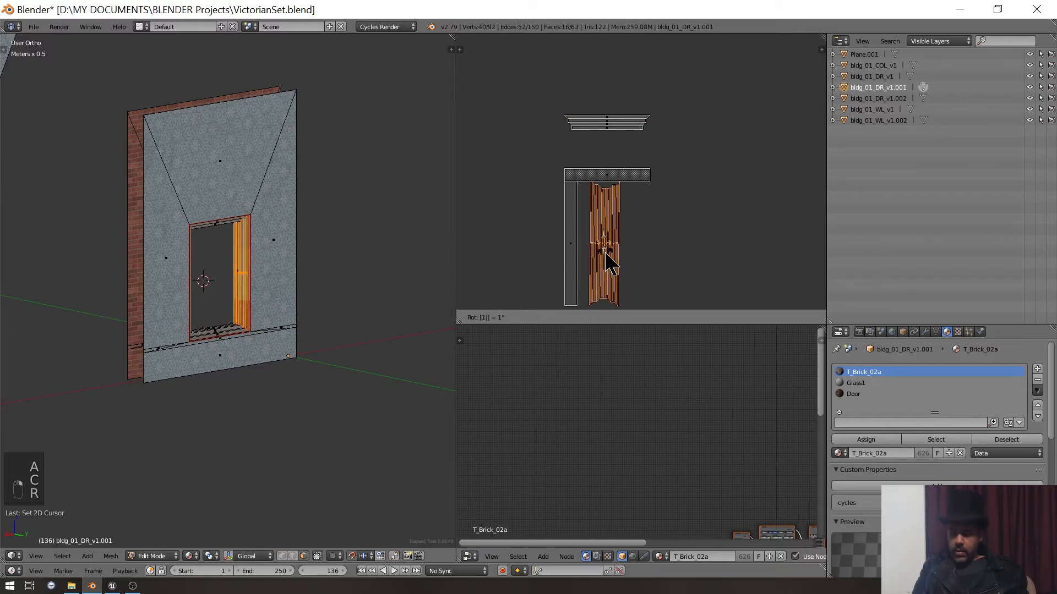
key(Return)
text(r90)
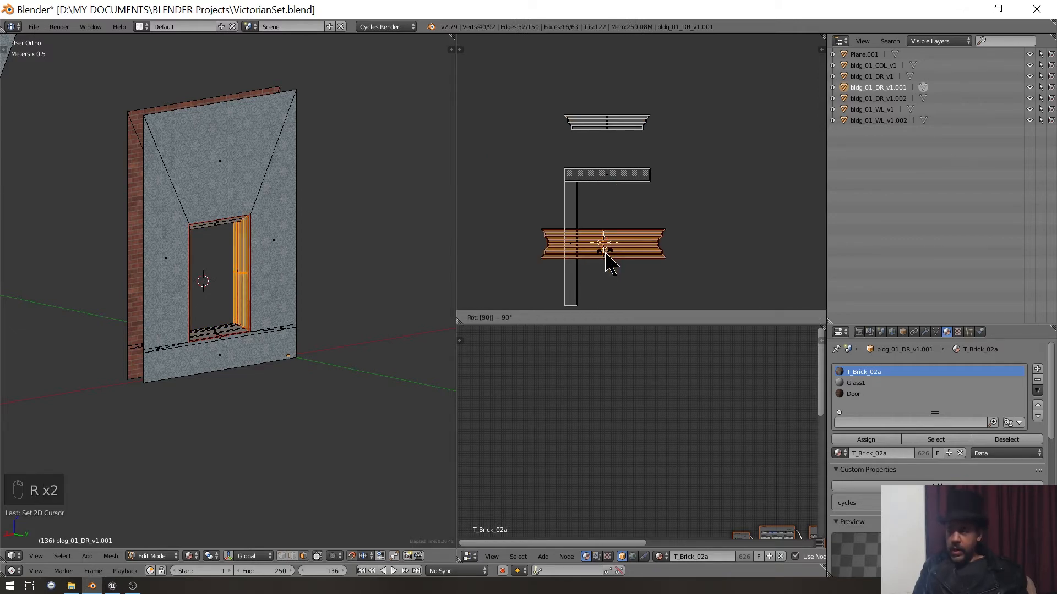
key(Return)
key(g)
click(646, 93)
scroll(644, 93, up, 4)
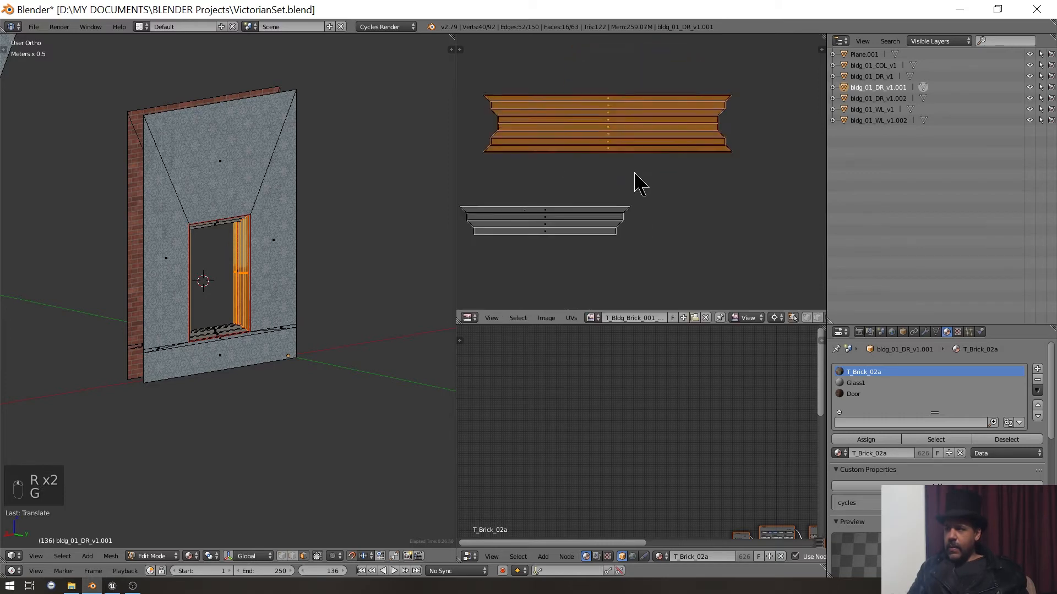
- Select the lower half of the rotated vertical trim UVs and rotate it to match the upper half's orientation
key(a)
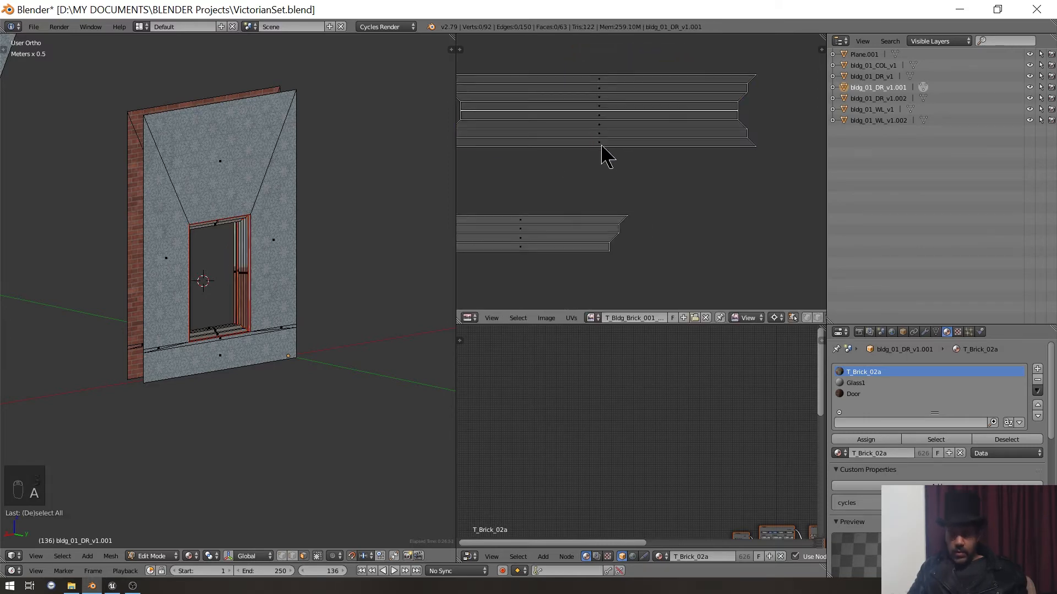
key(c)
mouse_move(604, 144)
mouse_down()
mouse_move(602, 123)
mouse_move(603, 135)
mouse_up()
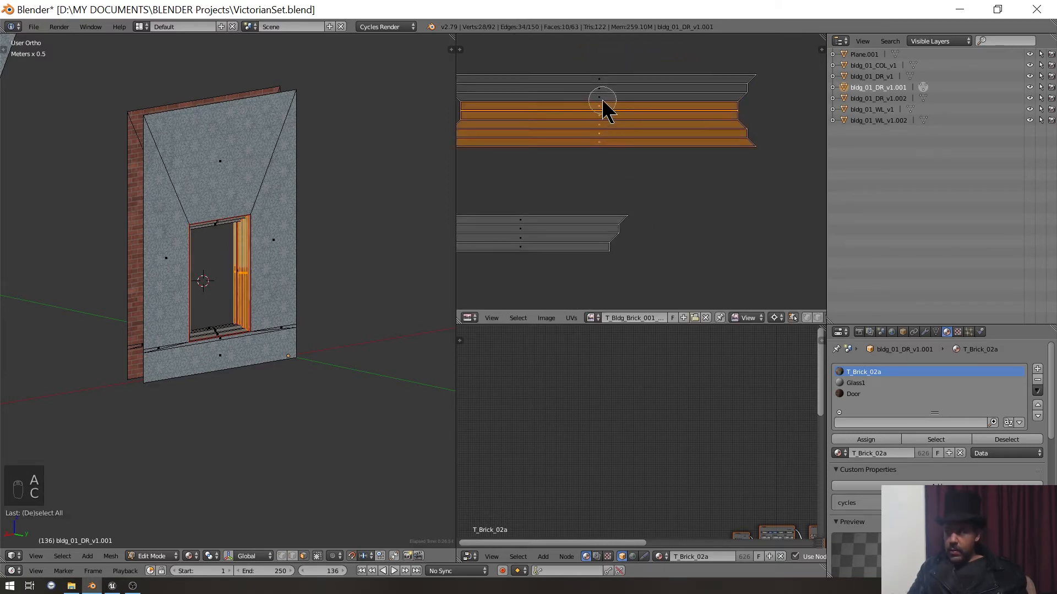
middle_drag(603, 105, 604, 111)
key(r)
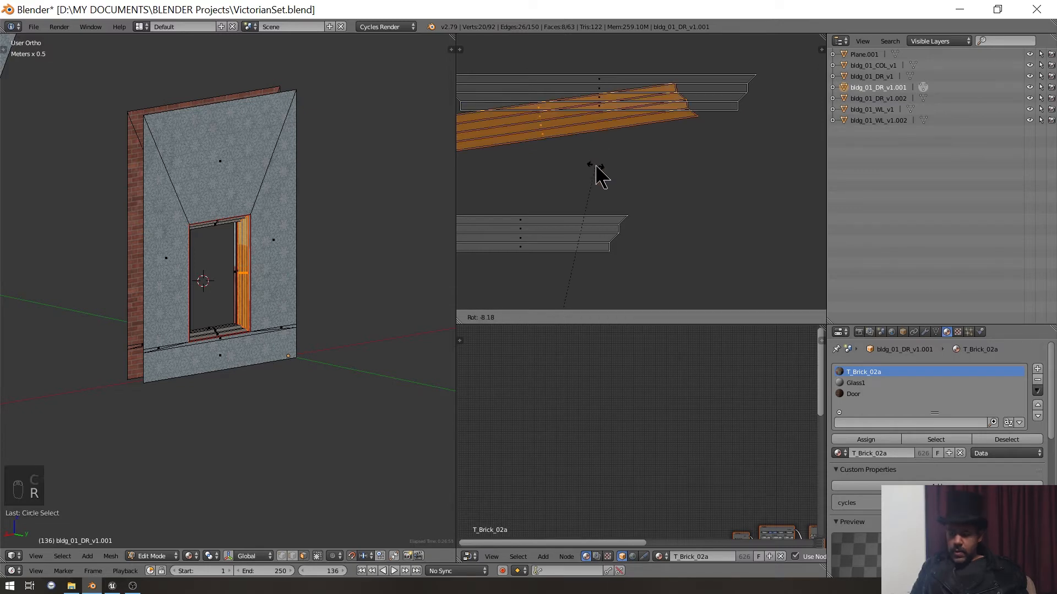
right_click(602, 178)
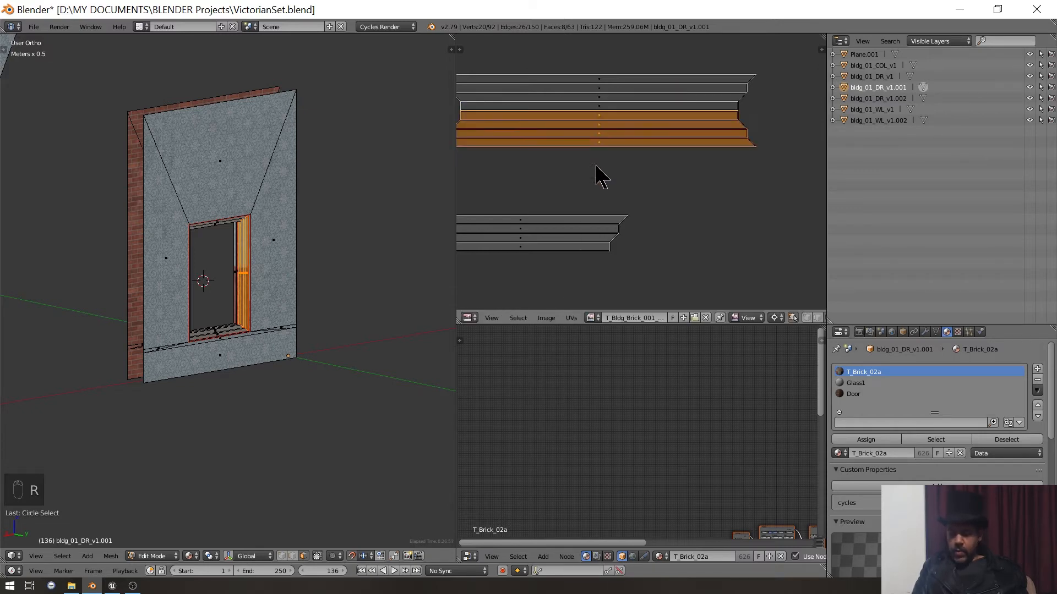
key(r)
click(597, 173)
- Move the turned half of the trim UVs onto the upper half so their stepped ends line up
key(g)
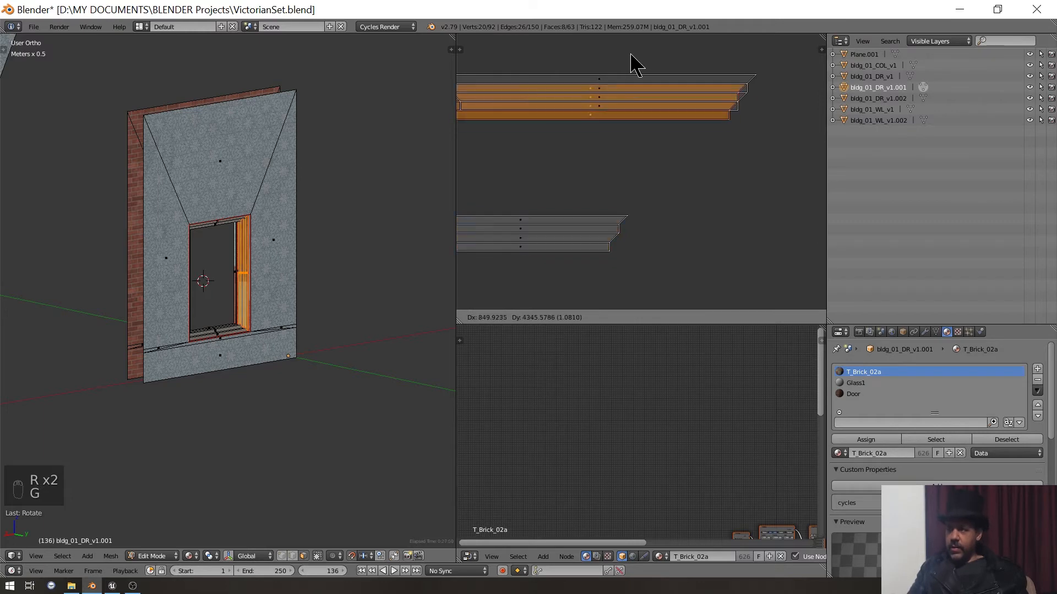
click(676, 311)
middle_drag(727, 275, 705, 320)
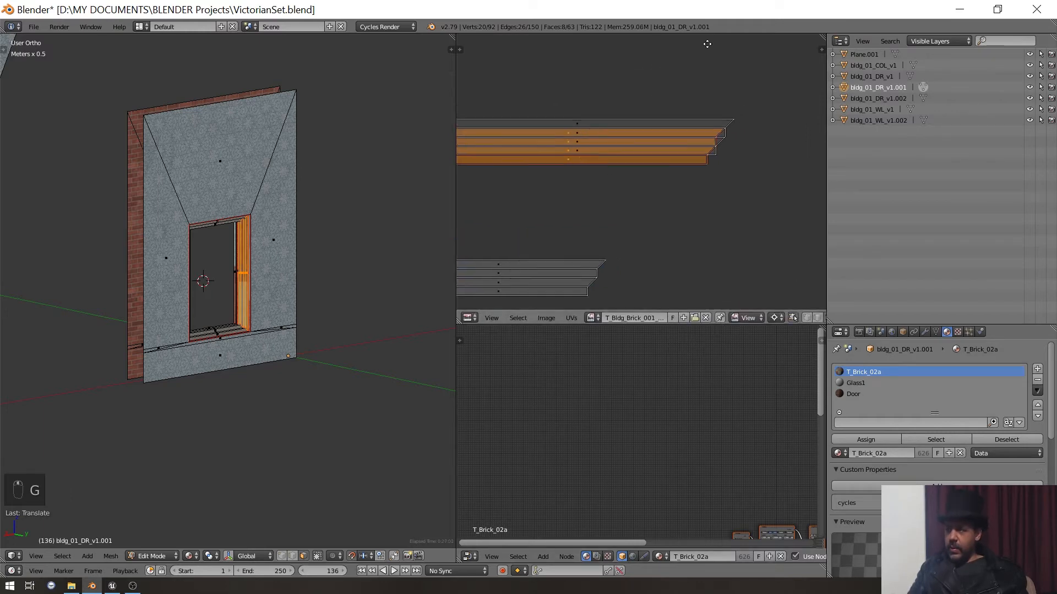
scroll(697, 51, up, 4)
middle_drag(810, 133, 664, 156)
scroll(719, 123, down, 5)
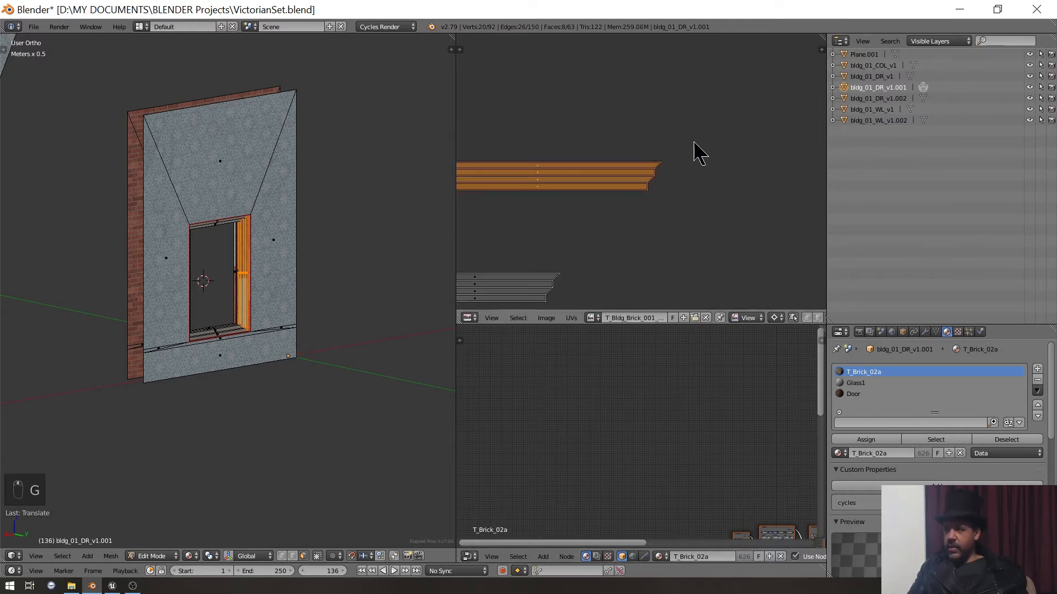
- Select the whole stack of long trim UVs and place it over the shorter horizontal trims, aligning their left ends
key(b)
drag(550, 125, 710, 168)
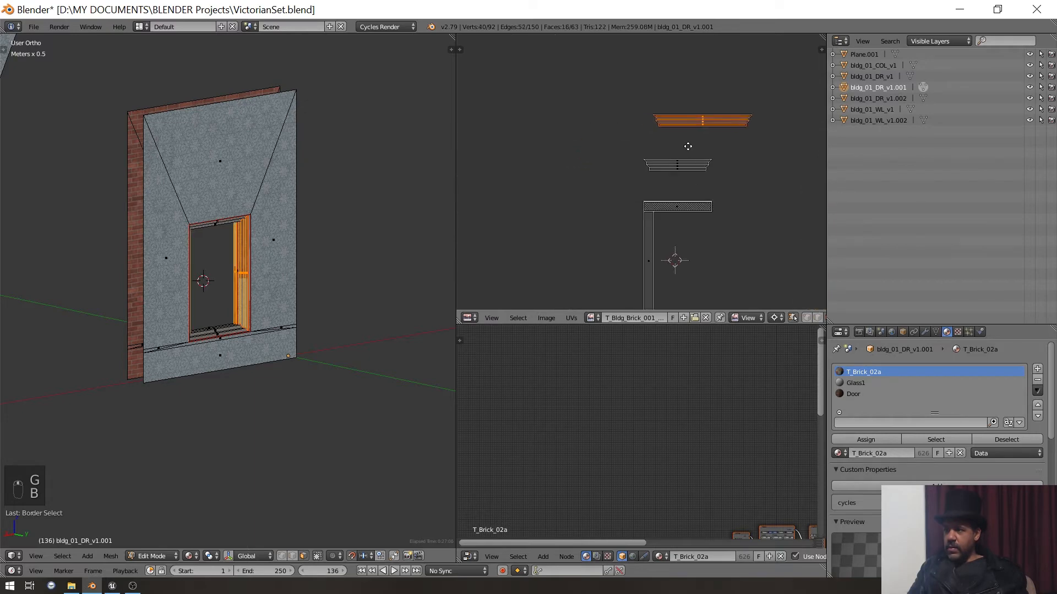
scroll(561, 127, up, 4)
middle_drag(557, 116, 690, 173)
key(g)
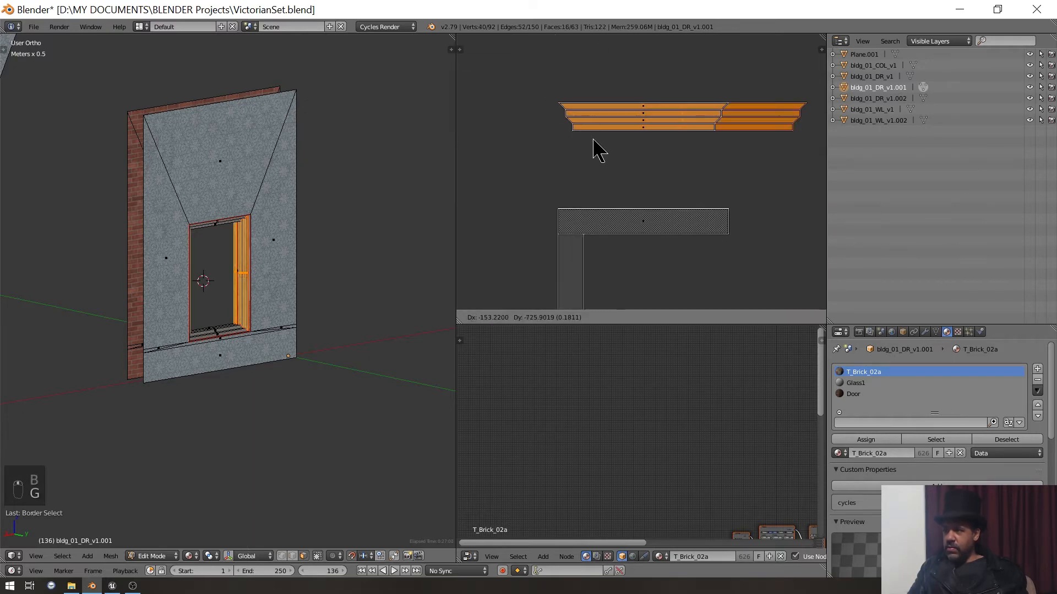
click(592, 139)
- Select the stacked flat vertical strip UVs and rotate them 90° so they lie horizontally
scroll(600, 149, down, 4)
middle_drag(602, 153, 589, 110)
key(a)
key(c)
click(590, 221)
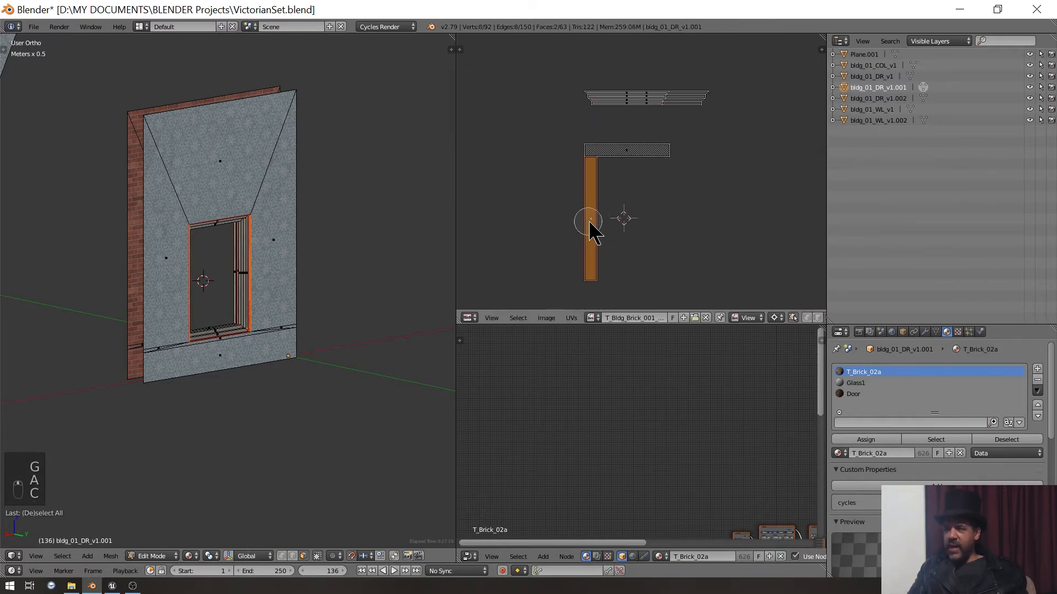
scroll(593, 164, down, 1)
middle_drag(595, 172, 593, 205)
scroll(593, 206, up, 2)
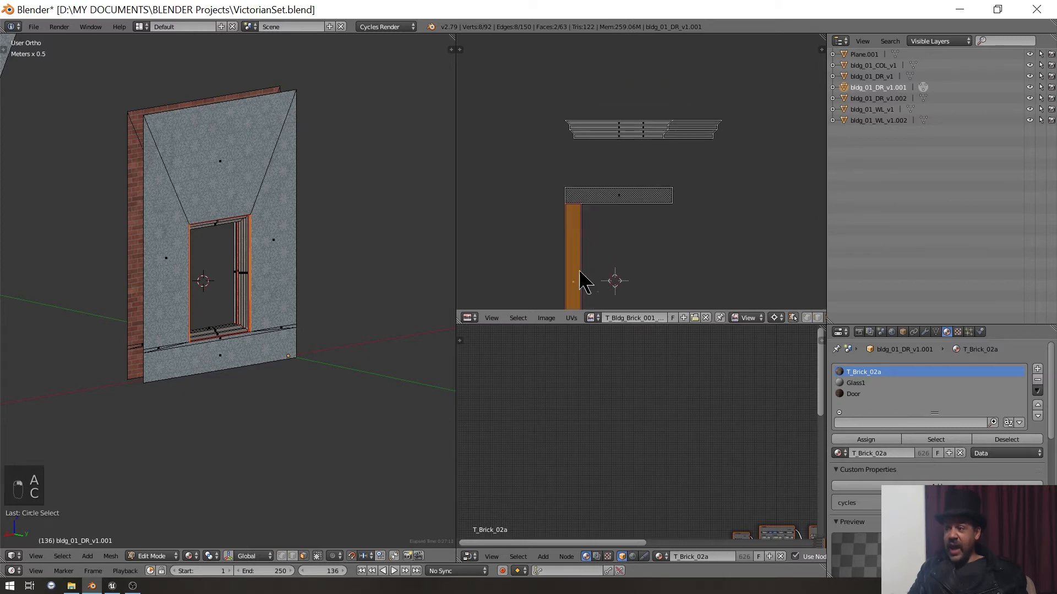
scroll(576, 258, down, 2)
middle_drag(575, 244, 572, 230)
scroll(572, 230, up, 2)
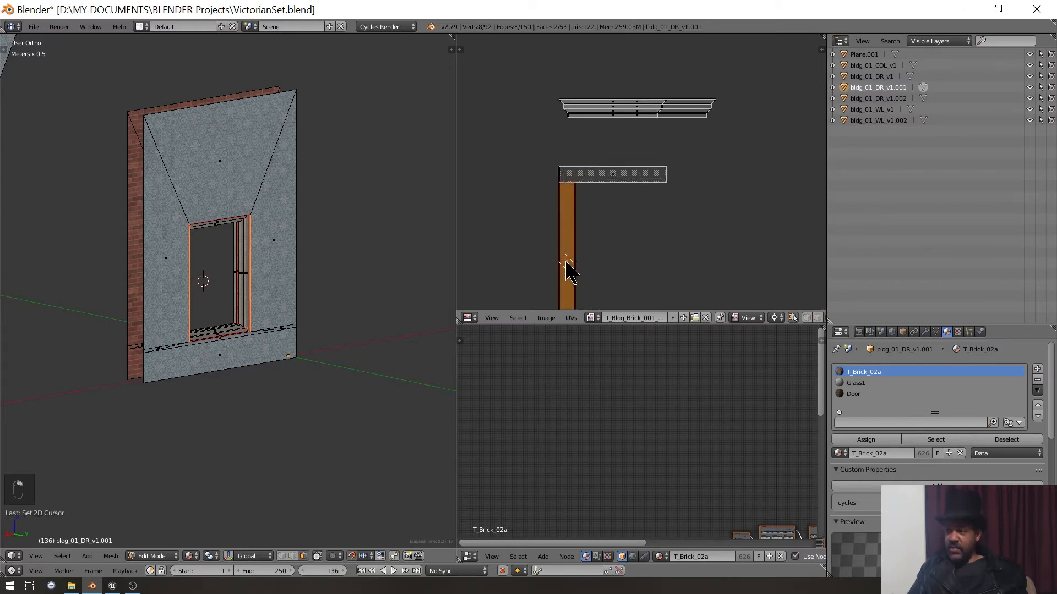
text(r90)
key(Return)
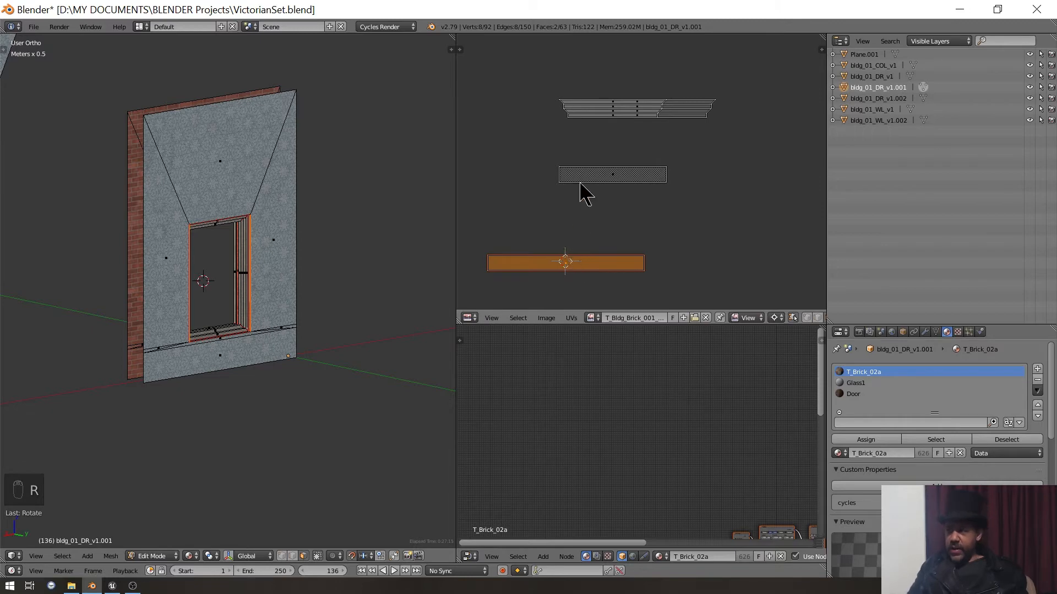
- Stack the rotated flat strip UVs over the shorter flat strip and place the stepped trim UVs on top, aligned at their left ends
key(g)
click(573, 165)
middle_drag(556, 109, 537, 134)
key(a)
key(b)
drag(534, 116, 713, 153)
key(g)
click(626, 246)
key(b)
drag(524, 181, 690, 225)
key(ctrl+z)
key(g)
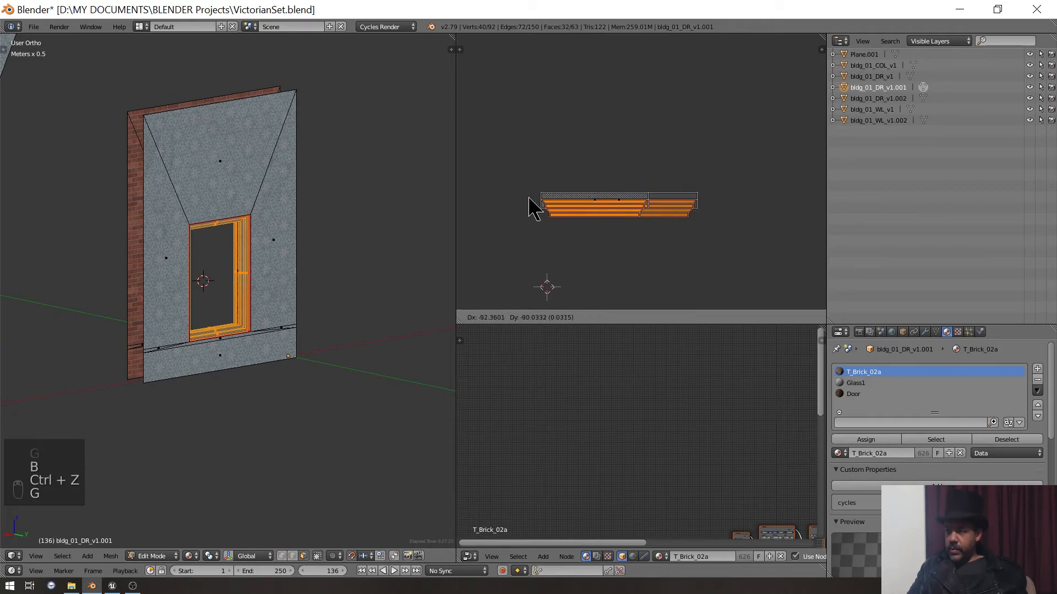
click(535, 187)
- Select the whole stack of frame UVs and move it onto the beige wood area of the texture atlas
key(b)
drag(515, 178, 771, 235)
scroll(734, 229, down, 4)
middle_drag(680, 223, 526, 225)
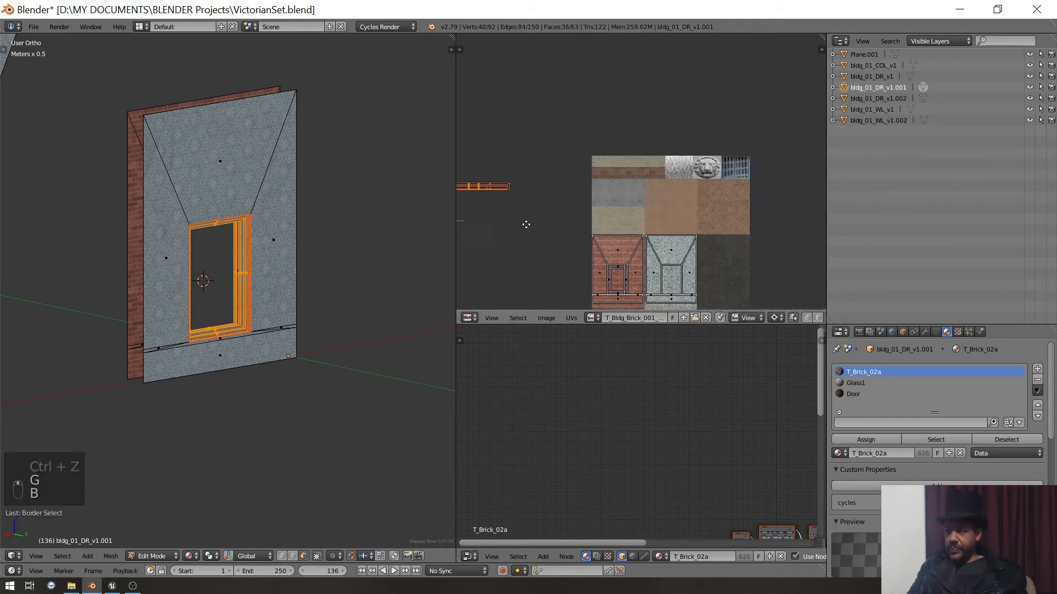
scroll(526, 225, up, 5)
key(g)
key(g)
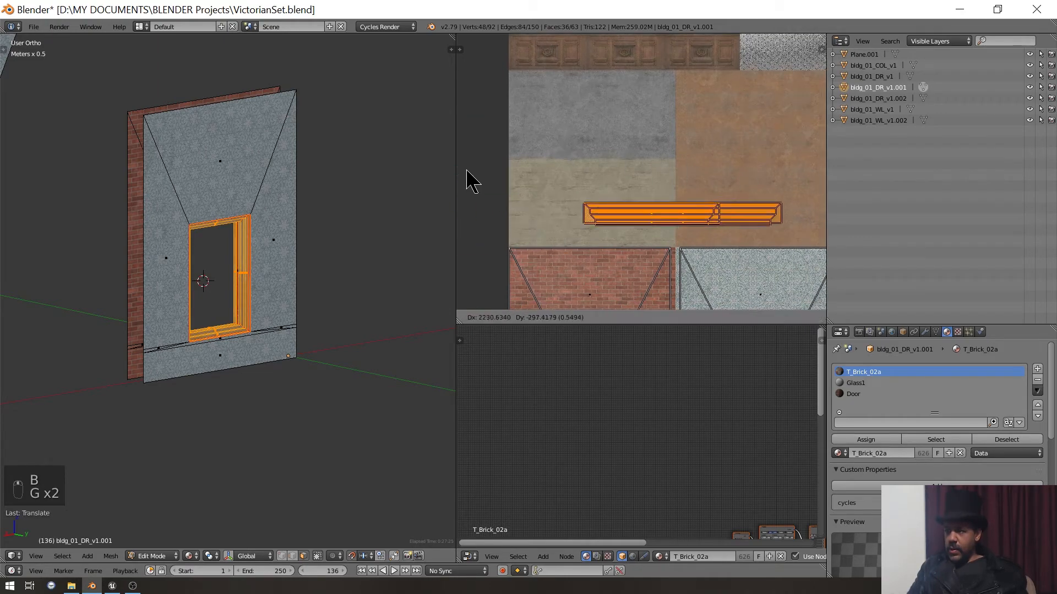
click(466, 172)
- Shift the frame UV stack so its left edge lines up with the left edge of the beige wood texture
middle_drag(480, 171, 728, 115)
scroll(580, 186, up, 5)
scroll(728, 115, up, 2)
key(g)
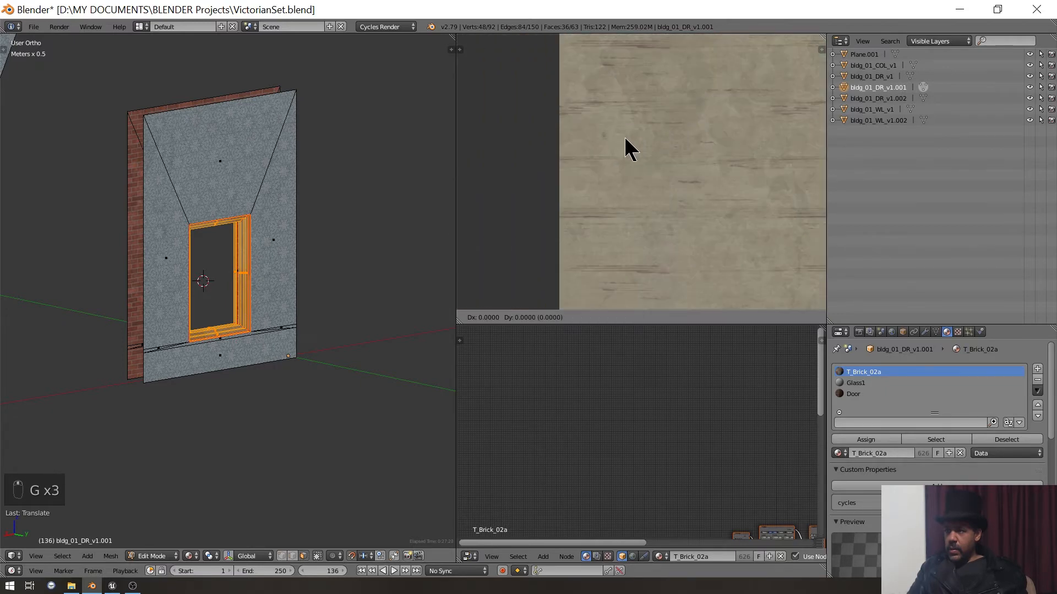
click(738, 120)
middle_drag(753, 120, 790, 73)
scroll(790, 73, up, 5)
scroll(764, 132, up, 6)
middle_drag(642, 205, 725, 206)
scroll(725, 208, up, 5)
scroll(724, 209, down, 2)
middle_drag(536, 231, 600, 207)
key(g)
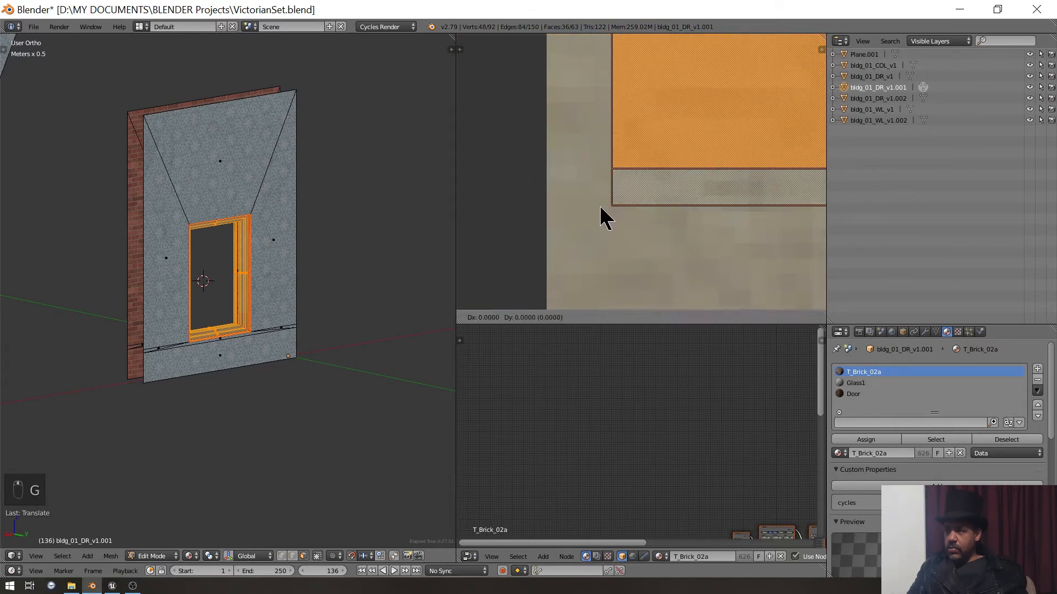
click(555, 212)
- Set the 2D cursor at the stack's left edge and scale the frame UVs down to fit the beige wood texture's width
click(559, 211)
scroll(562, 212, down, 14)
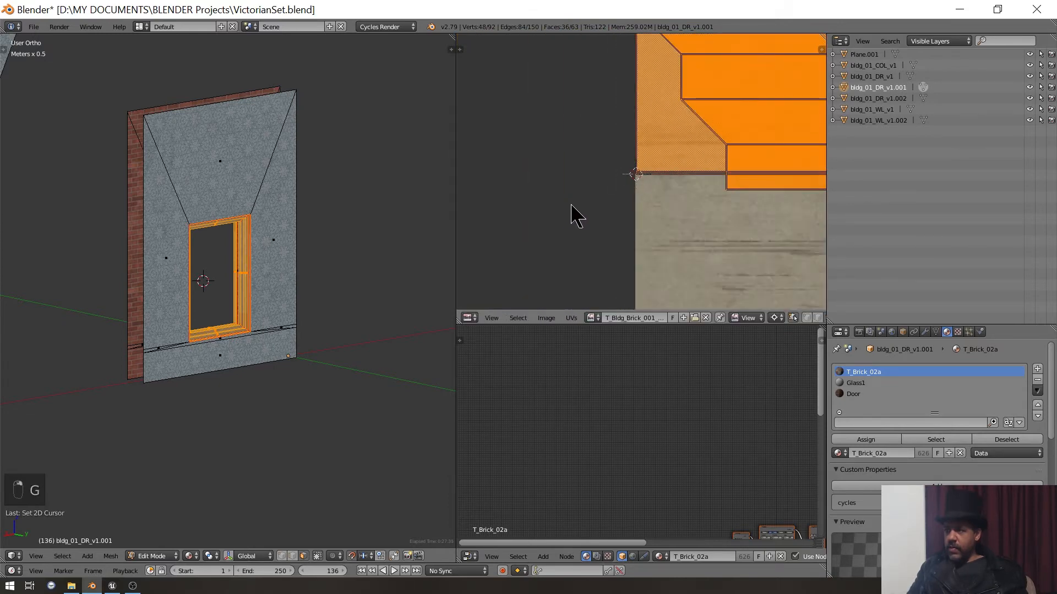
scroll(710, 186, down, 1)
middle_drag(710, 186, 792, 214)
scroll(655, 205, up, 5)
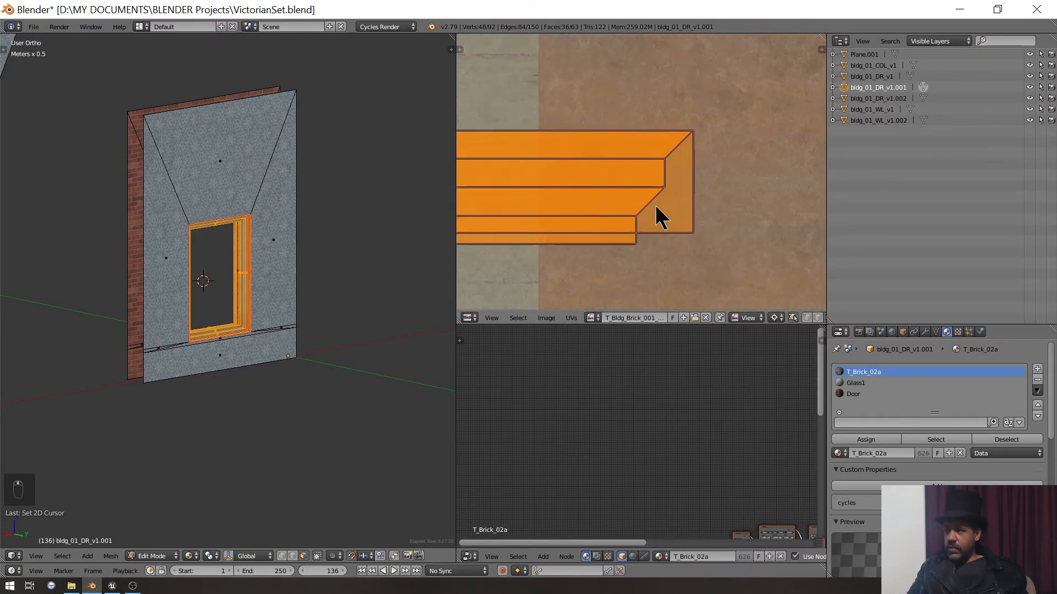
middle_drag(655, 206, 751, 190)
key(s)
click(597, 218)
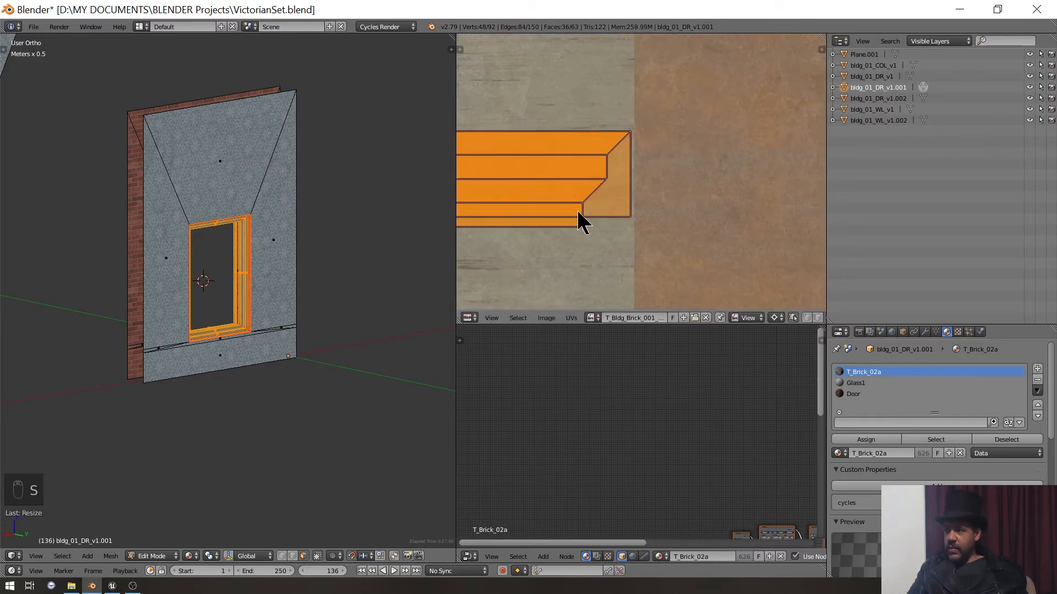
- Reveal the hidden geometry, remove doubles from the entire mesh, and clear the selection
scroll(235, 251, up, 6)
middle_drag(238, 276, 257, 292)
scroll(227, 272, down, 3)
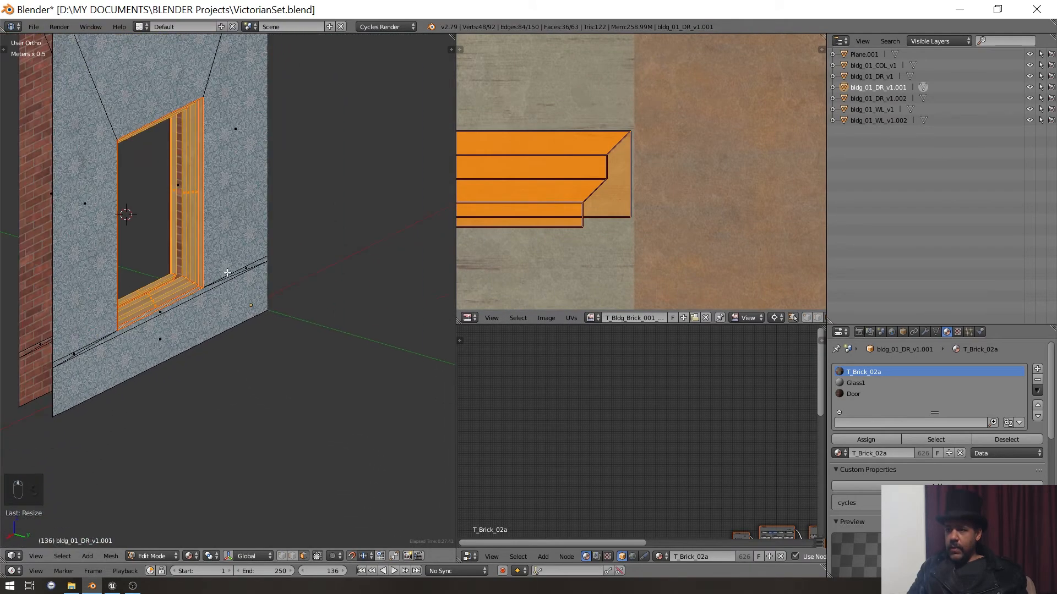
scroll(262, 291, up, 2)
shift+middle_drag(210, 190, 247, 275)
scroll(262, 292, up, 2)
key(a)
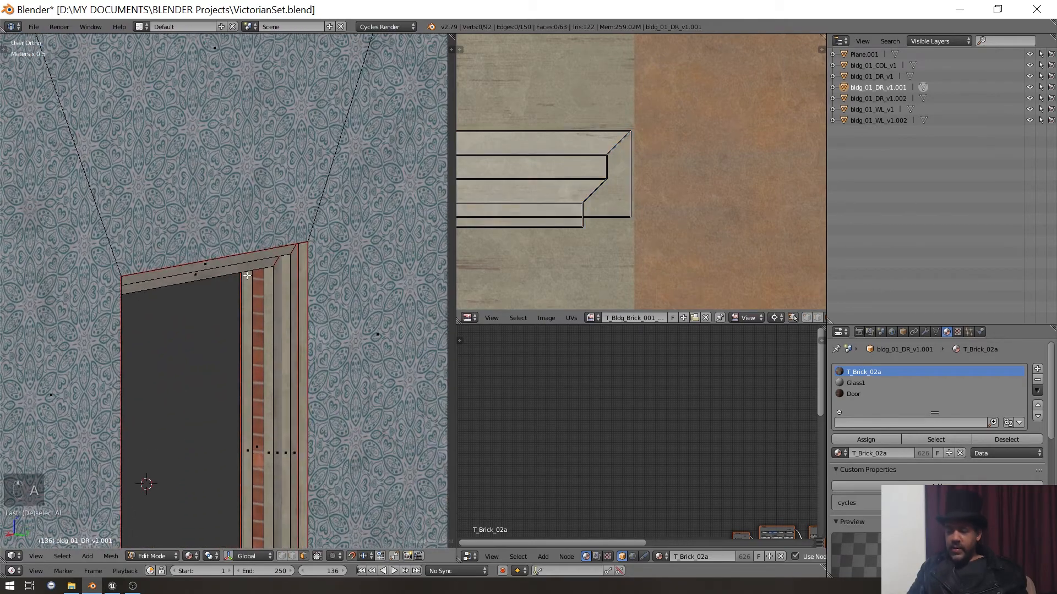
key(alt+h)
key(a)
key(a)
key(a)
key(w)
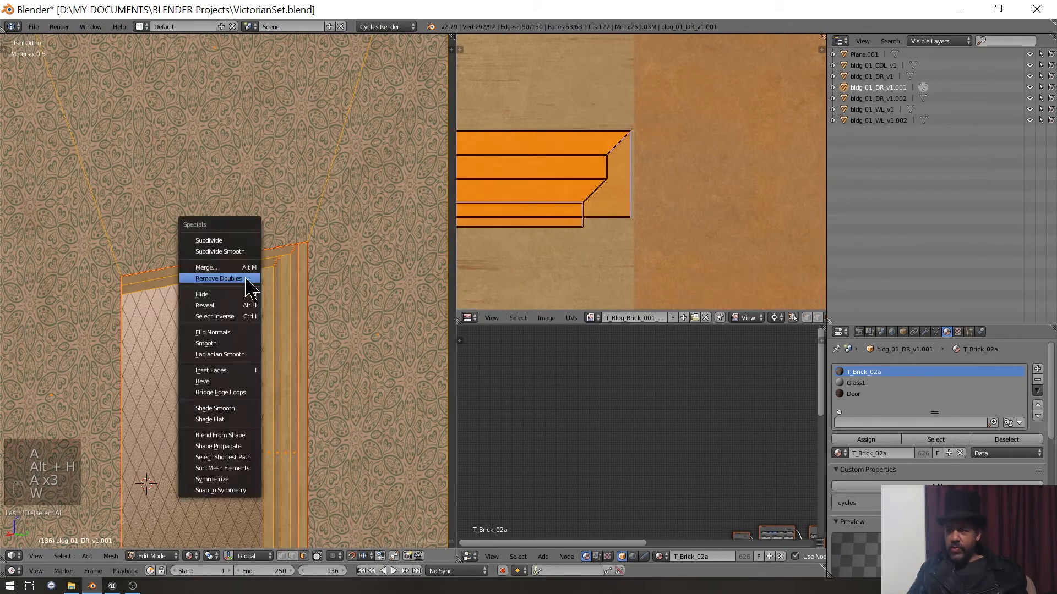
click(246, 277)
key(a)
- Duplicate the lintel above the exterior window and place the copy straight below the window frame as a sill
scroll(245, 278, down, 6)
middle_drag(207, 283, 413, 314)
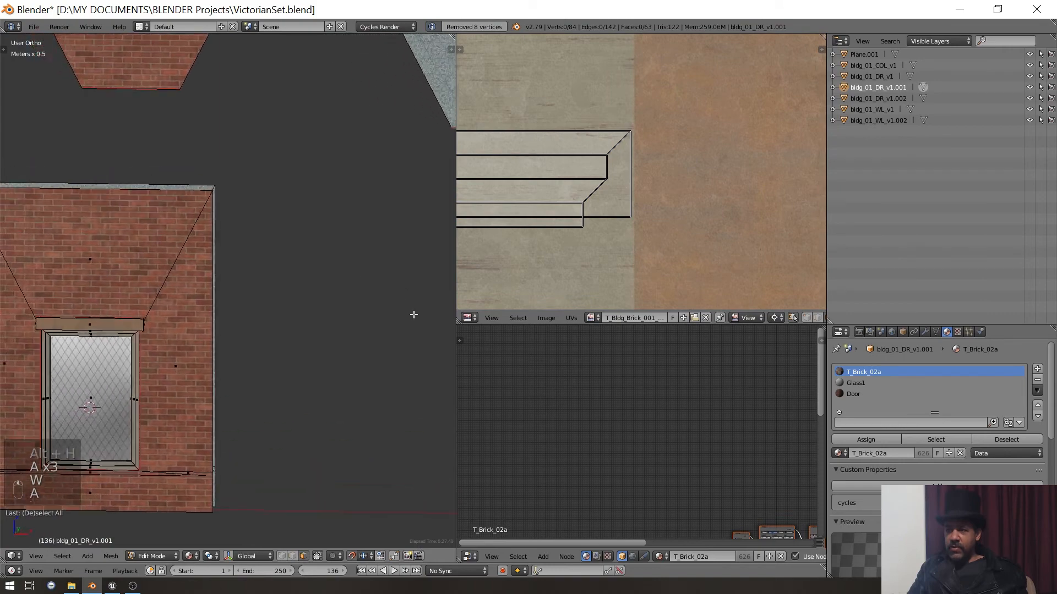
shift+middle_drag(237, 327, 375, 188)
scroll(333, 209, up, 4)
middle_drag(328, 212, 356, 262)
shift+middle_drag(381, 314, 299, 203)
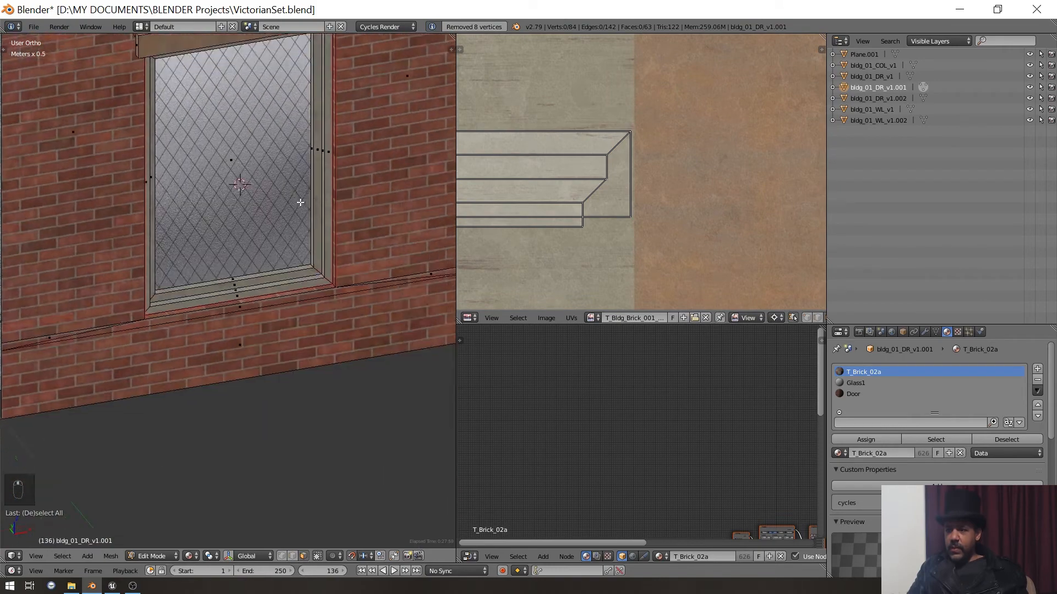
scroll(289, 187, up, 4)
scroll(286, 219, down, 6)
shift+middle_drag(269, 139, 278, 268)
scroll(278, 268, up, 2)
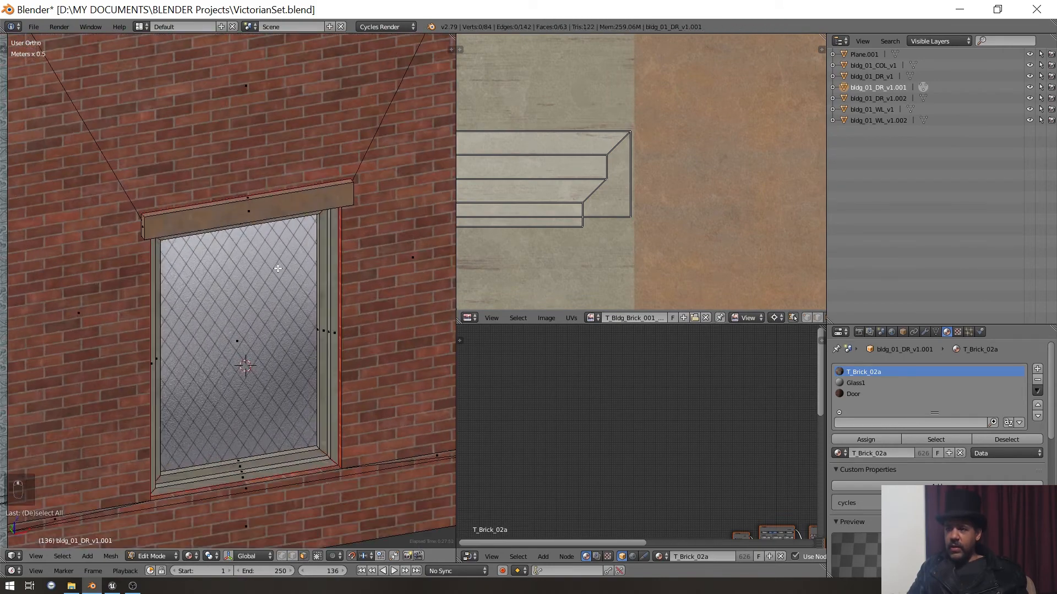
key(l)
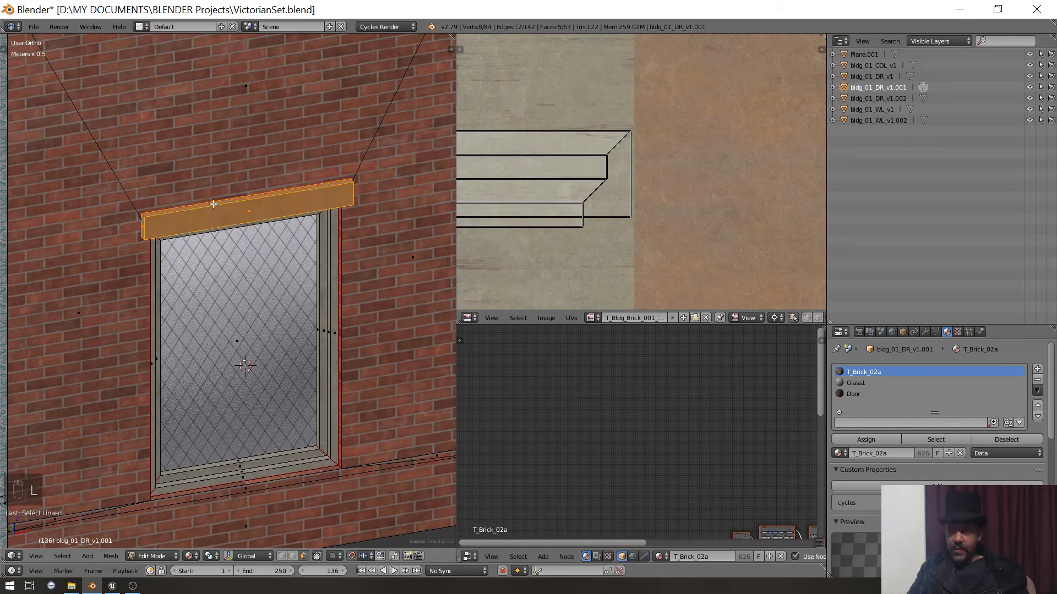
key(KP_1)
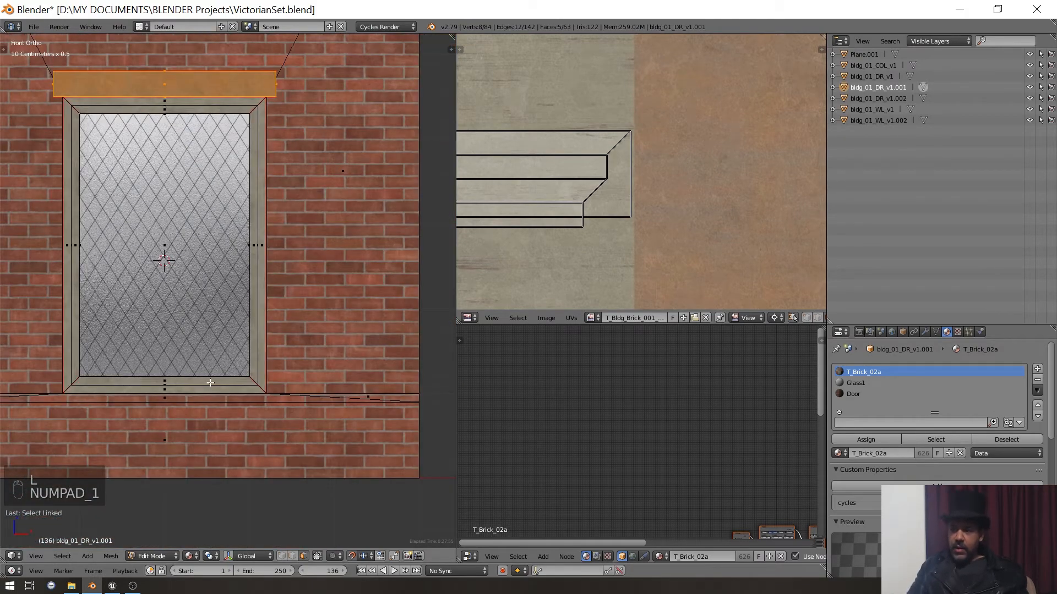
shift+middle_drag(187, 357, 259, 309)
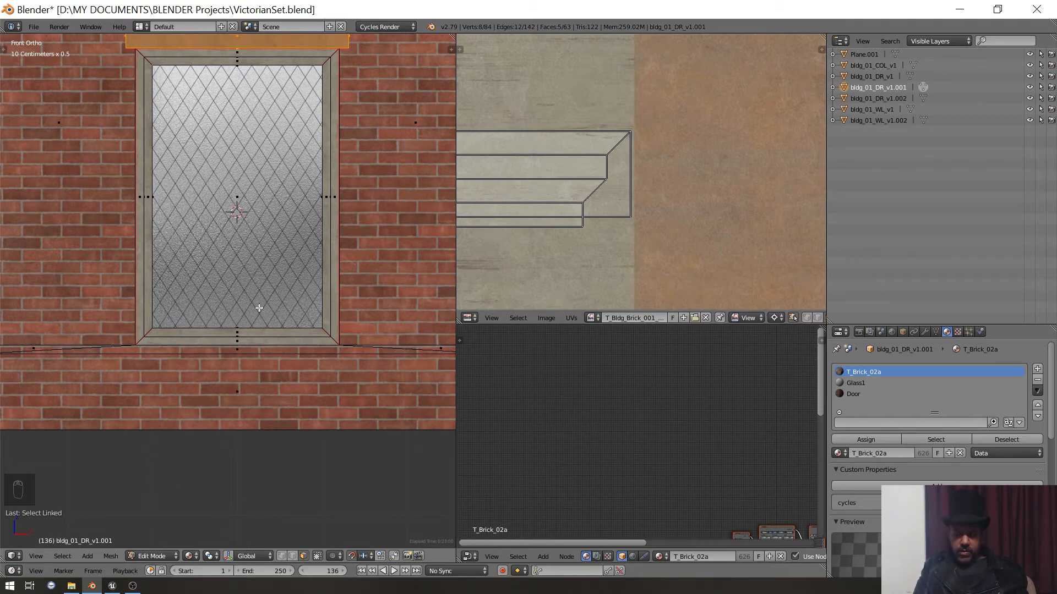
key(shift+d)
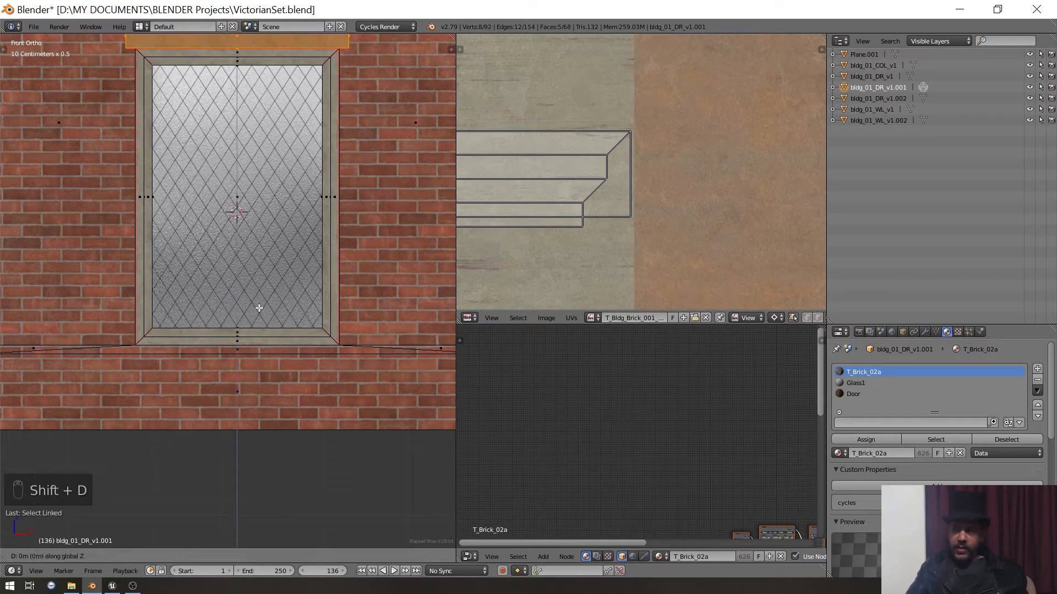
click(250, 125)
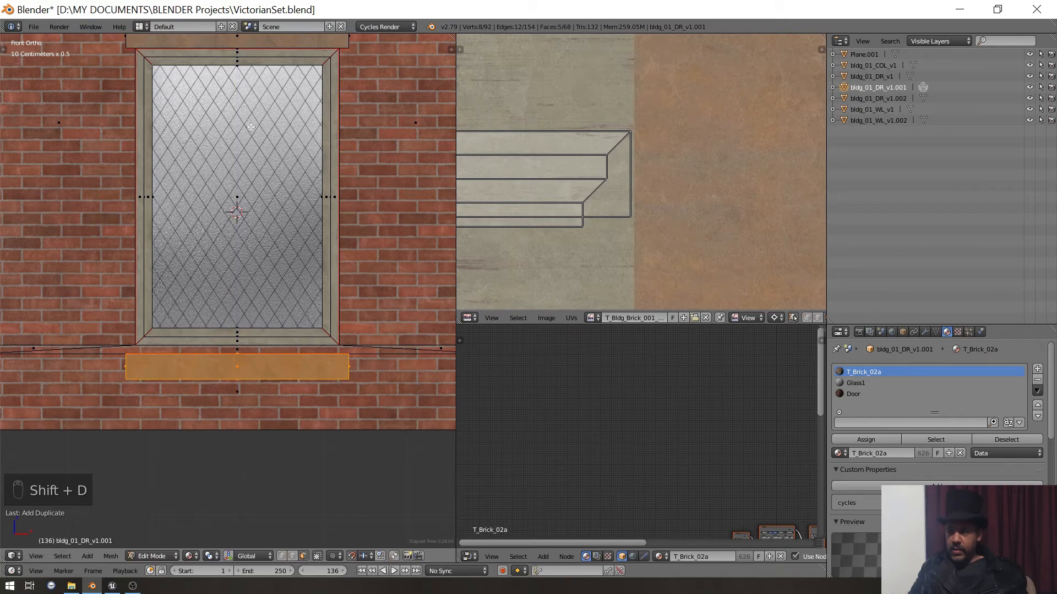
- Move the duplicated sill up along Z until its top edge meets the bottom of the window frame
scroll(341, 338, up, 10)
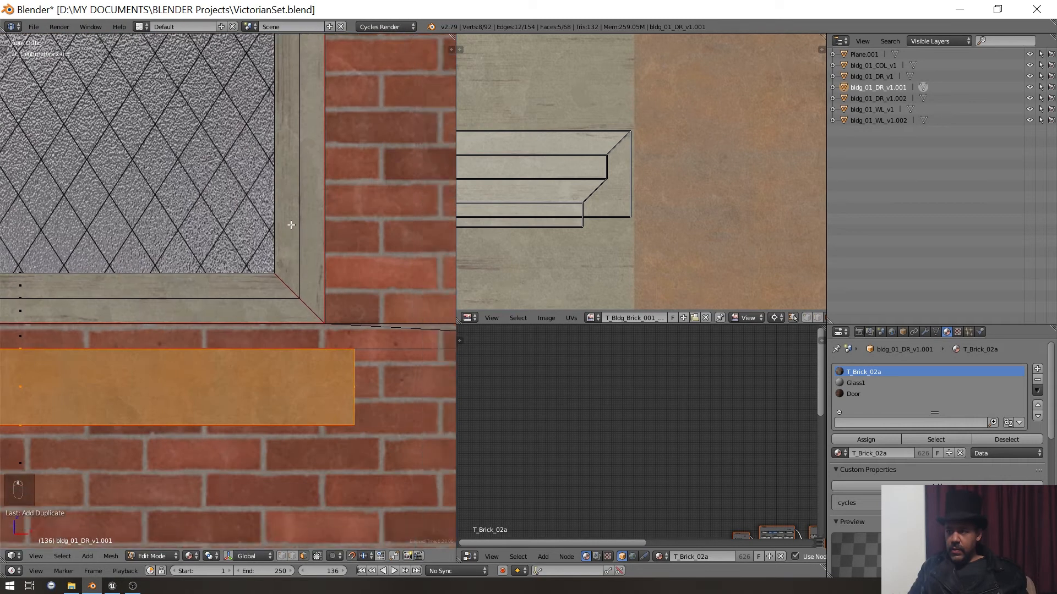
scroll(208, 163, up, 5)
shift+middle_drag(298, 286, 104, 99)
key(g)
key(z)
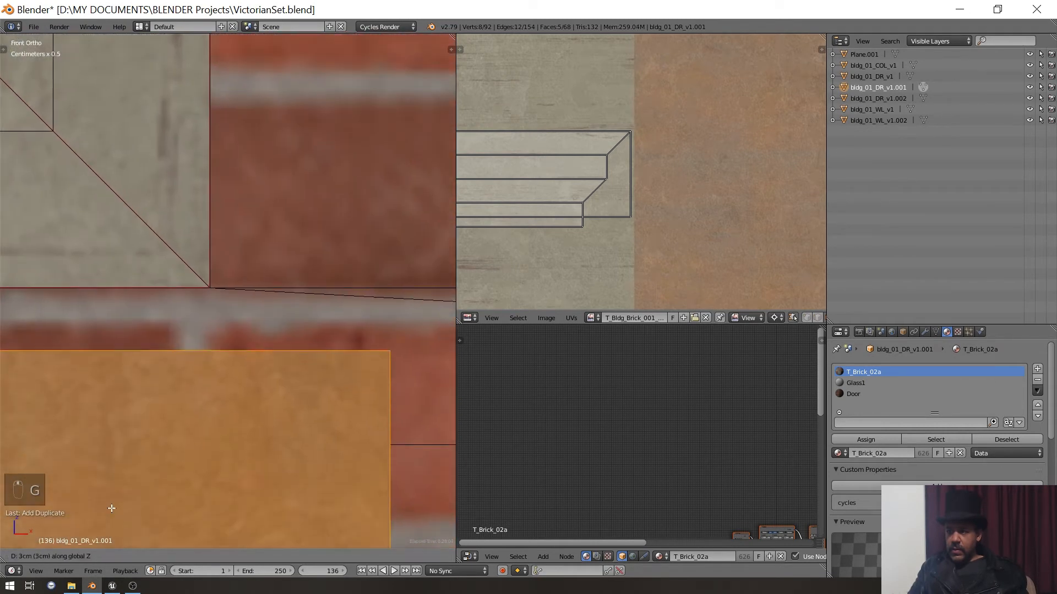
click(117, 460)
scroll(118, 467, down, 8)
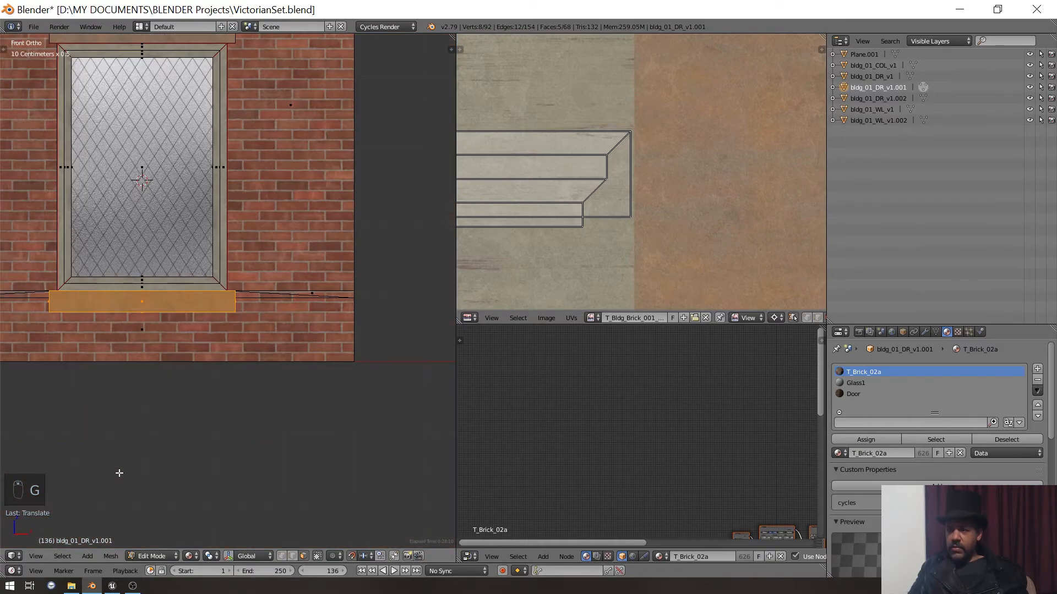
- Select the three narrow ledge faces of the brick wall beside the sill and rotate their UVs 90°
middle_drag(84, 478, 283, 465)
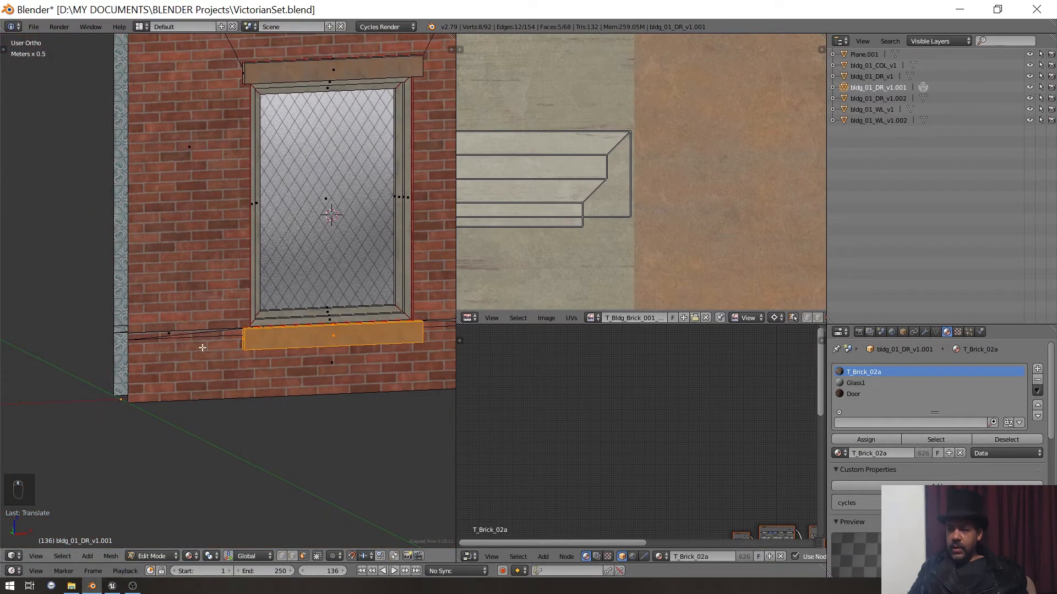
click(160, 334)
shift+click(186, 335)
shift+middle_drag(278, 337, 104, 335)
scroll(234, 330, up, 5)
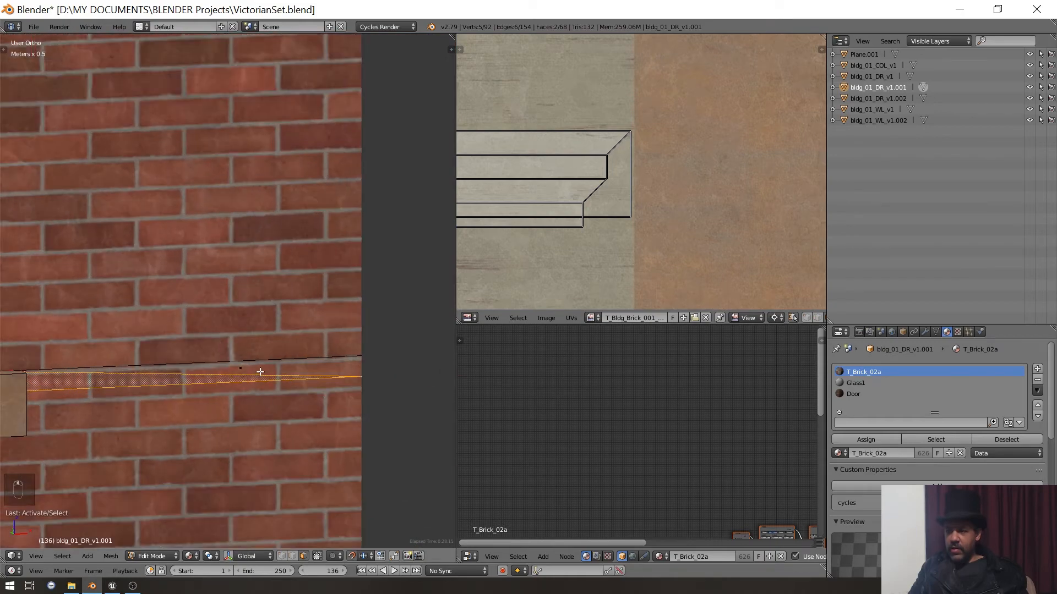
shift+click(260, 373)
scroll(672, 221, down, 6)
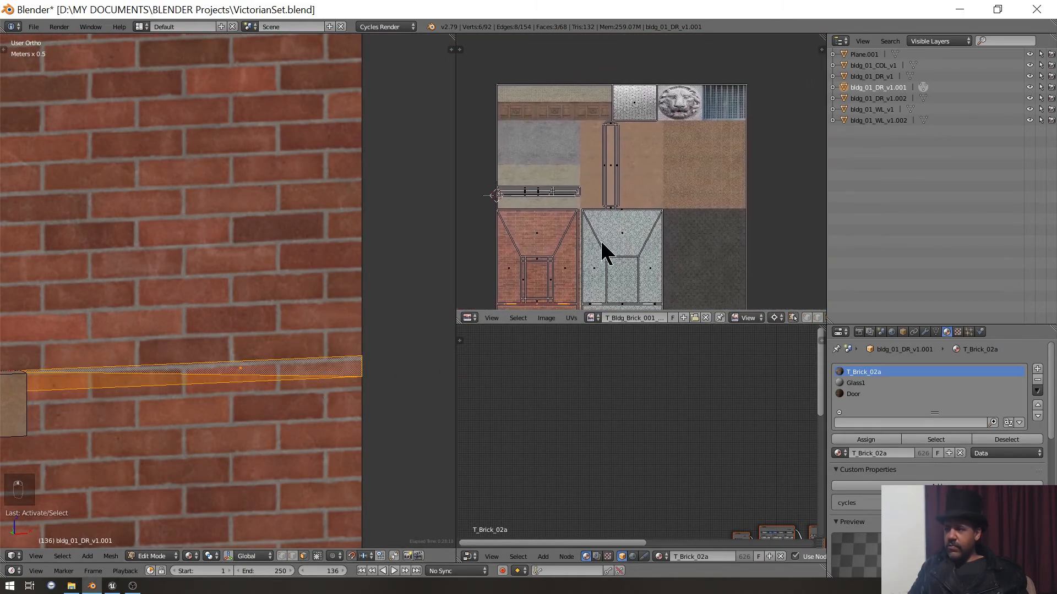
scroll(618, 151, down, 1)
mouse_move(593, 229)
middle_down()
mouse_move(617, 150)
mouse_move(589, 237)
middle_up()
click(570, 211)
text(r90)
key(Return)
- Move the rotated ledge UVs up onto the orange-brown stone texture, just beside the lintel UV island
scroll(589, 236, up, 4)
key(g)
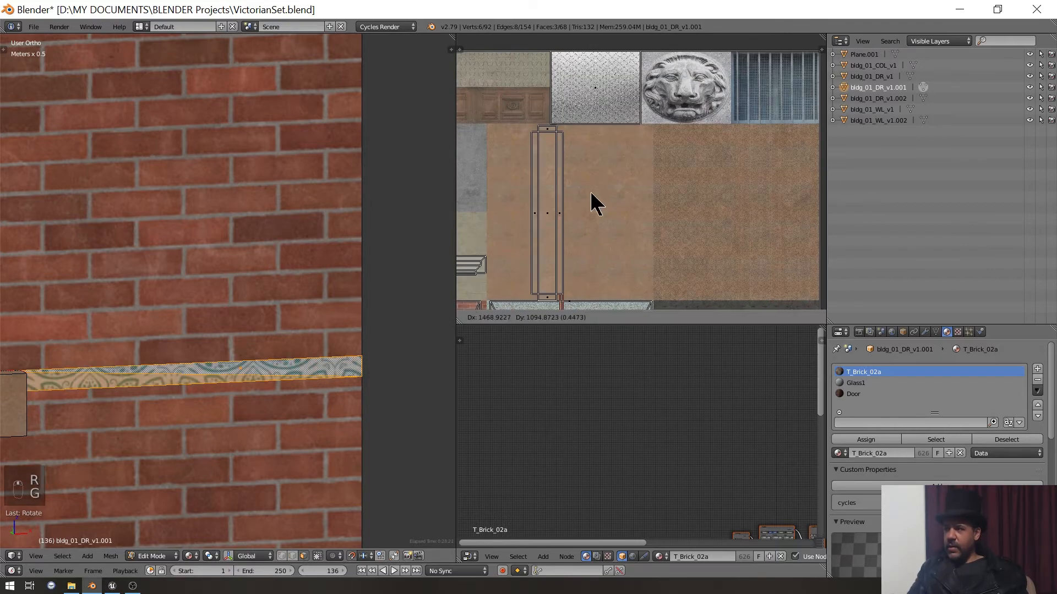
click(562, 167)
middle_drag(563, 164, 575, 61)
key(g)
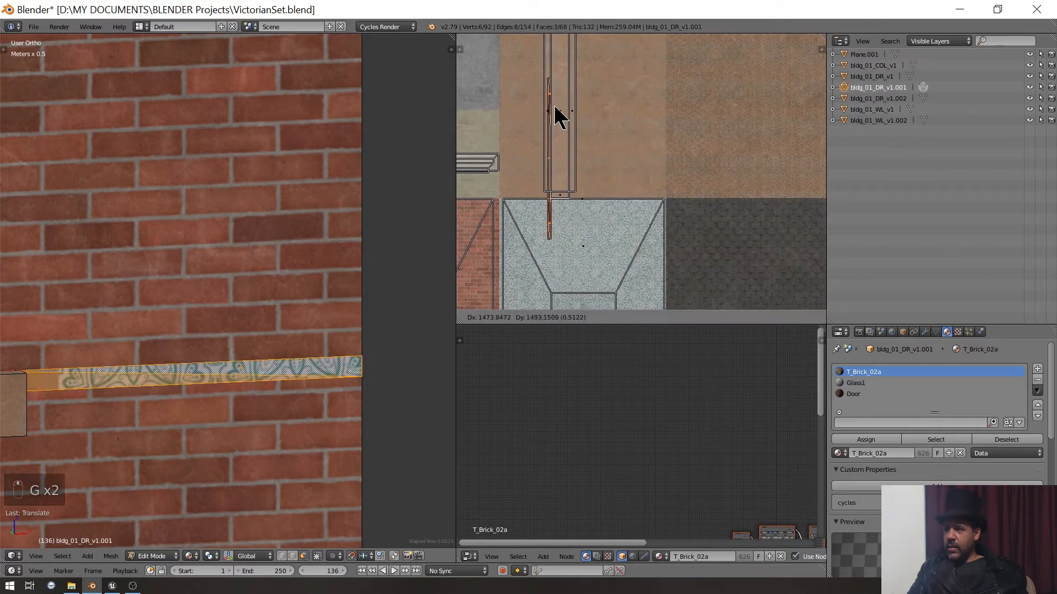
key(y)
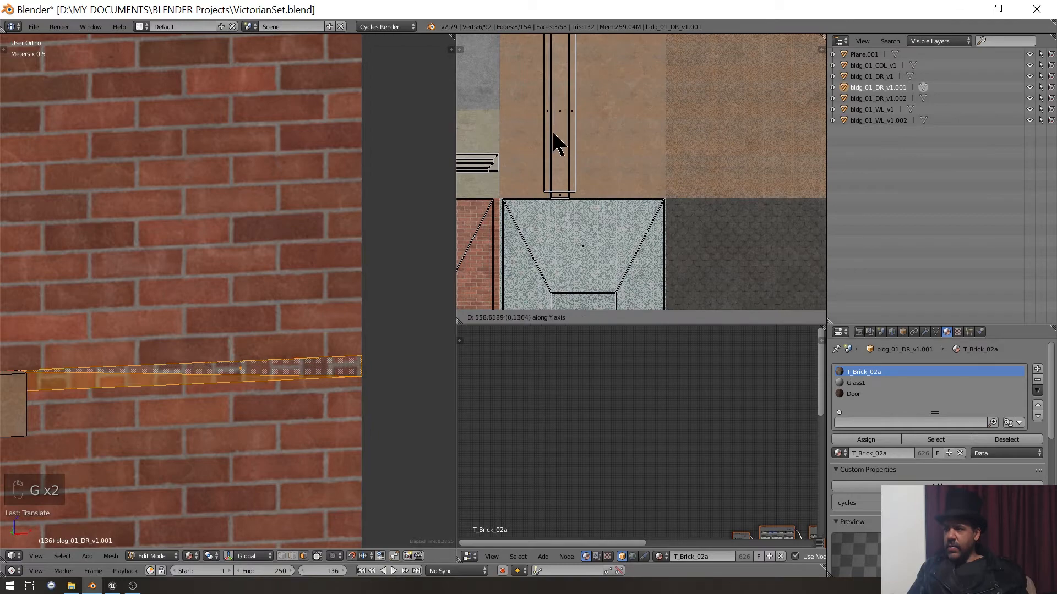
click(552, 131)
key(g)
click(546, 50)
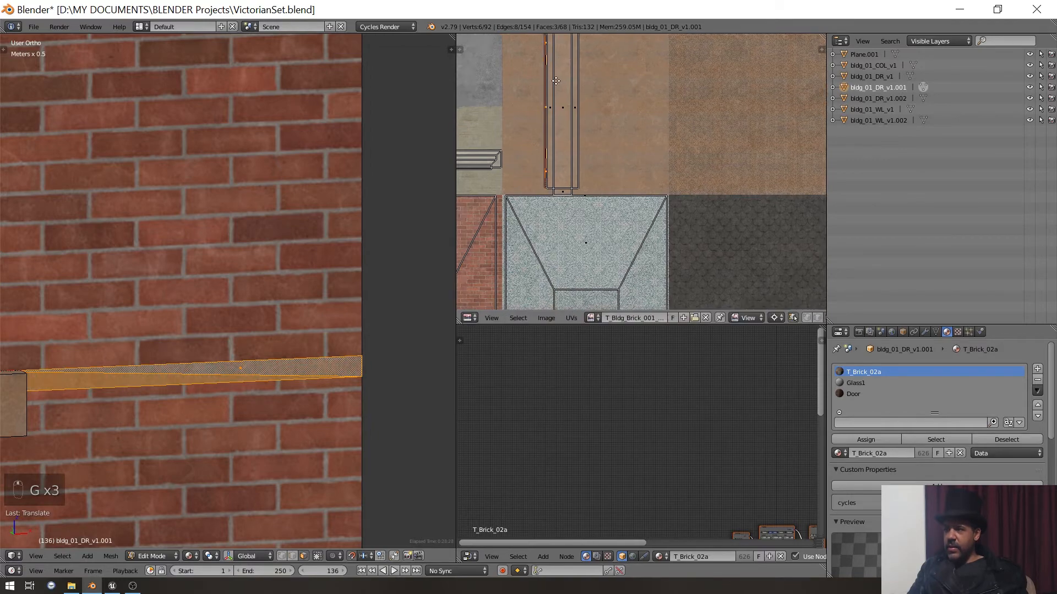
- Shift the ledge UVs clear of the lintel island and rest their lower end on the stone texture's bottom edge
scroll(584, 261, up, 5)
middle_drag(573, 181, 683, 58)
scroll(655, 72, up, 2)
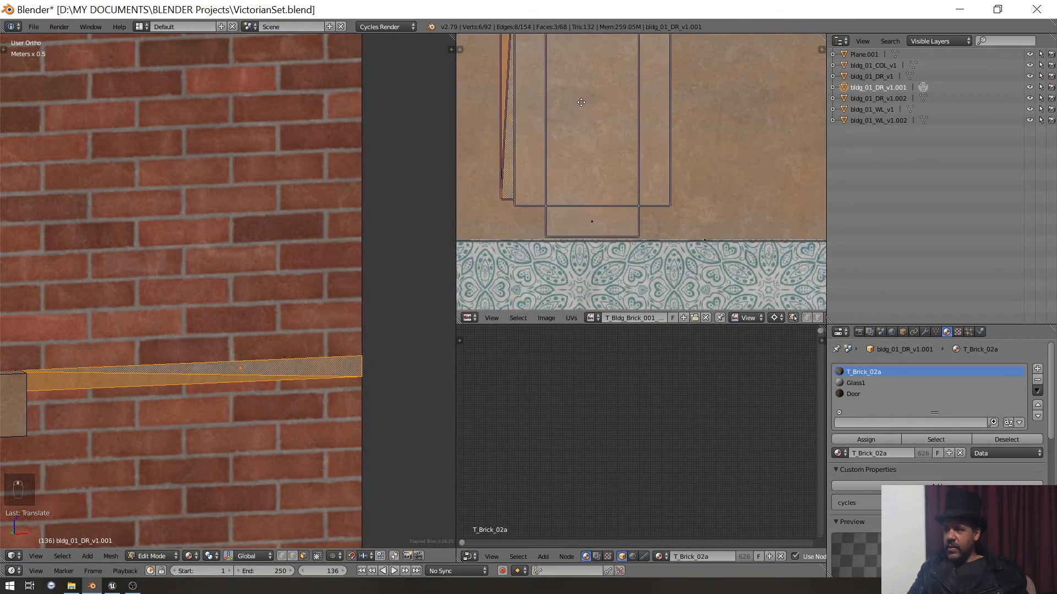
middle_drag(578, 100, 705, 78)
key(g)
click(614, 156)
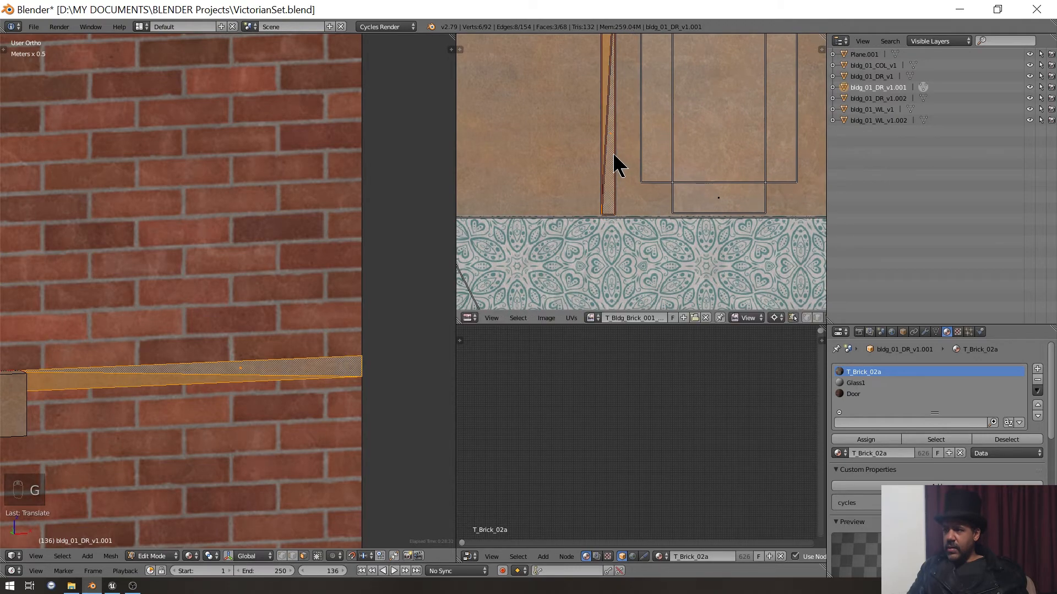
- Scale the ledge UVs up from the 2D cursor until they span the full height of the orange-brown stone texture
scroll(662, 177, down, 8)
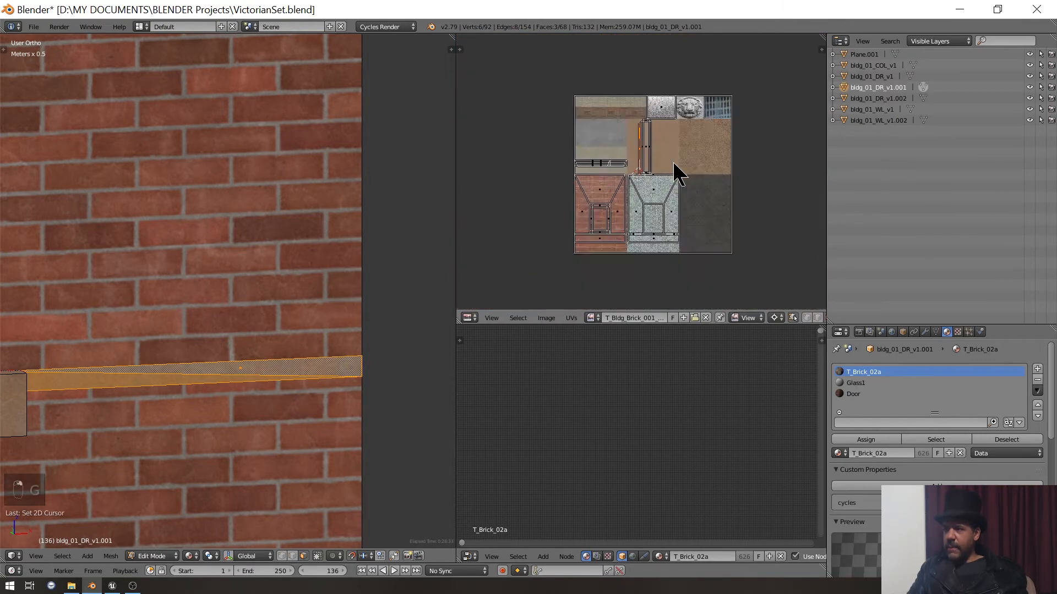
scroll(647, 242, up, 5)
middle_drag(647, 244, 653, 215)
scroll(587, 263, up, 6)
middle_drag(588, 264, 703, 94)
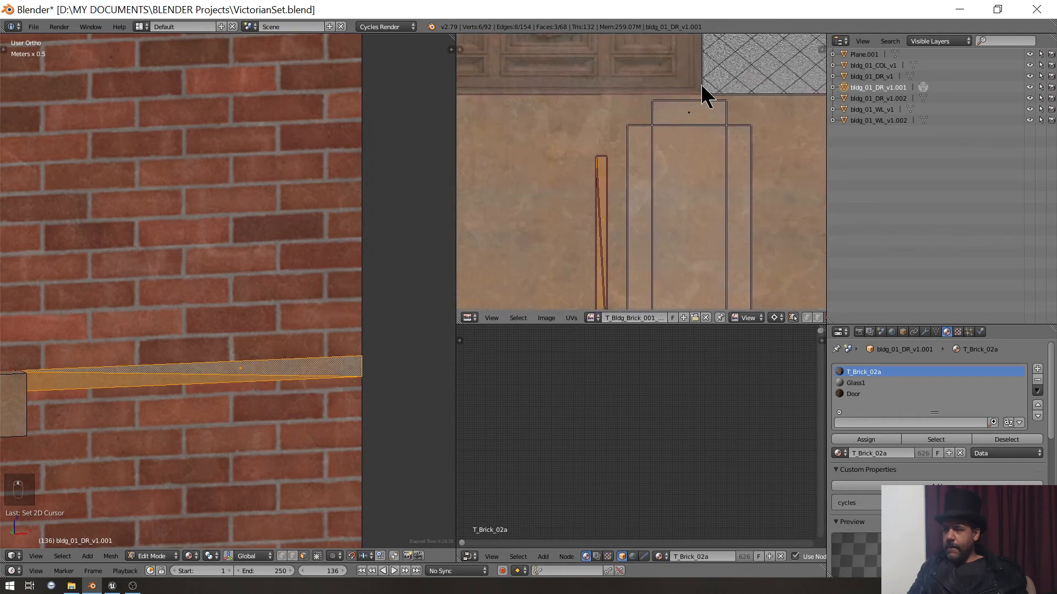
key(s)
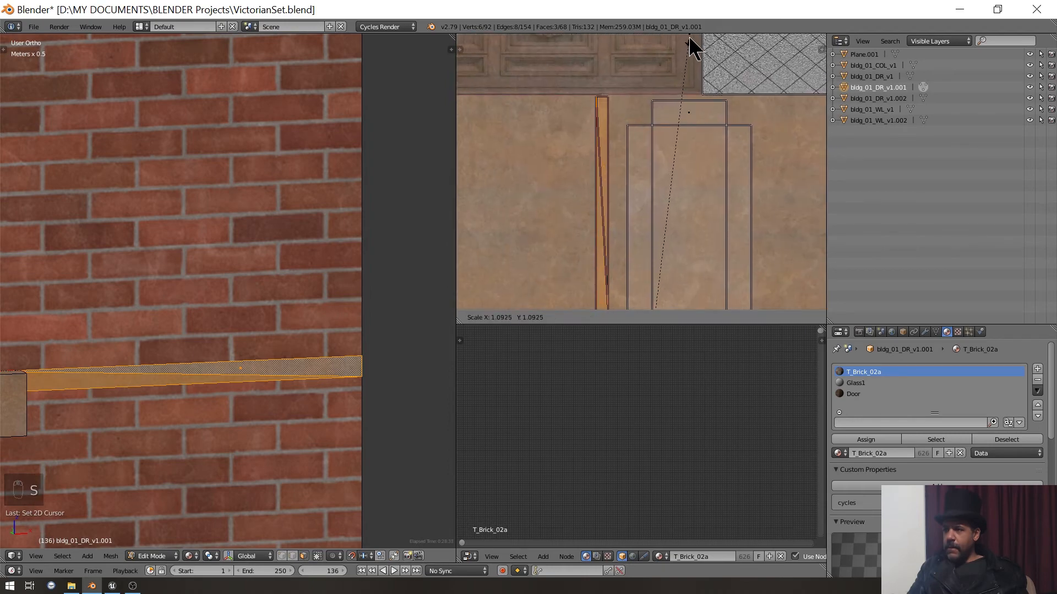
click(633, 71)
scroll(182, 300, down, 5)
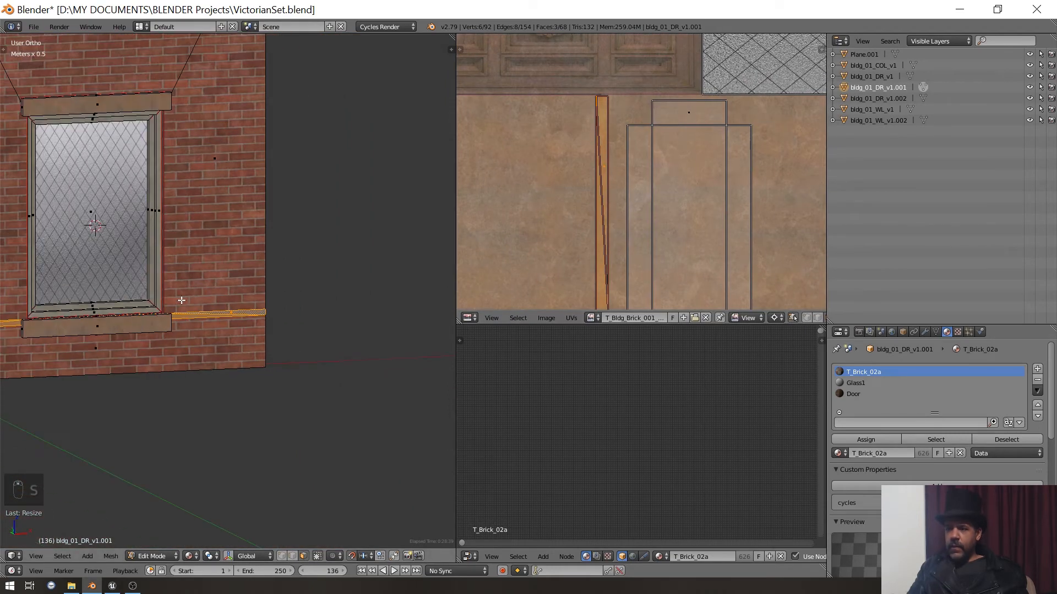
right_click(192, 335)
middle_drag(126, 360, 228, 374)
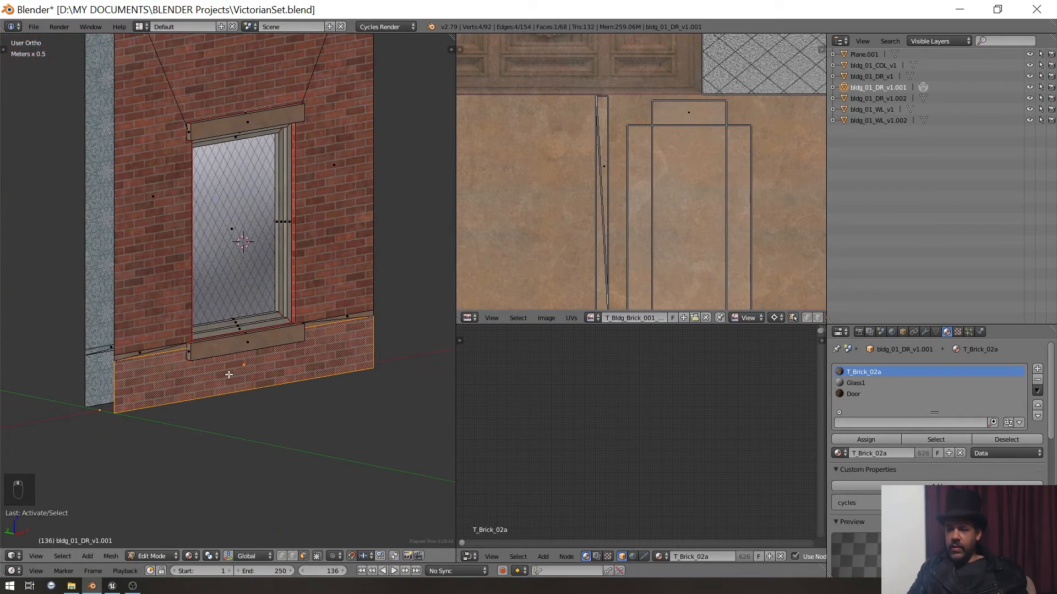
key(g)
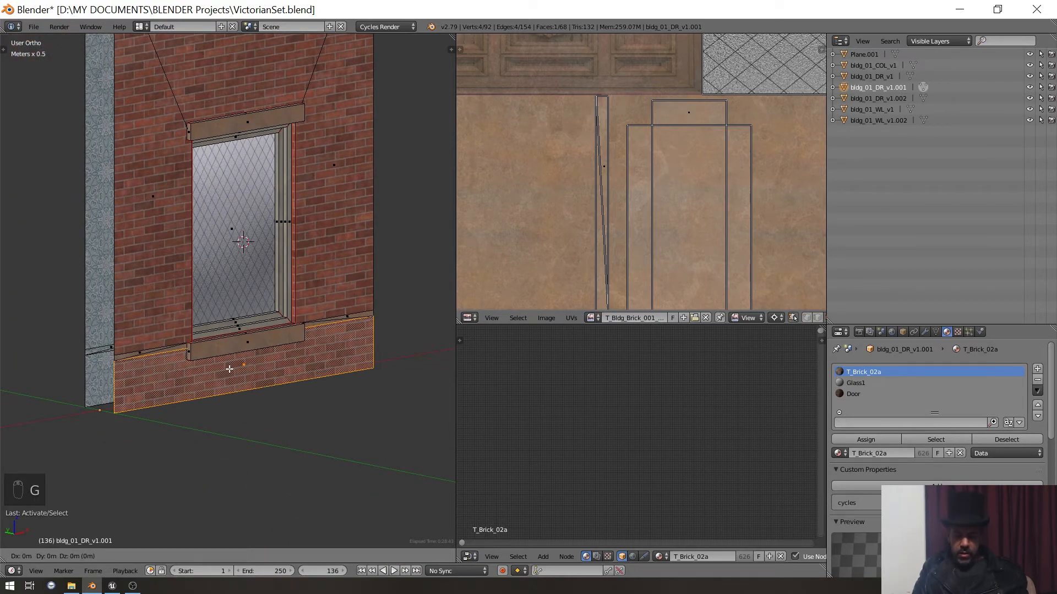
key(y)
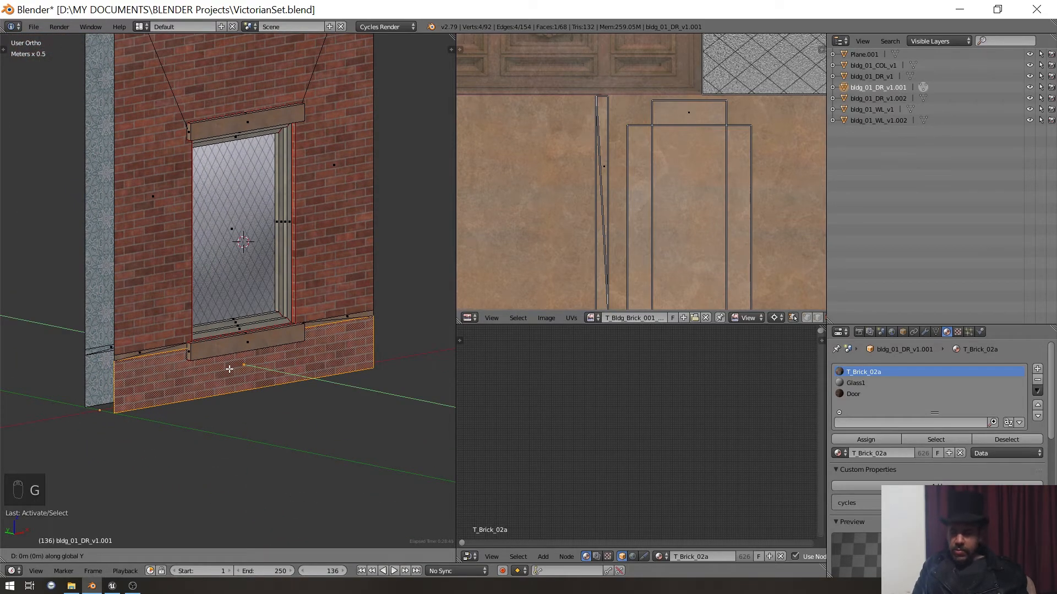
key(Escape)
key(a)
- Move the front face of the stone window sill outward along Y by about 2.3 cm
middle_drag(229, 369, 257, 267)
scroll(257, 267, up, 5)
scroll(253, 312, up, 2)
middle_drag(212, 297, 291, 351)
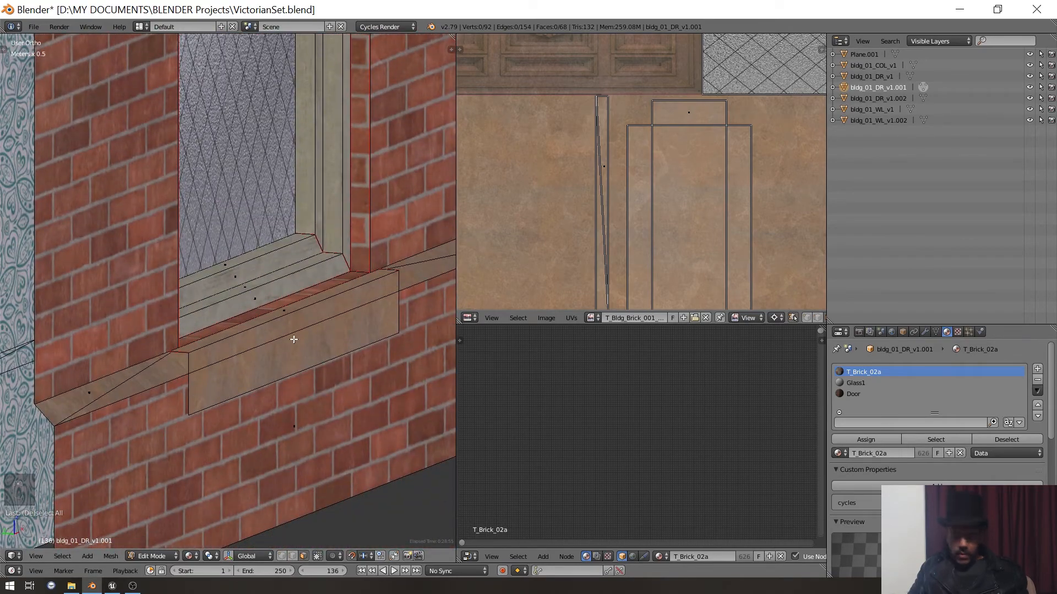
key(l)
scroll(288, 400, up, 2)
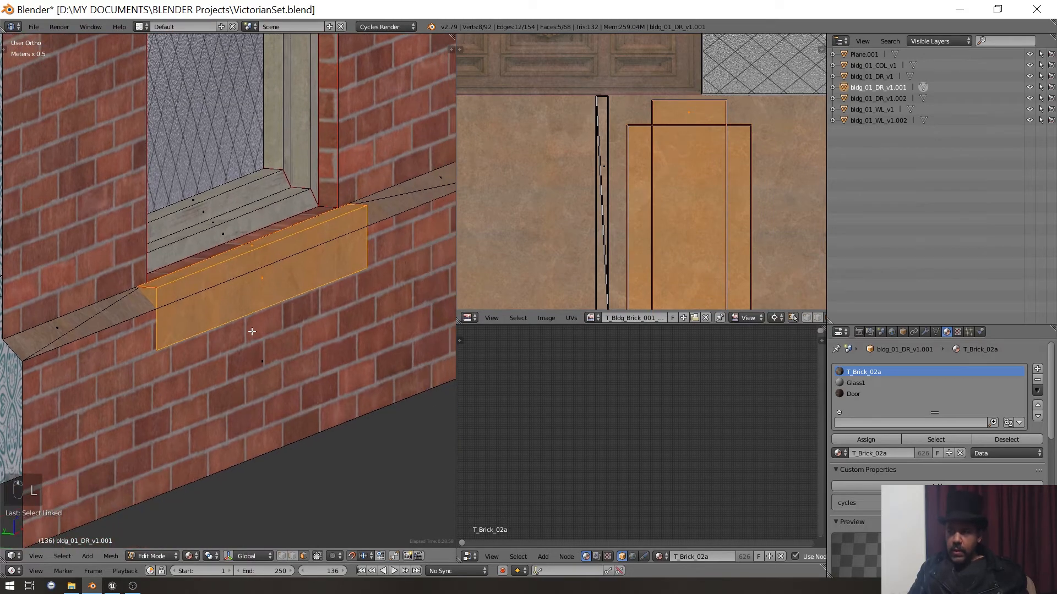
right_click(238, 298)
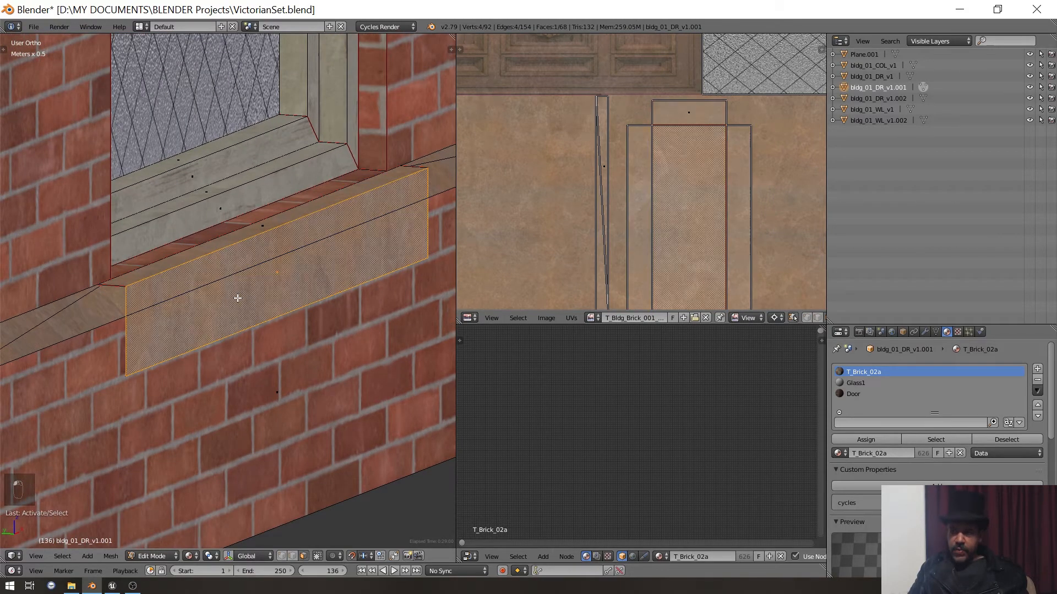
key(g)
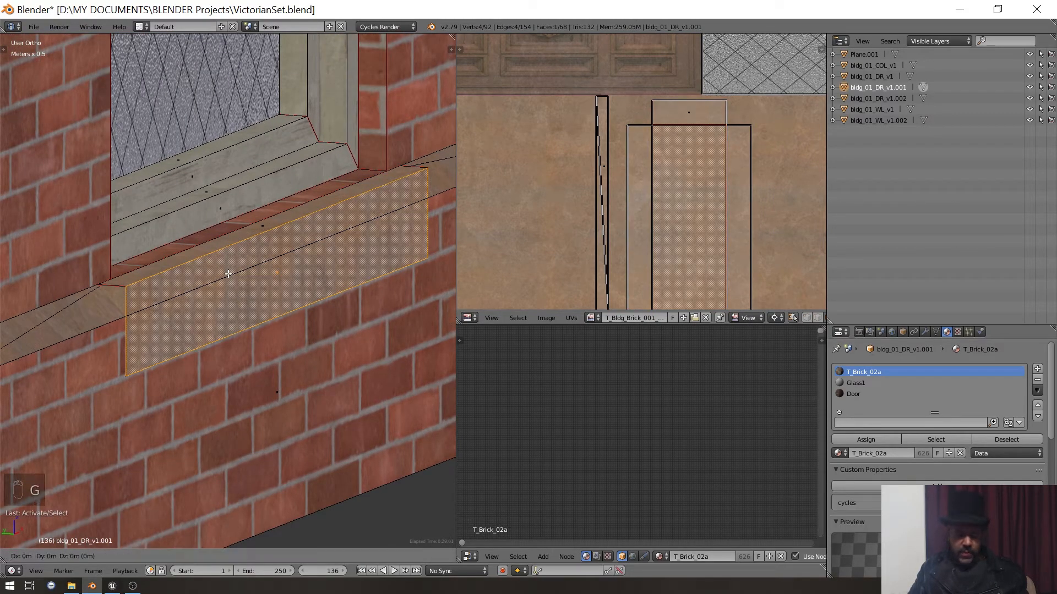
key(y)
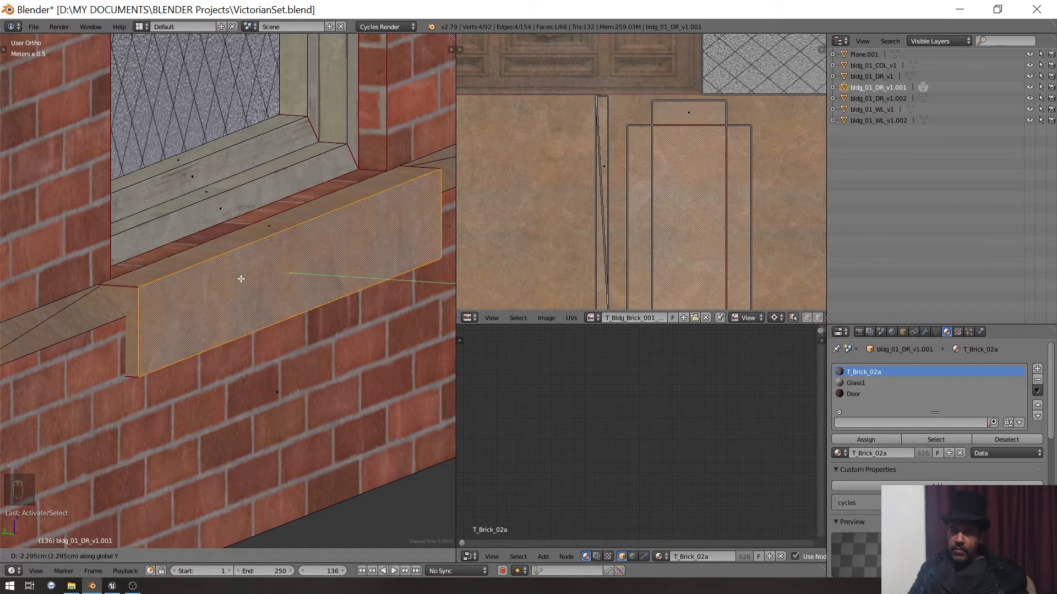
click(241, 279)
scroll(246, 279, down, 4)
middle_drag(251, 279, 392, 289)
key(a)
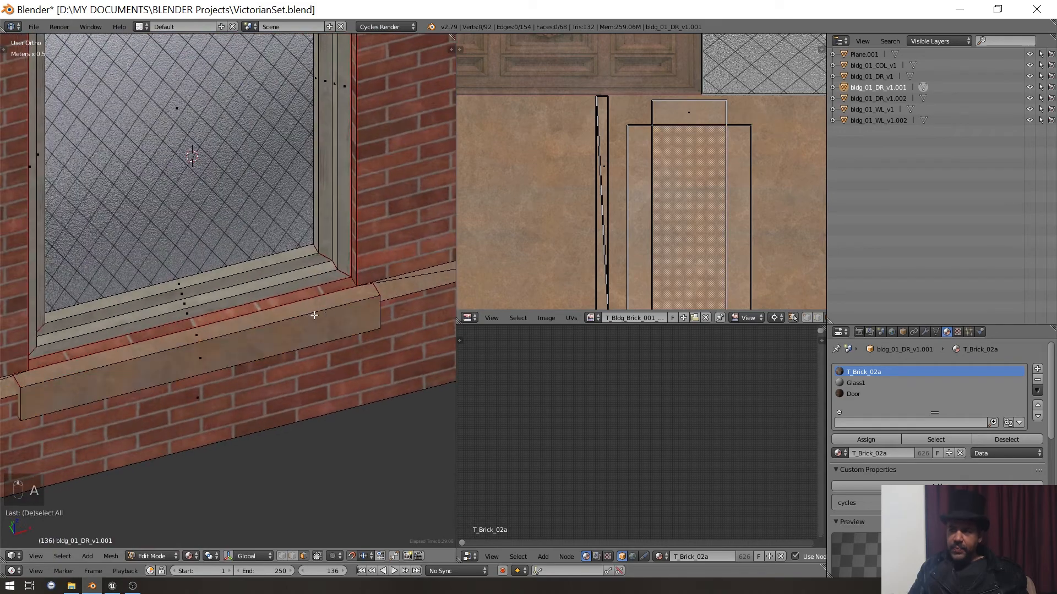
- Select the upper and lower brick reveal faces of the window opening and rotate their UVs 90°
right_click(219, 316)
mouse_move(257, 332)
middle_down()
mouse_move(258, 277)
mouse_move(258, 393)
mouse_move(267, 314)
middle_up()
middle_drag(280, 408, 275, 346)
shift+right_click(210, 184)
scroll(625, 103, down, 6)
scroll(625, 105, down, 6)
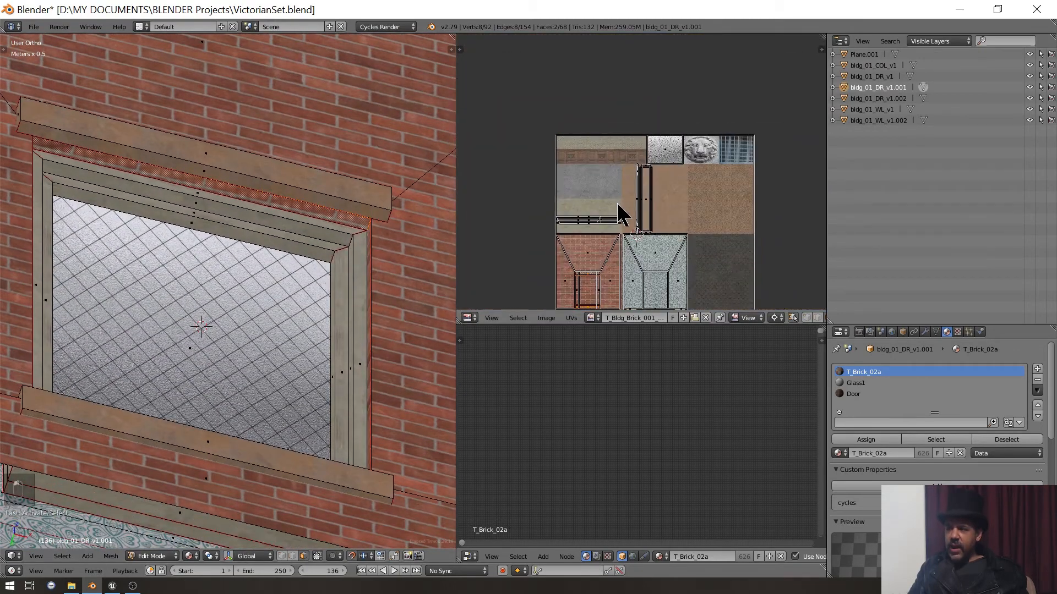
scroll(621, 212, up, 6)
scroll(578, 251, up, 2)
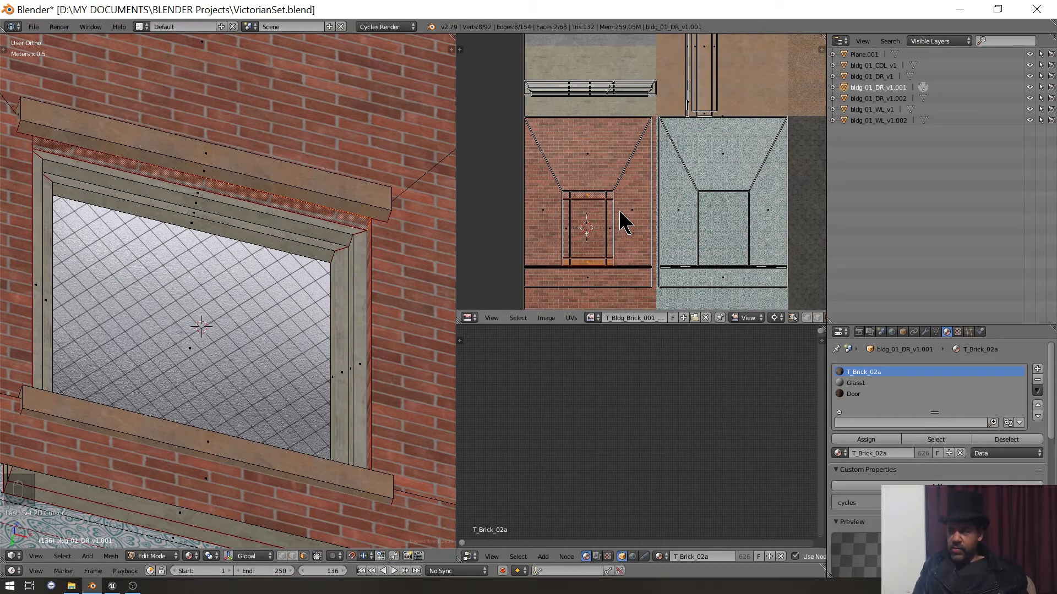
text(r90)
key(Return)
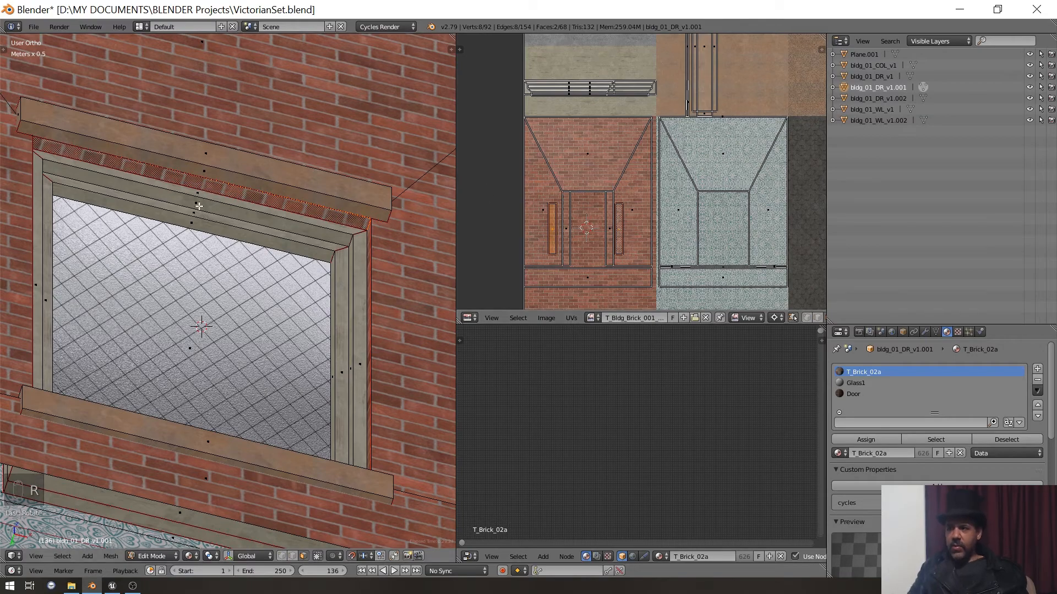
middle_drag(198, 206, 155, 98)
scroll(226, 122, up, 1)
key(a)
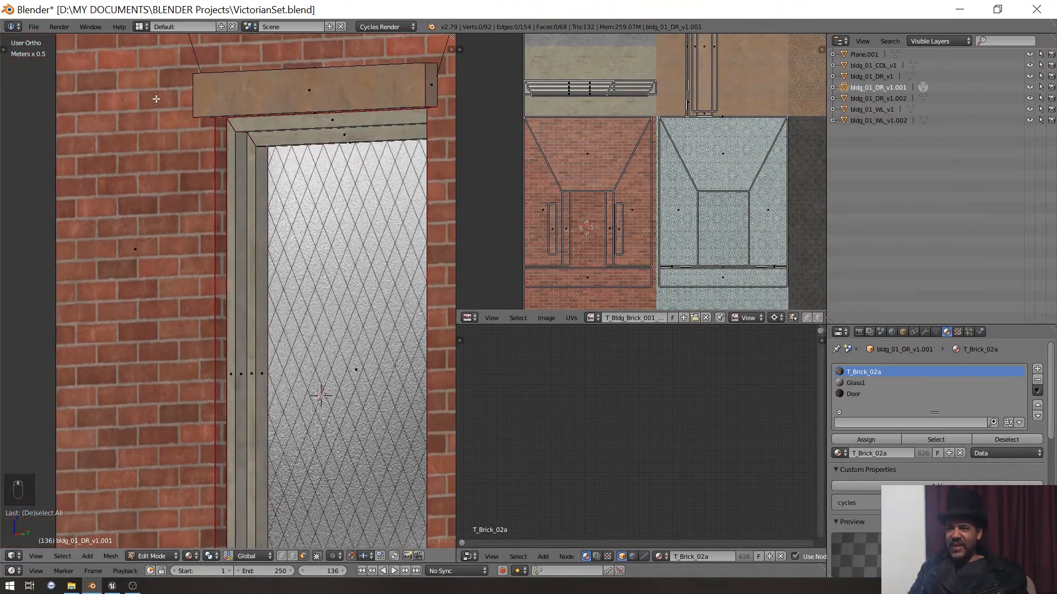
- Examine the brick reveals at both sides of the window, and the wallpapered interior with its ledge strip below the window
scroll(156, 98, up, 4)
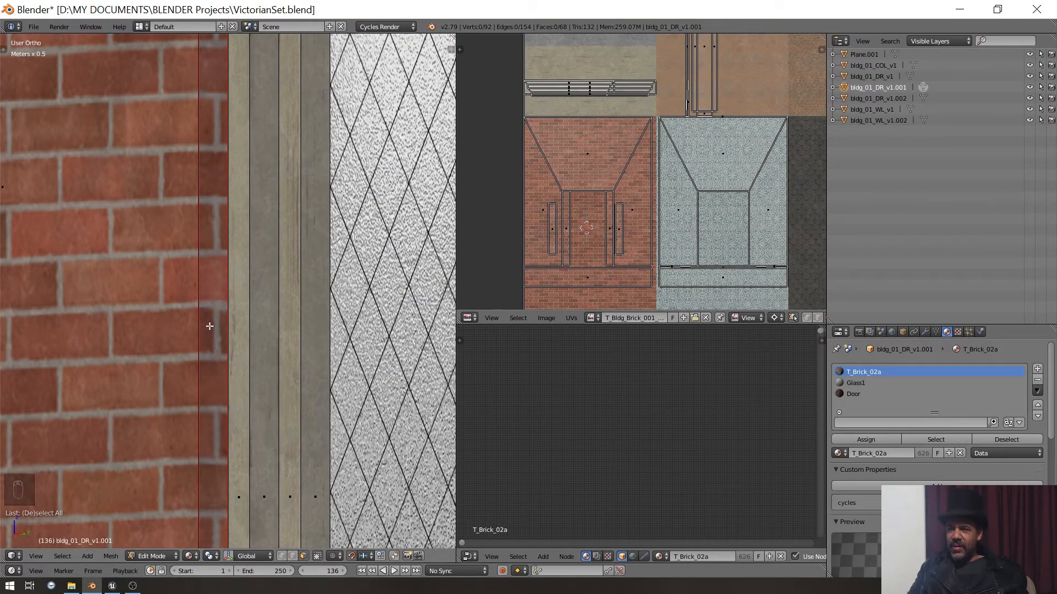
scroll(215, 327, down, 4)
middle_drag(215, 327, 361, 332)
scroll(358, 331, up, 4)
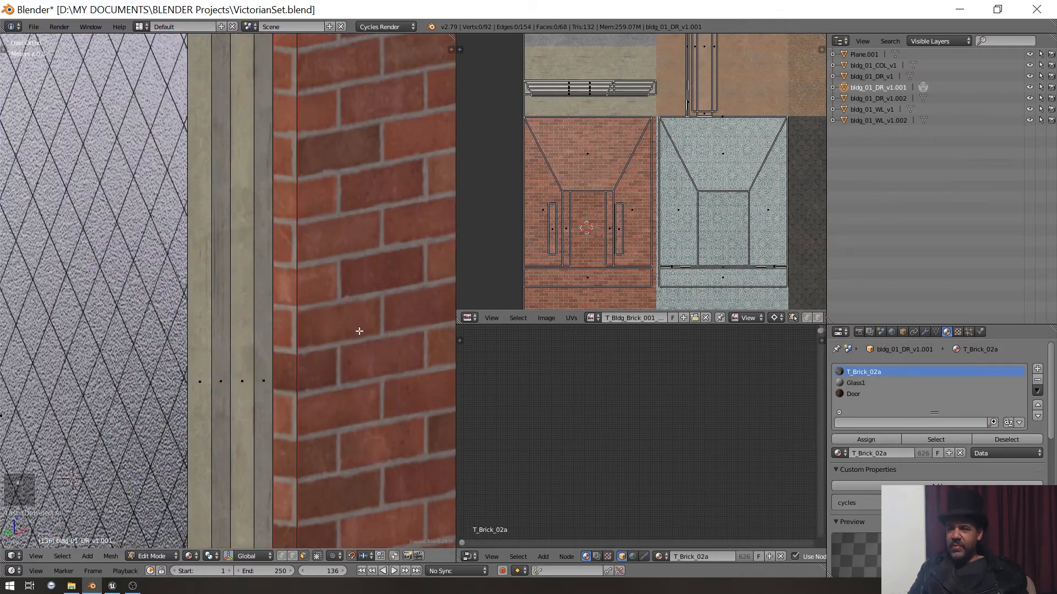
middle_drag(295, 263, 439, 302)
scroll(210, 216, down, 4)
scroll(213, 210, down, 3)
scroll(182, 309, down, 4)
middle_drag(289, 317, 322, 278)
scroll(331, 329, up, 1)
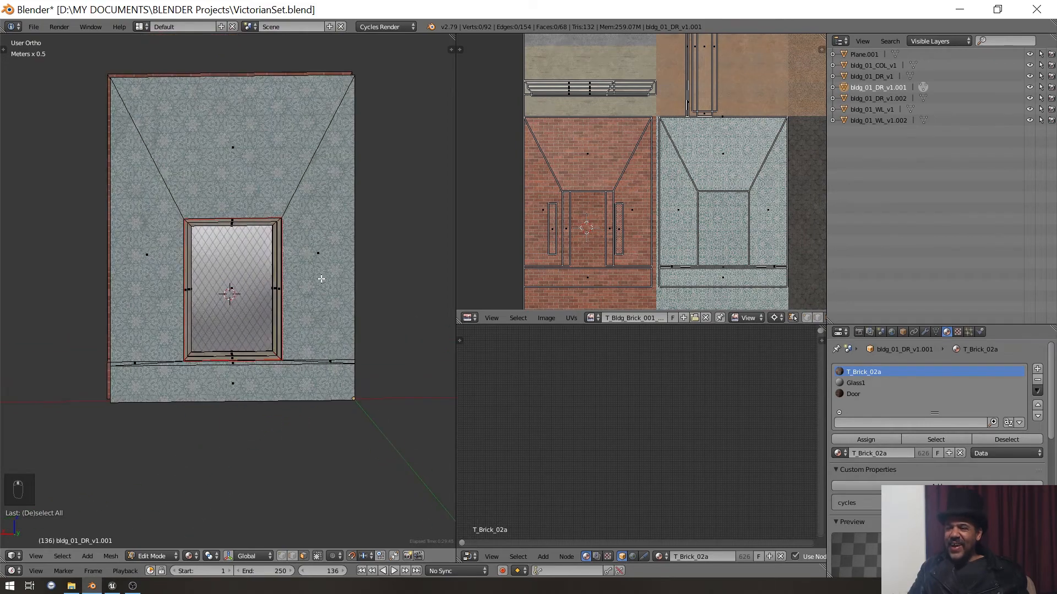
shift+middle_drag(268, 343, 269, 329)
scroll(269, 329, up, 3)
shift+middle_drag(190, 379, 229, 510)
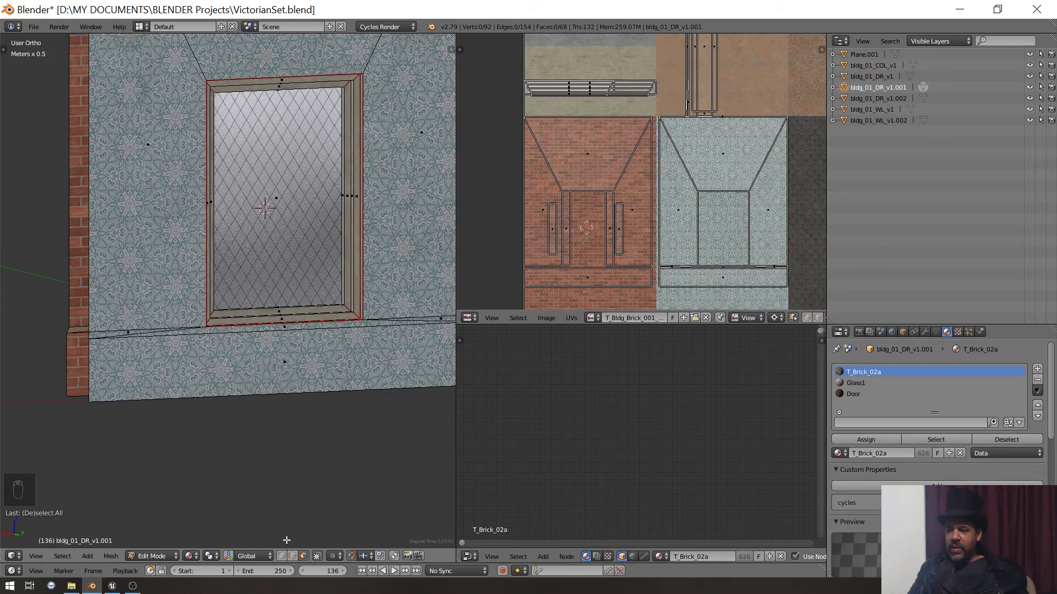
middle_drag(287, 540, 196, 333)
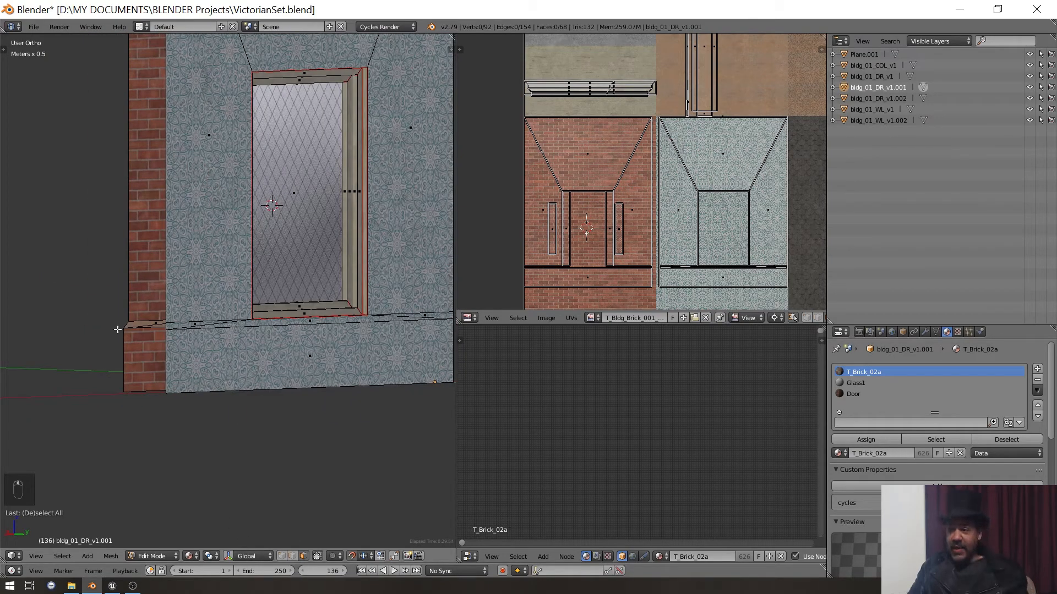
middle_drag(326, 348, 263, 400)
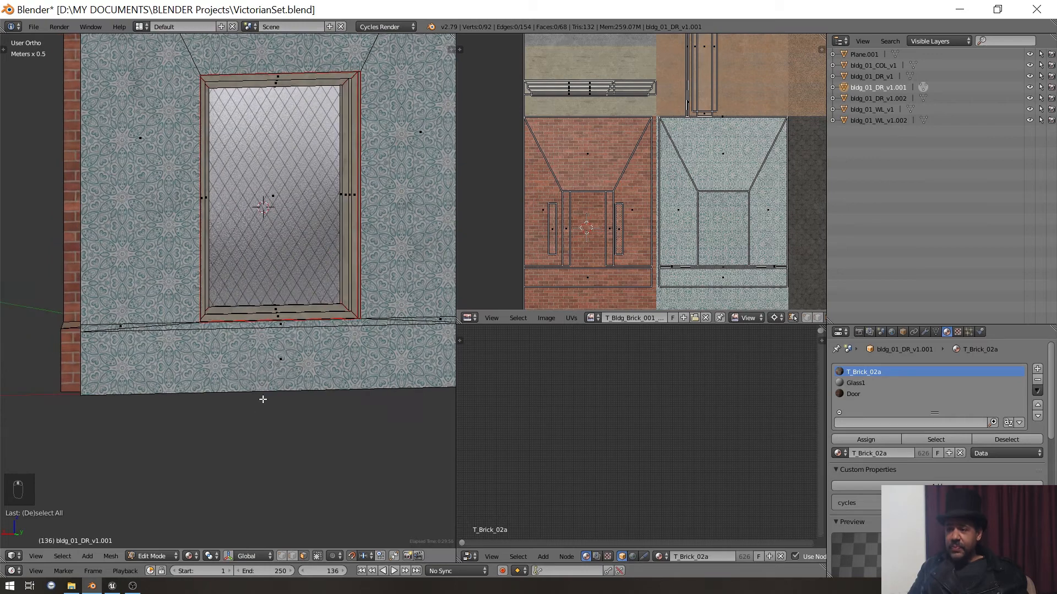
- In edge selection mode, move the lower edge of the interior wall's thin ledge strip down onto the wall's bottom edge
click(286, 556)
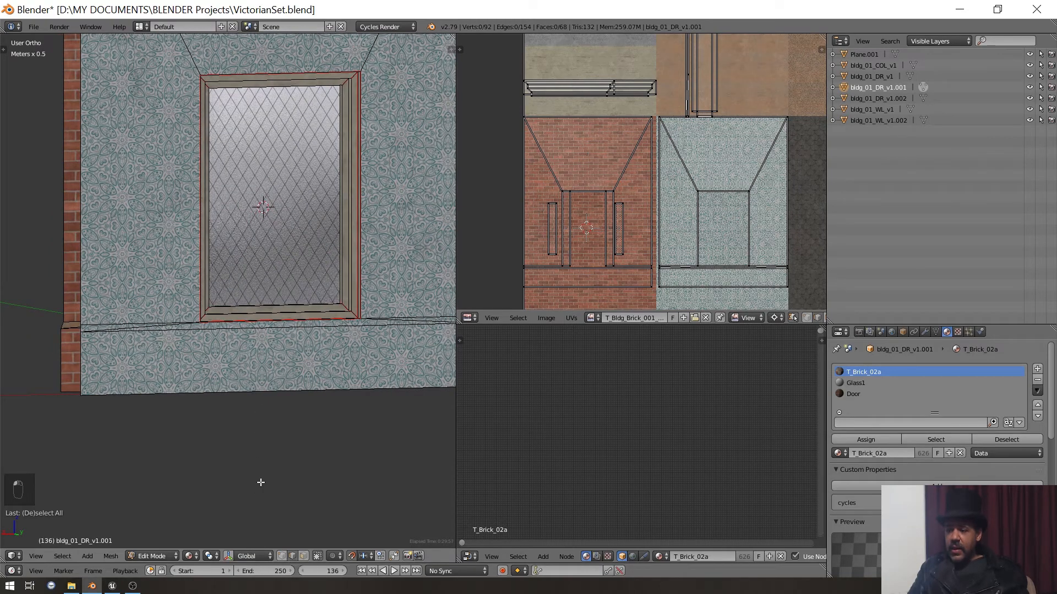
right_click(171, 332)
middle_drag(286, 339, 252, 350)
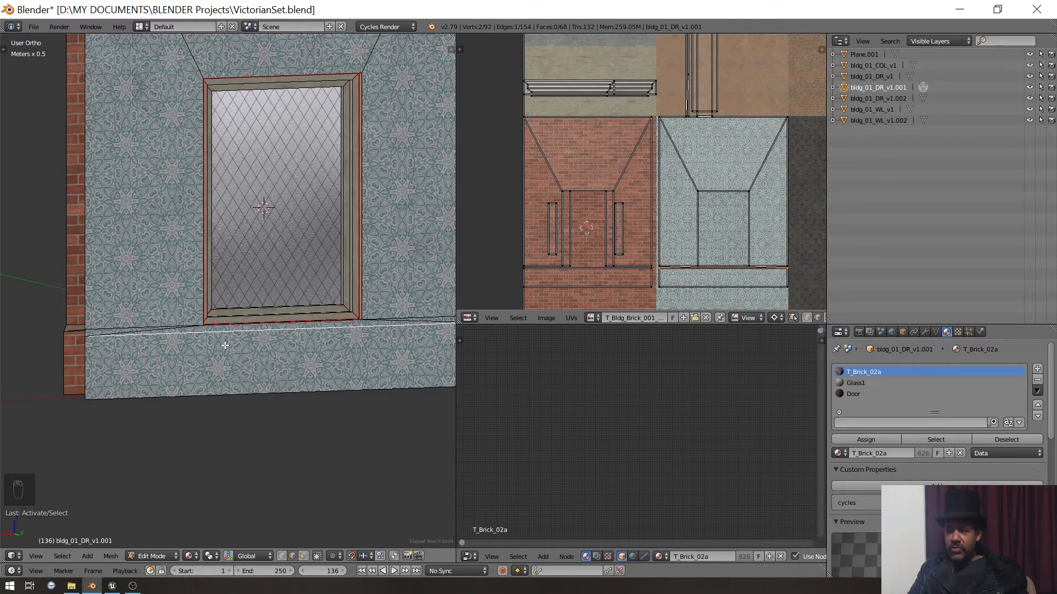
scroll(285, 246, down, 6)
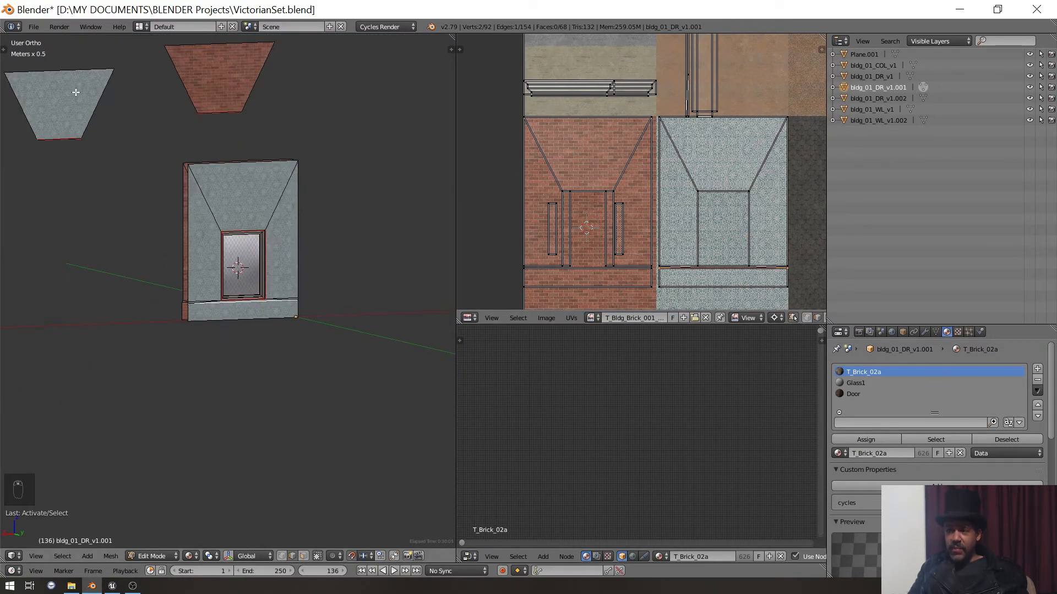
scroll(209, 186, up, 6)
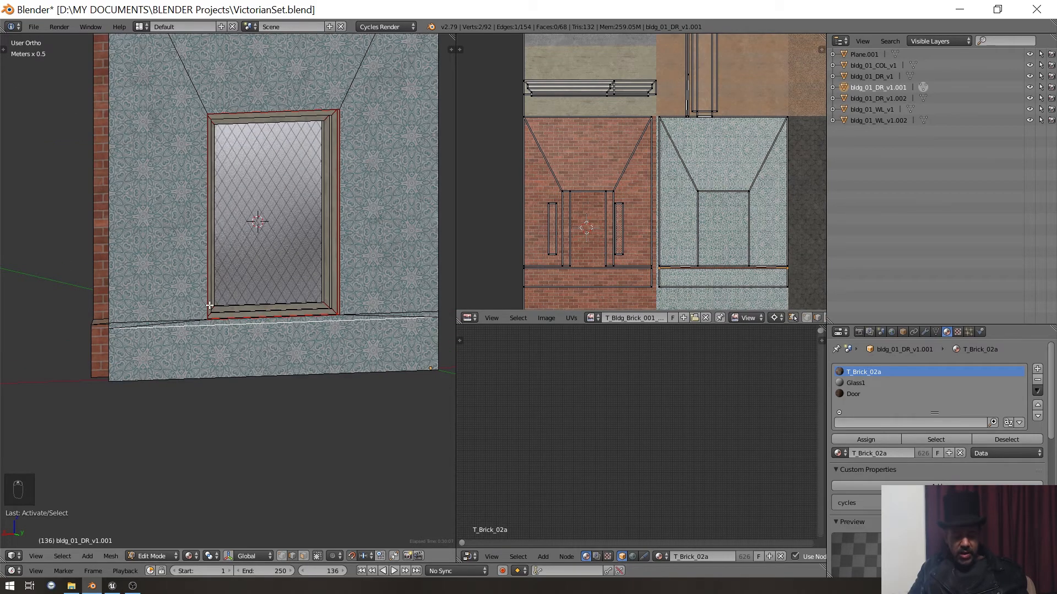
key(g)
click(206, 439)
- Select the whole mesh and merge its overlapping vertices with Remove Doubles
key(a)
key(a)
key(a)
key(w)
click(205, 440)
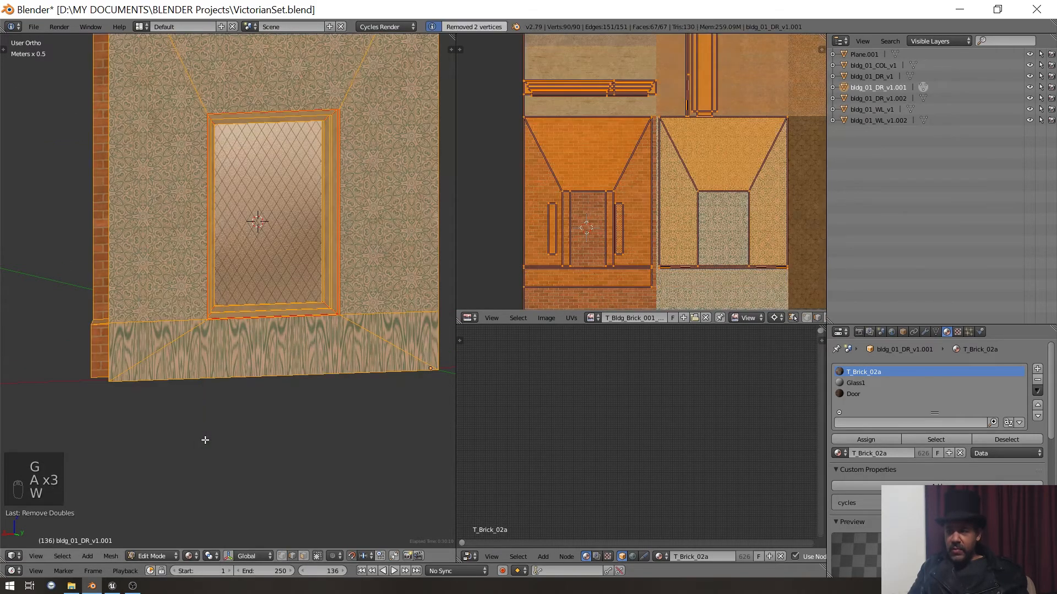
key(a)
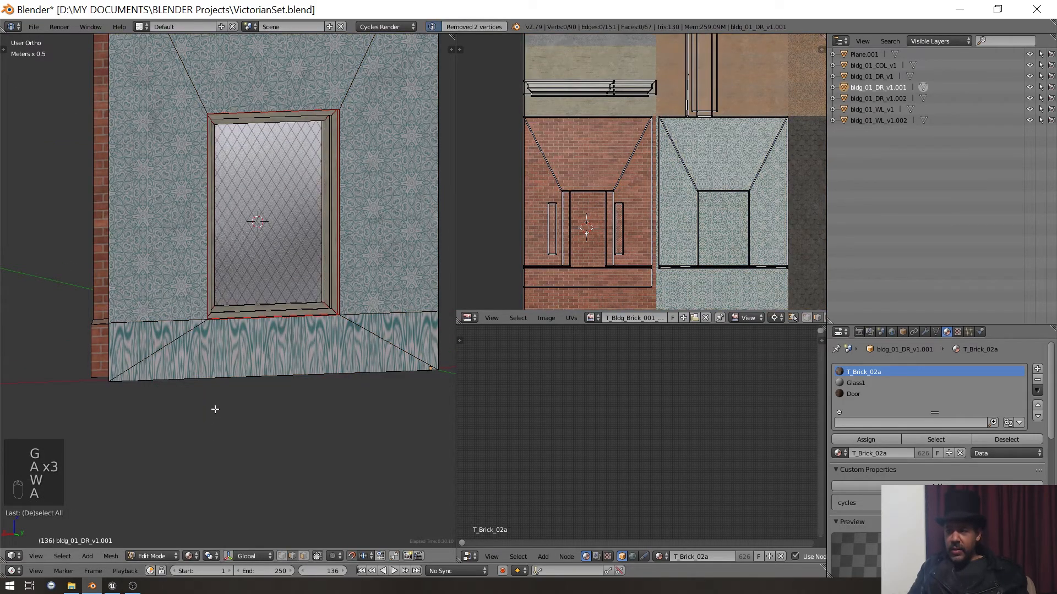
- Select the bottom edge of the wallpapered interior wall
right_click(211, 374)
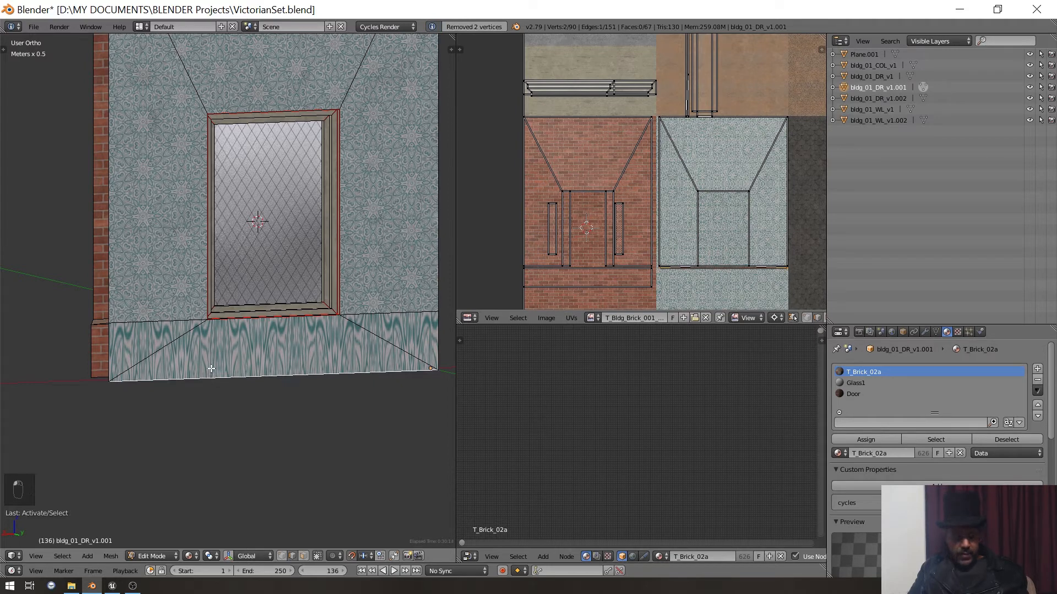
key(g)
key(z)
key(period)
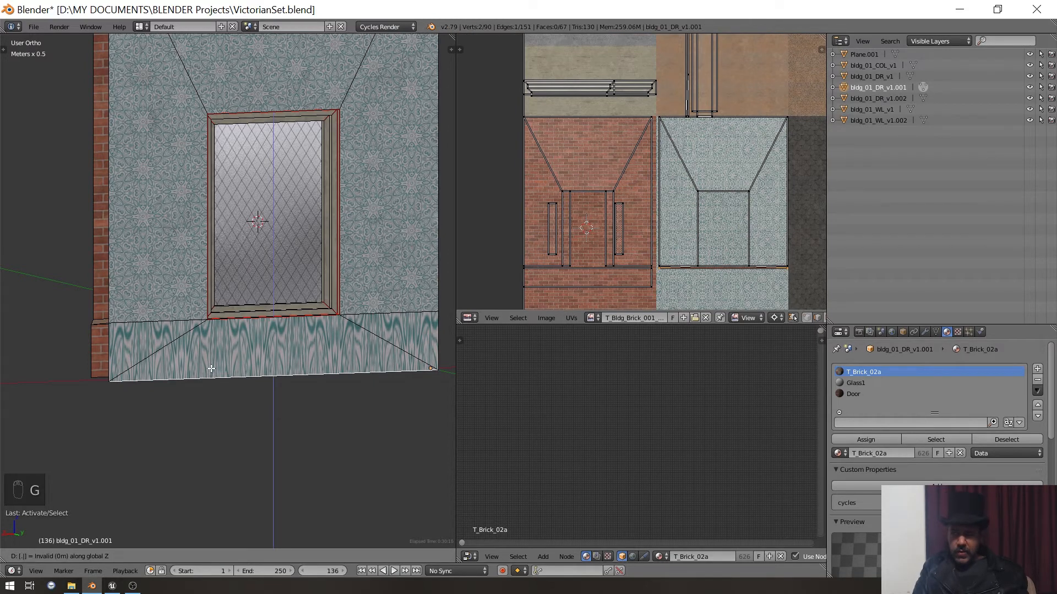
key(5)
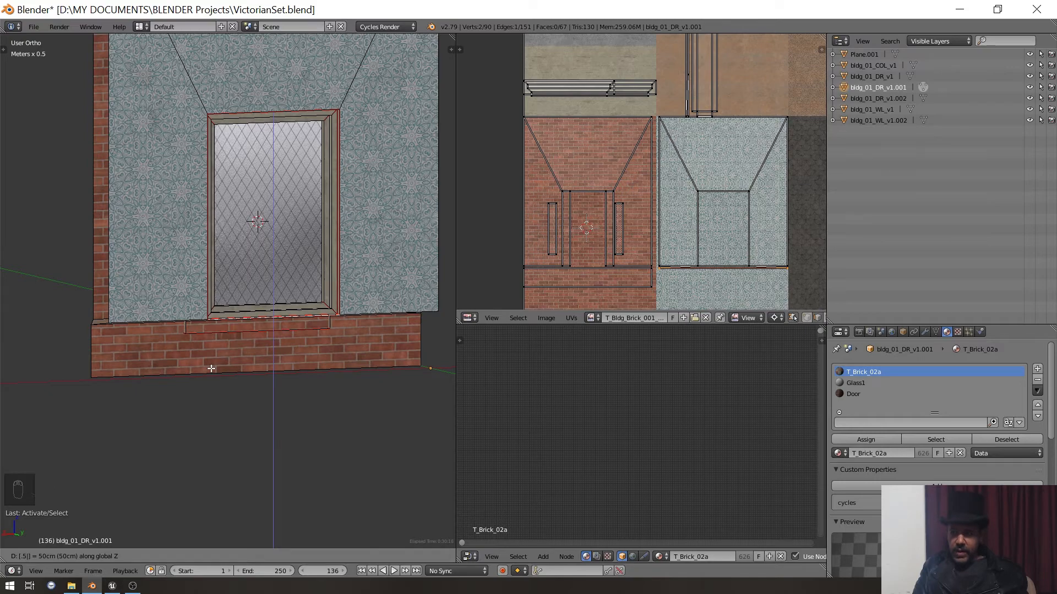
key(Escape)
- Undo the recent edits to the lower interior wall, back to before its edge was slid down and the vertices merged
key(ctrl+z)
key(ctrl+z)
key(ctrl+z)
key(ctrl+z)
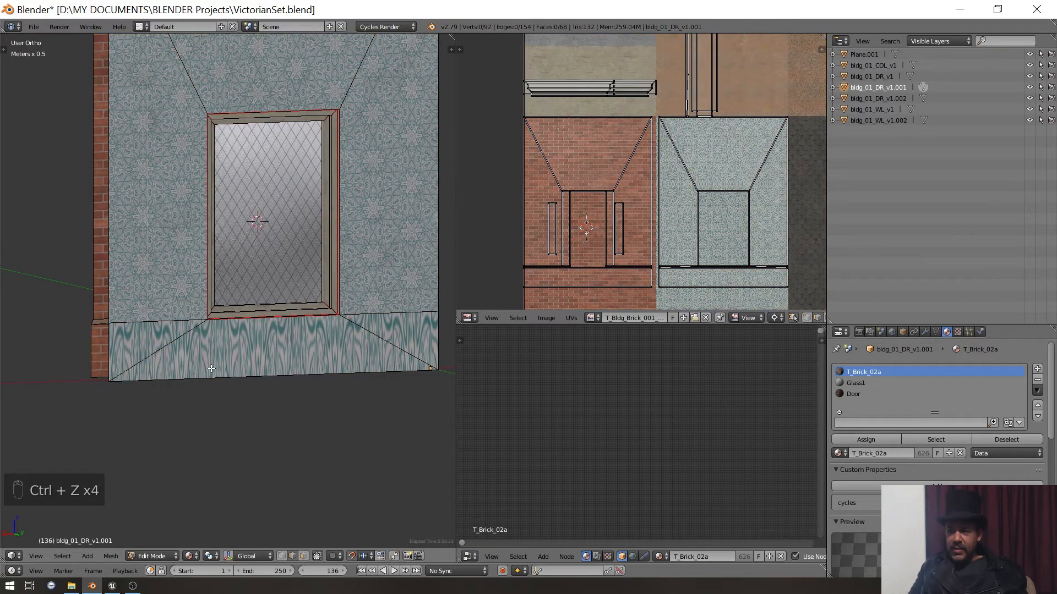
key(ctrl+z)
key(ctrl+z)
key(ctrl+z)
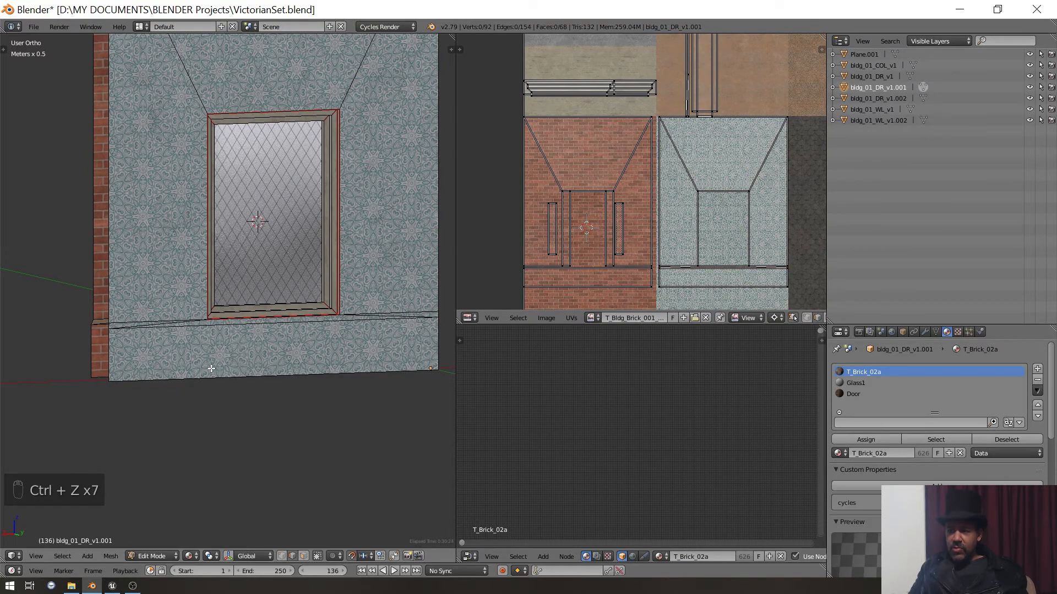
- Slide the lower horizontal edge of the wallpapered wall fully down to the base edge, and remove the mesh's doubled vertices
scroll(151, 347, up, 4)
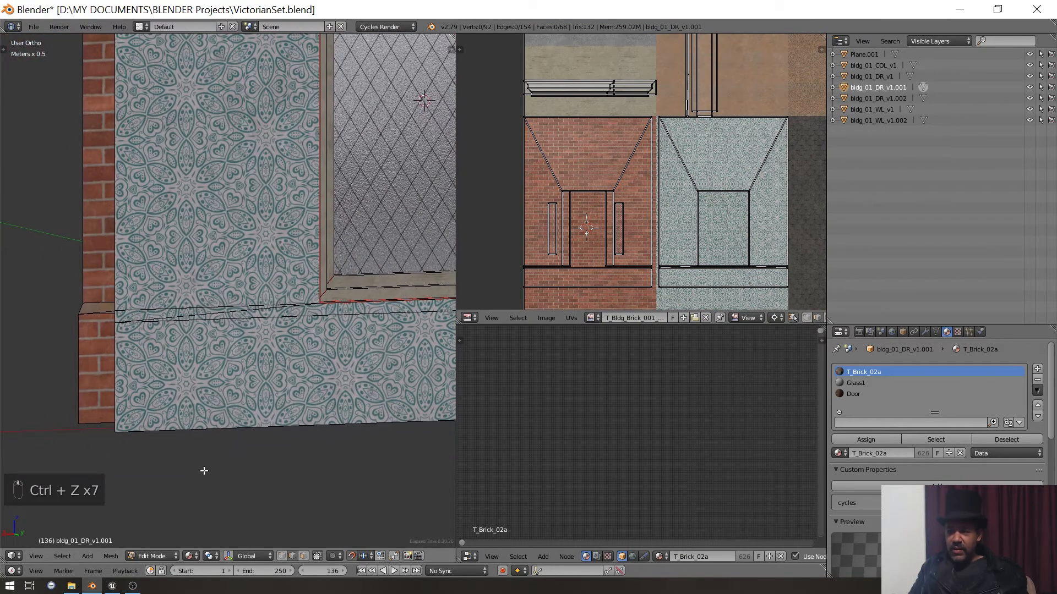
right_click(218, 324)
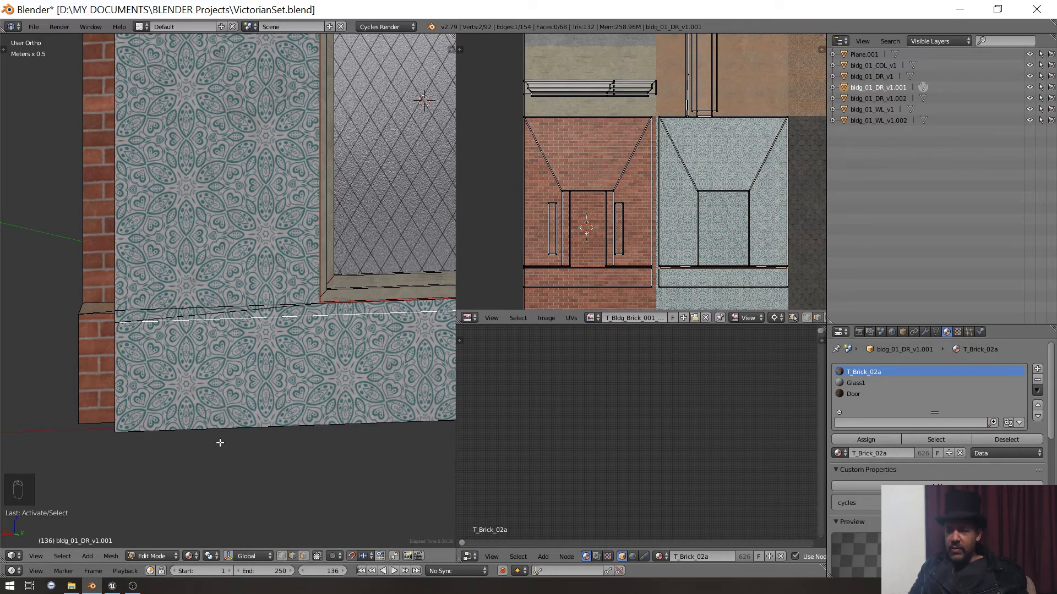
scroll(220, 442, down, 2)
key(g)
key(g)
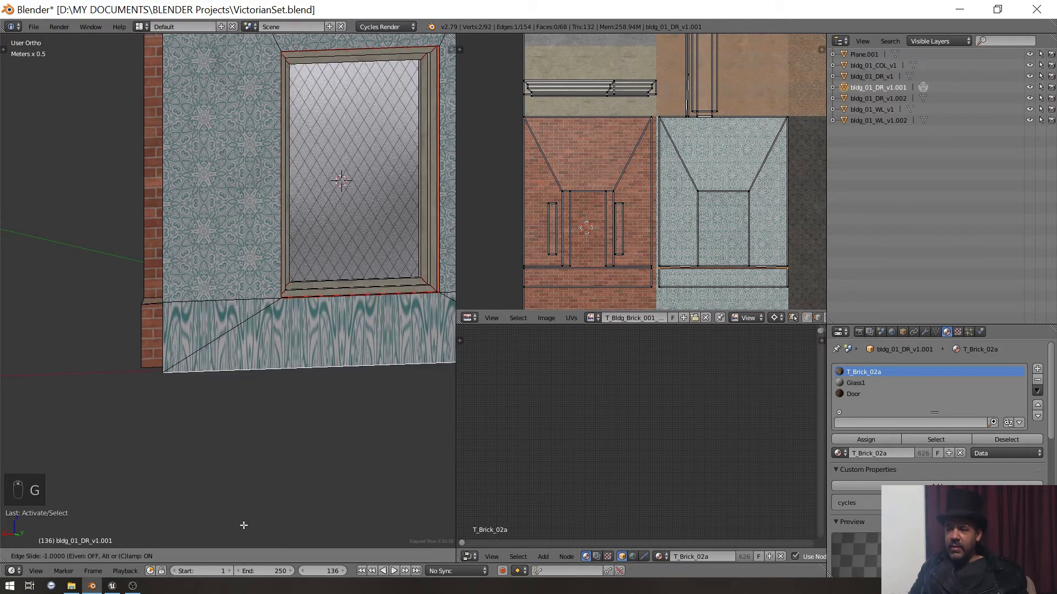
click(244, 535)
key(a)
key(a)
key(a)
key(w)
click(248, 461)
key(a)
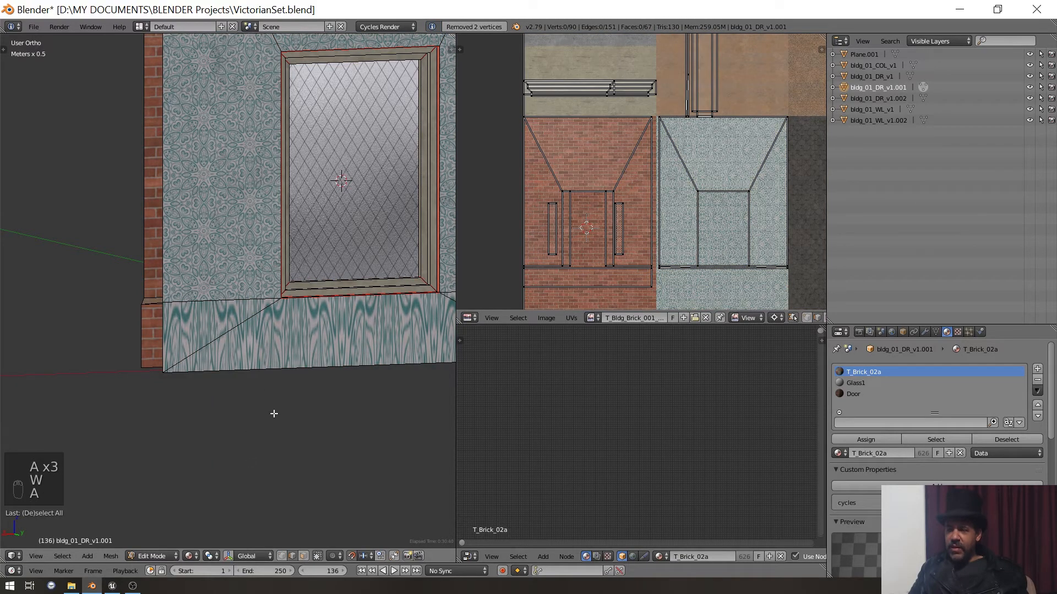
- Select the three faces of the strip below the window on the interior wall and unwrap their UVs
scroll(232, 294, down, 2)
shift+middle_drag(313, 331, 251, 333)
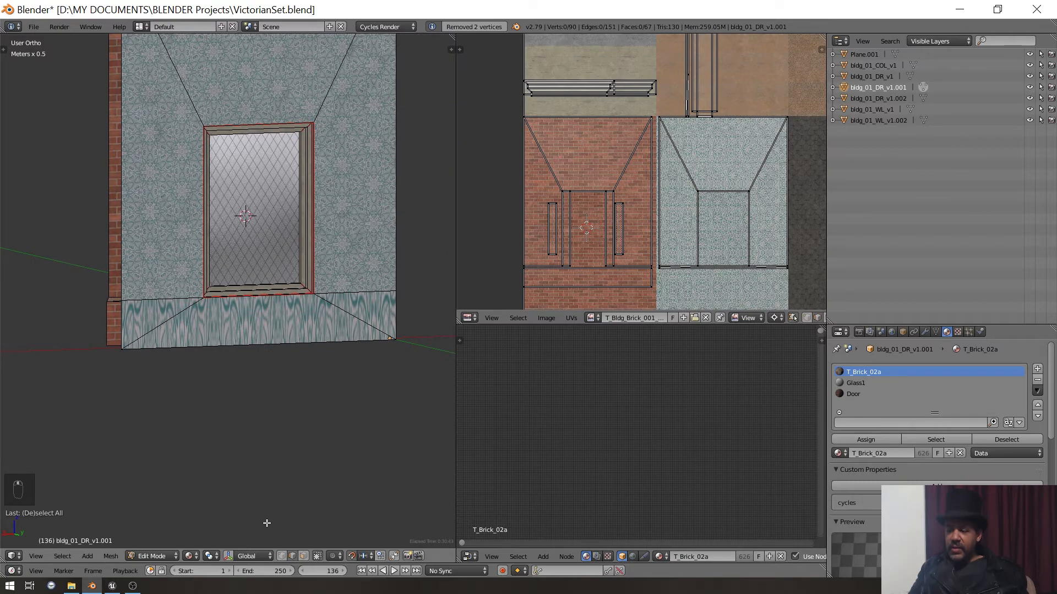
right_click(157, 307)
shift+right_click(212, 329)
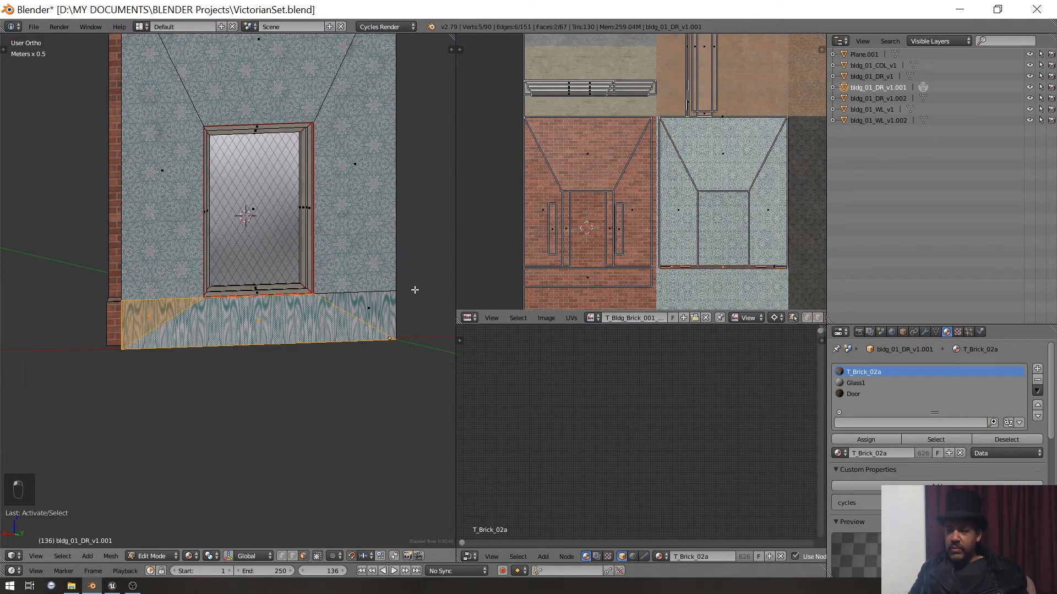
shift+right_click(375, 302)
scroll(352, 302, down, 1)
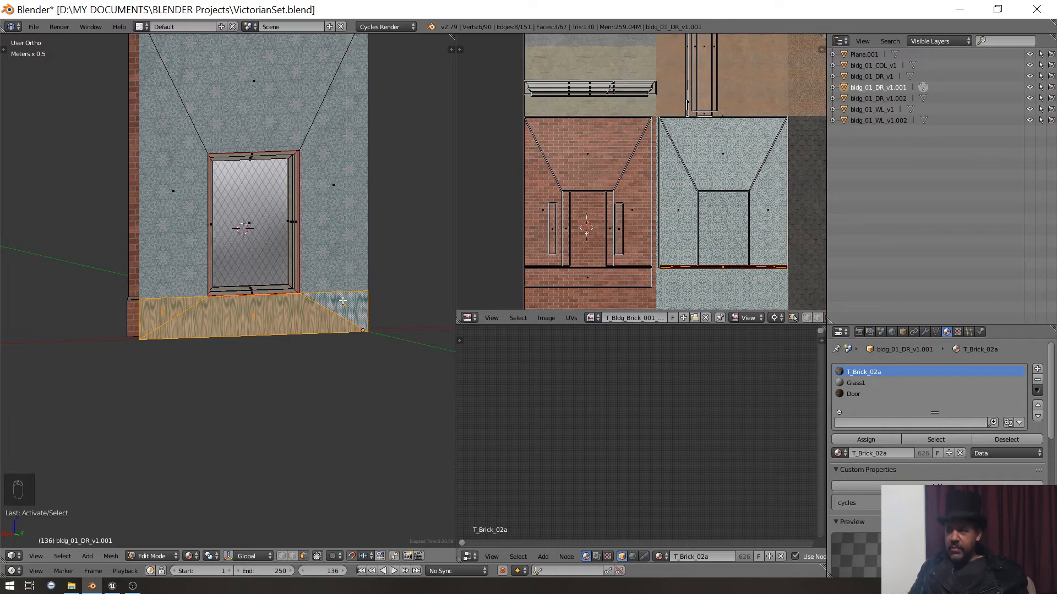
key(u)
key(u)
- Move the unwrapped strip's UVs up to the carved wood panelling band of the texture
scroll(670, 223, down, 3)
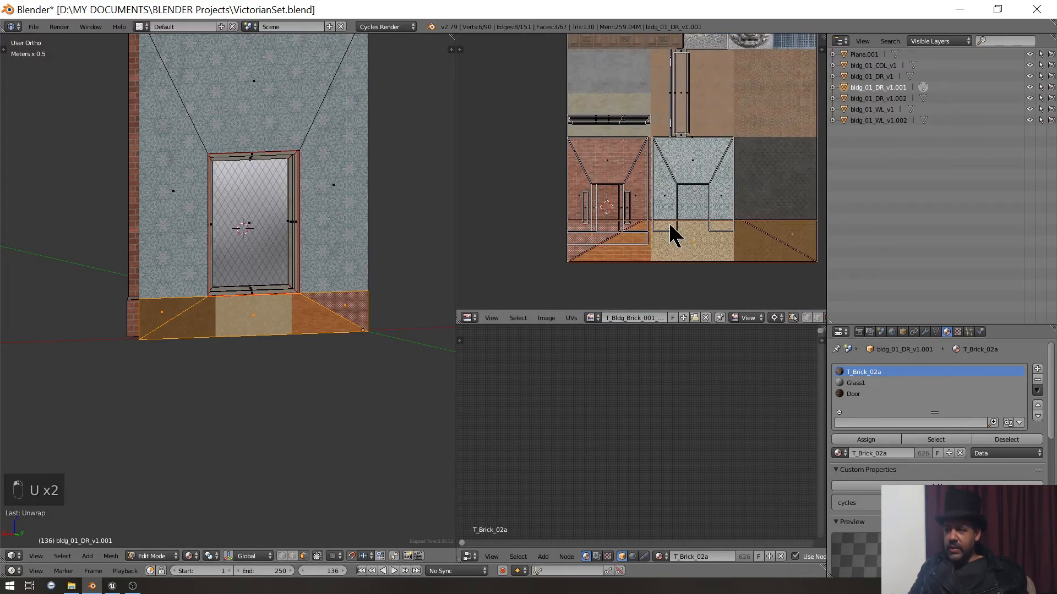
middle_drag(669, 259, 686, 110)
scroll(586, 177, up, 3)
scroll(633, 229, up, 2)
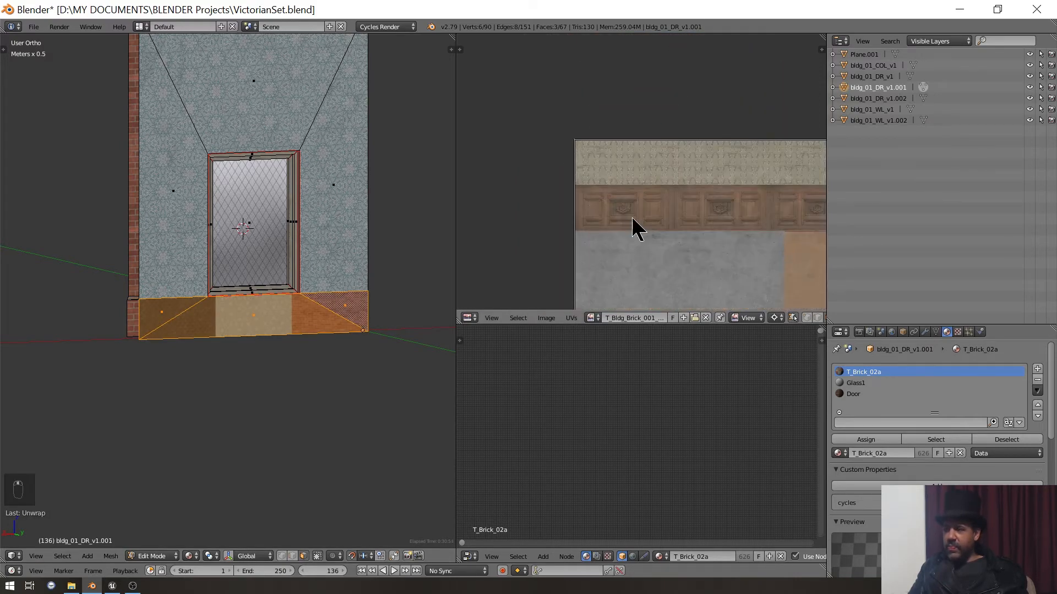
key(g)
key(g)
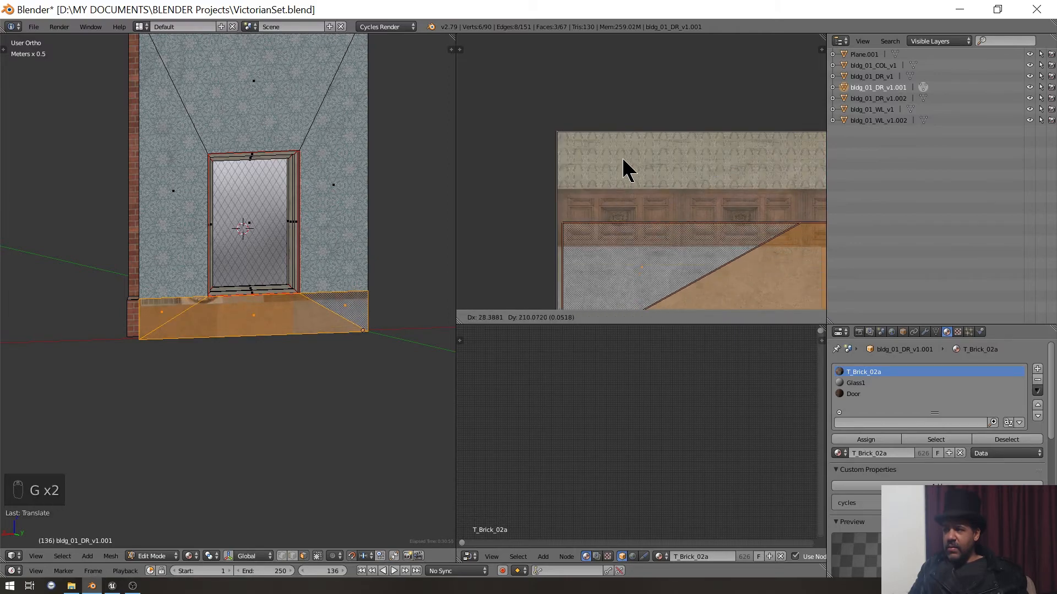
click(620, 151)
- Align the UVs' upper outer corner precisely with the start of the wood panelling band and place the 2D cursor at that corner
scroll(578, 170, up, 5)
scroll(662, 156, up, 4)
middle_drag(589, 215, 734, 174)
scroll(654, 169, up, 6)
middle_drag(655, 170, 696, 177)
scroll(677, 204, up, 3)
key(g)
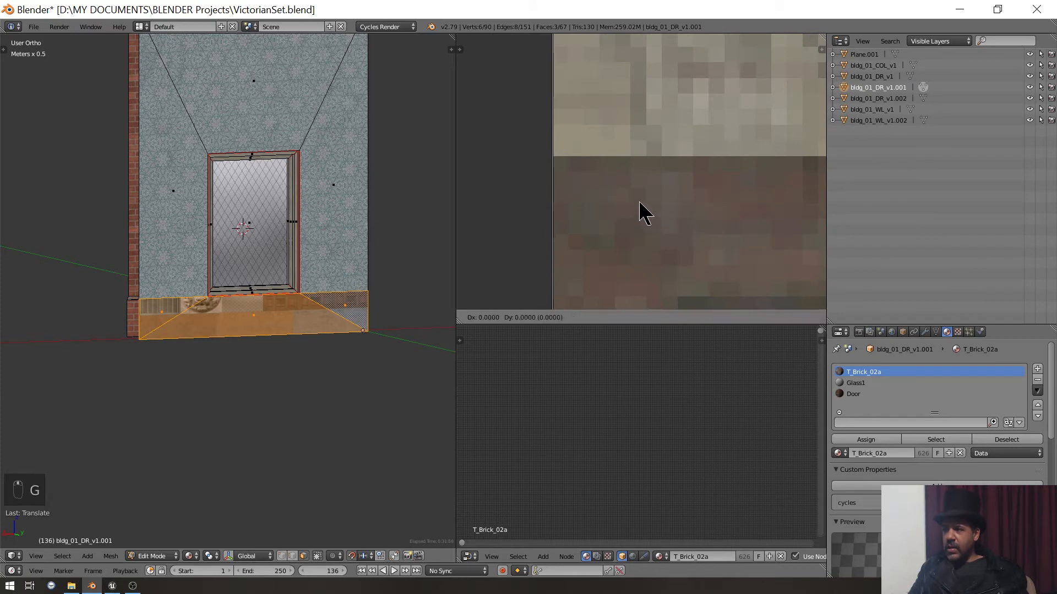
click(474, 195)
scroll(521, 229, up, 4)
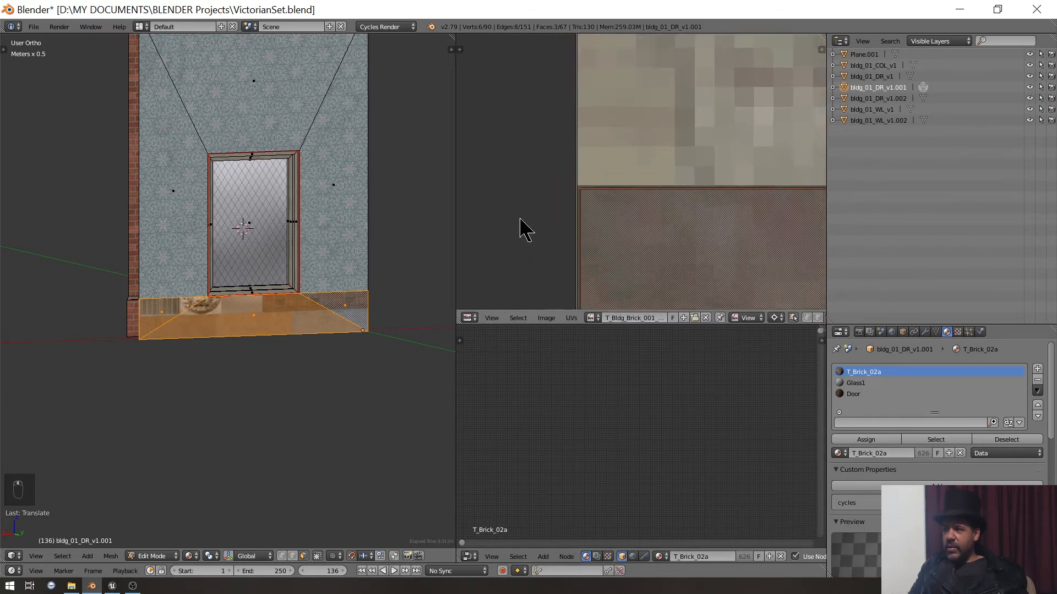
middle_drag(521, 248, 824, 168)
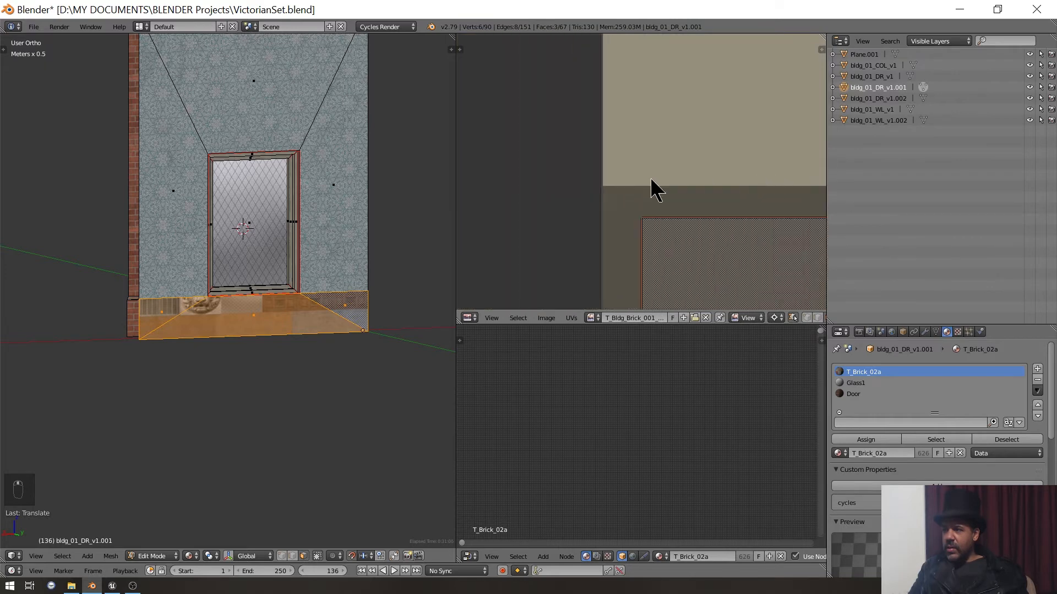
key(g)
click(615, 160)
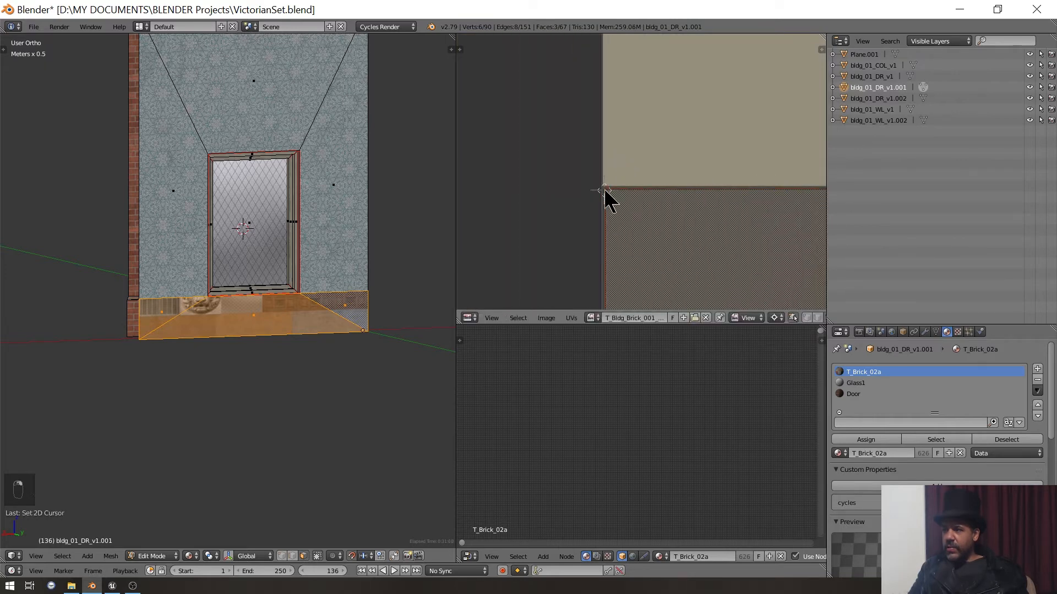
- Scale the UVs uniformly about the 2D cursor to roughly fit the height of the wood panelling band
middle_drag(606, 193, 622, 113)
key(s)
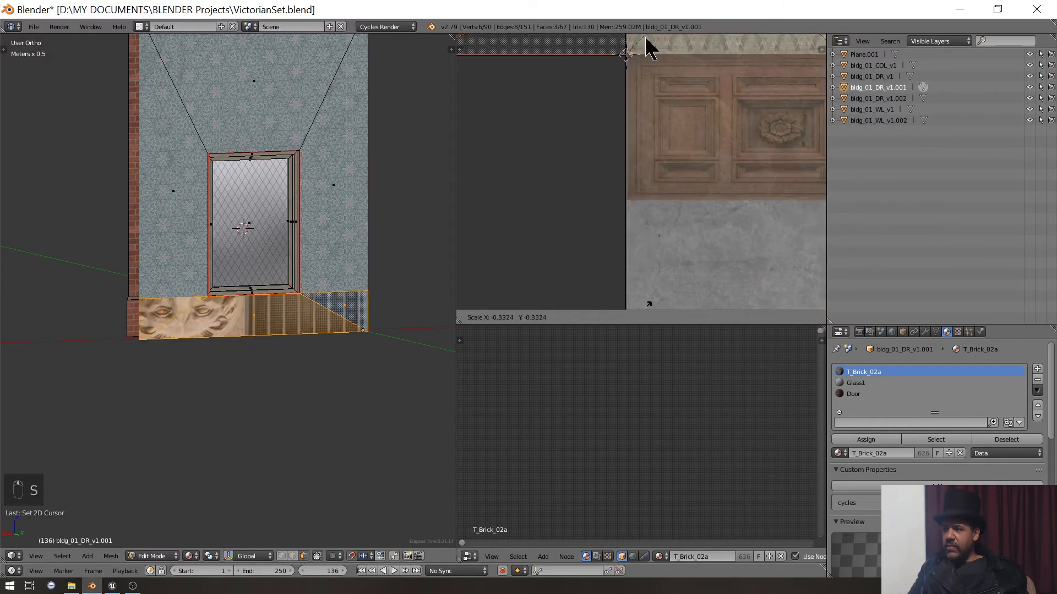
click(658, 81)
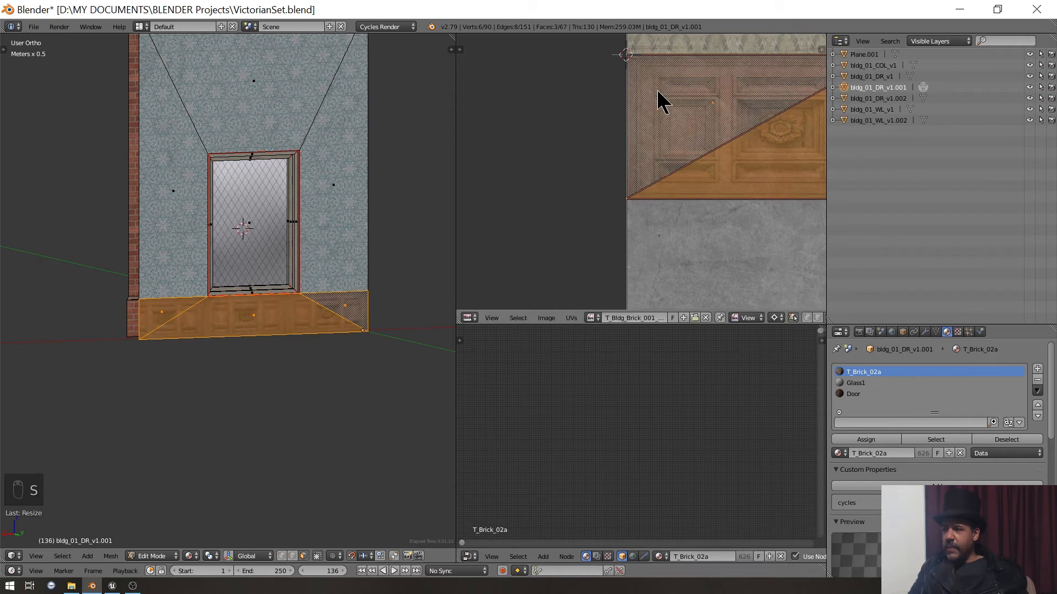
- Fine-tune the uniform UV scale so the lower edge meets the border between the wood panelling and the grey plaster
scroll(661, 110, up, 4)
middle_drag(663, 110, 660, 69)
scroll(612, 215, up, 4)
middle_drag(612, 215, 612, 149)
middle_drag(622, 259, 622, 138)
scroll(664, 213, up, 5)
middle_drag(664, 214, 743, 286)
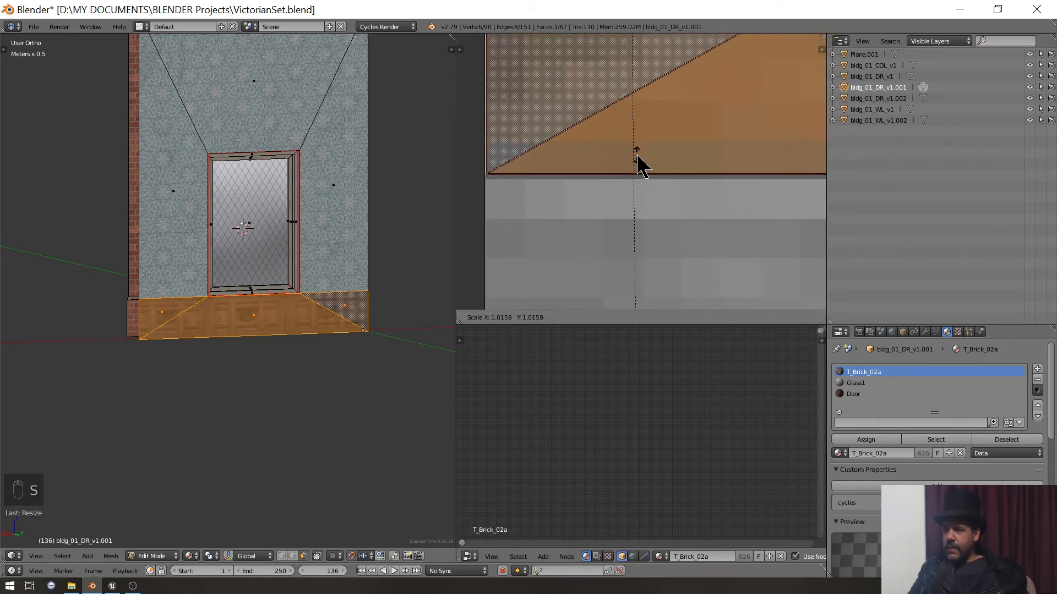
click(638, 160)
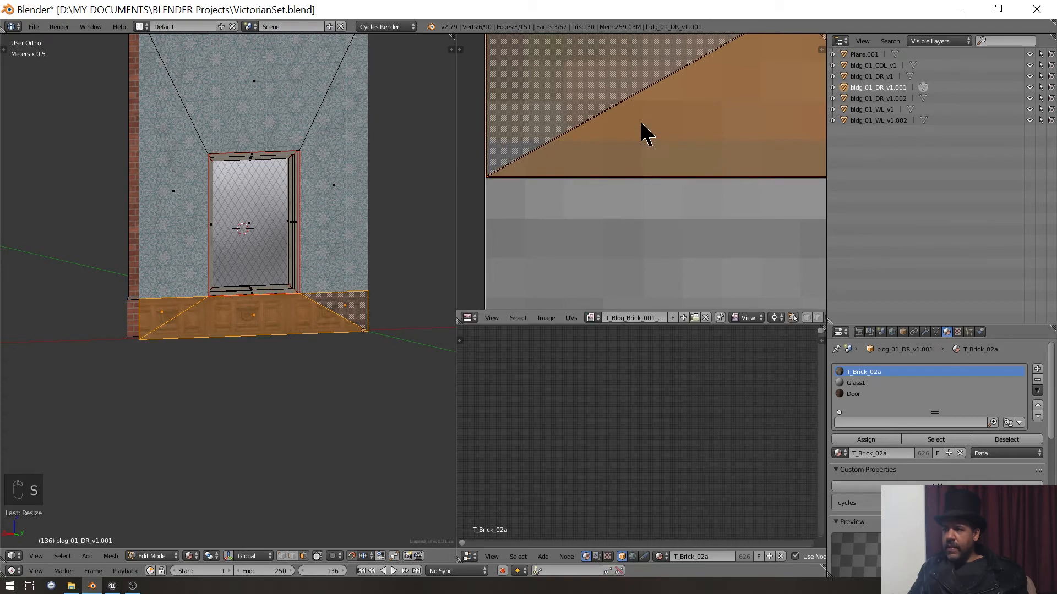
- Stretch the UVs along X by about 1.05 so their far edge reaches the end of the wood panelling band
scroll(643, 124, down, 18)
middle_drag(690, 136, 463, 171)
scroll(747, 176, up, 5)
middle_drag(658, 177, 772, 282)
scroll(743, 266, up, 4)
scroll(721, 231, down, 3)
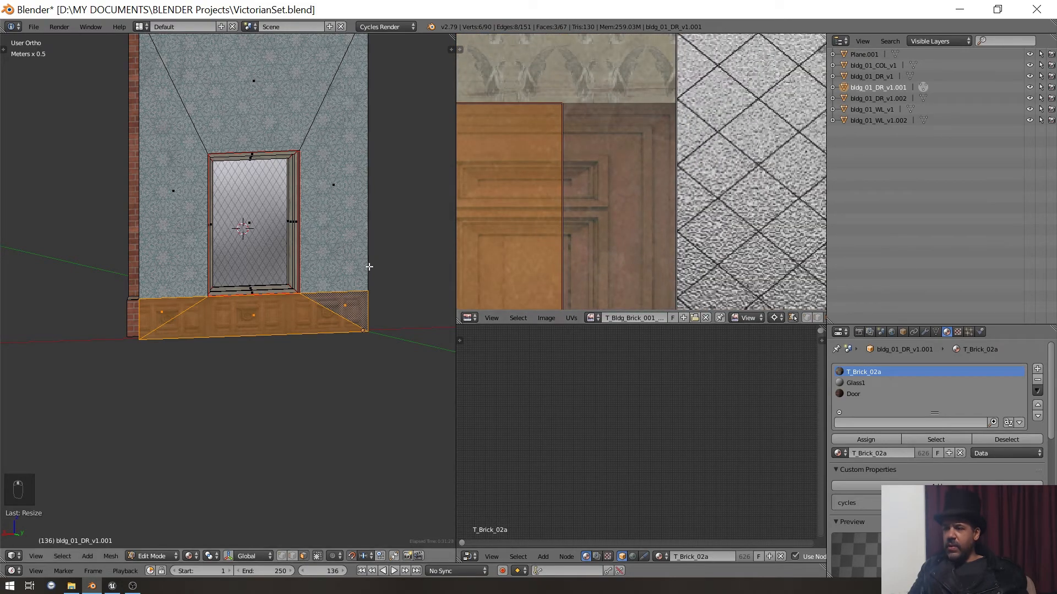
middle_drag(408, 269, 327, 268)
key(s)
key(x)
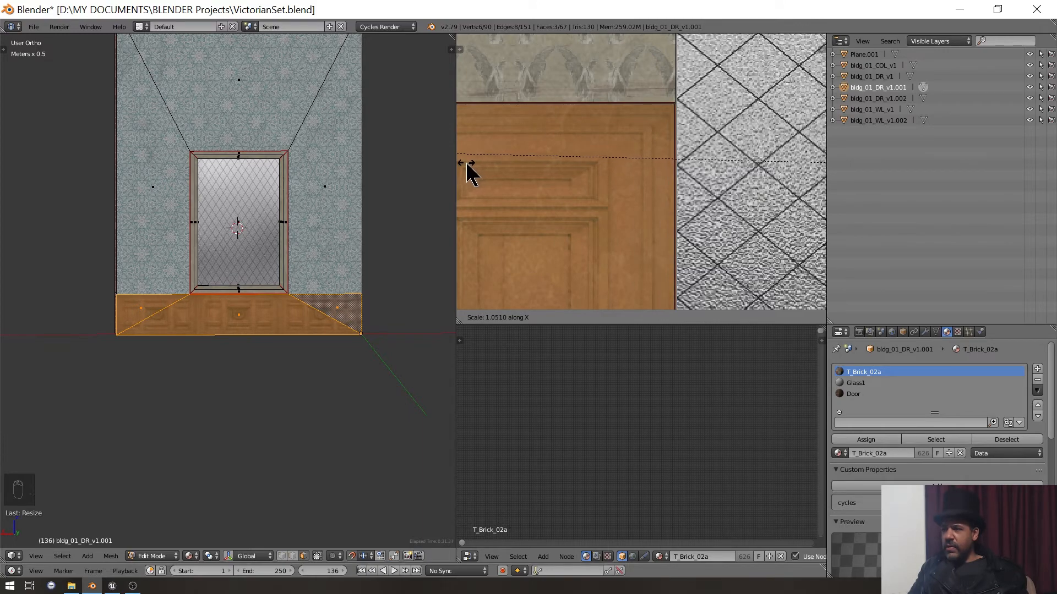
click(466, 165)
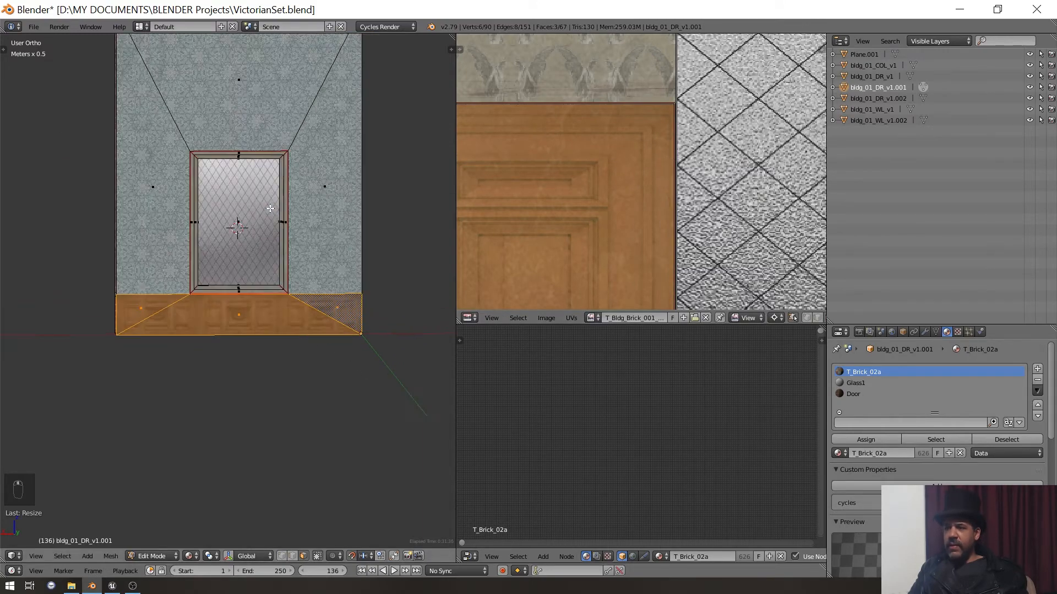
- Select the whole window wall mesh and remove its doubled vertices
scroll(267, 186, up, 3)
scroll(267, 186, down, 5)
middle_drag(267, 186, 35, 313)
scroll(36, 314, up, 4)
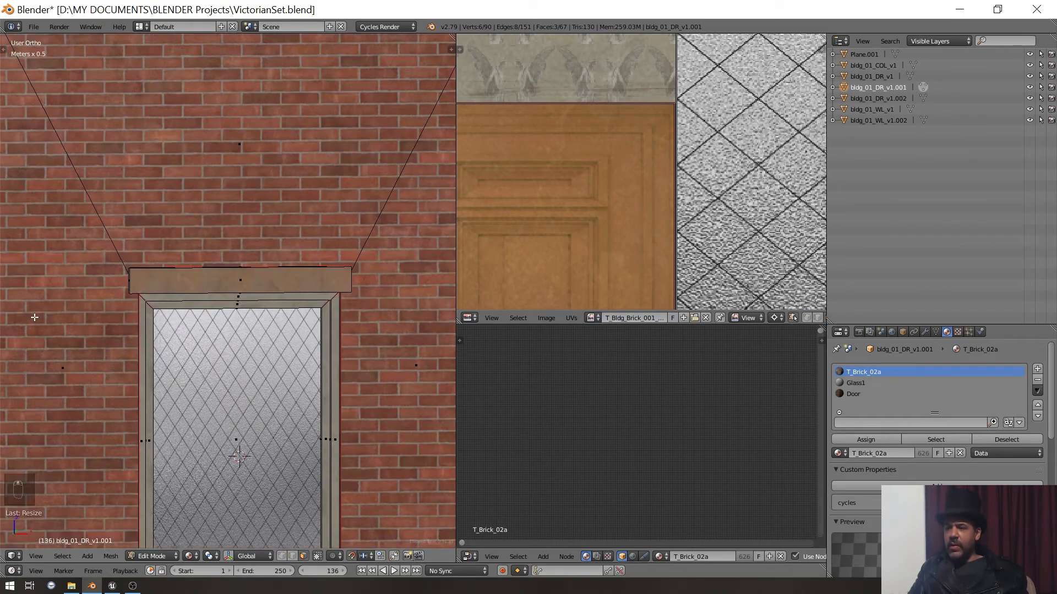
scroll(28, 326, down, 4)
key(a)
key(a)
key(a)
key(w)
click(20, 323)
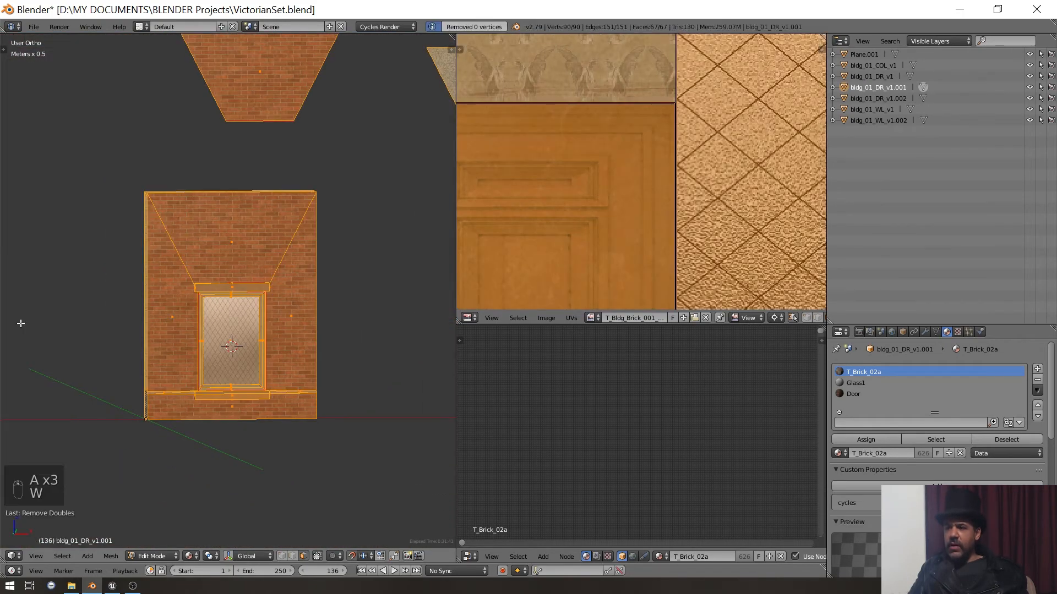
- Delete the two loose trapezoid faces, brick and plaster, floating above the window wall
key(Tab)
scroll(21, 326, down, 5)
key(Tab)
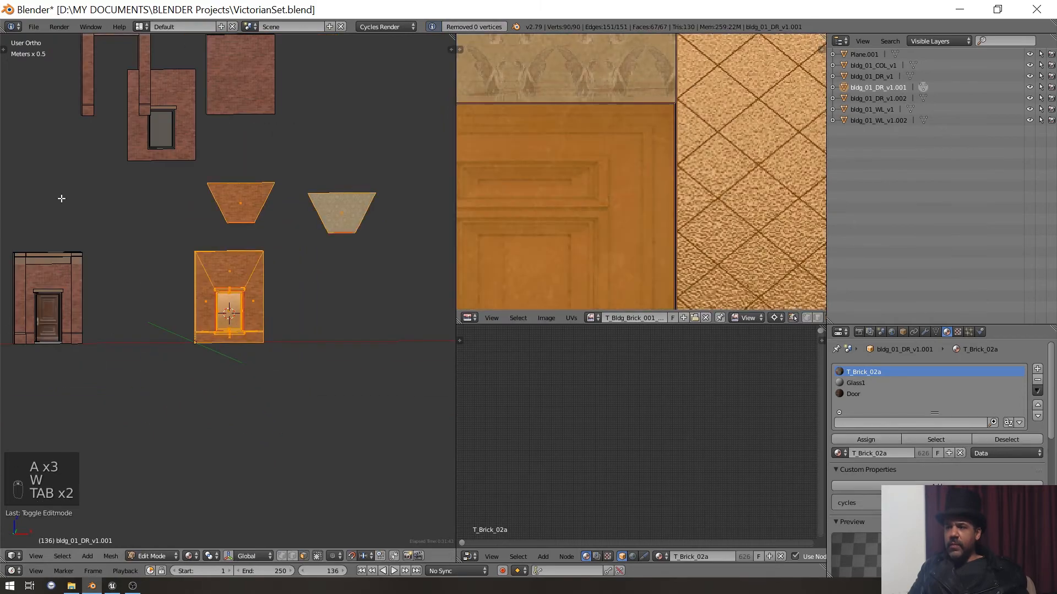
right_click(228, 206)
shift+right_click(343, 216)
key(x)
click(344, 219)
key(Tab)
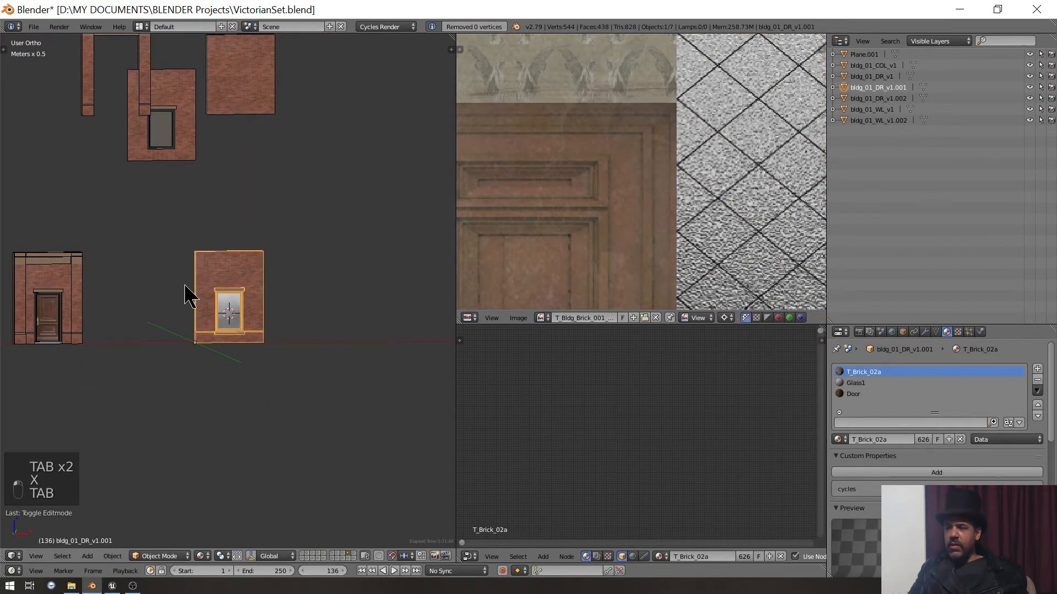
- Duplicate the brick pilaster-and-cornice frame in front view and place the copy over the window wall
scroll(187, 297, down, 5)
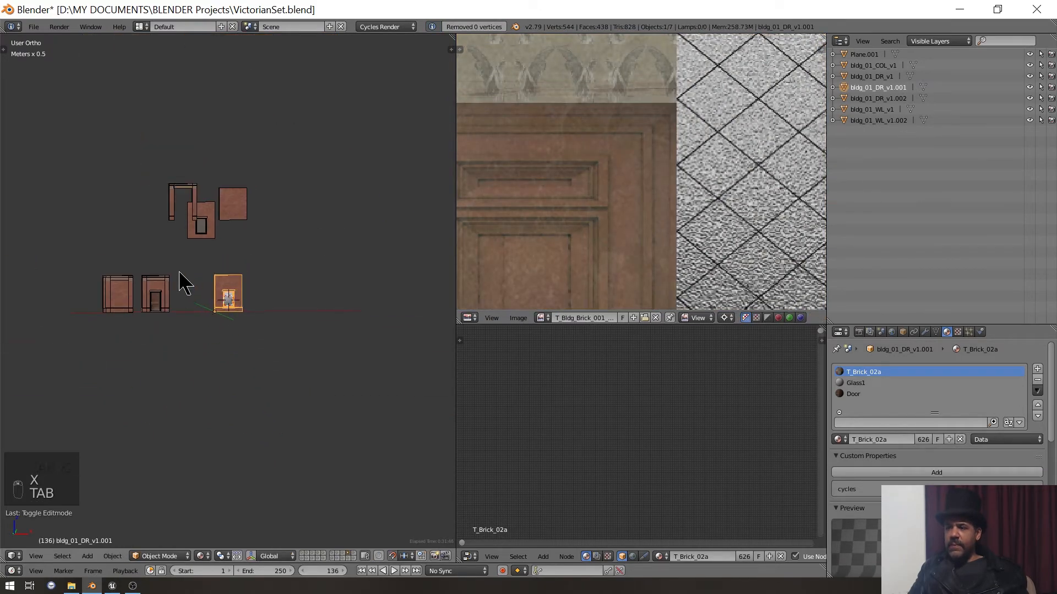
right_click(196, 200)
key(KP_1)
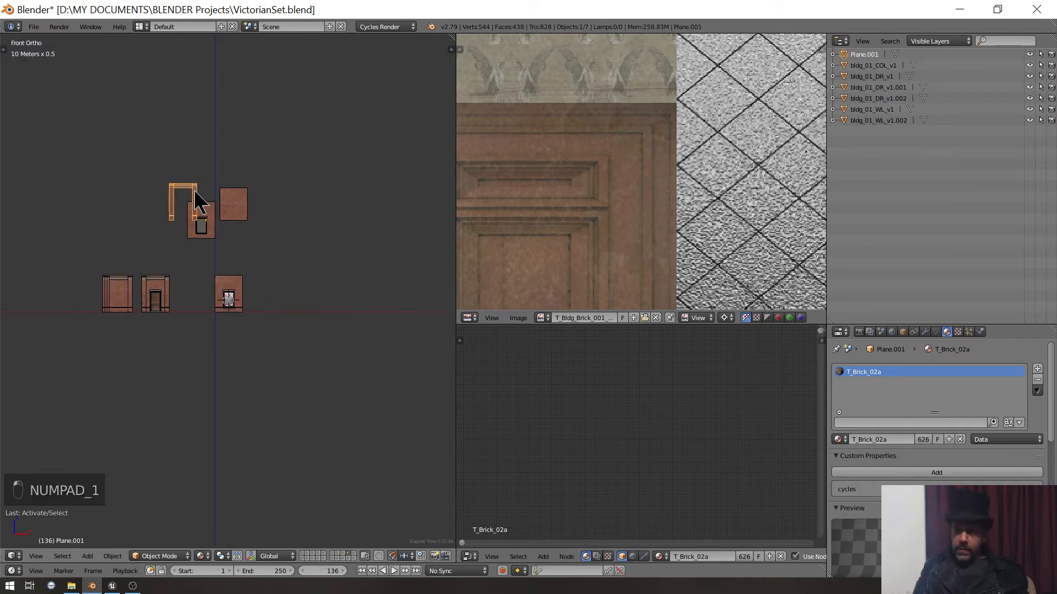
key(shift+d)
click(249, 291)
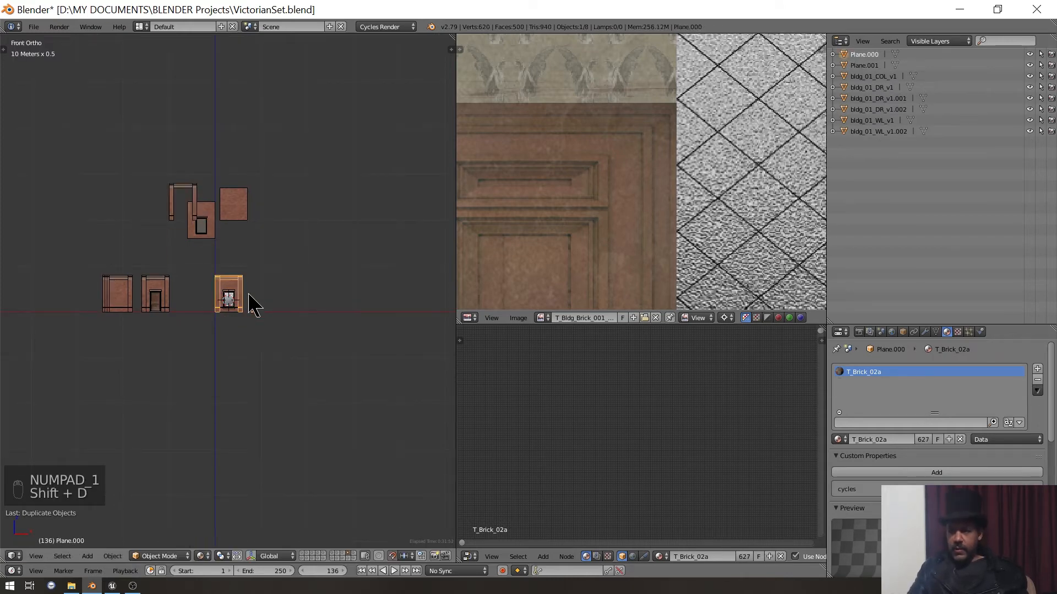
- Join the duplicated frame into the window wall object bldg_01_DR_v1.001
scroll(249, 292, up, 5)
scroll(249, 292, up, 5)
shift+right_click(223, 246)
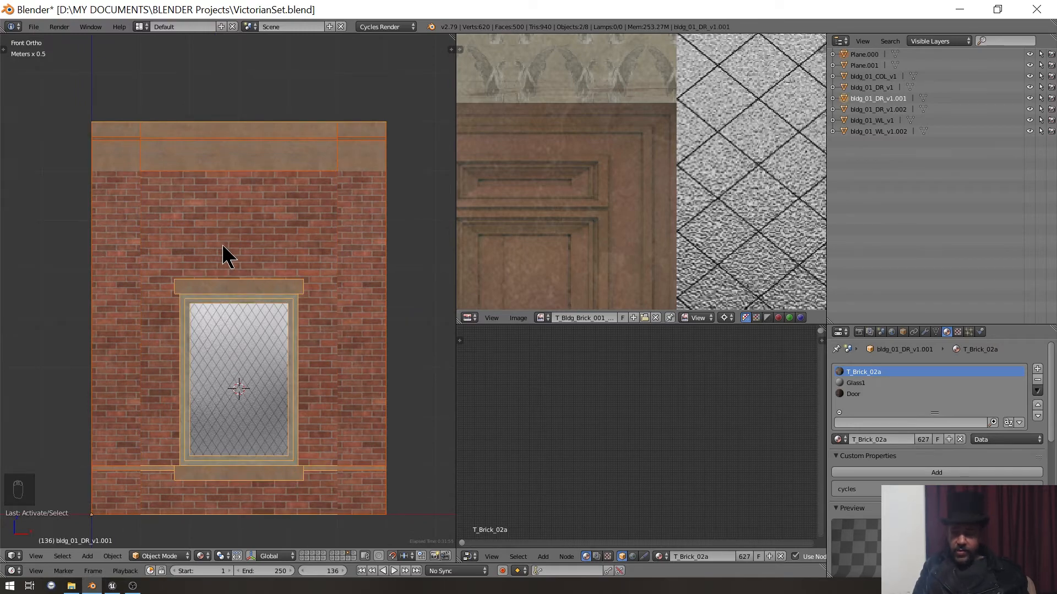
key(ctrl+j)
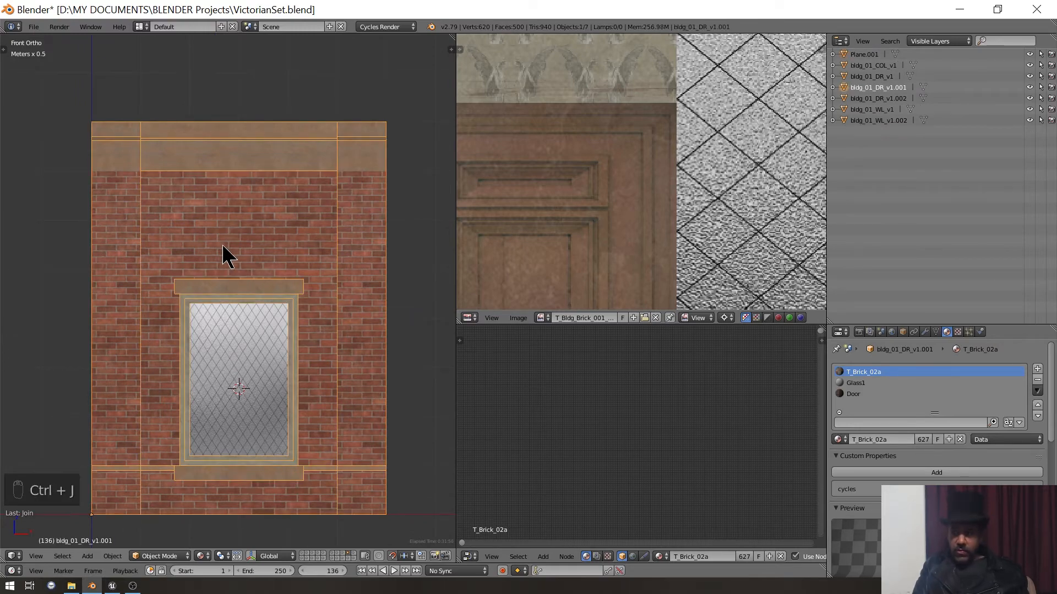
- Remove the doubled vertices across the whole joined window wall mesh, leaving nothing selected
key(Tab)
key(a)
key(a)
key(w)
click(222, 246)
key(a)
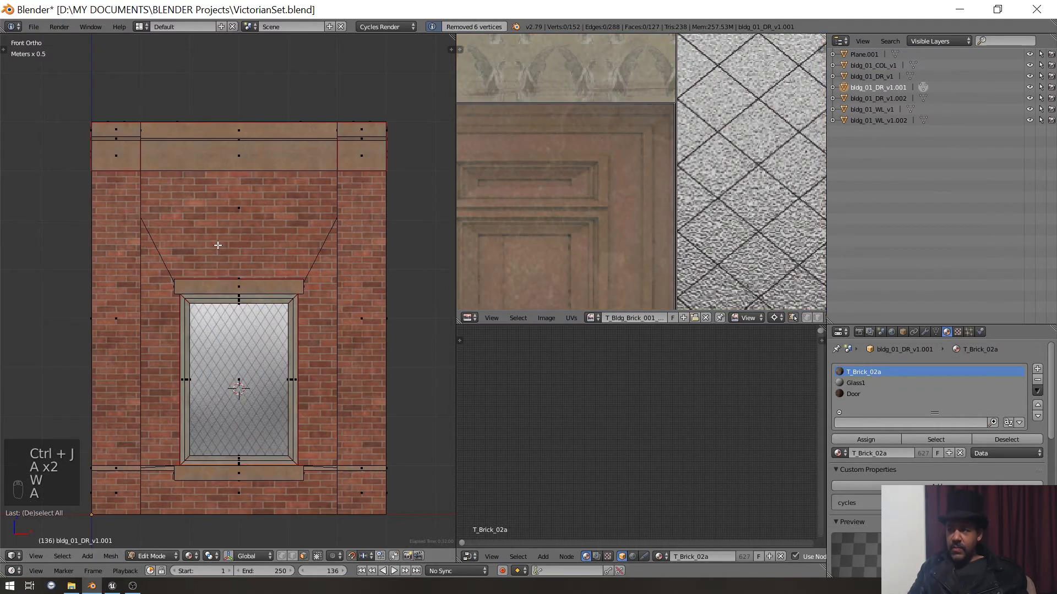
- Duplicate the outer edge loop of the window trim on the wallpapered side and place the copy in the empty space beside the wall
middle_drag(218, 243, 435, 194)
scroll(434, 263, up, 3)
scroll(433, 264, down, 2)
mouse_move(288, 251)
middle_down()
mouse_move(264, 254)
mouse_move(294, 259)
middle_up()
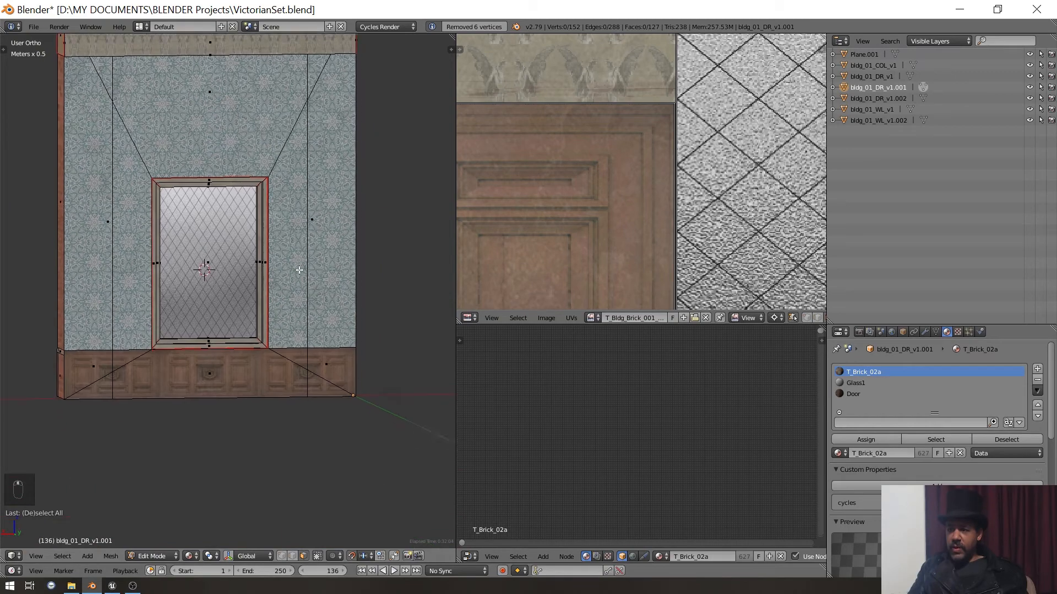
scroll(297, 259, up, 2)
middle_drag(284, 353, 316, 375)
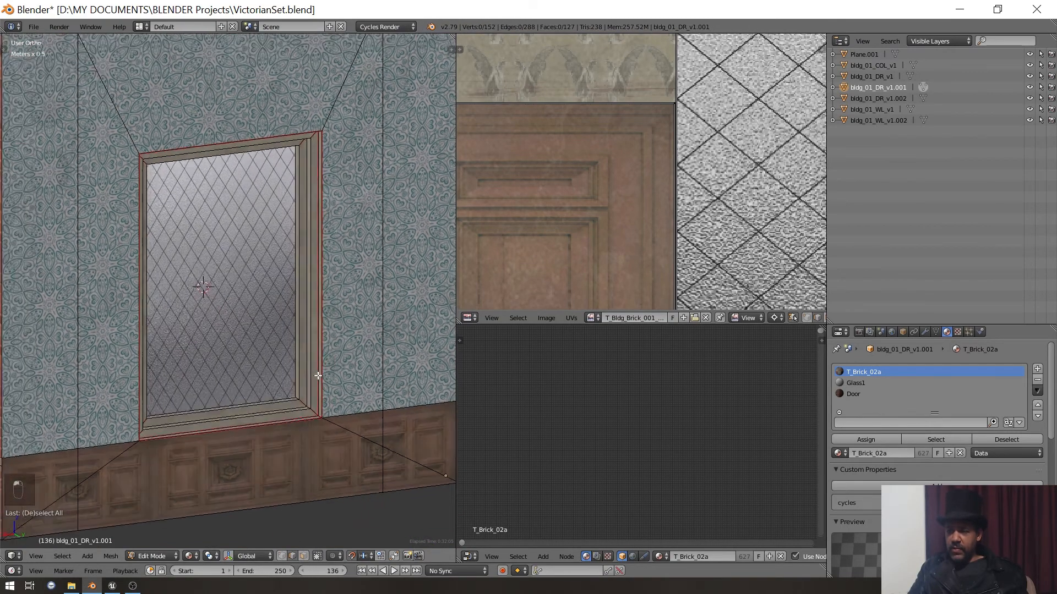
scroll(350, 379, up, 2)
alt+right_click(370, 381)
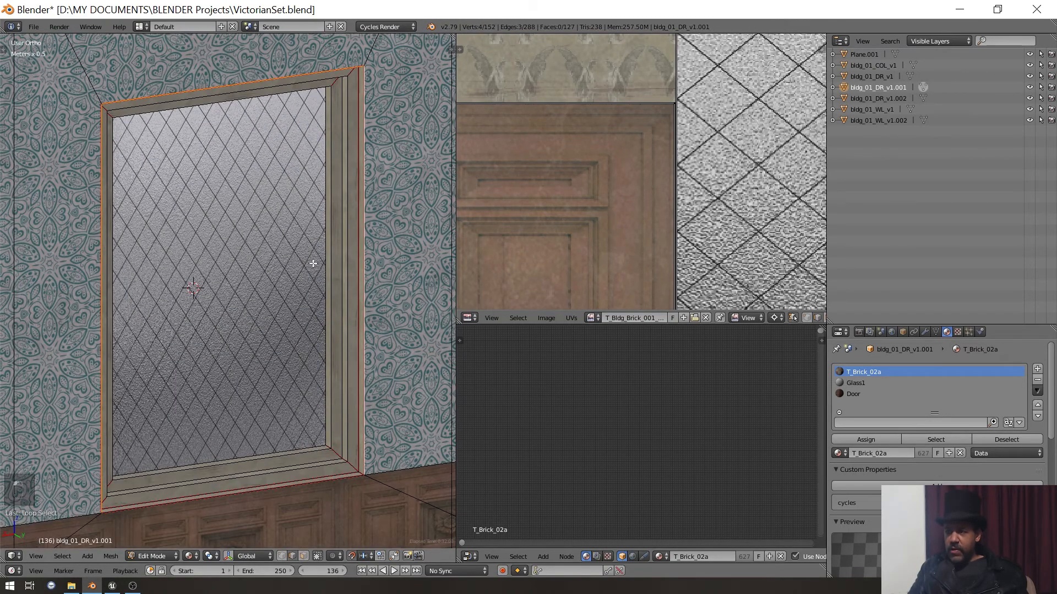
middle_drag(313, 263, 282, 172)
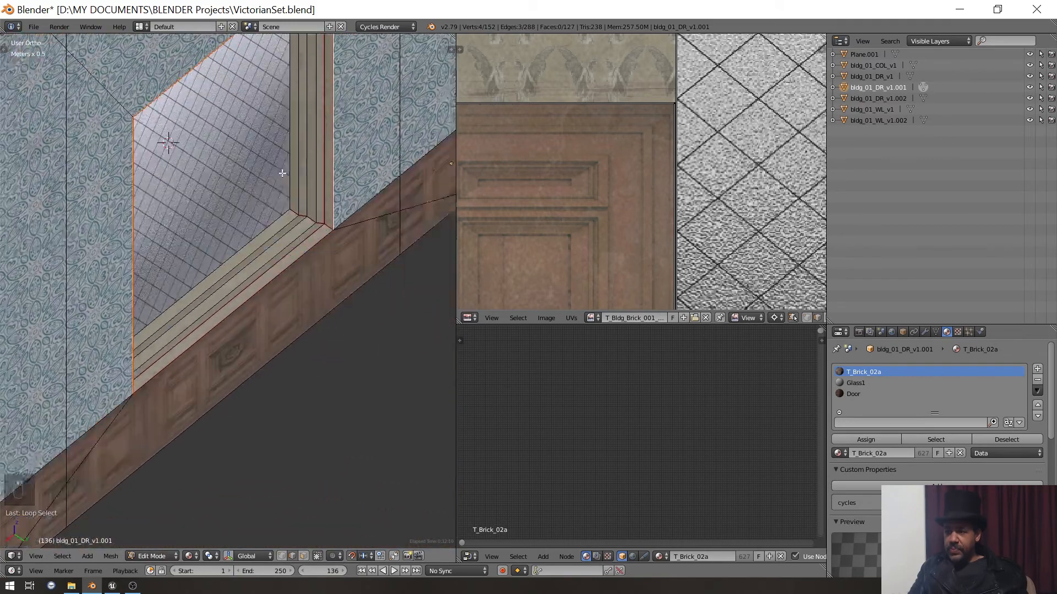
scroll(306, 234, up, 3)
right_click(320, 256)
scroll(323, 237, down, 4)
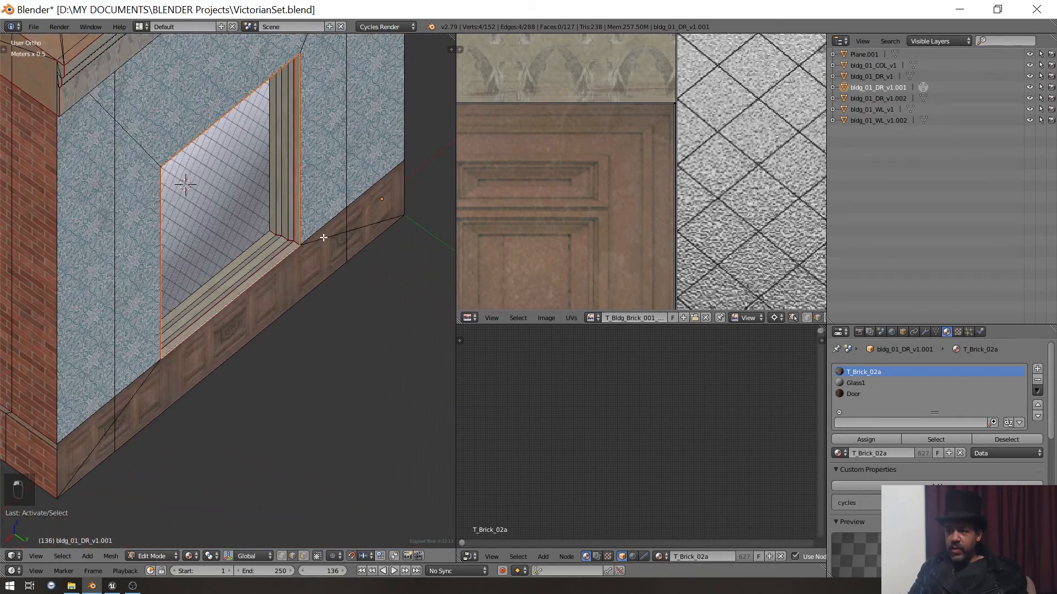
key(ctrl+KP_1)
scroll(324, 237, down, 6)
shift+middle_drag(325, 236, 182, 258)
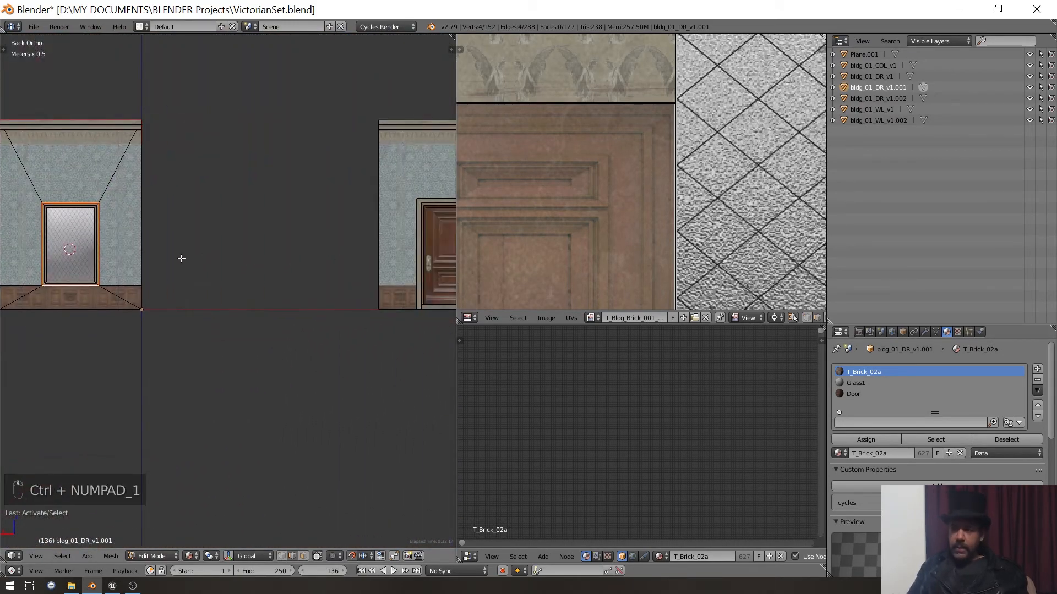
key(shift+d)
click(321, 250)
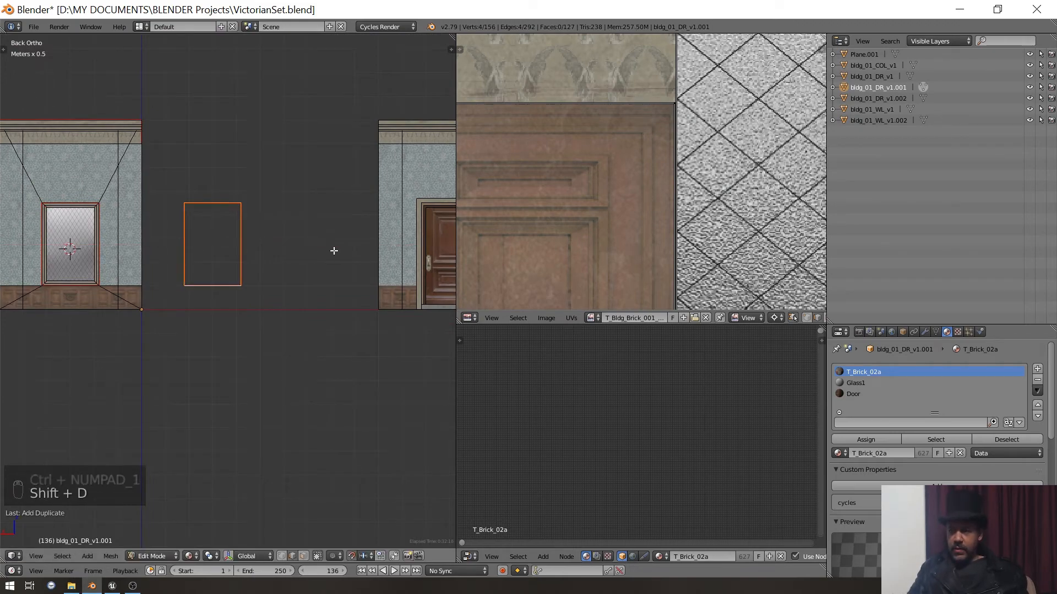
- Clear the seam from the duplicated rectangular loop and extrude it 0.02 m along the global Y axis
scroll(254, 244, up, 5)
scroll(247, 239, down, 2)
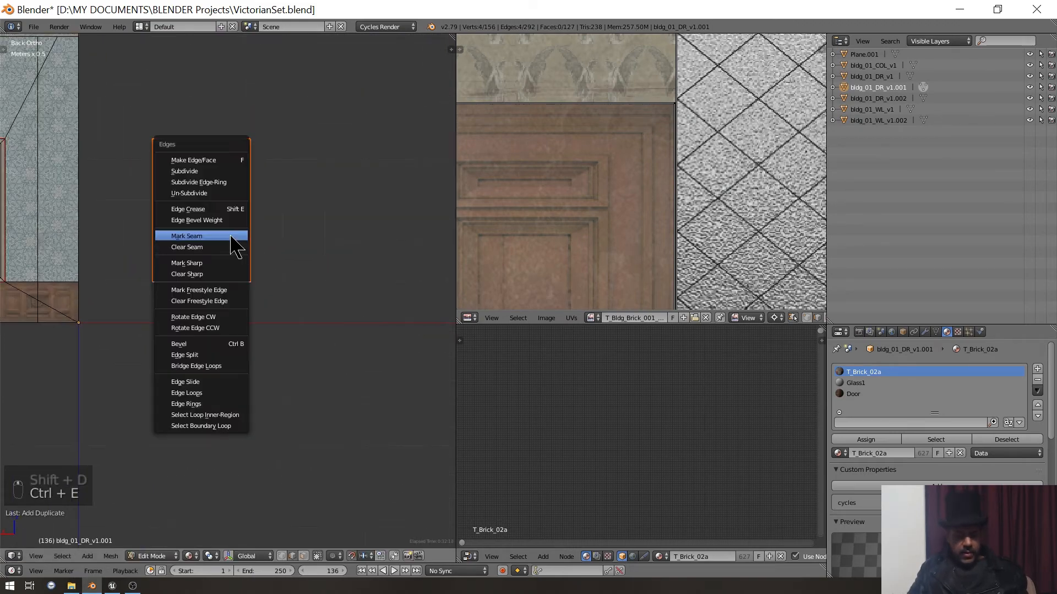
key(ctrl+e)
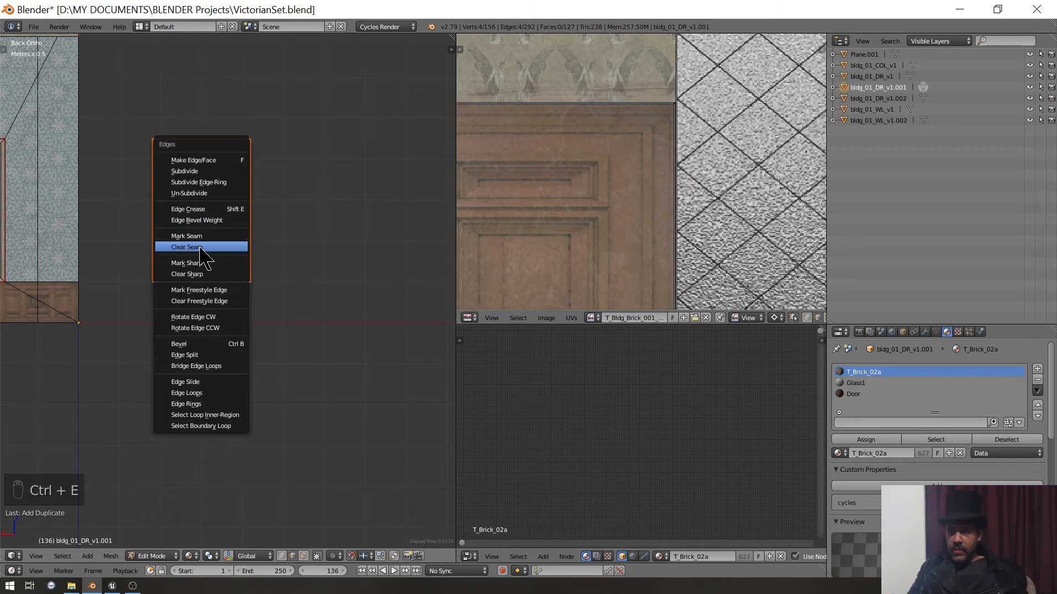
click(199, 236)
middle_drag(210, 246, 262, 305)
scroll(262, 306, up, 2)
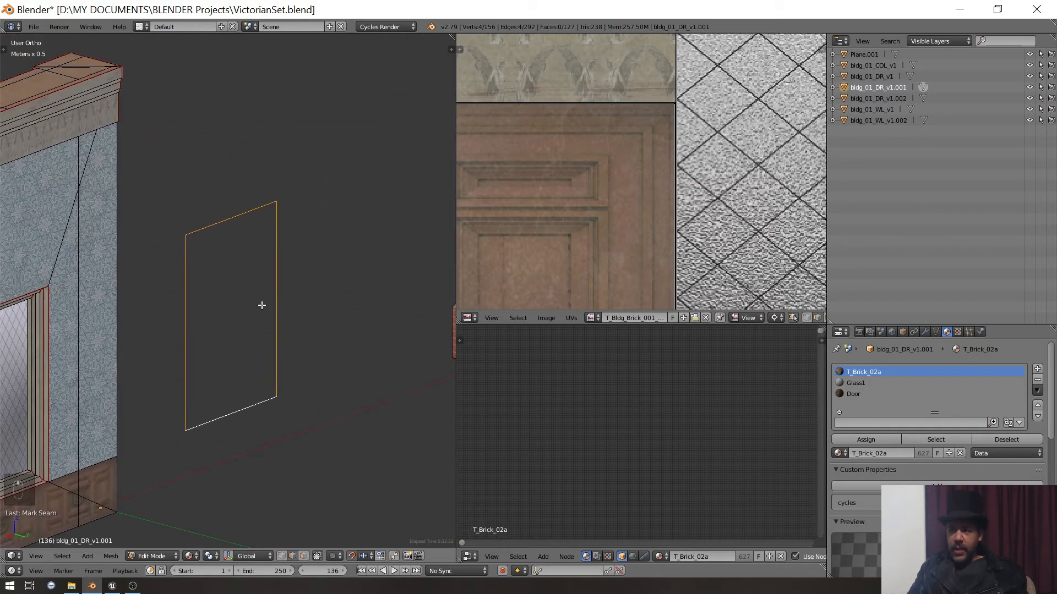
text(e)
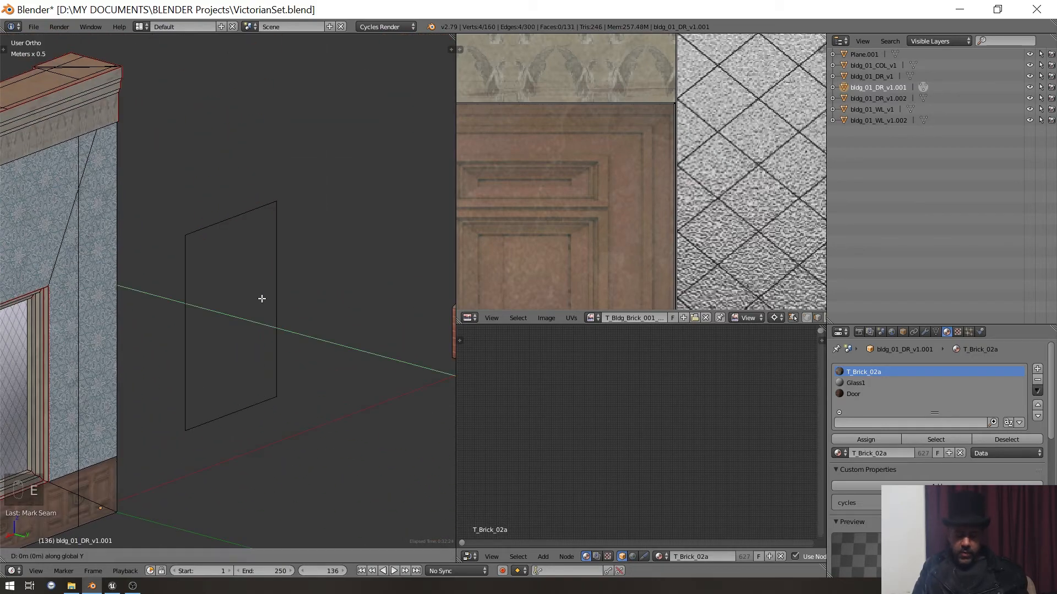
text(.02)
key(Return)
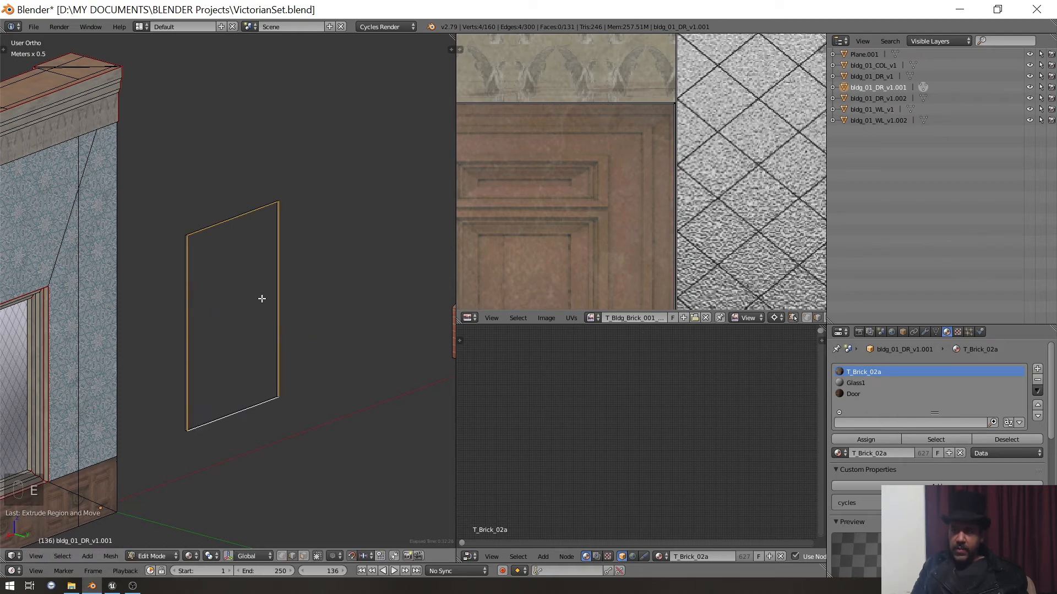
- Select the whole linked extruded strip and recalculate its normals
scroll(283, 236, down, 2)
scroll(212, 253, up, 5)
scroll(197, 251, up, 1)
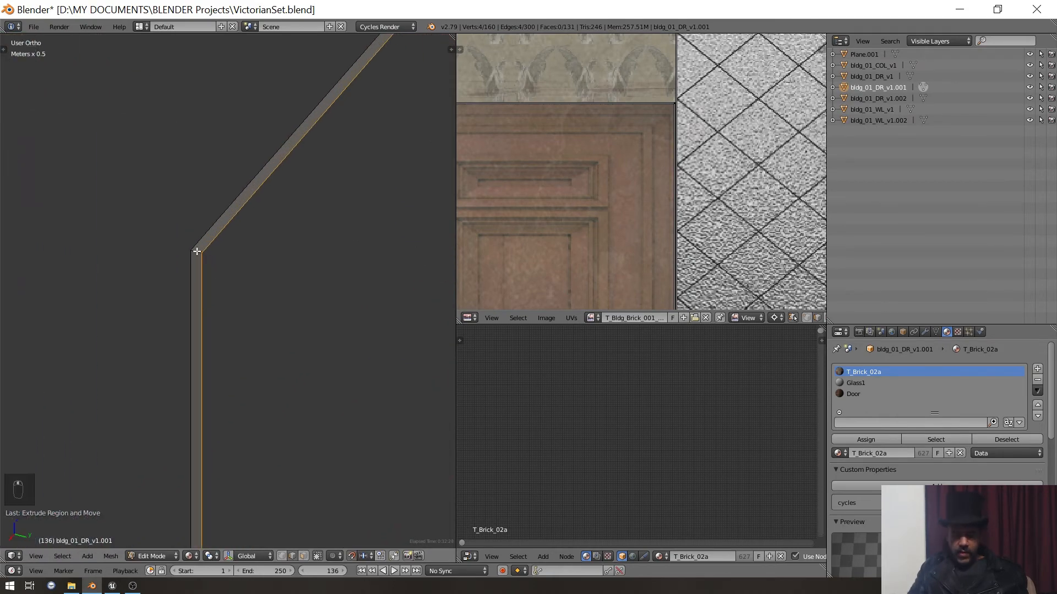
key(l)
key(t)
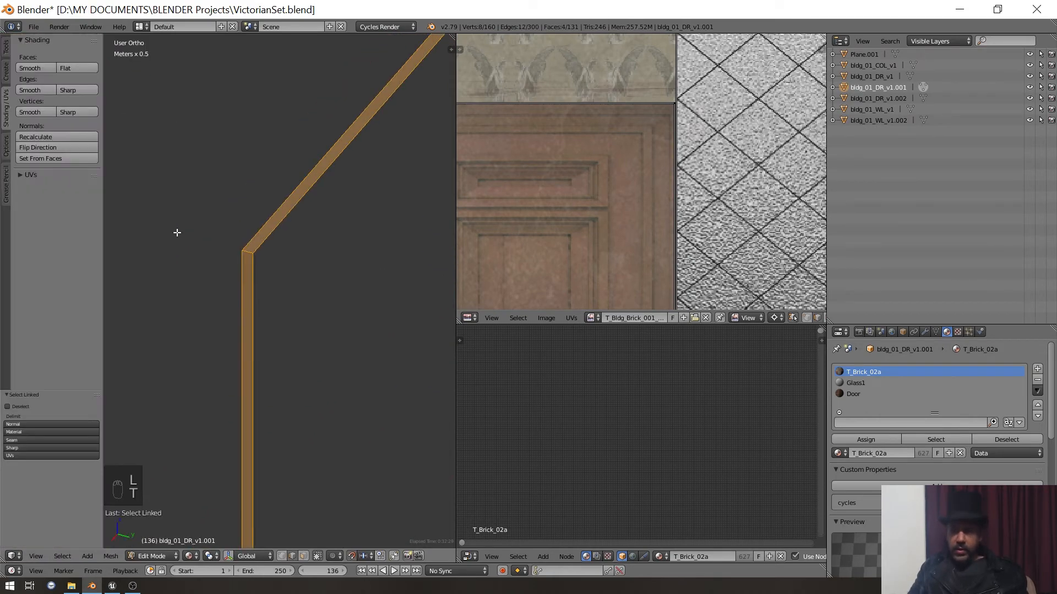
click(38, 138)
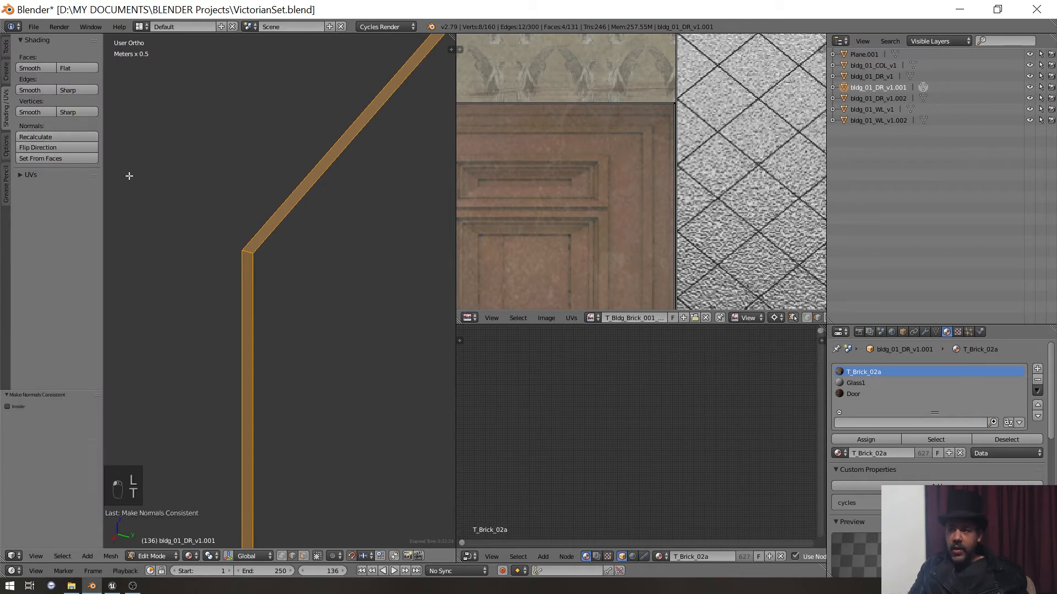
- Inset the strip's faces with a thickness of 0 and a depth of 0.1 m to widen the frame outward
key(i)
click(230, 251)
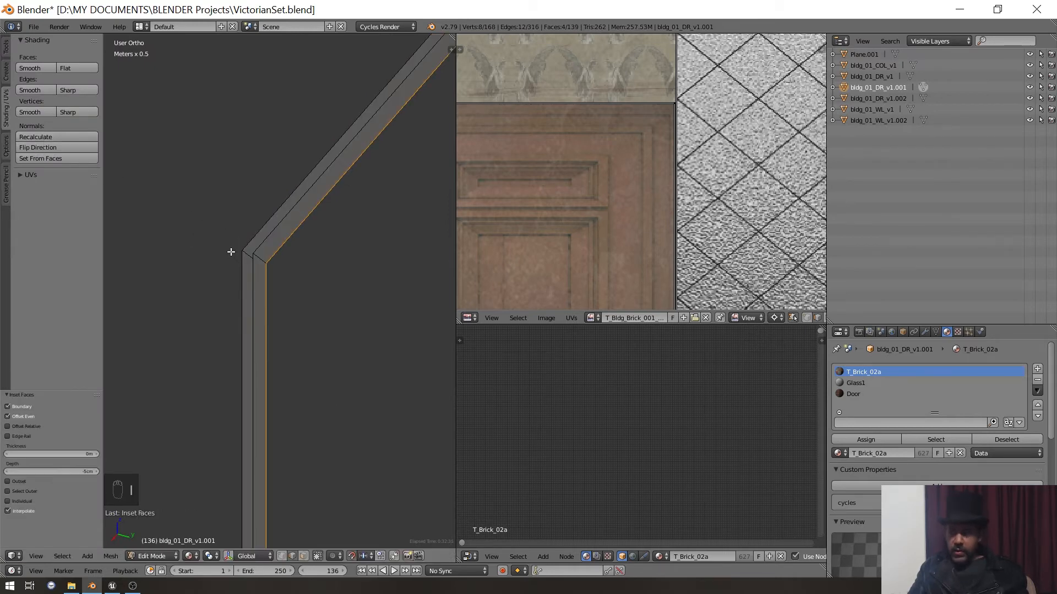
click(88, 455)
key(Tab)
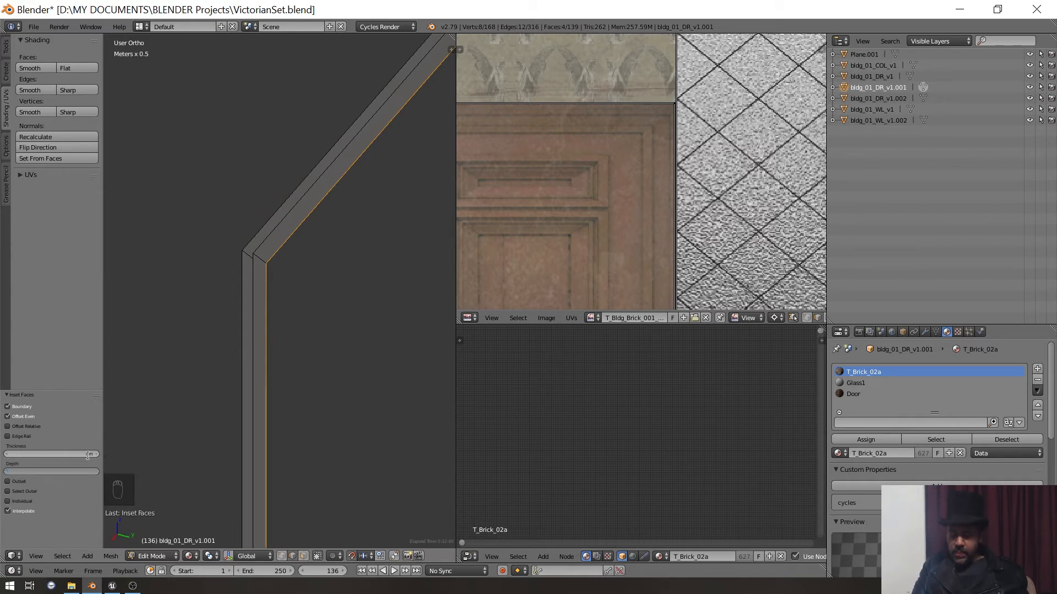
text(.1)
key(Return)
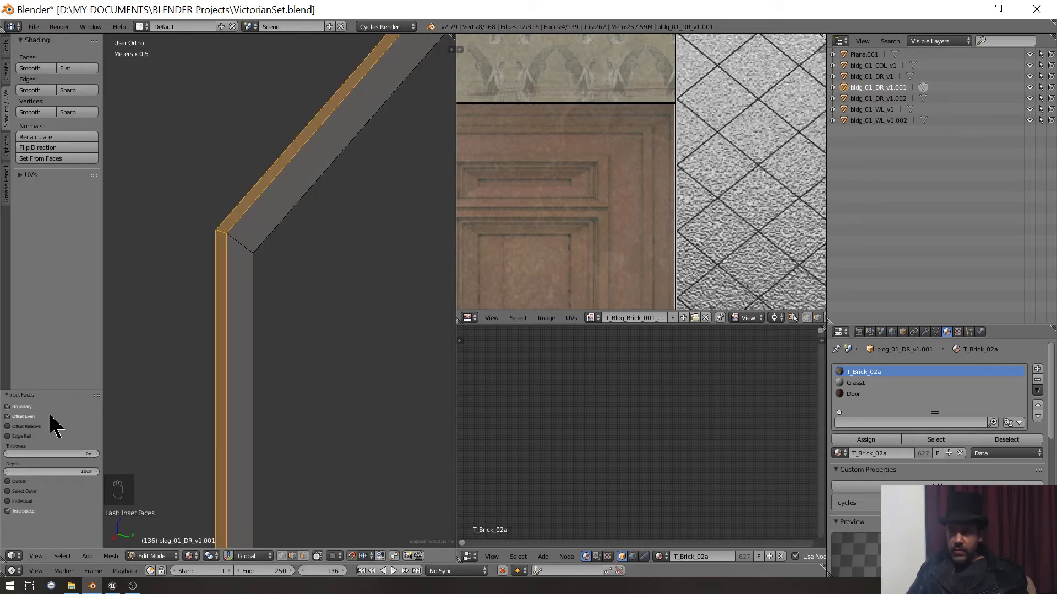
- Bridge the two inner edge loops of the frame to close the faces around its opening
middle_drag(316, 318, 230, 291)
key(t)
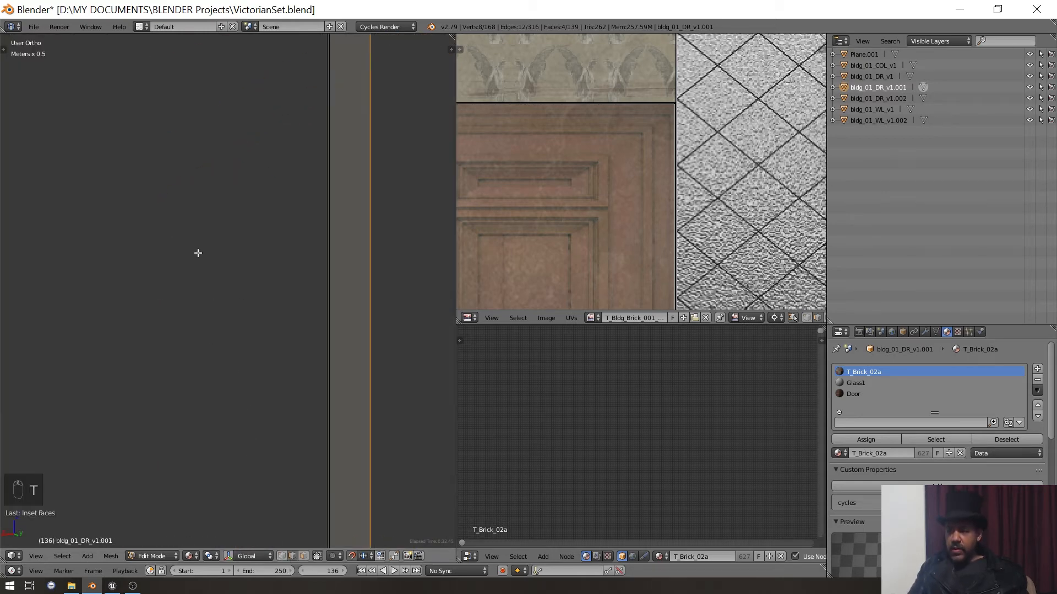
scroll(198, 253, down, 5)
middle_drag(198, 253, 165, 180)
scroll(166, 180, up, 7)
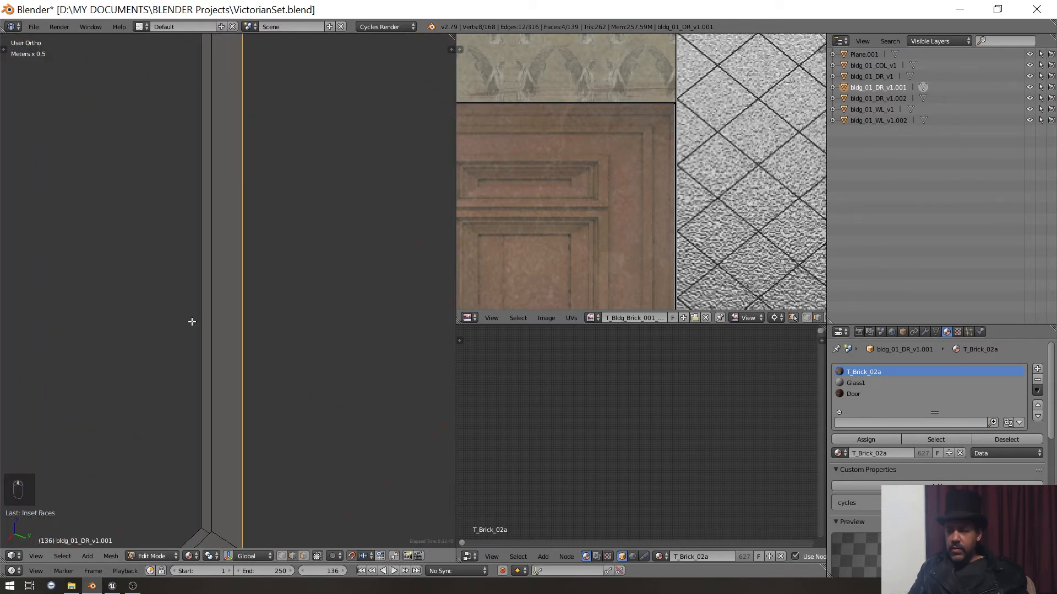
alt+right_click(206, 348)
alt+right_click(213, 349)
key(w)
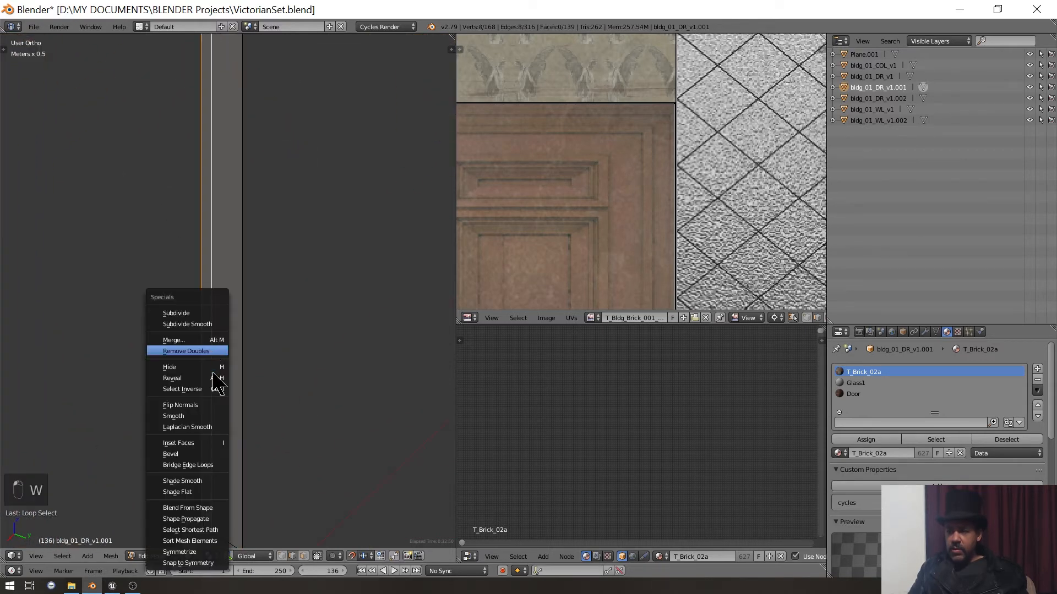
click(214, 465)
- Delete the wall-facing face loop on the back of the new window frame
scroll(210, 456, down, 4)
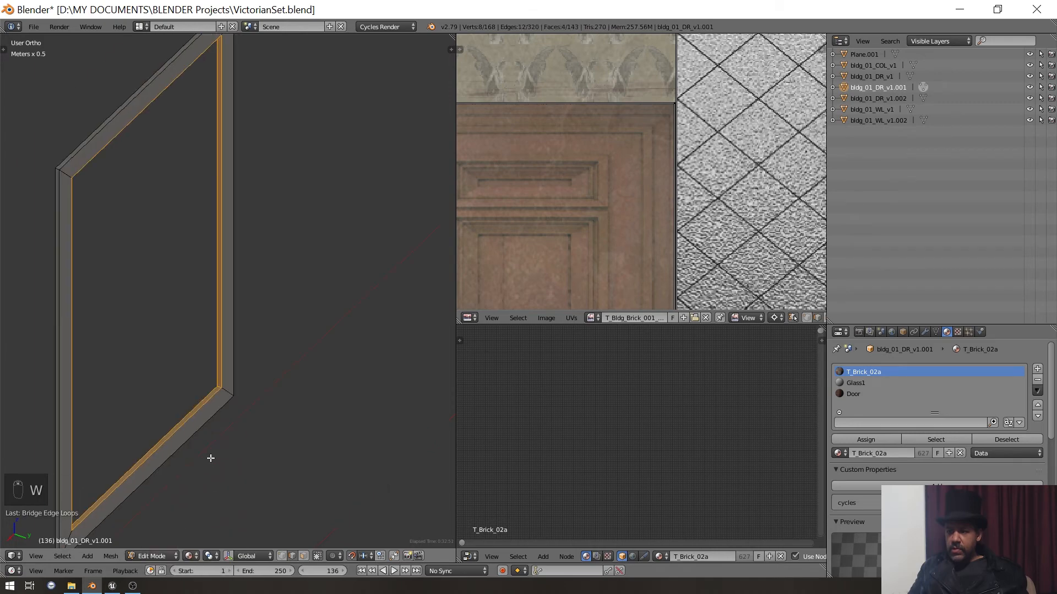
scroll(240, 392, up, 4)
middle_drag(240, 393, 283, 380)
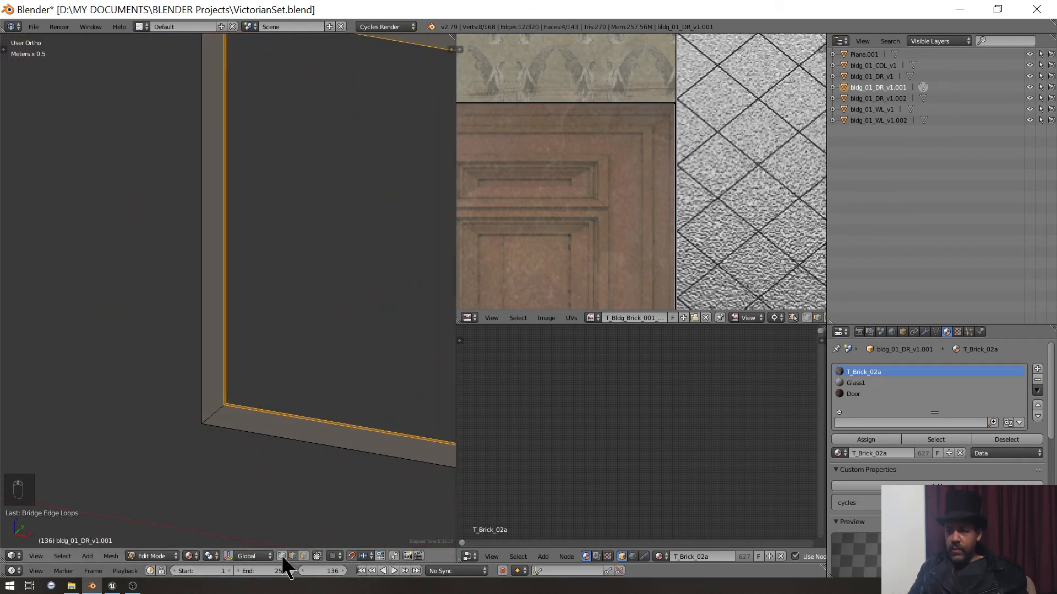
alt+right_click(215, 412)
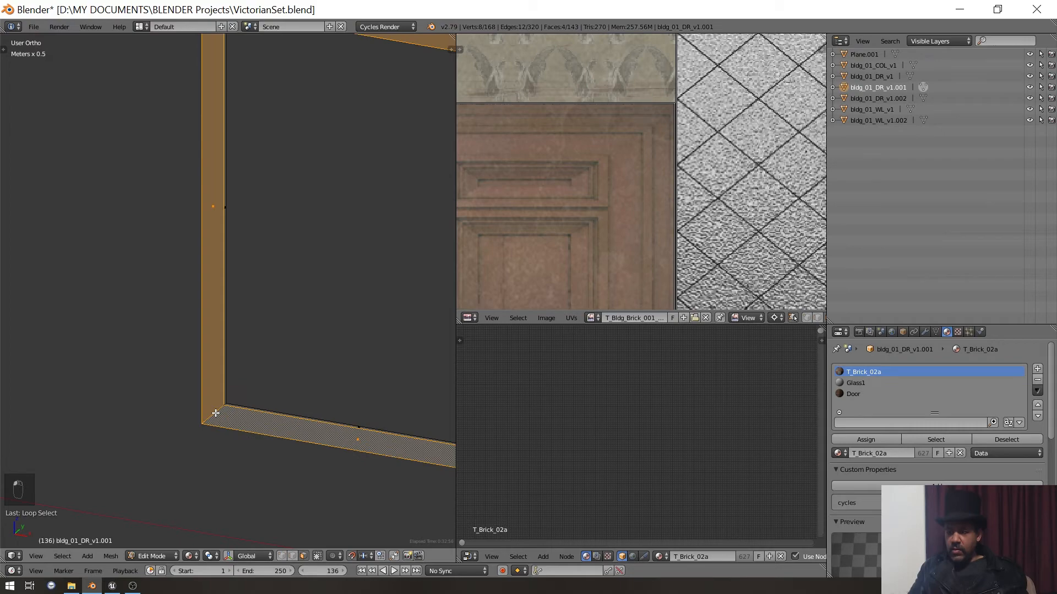
scroll(216, 413, down, 3)
shift+middle_drag(265, 358, 245, 569)
middle_drag(250, 468, 133, 472)
key(x)
click(130, 463)
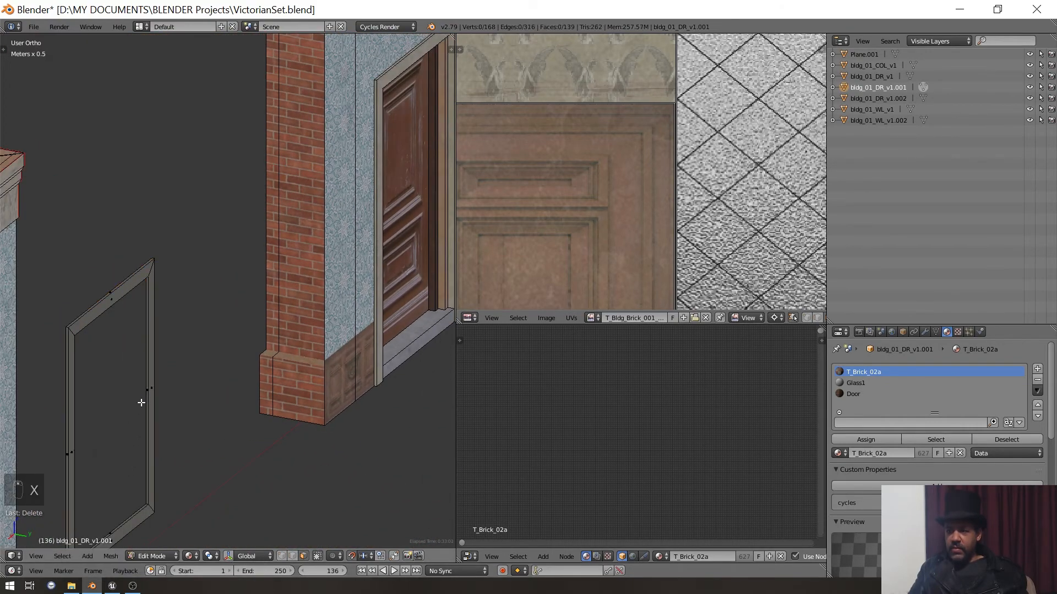
- Mark the frame's mitred corner edge loops as seams at all four corners, leaving nothing selected
middle_drag(141, 403, 123, 437)
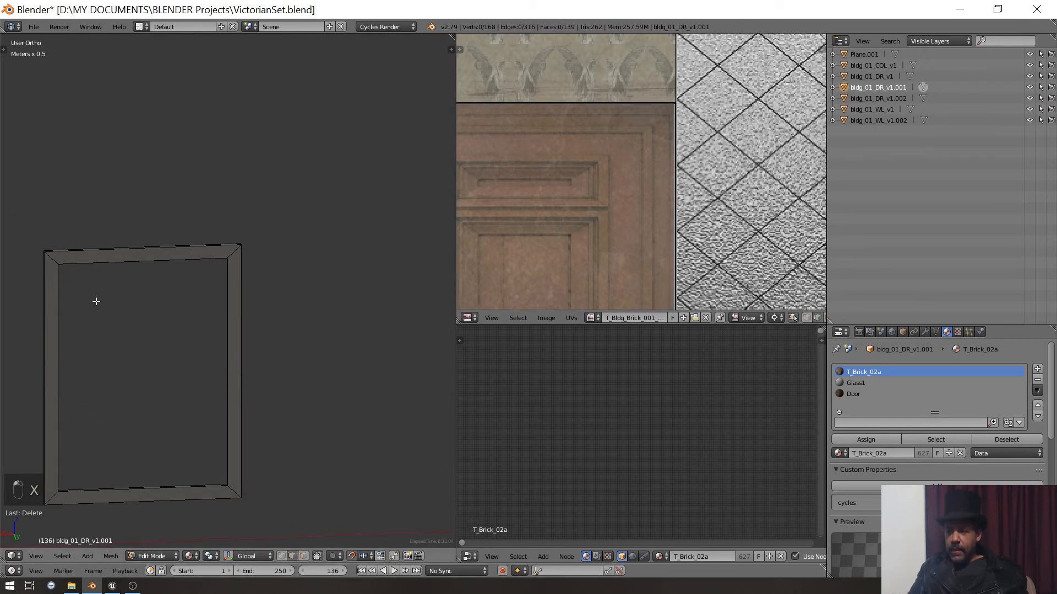
shift+middle_drag(154, 359, 226, 199)
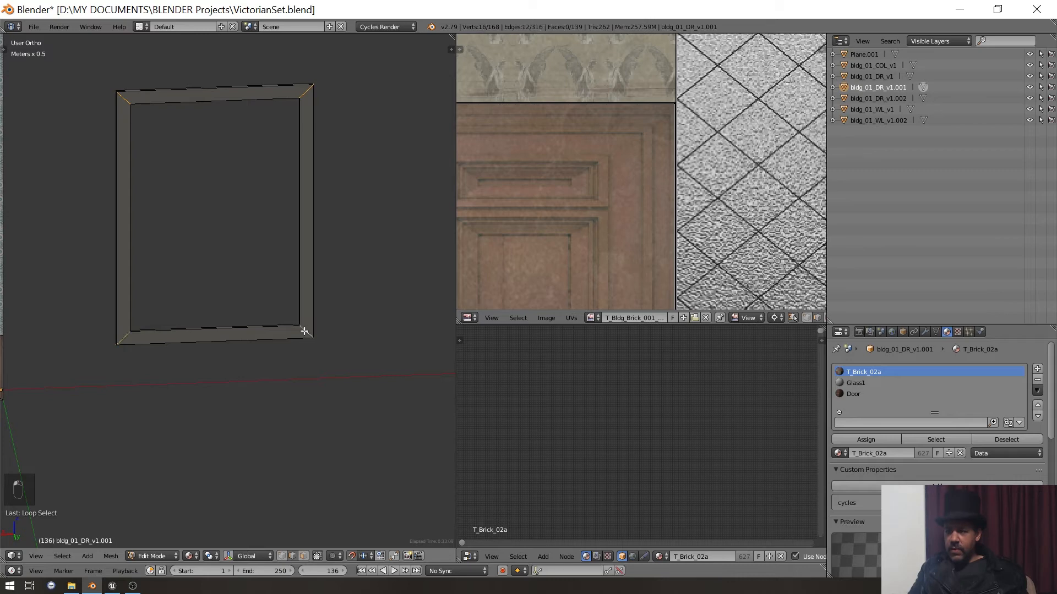
key(ctrl+e)
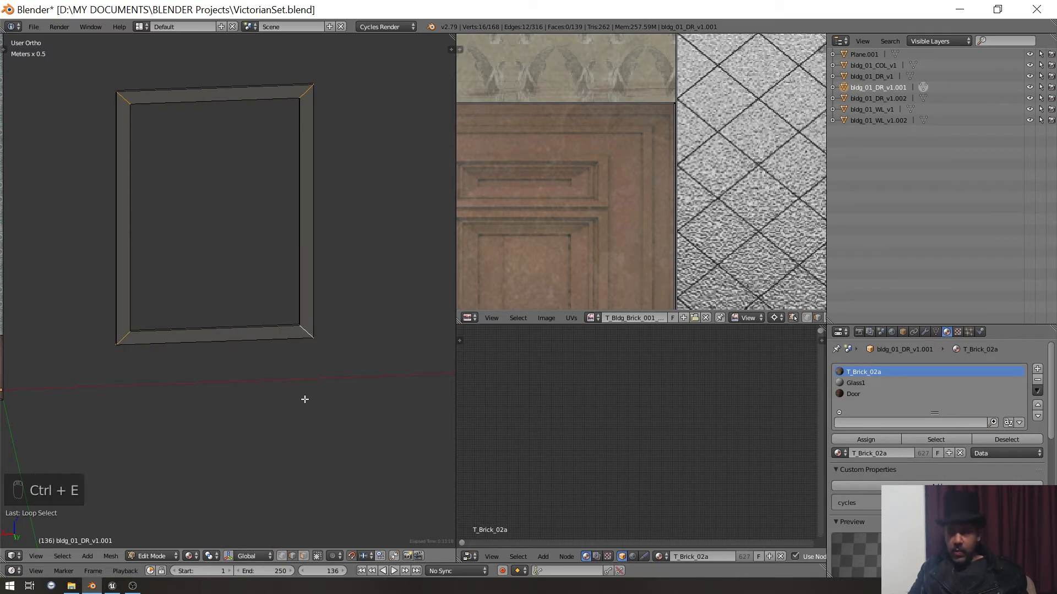
key(ctrl+e)
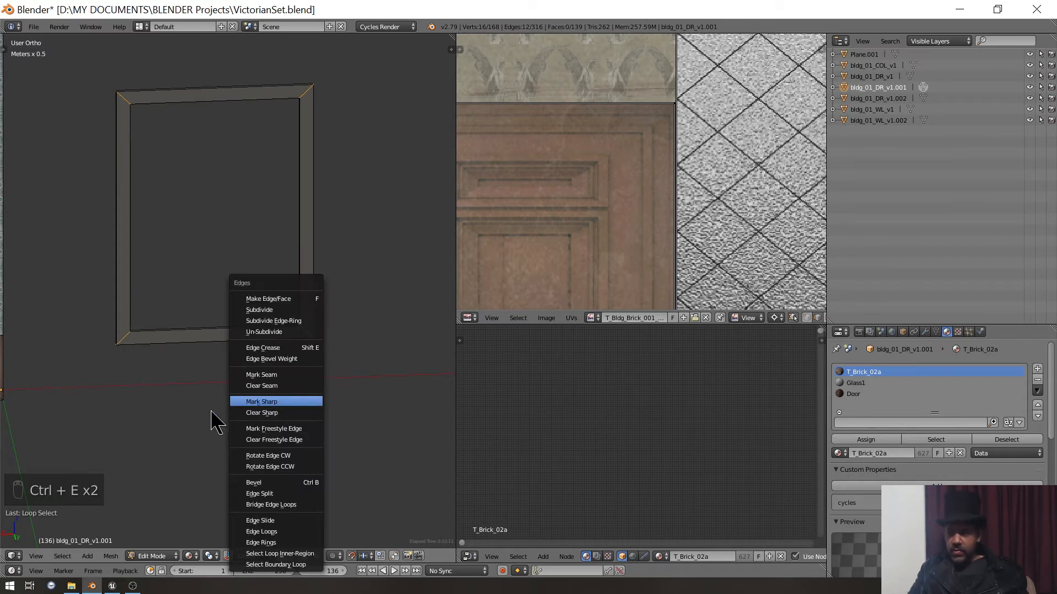
key(ctrl+e)
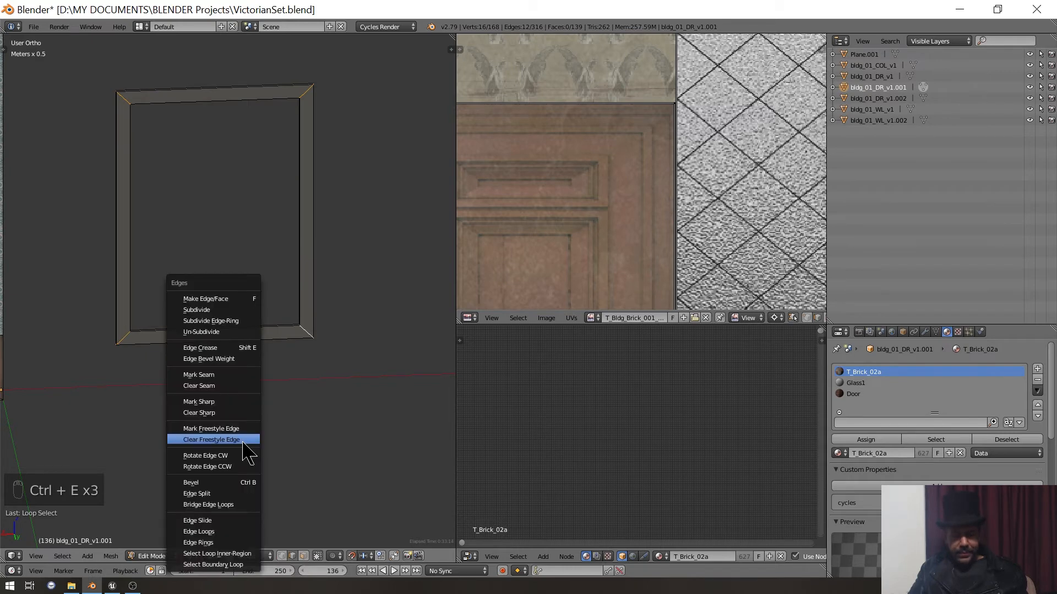
click(221, 372)
key(a)
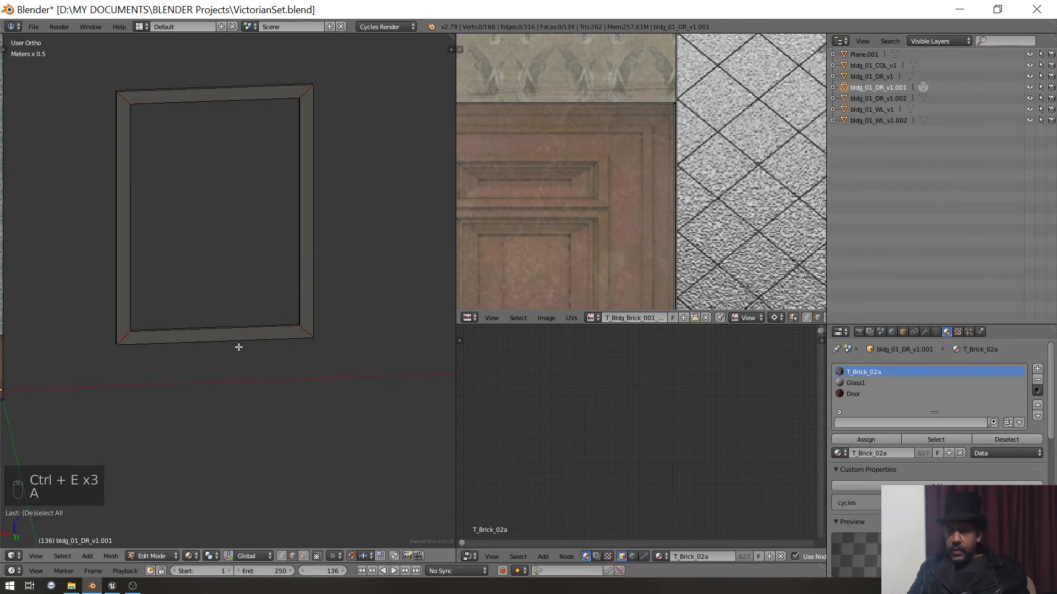
- Unwrap the whole linked window frame and move its UV islands into the empty area beside the texture
middle_drag(239, 345, 254, 375)
key(l)
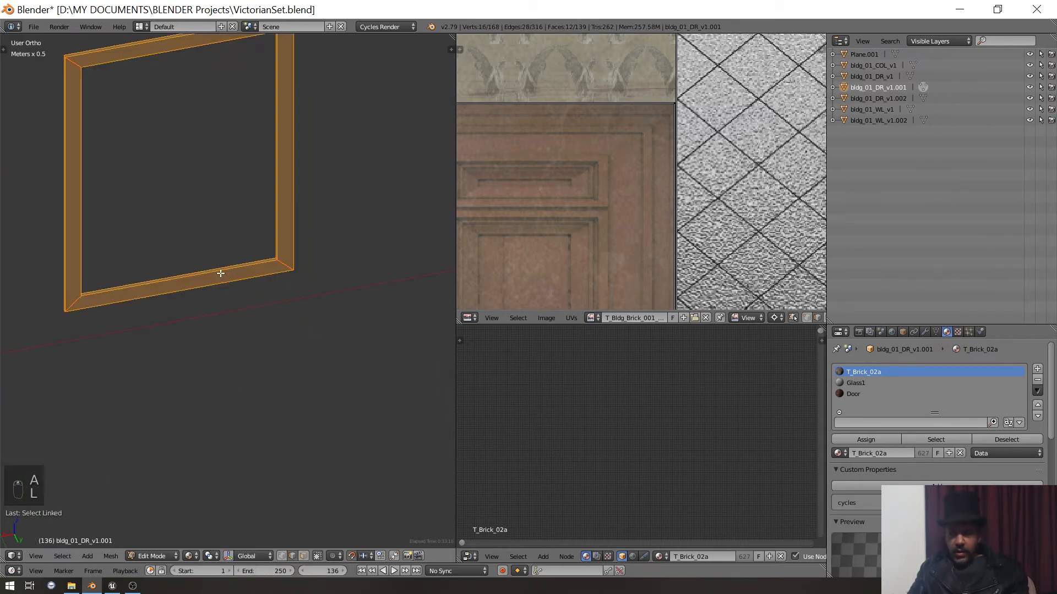
key(u)
key(u)
scroll(606, 196, down, 5)
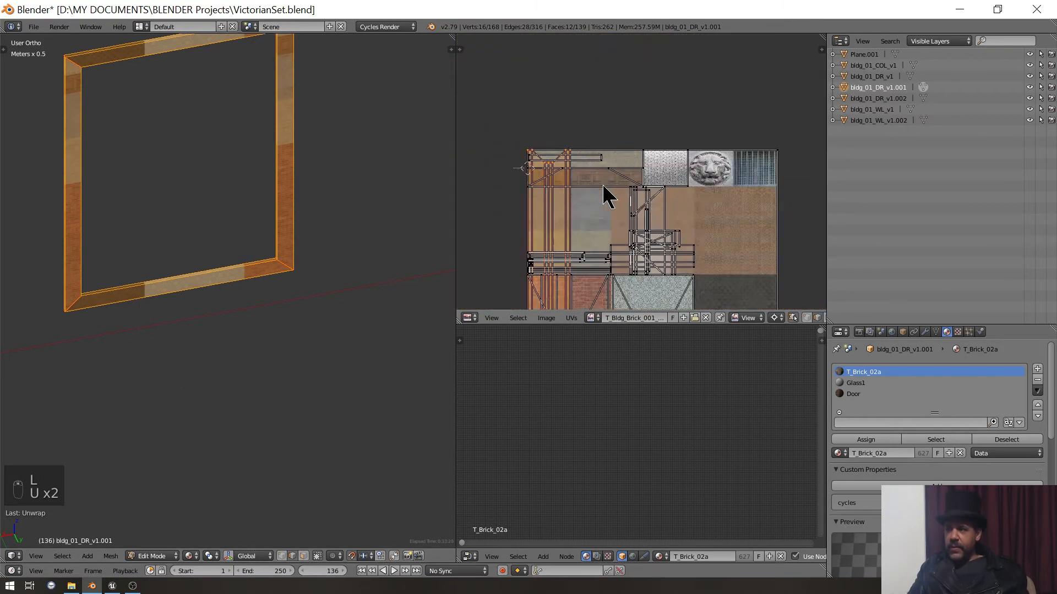
key(g)
click(543, 188)
scroll(613, 156, up, 2)
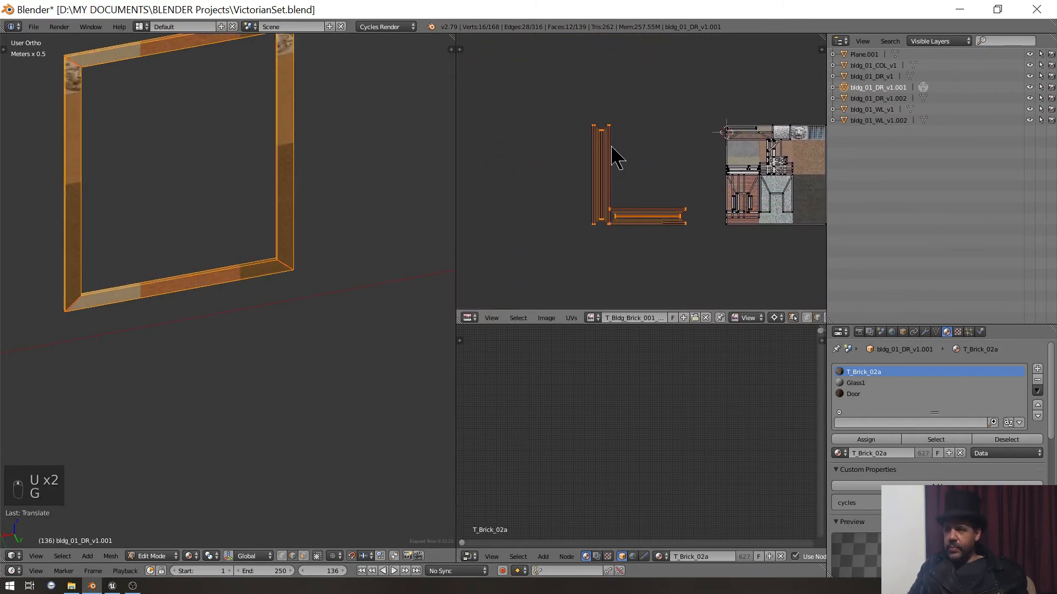
- Rotate the vertical UV strips of the frame's side pieces 90 degrees so they lie horizontally
key(a)
key(c)
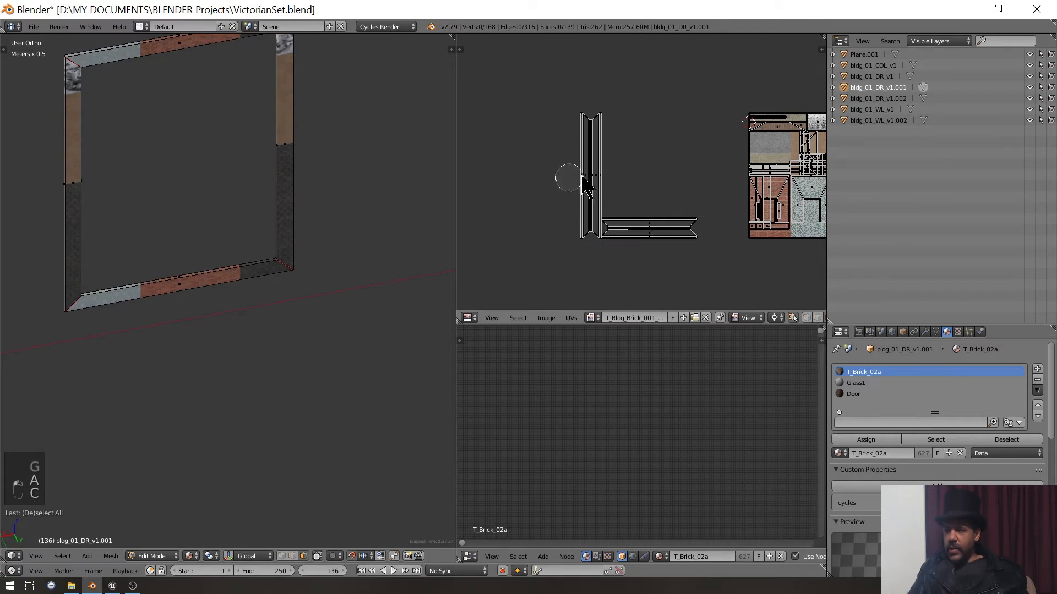
click(579, 177)
right_click(621, 175)
key(r)
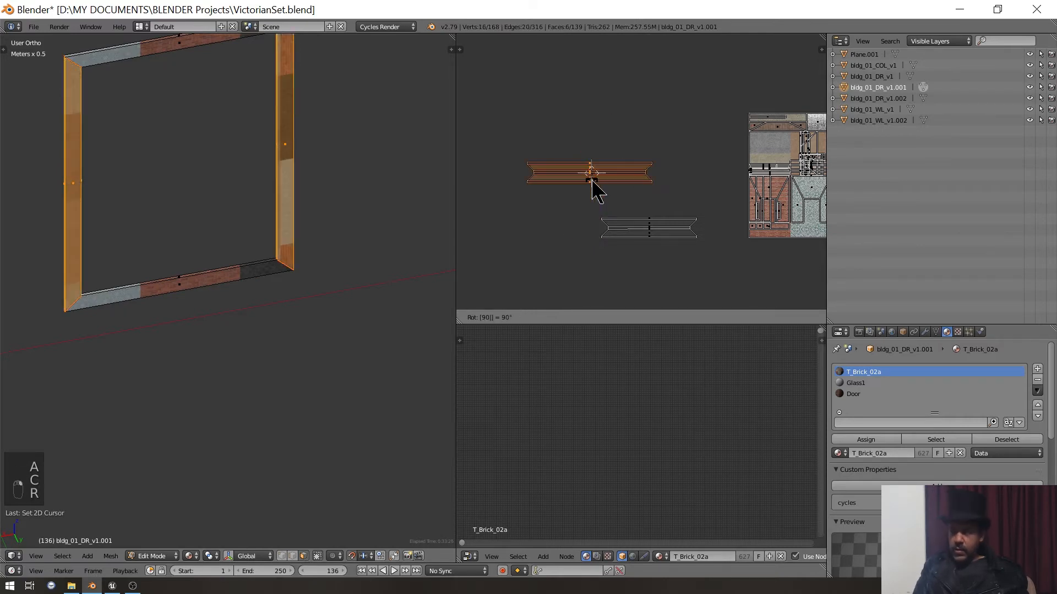
click(593, 189)
- Move the rotated UV strips over the frame's other horizontal strips so they share the same lower edge
key(g)
scroll(567, 149, up, 2)
click(580, 147)
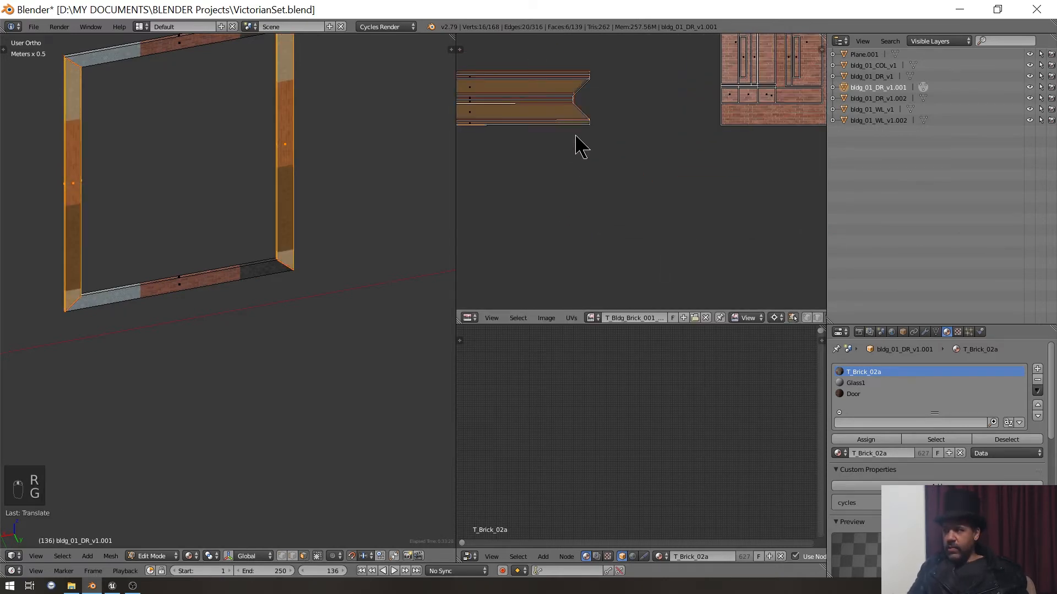
key(g)
right_click(589, 153)
scroll(613, 163, up, 3)
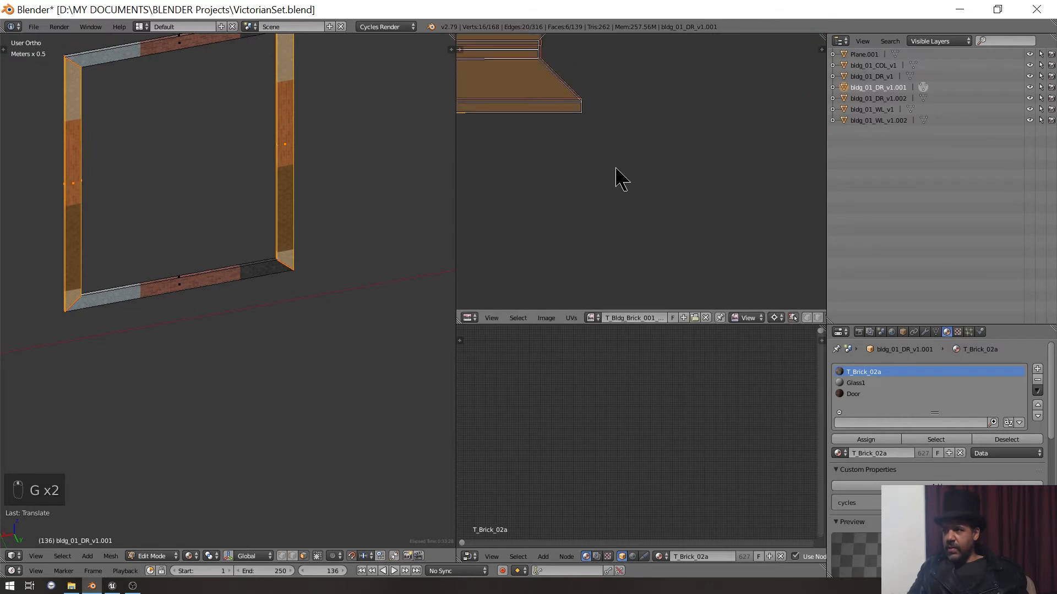
- Select all the frame's UV strips and move them onto the beige plaster area of the texture
scroll(626, 192, down, 5)
key(b)
drag(499, 130, 660, 183)
middle_drag(647, 181, 538, 193)
scroll(594, 118, up, 5)
scroll(606, 155, up, 1)
middle_drag(594, 118, 693, 275)
key(g)
click(597, 114)
key(g)
click(649, 59)
- Align the UV strips' lower-left corner with the left edge of the beige plaster area
scroll(623, 171, up, 6)
scroll(663, 287, up, 3)
scroll(661, 275, up, 1)
scroll(692, 275, up, 3)
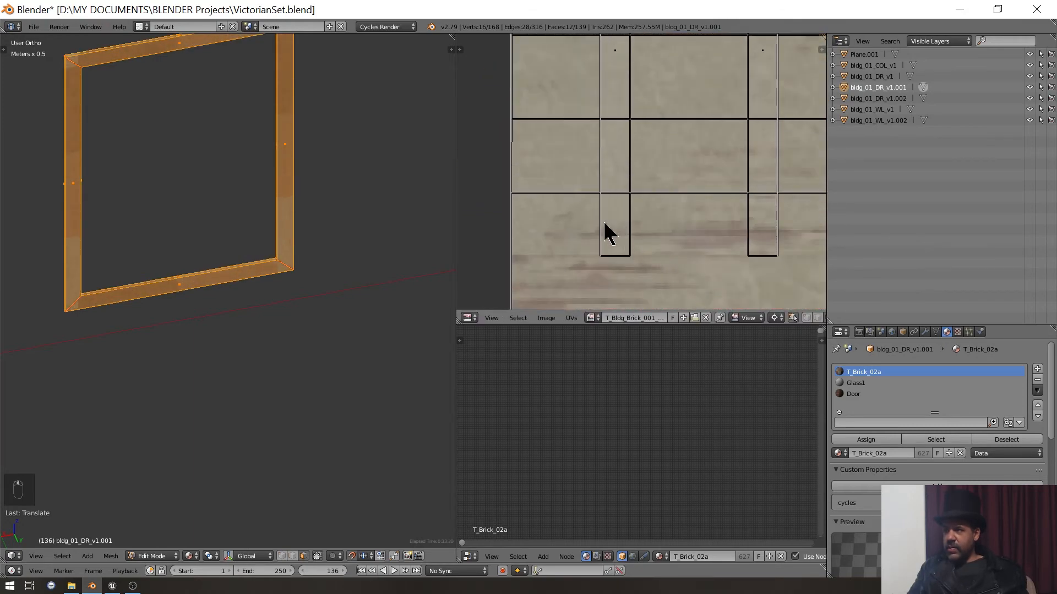
key(g)
click(531, 190)
scroll(670, 199, up, 9)
middle_drag(533, 190, 671, 125)
scroll(586, 250, up, 6)
scroll(524, 142, up, 3)
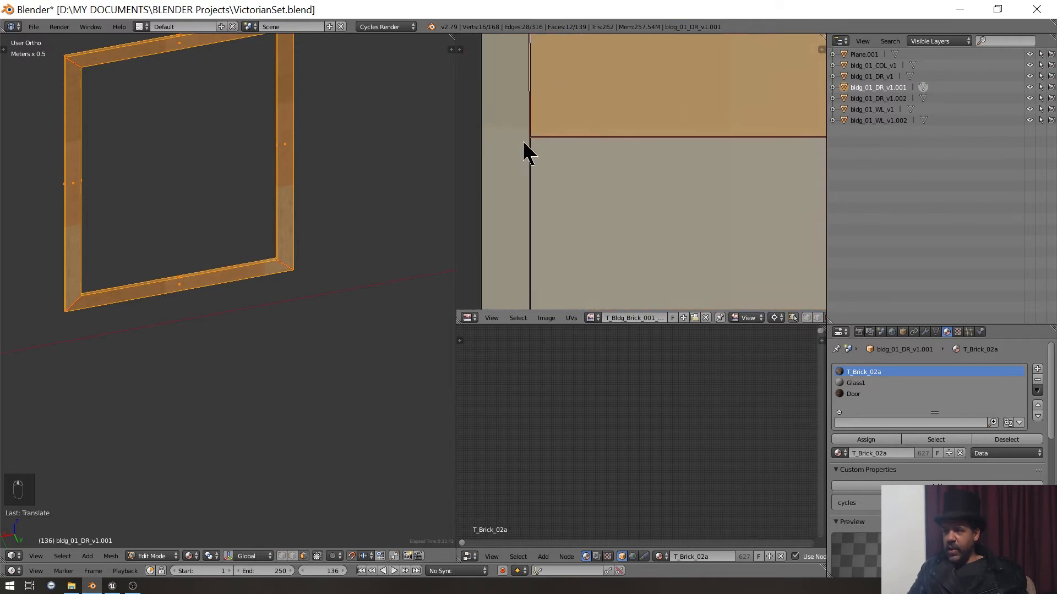
- Place the 2D cursor at the UV strips' lower-left corner and scale them to about 0.33 around it
click(528, 135)
scroll(531, 145, down, 6)
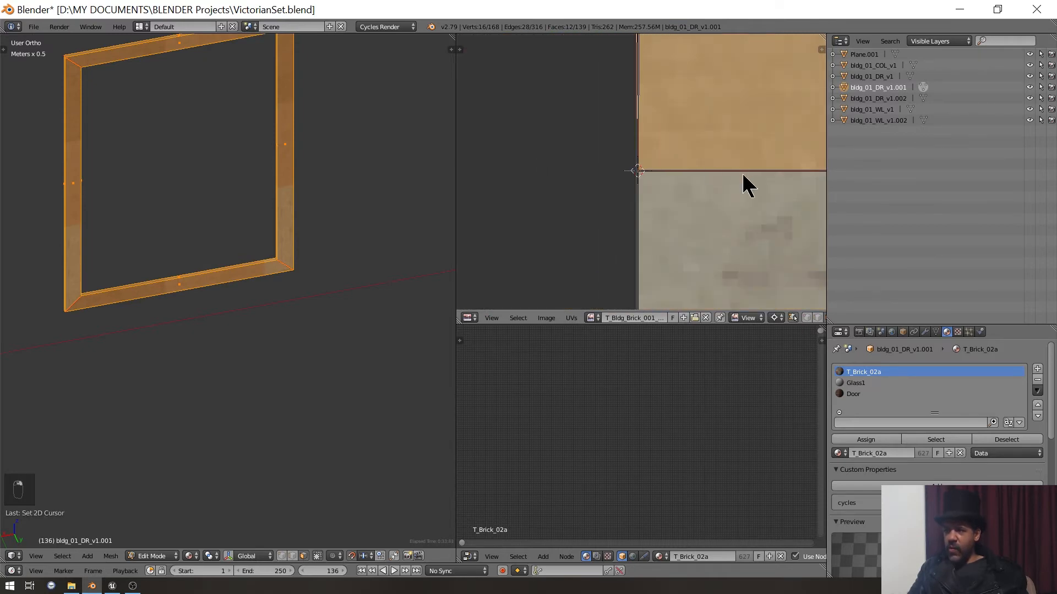
scroll(735, 176, down, 3)
scroll(736, 142, down, 7)
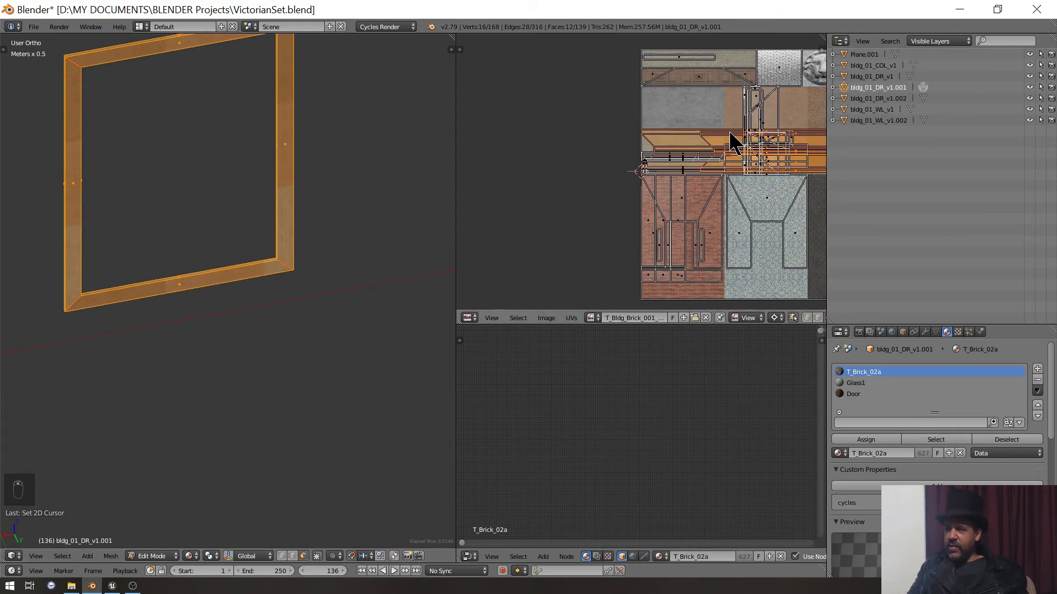
scroll(740, 143, up, 2)
middle_drag(742, 143, 647, 152)
scroll(648, 154, up, 2)
key(s)
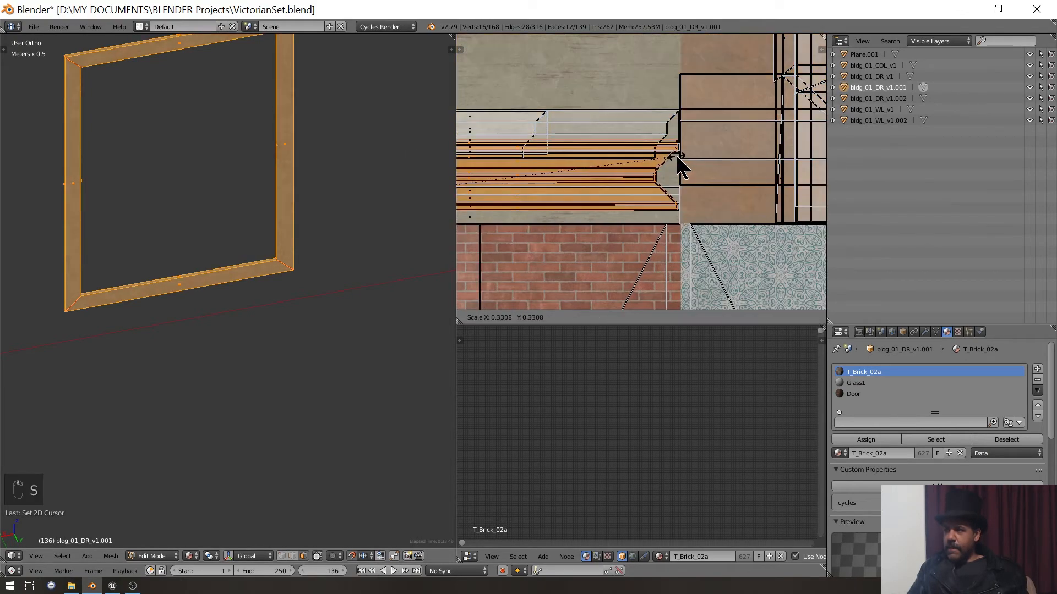
click(678, 156)
- Fine-tune the UV strips' scale so their mitred ends reach close to the plaster area's right edge
scroll(678, 157, up, 2)
scroll(678, 159, up, 3)
key(s)
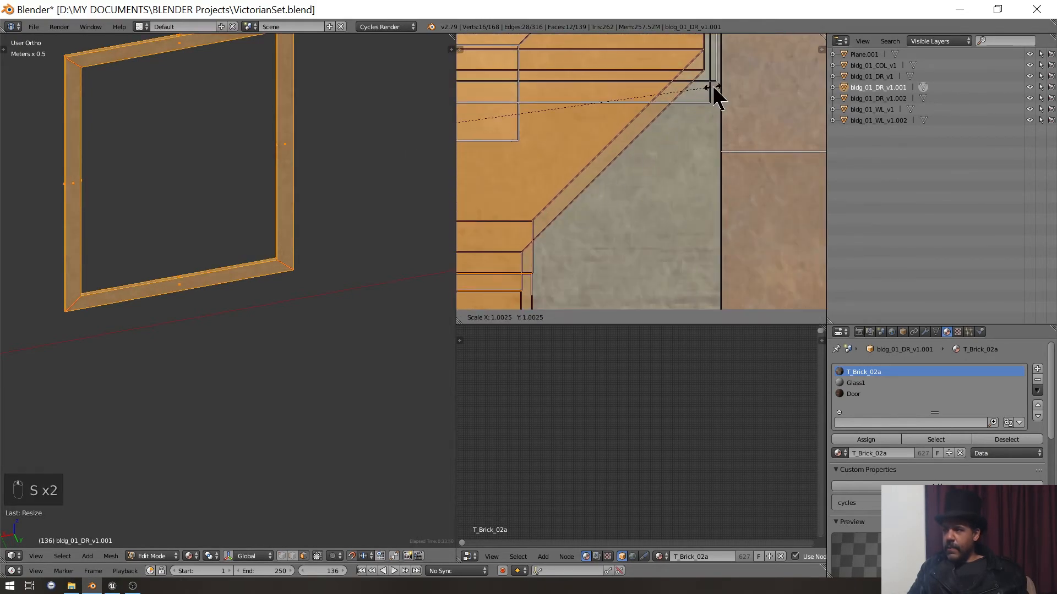
click(726, 95)
middle_drag(721, 92, 656, 205)
scroll(652, 197, up, 3)
key(s)
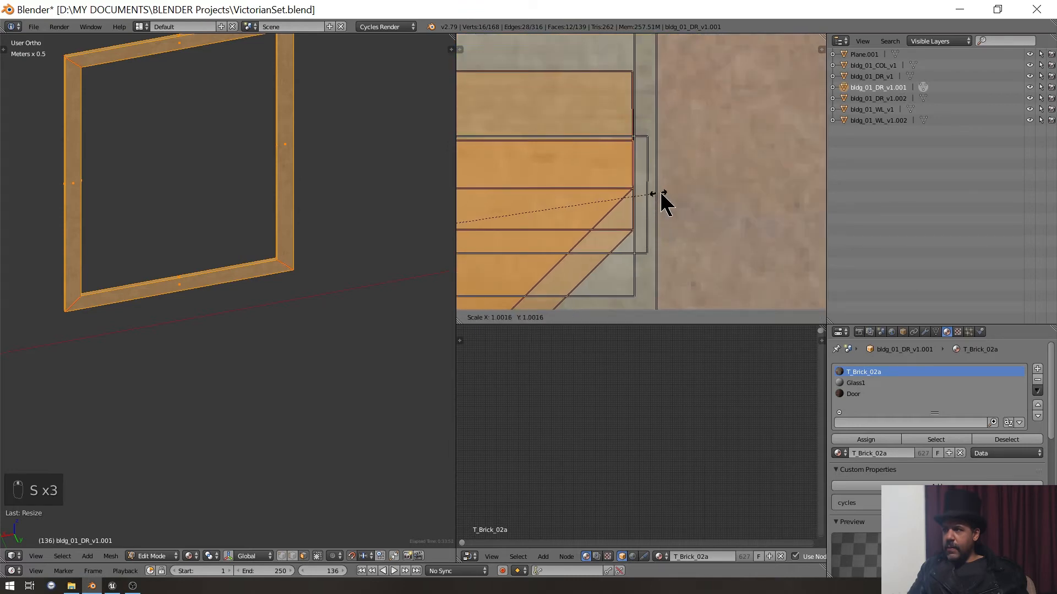
click(672, 201)
- Move the window frame back onto the wall around the window opening, working from the back orthographic view
scroll(250, 165, down, 6)
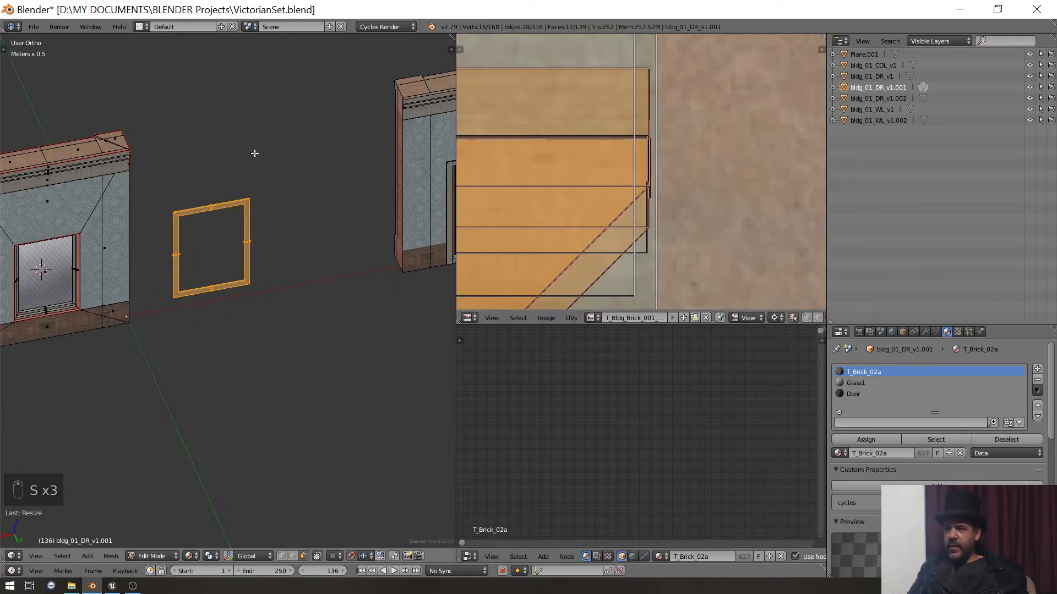
key(ctrl+KP_1)
scroll(213, 208, down, 2)
ctrl+scroll(231, 226, up, 3)
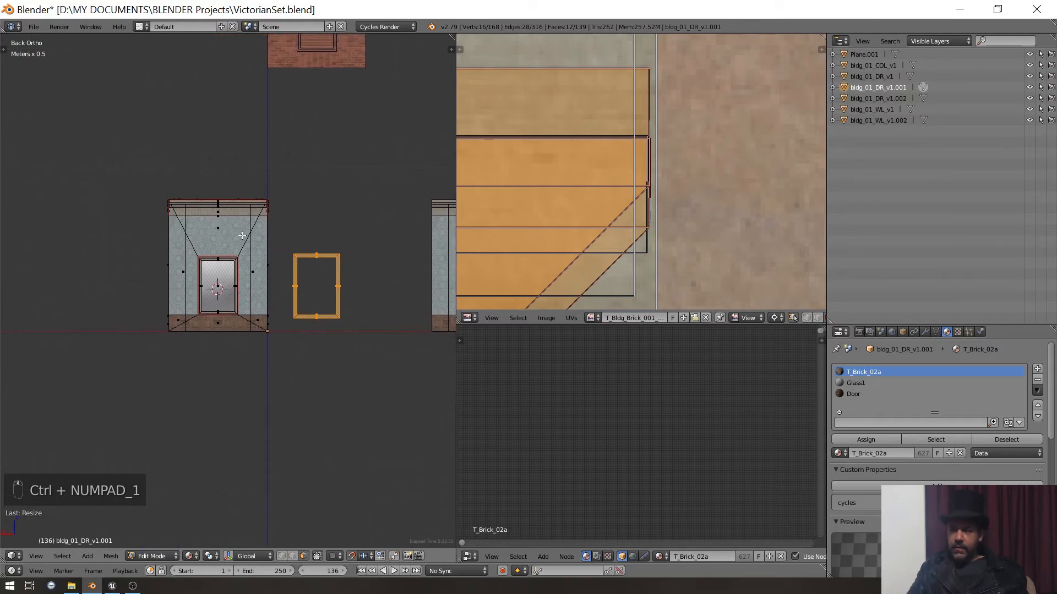
key(g)
click(149, 237)
- Remove doubled vertices across the whole wall mesh and clear the selection
key(a)
key(a)
key(a)
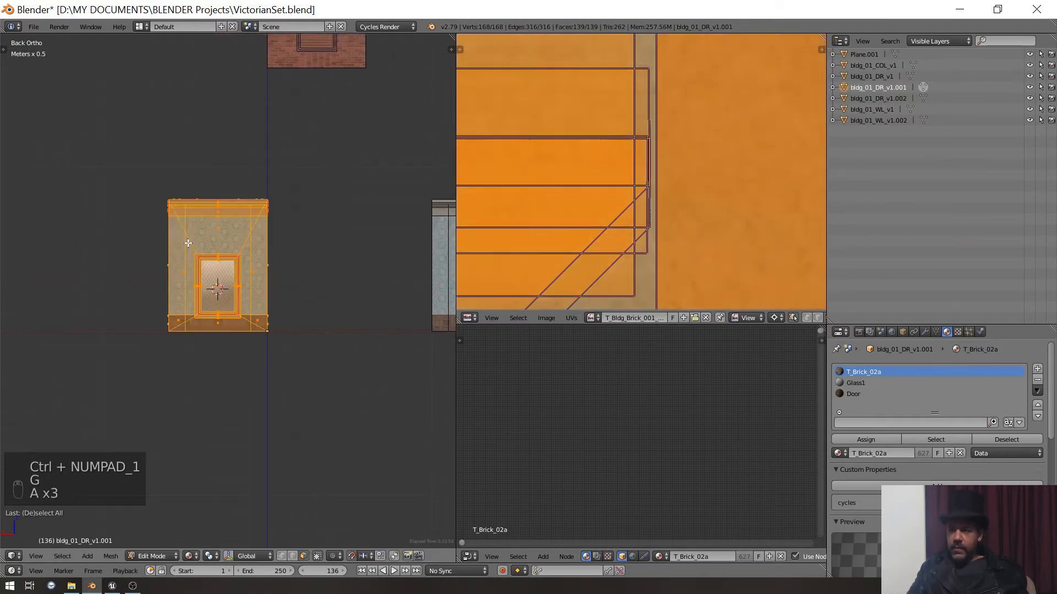
key(w)
click(188, 238)
key(a)
- Select the interior and exterior glass faces and duplicate them along X into the empty space beside the wall
scroll(198, 236, up, 6)
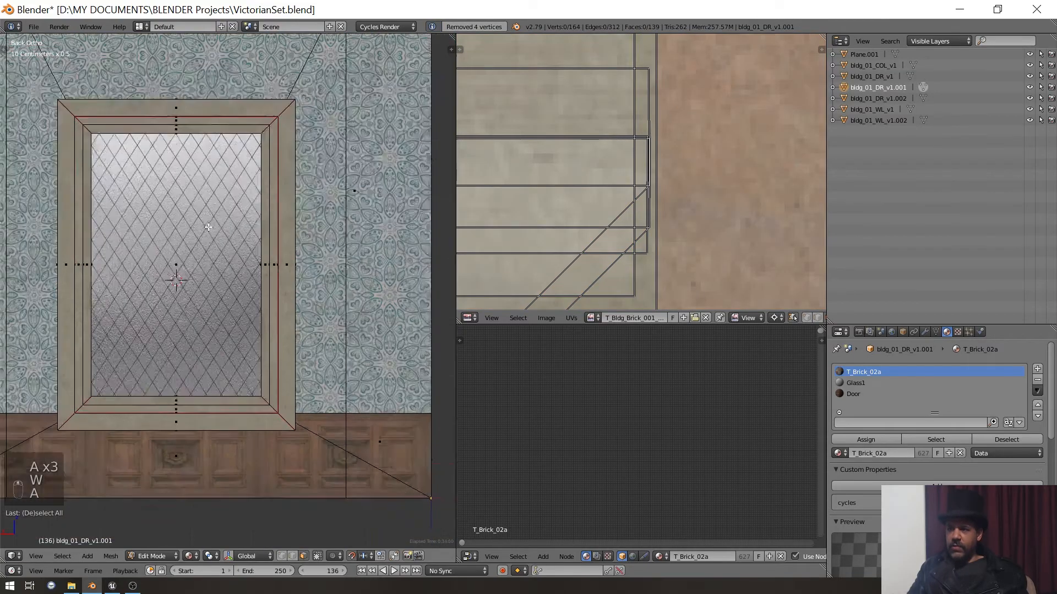
middle_drag(209, 233, 219, 283)
right_click(171, 257)
middle_drag(149, 268, 288, 300)
shift+right_click(218, 310)
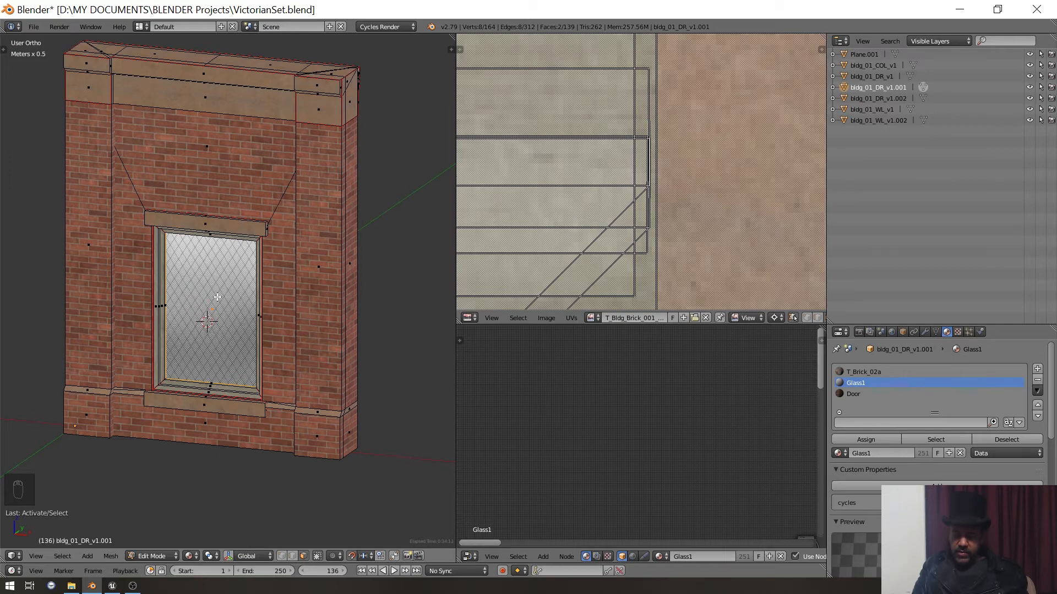
key(KP_1)
scroll(217, 297, down, 6)
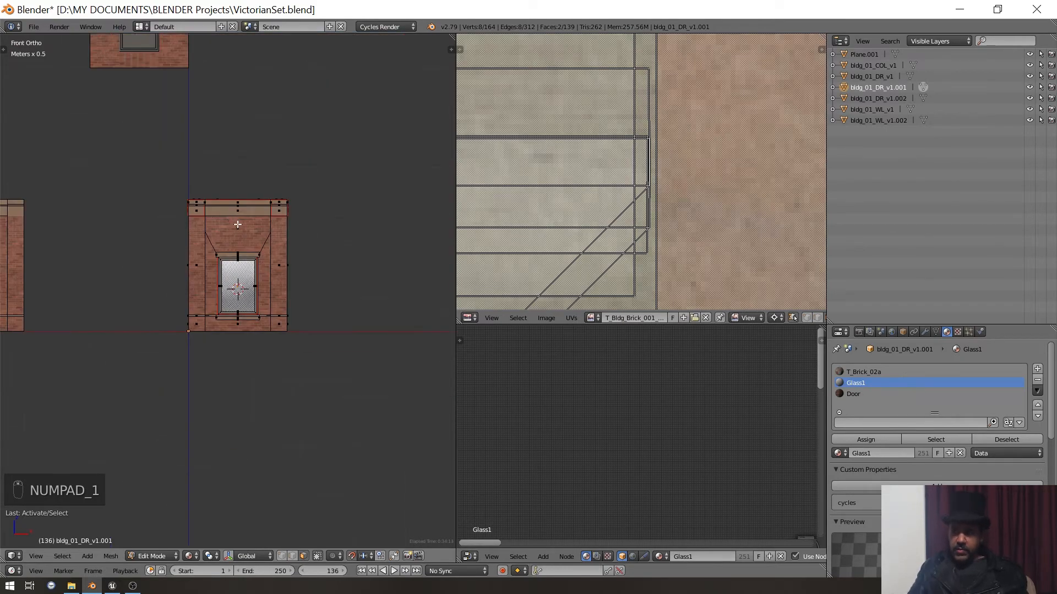
shift+middle_drag(277, 264, 122, 176)
key(shift+d)
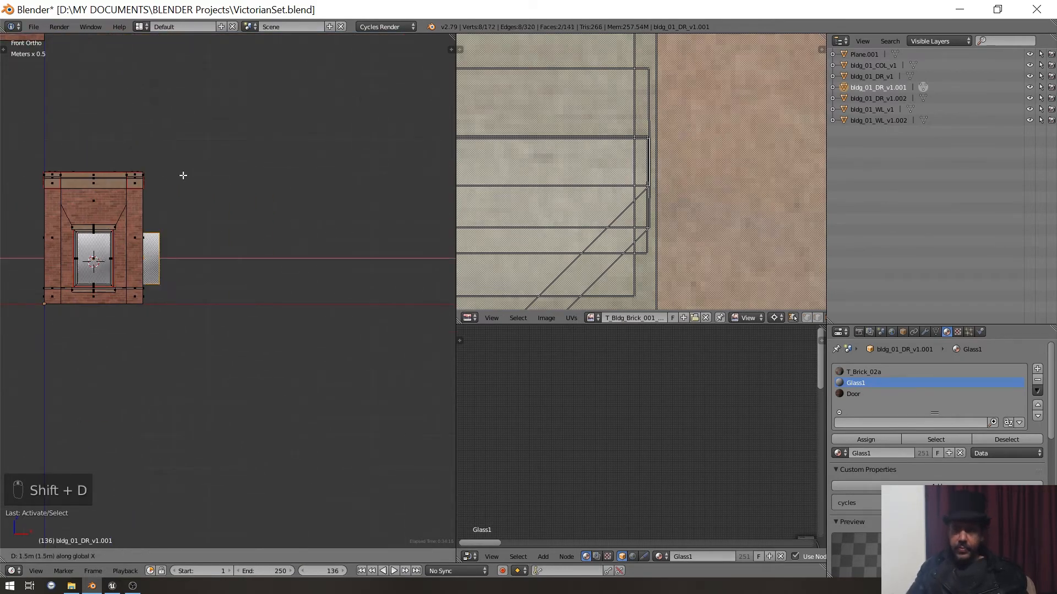
click(275, 170)
shift+middle_drag(286, 212, 233, 229)
scroll(223, 215, up, 5)
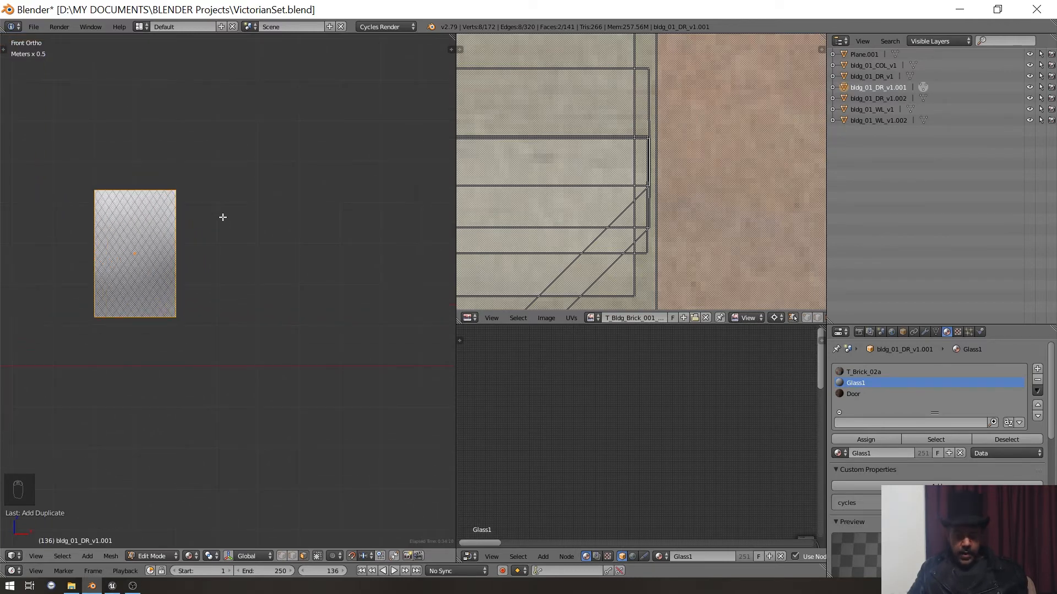
- Separate the duplicated glass faces into their own object and open it in Edit Mode
key(p)
click(223, 217)
key(Tab)
right_click(123, 262)
key(Tab)
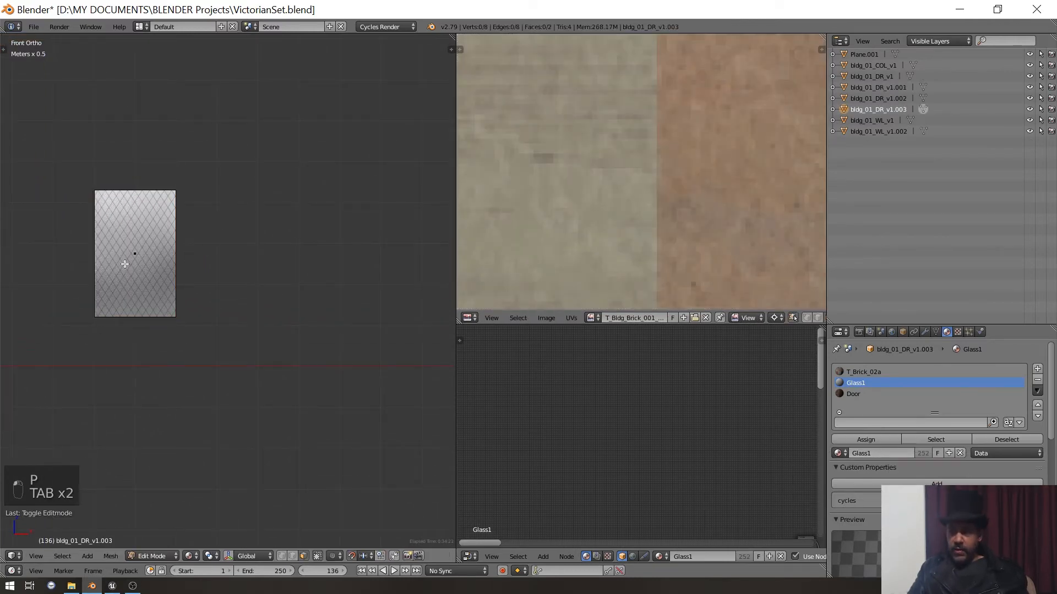
- Switch the viewport to solid shading around the separated panes and leave nothing selected
mouse_move(125, 264)
middle_down()
mouse_move(232, 294)
mouse_move(151, 306)
mouse_move(266, 308)
mouse_move(155, 313)
mouse_move(169, 306)
middle_up()
scroll(204, 293, up, 4)
key(z)
key(z)
key(z)
right_click(155, 308)
key(a)
key(a)
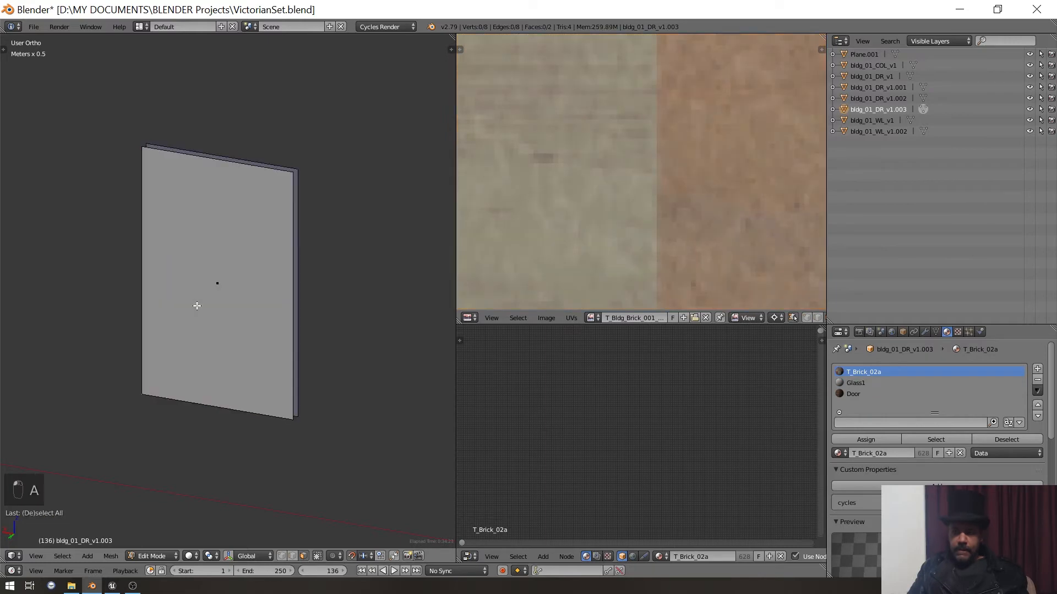
- Divide each of the two panes into three equal columns with two centred vertical loop cuts
key(ctrl+r)
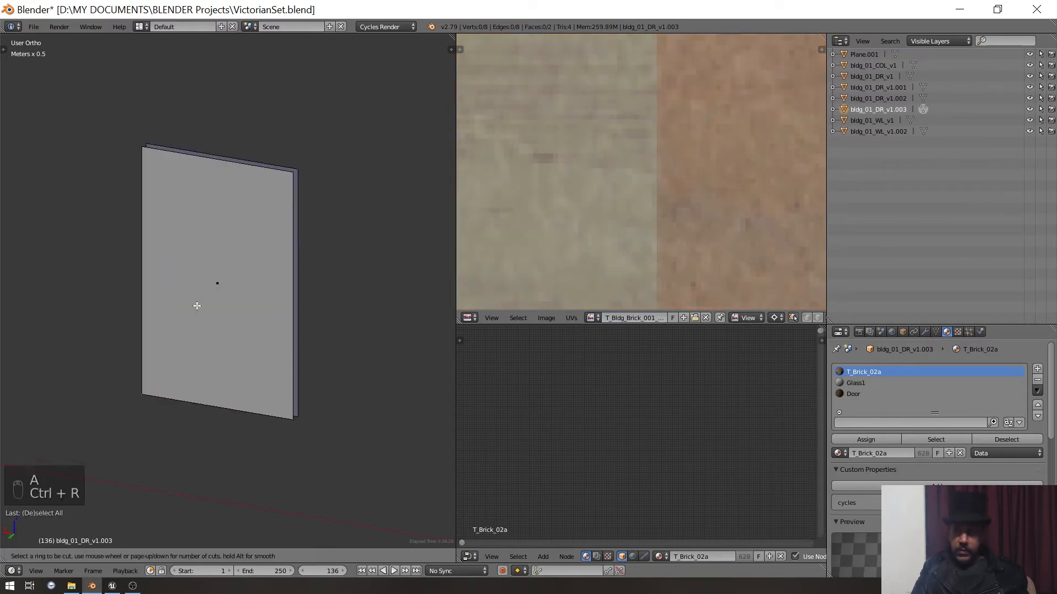
scroll(215, 146, up, 1)
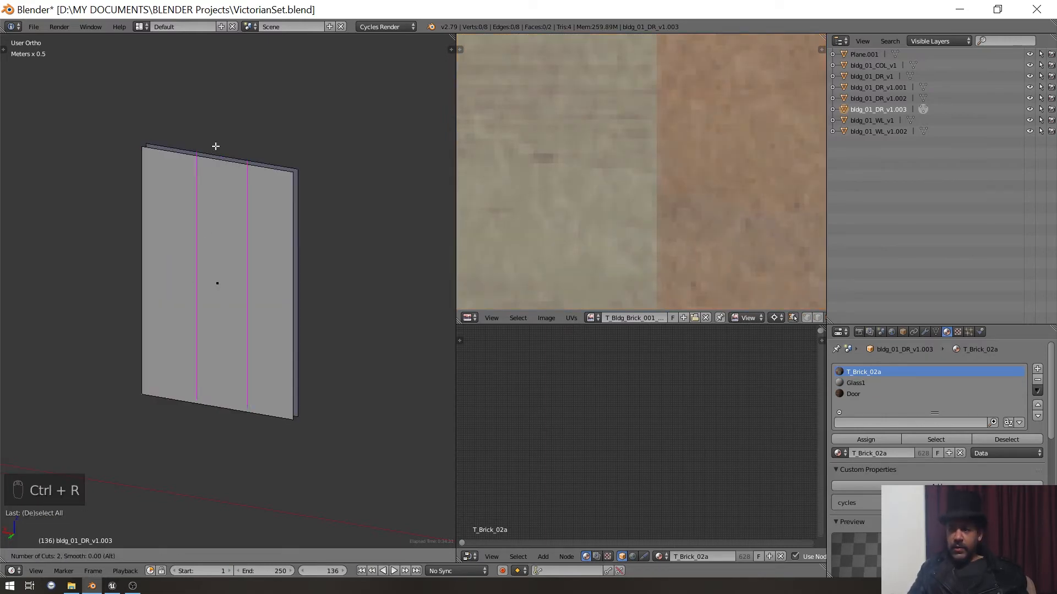
double_click(215, 147)
middle_drag(246, 185, 134, 208)
key(a)
middle_drag(195, 217, 214, 242)
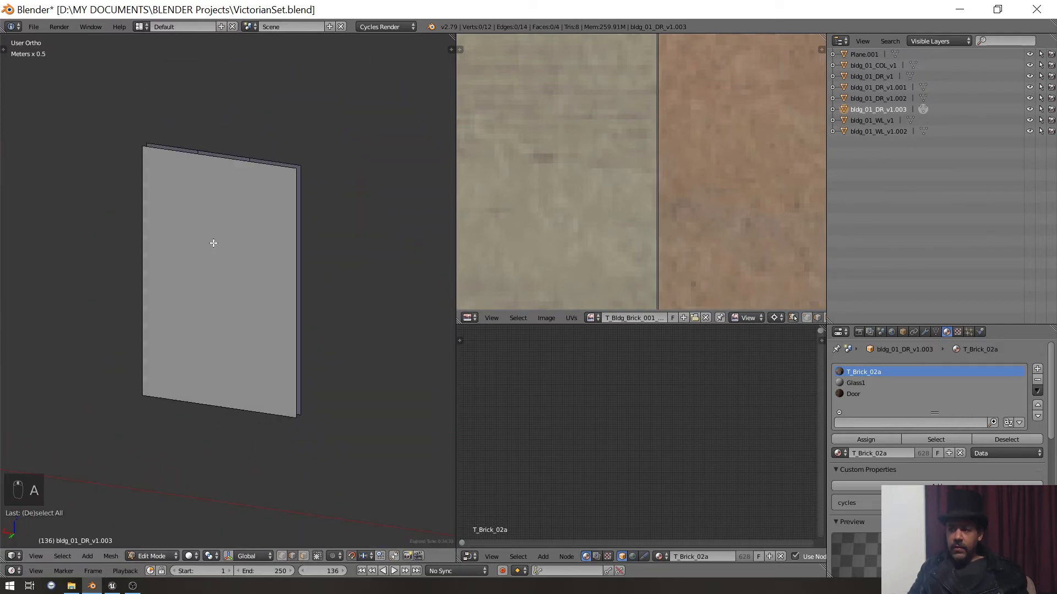
key(ctrl+r)
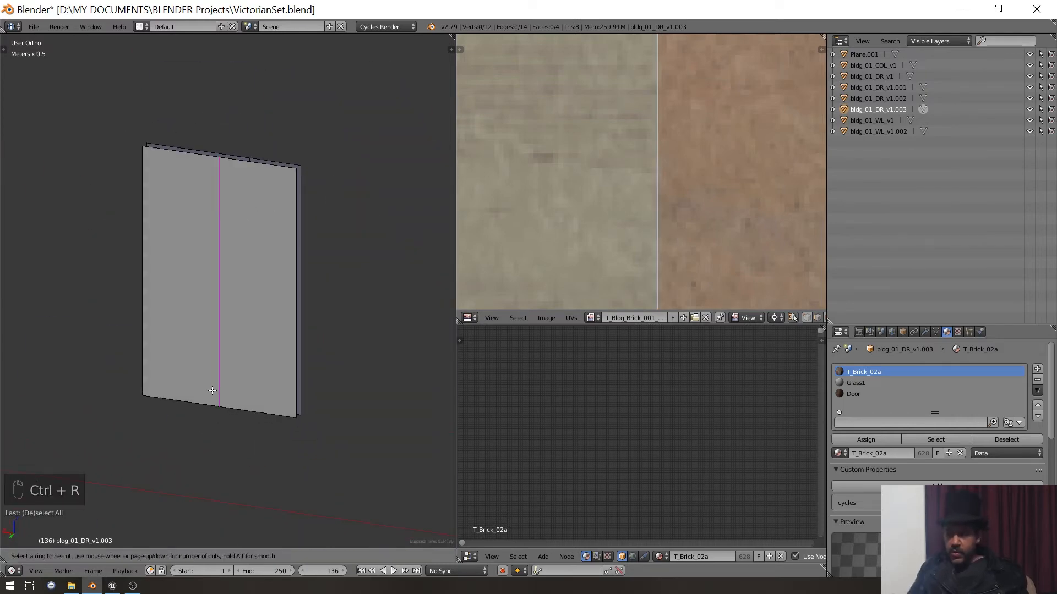
scroll(213, 389, up, 1)
click(212, 389)
right_click(213, 390)
- Add a horizontal loop cut across the middle of both the front and back panes
middle_drag(246, 384, 181, 289)
key(ctrl+r)
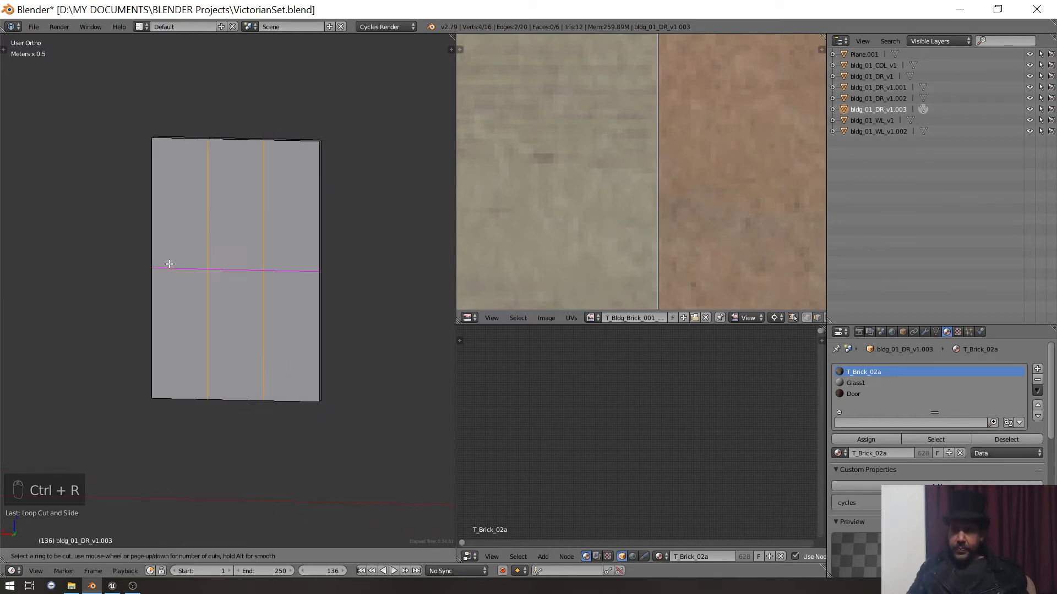
click(169, 265)
right_click(157, 260)
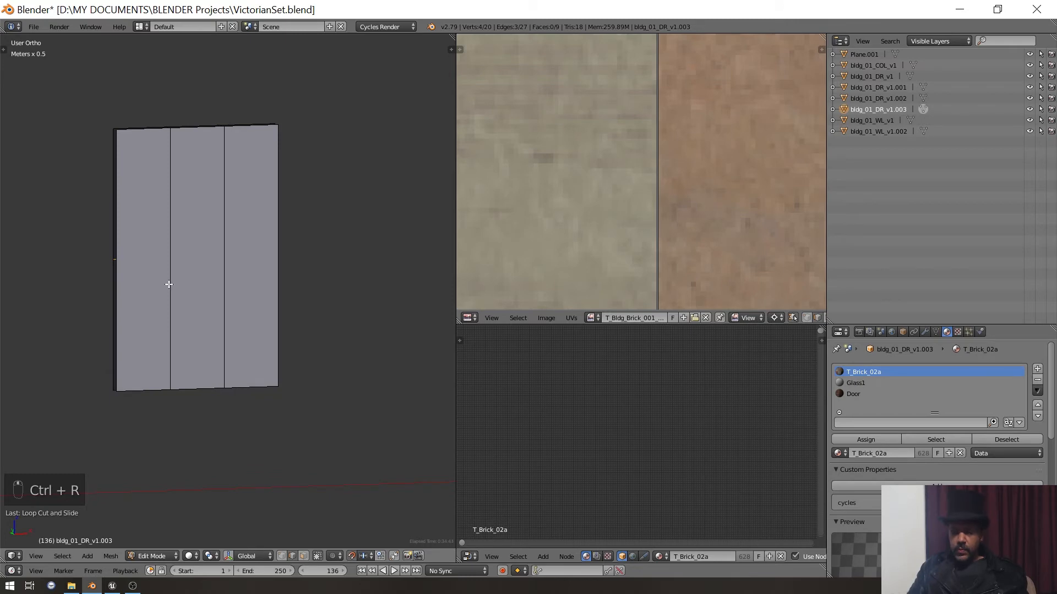
key(ctrl+r)
click(169, 284)
middle_drag(167, 282, 189, 307)
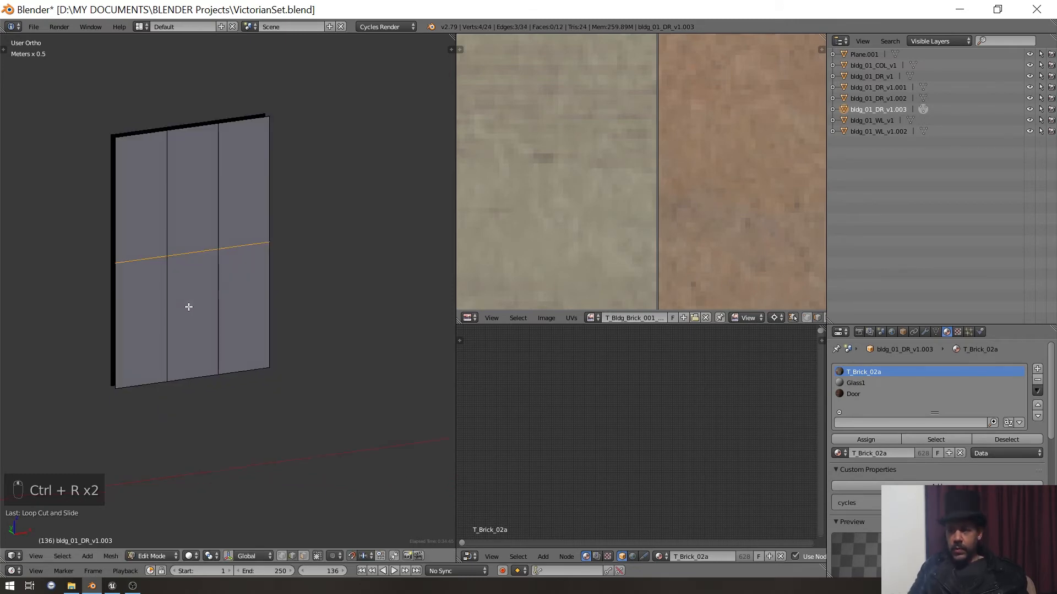
- Select every face of both panes in face selection mode, show the tool settings and widen the 3D viewport
click(303, 555)
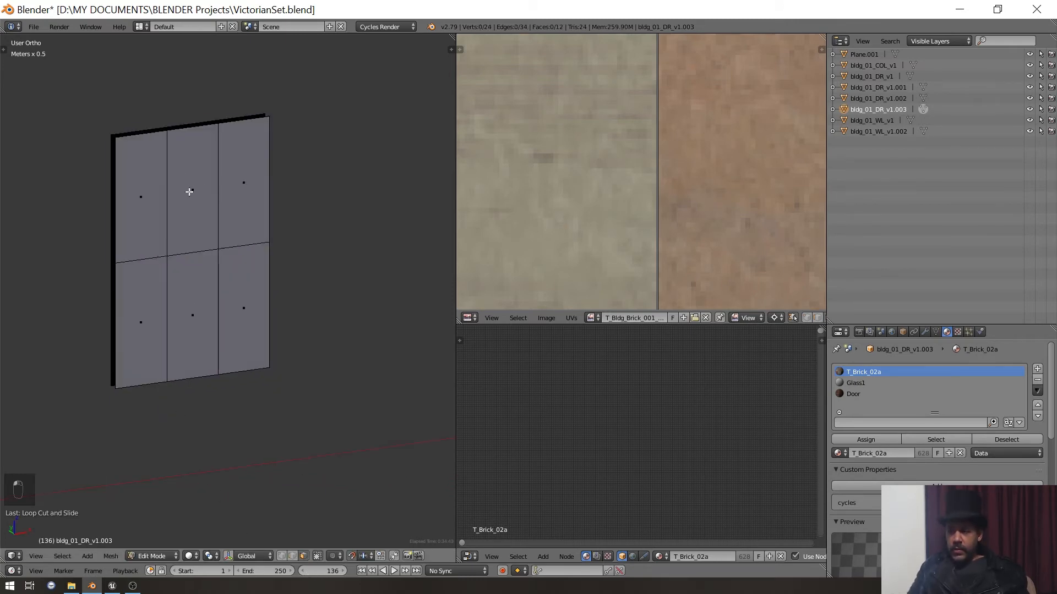
key(a)
scroll(202, 240, down, 5)
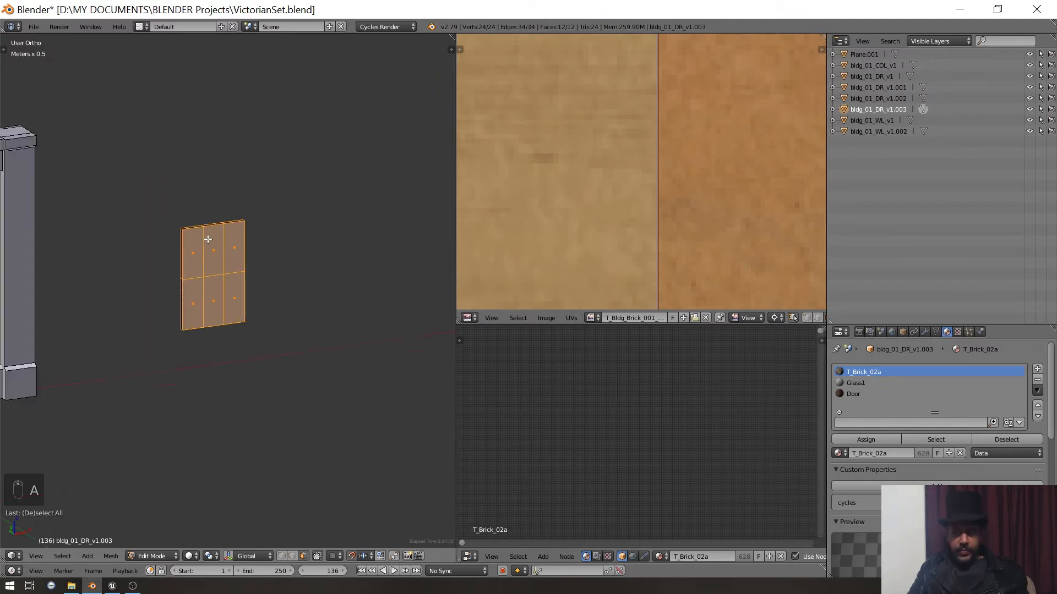
scroll(203, 238, up, 5)
key(t)
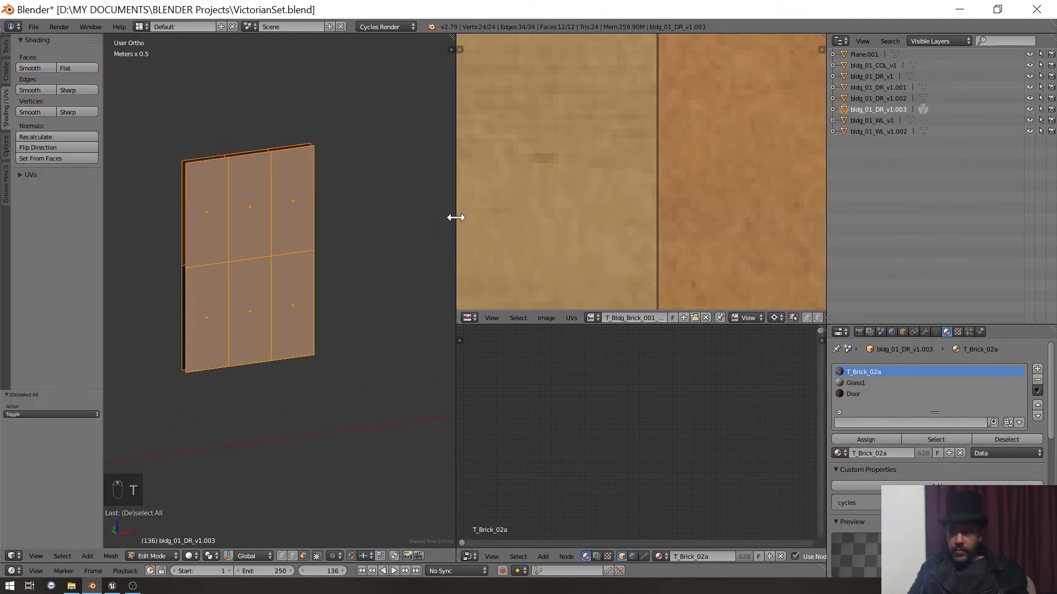
drag(455, 217, 685, 214)
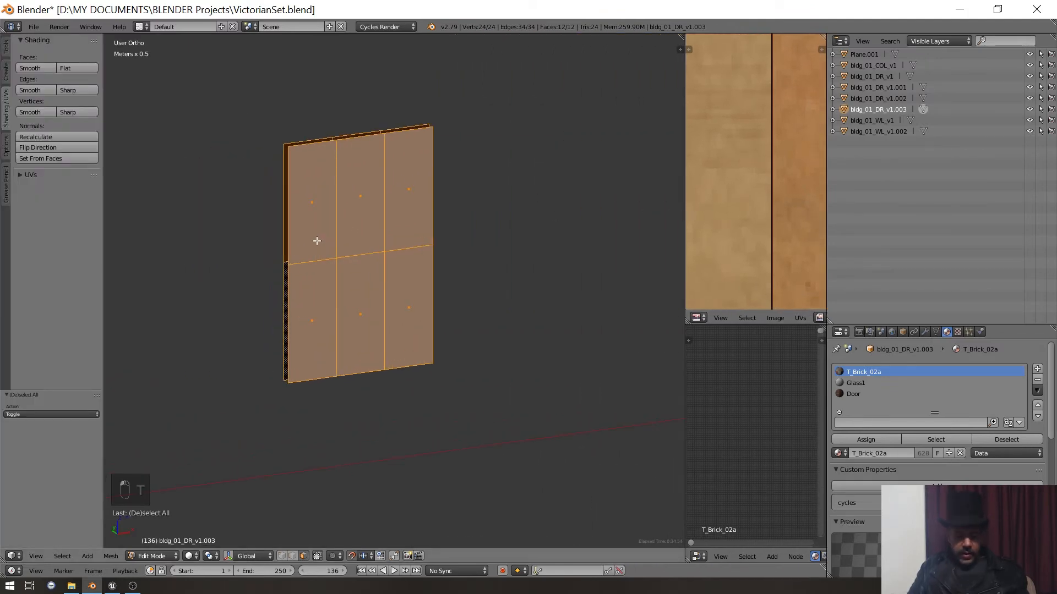
- Inset all the selected faces of both panes individually with a thickness of 0.05 m and a depth of 0
key(i)
click(316, 248)
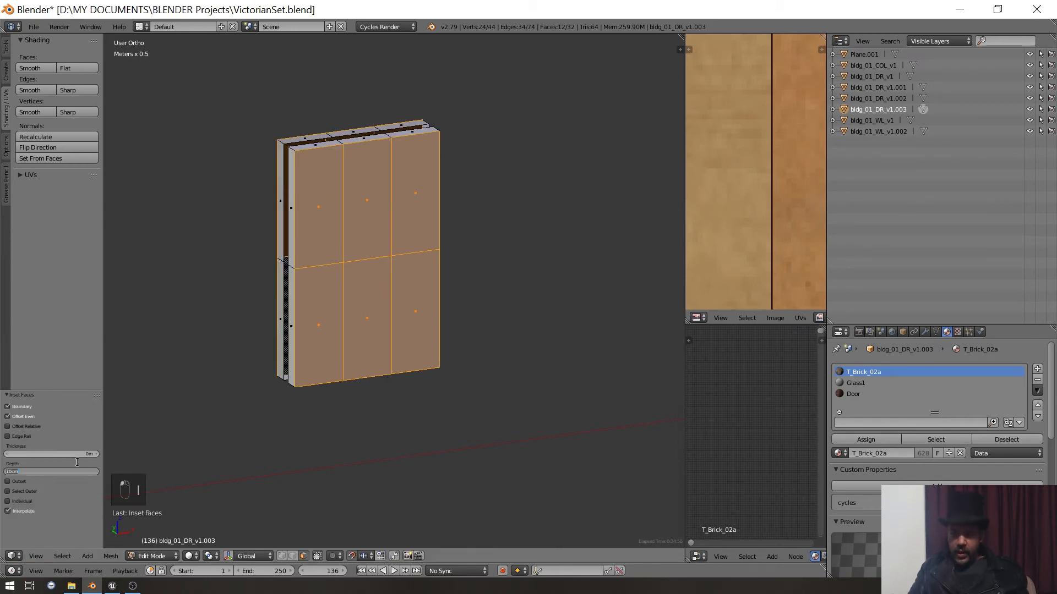
text(0)
key(Return)
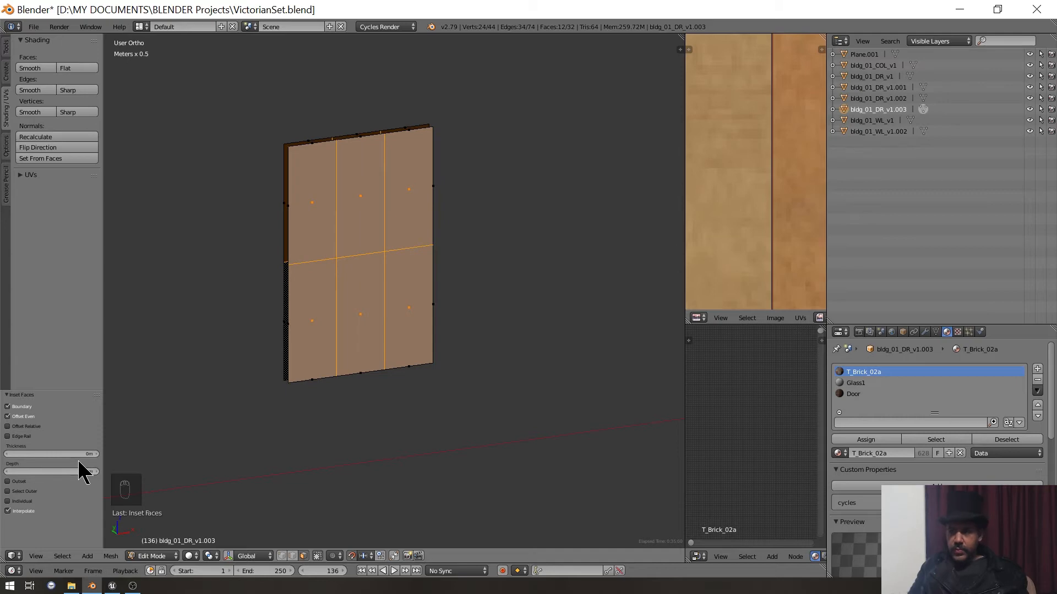
click(74, 453)
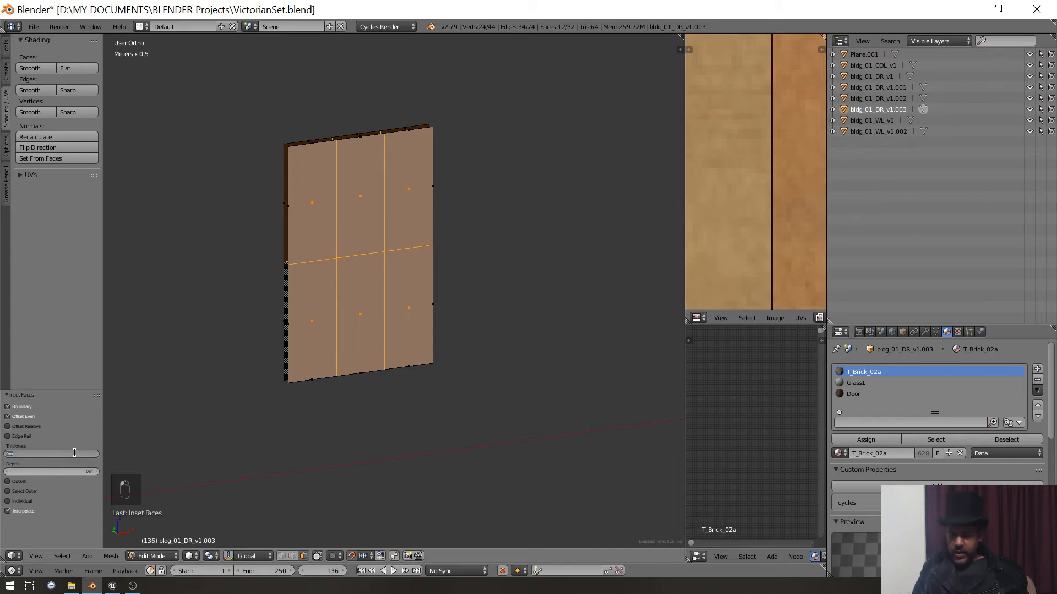
text(0.05)
key(Return)
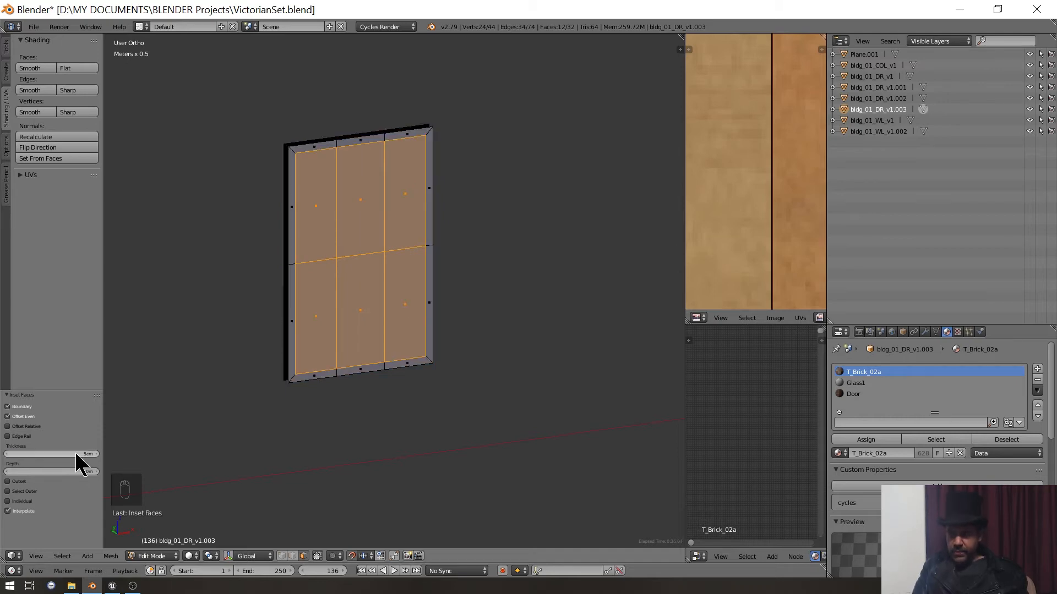
click(14, 503)
- Set the thickness of the individual face insets to 3 cm
middle_drag(257, 324, 200, 309)
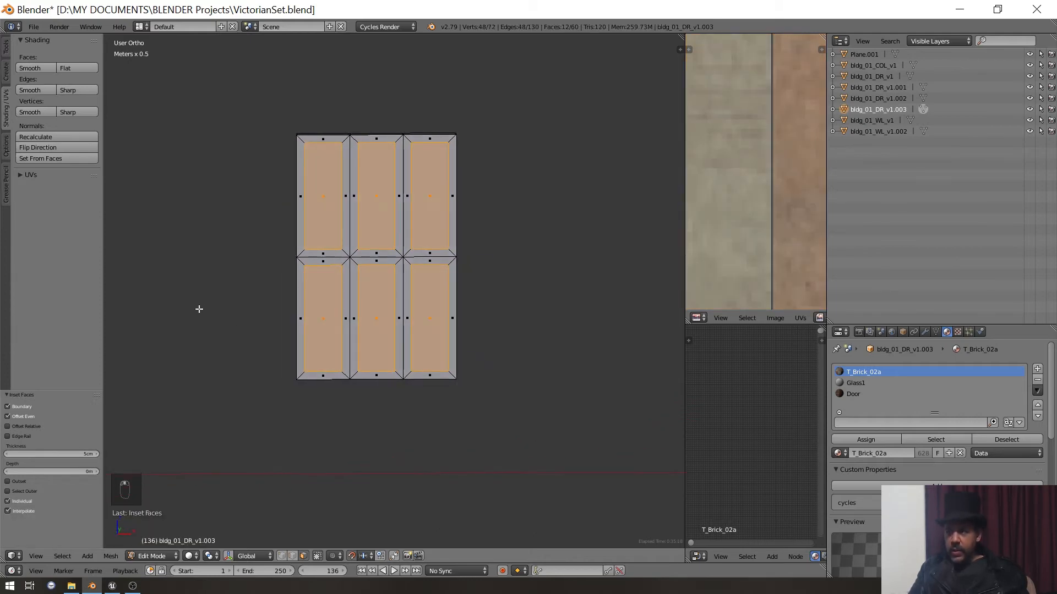
scroll(200, 309, up, 3)
scroll(198, 351, down, 1)
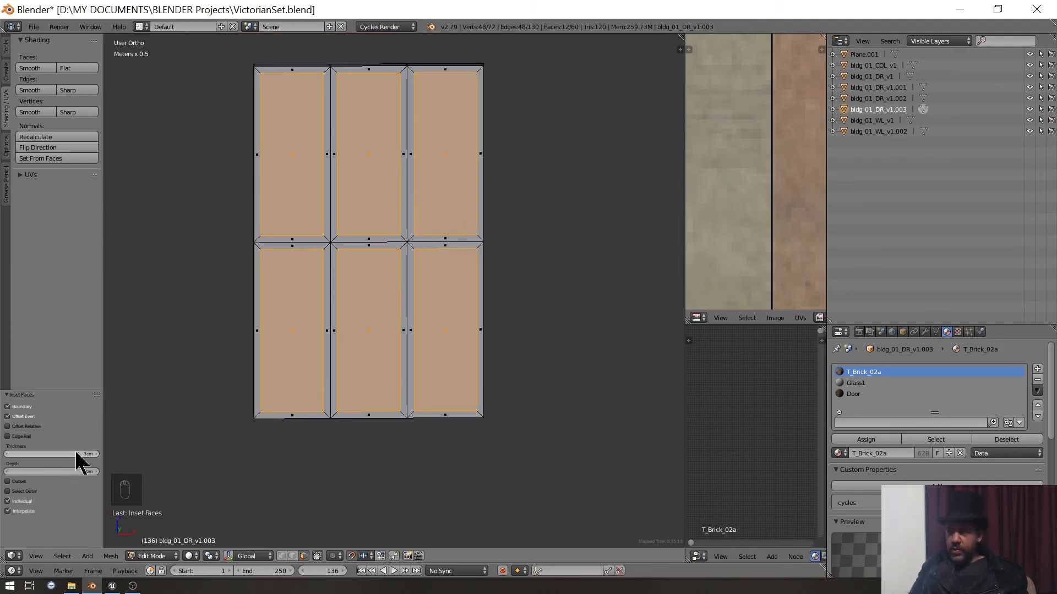
key(Return)
scroll(501, 327, down, 3)
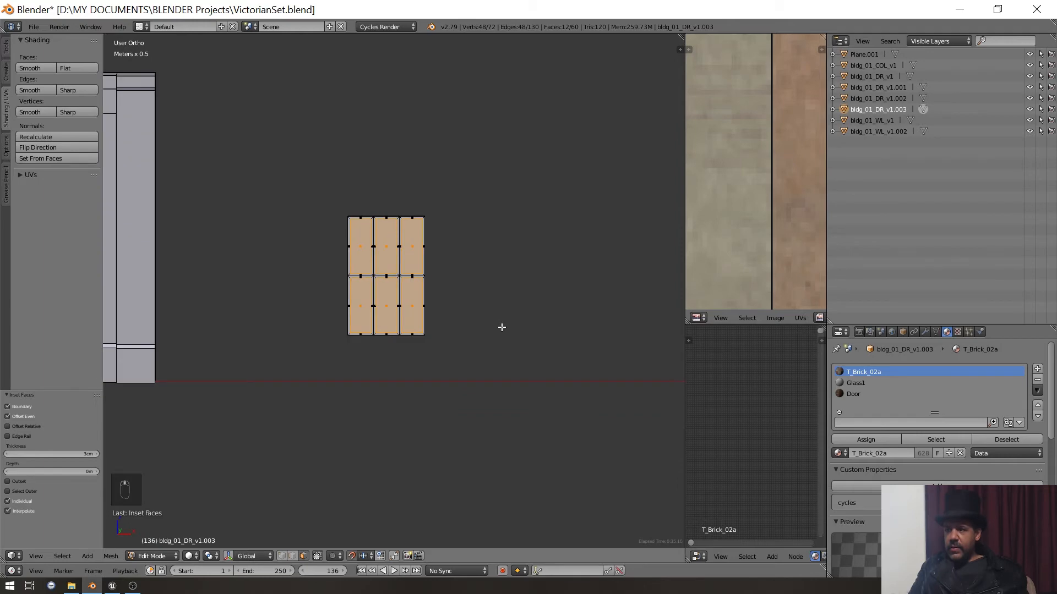
scroll(494, 325, up, 5)
middle_drag(488, 326, 448, 373)
scroll(502, 374, up, 3)
scroll(501, 368, down, 2)
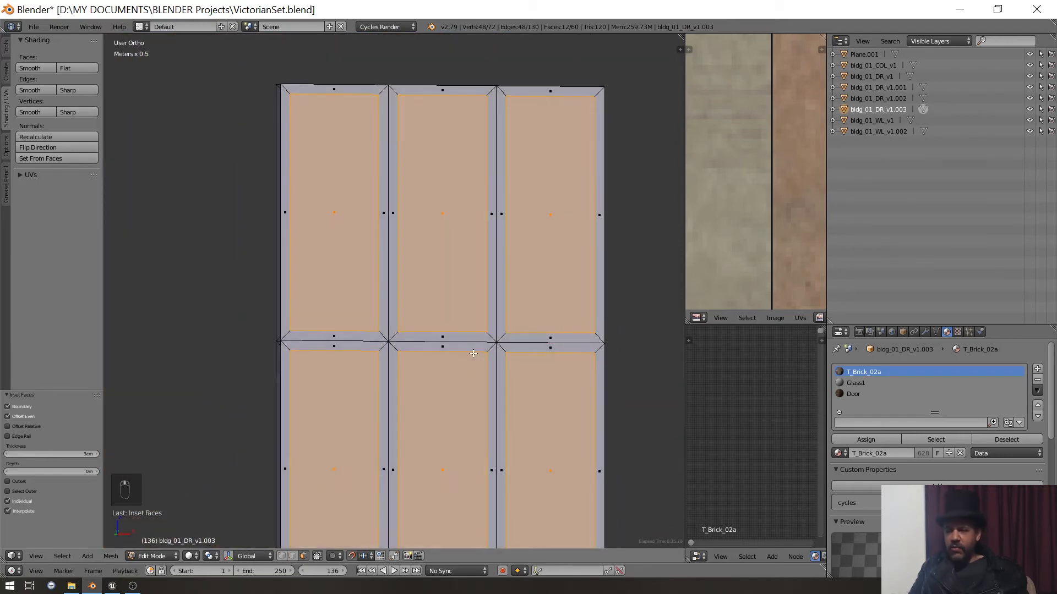
scroll(448, 373, up, 1)
- Try an inset thickness of 0.025 m on the pane faces and return it to 3 cm
click(81, 453)
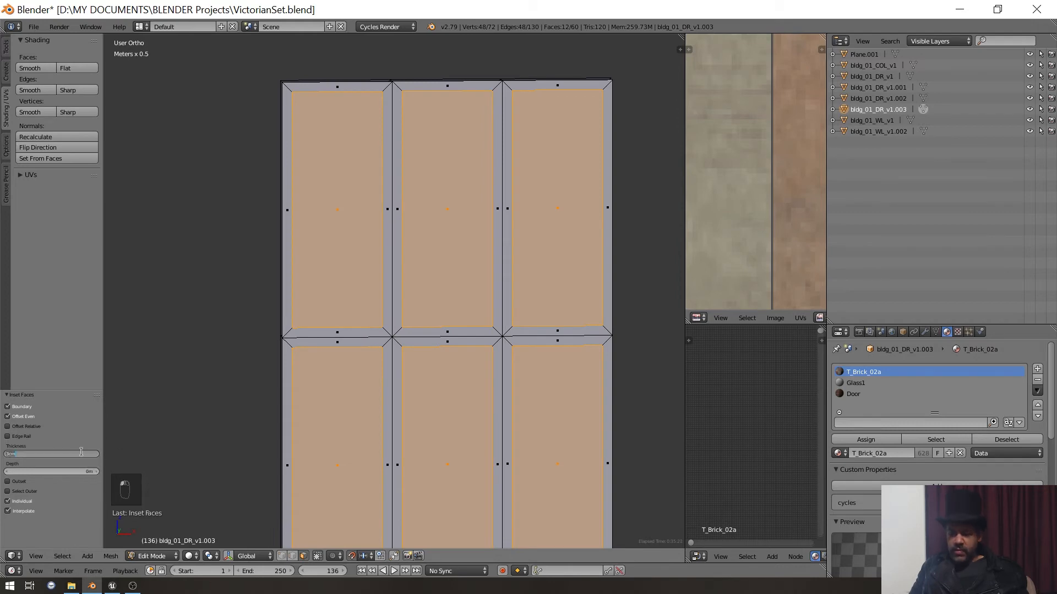
text(.025)
key(Return)
scroll(309, 402, down, 4)
middle_drag(309, 401, 337, 419)
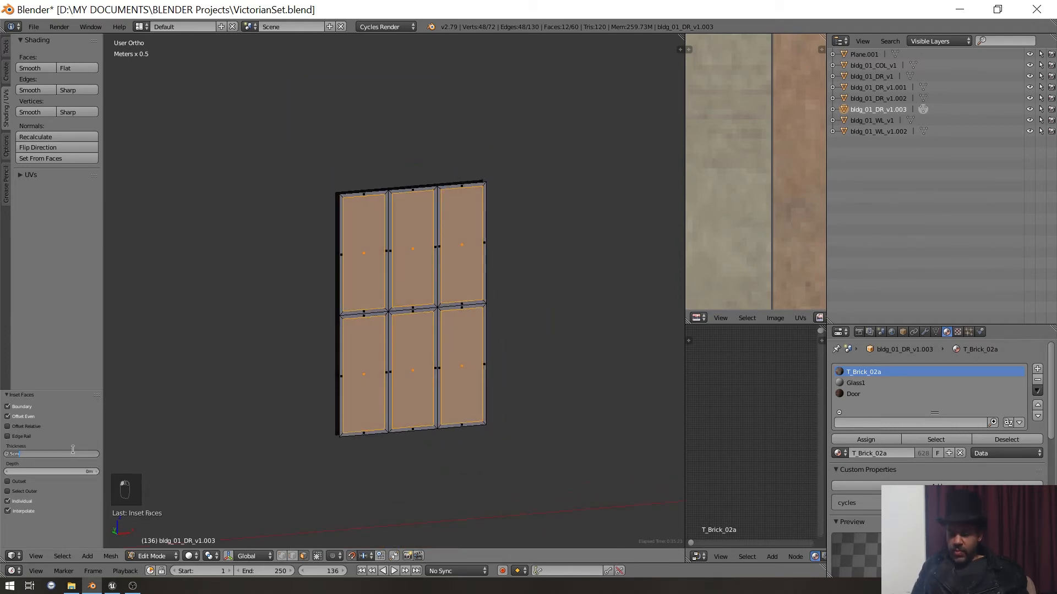
key(Return)
- Examine the width of the inset bars and their intersections across the front pane
scroll(295, 318, up, 5)
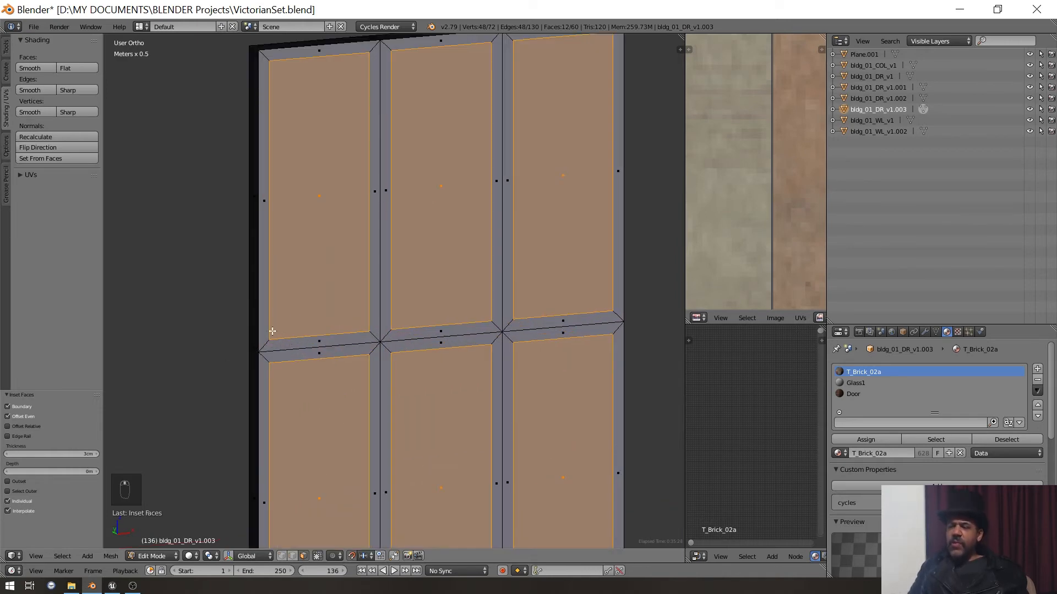
middle_drag(272, 333, 277, 325)
scroll(279, 329, up, 2)
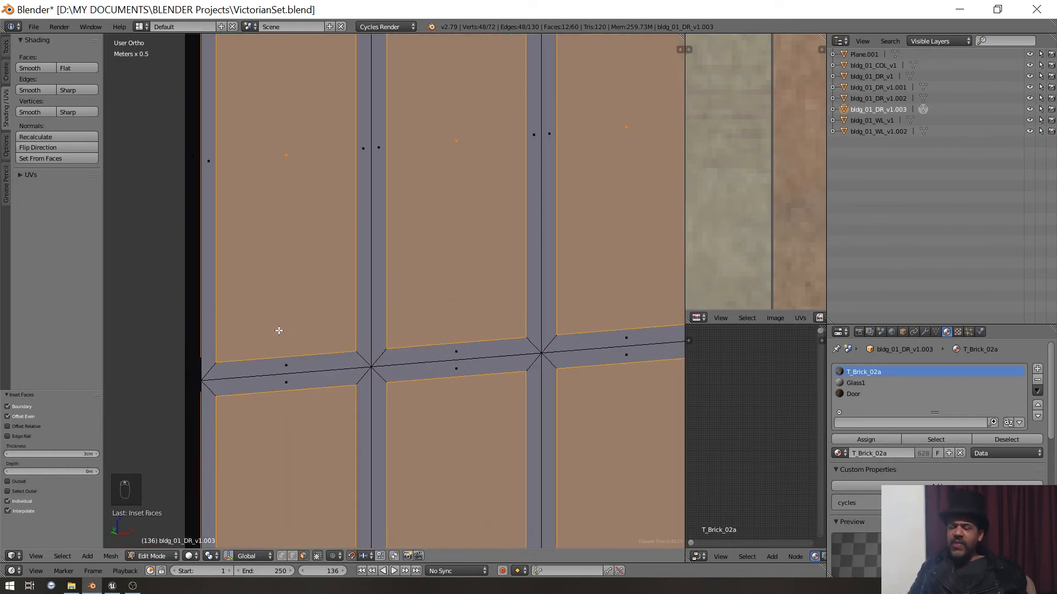
scroll(278, 330, down, 5)
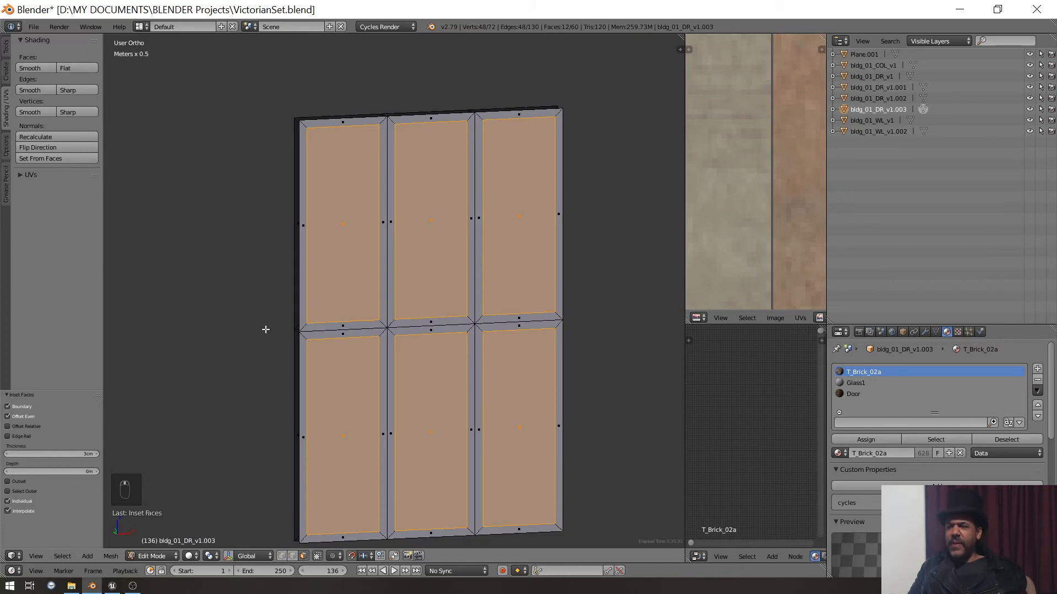
scroll(297, 335, up, 2)
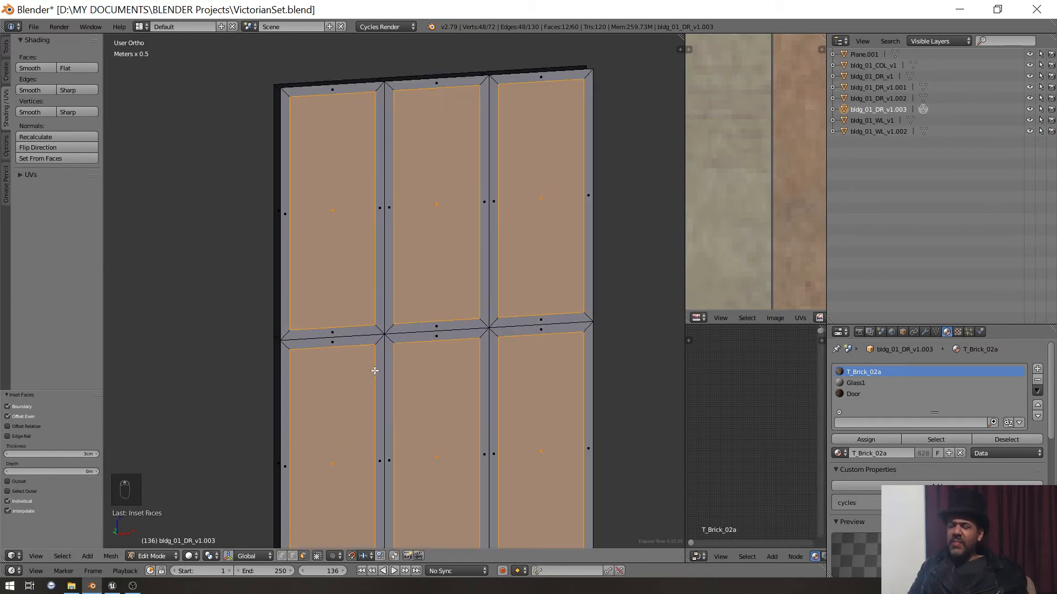
shift+middle_drag(371, 376, 344, 345)
scroll(349, 349, down, 2)
scroll(341, 347, up, 3)
scroll(341, 345, down, 2)
scroll(344, 344, up, 3)
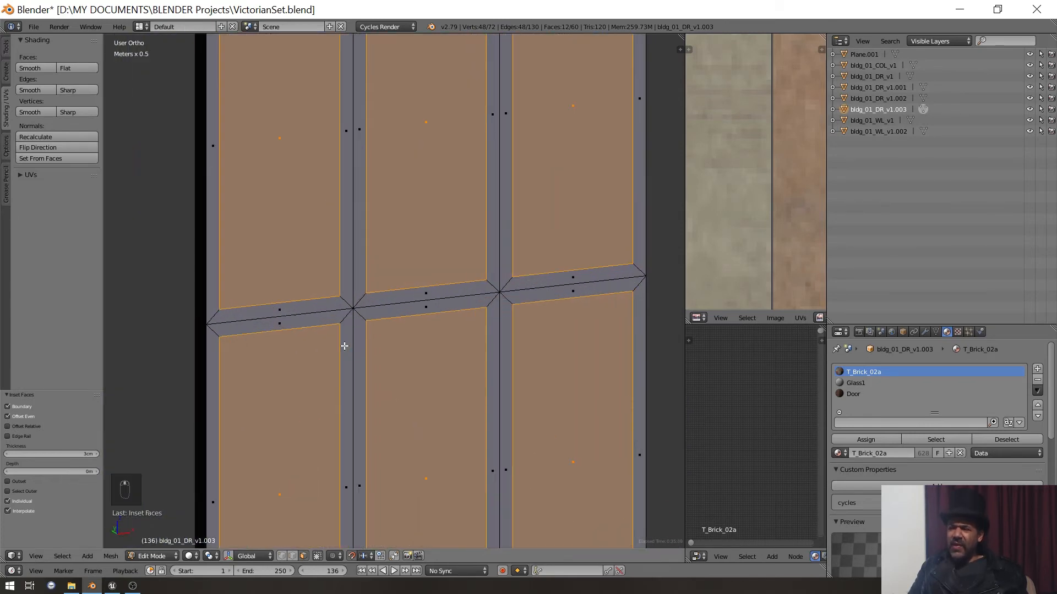
scroll(345, 344, down, 2)
- Select the lower-left inner face on both the front and back panes and join them with Bridge Edge Loops
middle_drag(415, 387, 367, 403)
right_click(339, 389)
shift+right_click(407, 409)
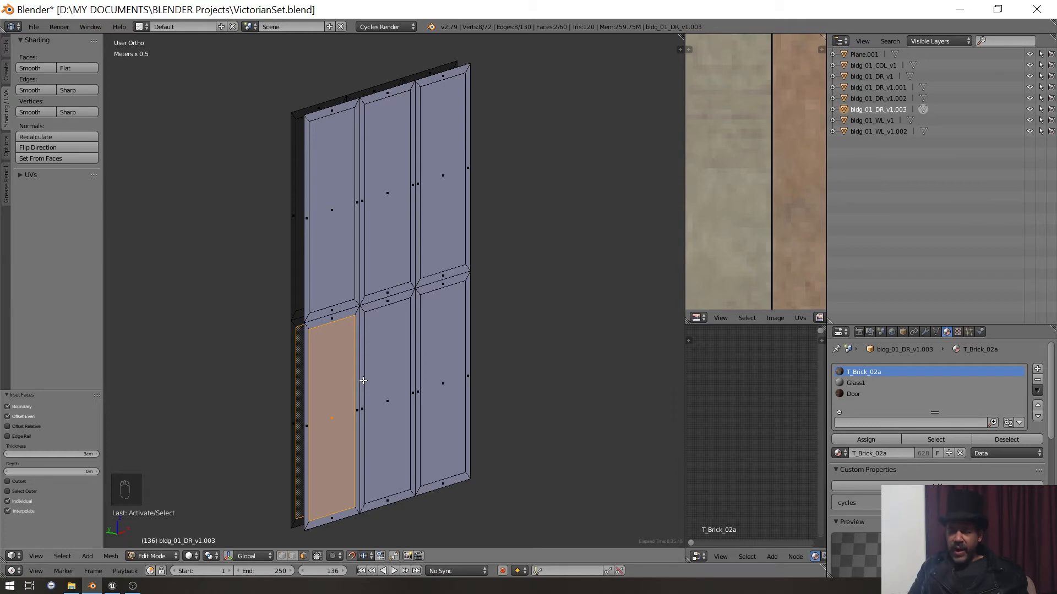
scroll(342, 363, up, 4)
middle_drag(363, 380, 454, 190)
scroll(441, 236, up, 1)
scroll(437, 251, down, 3)
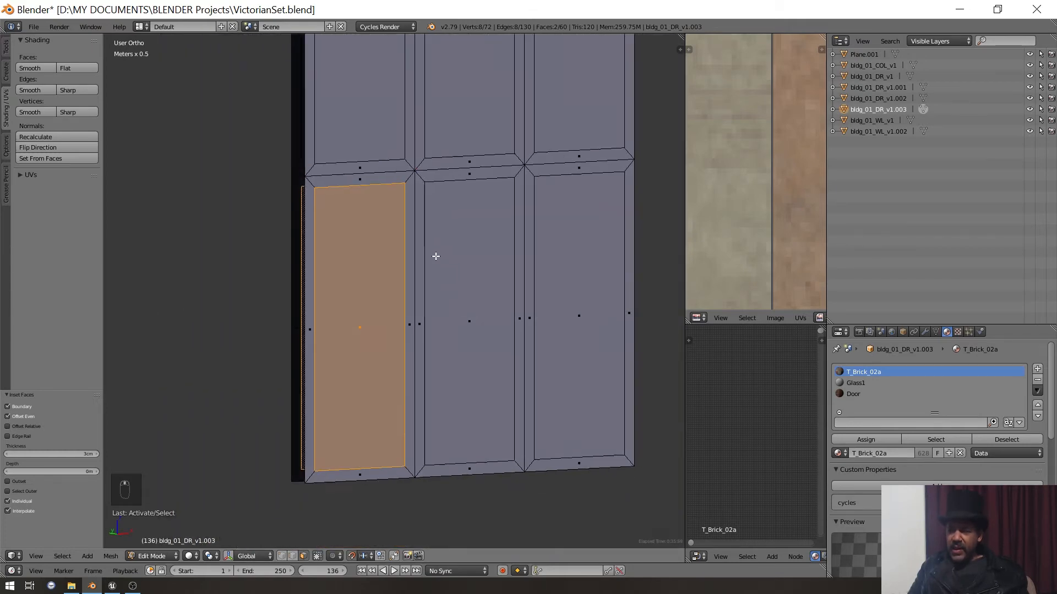
middle_drag(435, 256, 442, 282)
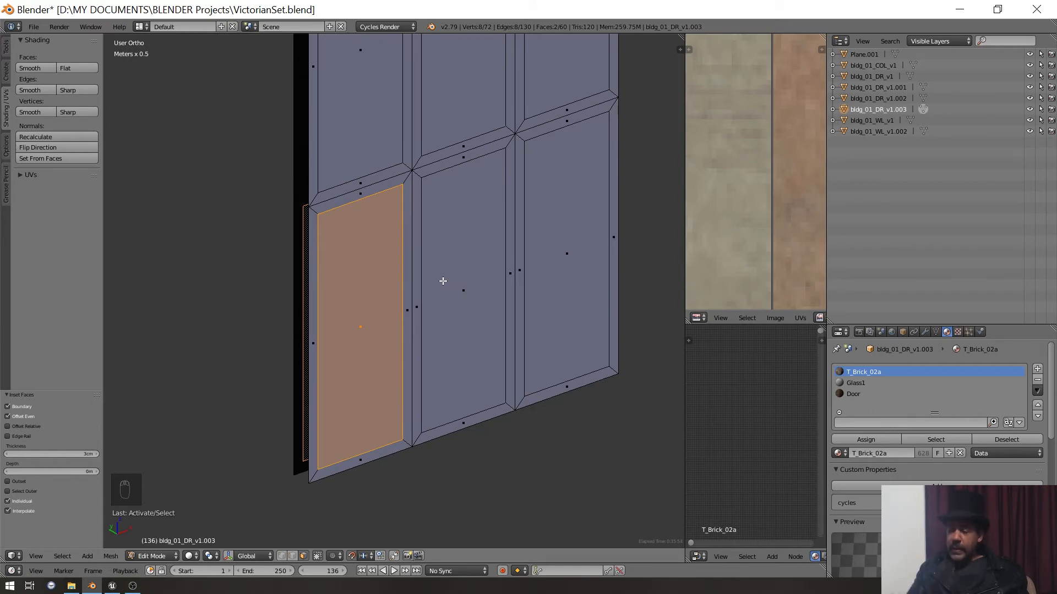
key(w)
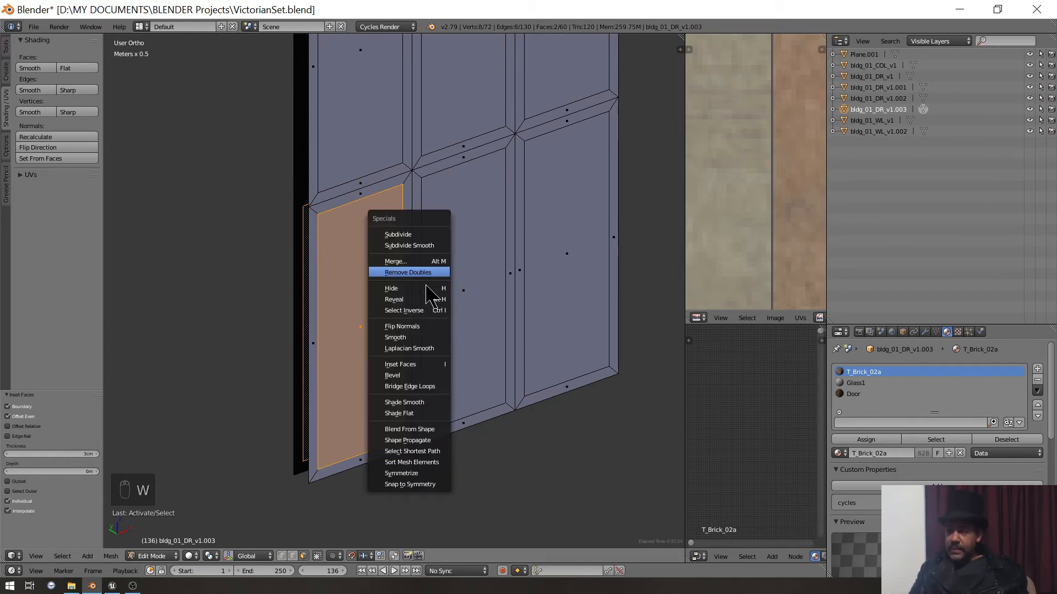
click(432, 395)
- Bridge the front and back lower-middle inner faces to open the second pane hole
middle_drag(444, 347, 528, 312)
right_click(298, 315)
key(w)
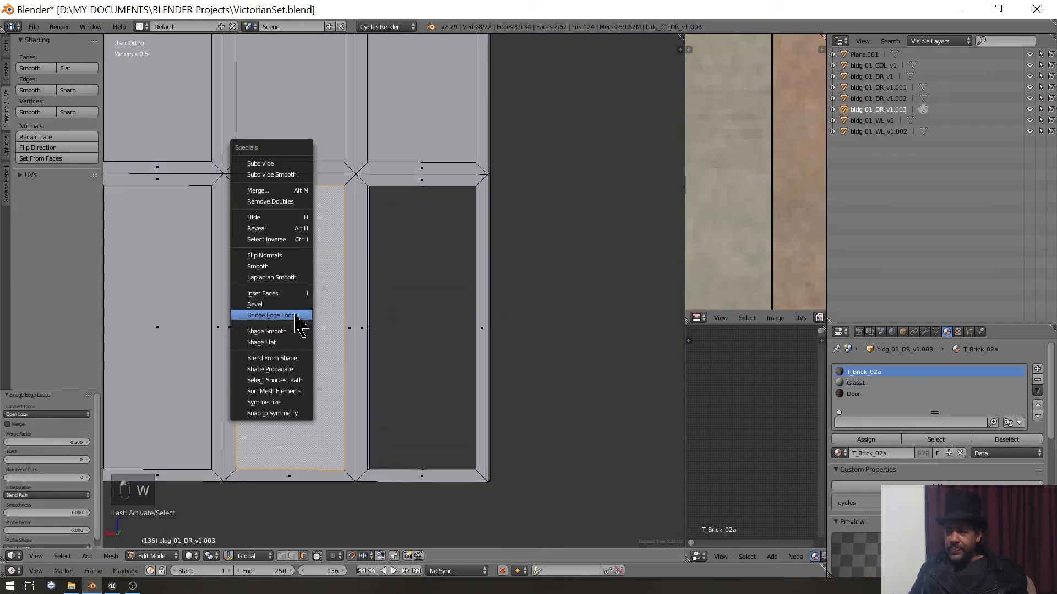
click(295, 316)
- Bridge the upper-middle inner faces of the front and back panes, undoing the accidental selection inversion
middle_drag(330, 288, 251, 196)
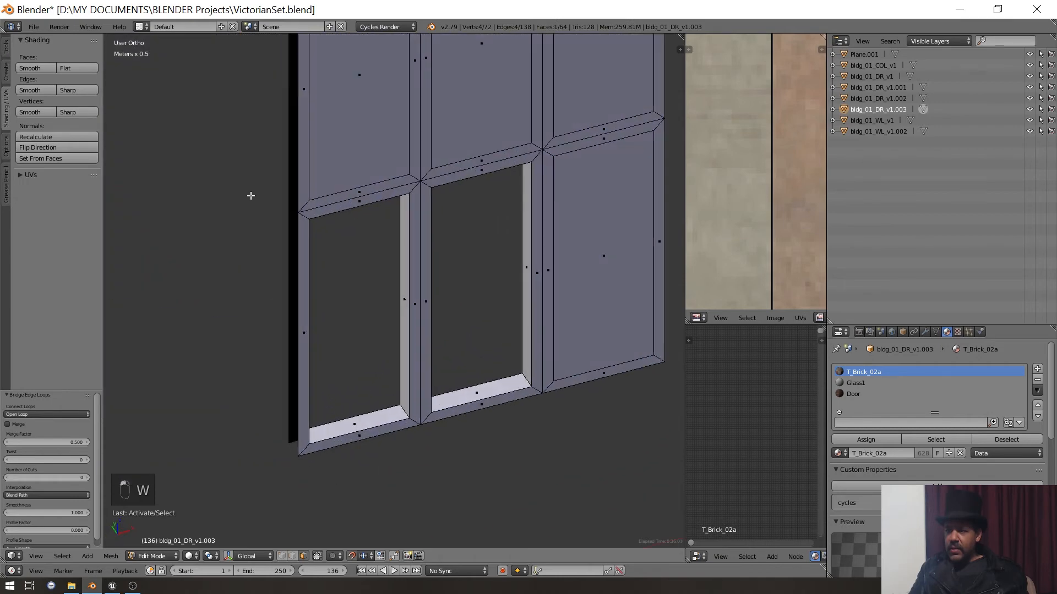
shift+right_click(461, 117)
key(w)
click(461, 122)
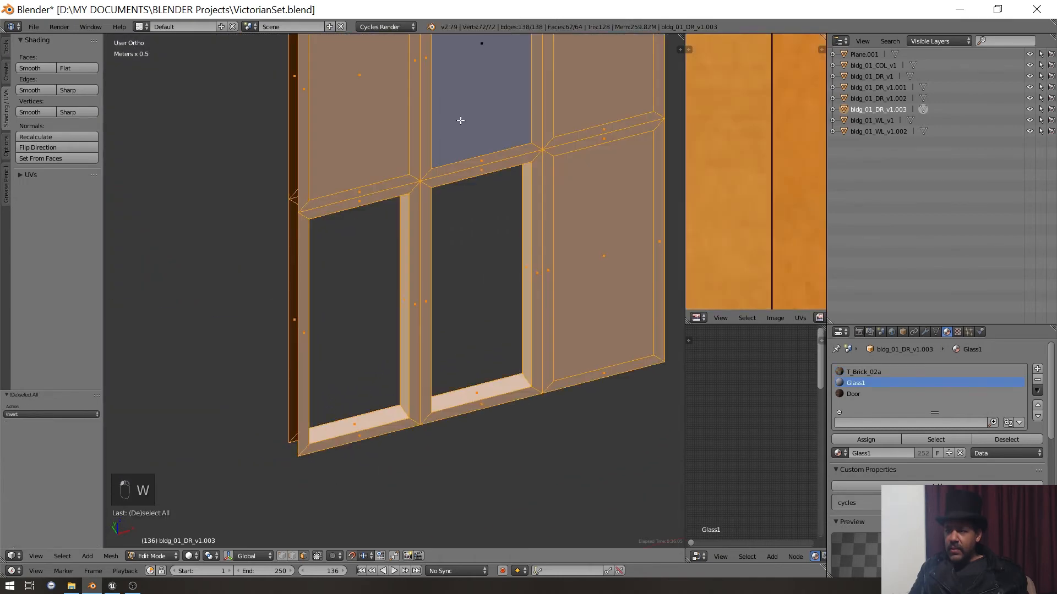
key(ctrl+z)
key(w)
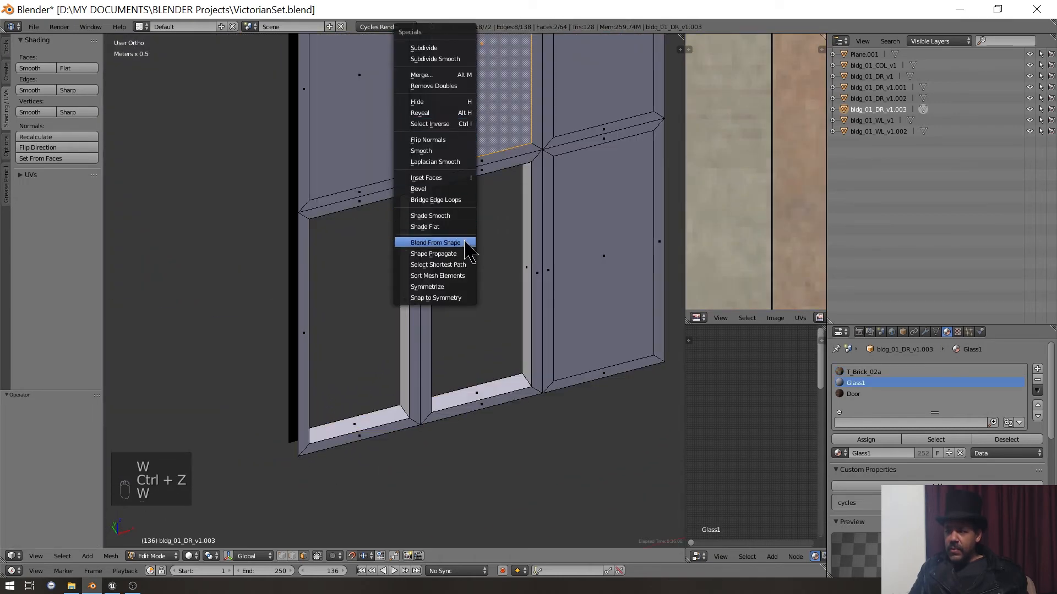
click(465, 200)
- Bridge the front and back upper-left inner faces into an open pane hole
middle_drag(380, 142, 474, 158)
shift+right_click(380, 138)
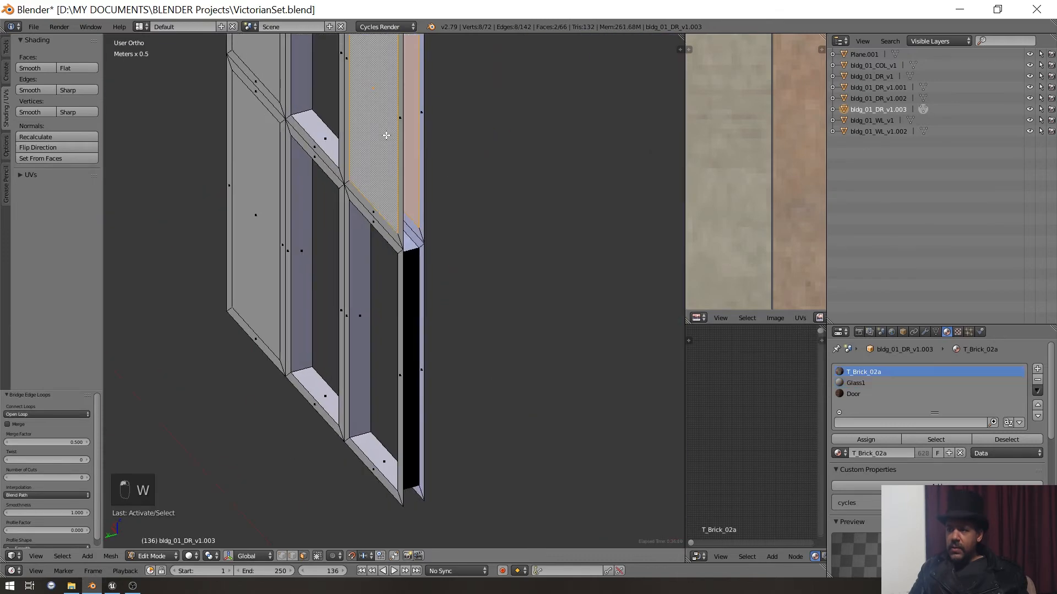
key(w)
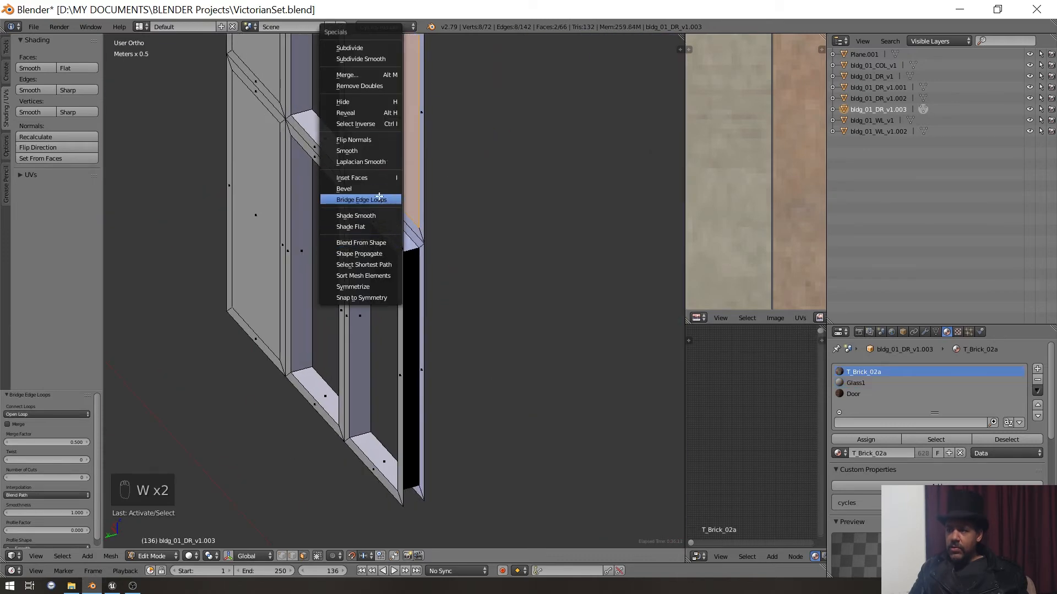
click(381, 200)
- Select the lower-right inner face on both panes and bridge their edge loops
right_click(239, 200)
middle_drag(517, 205, 265, 193)
shift+right_click(617, 262)
key(w)
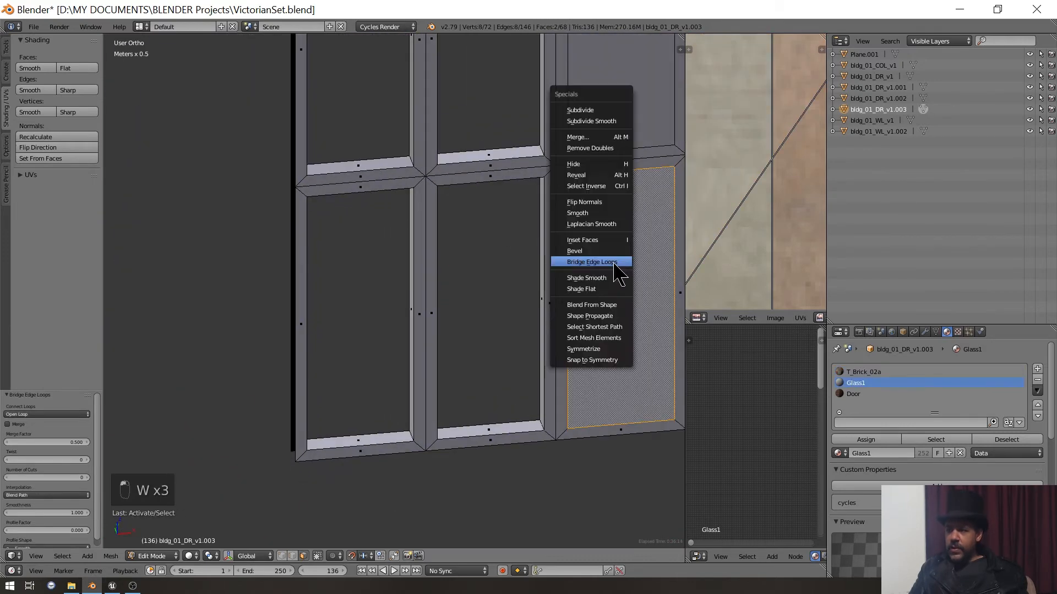
click(617, 265)
- Bridge the remaining upper-right inner faces of both panes and leave nothing selected
shift+middle_drag(613, 238, 450, 343)
right_click(453, 185)
middle_drag(452, 184, 490, 250)
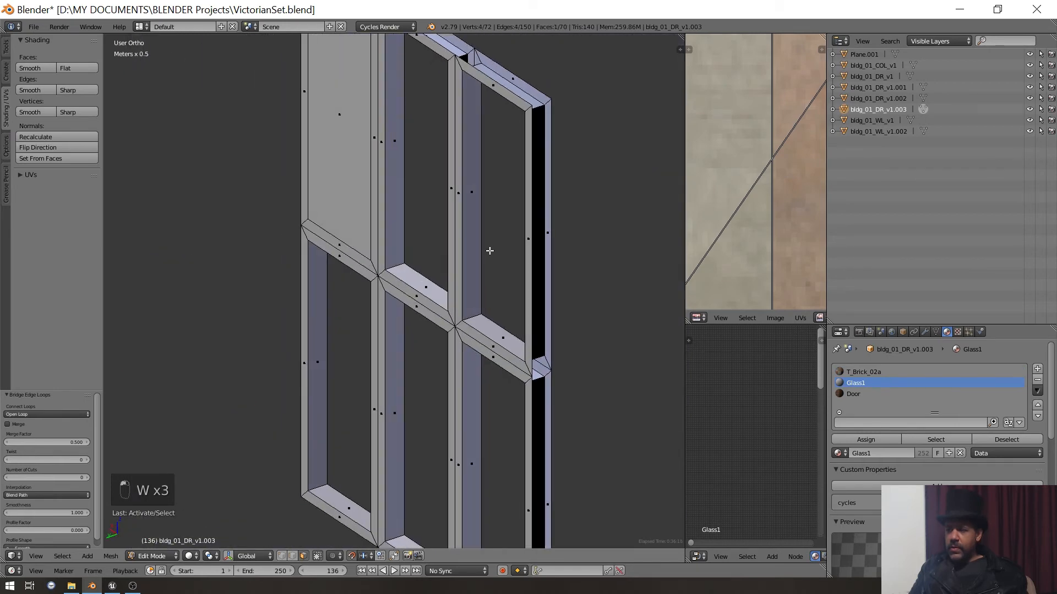
shift+right_click(331, 207)
key(w)
click(334, 206)
key(a)
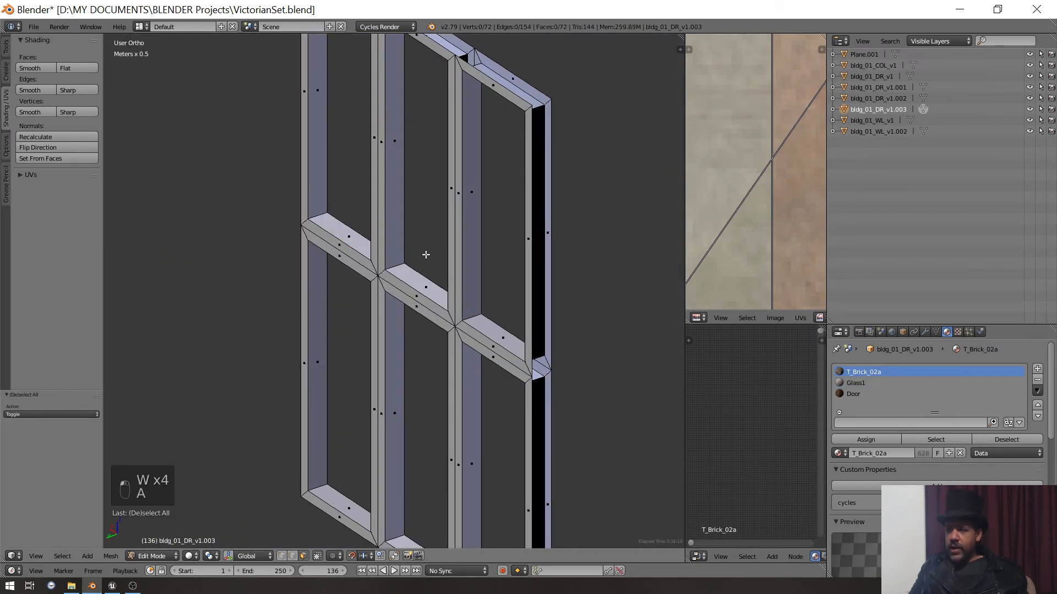
- Select the whole window frame and move it -4.5 m along X into the wall's window opening in front view
middle_drag(424, 255, 311, 284)
scroll(325, 233, down, 3)
scroll(306, 239, up, 2)
scroll(307, 240, down, 1)
scroll(302, 242, down, 2)
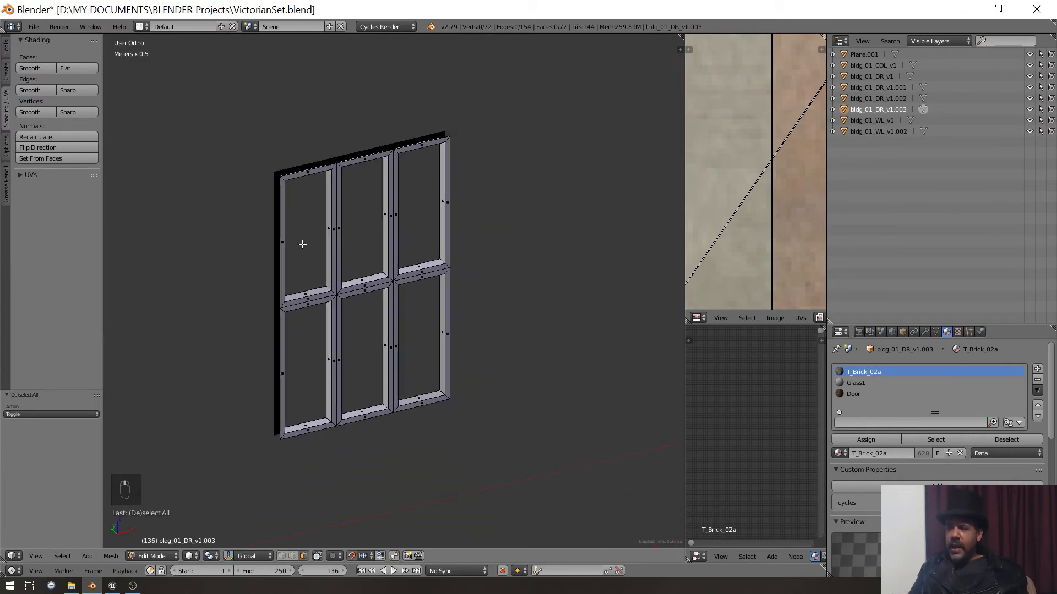
middle_drag(302, 243, 328, 268)
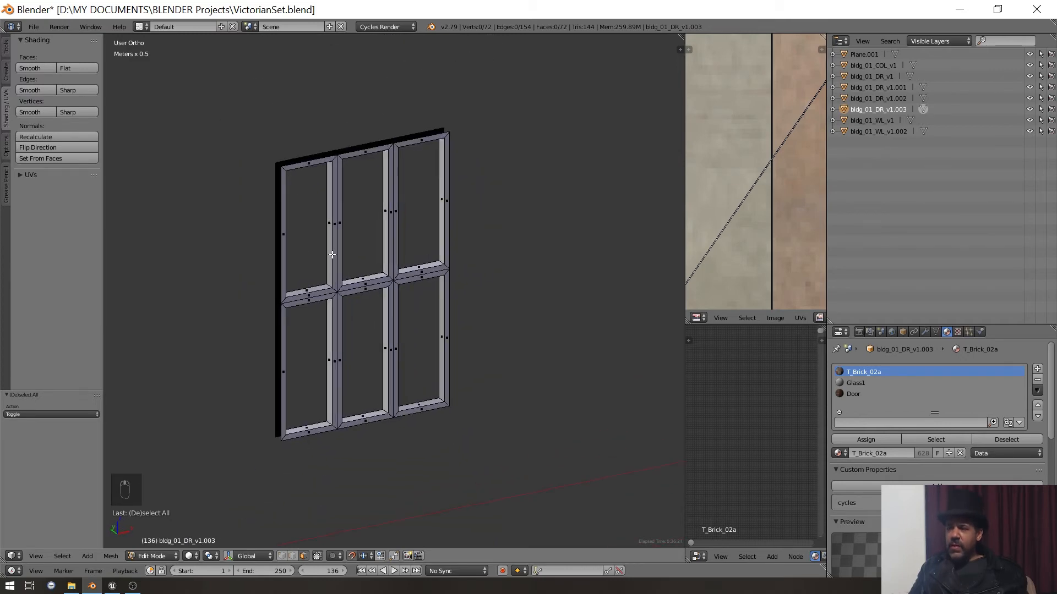
key(a)
key(KP_1)
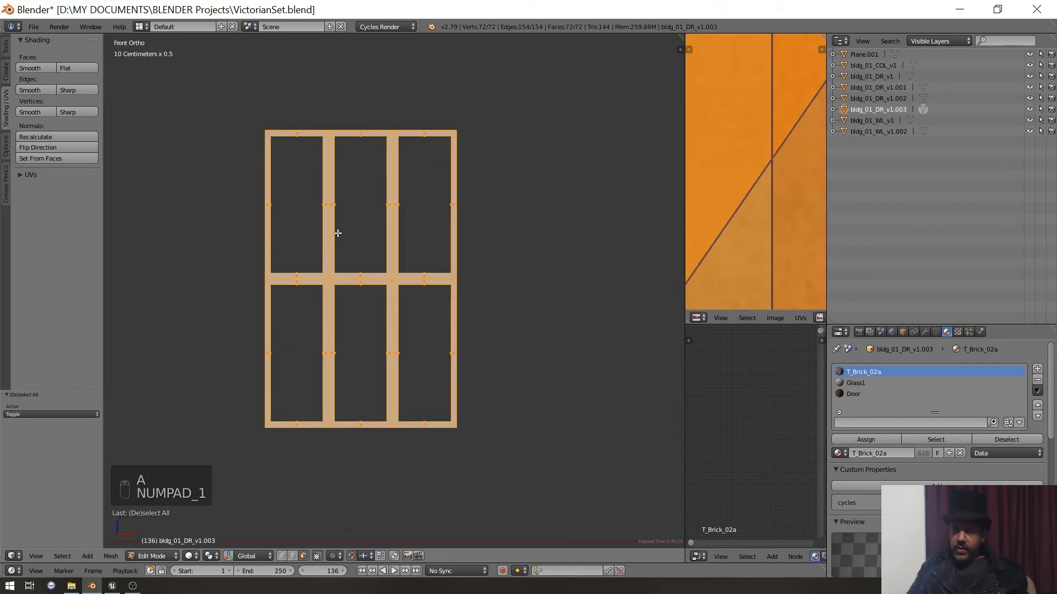
scroll(328, 267, down, 4)
shift+middle_drag(329, 266, 503, 269)
key(g)
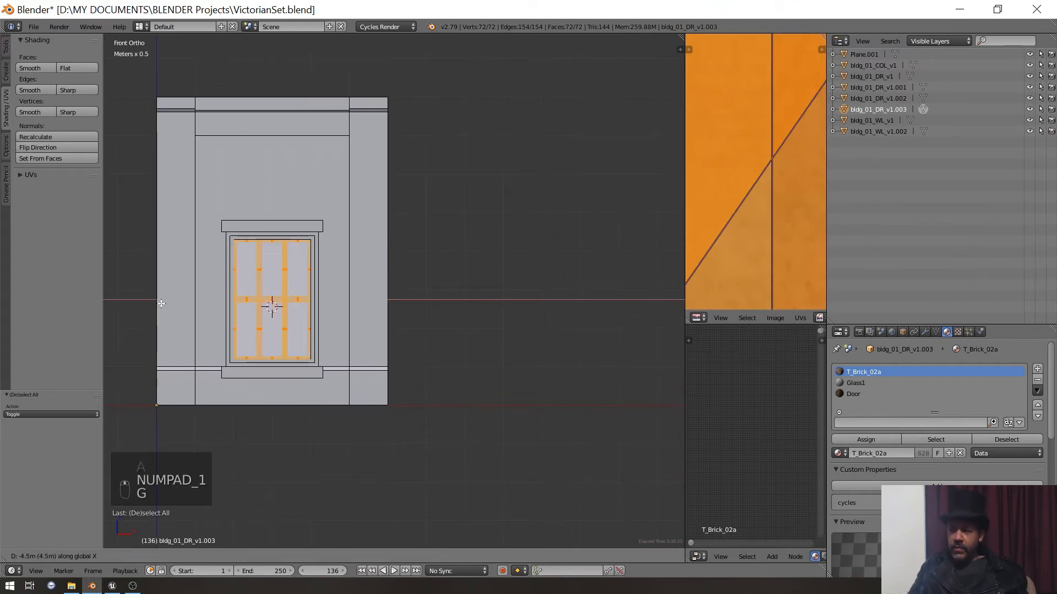
click(271, 306)
- Check how the barred frame fits inside the wall's window opening from an angle, in and out of edit mode
scroll(240, 294, up, 4)
shift+middle_drag(240, 294, 523, 356)
key(Tab)
key(a)
key(a)
key(Tab)
scroll(471, 314, down, 5)
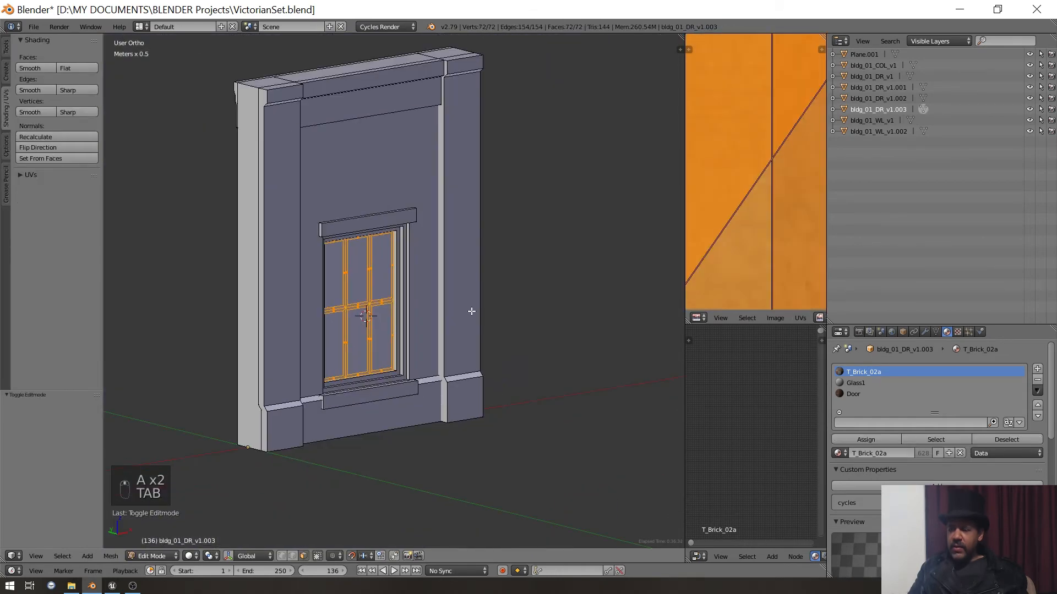
- Move the whole window frame 6 m along X, out of the wall and clear of it
key(KP_1)
scroll(495, 297, down, 5)
shift+middle_drag(517, 290, 290, 290)
key(g)
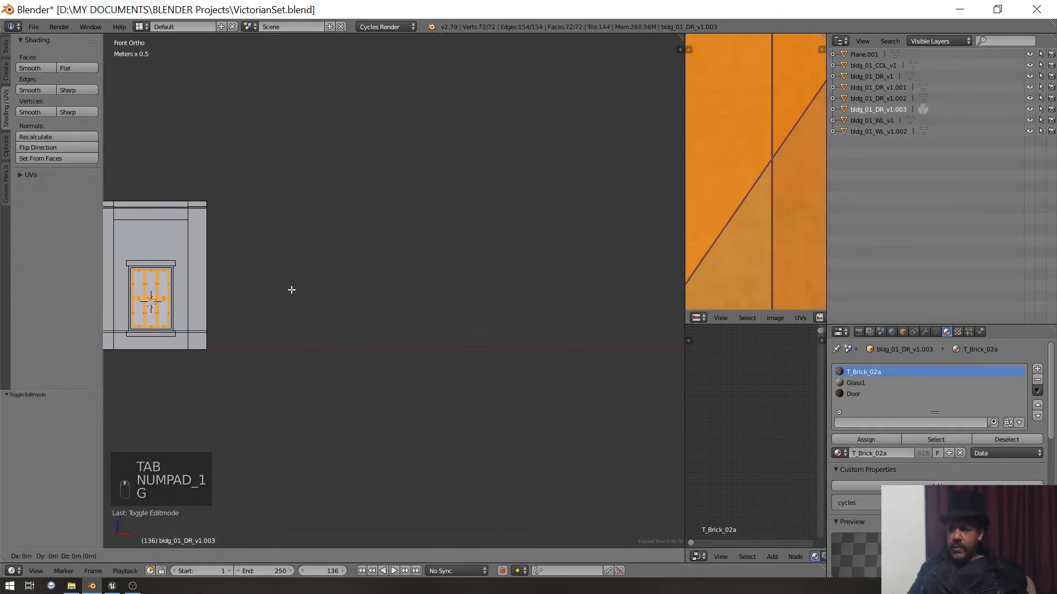
click(511, 281)
scroll(444, 300, up, 3)
middle_drag(443, 300, 443, 375)
scroll(444, 370, up, 2)
scroll(395, 354, up, 2)
shift+middle_drag(382, 360, 486, 280)
scroll(479, 298, up, 1)
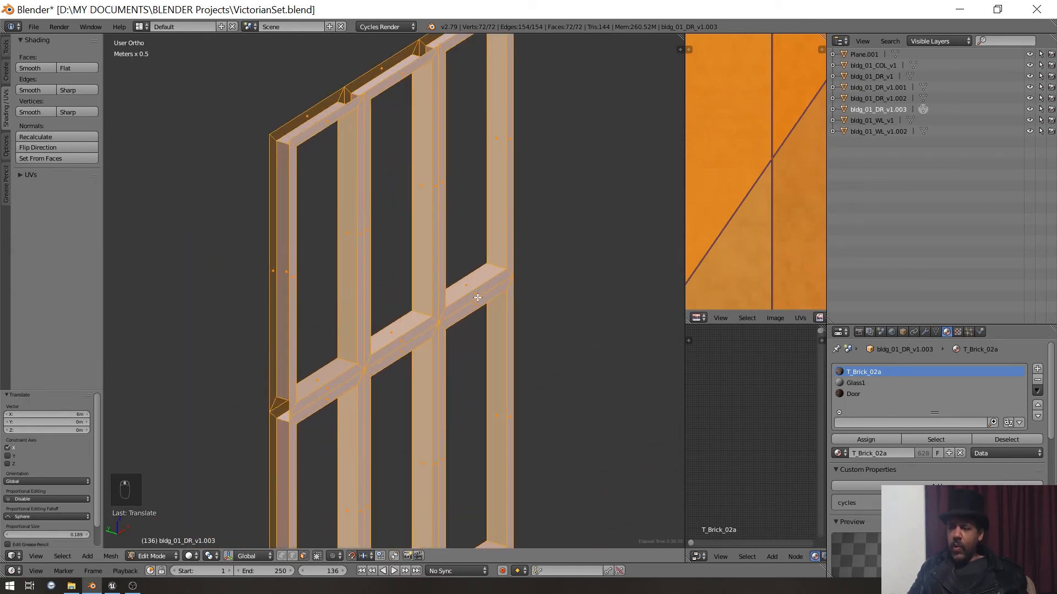
- Snap the 3D cursor to the centre of the selected window frame
scroll(478, 302, down, 1)
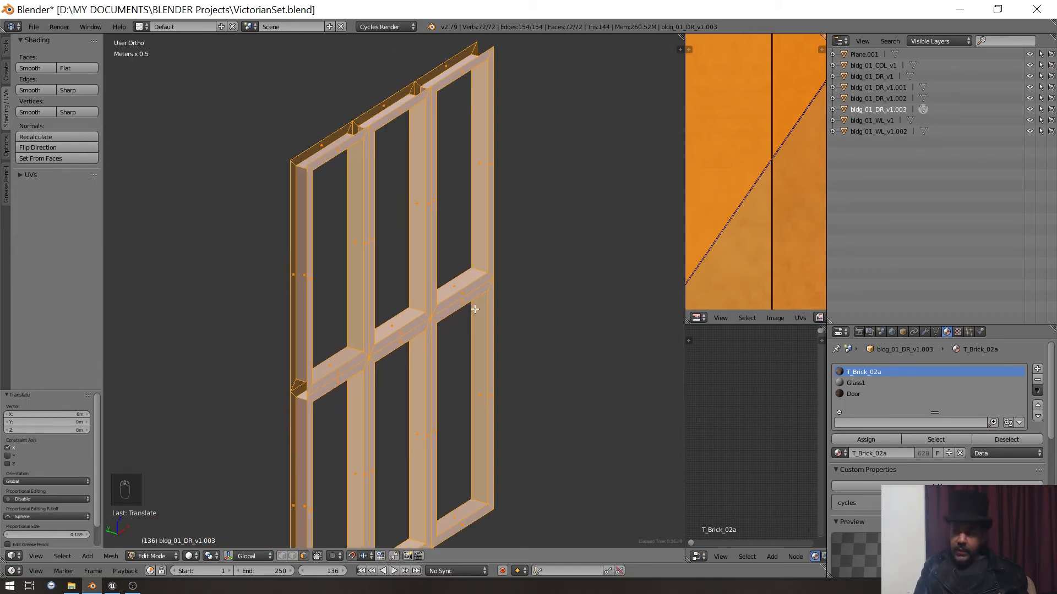
key(shift+s)
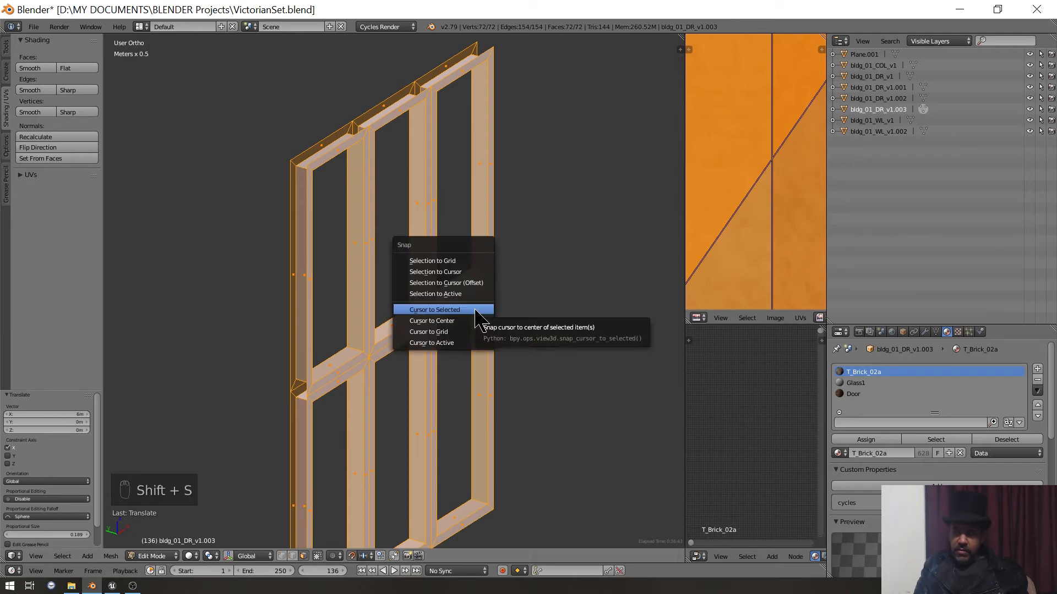
click(476, 316)
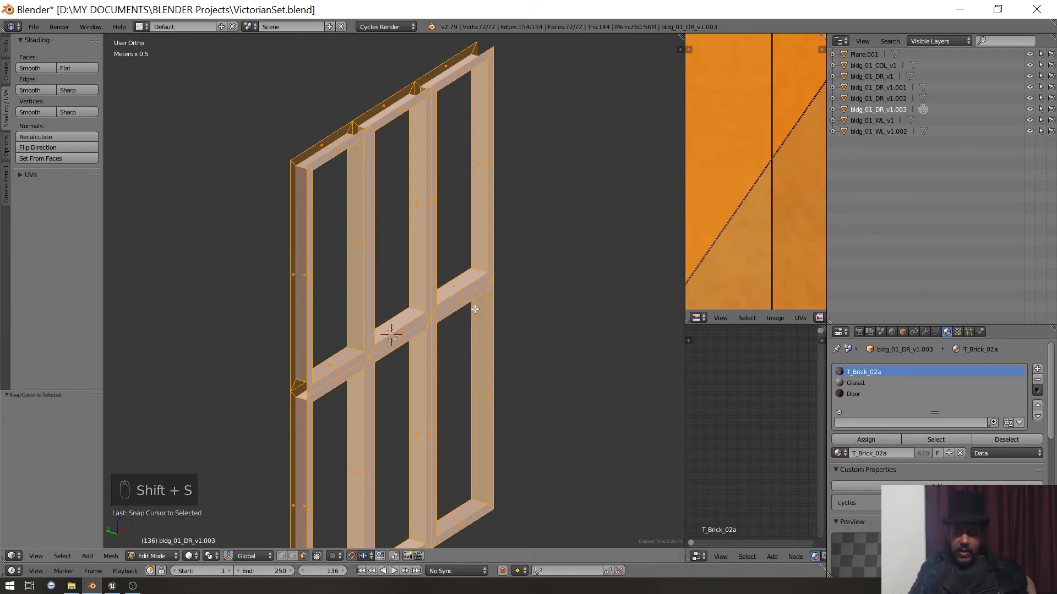
middle_drag(475, 310, 500, 340)
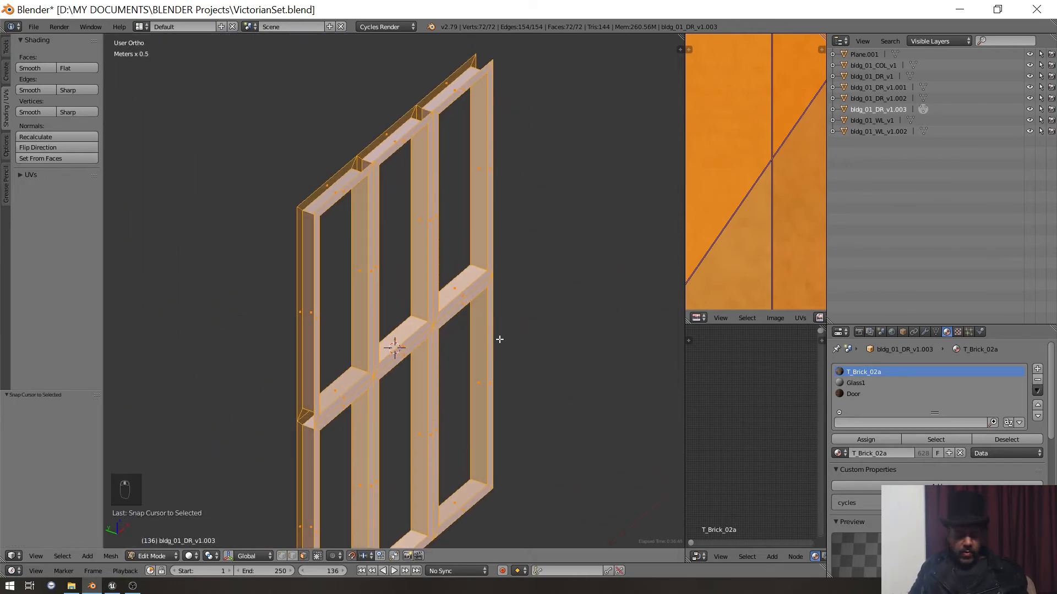
key(s)
key(y)
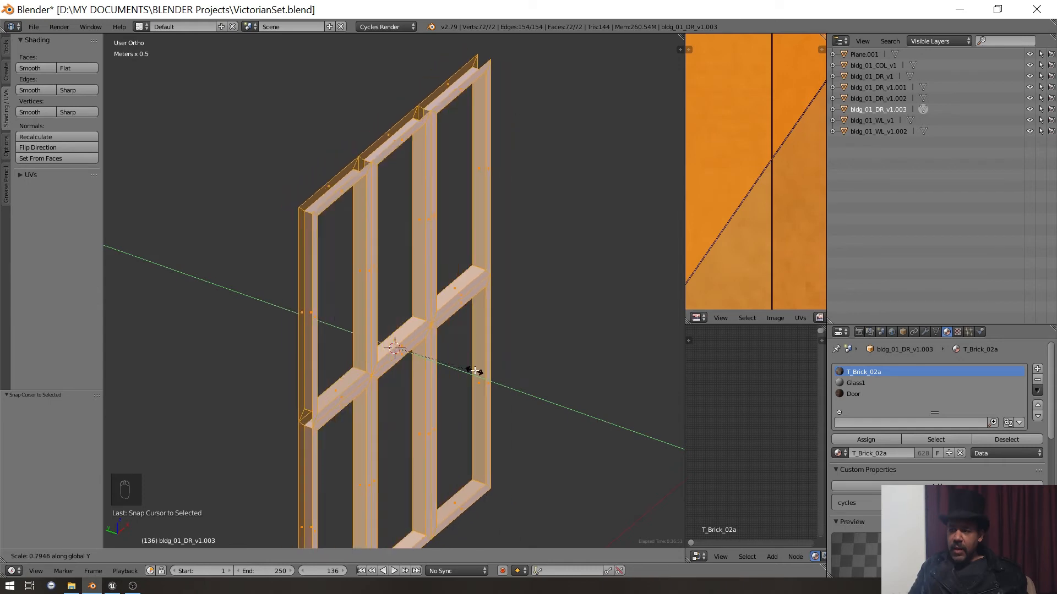
right_click(444, 204)
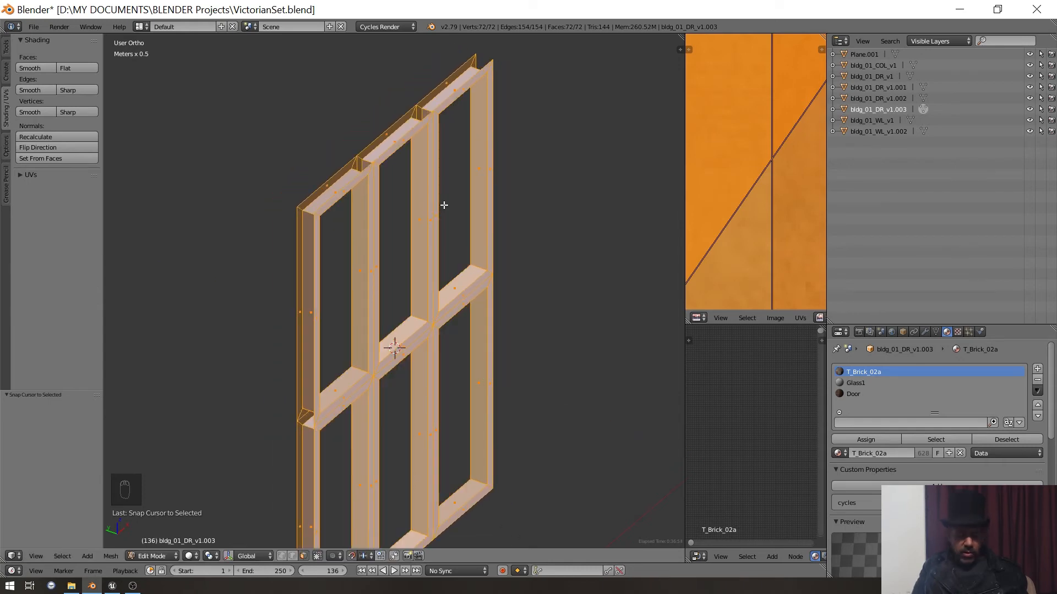
key(s)
key(y)
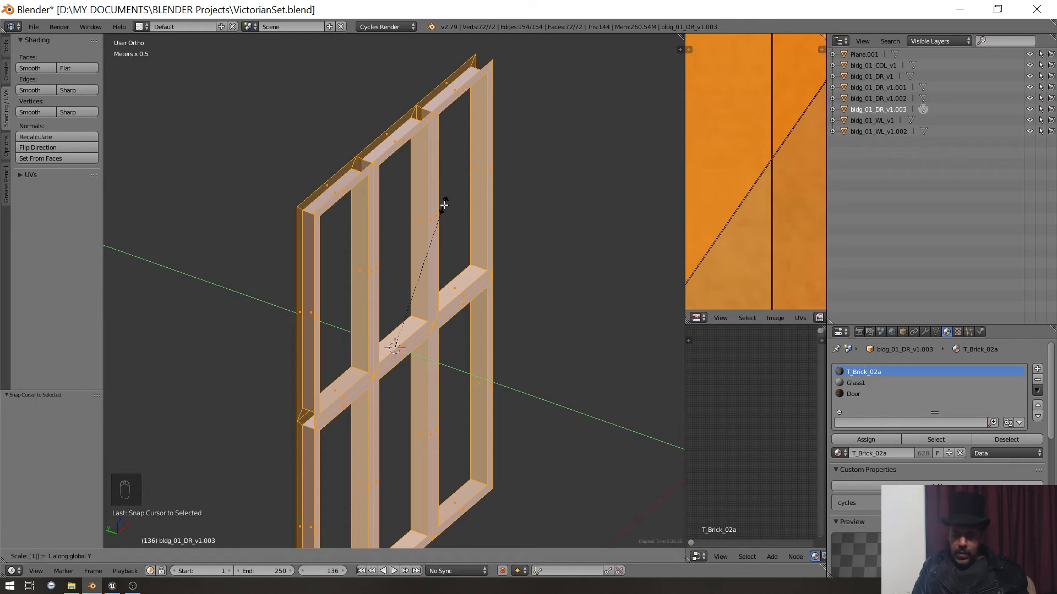
text(1.05)
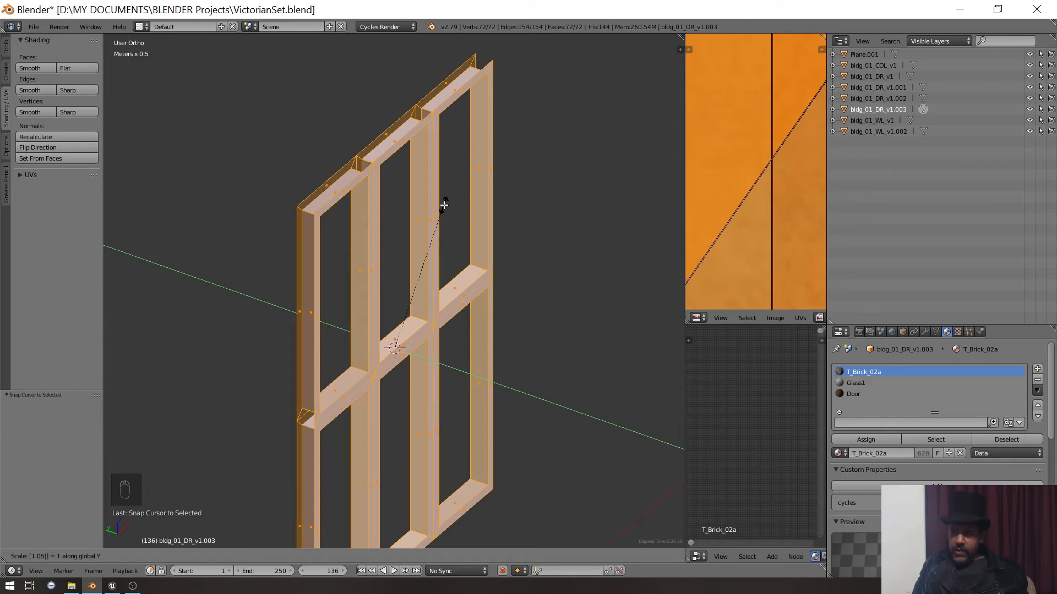
right_click(444, 204)
- Thicken the window frame by scaling it 1.5 along Y
text(sy)
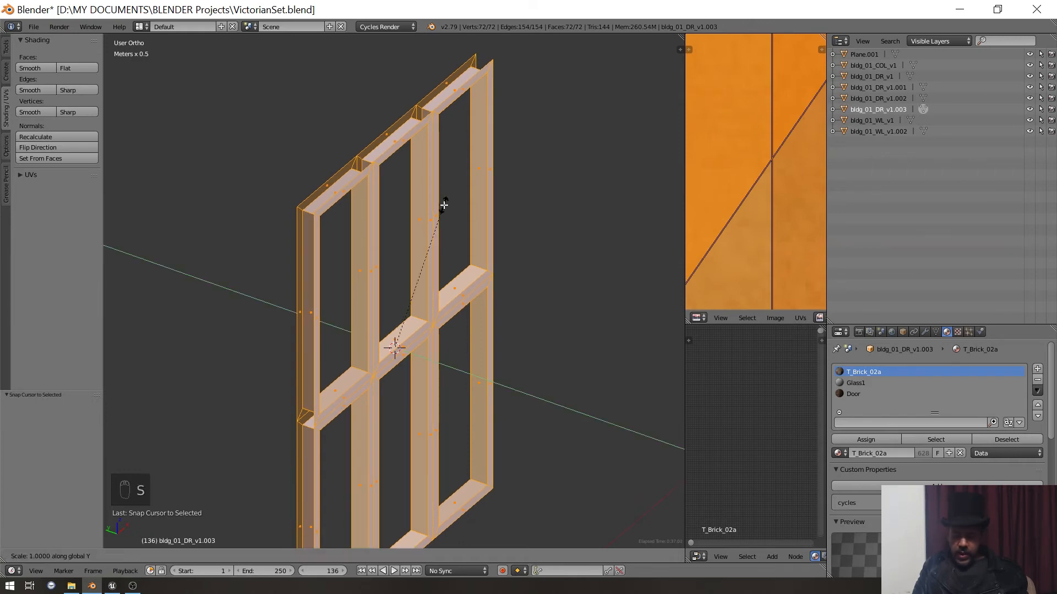
text(1.1)
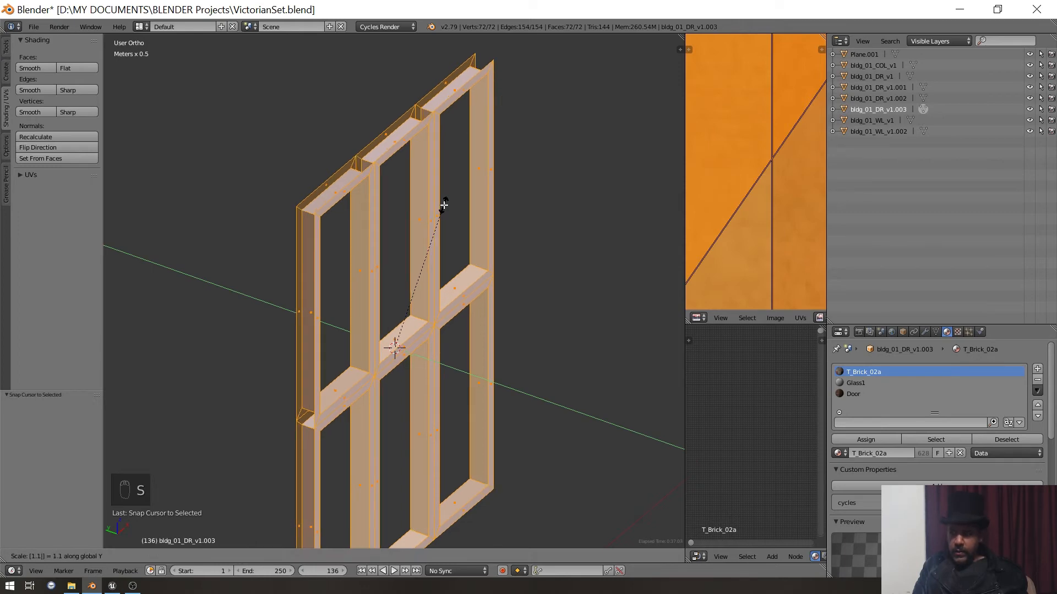
key(BackSpace)
key(BackSpace)
key(BackSpace)
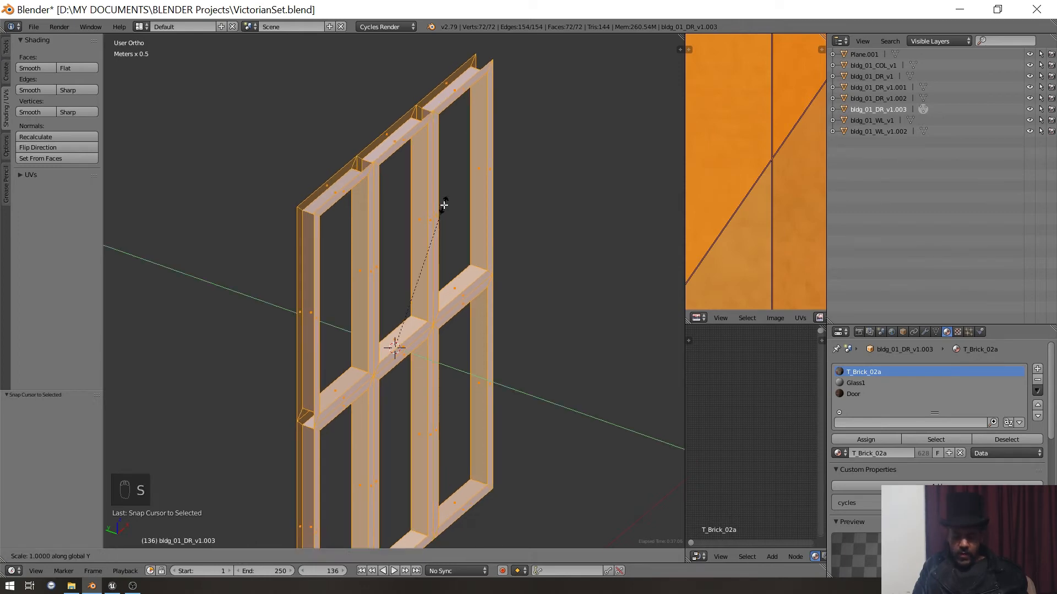
text(1.5)
key(Return)
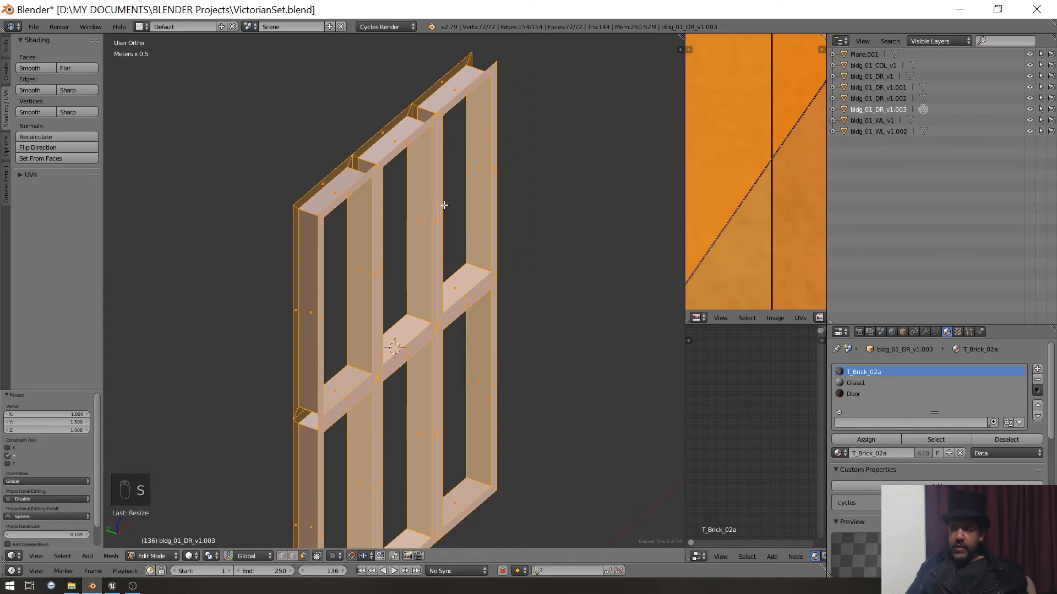
- Move the thickened window frame along X into the wall's window opening in front view
key(KP_1)
scroll(434, 208, down, 4)
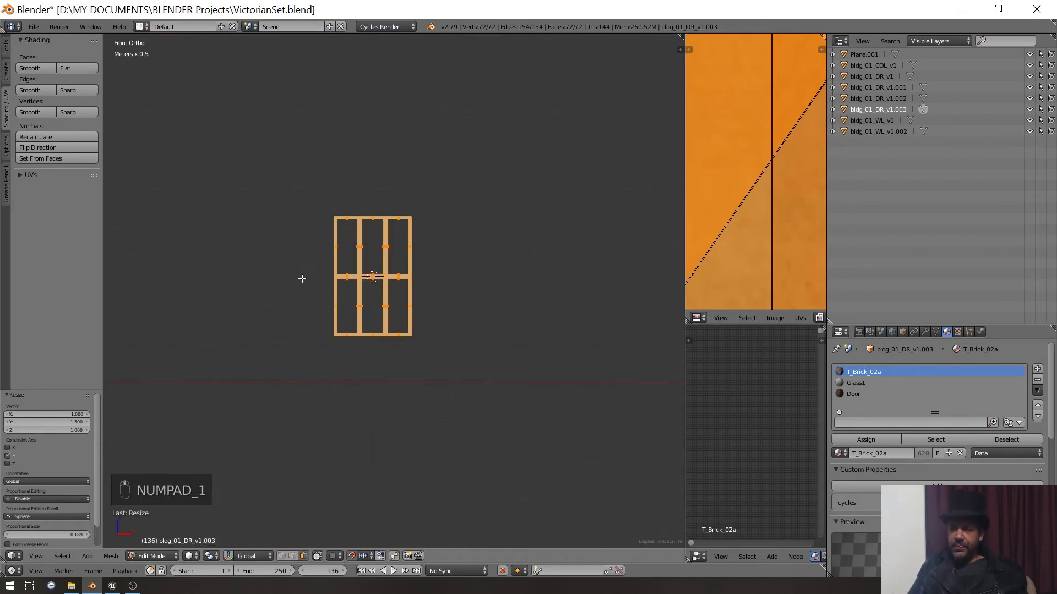
shift+middle_drag(302, 279, 672, 301)
key(g)
key(x)
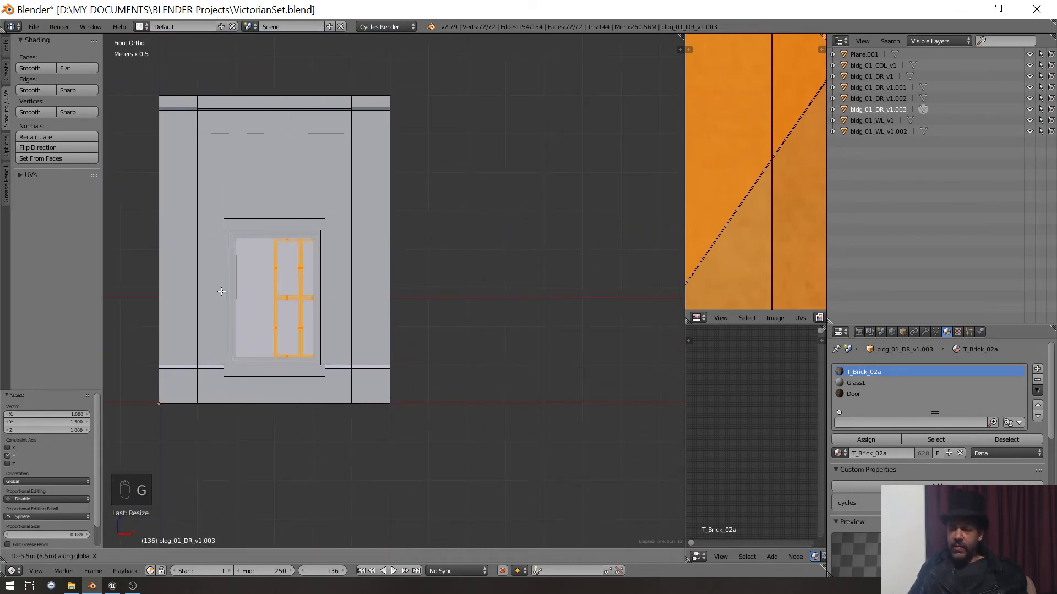
click(220, 290)
- Deselect everything and check how the thickened frame sits inside the wall's window opening from an angle
scroll(361, 278, up, 6)
shift+middle_drag(219, 290, 437, 313)
scroll(436, 313, up, 4)
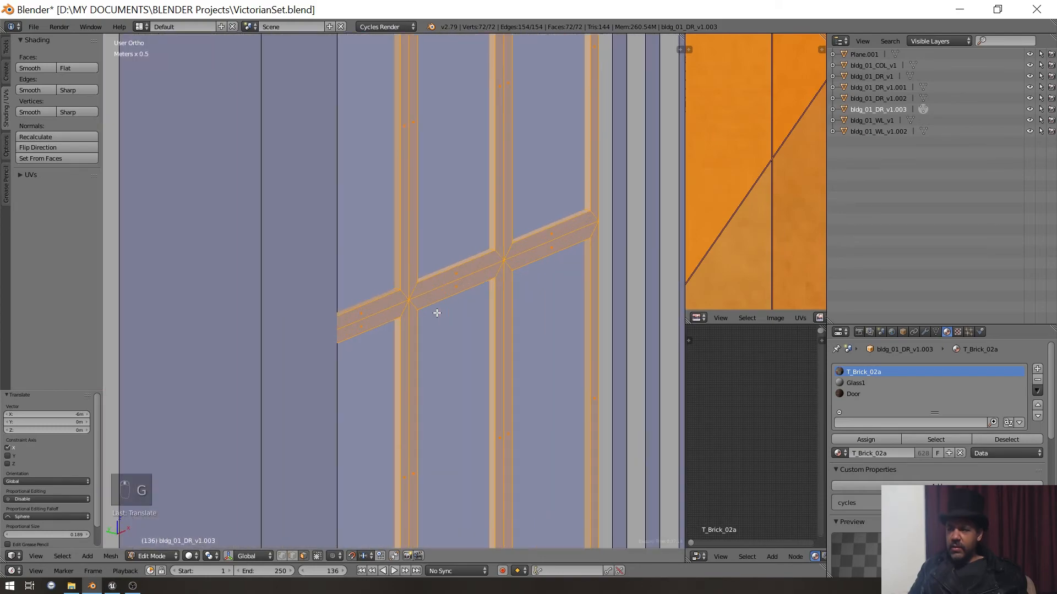
key(a)
middle_drag(504, 310, 435, 330)
scroll(193, 283, down, 4)
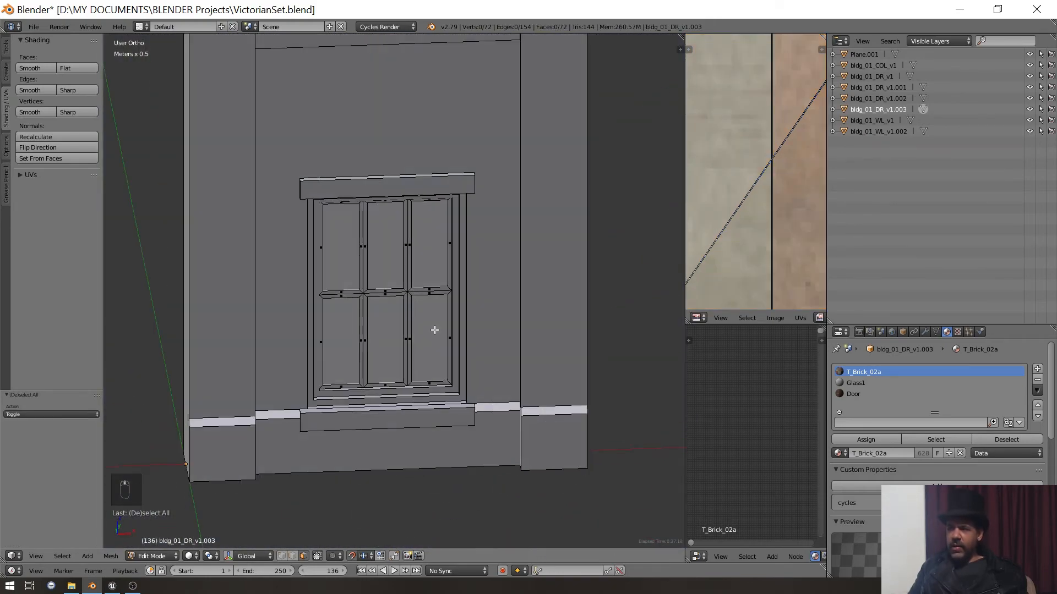
- Undo the deselection and the move into the wall, and focus on the window frame
key(ctrl+z)
key(ctrl+z)
key(KP_Decimal)
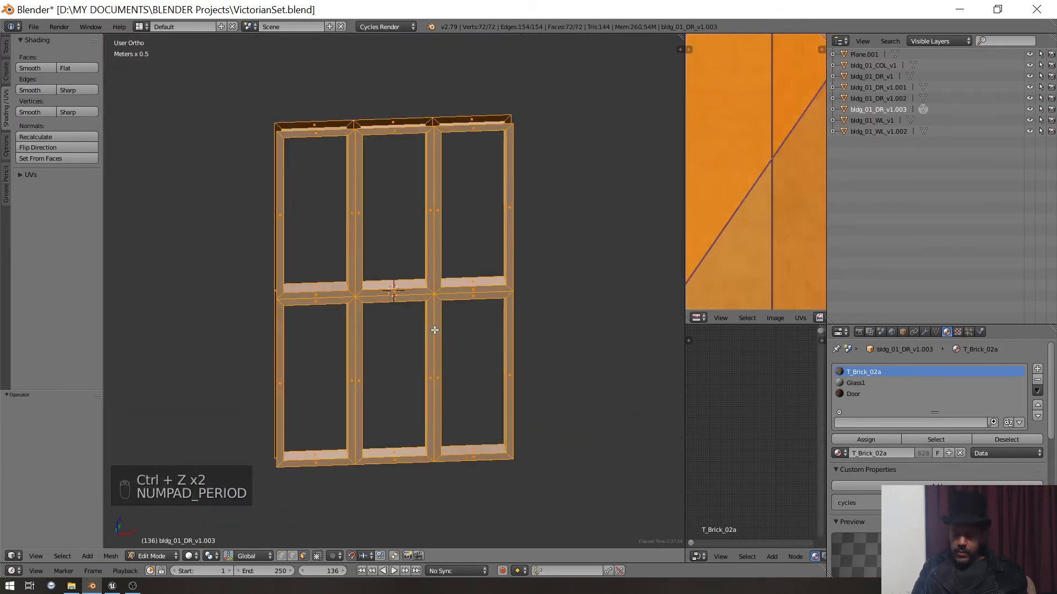
- Select the diagonal edge loops at every junction along the frame's middle horizontal bar
key(KP_1)
key(t)
middle_drag(413, 326, 420, 382)
scroll(417, 354, up, 3)
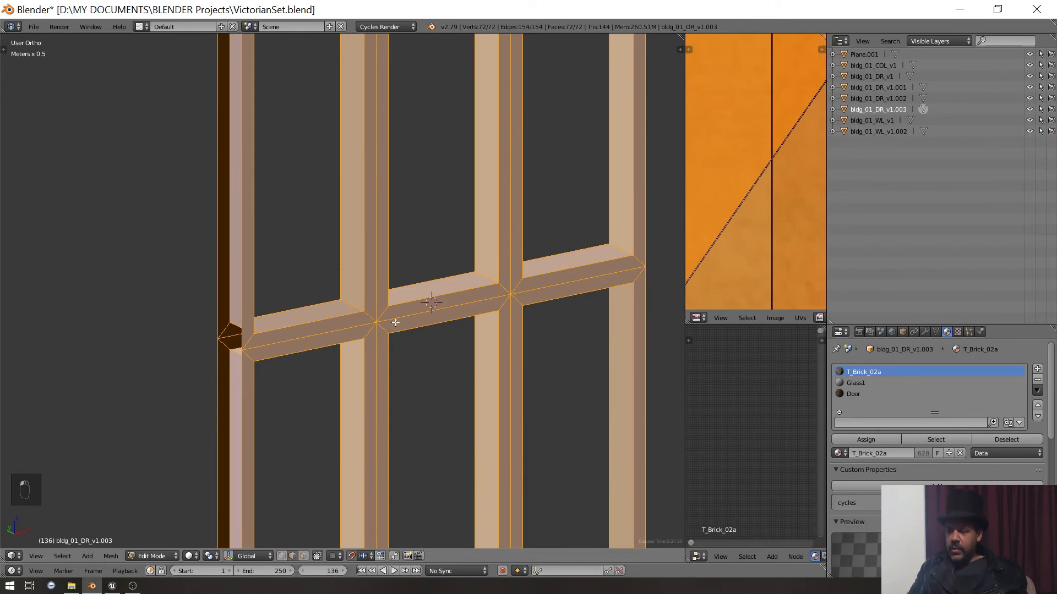
middle_drag(396, 322, 364, 308)
alt+right_click(361, 307)
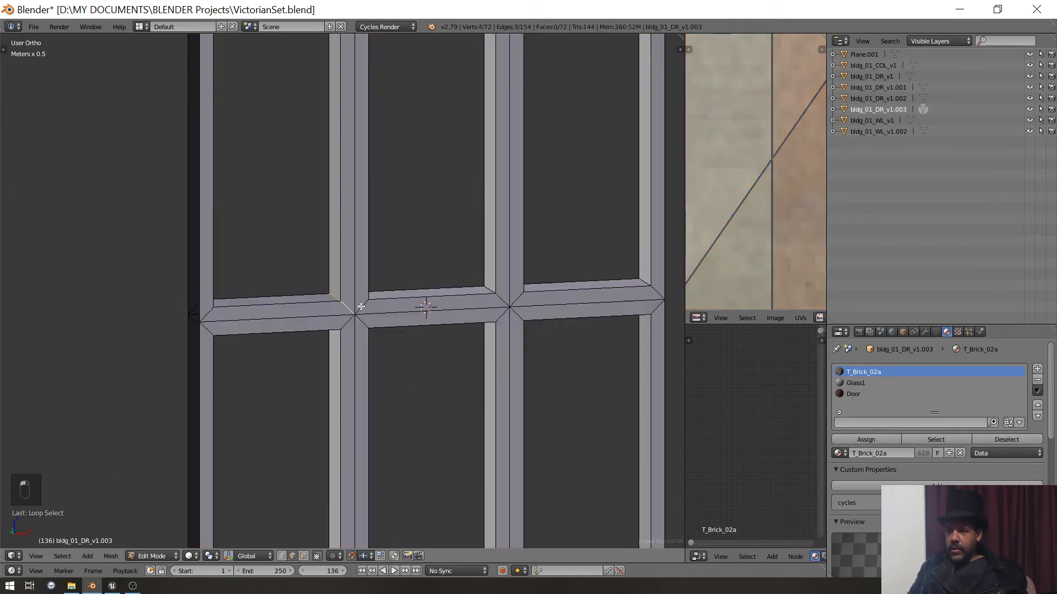
alt+shift+right_click(204, 312)
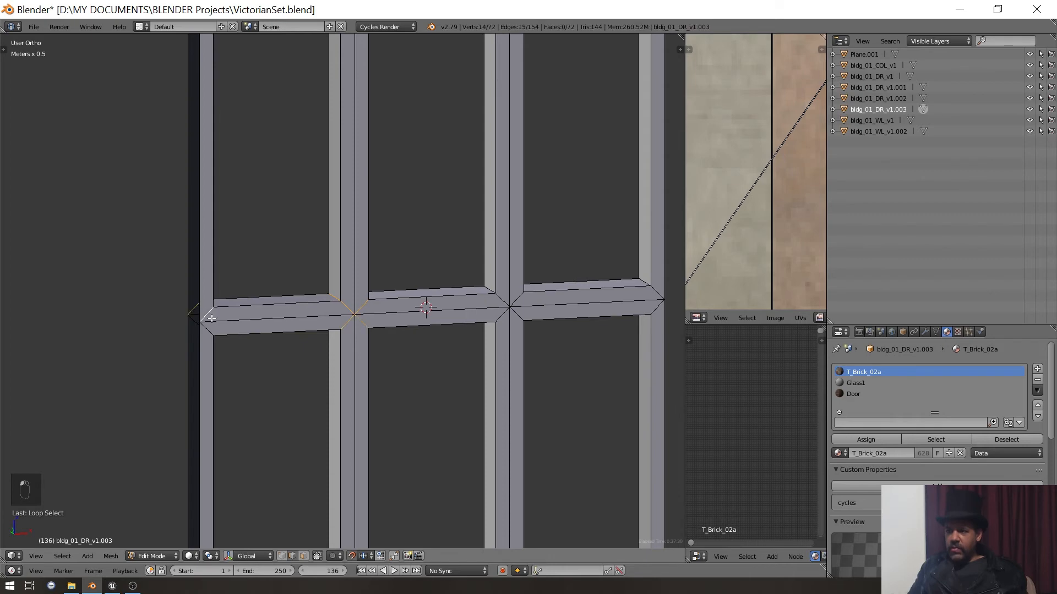
shift+middle_drag(489, 308, 359, 302)
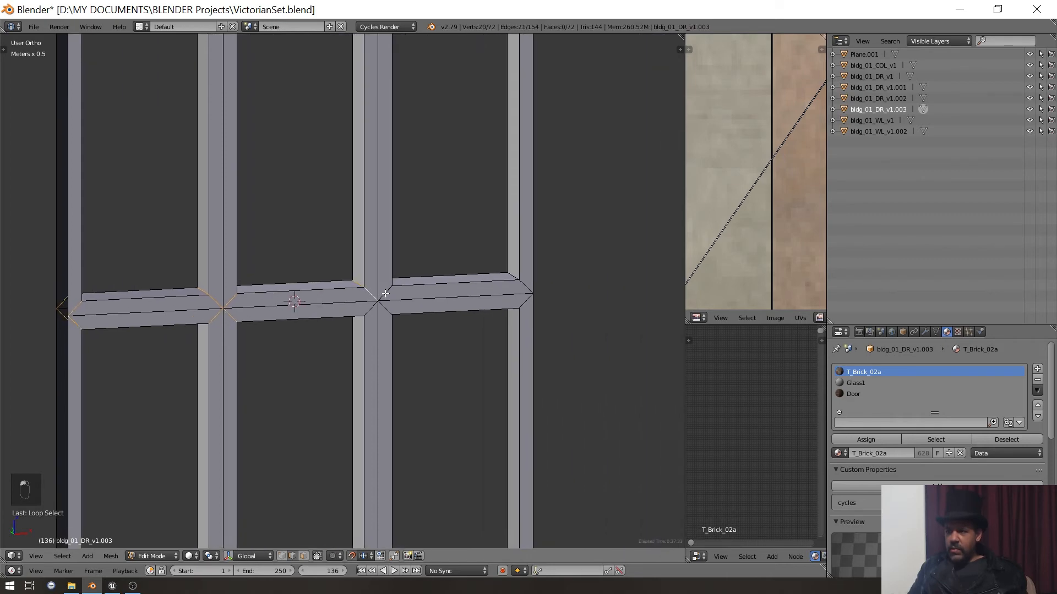
shift+middle_drag(460, 303, 288, 309)
shift+middle_drag(294, 266, 294, 323)
alt+shift+right_click(351, 361)
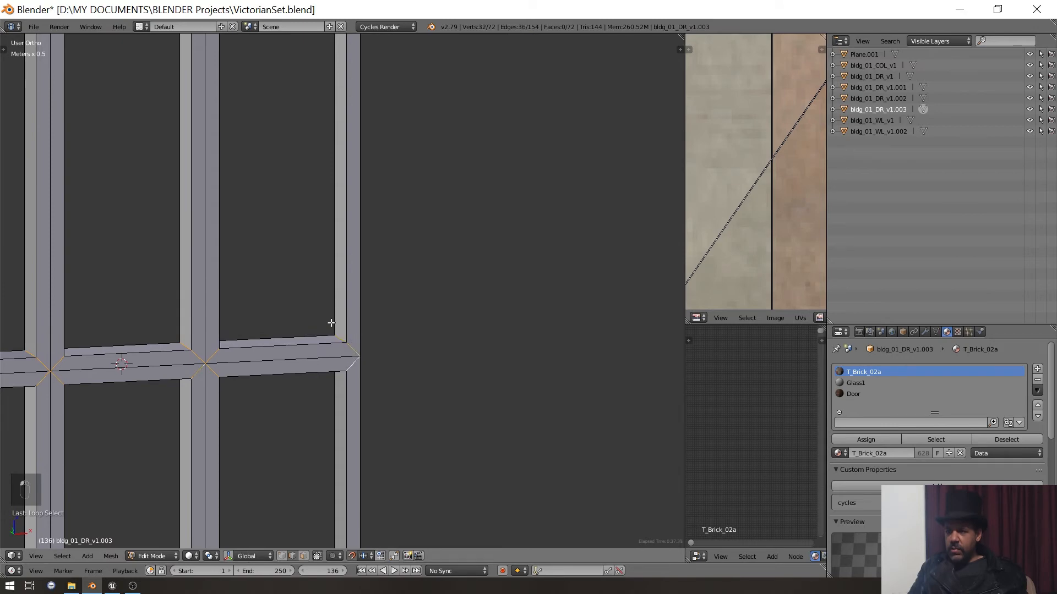
- Add the diagonal edge loops at all junctions and corners of the frame's top rail to the selection
middle_drag(298, 239, 369, 507)
scroll(375, 504, up, 4)
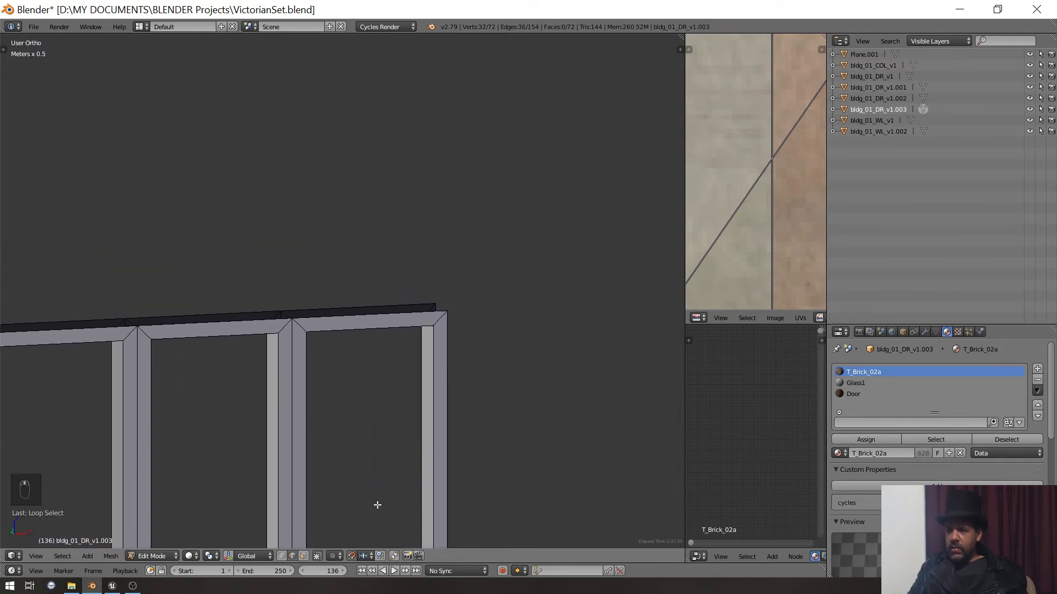
scroll(387, 388, up, 4)
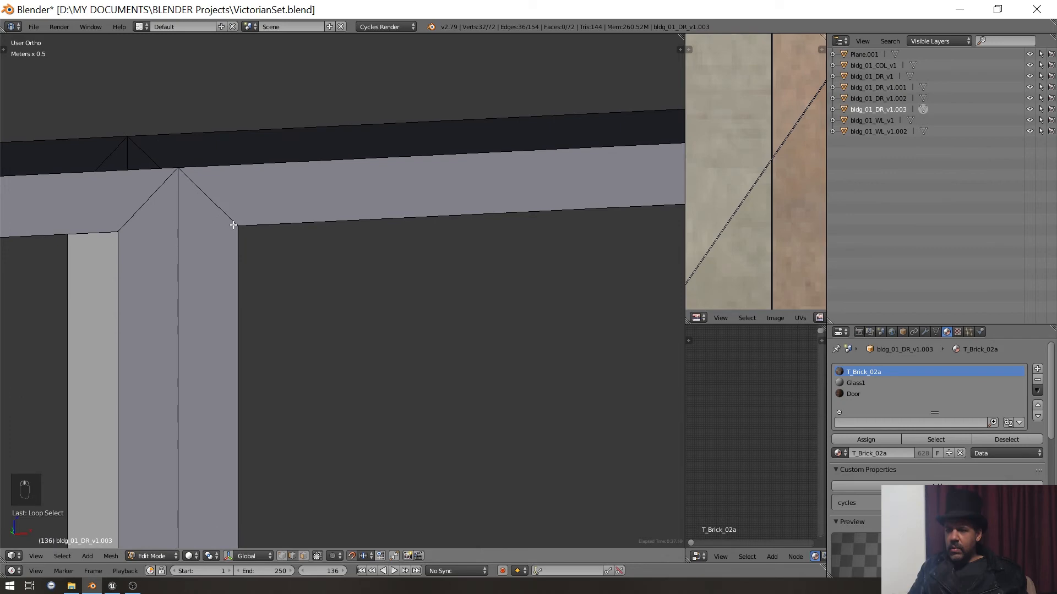
alt+shift+click(133, 209)
shift+scroll(138, 242, down, 4)
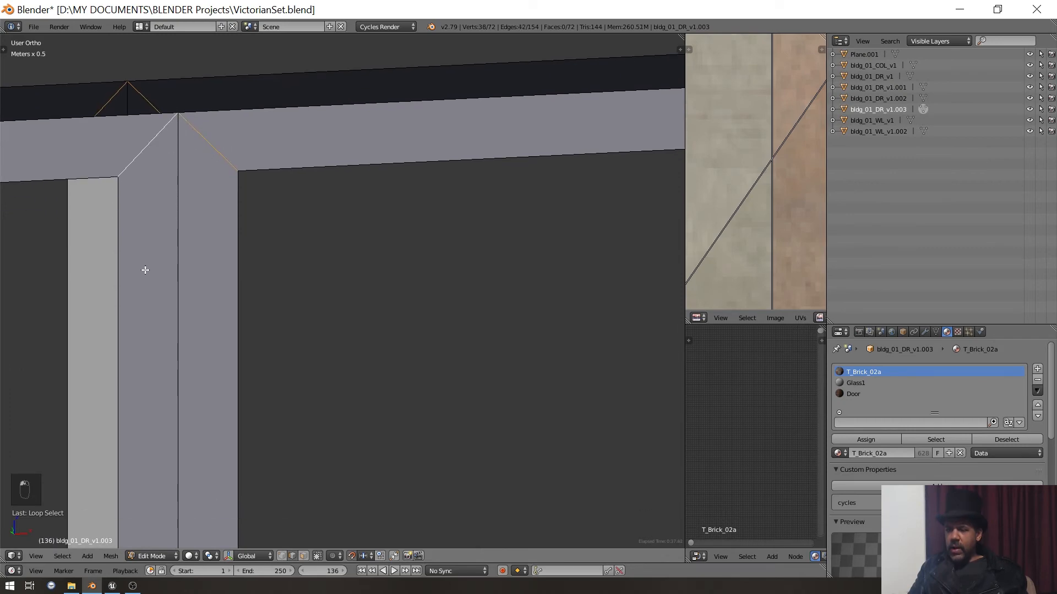
shift+middle_drag(144, 276, 87, 301)
alt+shift+right_click(176, 201)
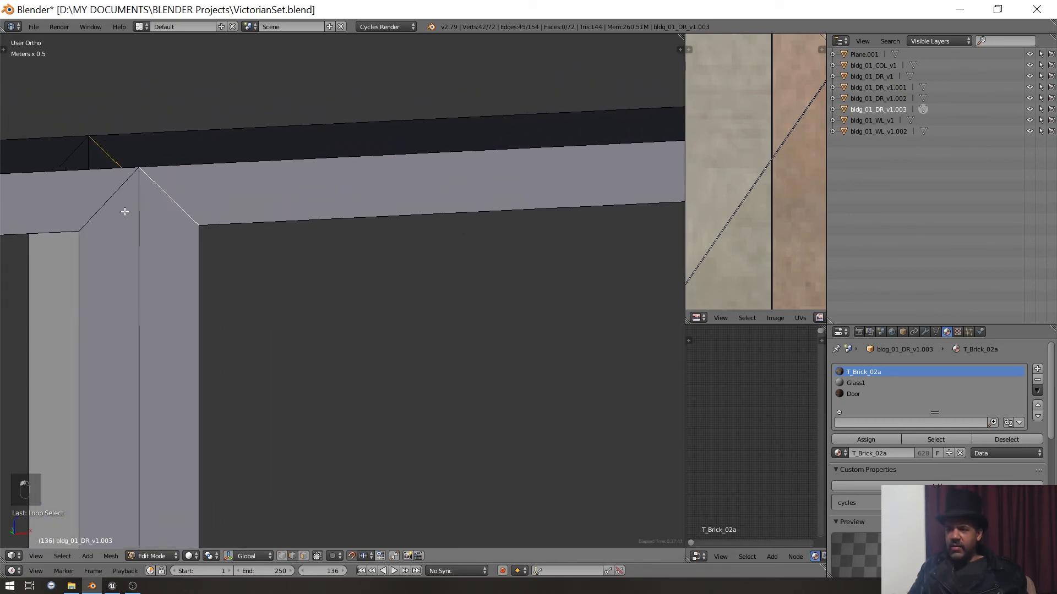
alt+shift+right_click(117, 208)
shift+scroll(102, 215, down, 2)
scroll(98, 237, down, 5)
shift+middle_drag(93, 255, 278, 265)
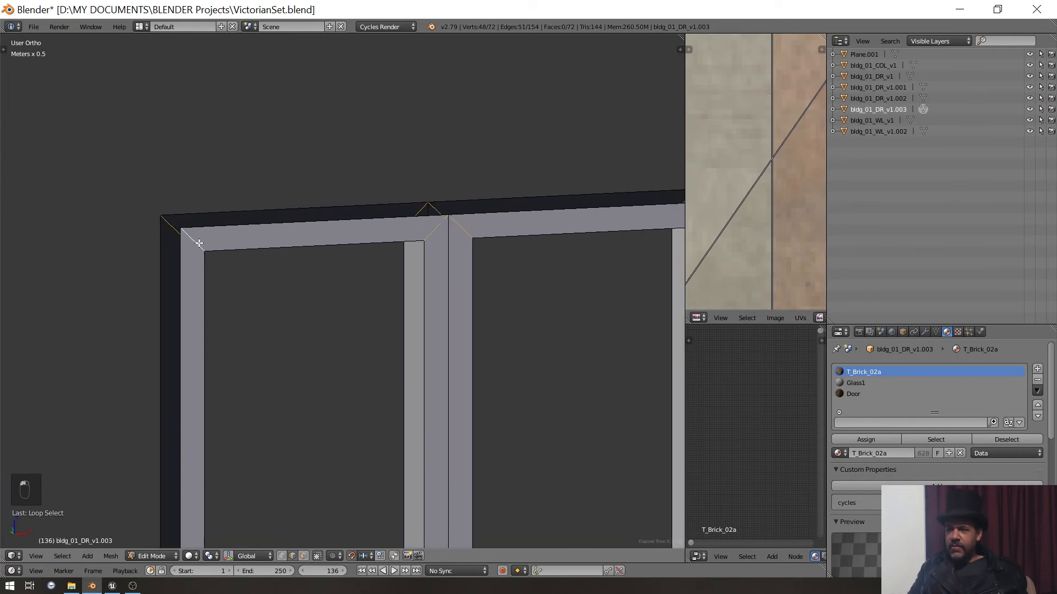
shift+middle_drag(661, 251, 359, 223)
scroll(280, 304, down, 4)
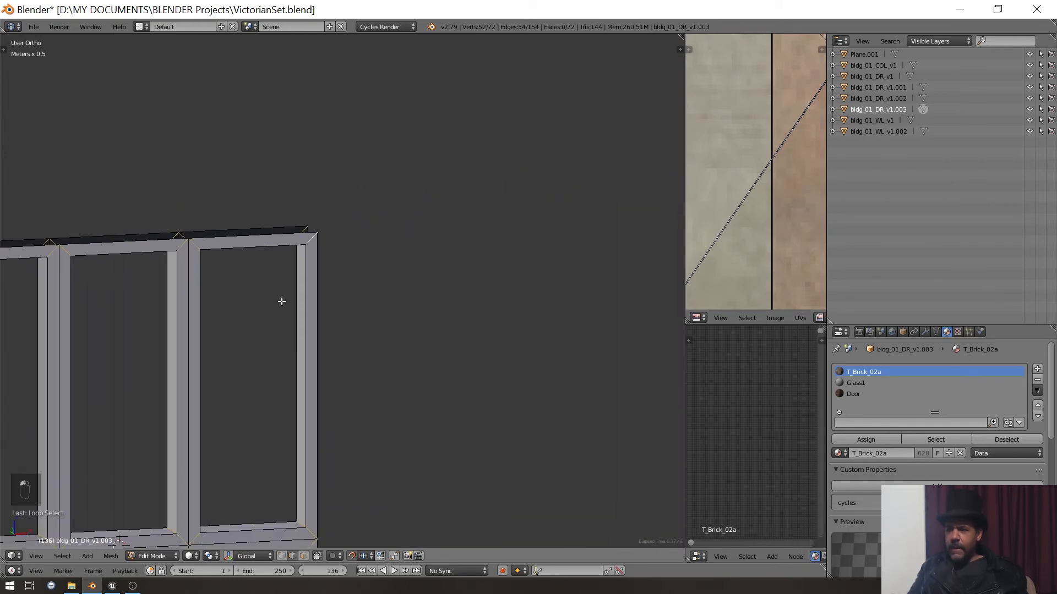
- Add the diagonal edge loops at all junctions and corners of the frame's bottom rail to the selection
shift+middle_drag(290, 378, 338, 170)
scroll(338, 170, up, 2)
shift+middle_drag(328, 309, 421, 370)
shift+middle_drag(322, 373, 512, 355)
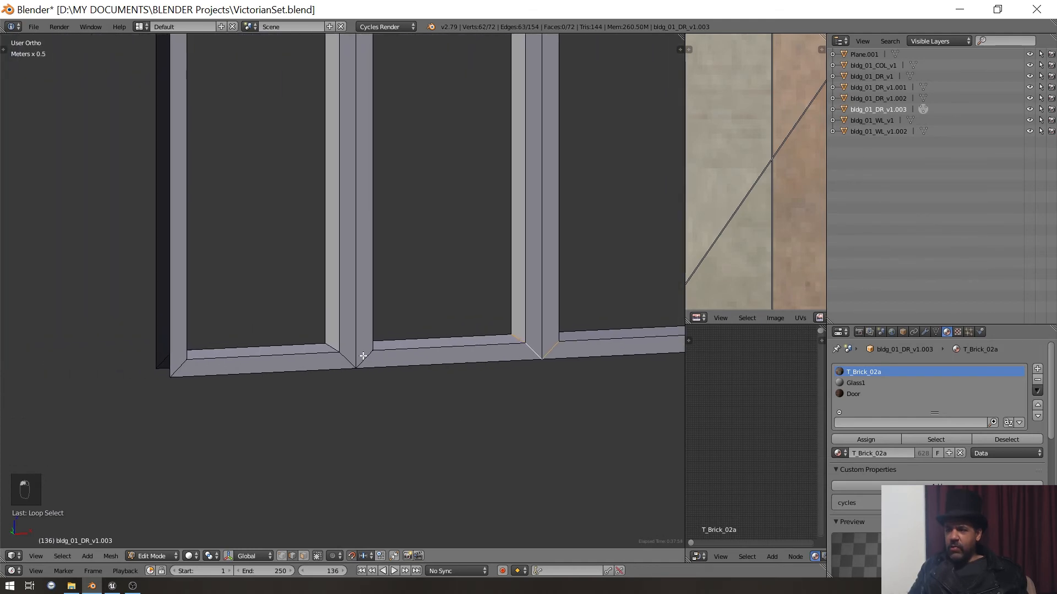
shift+middle_drag(336, 362, 469, 372)
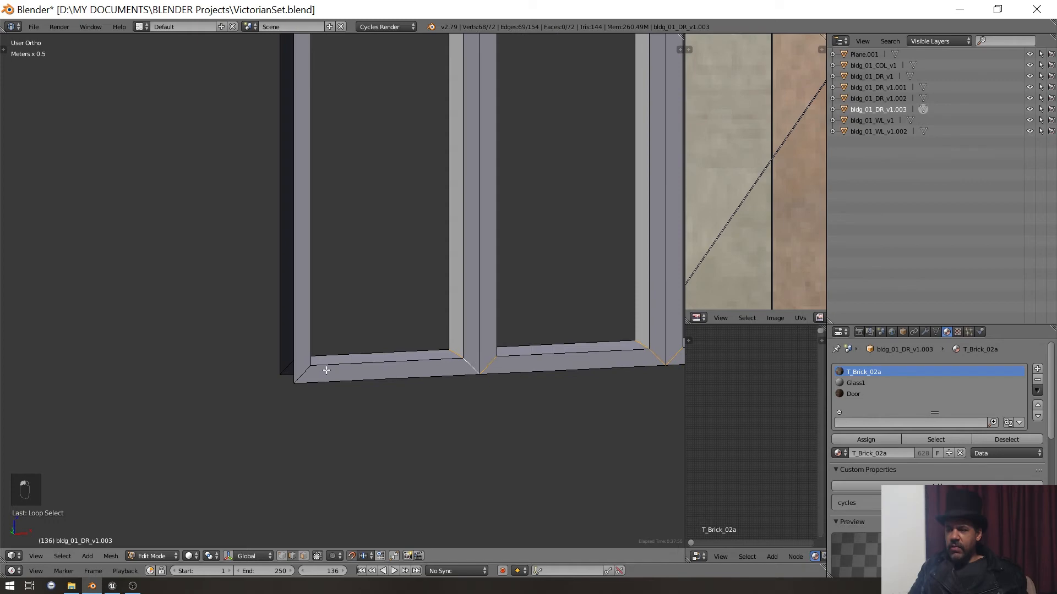
scroll(424, 355, down, 4)
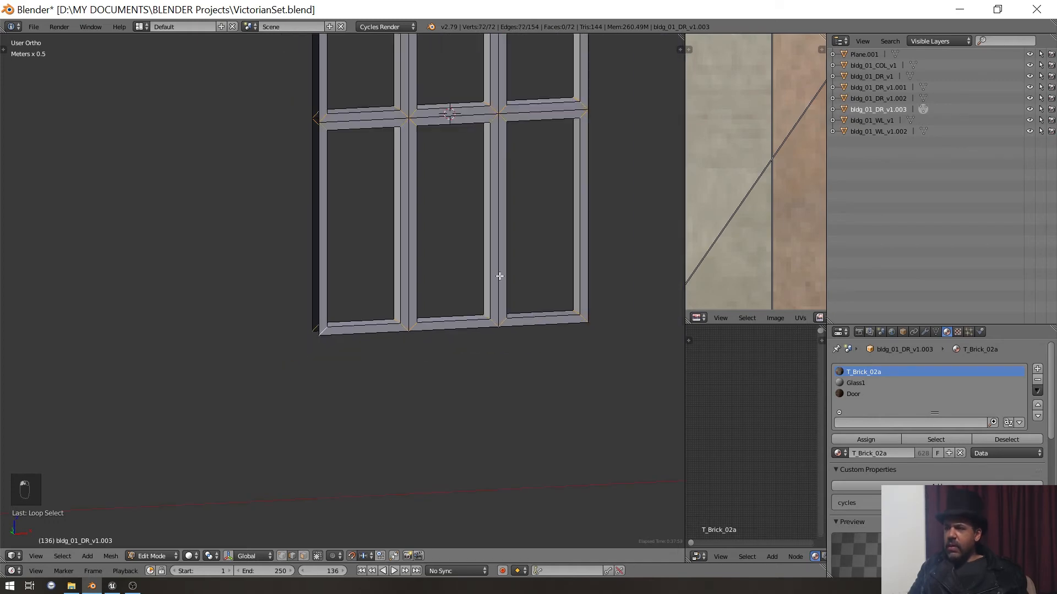
- Mark the selected diagonal edges as UV seams and leave nothing selected
shift+middle_drag(499, 276, 448, 520)
mouse_move(468, 410)
middle_down()
mouse_move(283, 384)
mouse_move(216, 396)
mouse_move(428, 400)
mouse_move(474, 424)
mouse_move(425, 370)
mouse_move(484, 407)
middle_up()
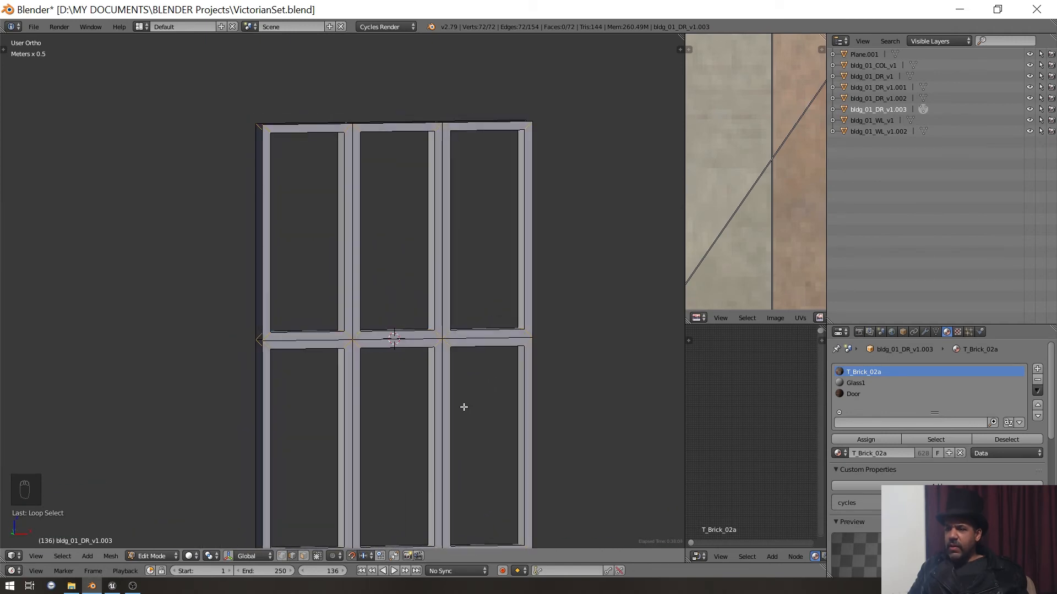
shift+middle_drag(464, 406, 420, 447)
key(ctrl+e)
click(427, 352)
key(a)
scroll(412, 466, up, 4)
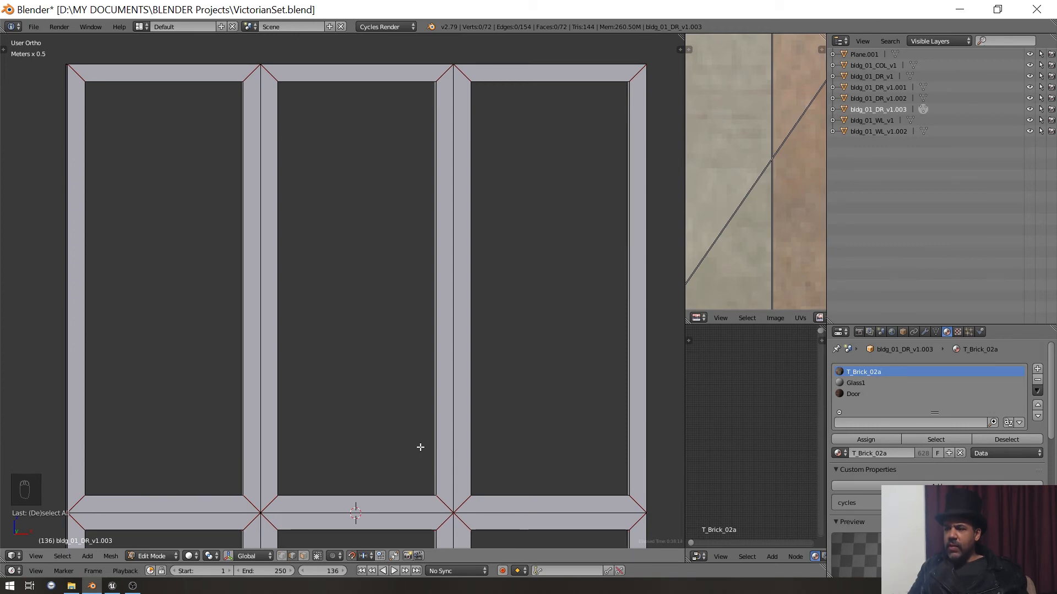
shift+middle_drag(479, 487, 446, 333)
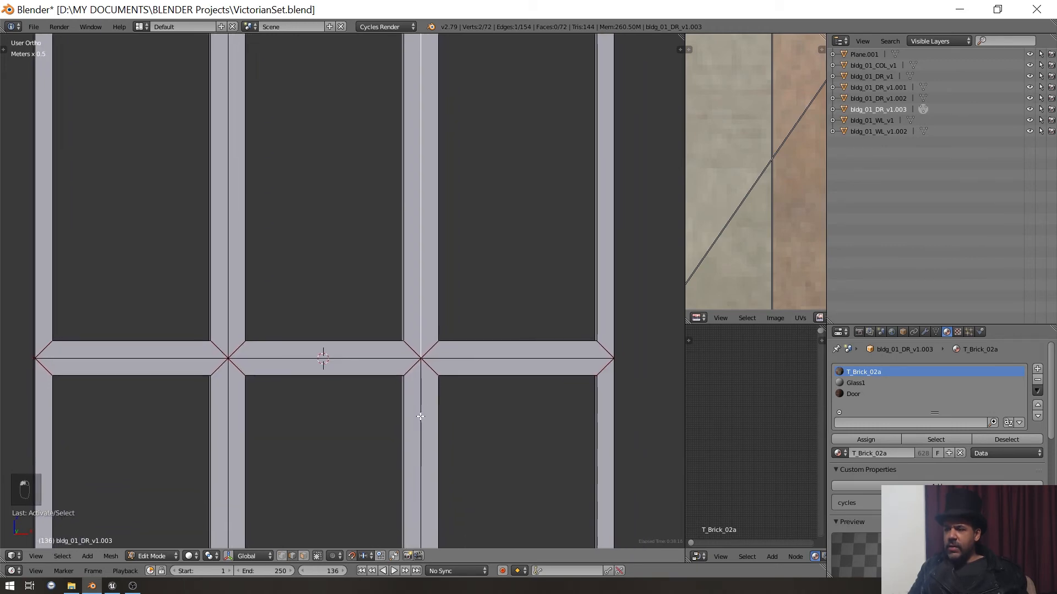
shift+right_click(420, 417)
key(g)
key(g)
right_click(452, 418)
key(a)
middle_drag(450, 417, 401, 409)
scroll(385, 342, down, 3)
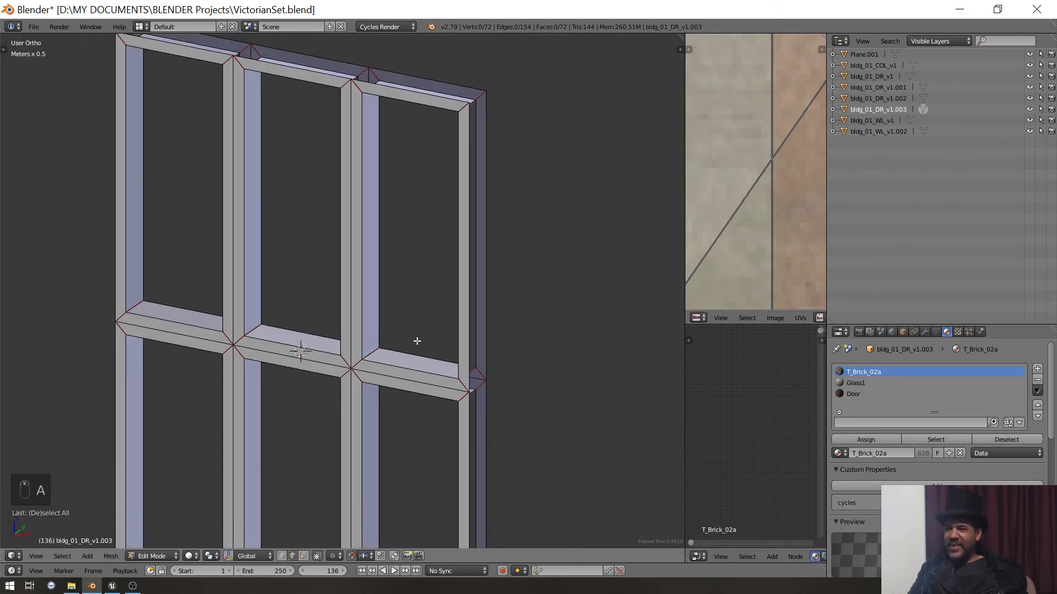
- Unwrap the entire window frame along its marked seams
middle_drag(415, 341, 328, 369)
scroll(466, 330, up, 4)
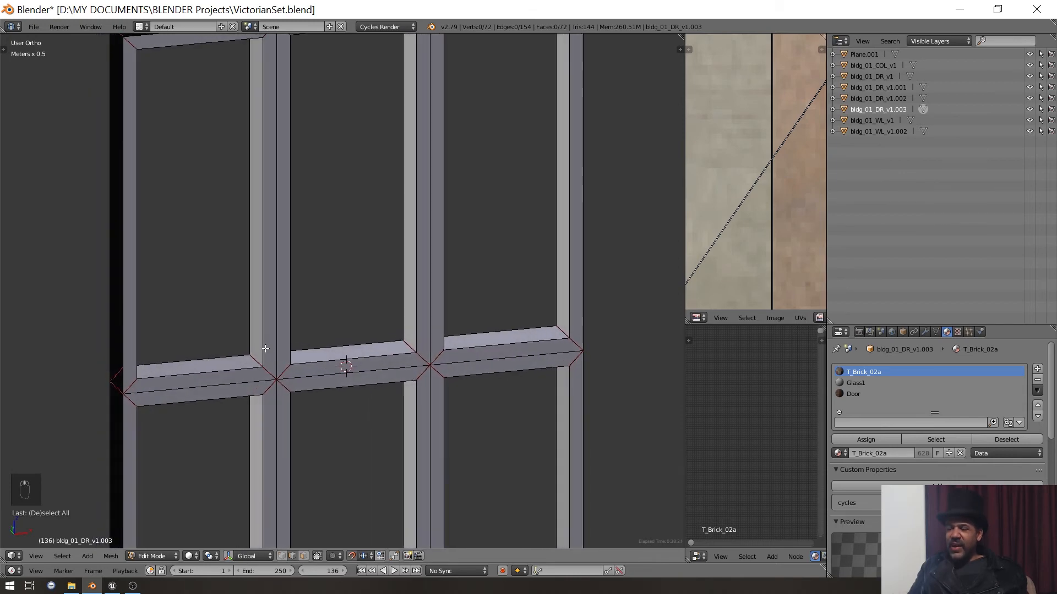
key(a)
key(u)
key(u)
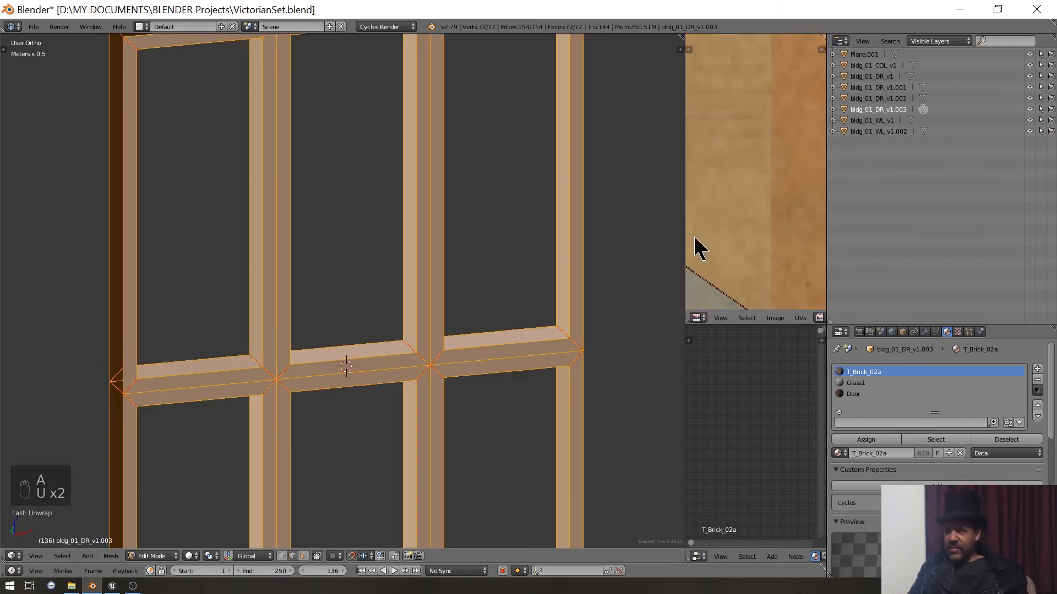
- Widen the UV editor and move all the UV islands onto the empty area beside the brick texture
drag(685, 238, 387, 266)
scroll(552, 248, down, 6)
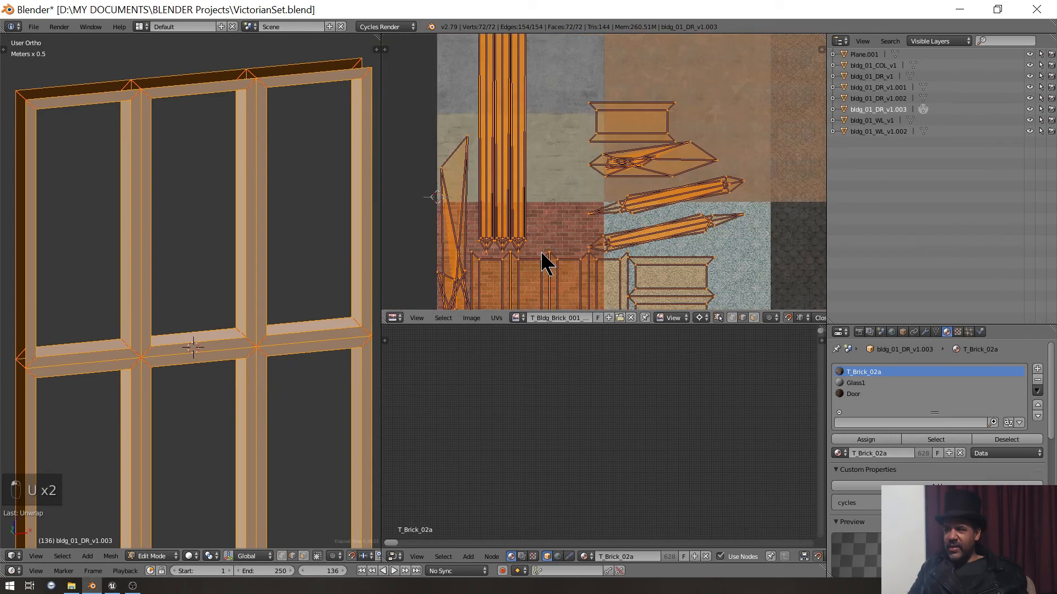
middle_drag(570, 245, 690, 215)
key(g)
click(443, 235)
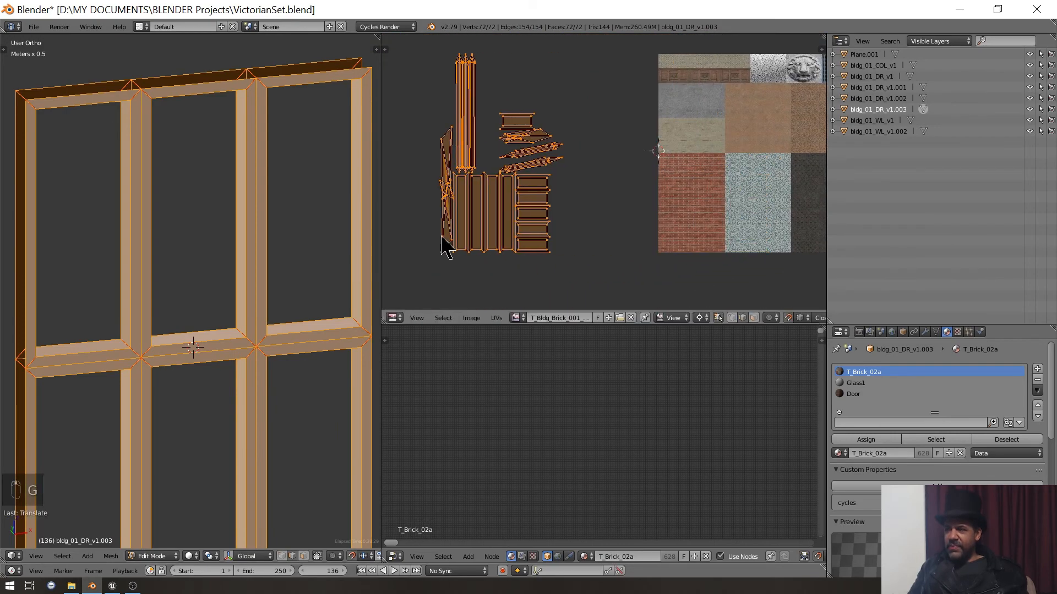
scroll(148, 255, down, 3)
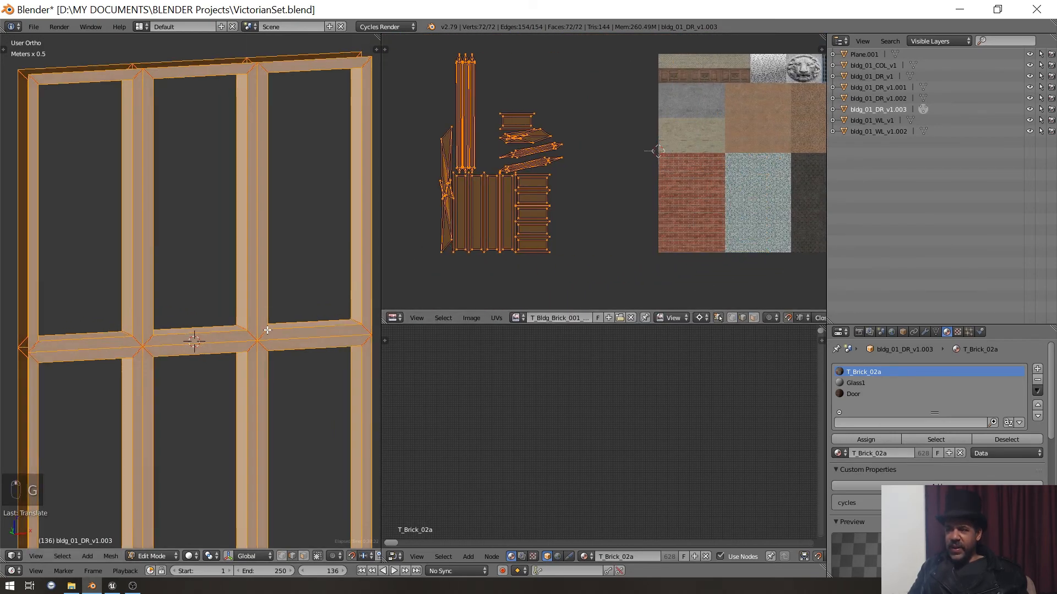
- Select the vertical mullion edges bordering the upper and lower panes of the frame's middle column
key(a)
scroll(94, 235, up, 4)
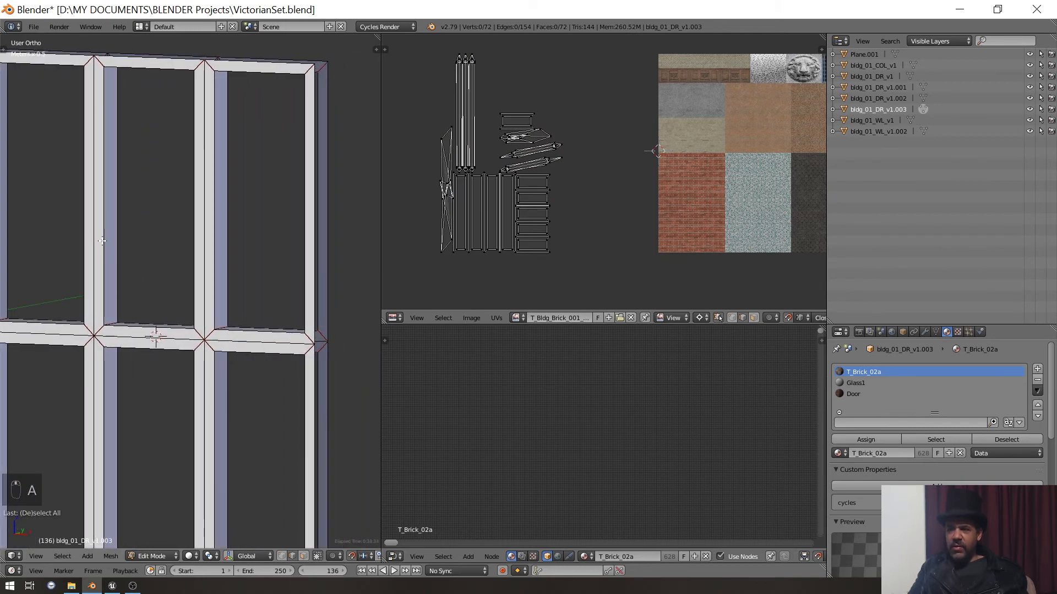
shift+middle_drag(108, 261, 161, 188)
shift+right_click(133, 259)
middle_drag(134, 259, 235, 281)
shift+right_click(260, 291)
shift+scroll(260, 290, up, 3)
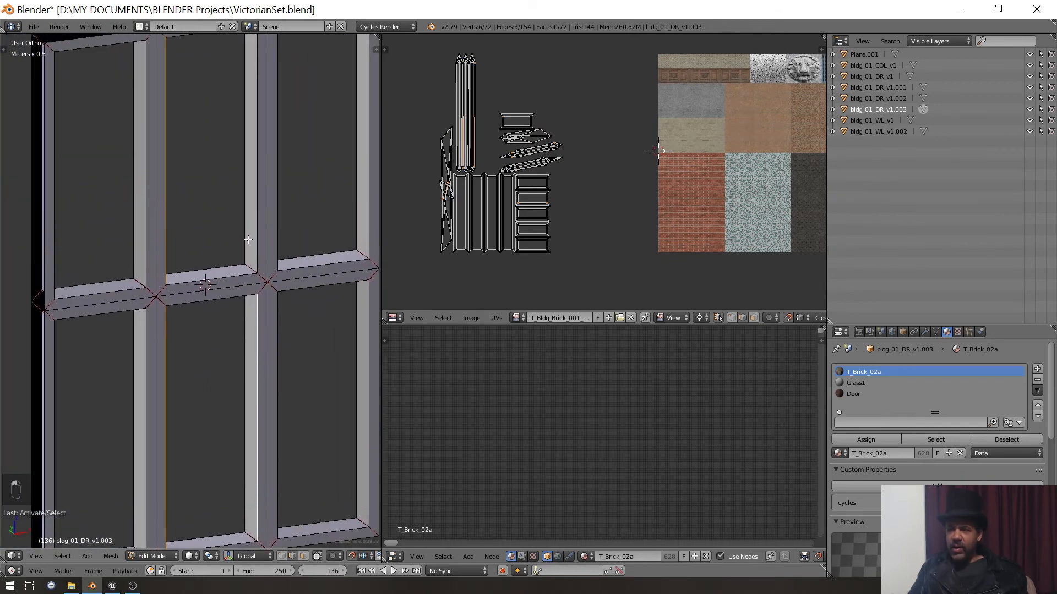
middle_drag(261, 243, 274, 223)
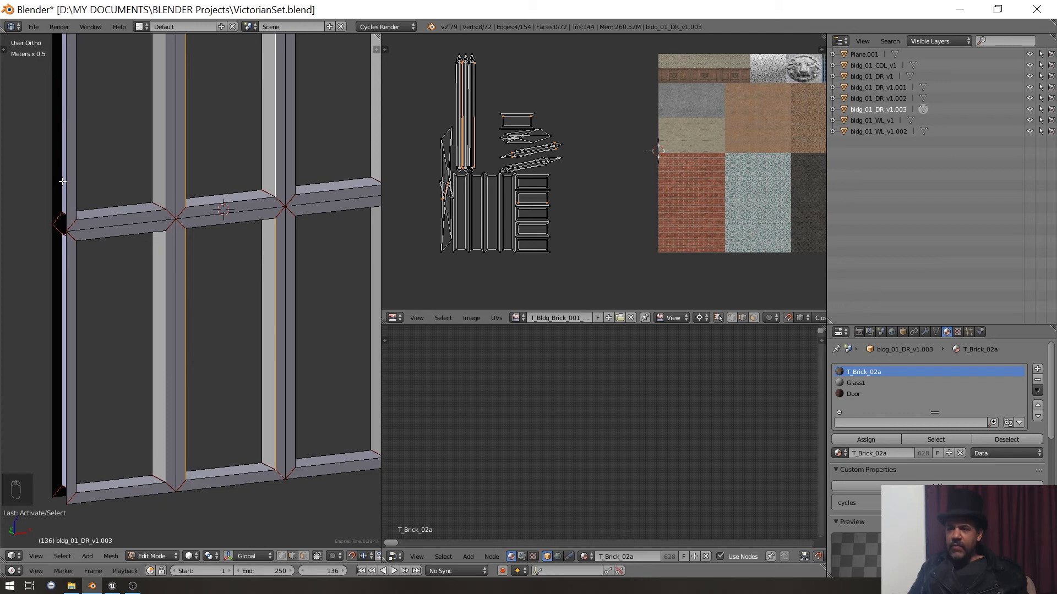
middle_drag(65, 202, 118, 173)
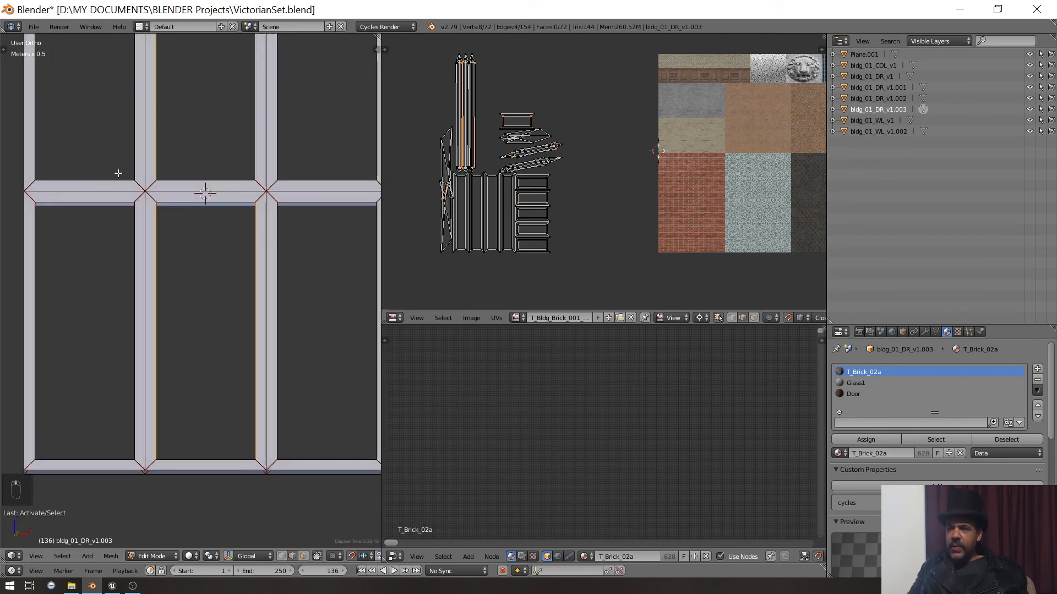
- Add the horizontal pane edges along the frame's middle bar to the edge selection
middle_drag(180, 208, 144, 192)
shift+right_click(190, 191)
shift+middle_drag(252, 198, 242, 227)
shift+right_click(250, 203)
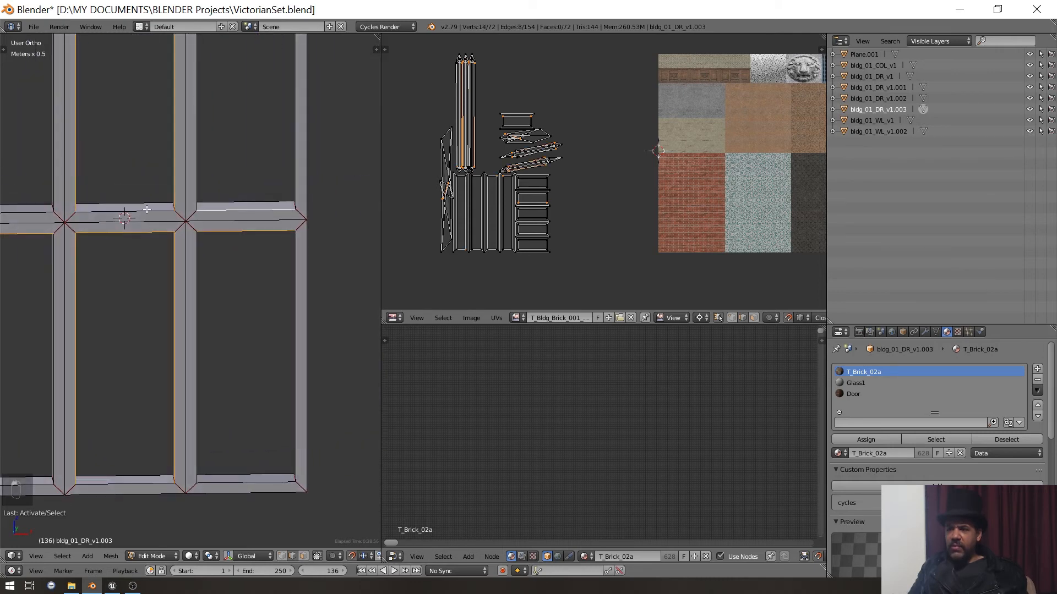
shift+middle_drag(99, 205, 217, 211)
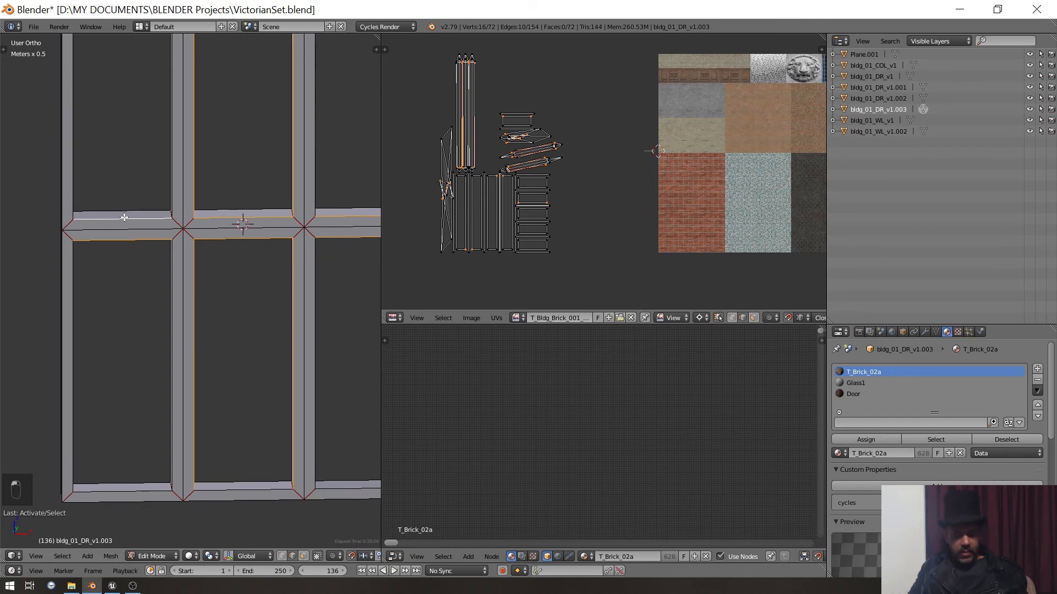
- Mark the selected mullion and middle-bar edges as UV seams and clear the selection
key(ctrl+e)
click(119, 218)
scroll(207, 229, down, 3)
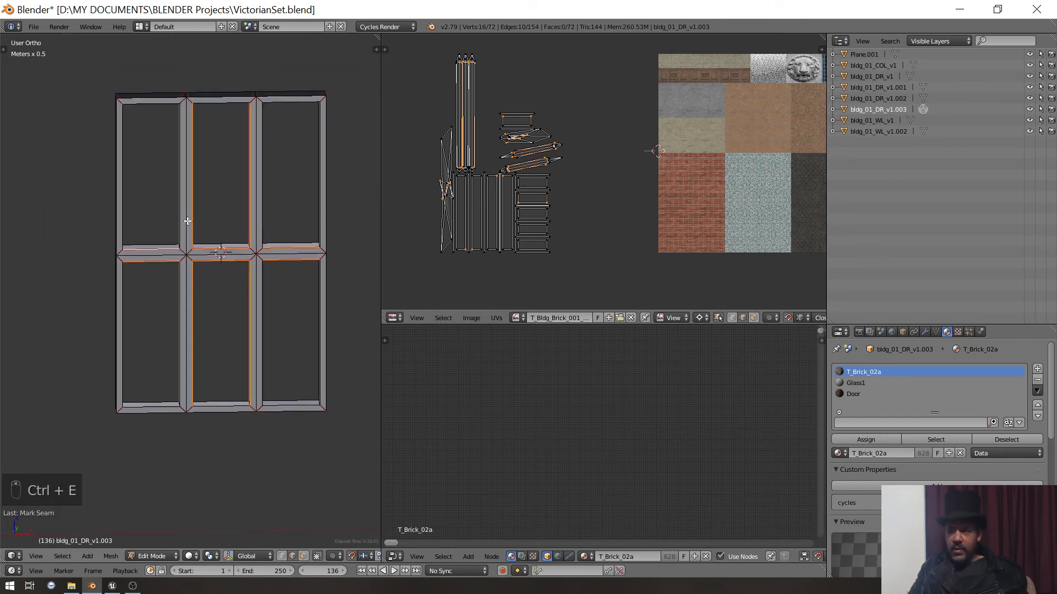
key(a)
- Unwrap the whole frame again with the added seams and move its islands clear of the texture
mouse_move(208, 229)
middle_down()
mouse_move(219, 203)
mouse_move(145, 203)
mouse_move(183, 238)
mouse_move(11, 203)
mouse_move(193, 240)
mouse_move(186, 222)
mouse_move(159, 228)
mouse_move(205, 224)
middle_up()
scroll(193, 241, up, 5)
scroll(193, 241, down, 4)
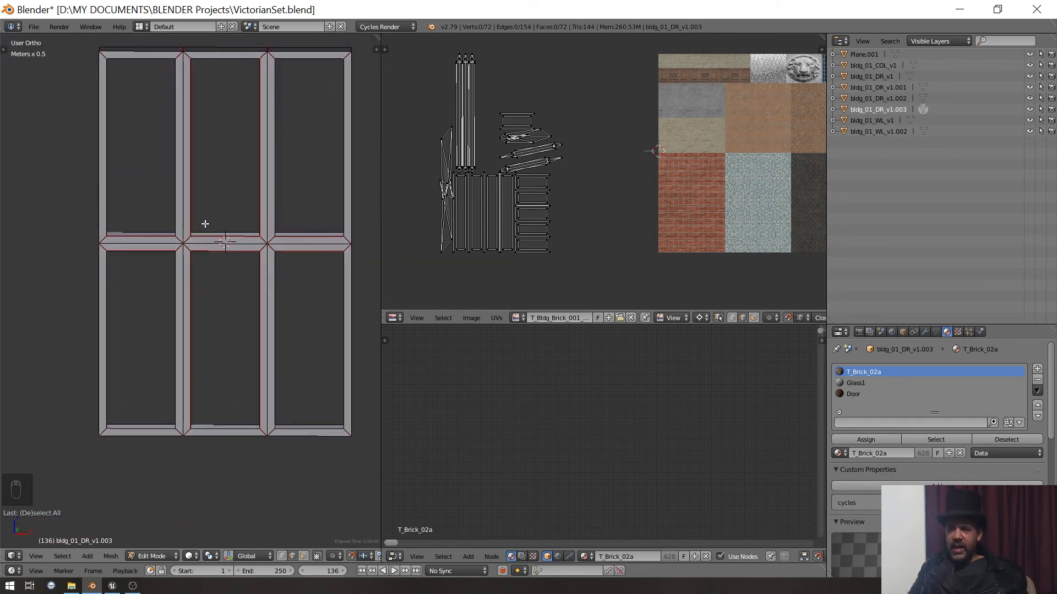
key(a)
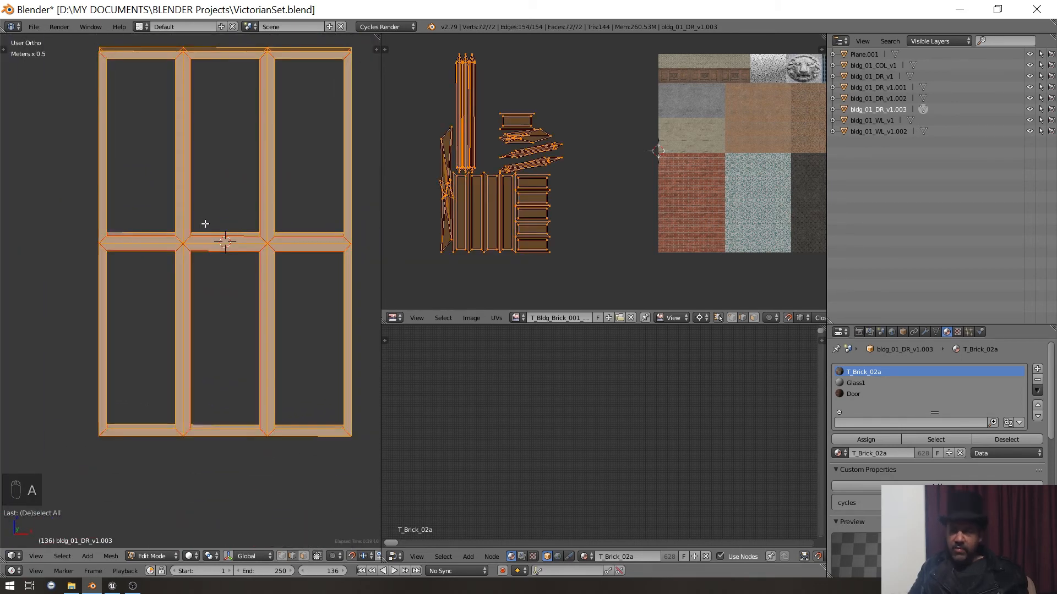
key(u)
key(u)
scroll(675, 217, down, 3)
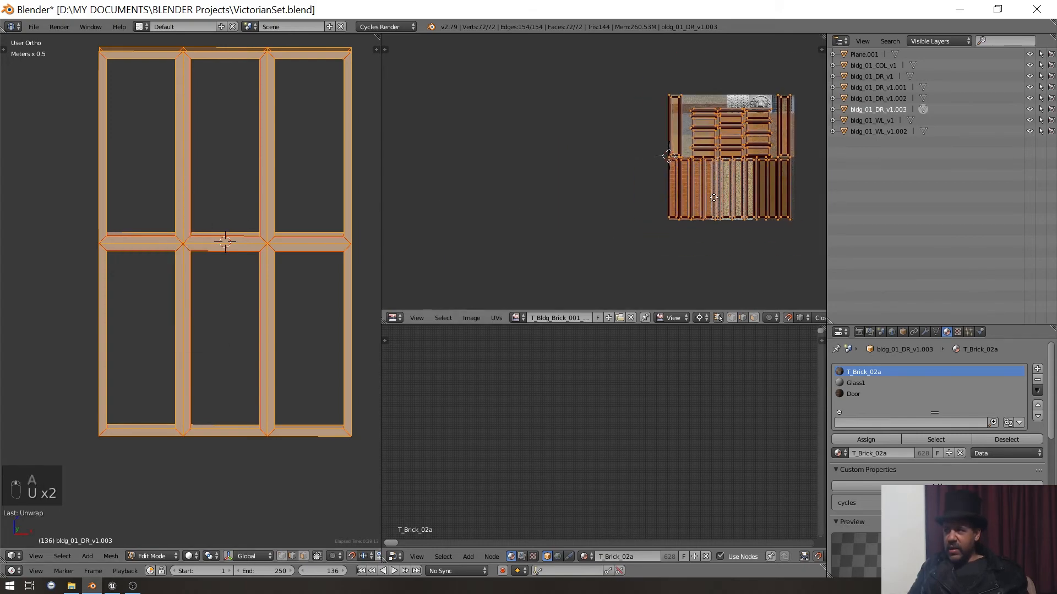
key(g)
click(533, 201)
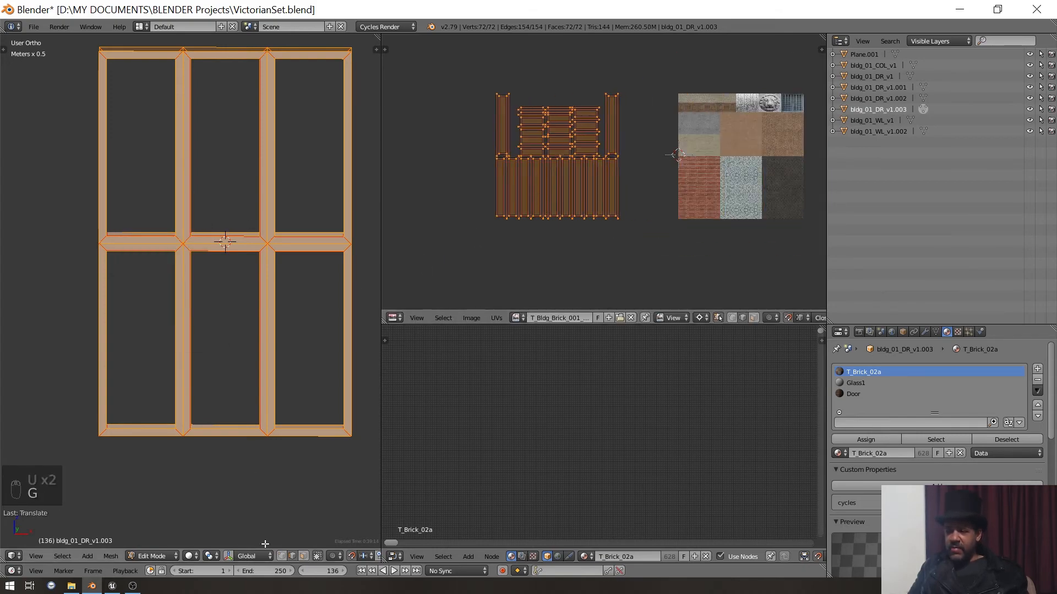
- Switch to face selection and select only the lower row of tall UV strips
click(305, 557)
scroll(507, 158, up, 5)
scroll(505, 172, down, 3)
middle_drag(465, 195, 530, 206)
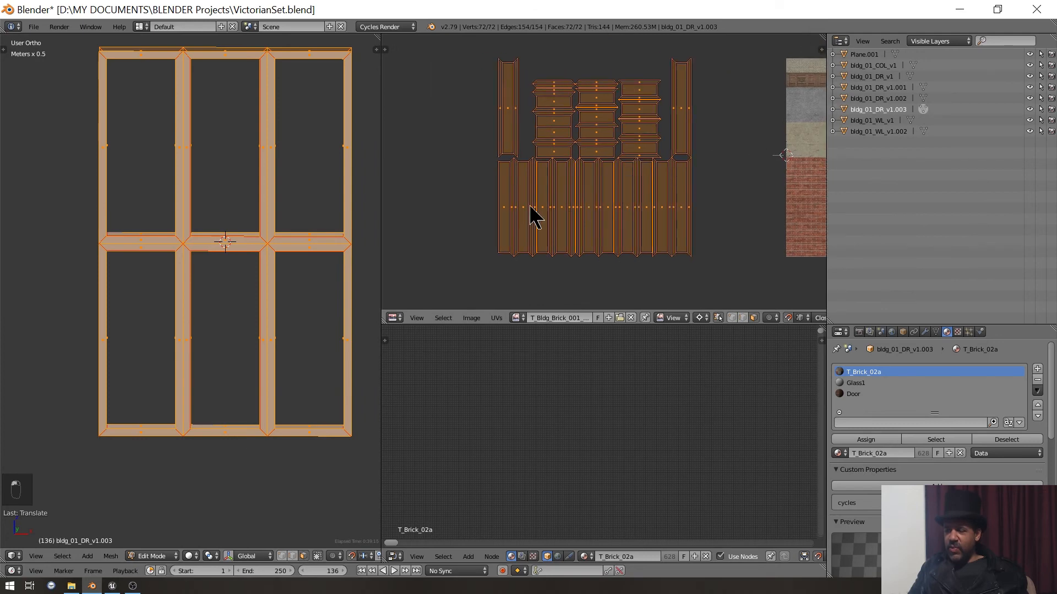
key(a)
key(c)
drag(498, 213, 701, 218)
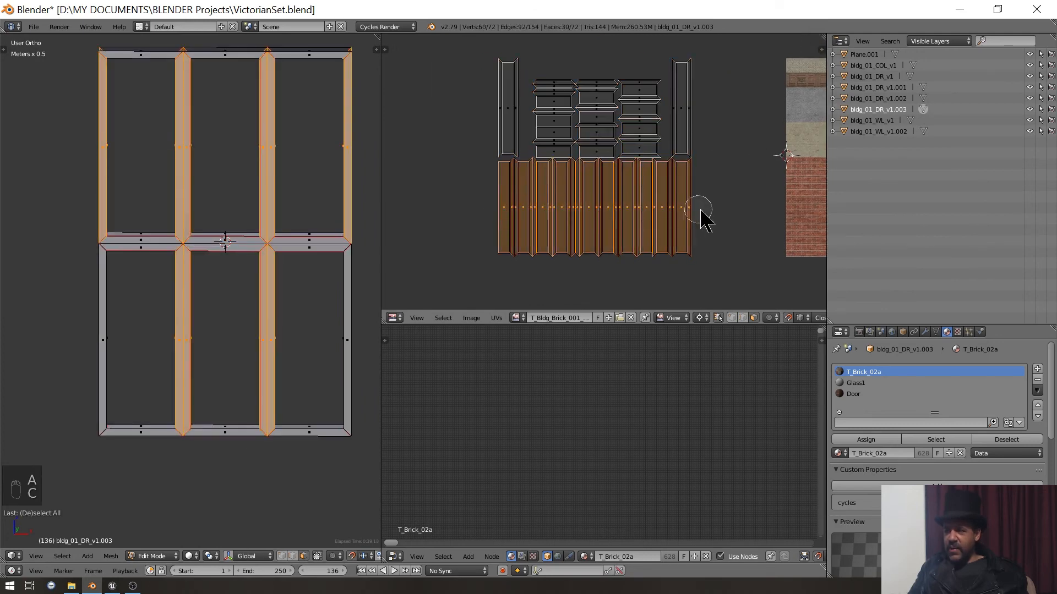
- Rotate the selected UV strips to horizontal and move them away from the other islands
key(r)
click(602, 220)
scroll(579, 212, down, 2)
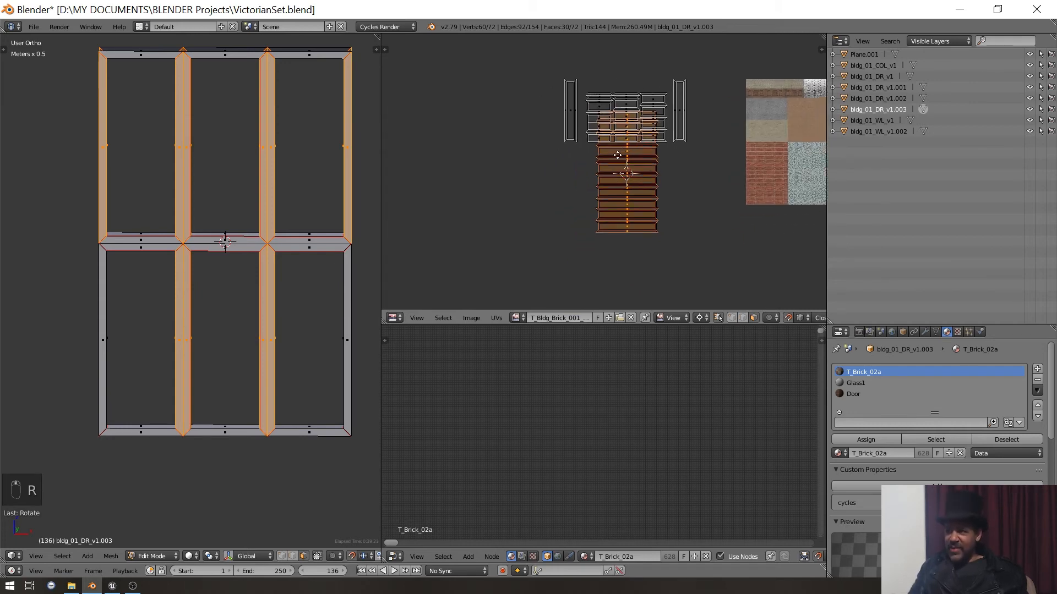
key(g)
click(445, 197)
scroll(572, 132, up, 4)
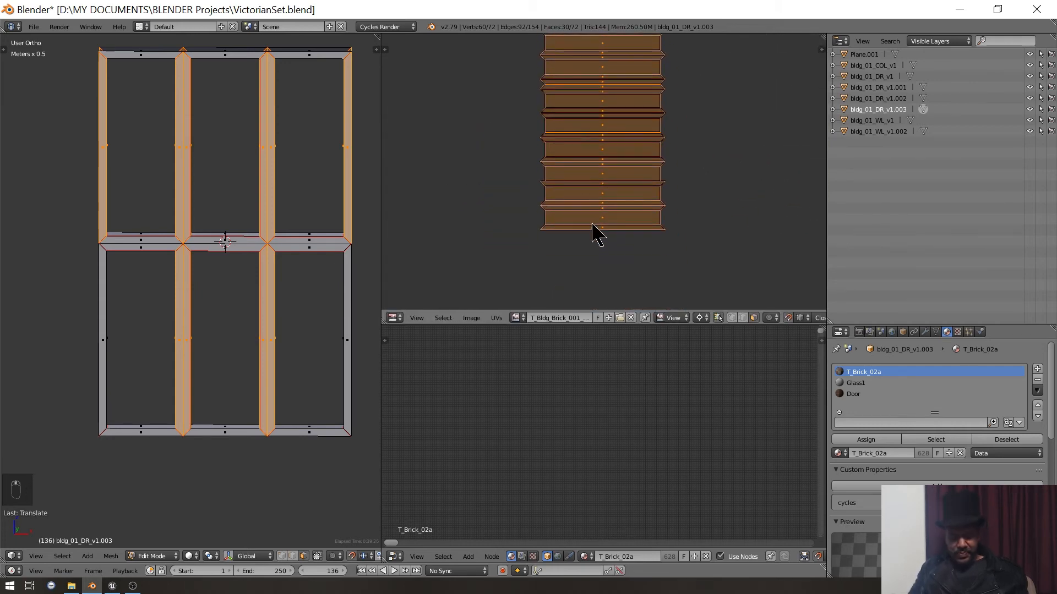
- Overlay the lowest wide UV strip and its slanted edge strips onto the matching strip directly above, and clear the selection
key(a)
key(c)
drag(605, 228, 604, 218)
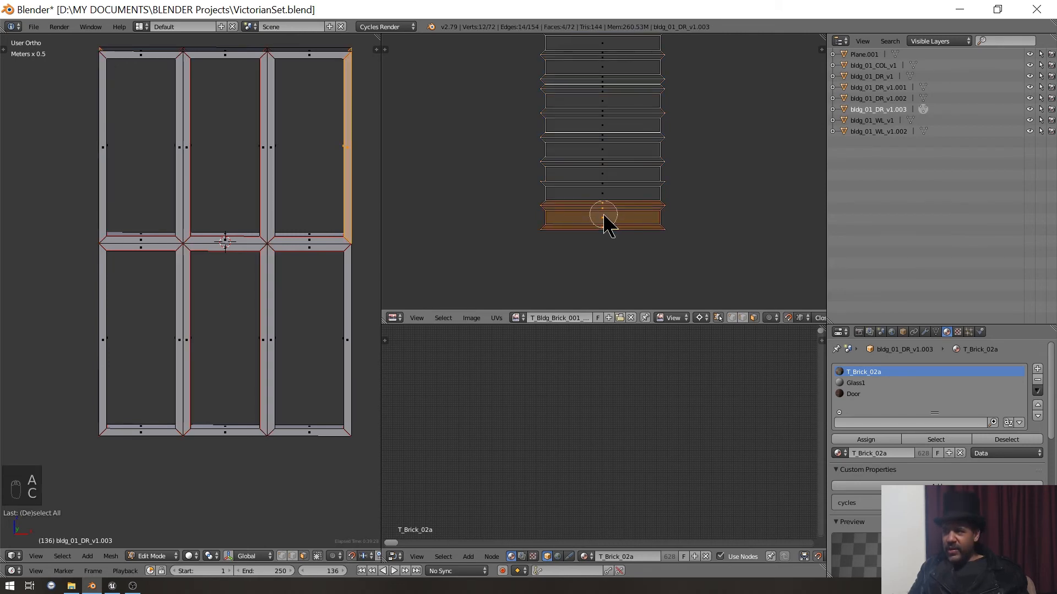
middle_click(602, 195)
scroll(604, 220, up, 4)
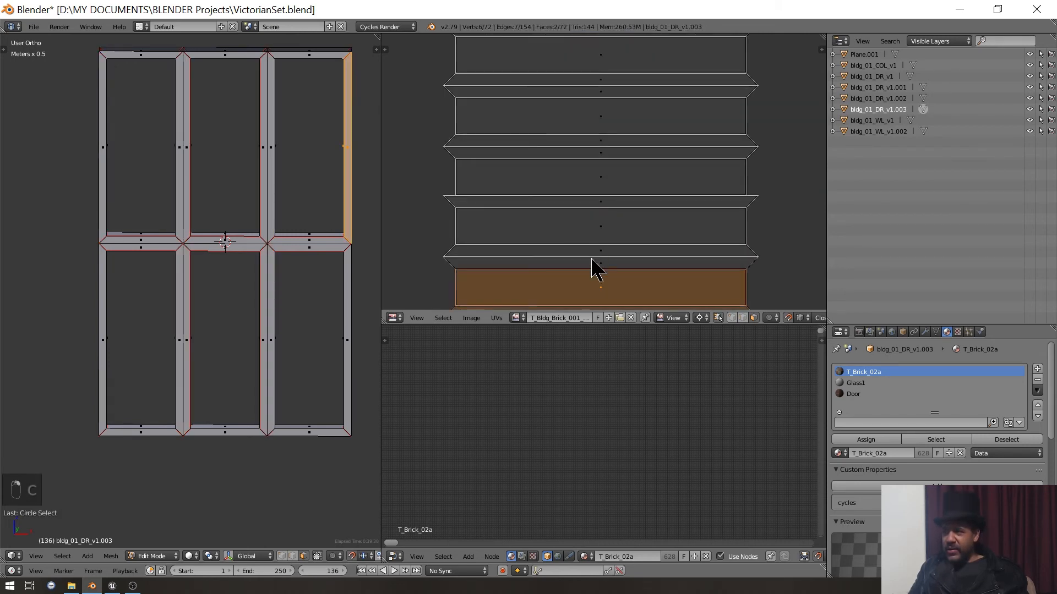
shift+right_click(600, 270)
key(g)
click(471, 189)
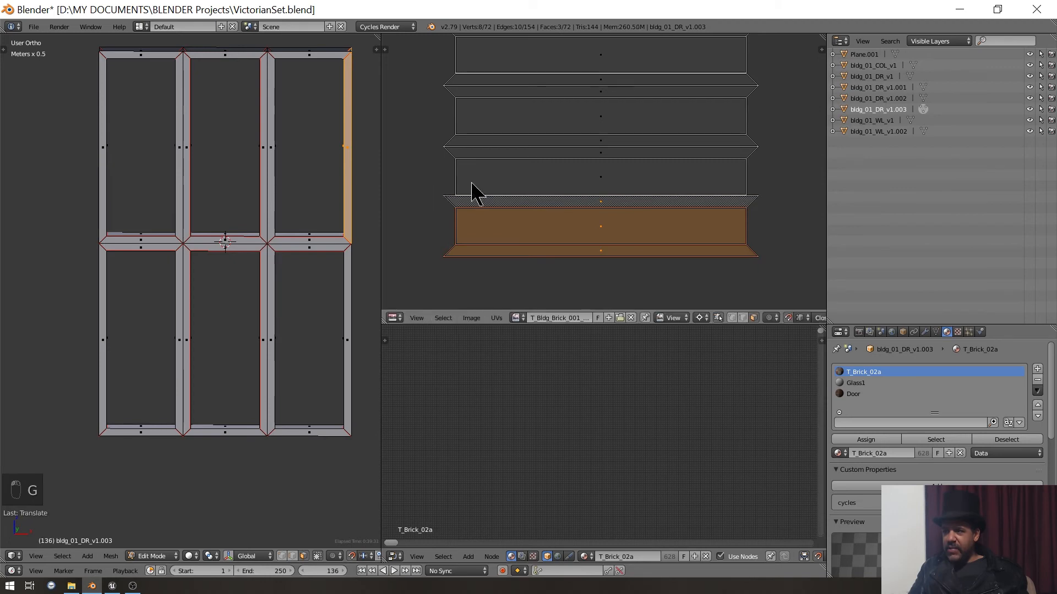
key(a)
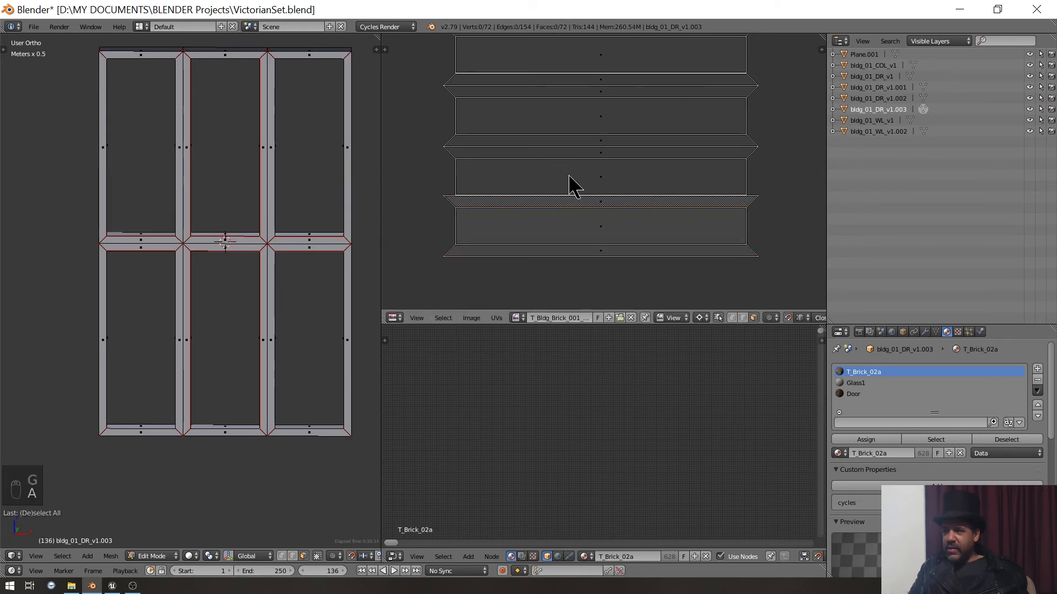
- Move the next two wide UV strips and the two slanted strips between them onto the matching faces of the stacked strip
right_click(575, 185)
key(g)
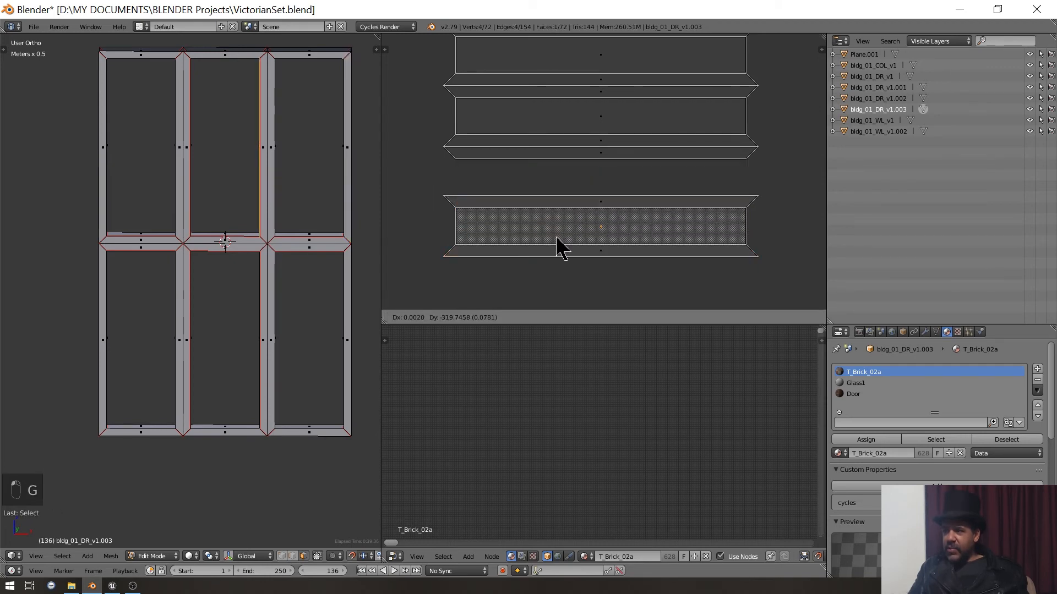
click(557, 161)
key(g)
click(522, 201)
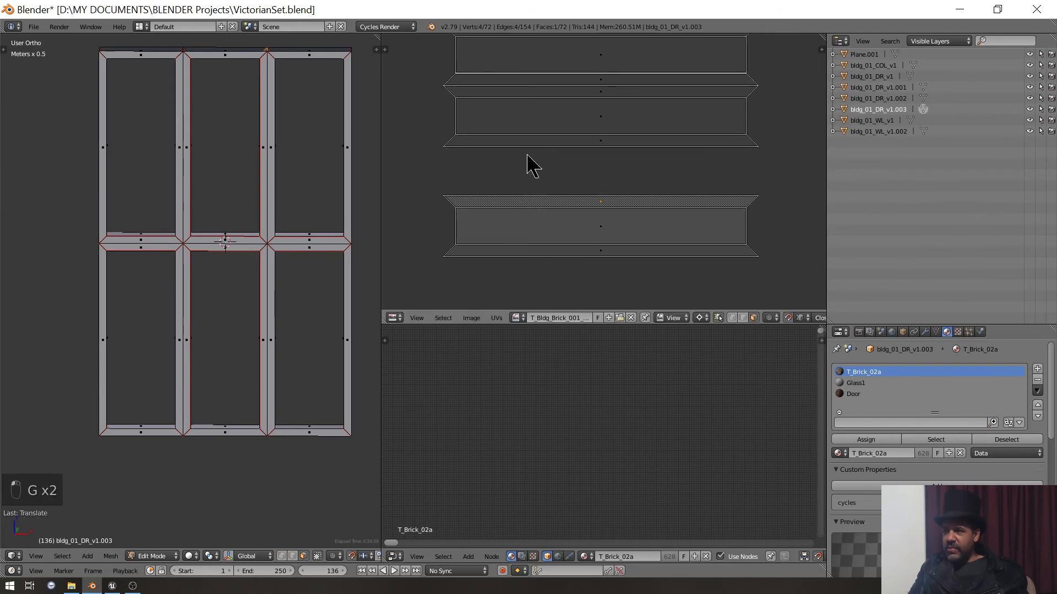
right_click(527, 140)
key(g)
click(514, 263)
right_click(525, 125)
key(g)
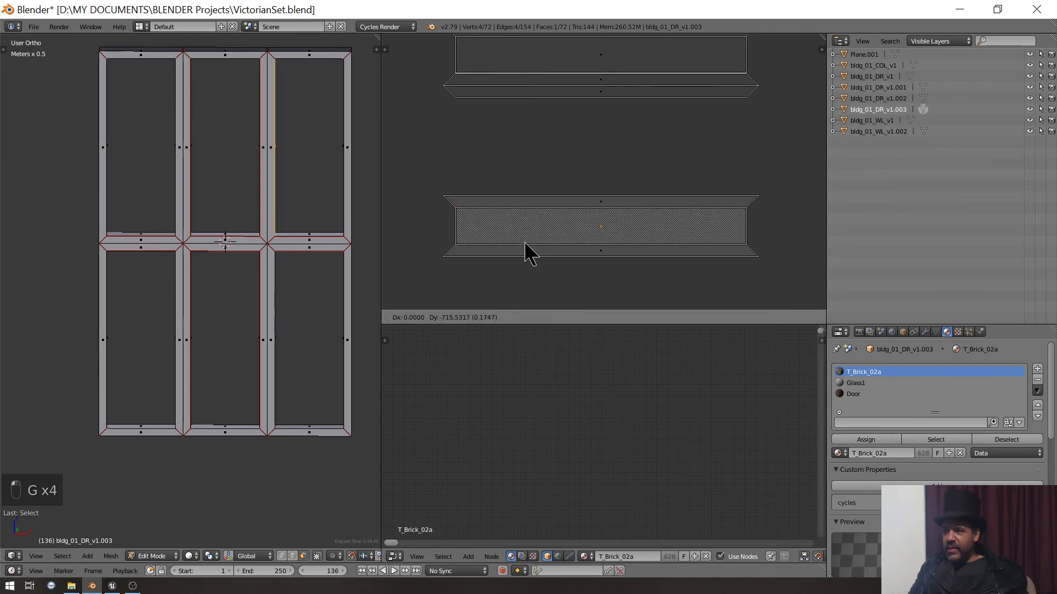
click(524, 241)
- Overlay the next pair of slanted UV strips and the adjoining wide strip onto their counterparts in the stack
middle_drag(553, 170, 552, 207)
right_click(532, 135)
key(g)
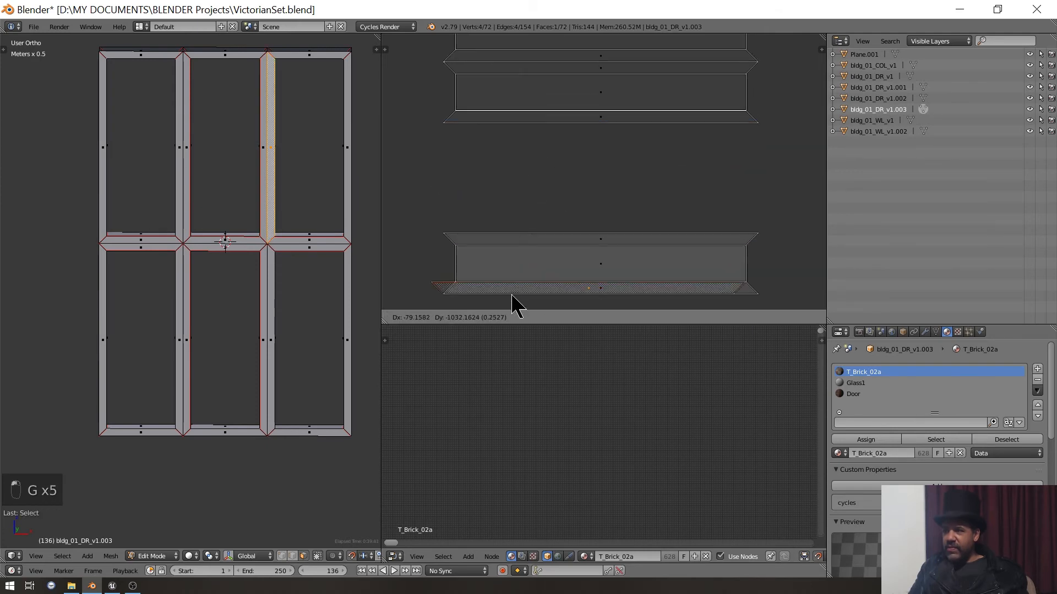
click(523, 250)
right_click(524, 132)
key(g)
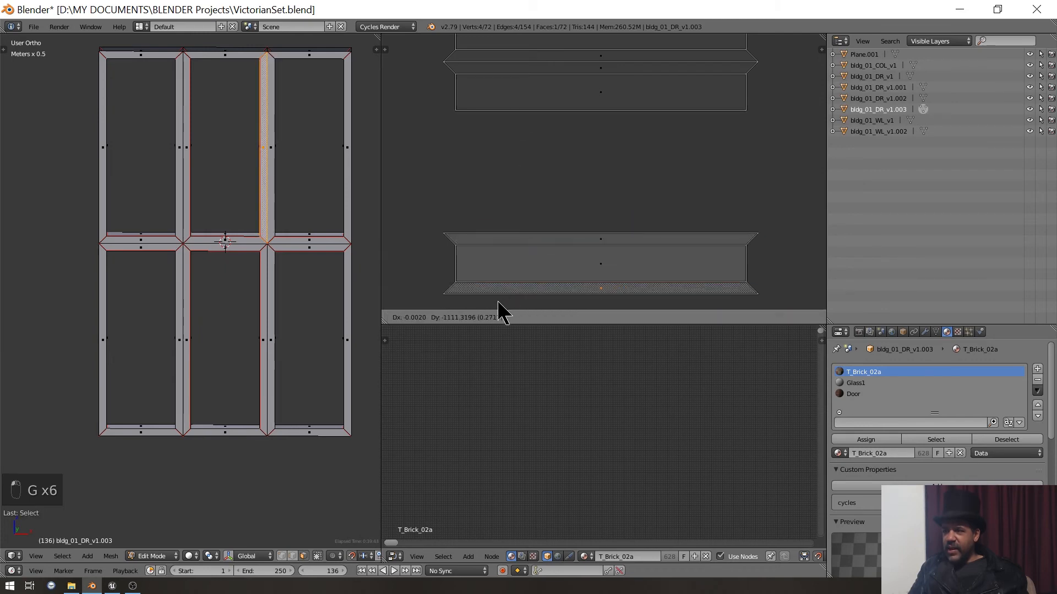
click(498, 309)
right_click(540, 118)
key(g)
click(537, 283)
- Place the following two slanted UV strips on the upper and lower slanted faces of the stack
right_click(532, 77)
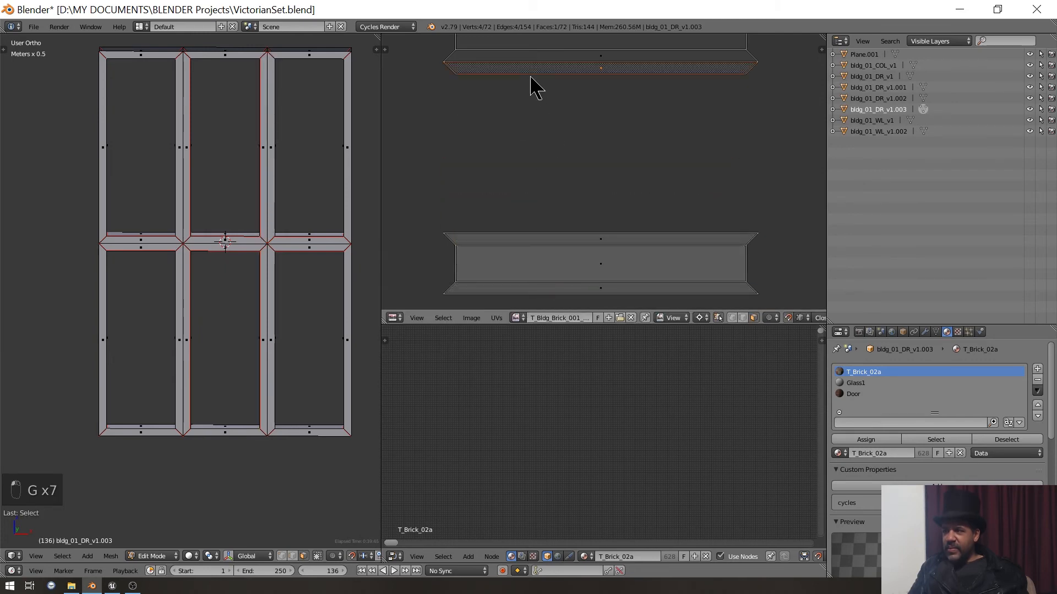
key(g)
click(534, 284)
right_click(538, 246)
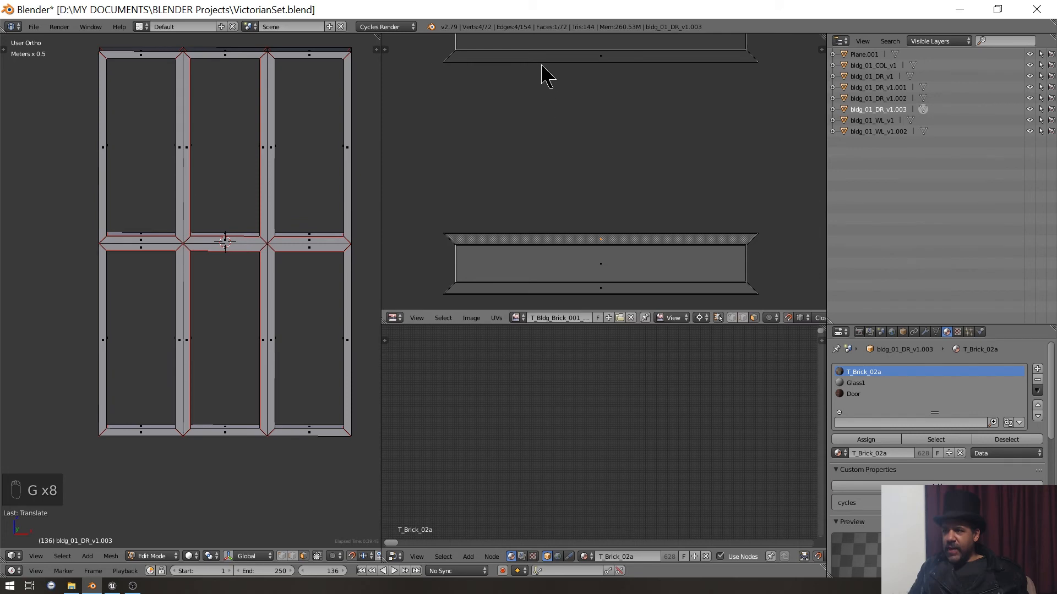
key(g)
click(505, 306)
- Box-select the whole stack of overlapping UV strips and move it up beside the remaining strips
scroll(580, 137, down, 3)
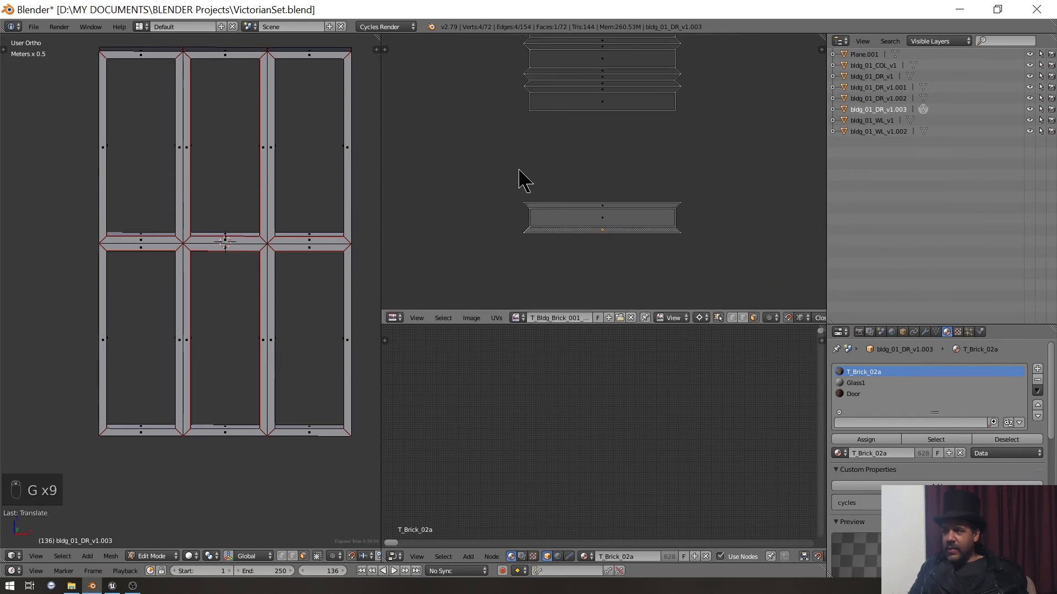
key(b)
drag(512, 172, 743, 272)
key(g)
right_click(673, 241)
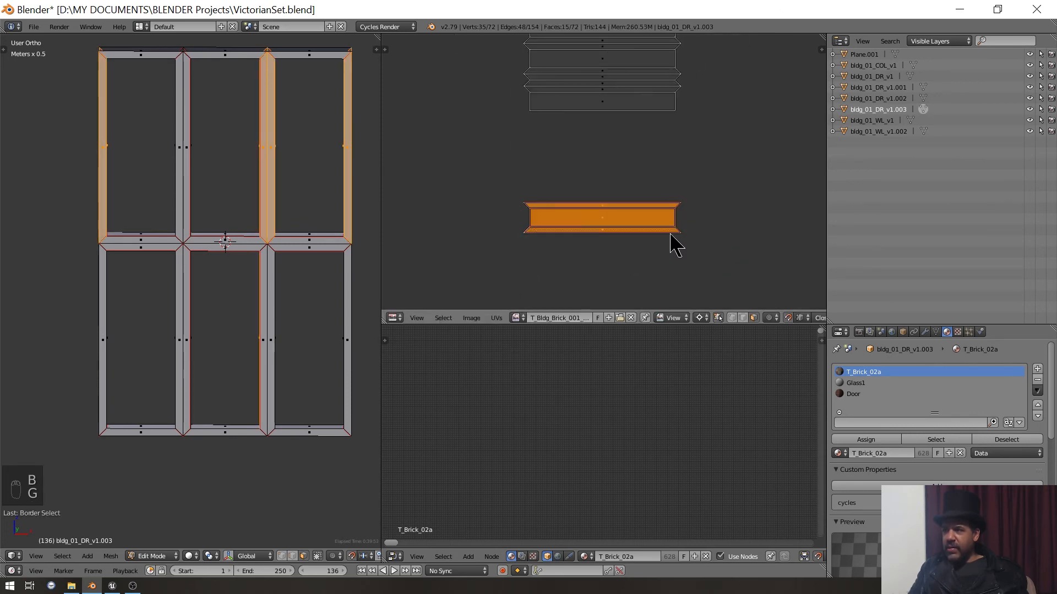
middle_drag(690, 185, 560, 250)
key(g)
click(760, 121)
middle_drag(599, 153, 677, 168)
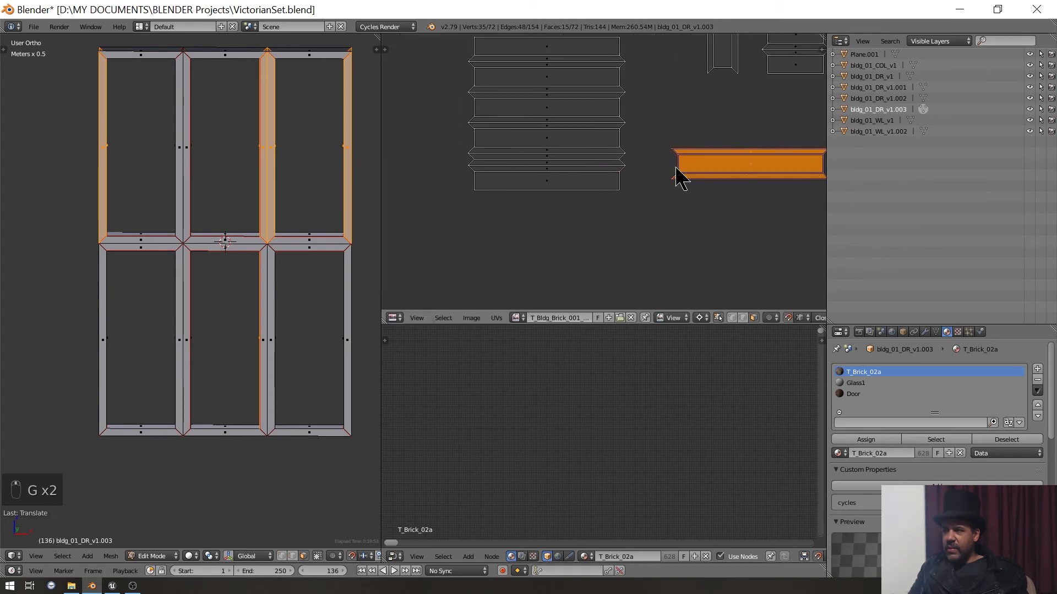
- Move the lowest wide UV strip and the two slanted strips above it onto the matching faces of the stacked strip
right_click(552, 188)
middle_drag(590, 182, 636, 180)
key(g)
click(690, 165)
key(a)
right_click(520, 177)
key(g)
click(705, 154)
right_click(549, 168)
key(g)
click(734, 185)
- Overlay the next two slanted UV strips on the upper and lower slanted faces of the stack
right_click(538, 177)
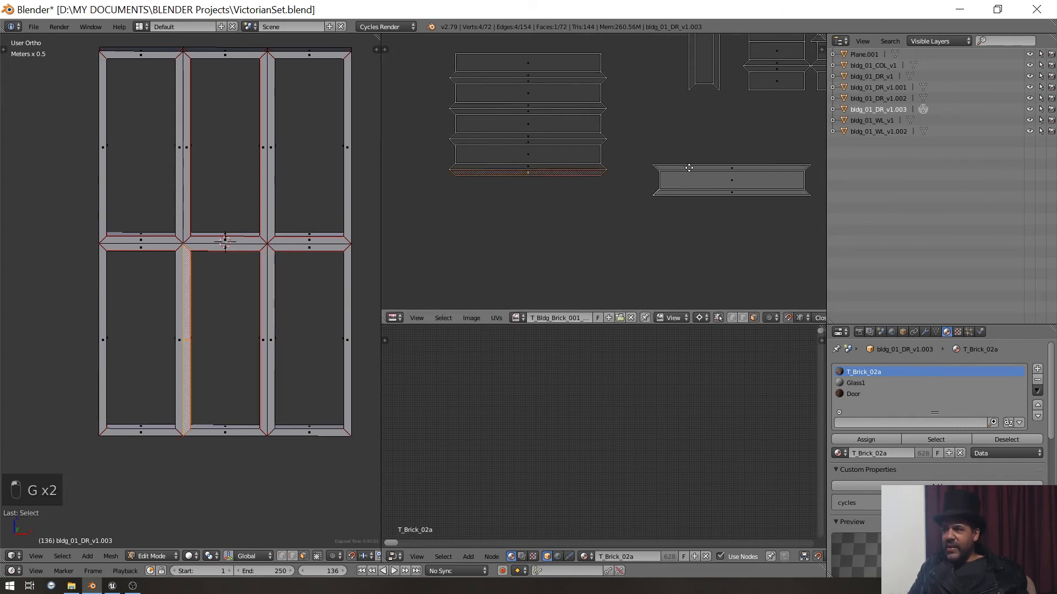
middle_drag(763, 170, 614, 190)
key(g)
click(675, 186)
middle_drag(501, 186, 622, 173)
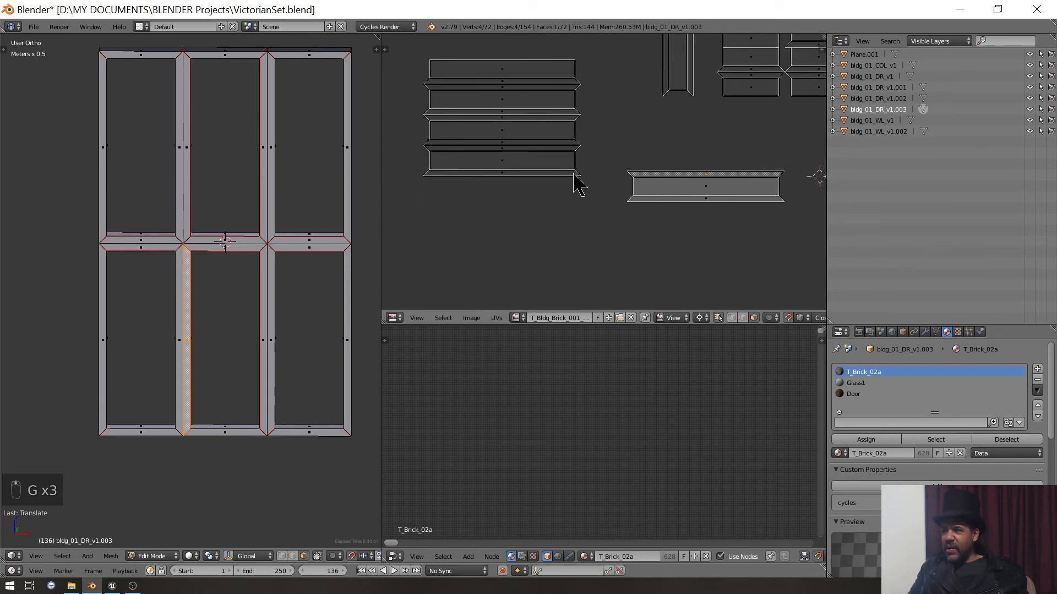
right_click(533, 175)
middle_drag(742, 179, 601, 174)
middle_drag(474, 177, 606, 172)
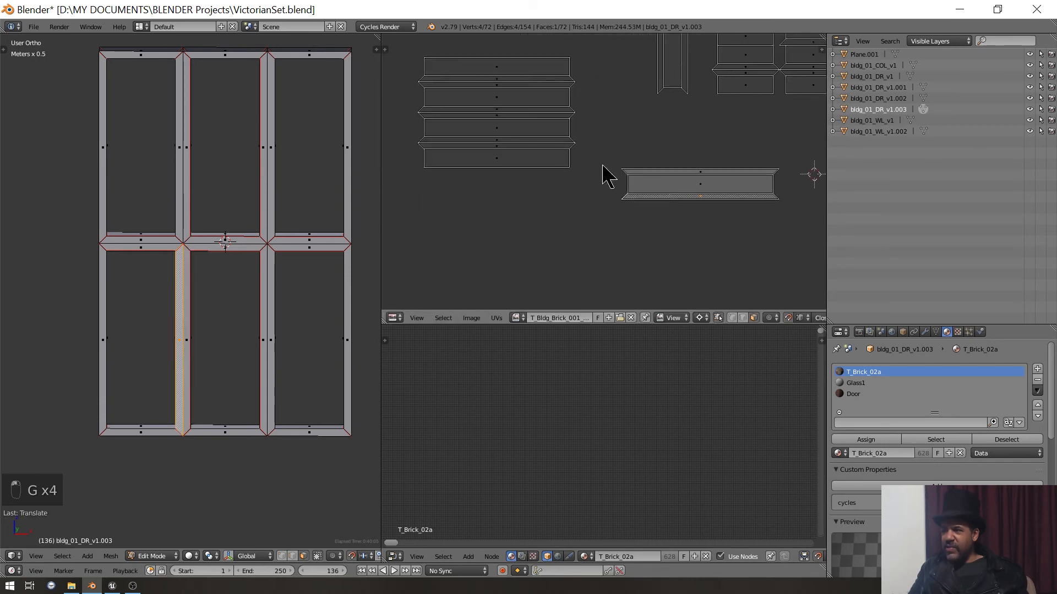
- Place the following wide UV strip on the stack's central face and the adjoining slanted strips on its slanted faces
right_click(504, 162)
key(g)
click(737, 186)
key(g)
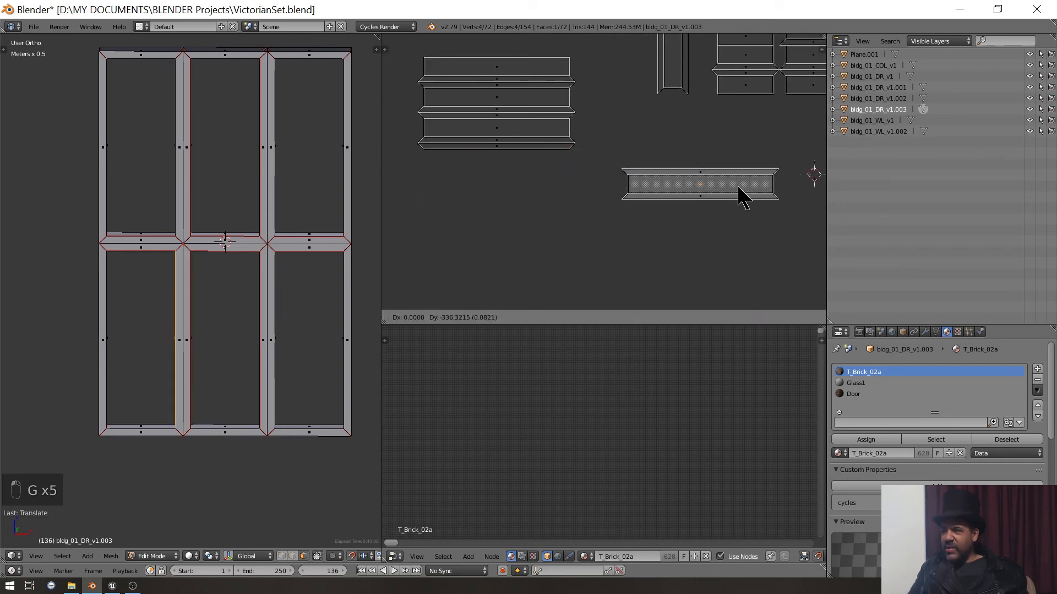
click(740, 190)
key(g)
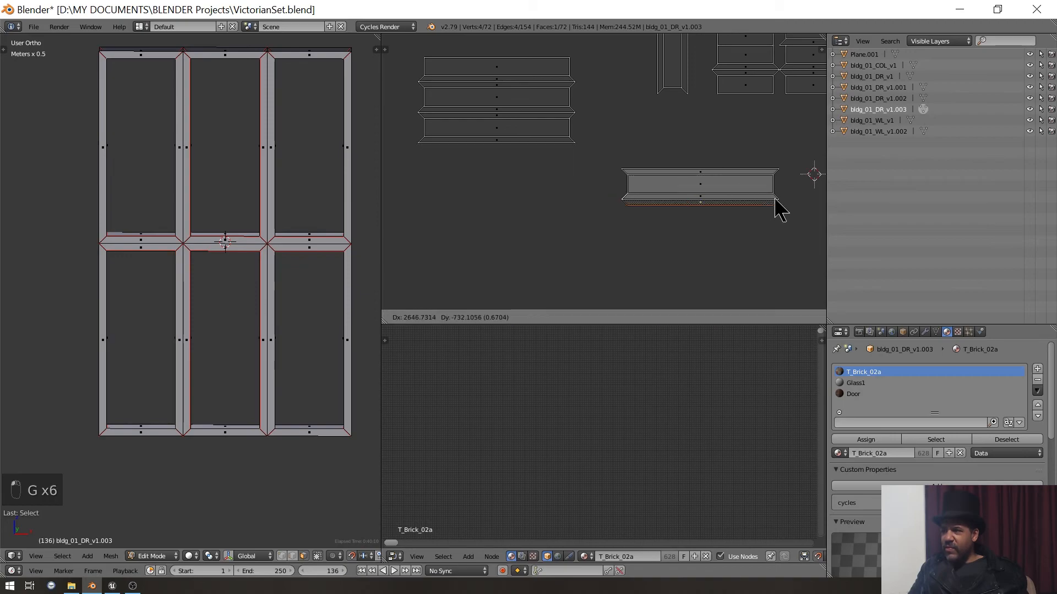
click(783, 168)
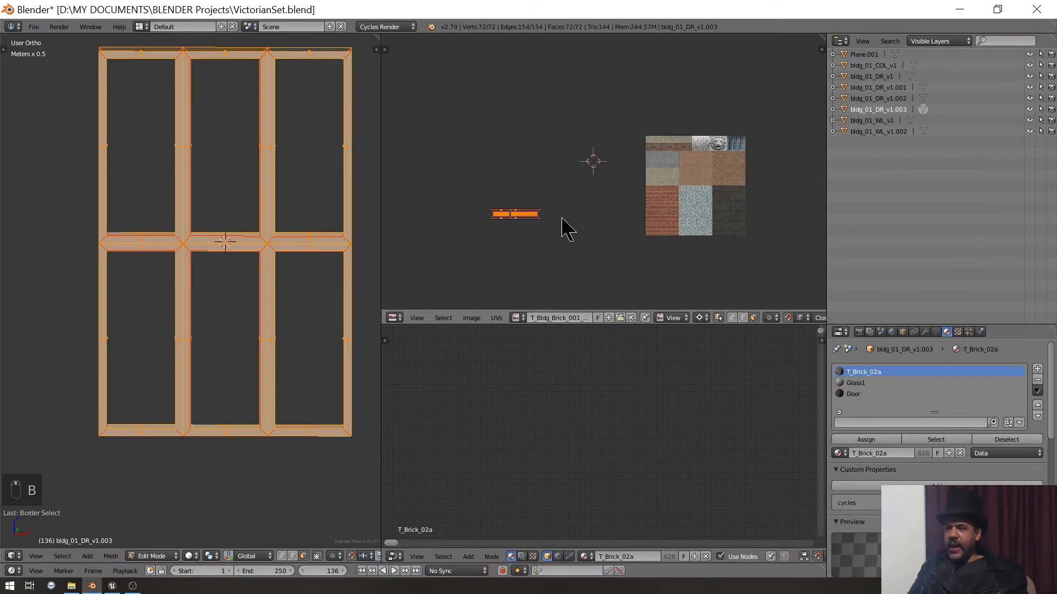
- Move the entire frame UV stack onto the texture atlas, over the beige plank area
scroll(566, 224, up, 6)
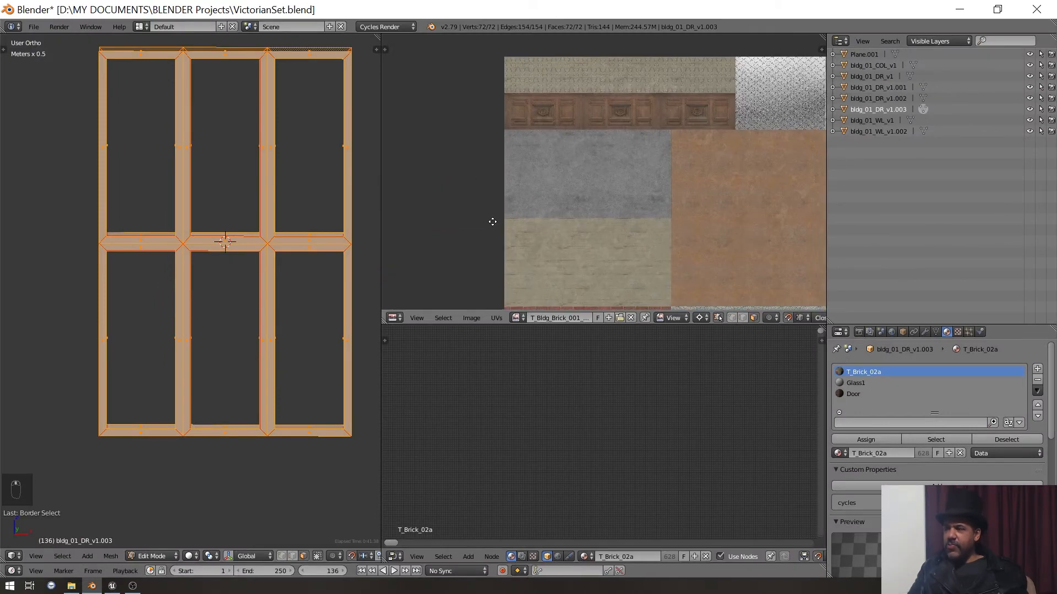
middle_drag(492, 222, 490, 212)
key(g)
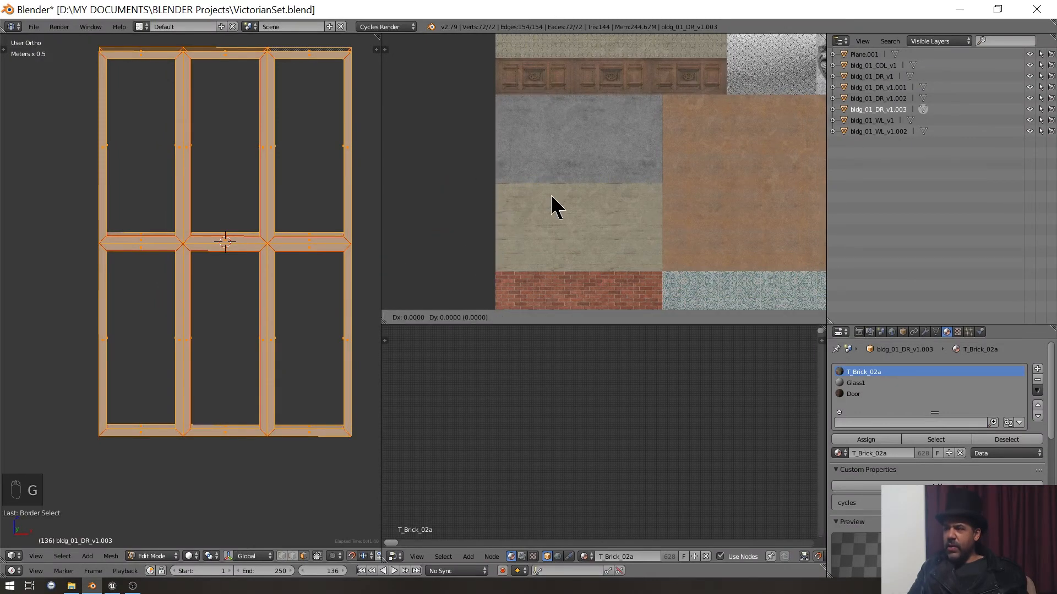
click(420, 295)
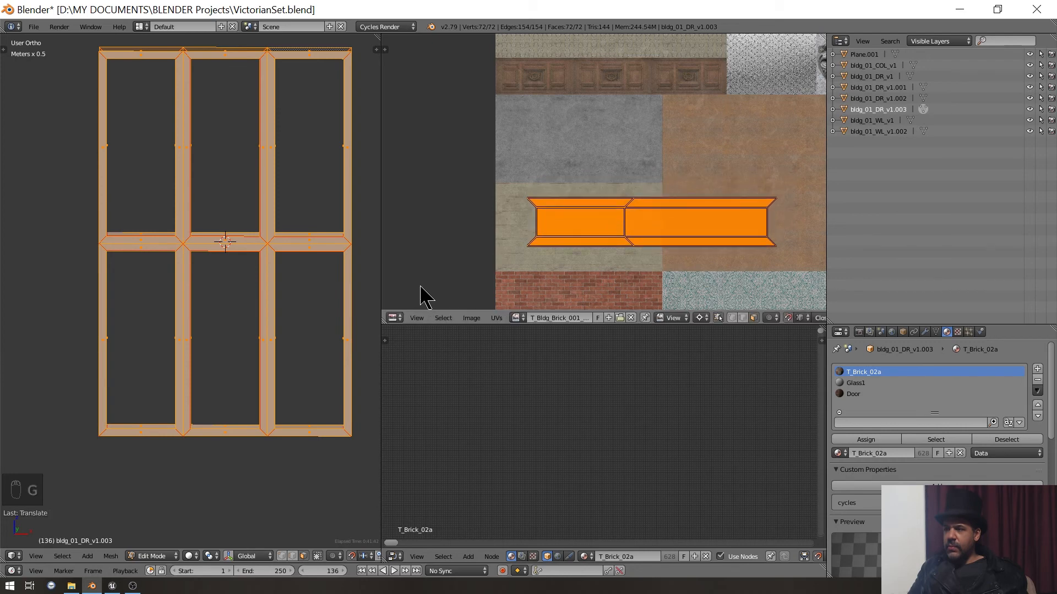
- Align the lower-left corner of the UV stack with the left border of the beige plank texture
scroll(589, 229, up, 5)
key(g)
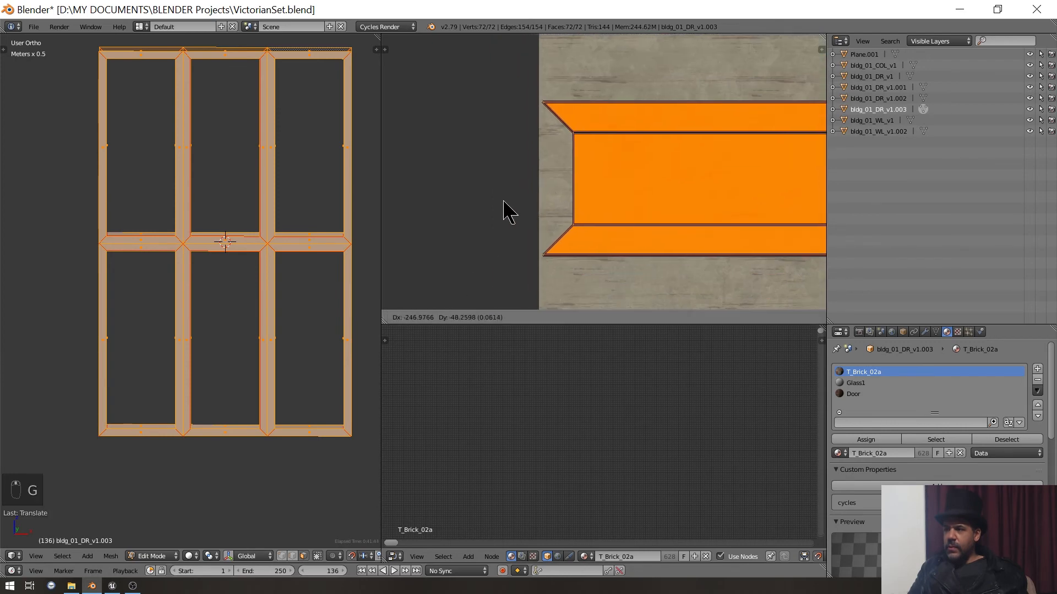
click(505, 210)
scroll(597, 135, up, 3)
scroll(594, 135, up, 3)
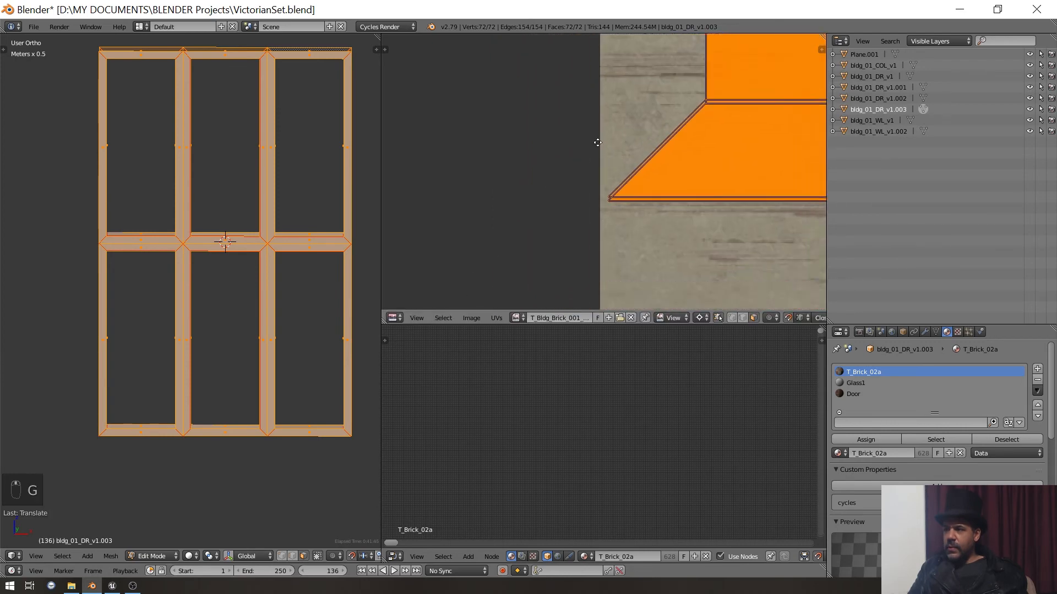
key(g)
click(567, 149)
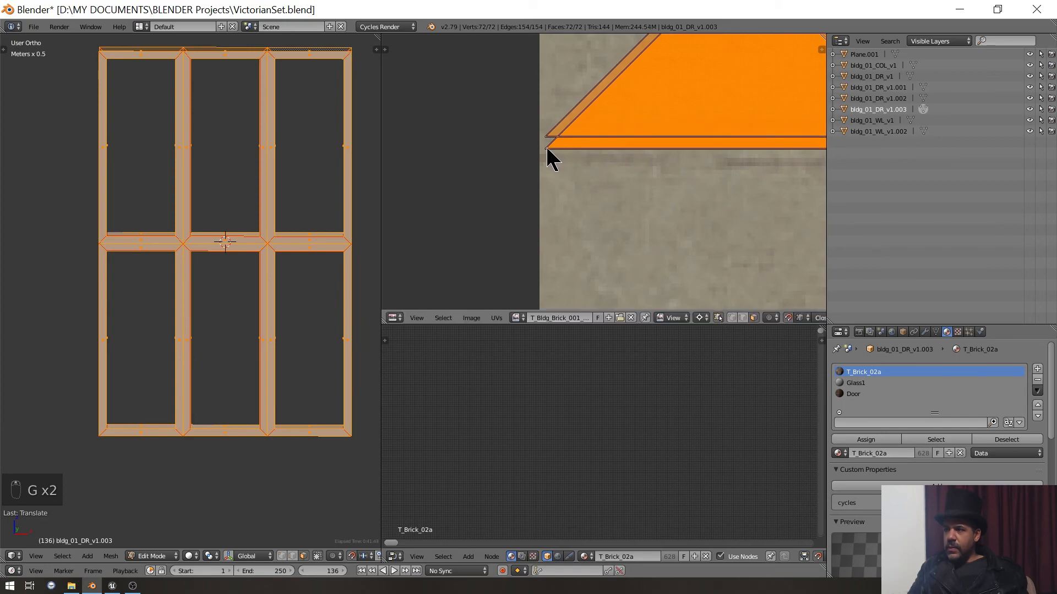
- Set the 2D cursor at the UV stack's lower-left corner and scale the stack by about 0.67 to fit the plank texture's width
click(541, 147)
scroll(570, 139, down, 14)
scroll(575, 138, up, 1)
middle_drag(715, 139, 520, 151)
scroll(528, 165, up, 2)
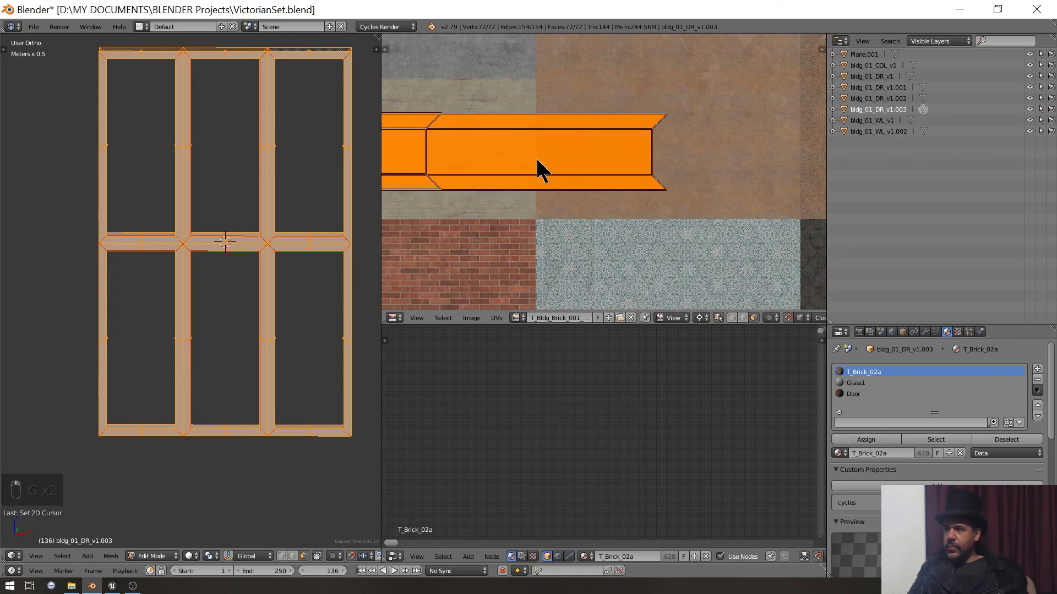
key(s)
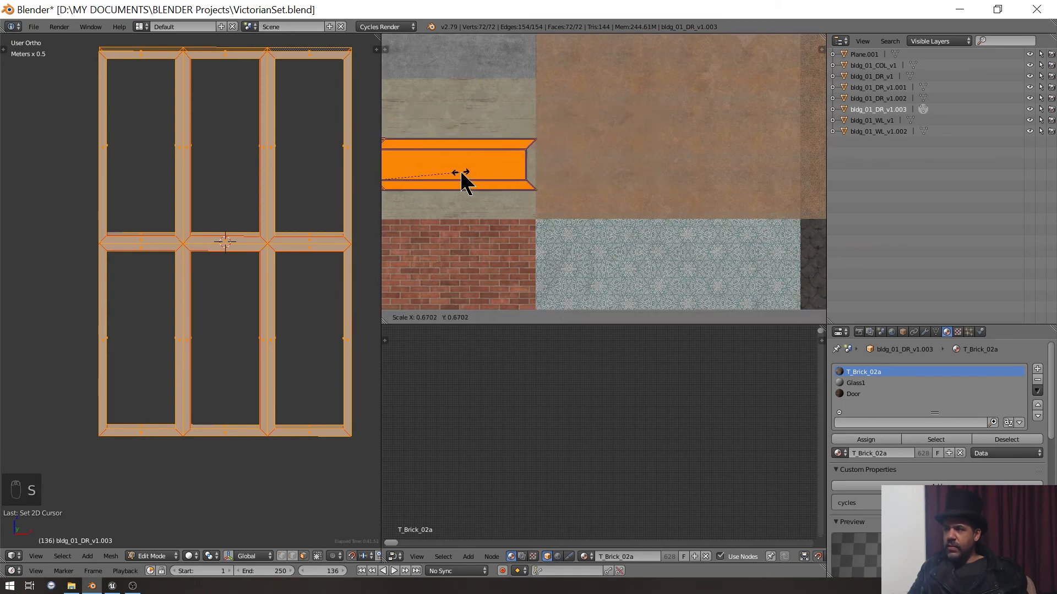
click(460, 179)
scroll(394, 170, down, 4)
scroll(283, 181, down, 3)
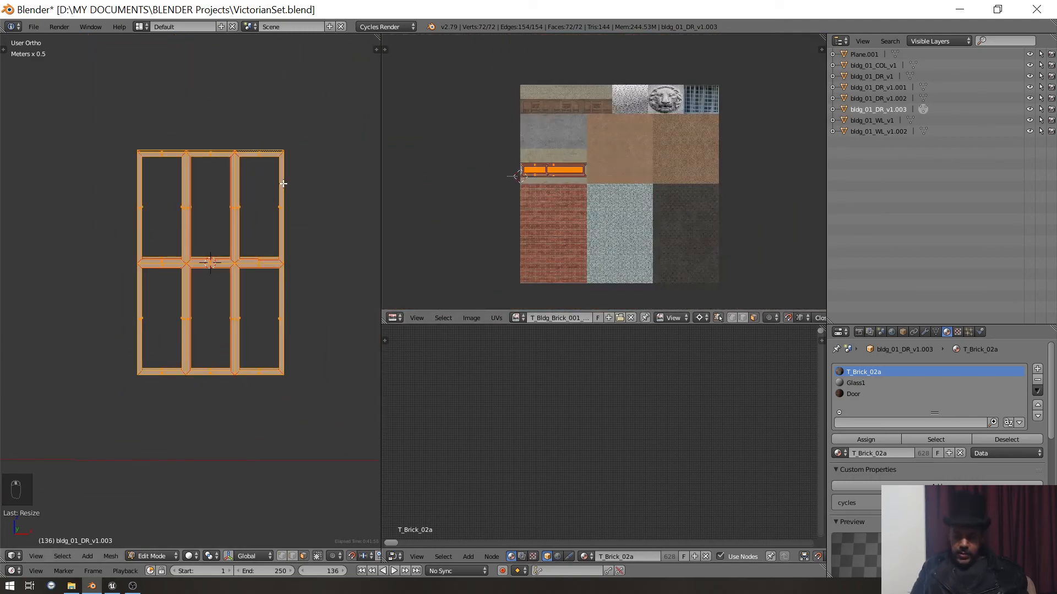
- Switch the 3D view's shading to display the textures on the window frame
click(195, 557)
click(214, 495)
scroll(209, 353, up, 3)
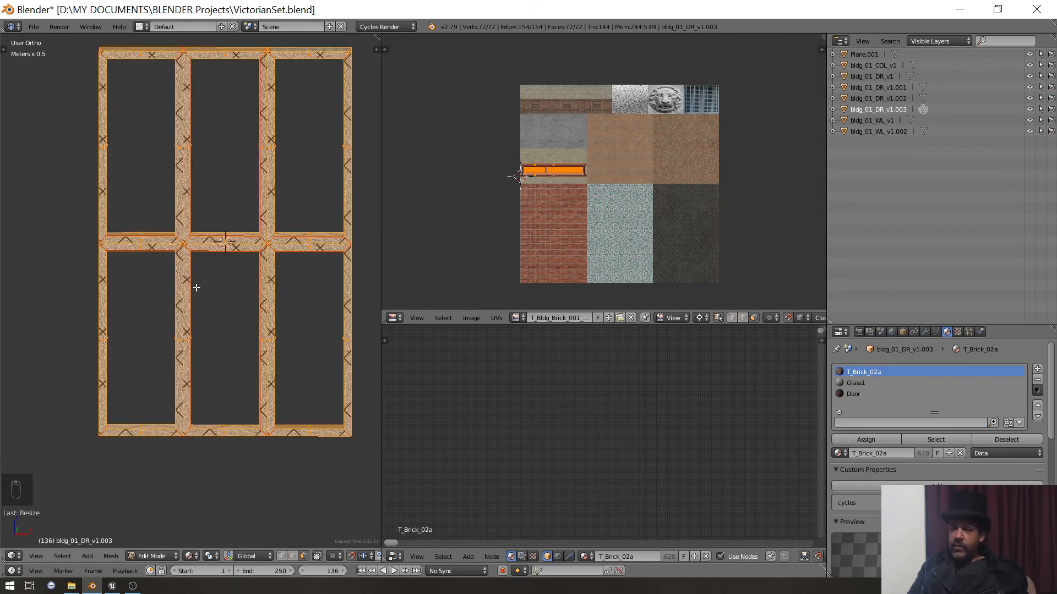
scroll(197, 288, down, 1)
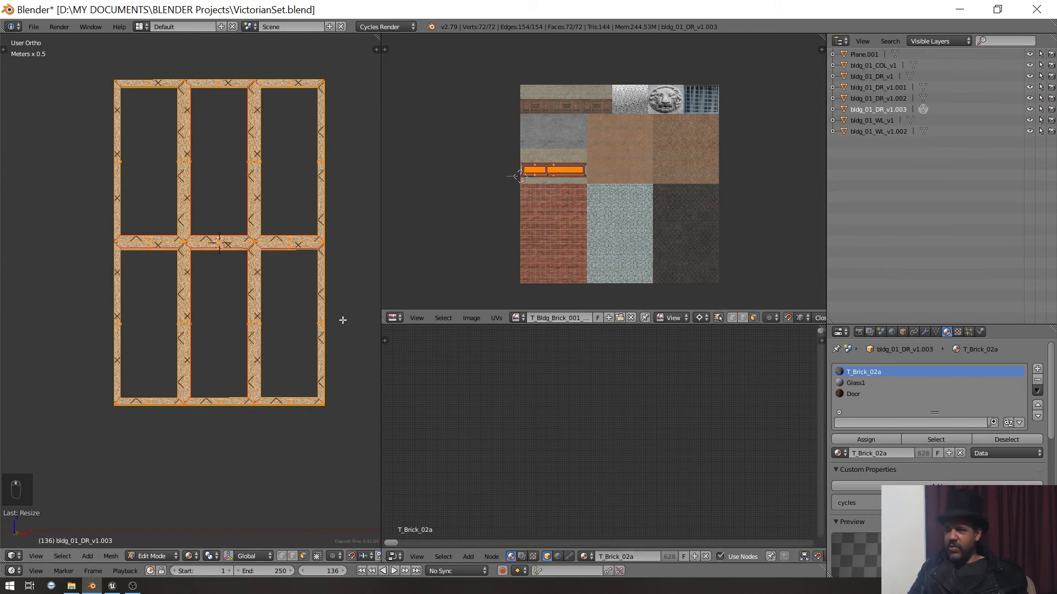
- Select all faces of the window frame and assign them the T_Brick_02a material
key(Tab)
key(Tab)
key(a)
key(a)
key(a)
key(a)
key(a)
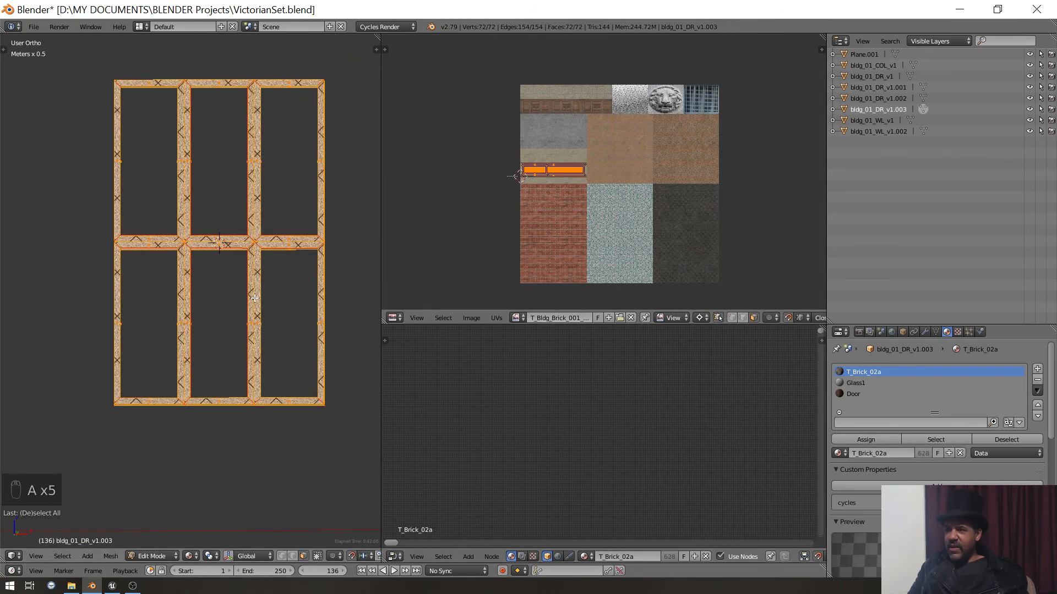
click(867, 439)
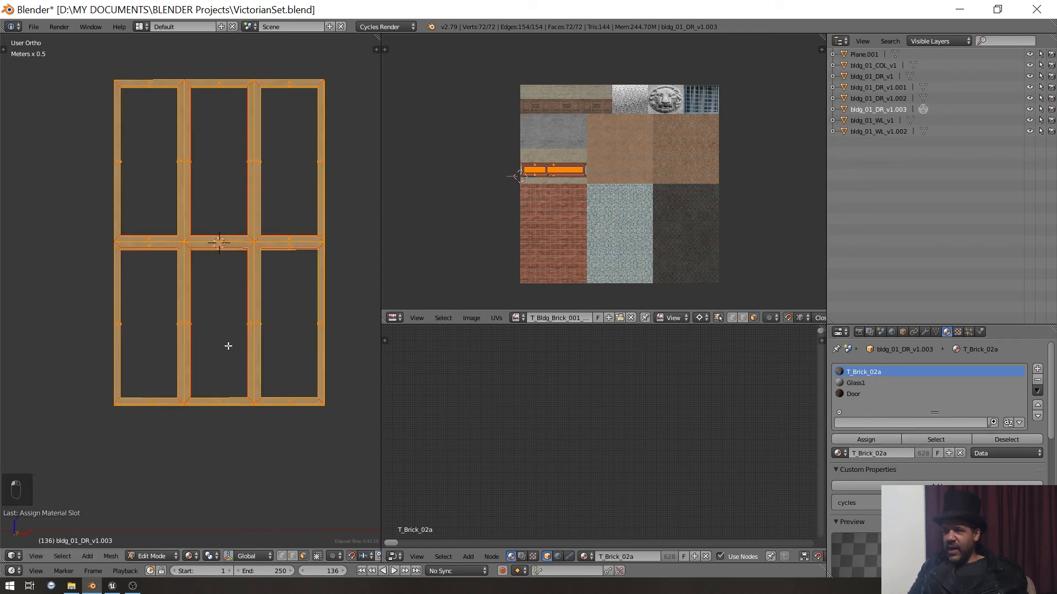
- Return to Object Mode and, in front view, move the window frame along X into the brick wall's window opening
key(Tab)
scroll(259, 337, down, 8)
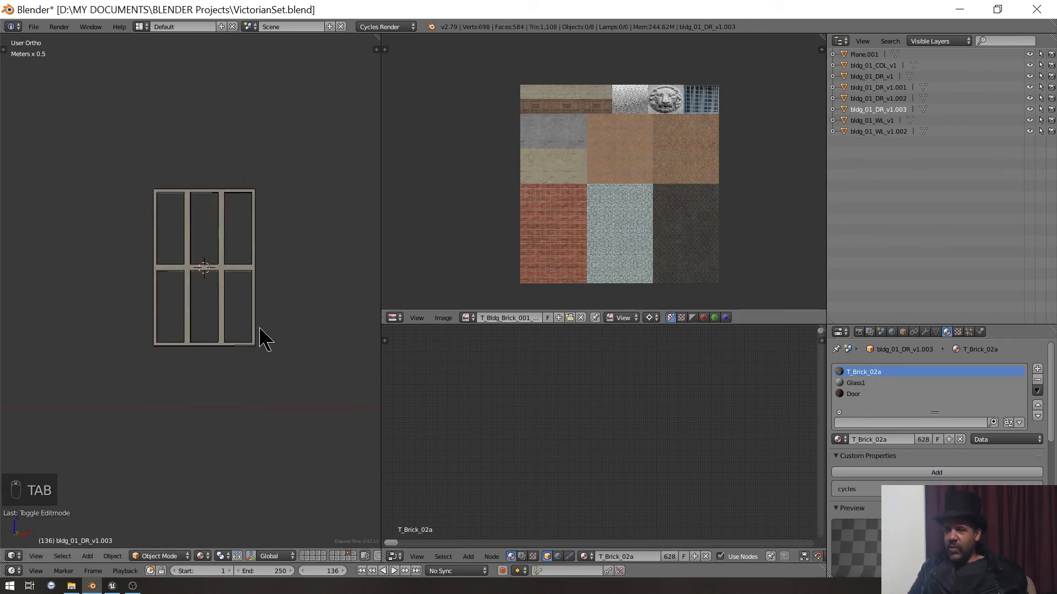
scroll(137, 332, down, 4)
shift+middle_drag(124, 335, 179, 339)
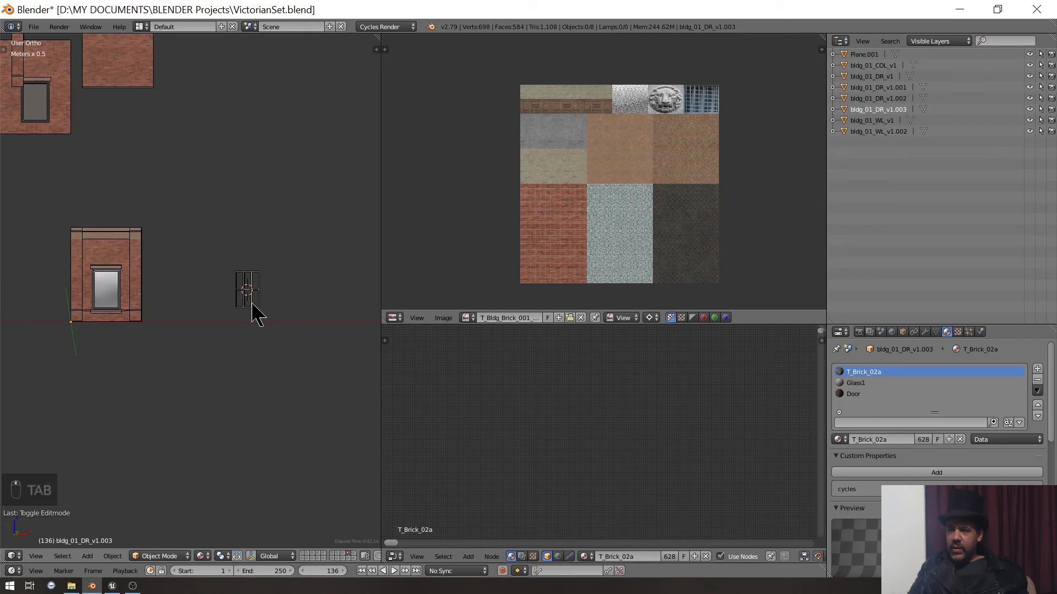
key(KP_1)
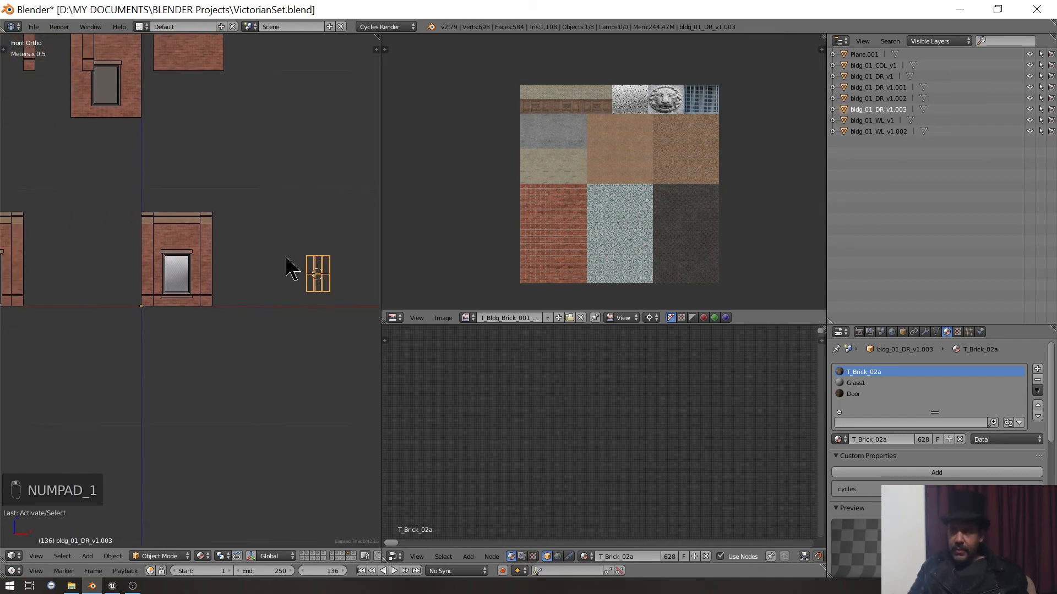
key(g)
key(x)
click(147, 260)
scroll(151, 260, up, 11)
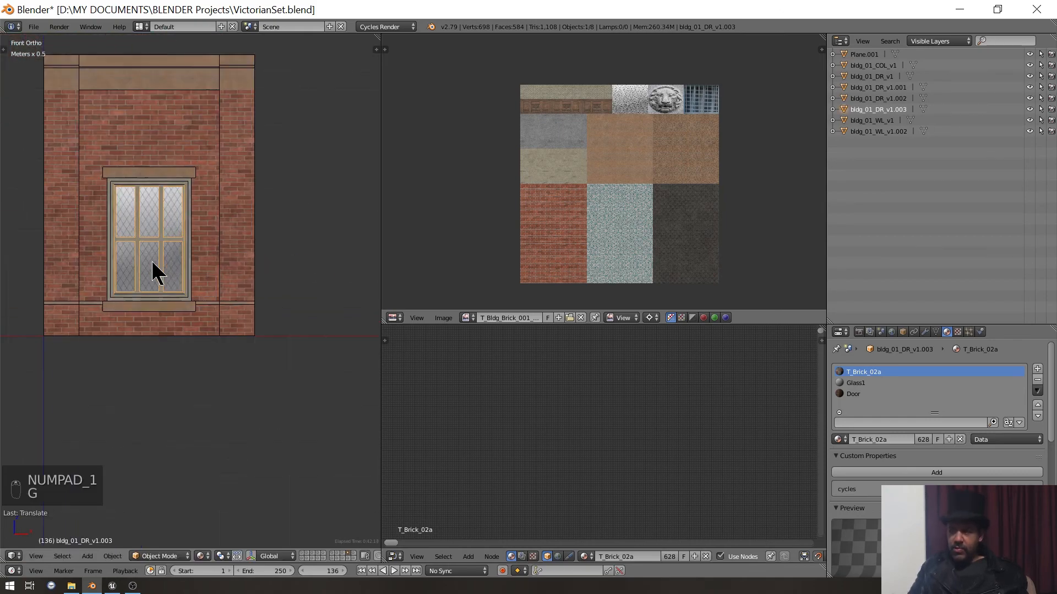
- Select the window frame and the brick wall piece, and join them into one object with the wall active
key(a)
middle_drag(143, 266, 158, 318)
right_click(166, 313)
shift+right_click(259, 312)
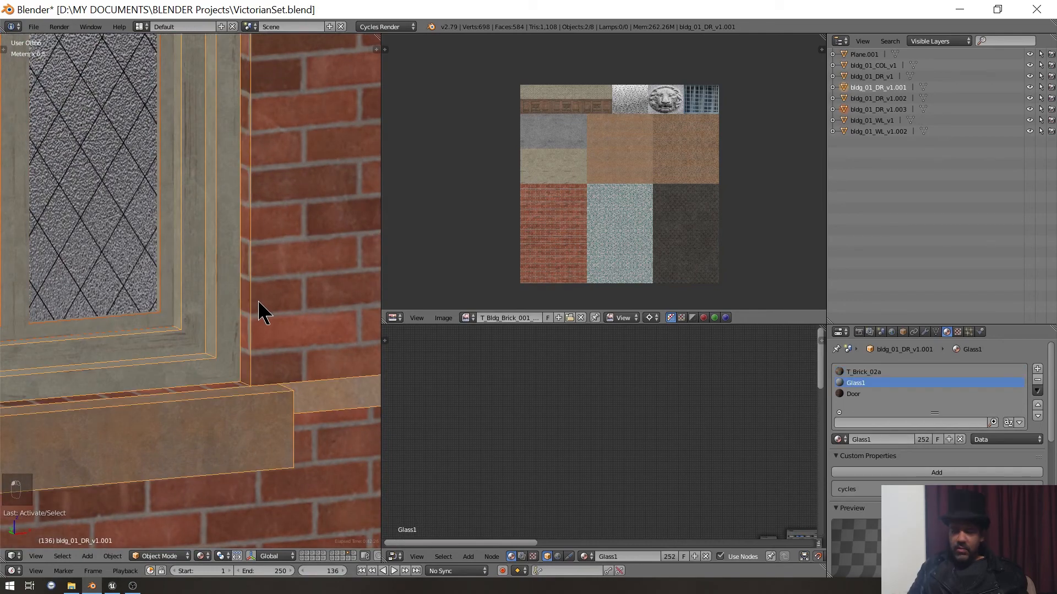
key(ctrl+j)
- Select all geometry of the joined wall and remove duplicate vertices
key(Tab)
key(a)
key(a)
key(a)
key(a)
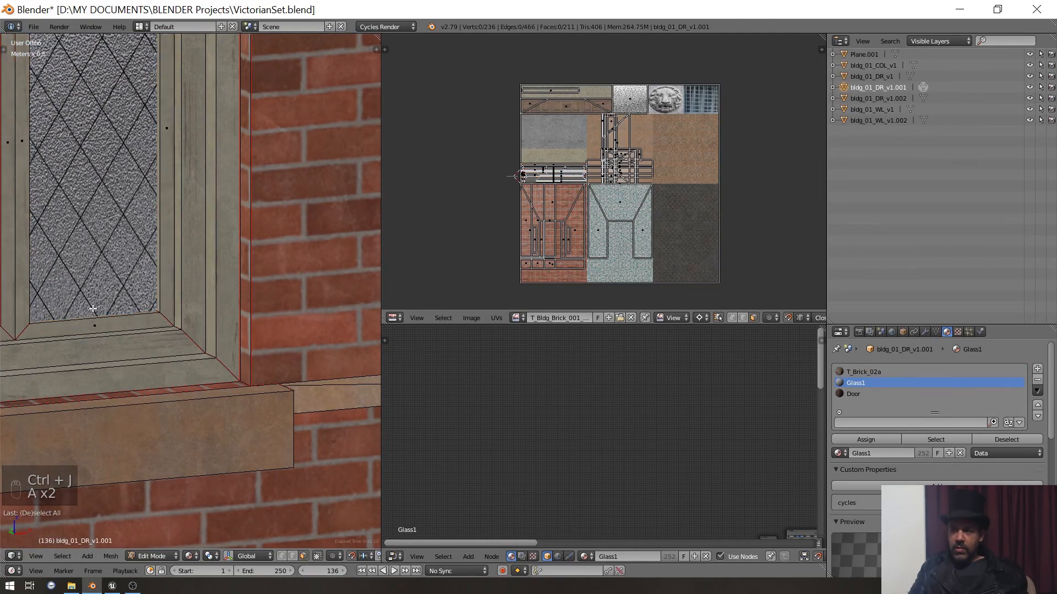
key(w)
click(93, 308)
key(Tab)
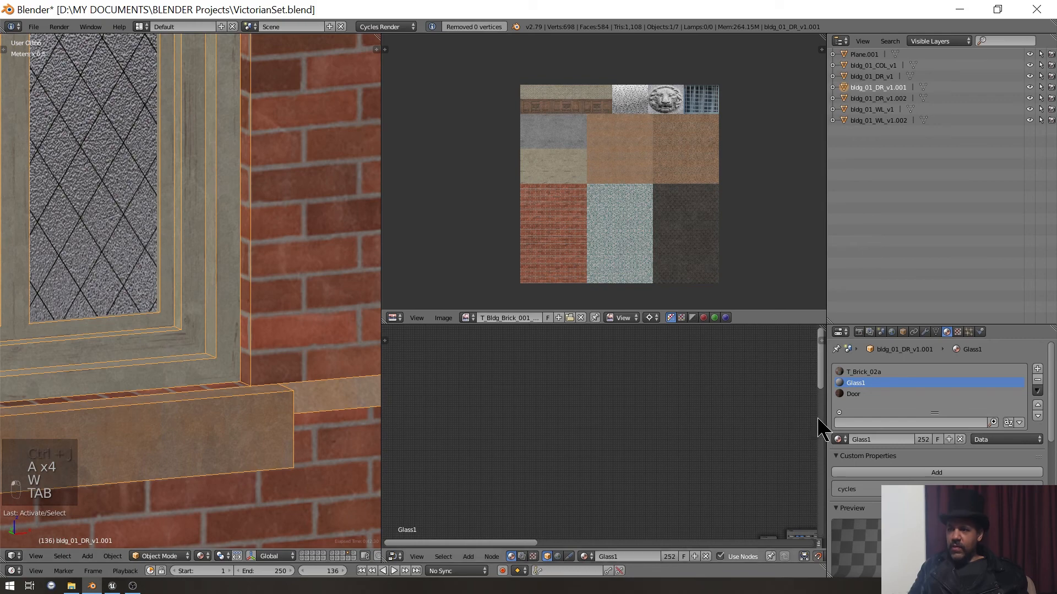
- Remove the Door material slot from the joined wall and deselect everything
click(851, 394)
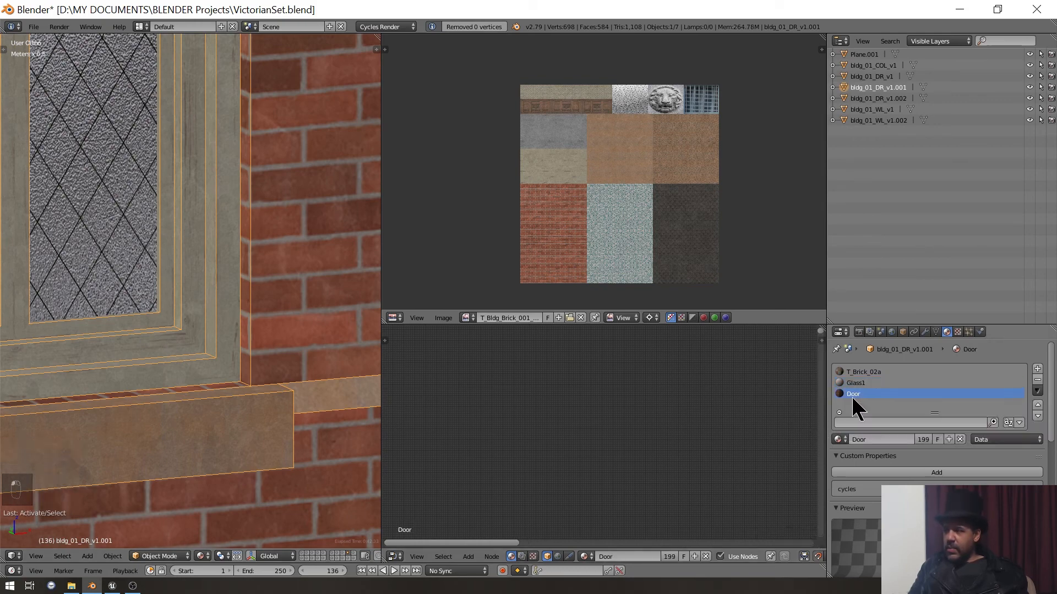
click(1037, 380)
scroll(165, 370, down, 6)
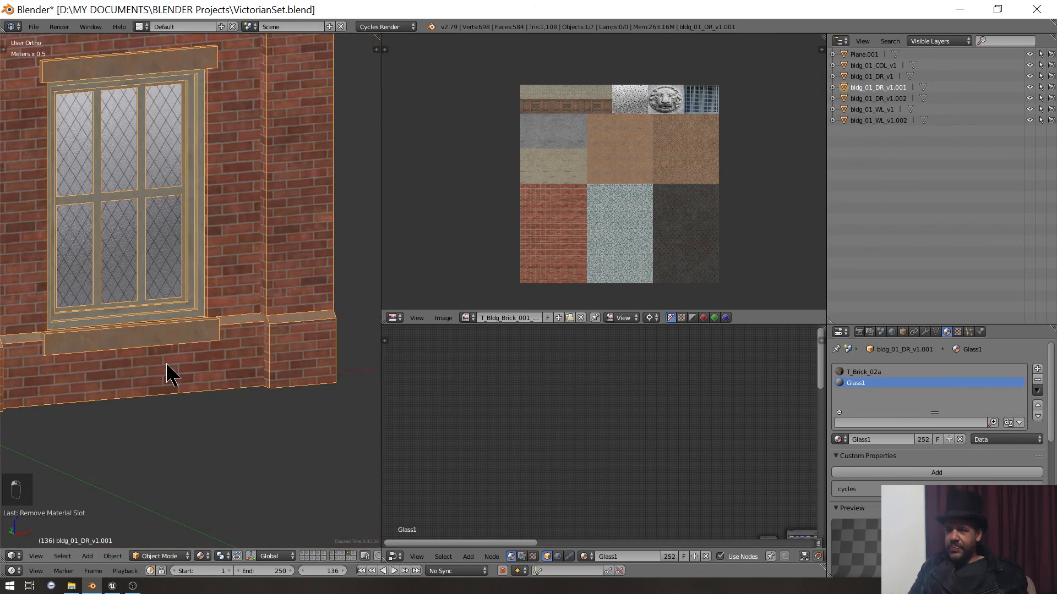
key(Tab)
key(a)
key(a)
key(Tab)
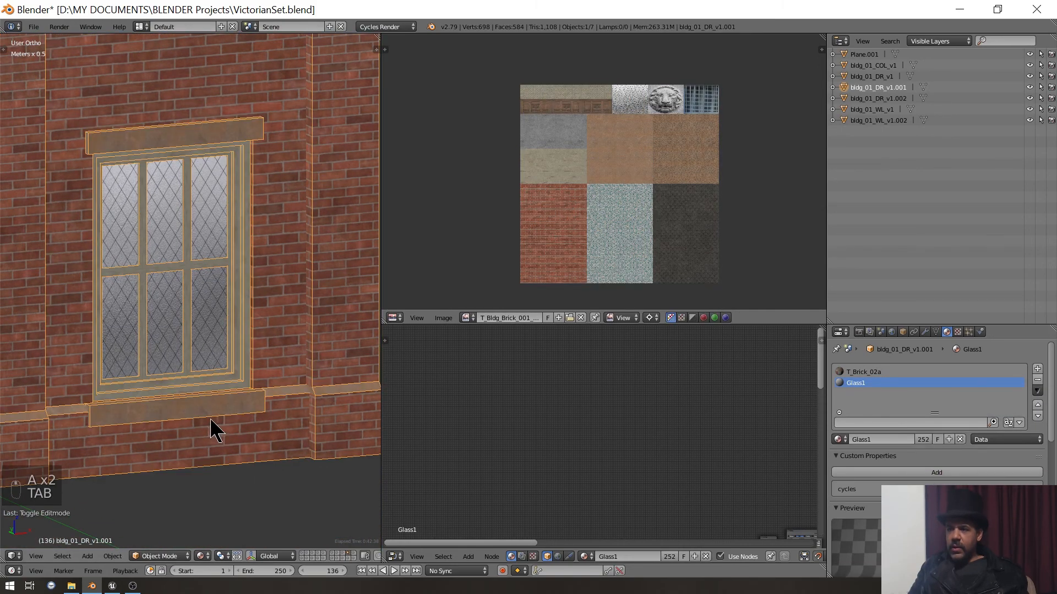
key(a)
key(a)
shift+middle_drag(210, 427, 216, 389)
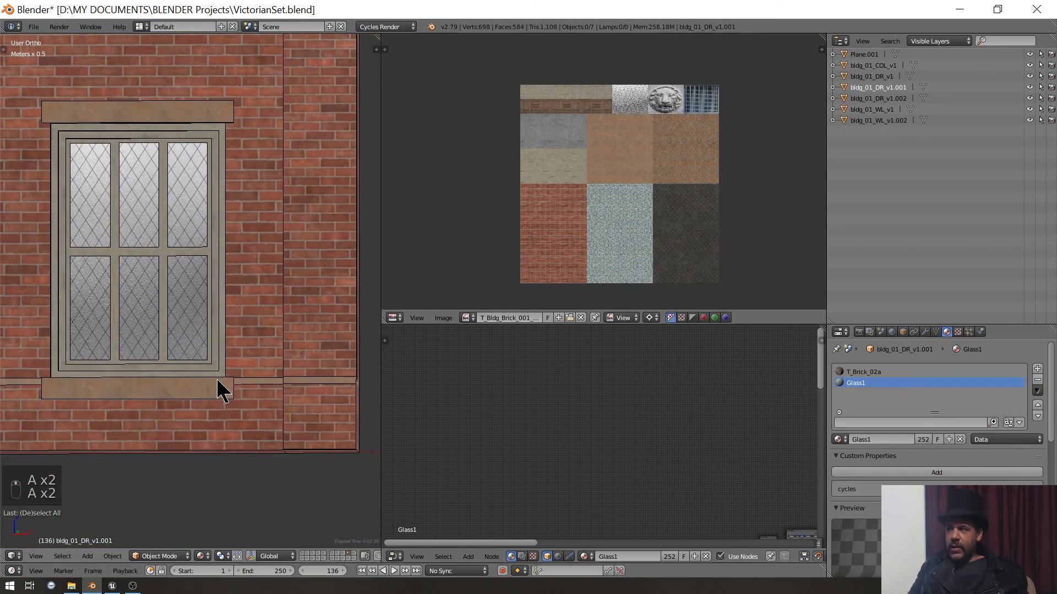
- Rename the joined wall object as bldg_01_WN_v1
double_click(879, 87)
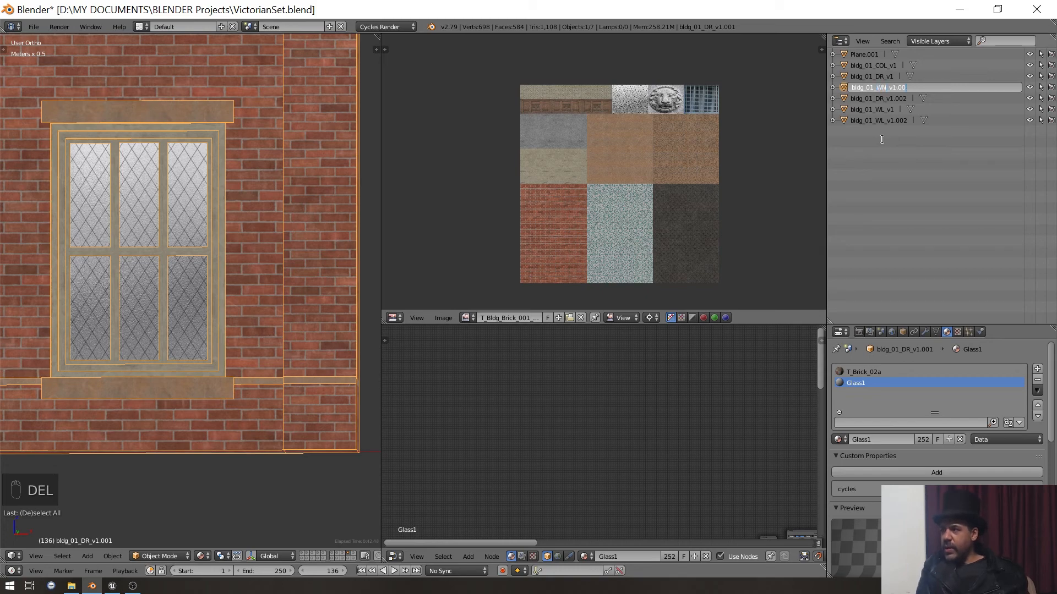
key(BackSpace)
key(BackSpace)
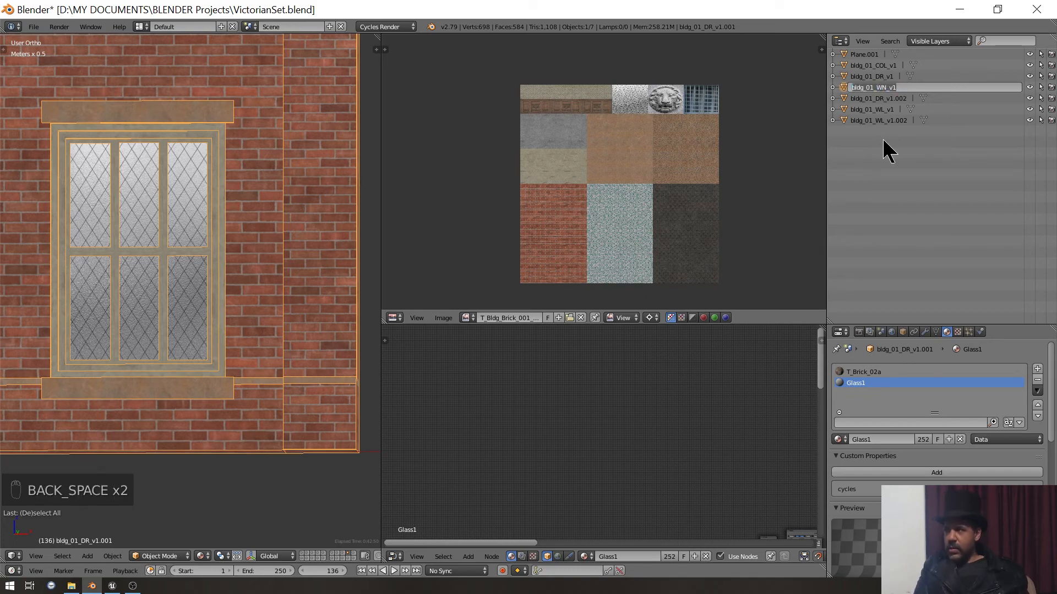
key(Return)
- Examine the finished window wall from the front and the interior side, including in solid shading
scroll(172, 176, down, 3)
middle_drag(172, 196, 206, 217)
scroll(194, 216, up, 3)
scroll(175, 175, down, 2)
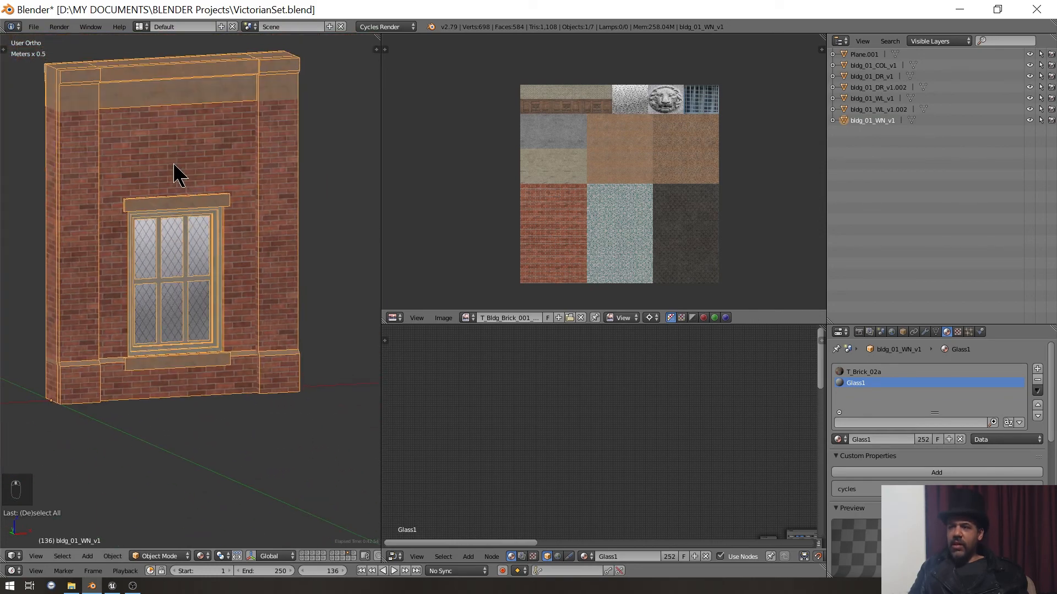
scroll(174, 215, up, 2)
mouse_move(173, 253)
middle_down()
mouse_move(343, 239)
mouse_move(211, 342)
mouse_move(214, 283)
mouse_move(207, 343)
mouse_move(219, 238)
mouse_move(224, 335)
mouse_move(144, 404)
mouse_move(252, 306)
mouse_move(339, 342)
middle_up()
scroll(343, 239, up, 3)
scroll(219, 240, up, 2)
scroll(219, 240, down, 4)
key(z)
key(z)
key(z)
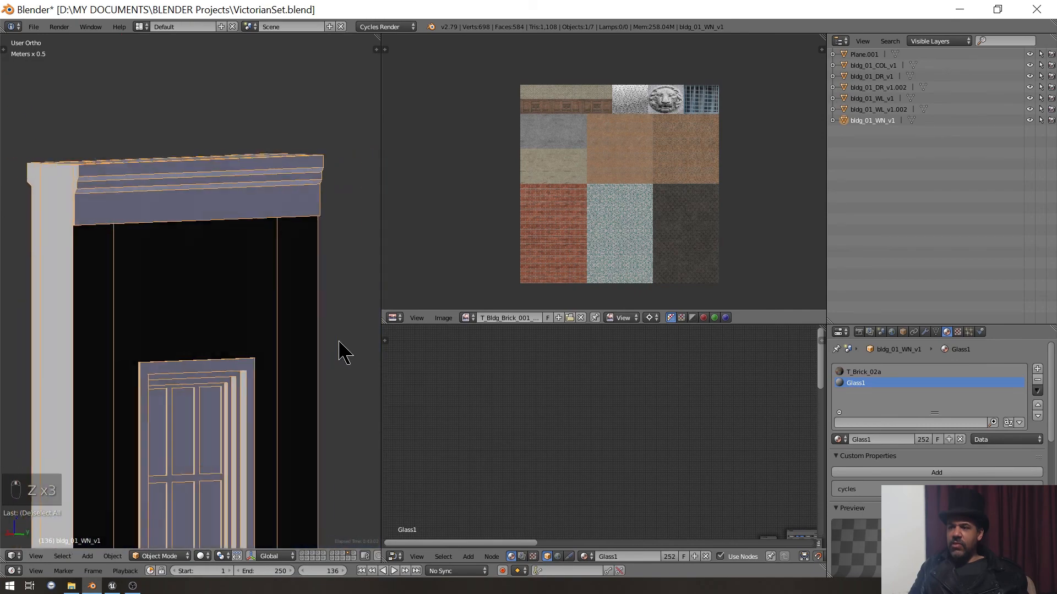
scroll(242, 308, down, 2)
scroll(236, 212, down, 1)
right_click(213, 204)
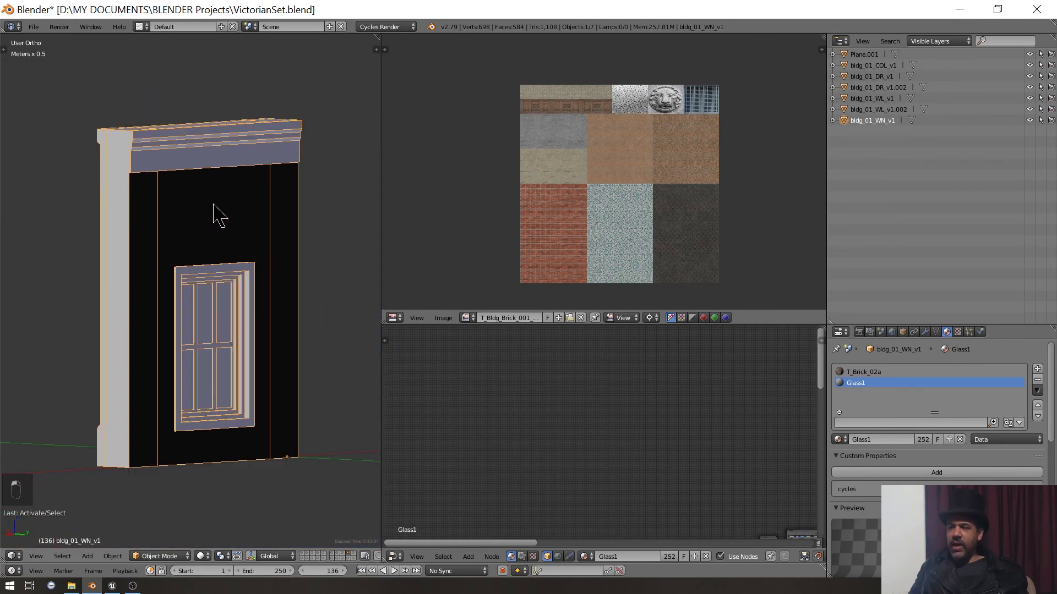
- Recalculate the normals of the linked interior wall faces around the window and deselect everything
key(Tab)
scroll(207, 215, up, 2)
scroll(207, 215, down, 3)
middle_drag(208, 215, 199, 209)
scroll(191, 196, up, 3)
key(a)
key(a)
key(a)
key(a)
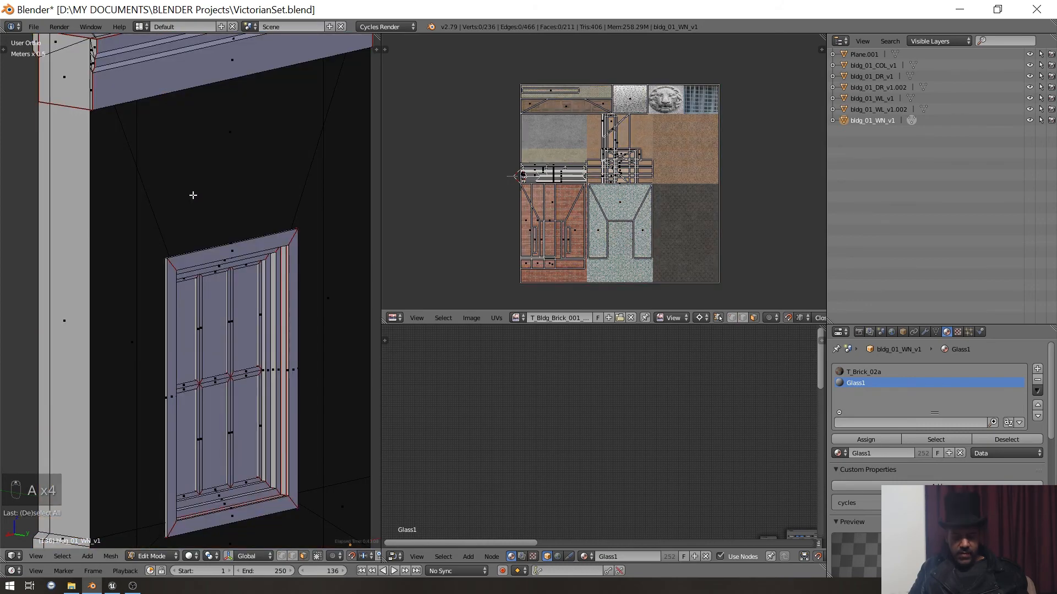
key(a)
key(a)
key(l)
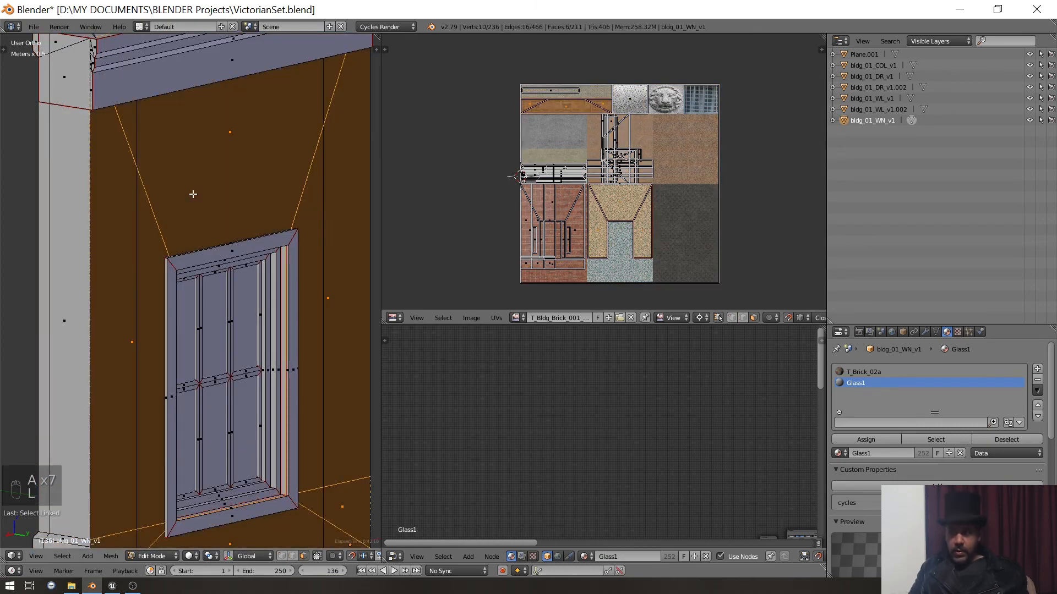
key(t)
click(38, 138)
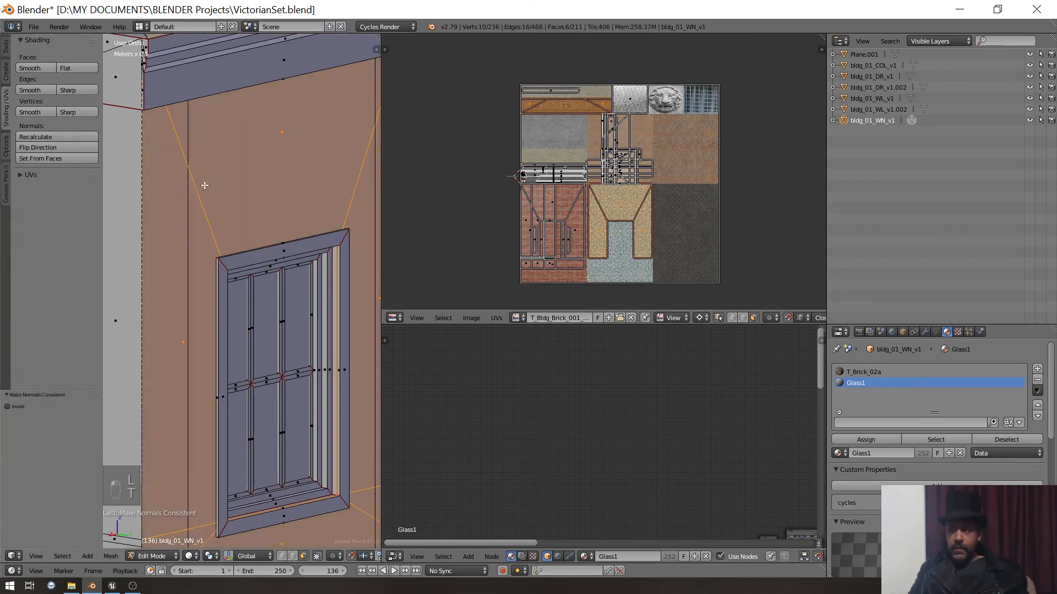
key(t)
scroll(205, 186, down, 4)
key(a)
key(Tab)
key(a)
- Inspect the window wall in solid shading from several angles and from the front, and check its object name
middle_drag(175, 259, 308, 258)
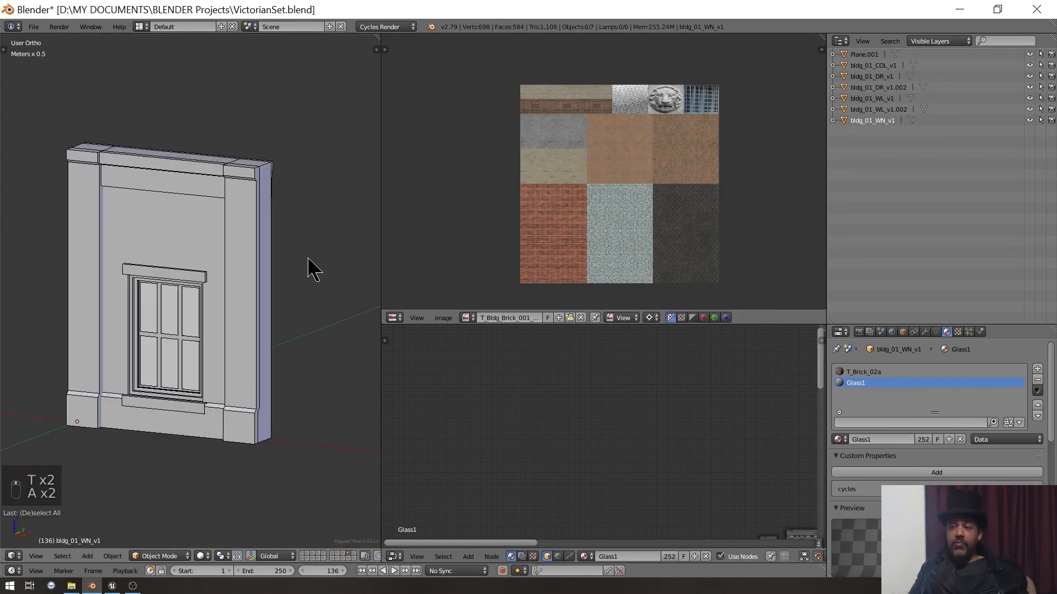
middle_drag(219, 259, 237, 281)
middle_drag(152, 248, 308, 248)
right_click(184, 231)
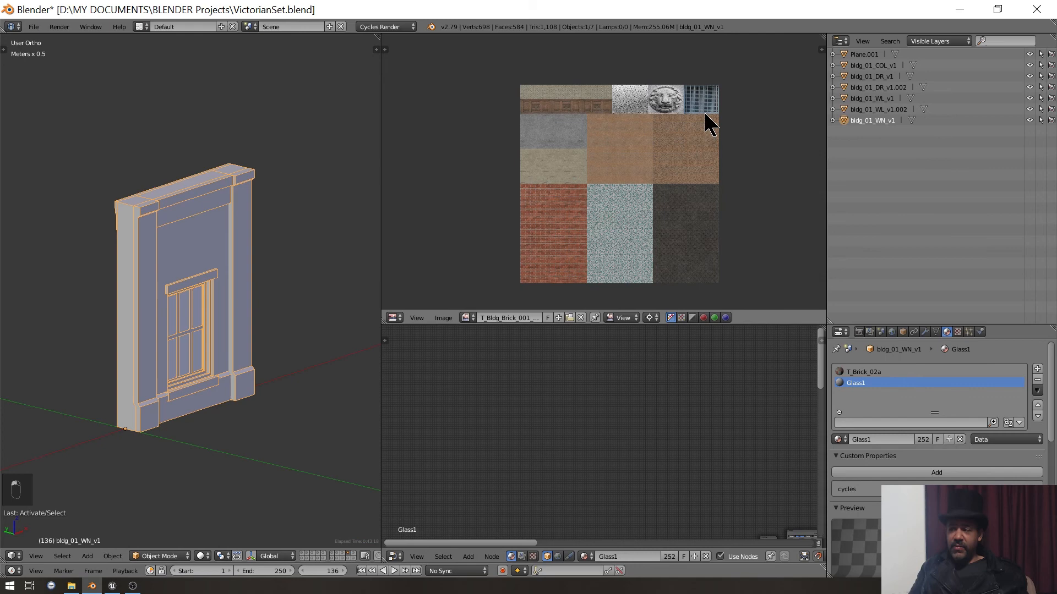
double_click(878, 121)
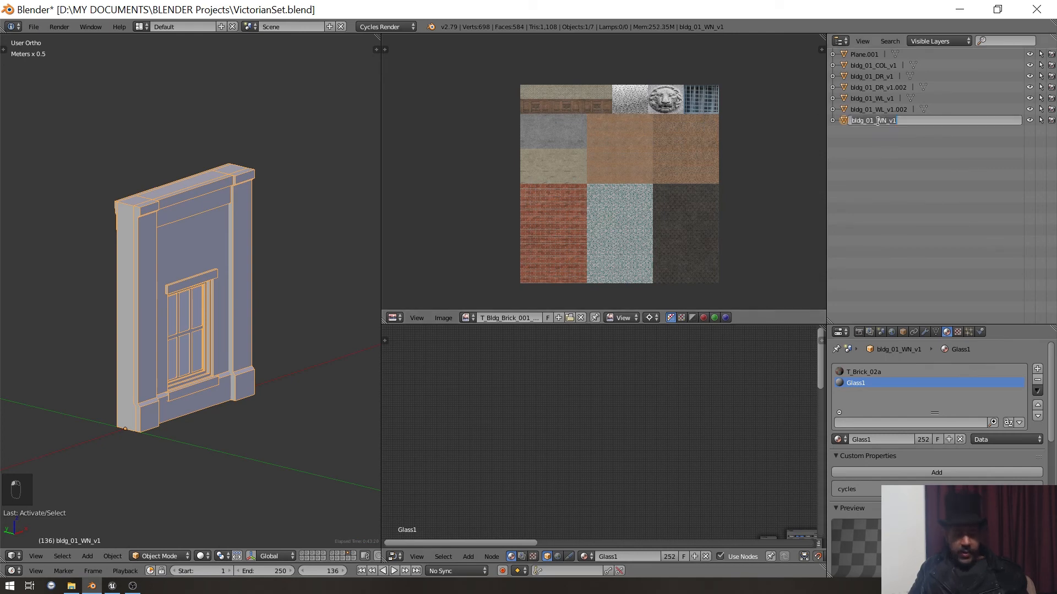
click(160, 156)
key(KP_1)
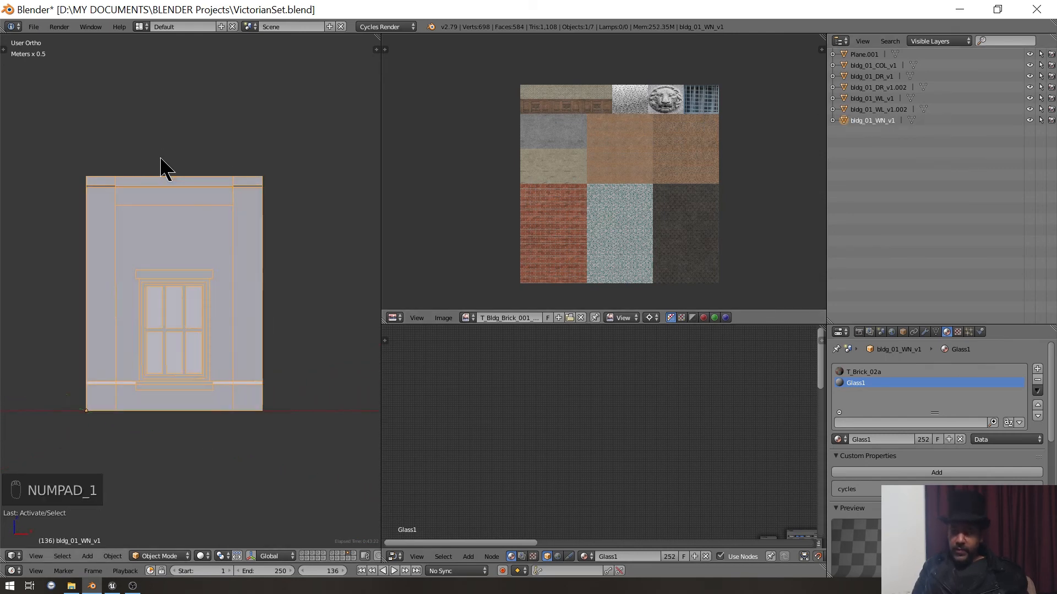
scroll(143, 132, down, 3)
- Examine the window, brickwork and cornice of the wall in Texture shading, up close and at an angle
click(202, 556)
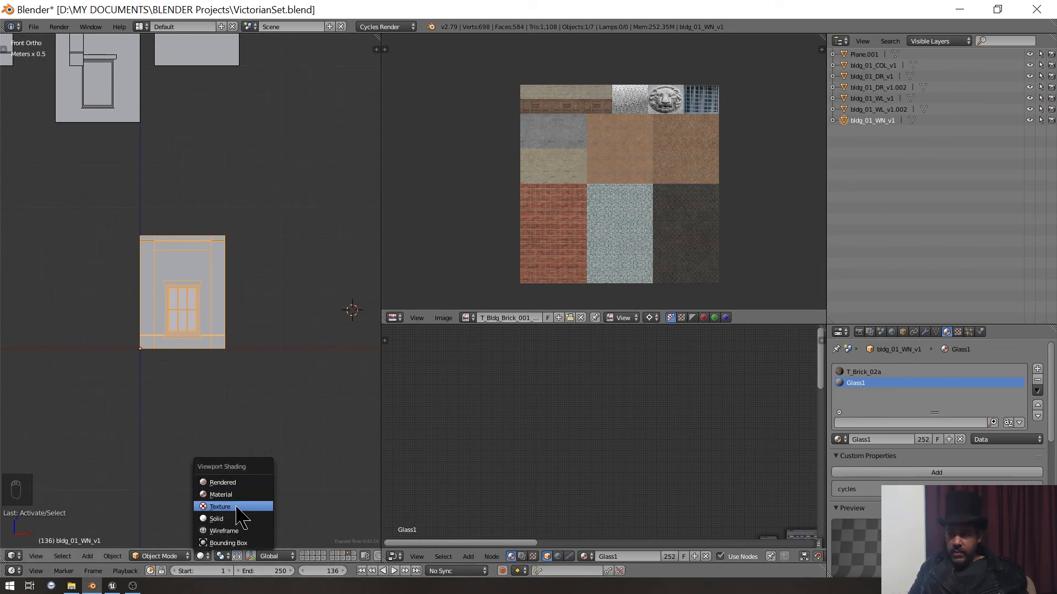
click(236, 507)
scroll(217, 328, up, 6)
key(Tab)
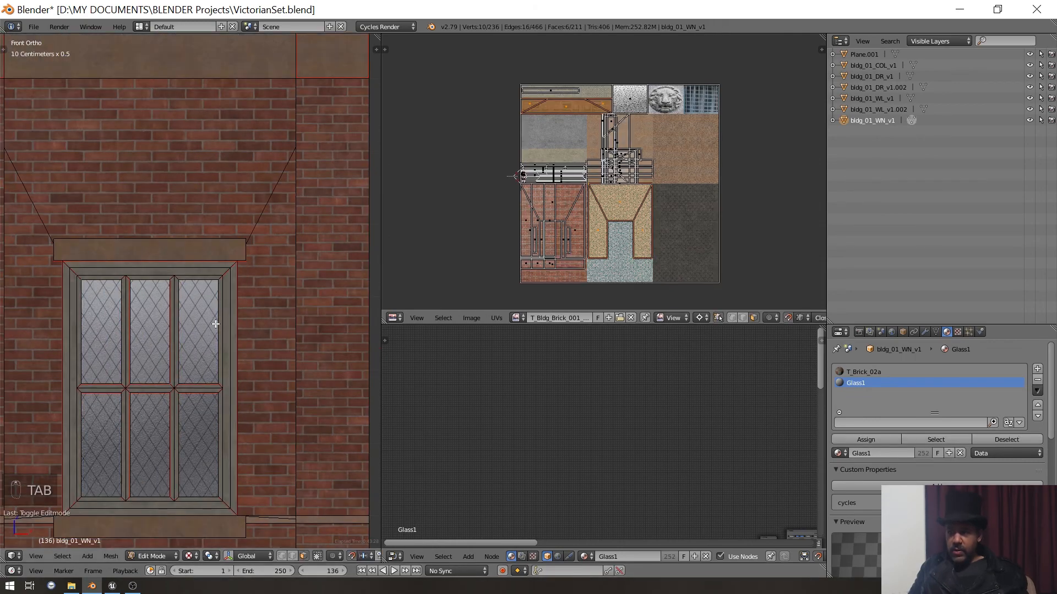
key(a)
key(a)
key(Tab)
key(a)
key(a)
scroll(214, 324, down, 4)
scroll(215, 326, up, 4)
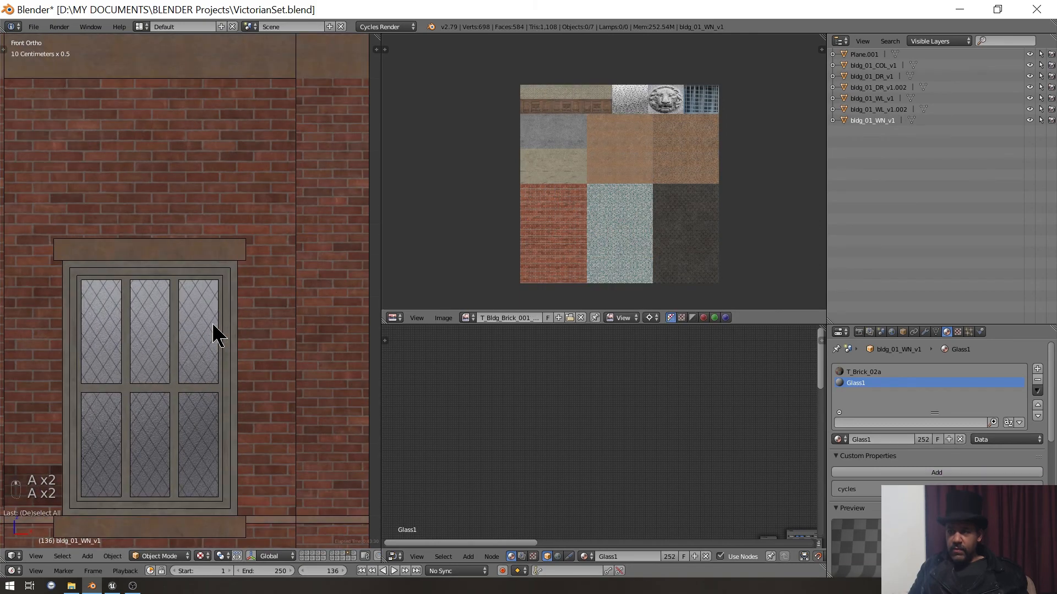
scroll(212, 325, down, 1)
middle_drag(208, 364, 223, 502)
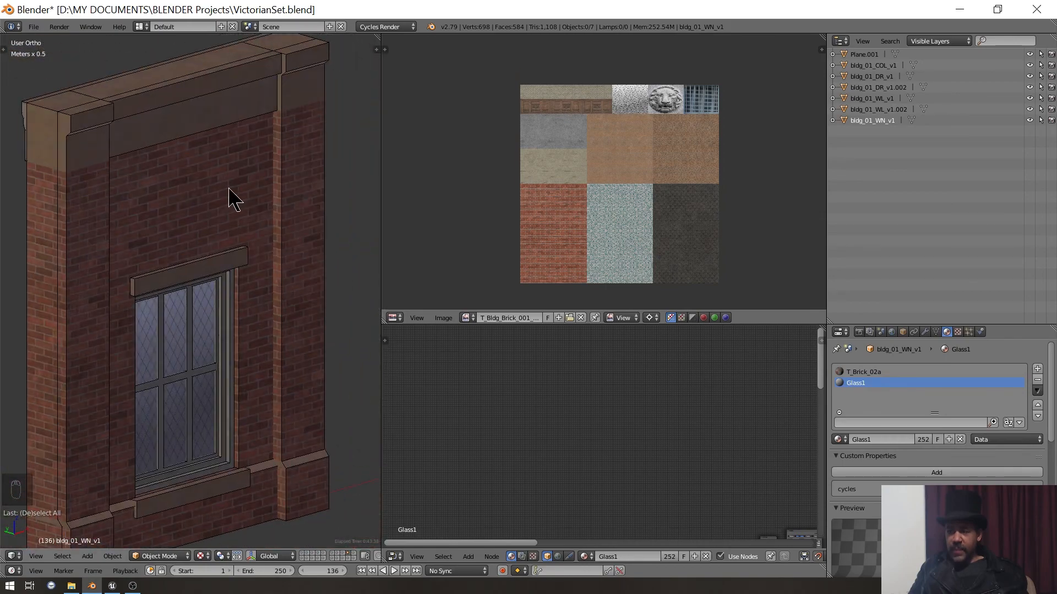
scroll(228, 189, down, 13)
scroll(228, 189, up, 14)
right_click(145, 308)
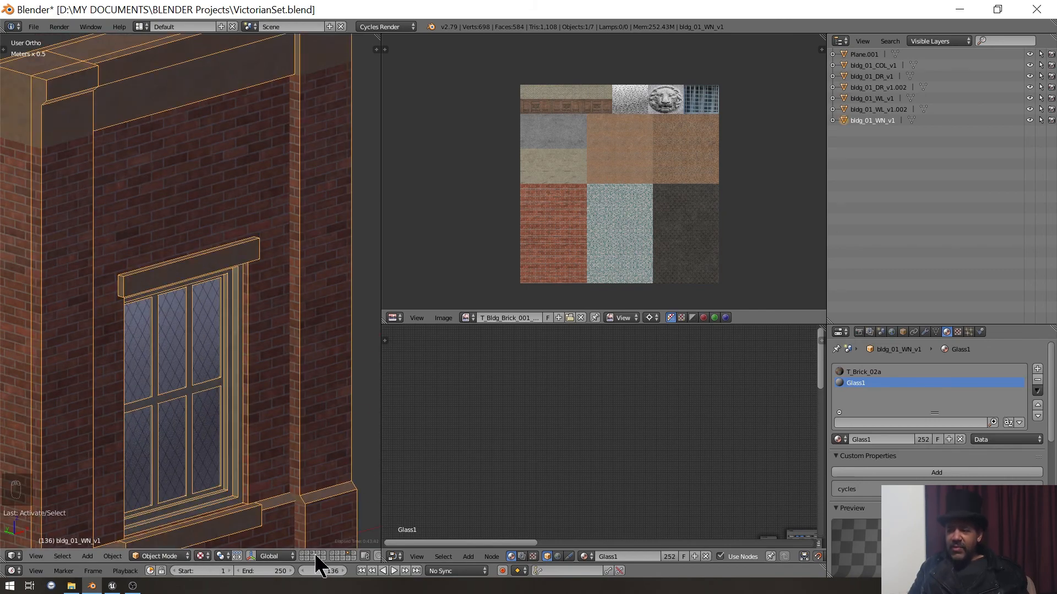
scroll(157, 319, down, 5)
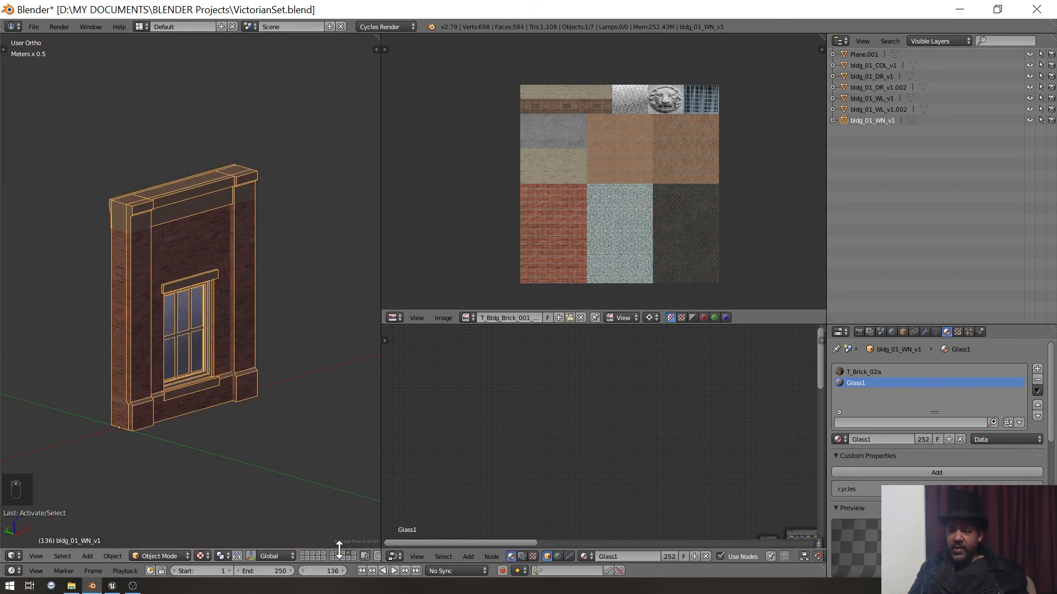
scroll(193, 373, up, 3)
scroll(198, 404, down, 2)
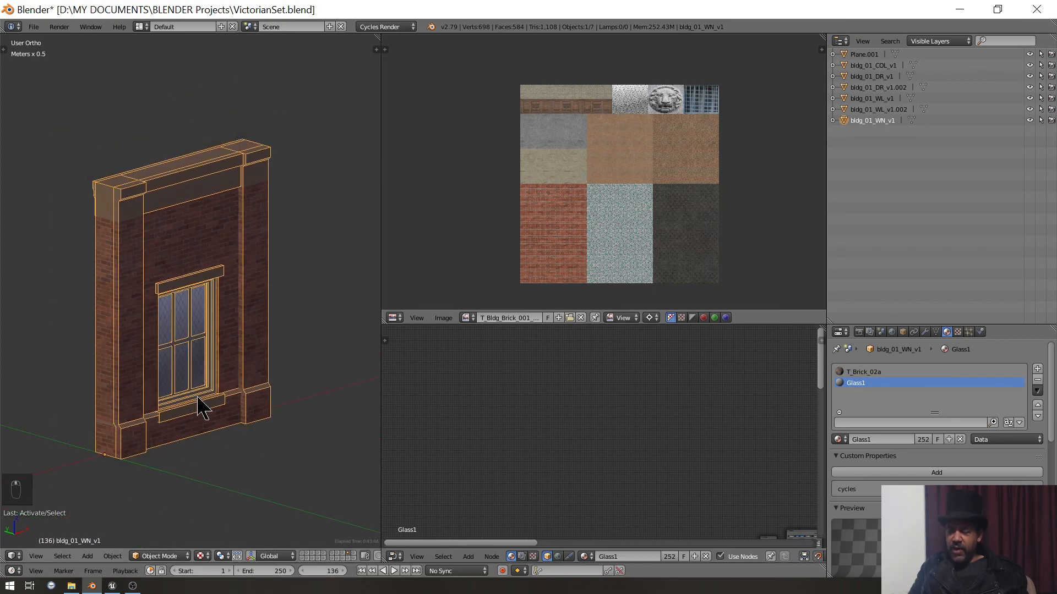
middle_drag(217, 425, 203, 435)
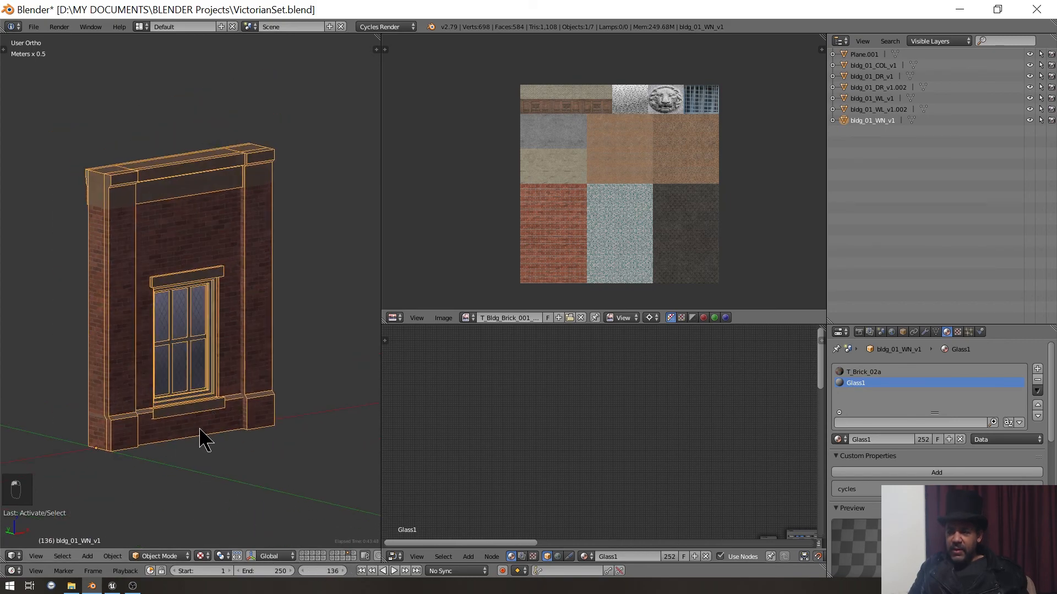
- Set the viewport shading to Material and show the window wall beside the other modular pieces in front view
click(202, 556)
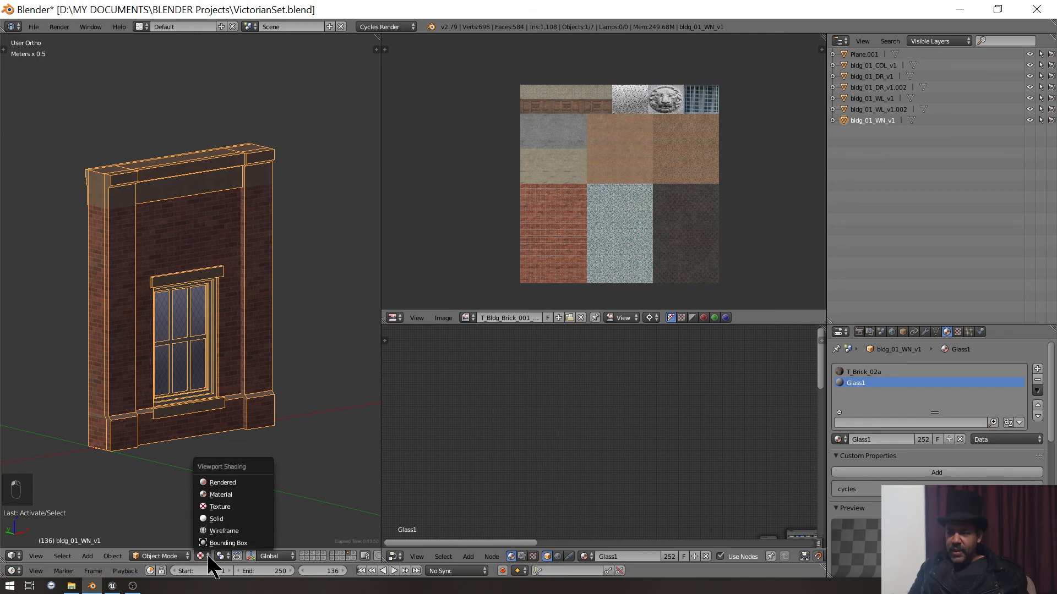
click(220, 494)
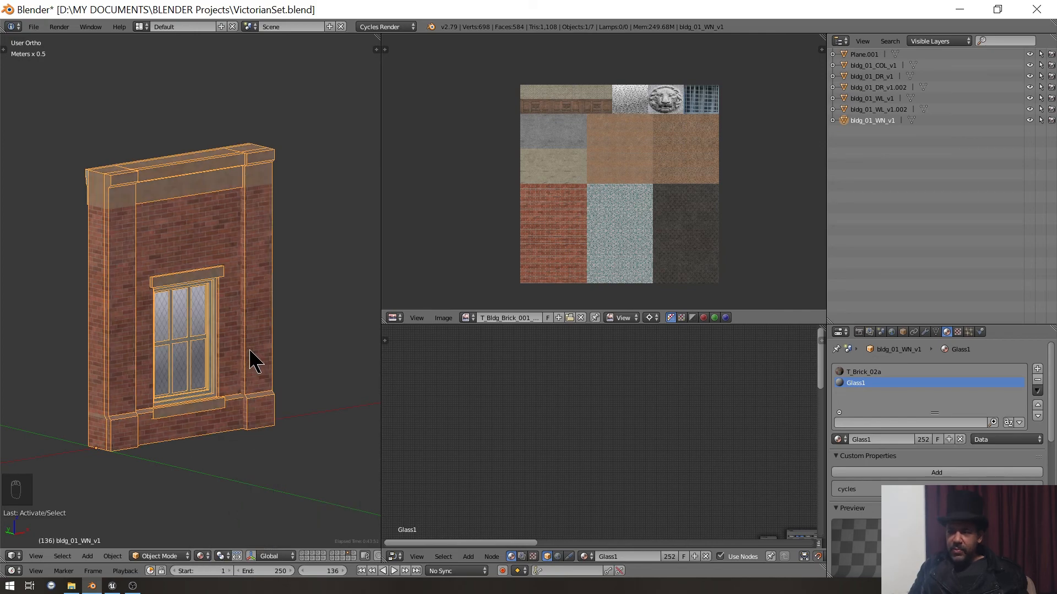
scroll(252, 359, down, 2)
scroll(250, 351, down, 2)
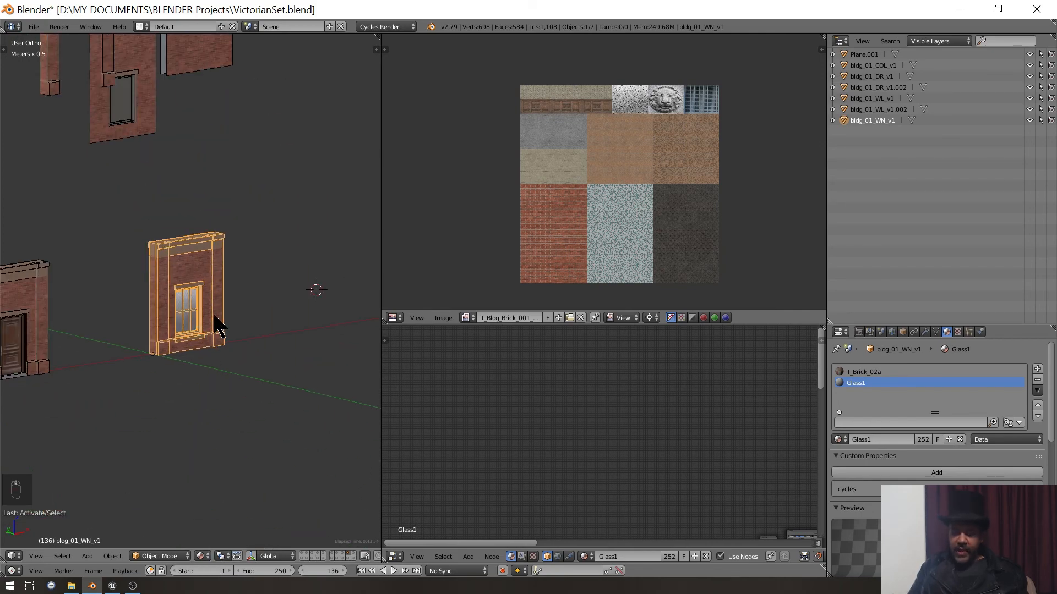
key(KP_1)
scroll(134, 358, down, 2)
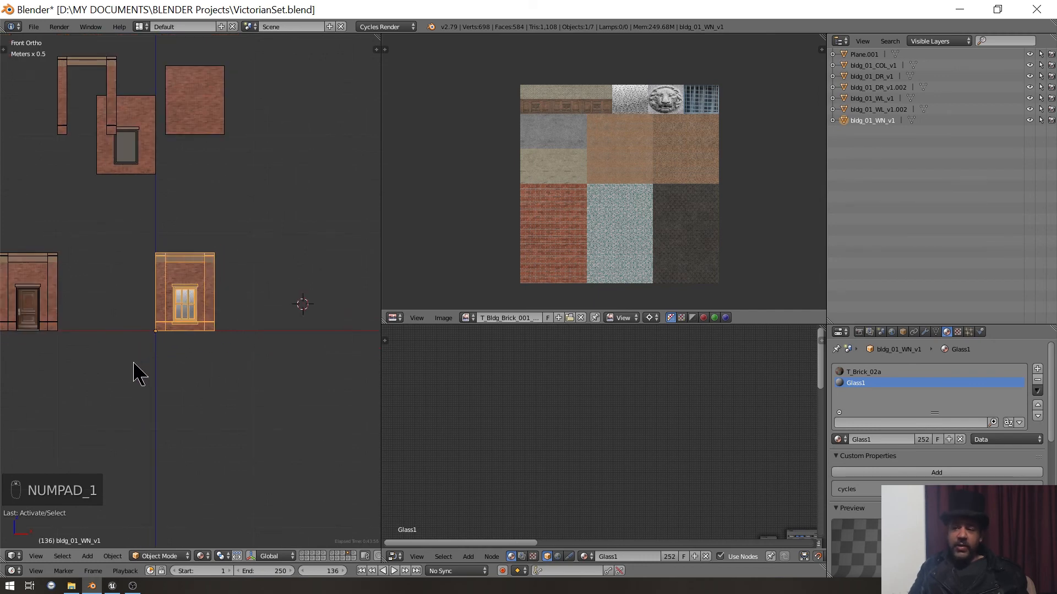
shift+middle_drag(135, 371, 195, 349)
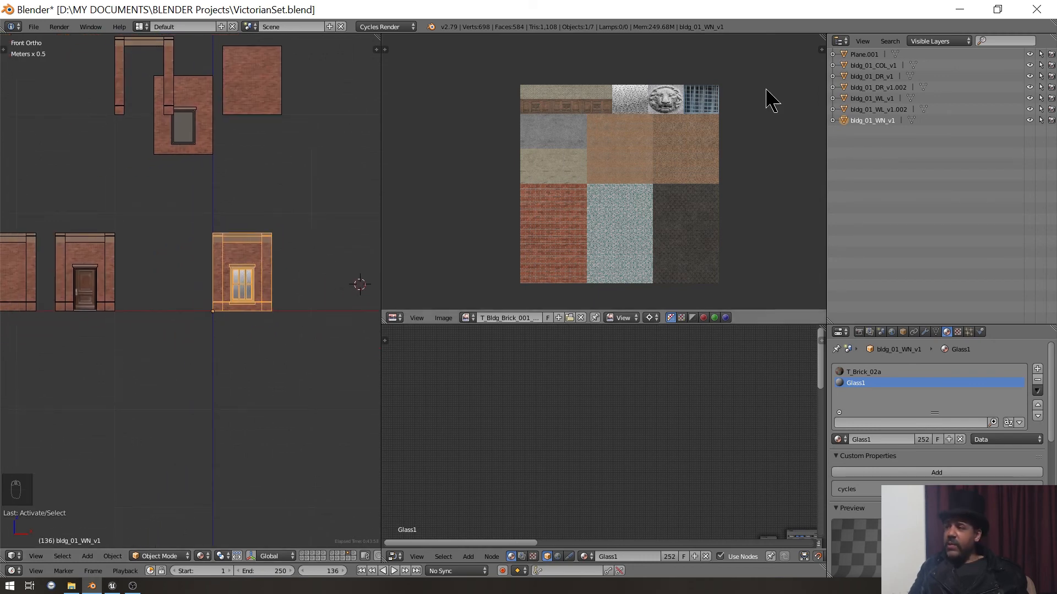
- Export the window wall as an FBX named bldg_01_WN_v1 into the Tutorial Assets folder, and save the Blender file
double_click(879, 121)
key(ctrl+c)
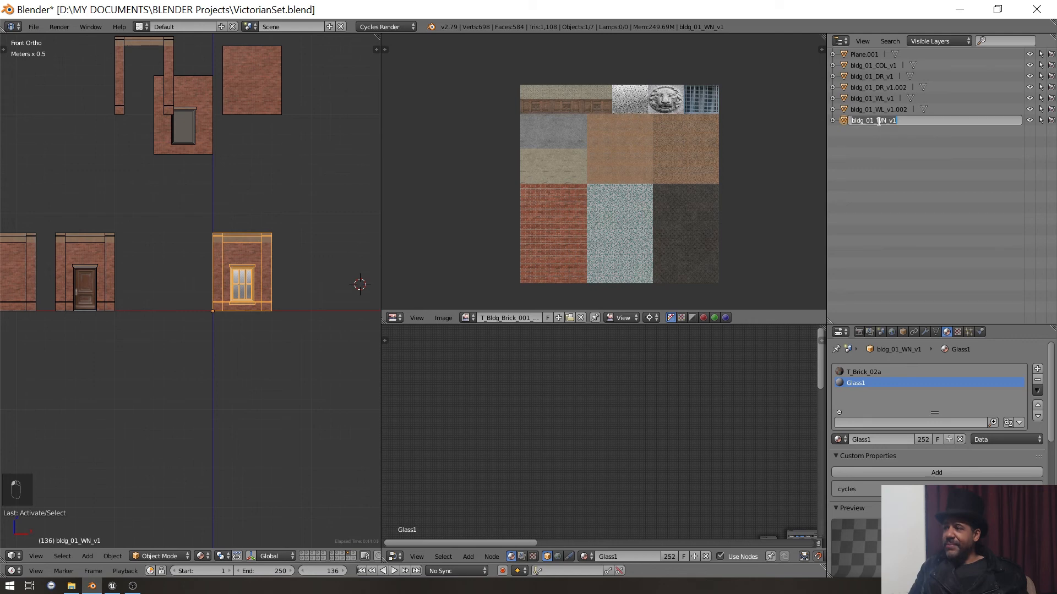
click(188, 187)
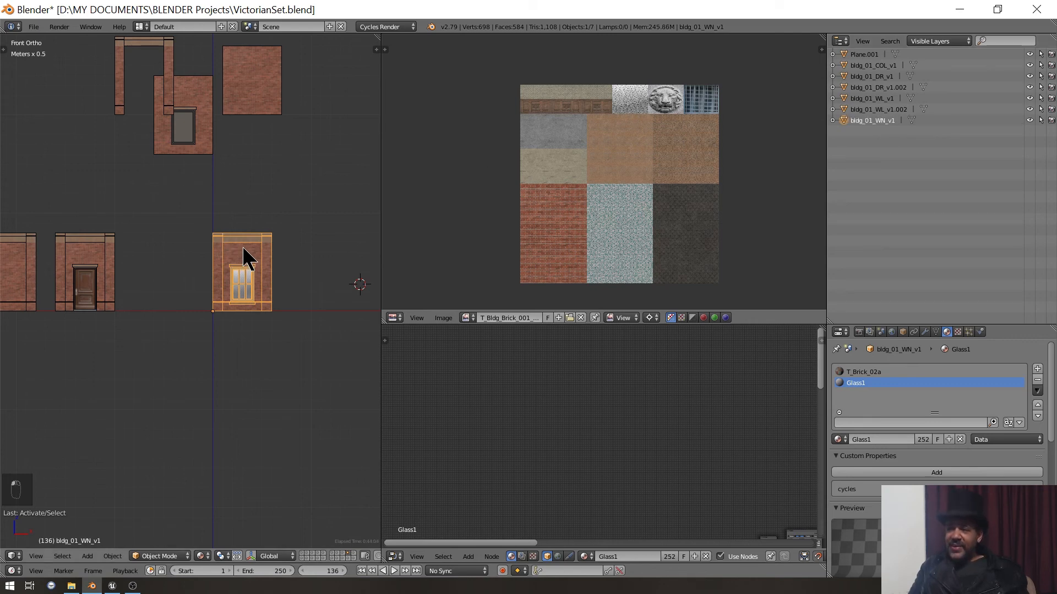
click(34, 27)
mouse_move(62, 252)
click(165, 280)
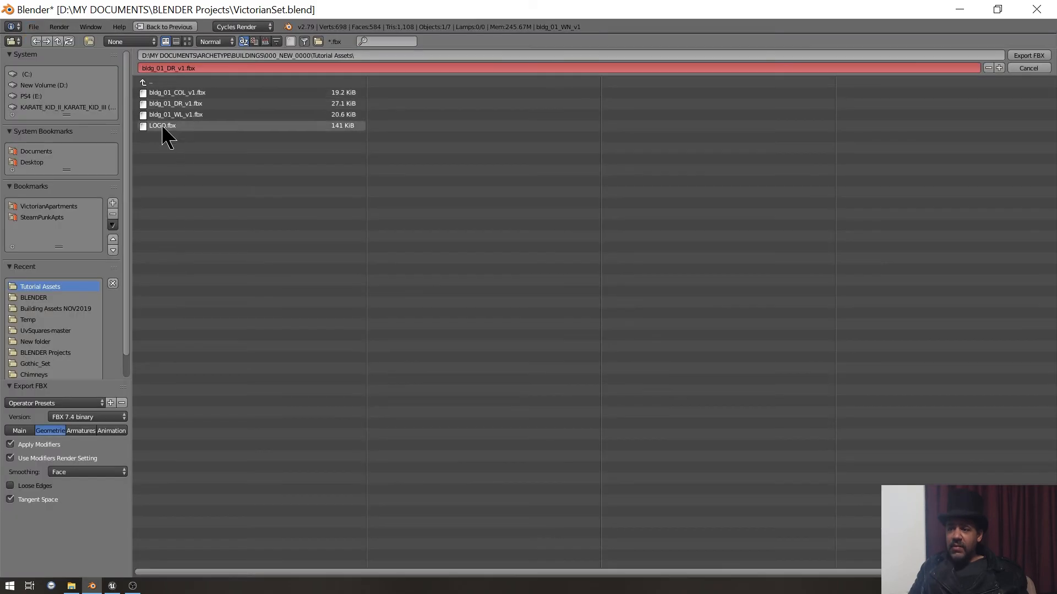
click(210, 66)
key(ctrl+v)
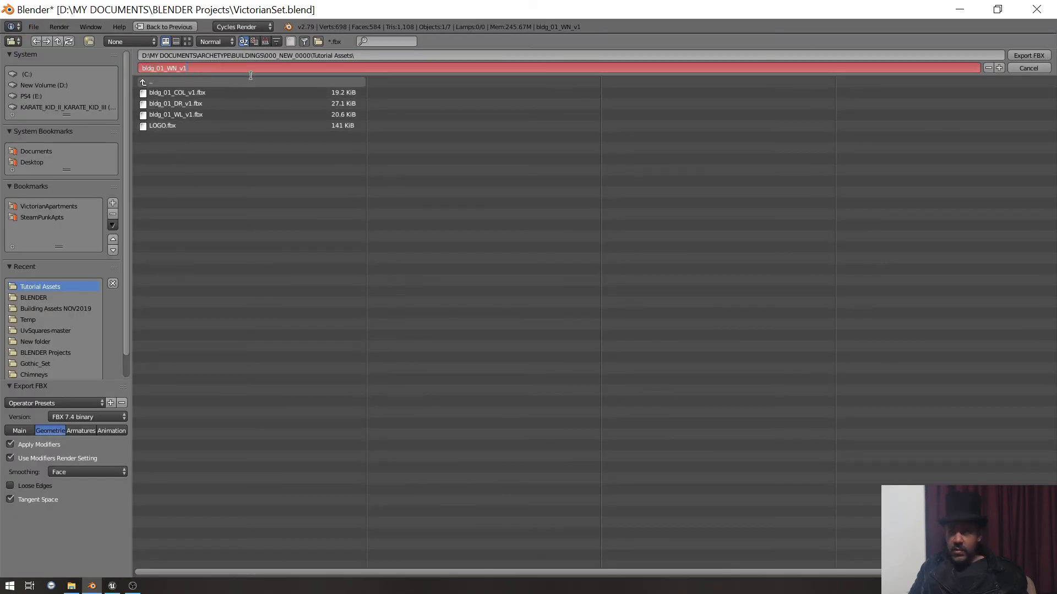
click(1035, 56)
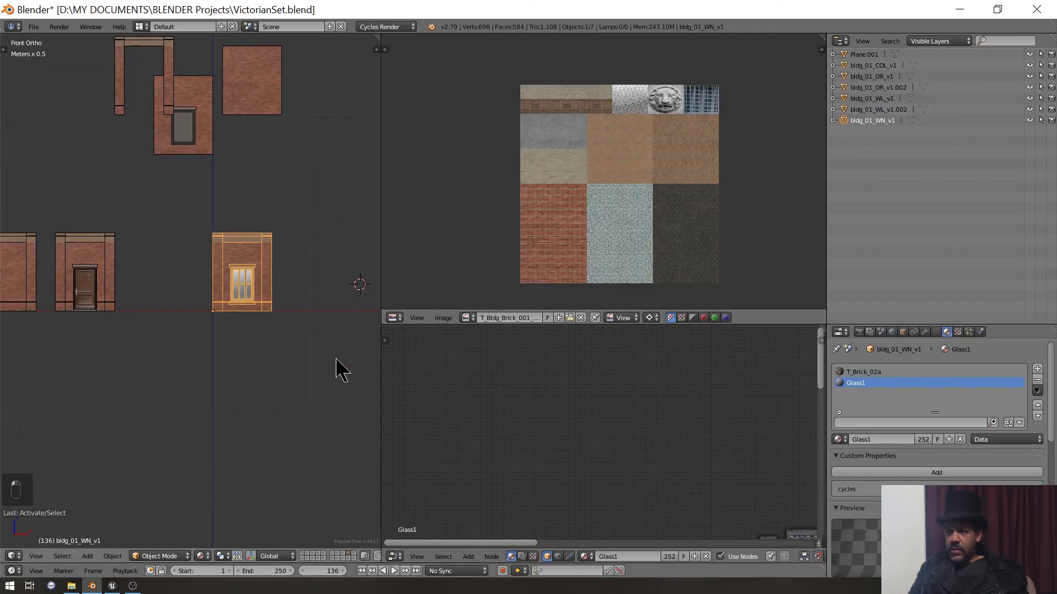
key(ctrl+s)
click(142, 351)
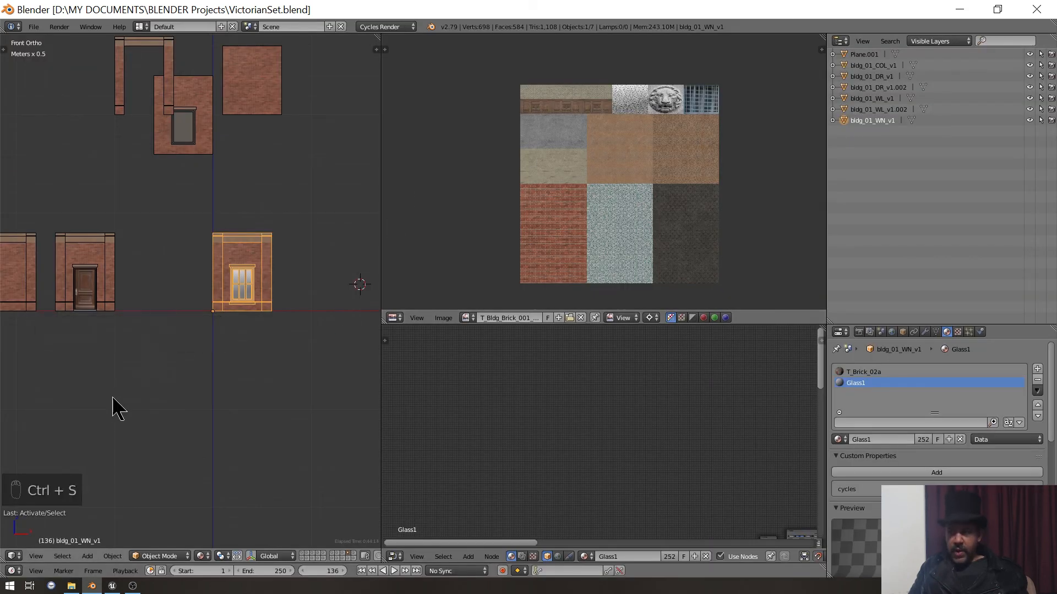
- Switch to Unreal Editor, bring up the Tutorial Assets folder in File Explorer over it, and sort the files by date modified
click(111, 586)
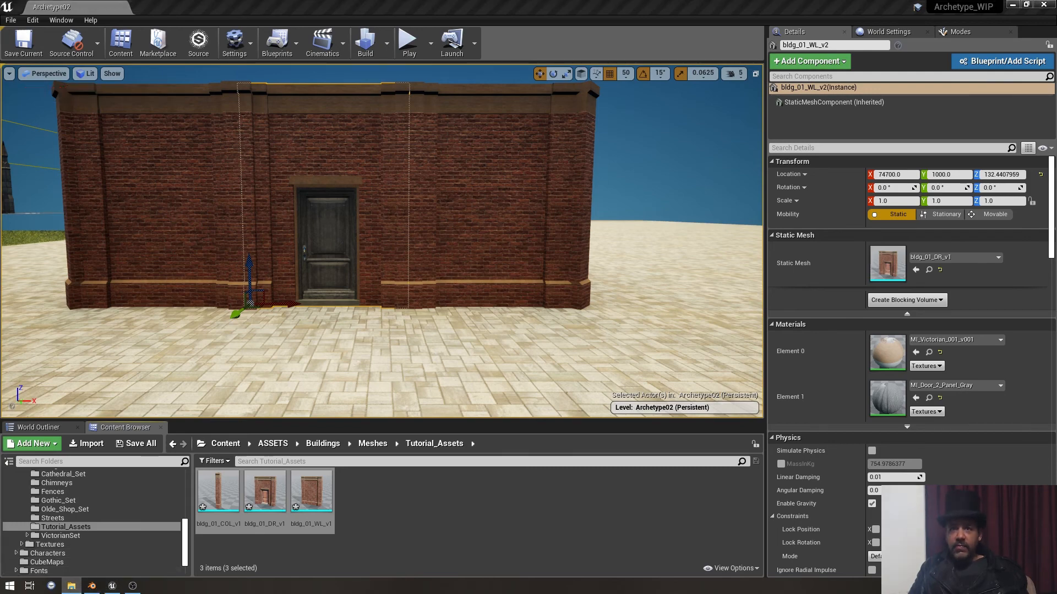
click(71, 586)
drag(366, 141, 538, 106)
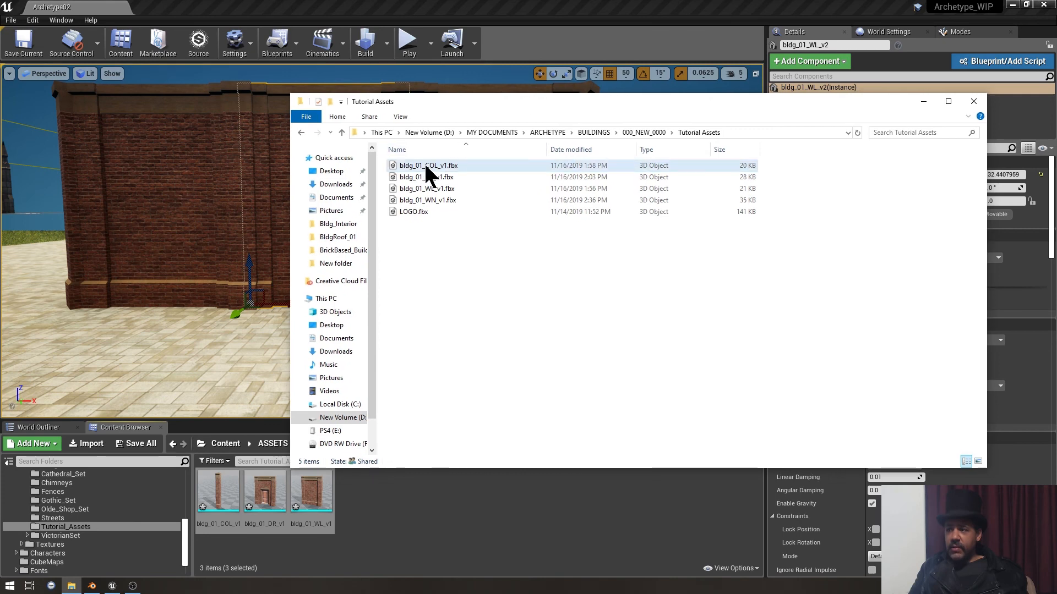
right_click(460, 225)
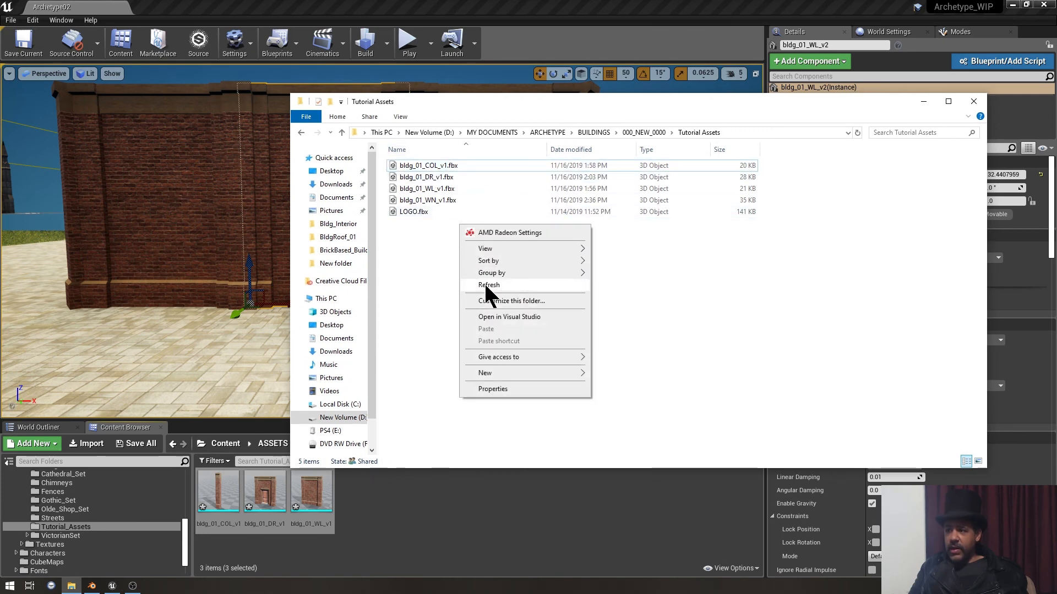
mouse_move(489, 262)
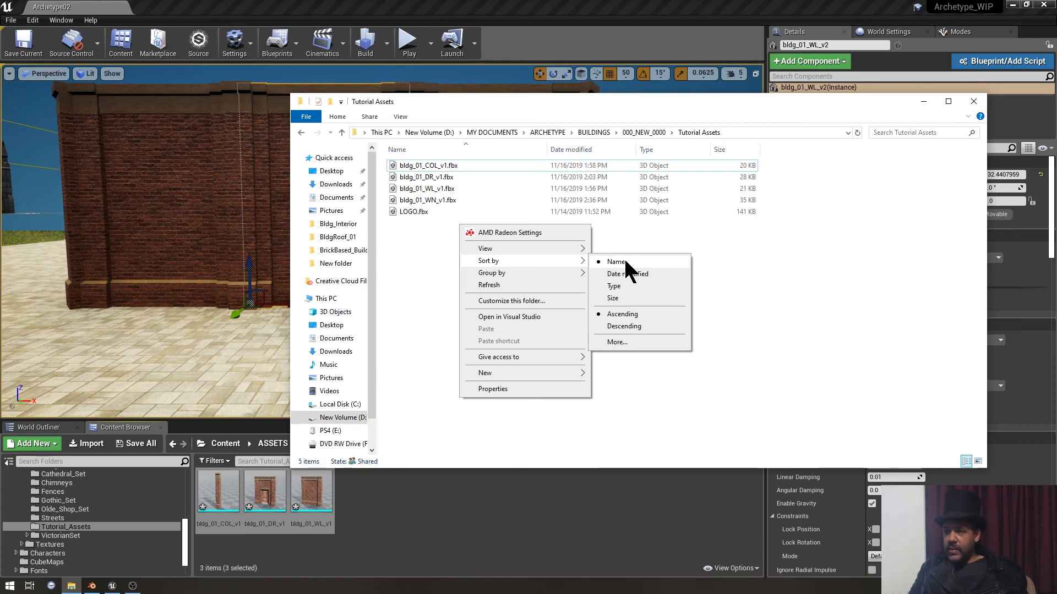
click(627, 273)
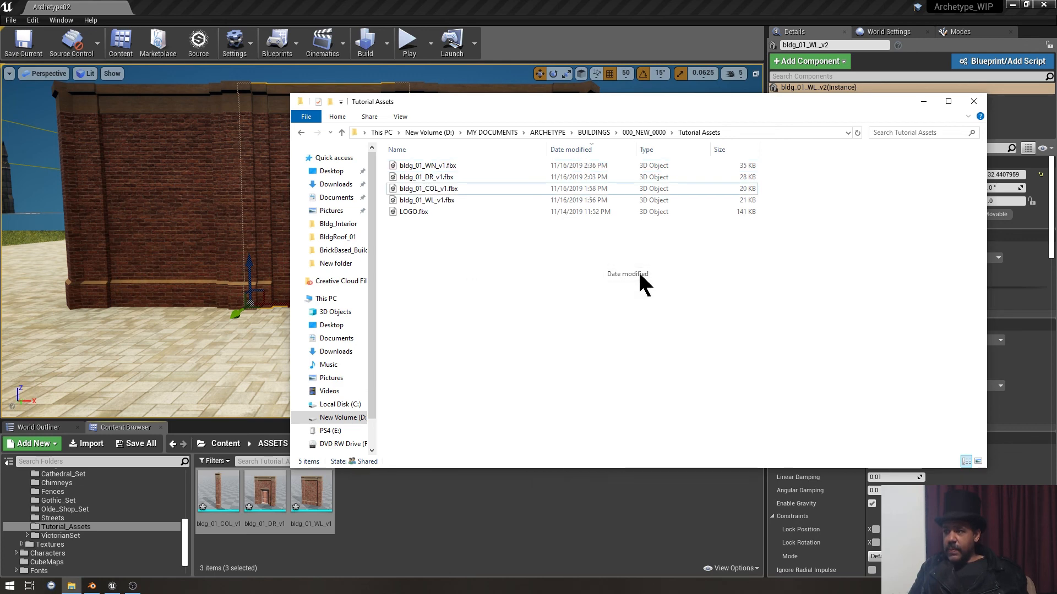
- Import bldg_01_WN_v1.fbx into Unreal's Tutorial_Assets folder with the current FBX options, and open the new mesh for editing
click(433, 167)
drag(433, 167, 432, 554)
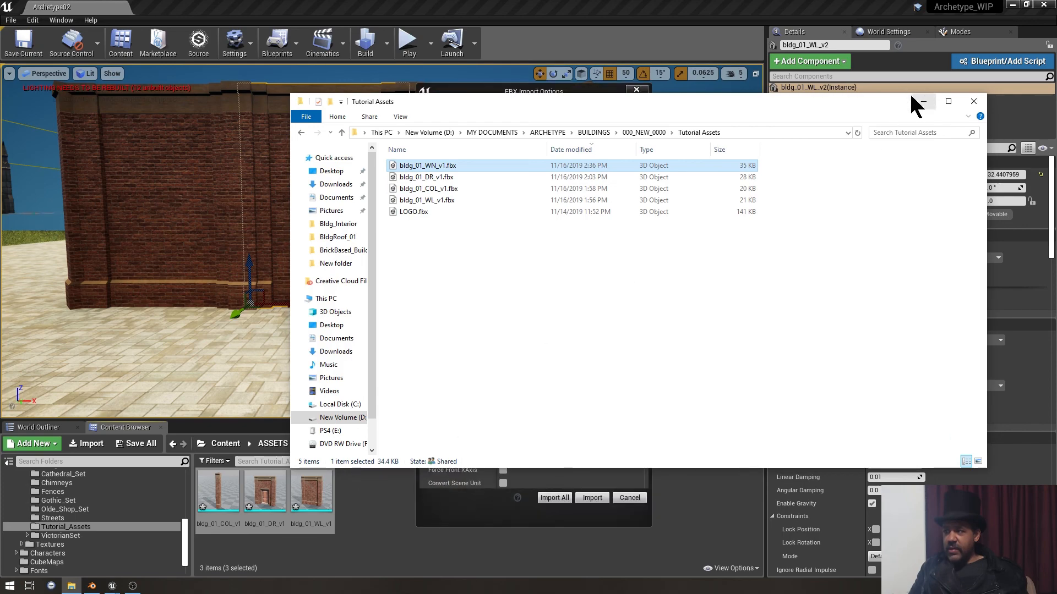
drag(911, 98, 1, 100)
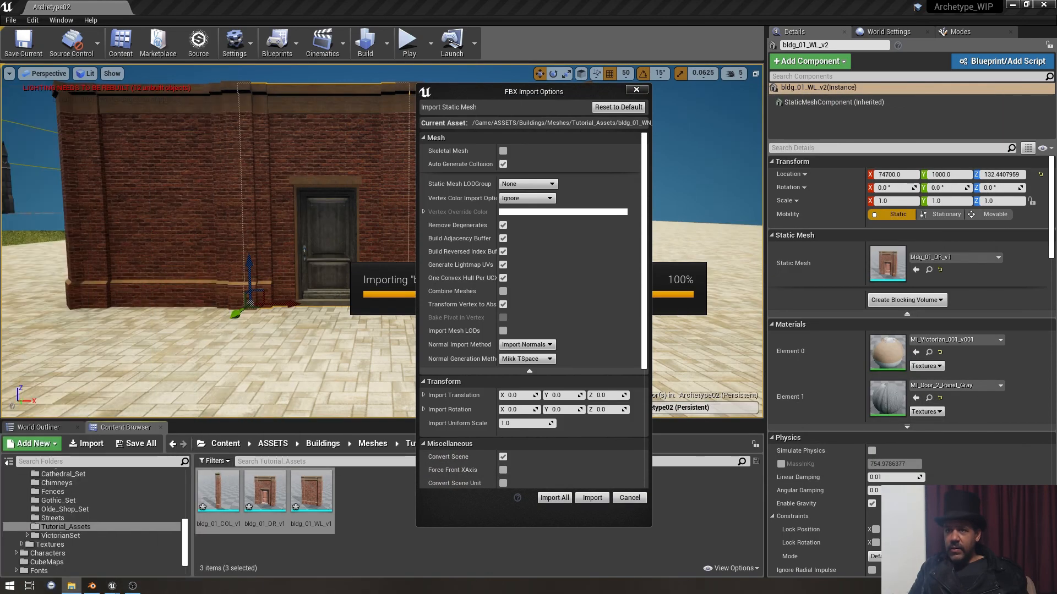
click(554, 498)
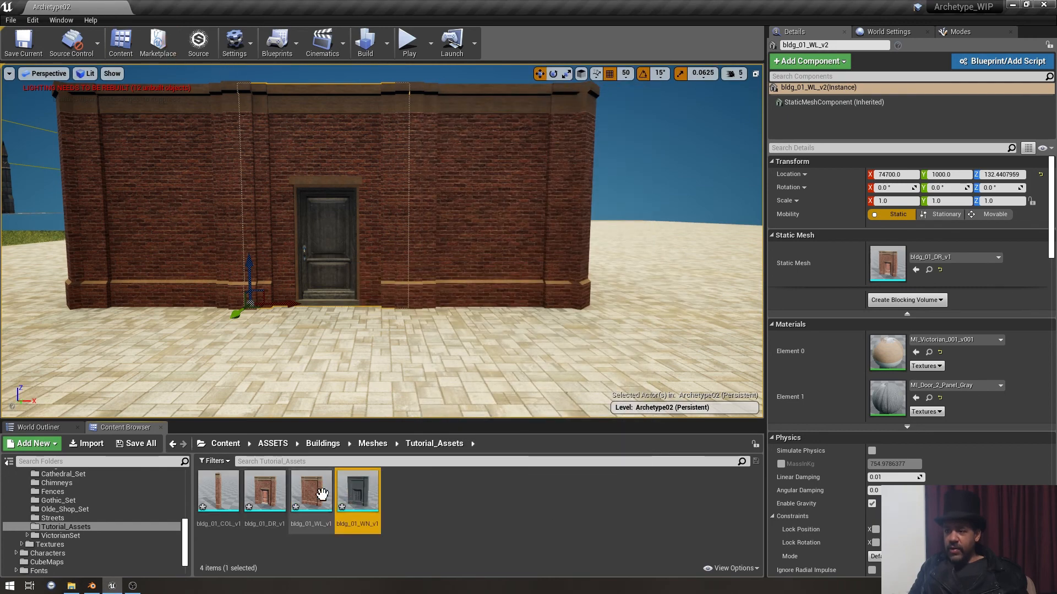
double_click(362, 502)
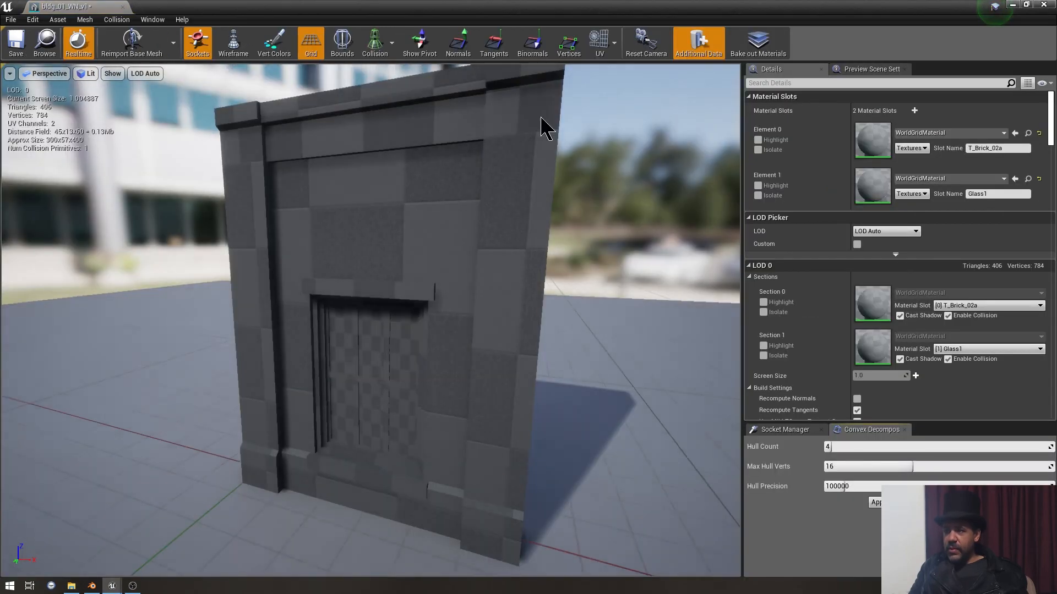
- Assign MI_Victorian_001_v001 to the T_Brick_02a material slot and MI_Cubemap_home_v5 to the Glass1 slot of the window wall mesh
click(921, 133)
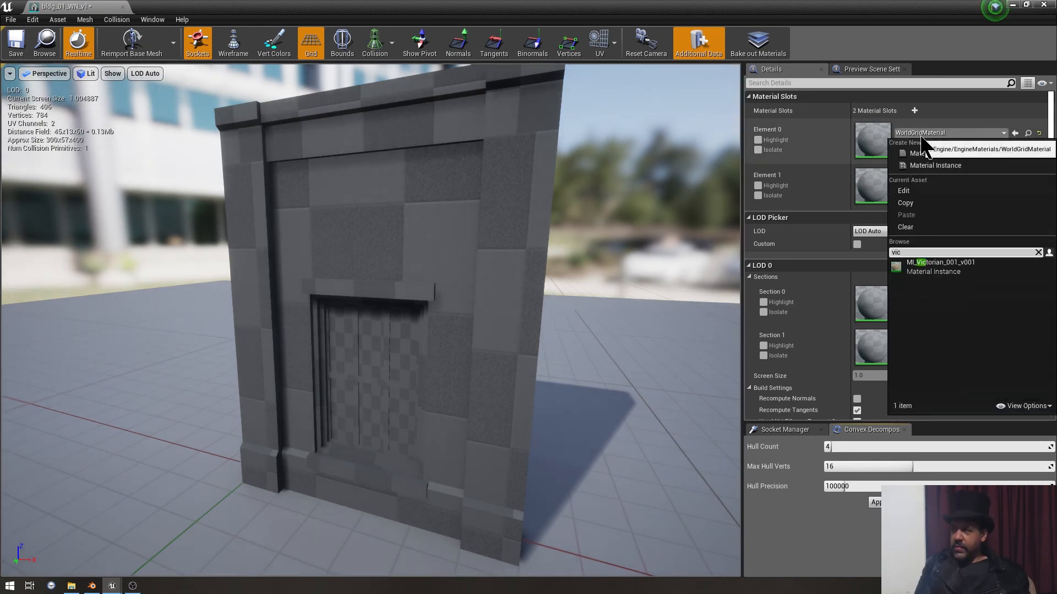
key(Return)
click(933, 178)
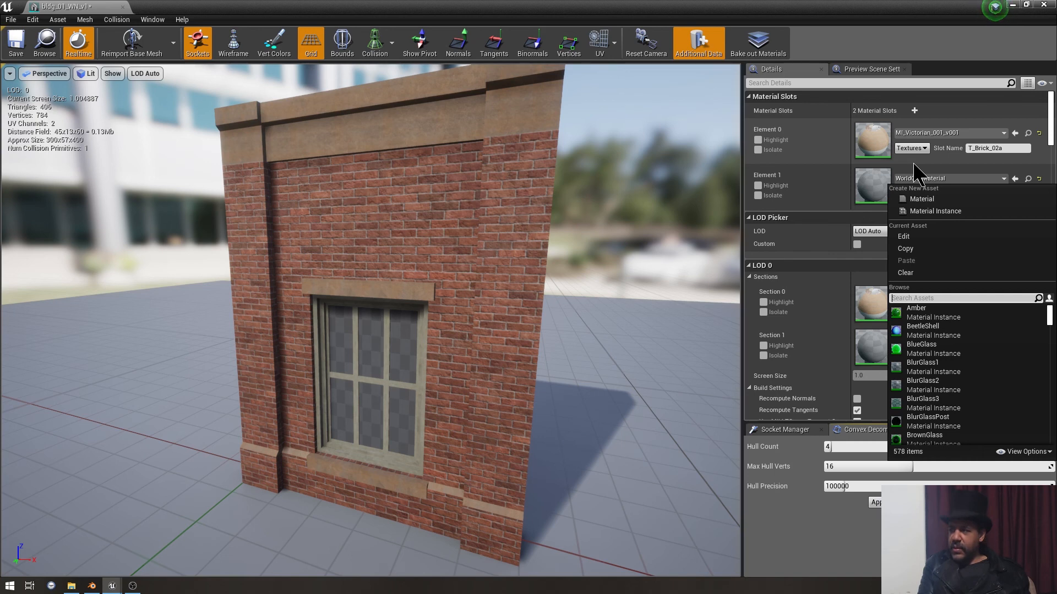
key(Down)
key(Down)
key(Down)
key(Down)
key(Down)
key(Down)
key(Down)
key(Down)
key(Down)
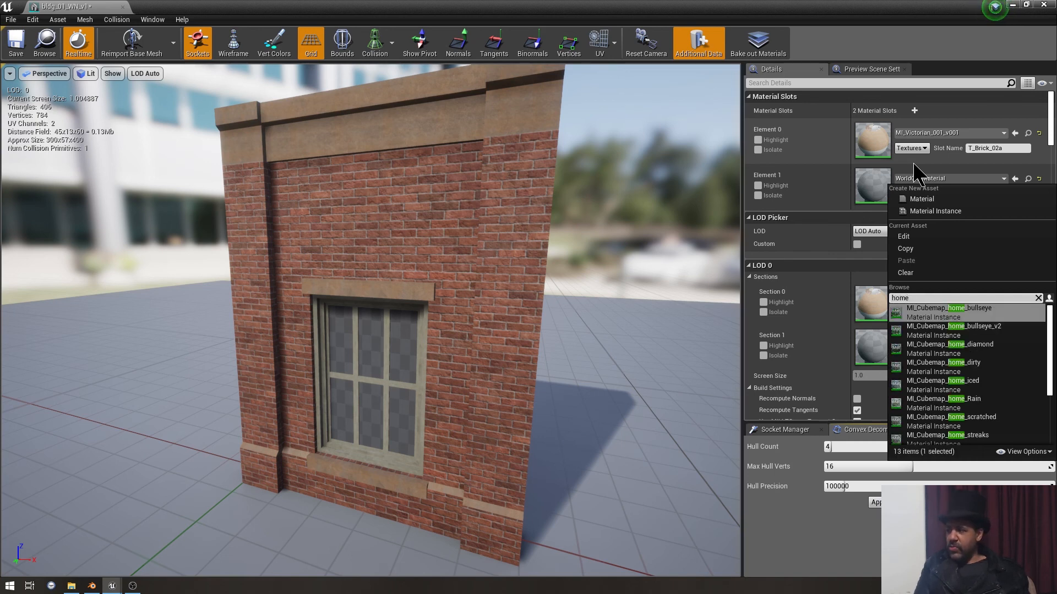
key(Down)
key(Down)
key(Down)
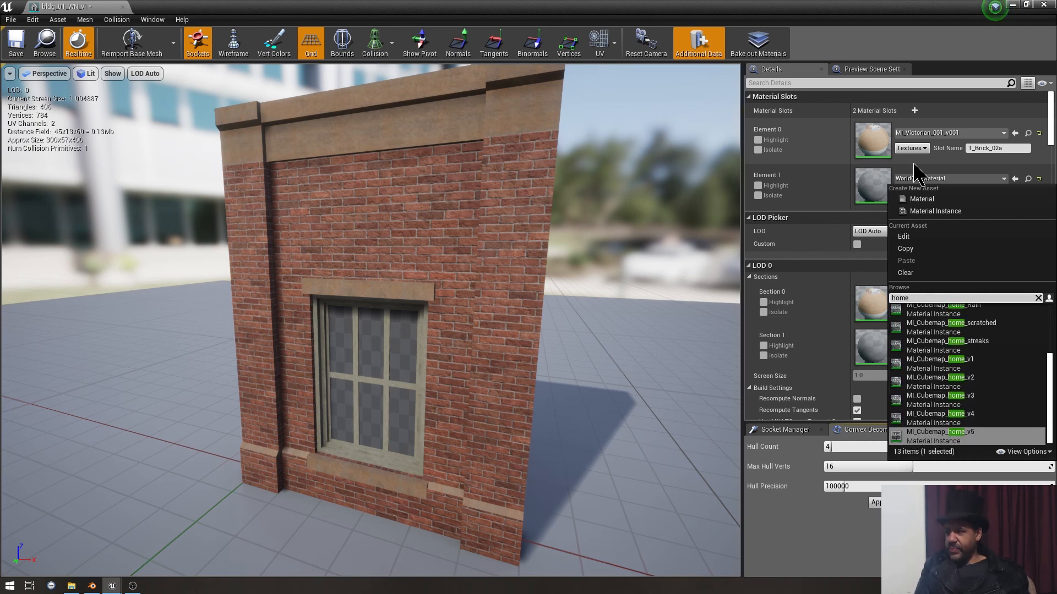
key(Return)
- Inspect the textured window wall from the front, the side edge and the wallpapered interior face in the mesh preview
right_drag(517, 144, 342, 140)
key(w)
key(d)
key(w)
key(a)
key(d)
key(a)
key(s)
key(w)
key(w)
key(s)
key(w)
key(s)
key(w)
key(s)
key(s)
key(a)
key(a)
key(e)
key(s)
key(q)
key(w)
key(e)
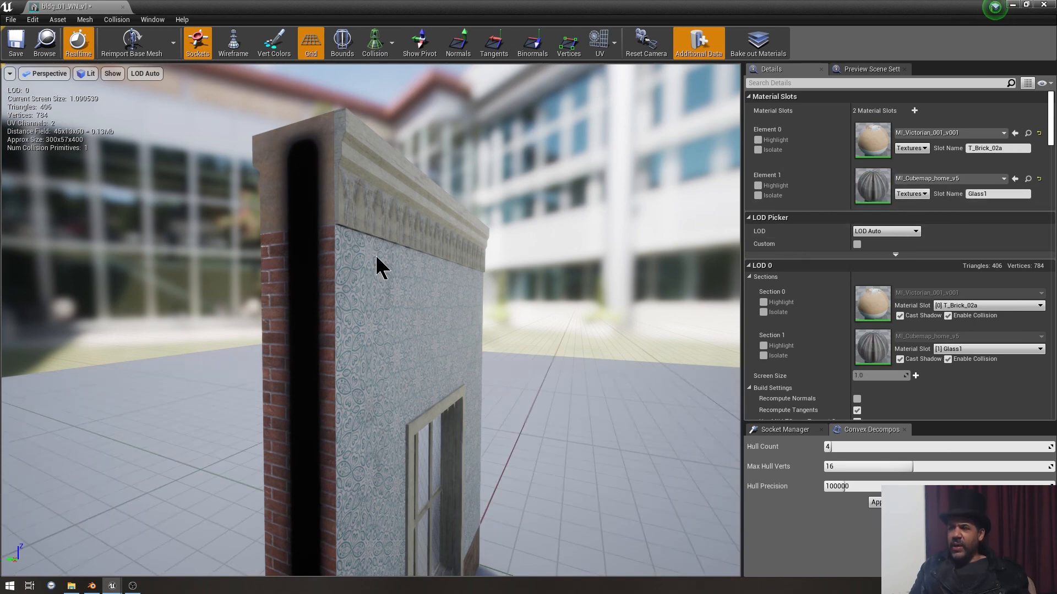
right_drag(377, 257, 368, 265)
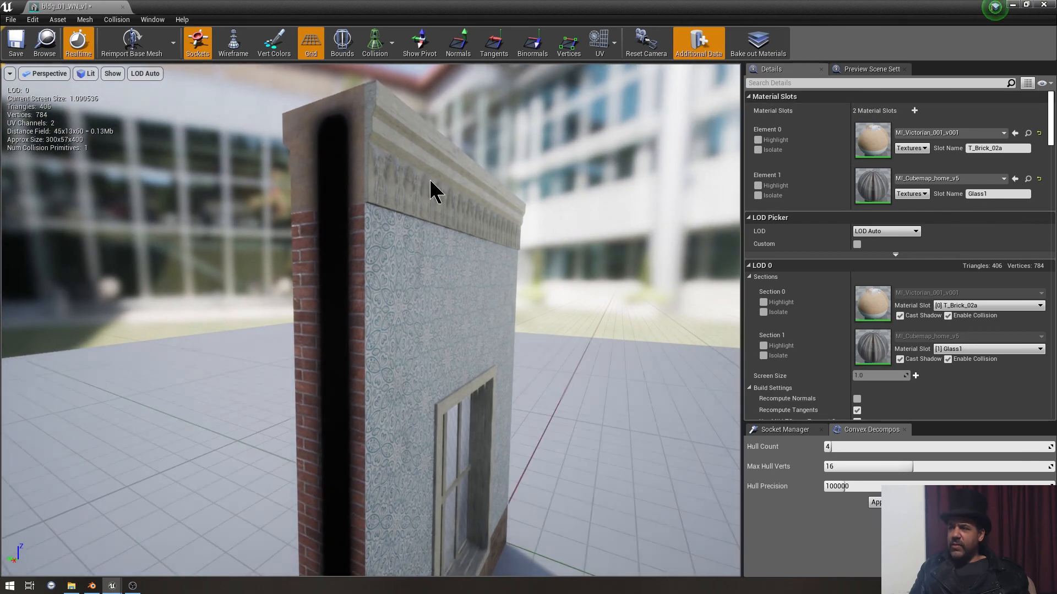
- Set the window wall mesh's Distance Field Self Shadow Bias to 30
text(shad)
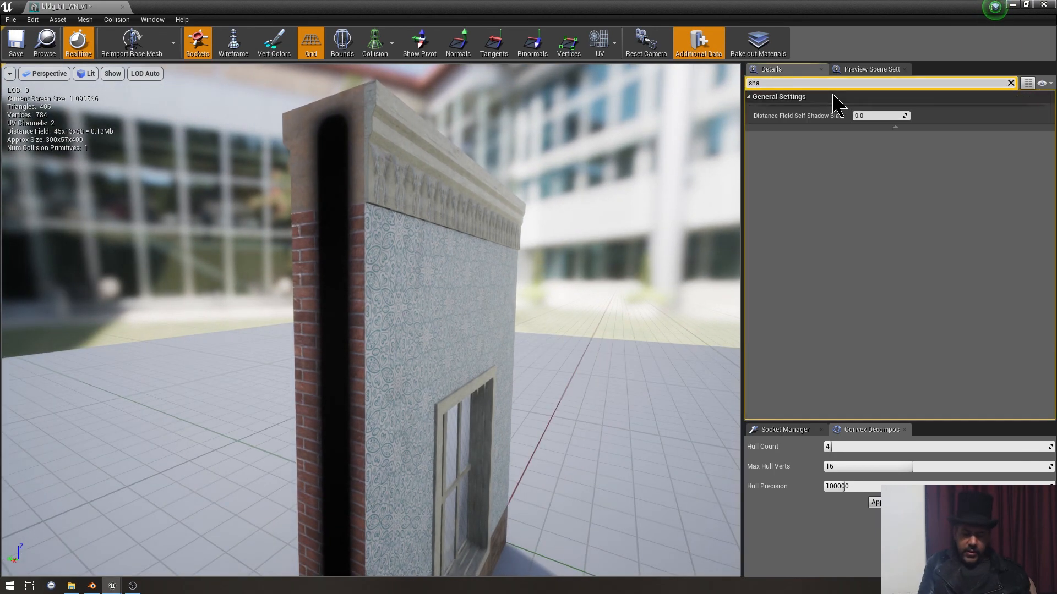
click(878, 116)
text(30)
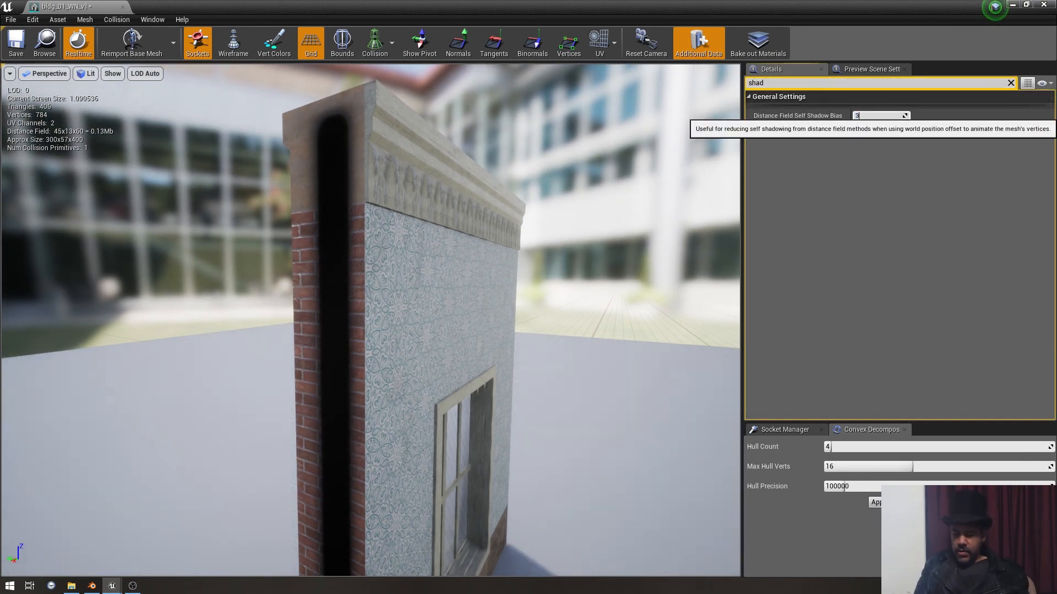
key(Return)
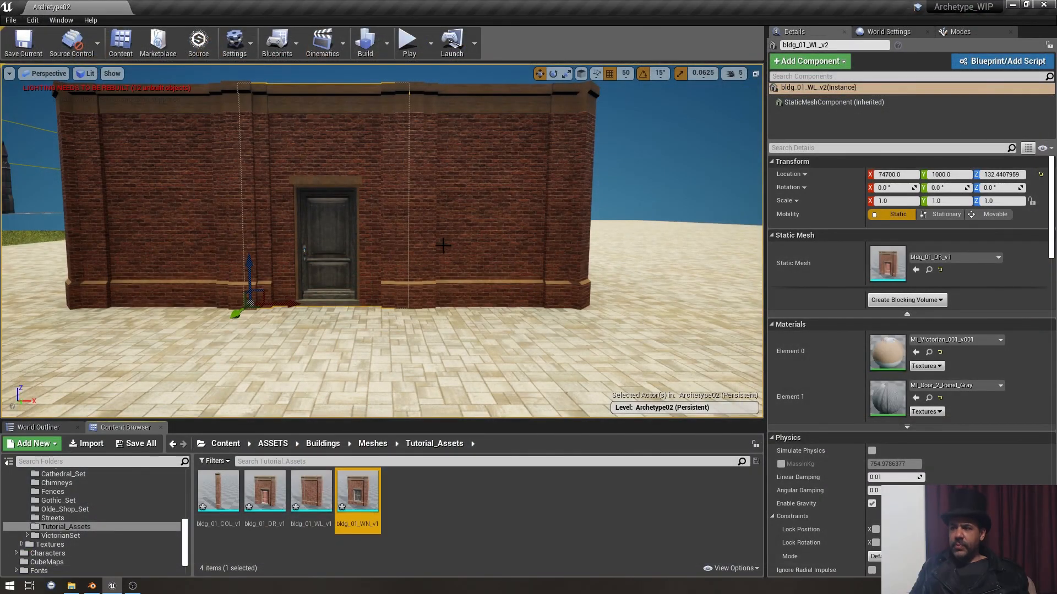
- Replace the static mesh of both plain walls flanking the door with bldg_01_WN_v1, and clear the selection
click(444, 246)
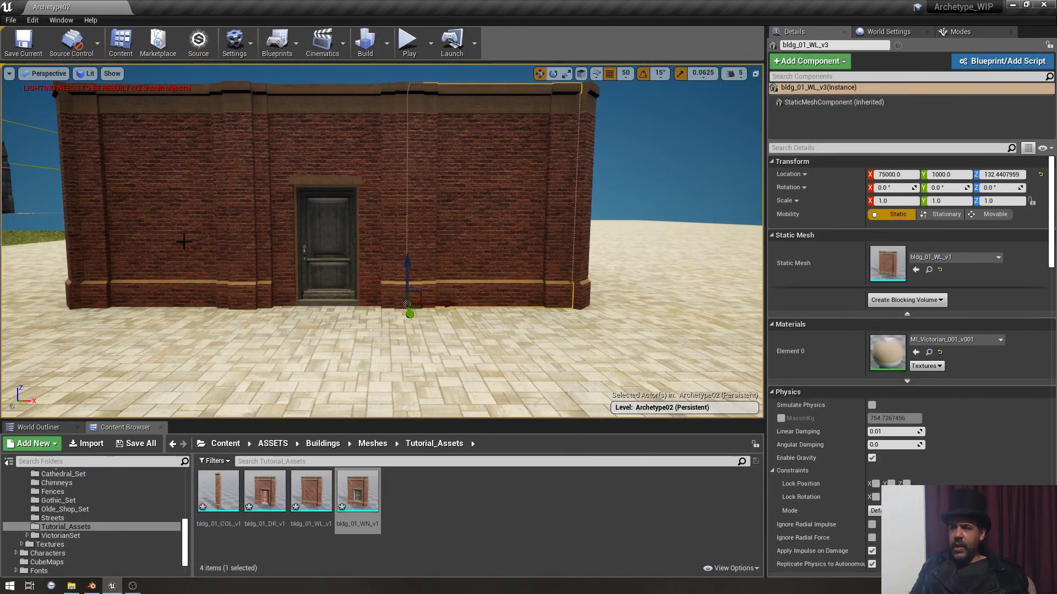
ctrl+click(132, 241)
drag(350, 492, 887, 173)
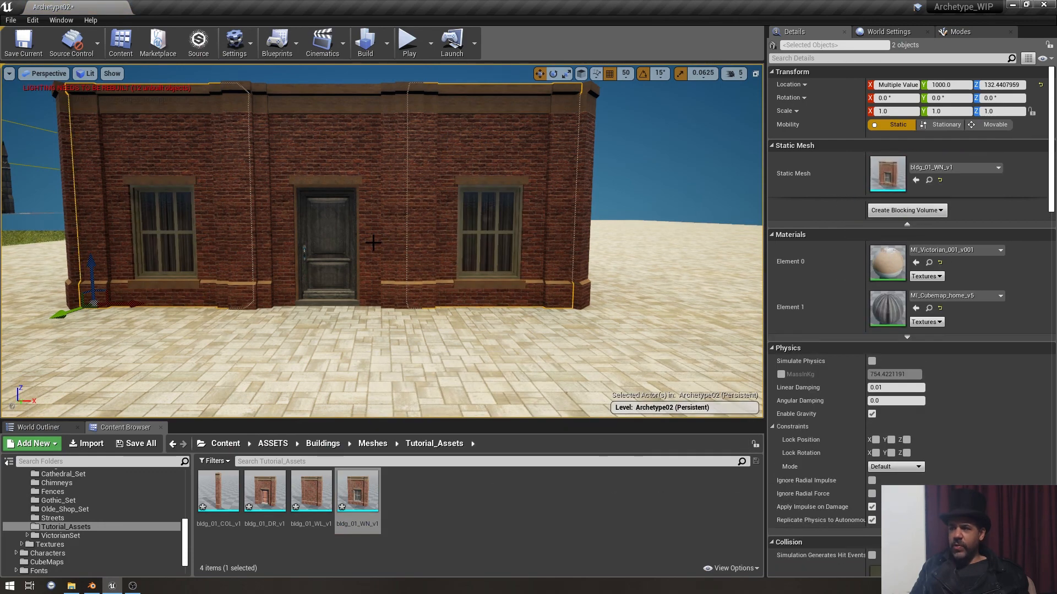
key(Escape)
- Examine the building's interior window frame, wallpaper and panelling seams, and return outside to face the front window
right_drag(373, 243, 388, 222)
key(w)
key(e)
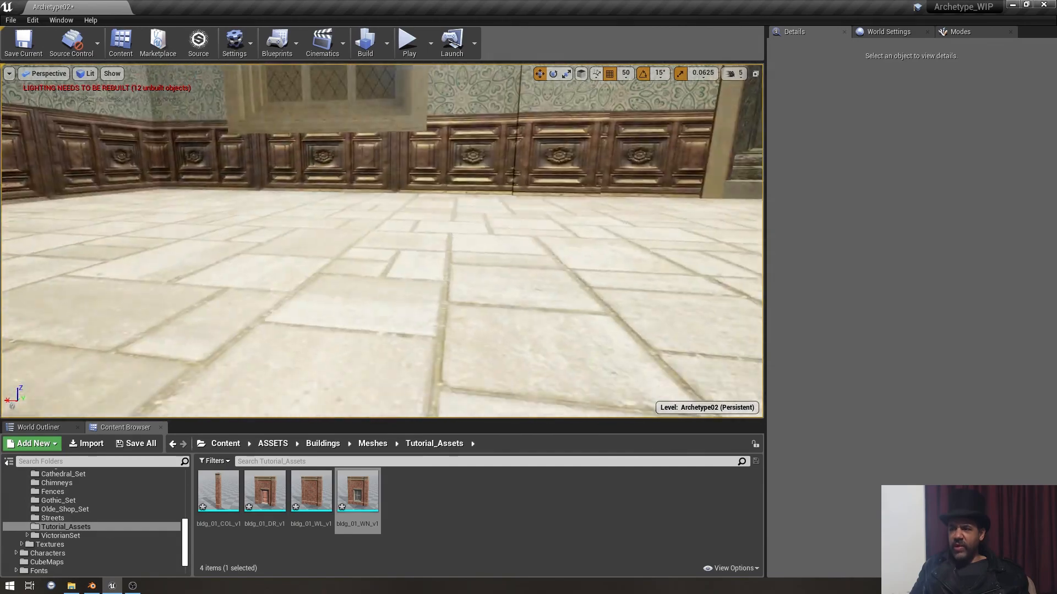
key(w)
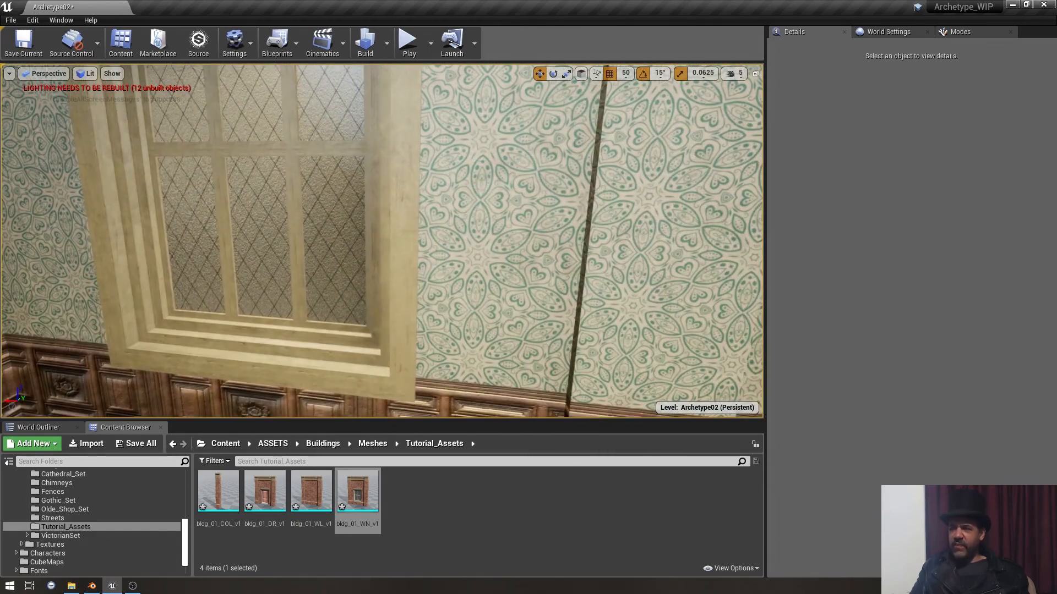
key(s)
key(q)
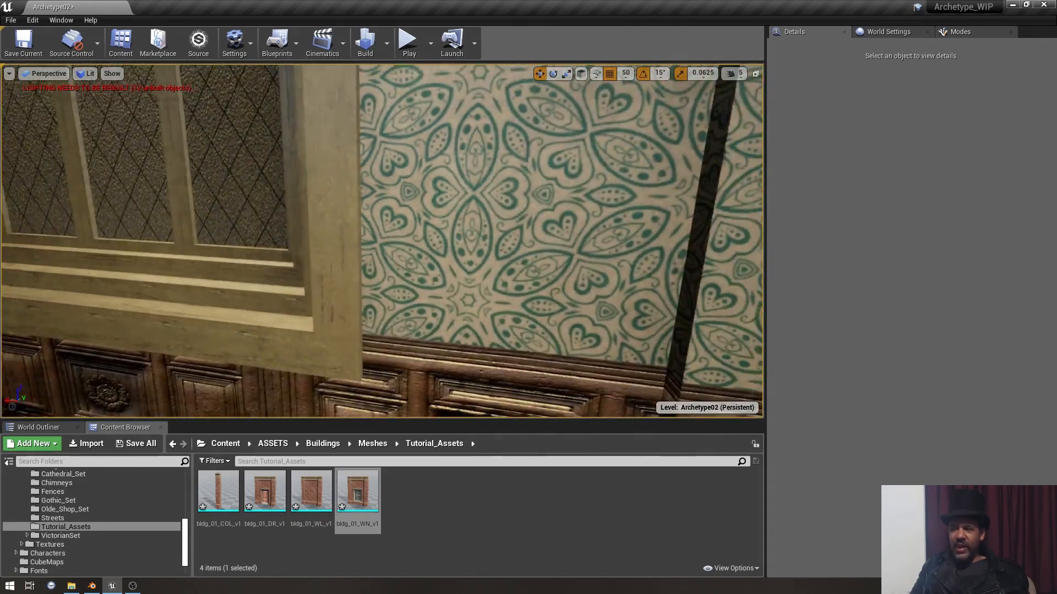
right_drag(382, 241, 294, 198)
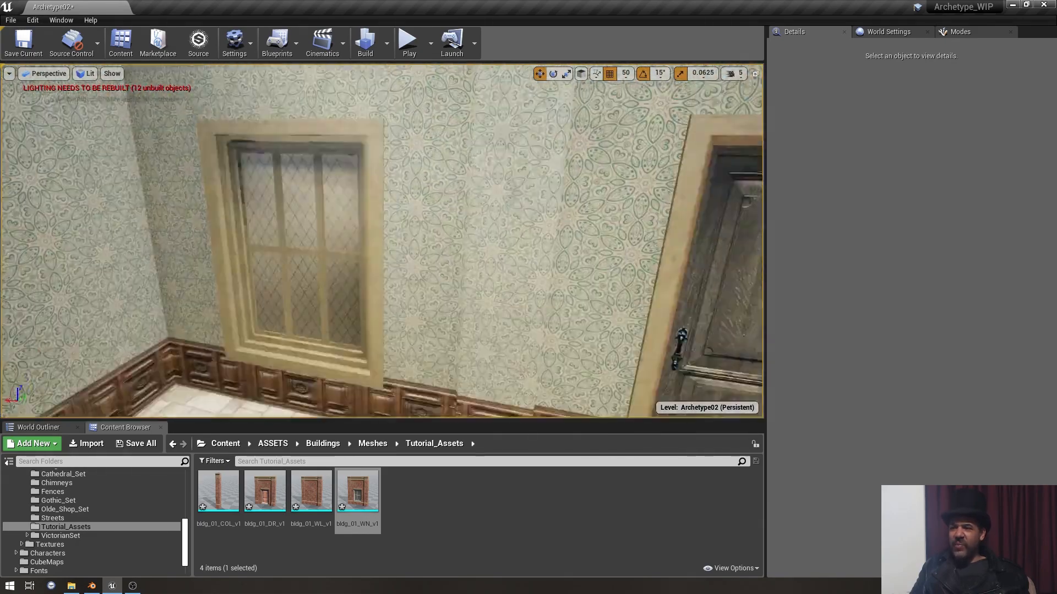
right_drag(294, 199, 424, 171)
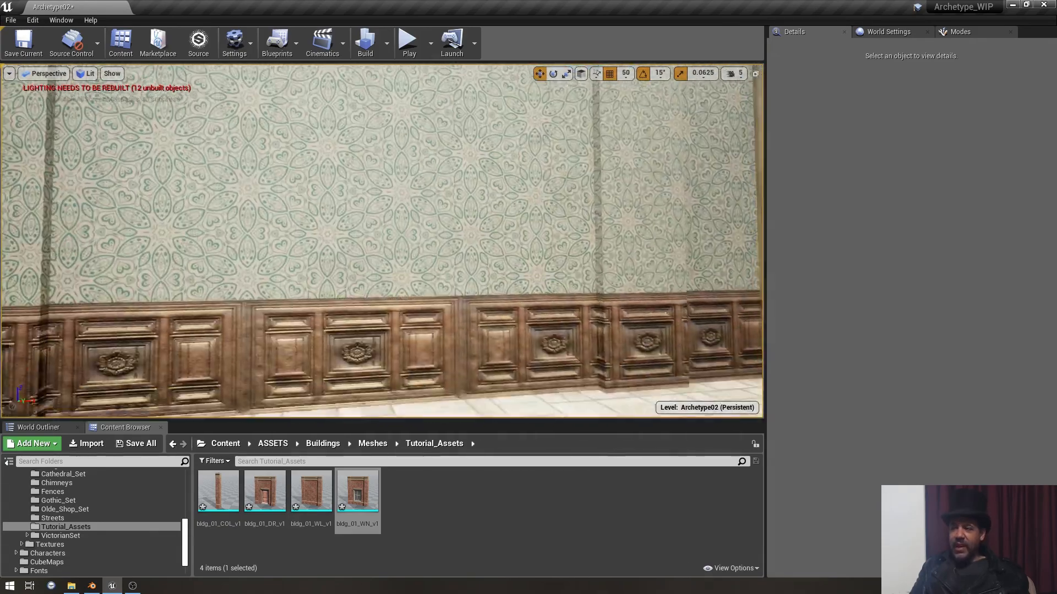
right_drag(379, 237, 468, 237)
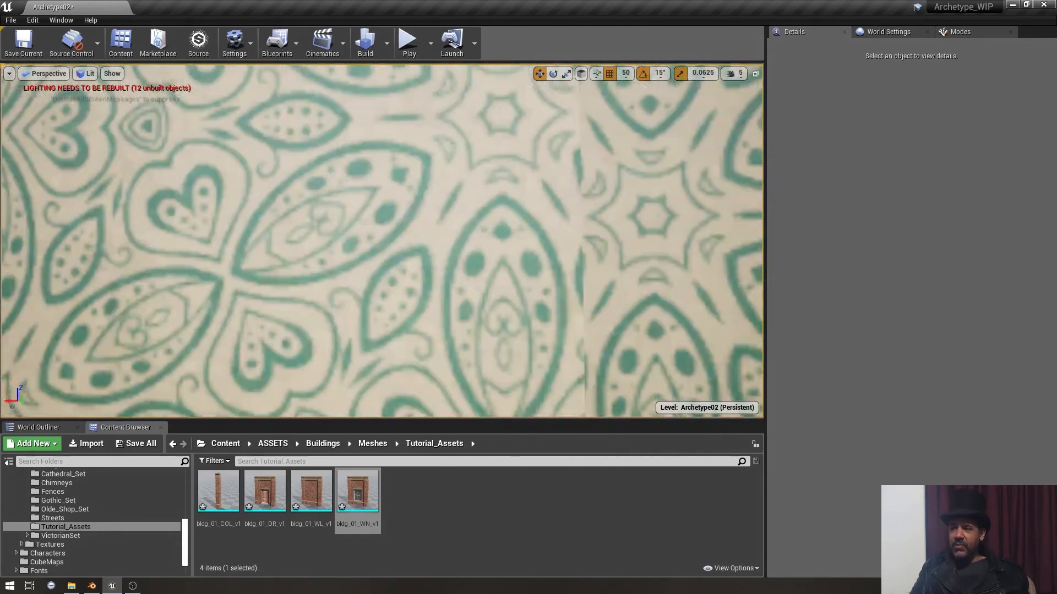
key(s)
right_drag(379, 236, 440, 204)
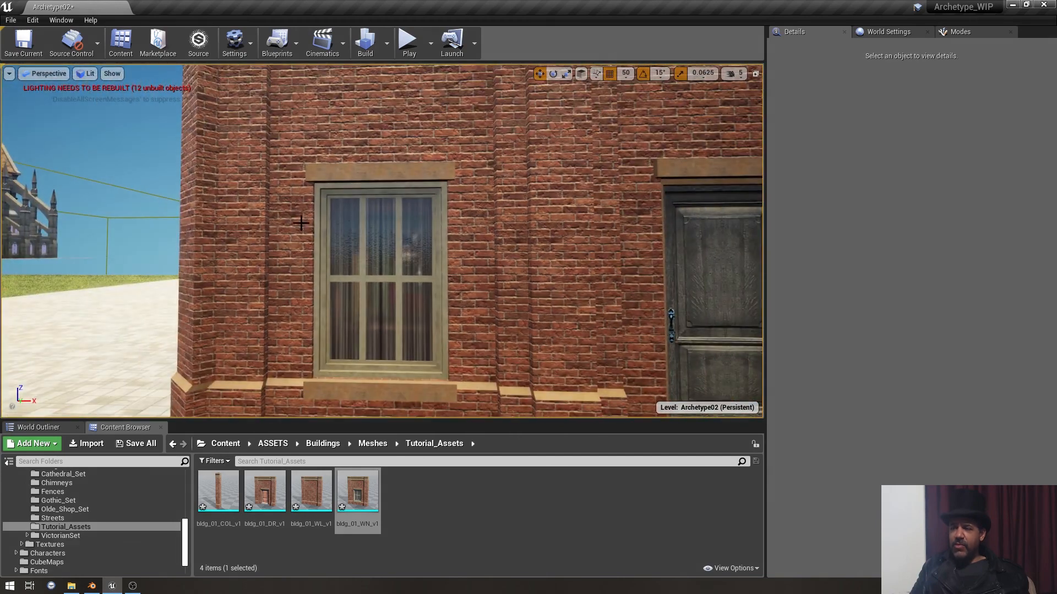
- Select the window wall beside the door and examine its curtained glass and brickwork from several exterior angles
click(300, 223)
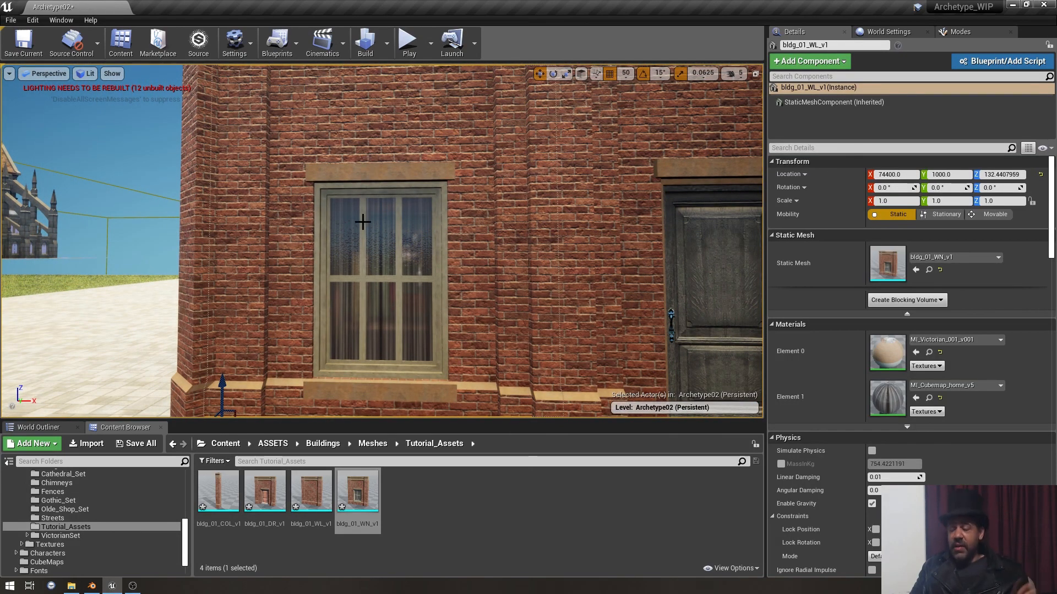
right_drag(365, 223, 369, 262)
key(e)
key(q)
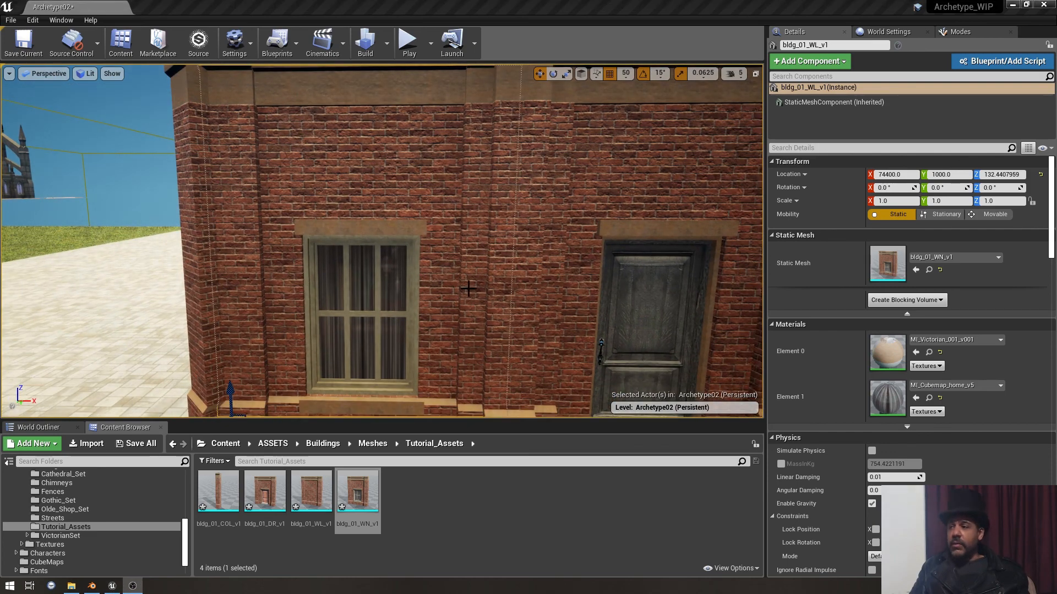
mouse_move(472, 288)
right_down()
mouse_move(472, 273)
mouse_move(472, 322)
mouse_move(470, 299)
right_up()
key(d)
key(a)
key(s)
key(w)
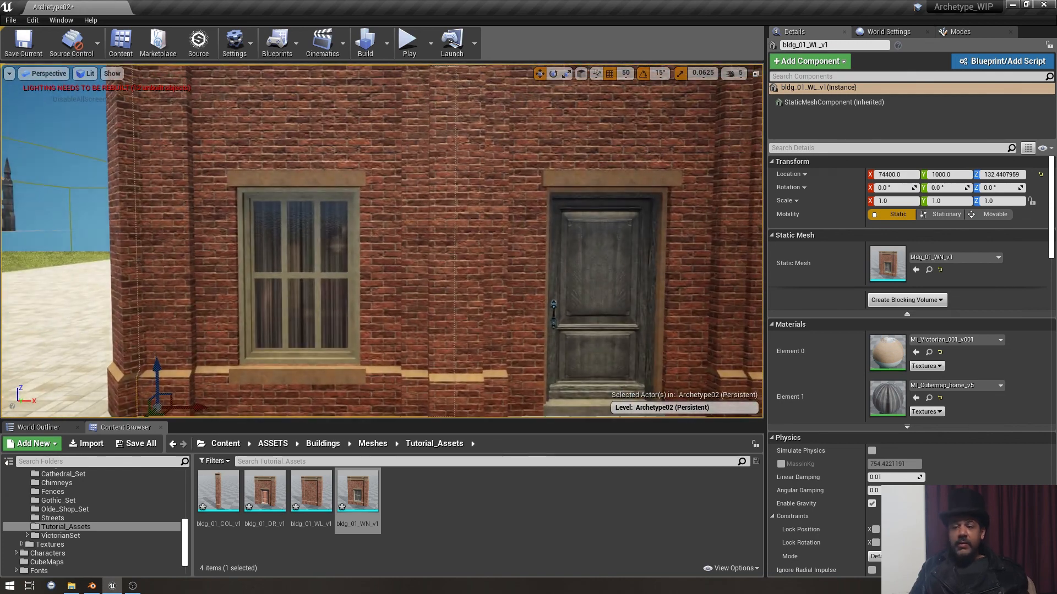